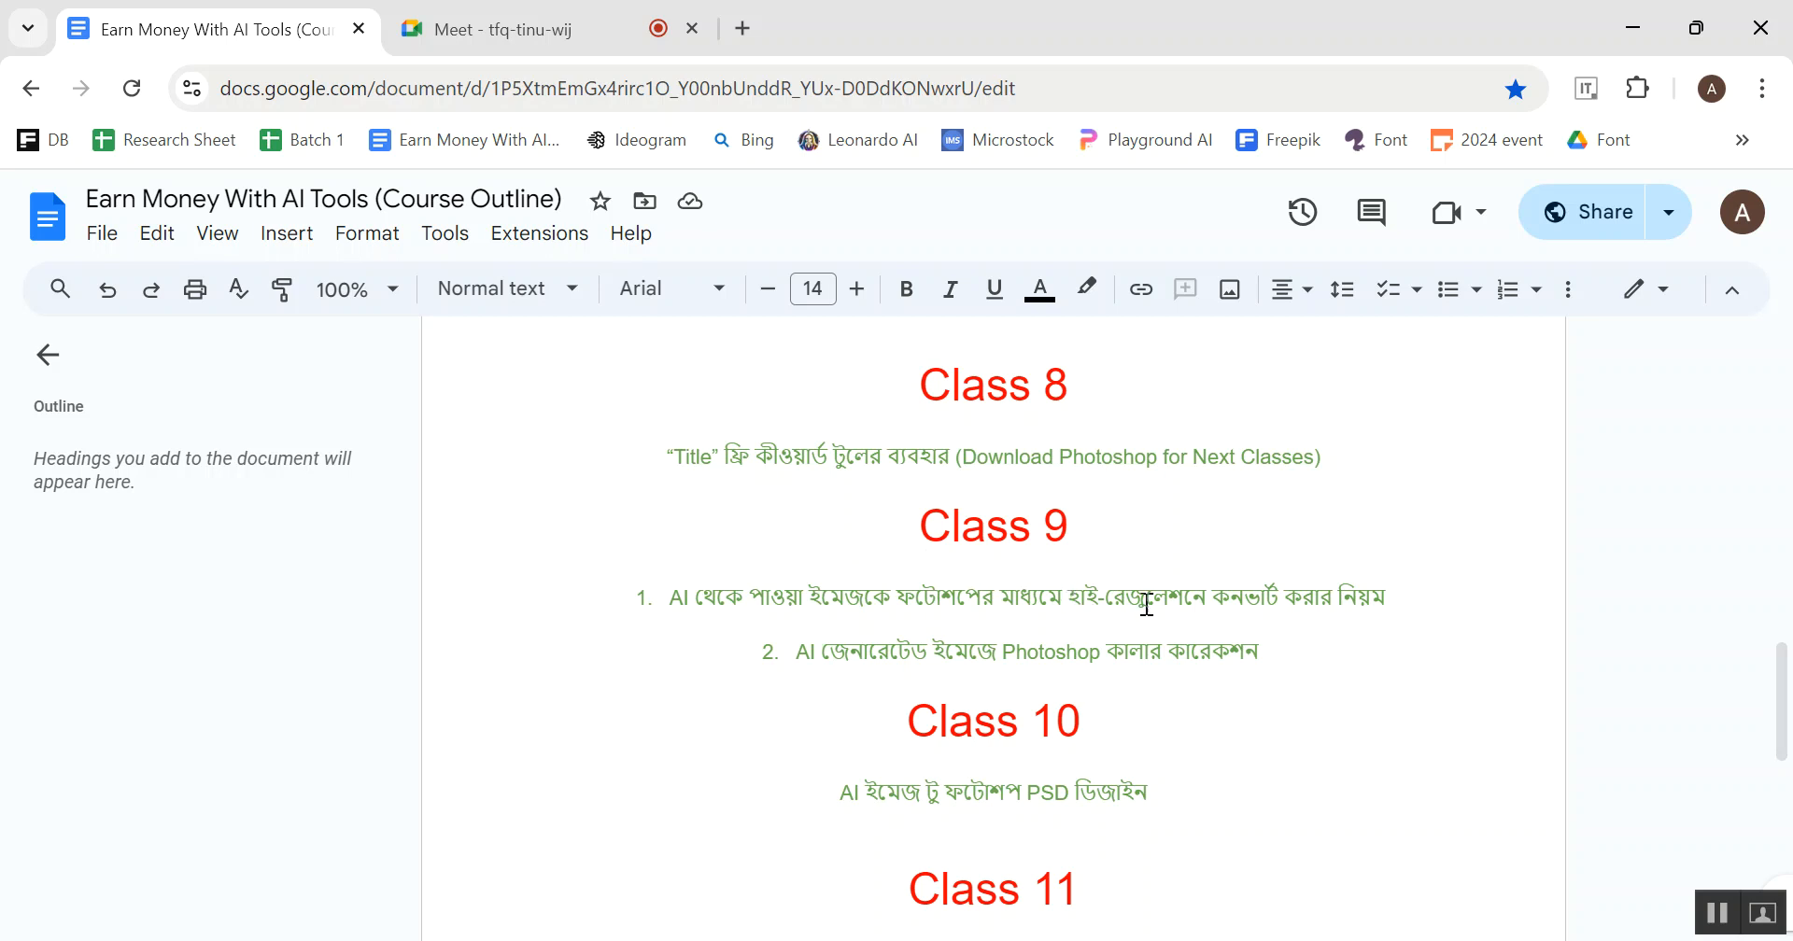
# Step: Highlight the first Class 9 topic, about converting AI images to high resolution with Photoshop, in the course outline
pyautogui.moveTo(1391, 598); pyautogui.dragTo(672, 611)
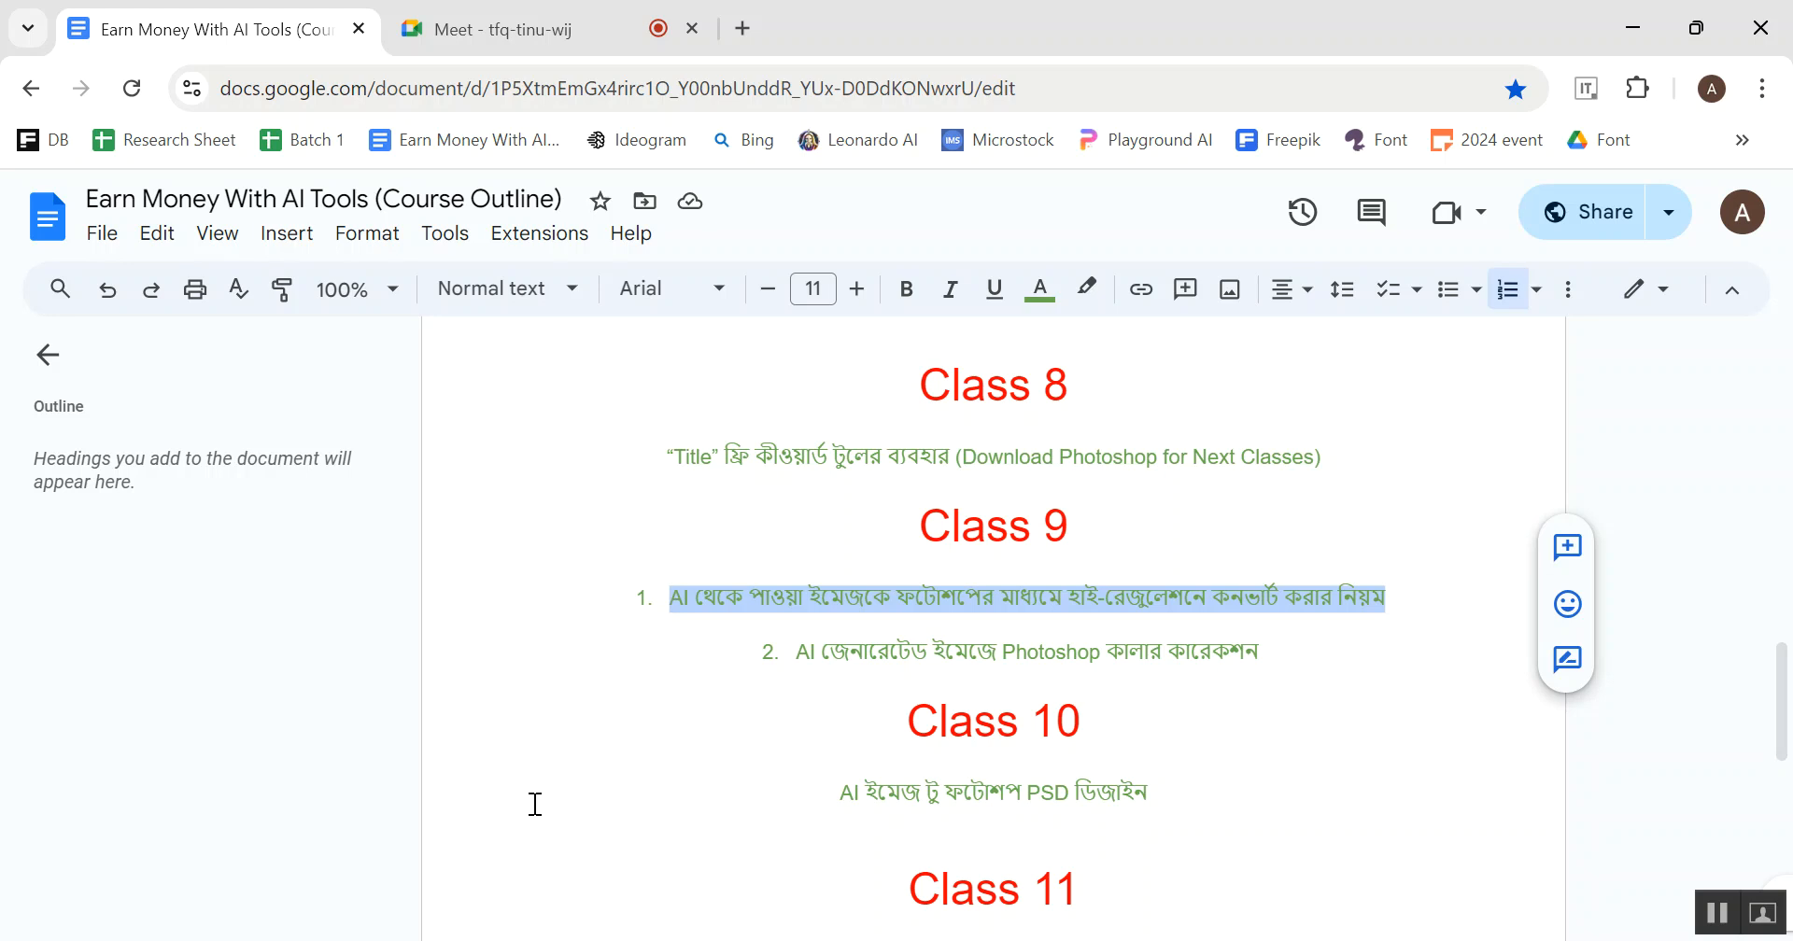
# Step: Switch to File Explorer and go to the Birthday folder inside Passive Earn with AI Tools > Course > Batch 1 > File
pyautogui.hotkey('alt', 'Tab')
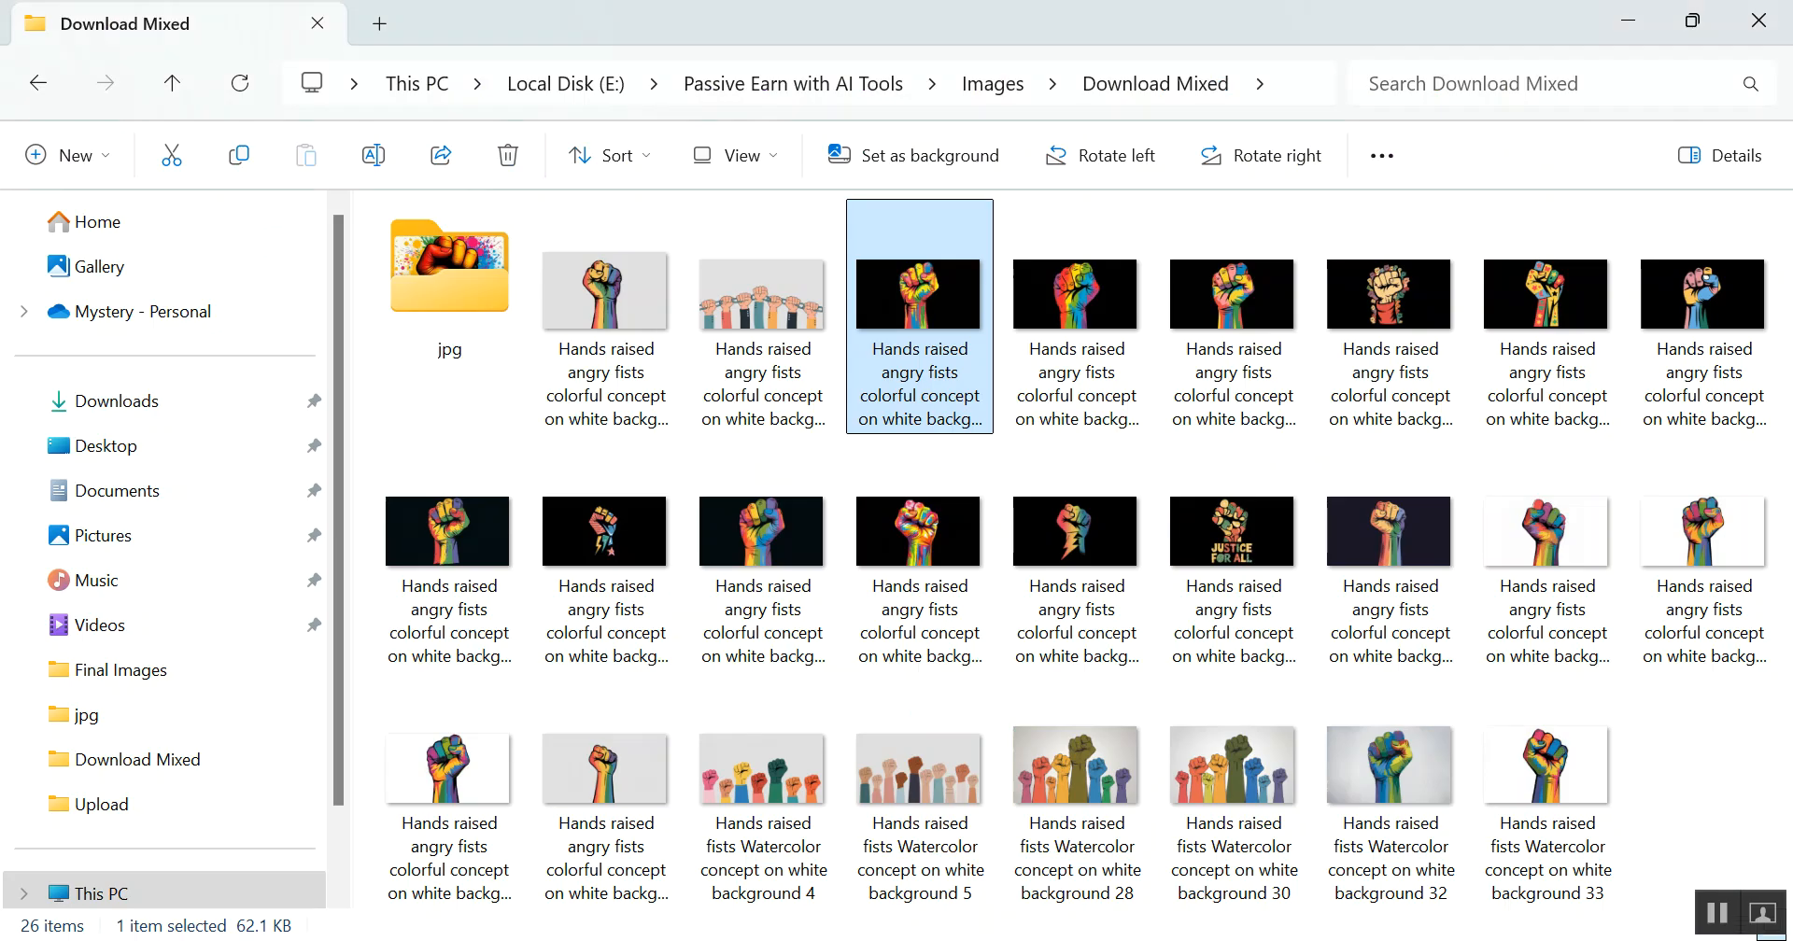
pyautogui.click(174, 83)
pyautogui.click(173, 84)
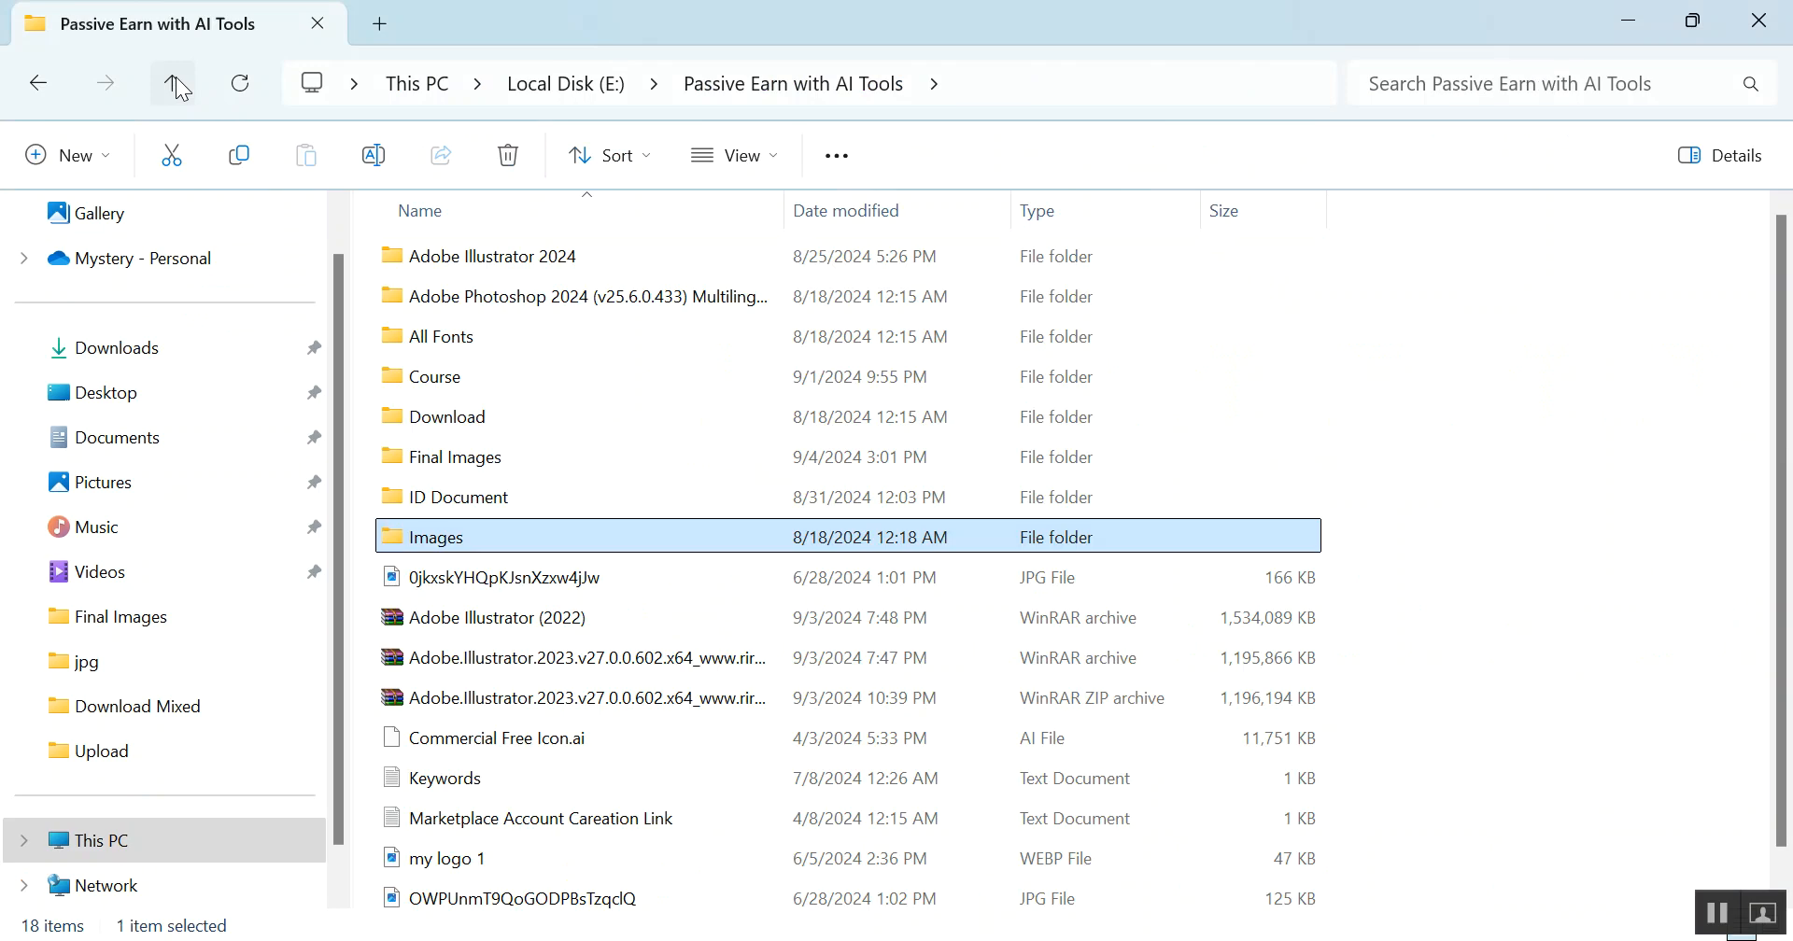
pyautogui.doubleClick(435, 377)
pyautogui.doubleClick(440, 273)
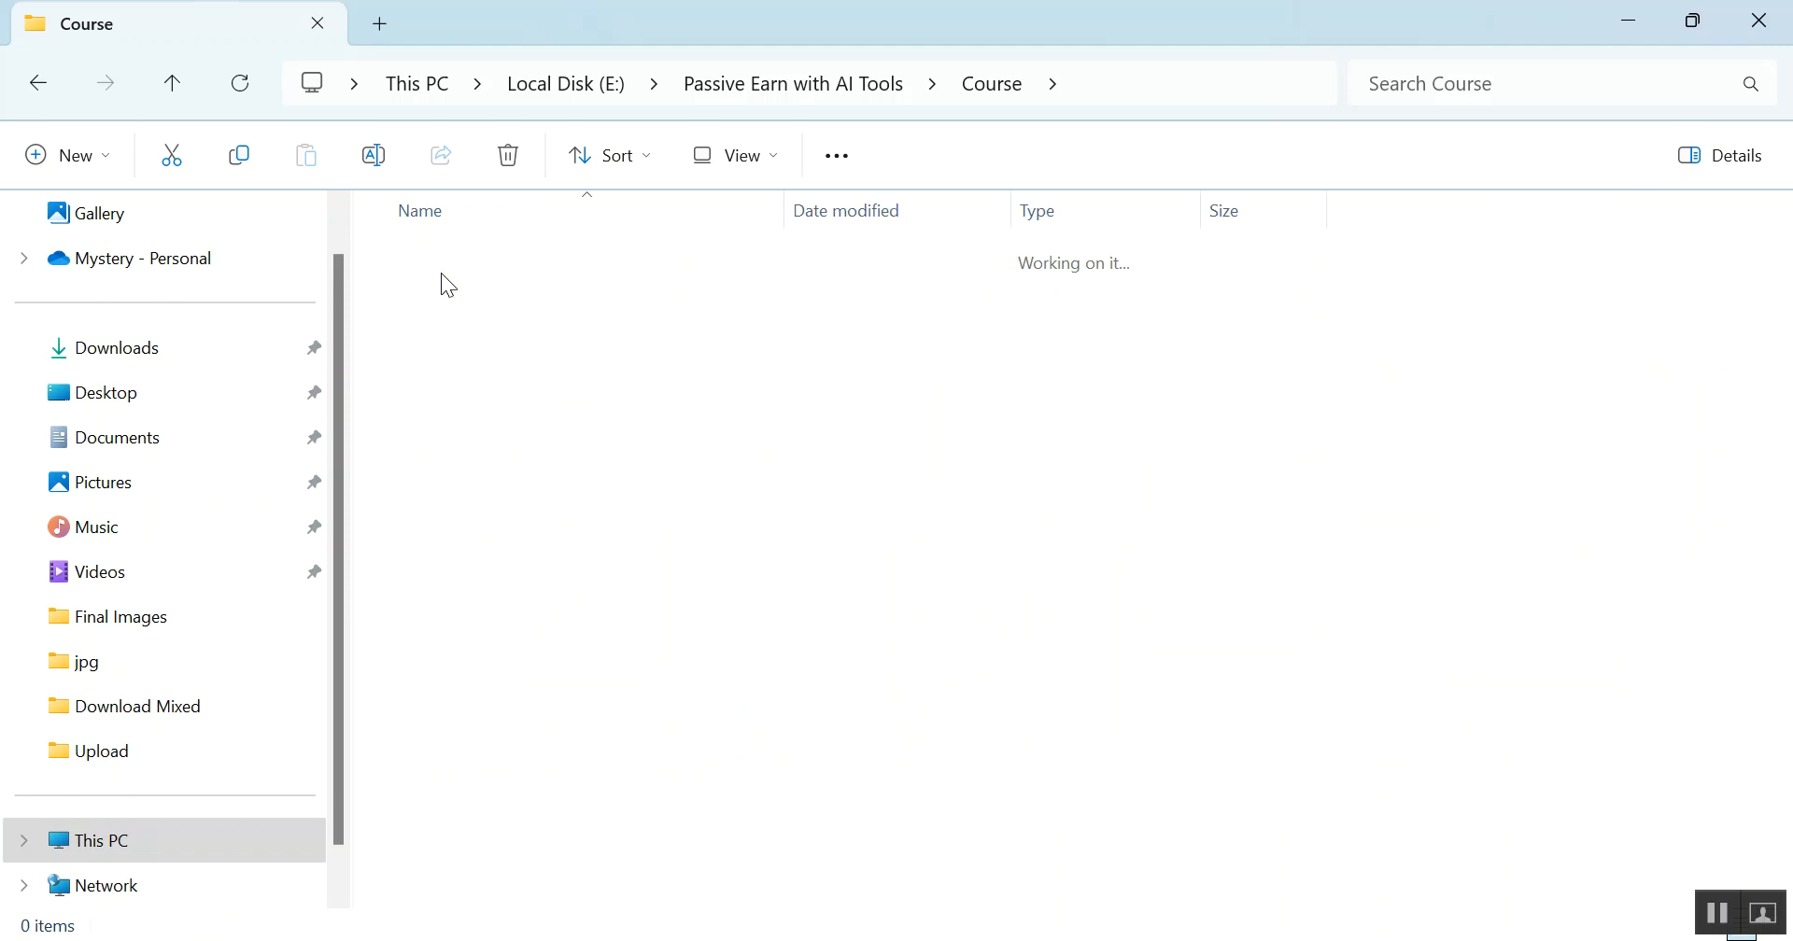
pyautogui.click(441, 273)
pyautogui.doubleClick(441, 273)
pyautogui.click(446, 260)
pyautogui.doubleClick(447, 260)
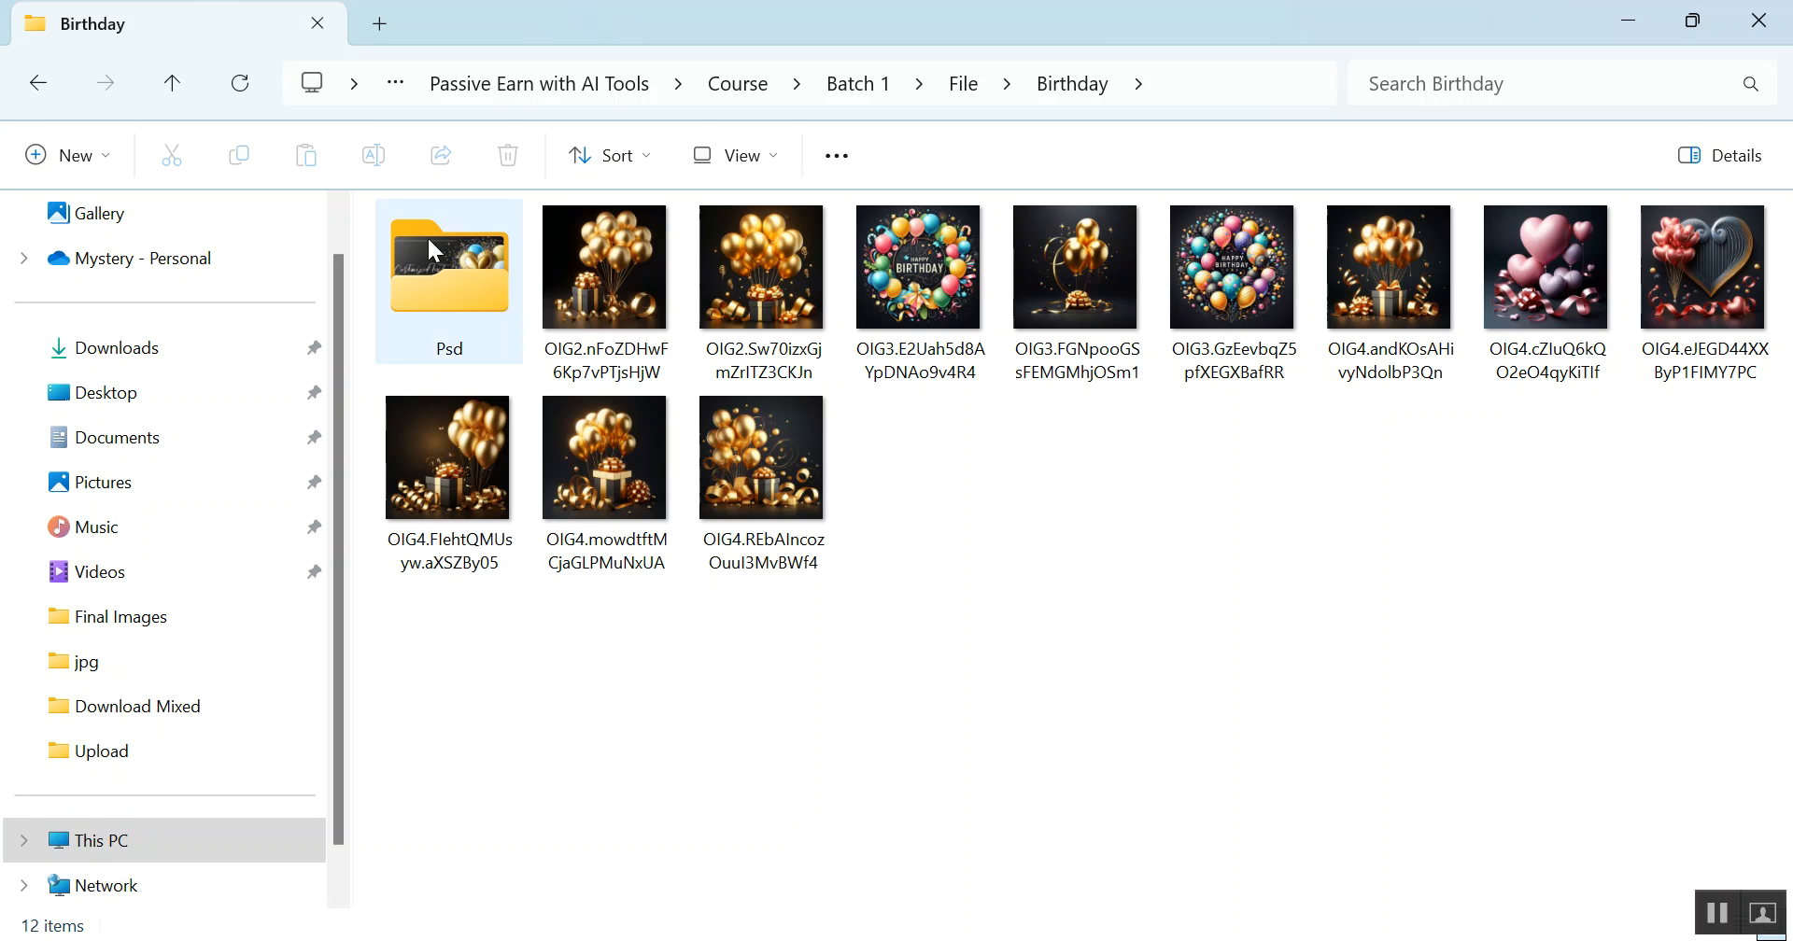
# Step: Look through the images in the Psd subfolder and return to the Birthday folder
pyautogui.doubleClick(459, 280)
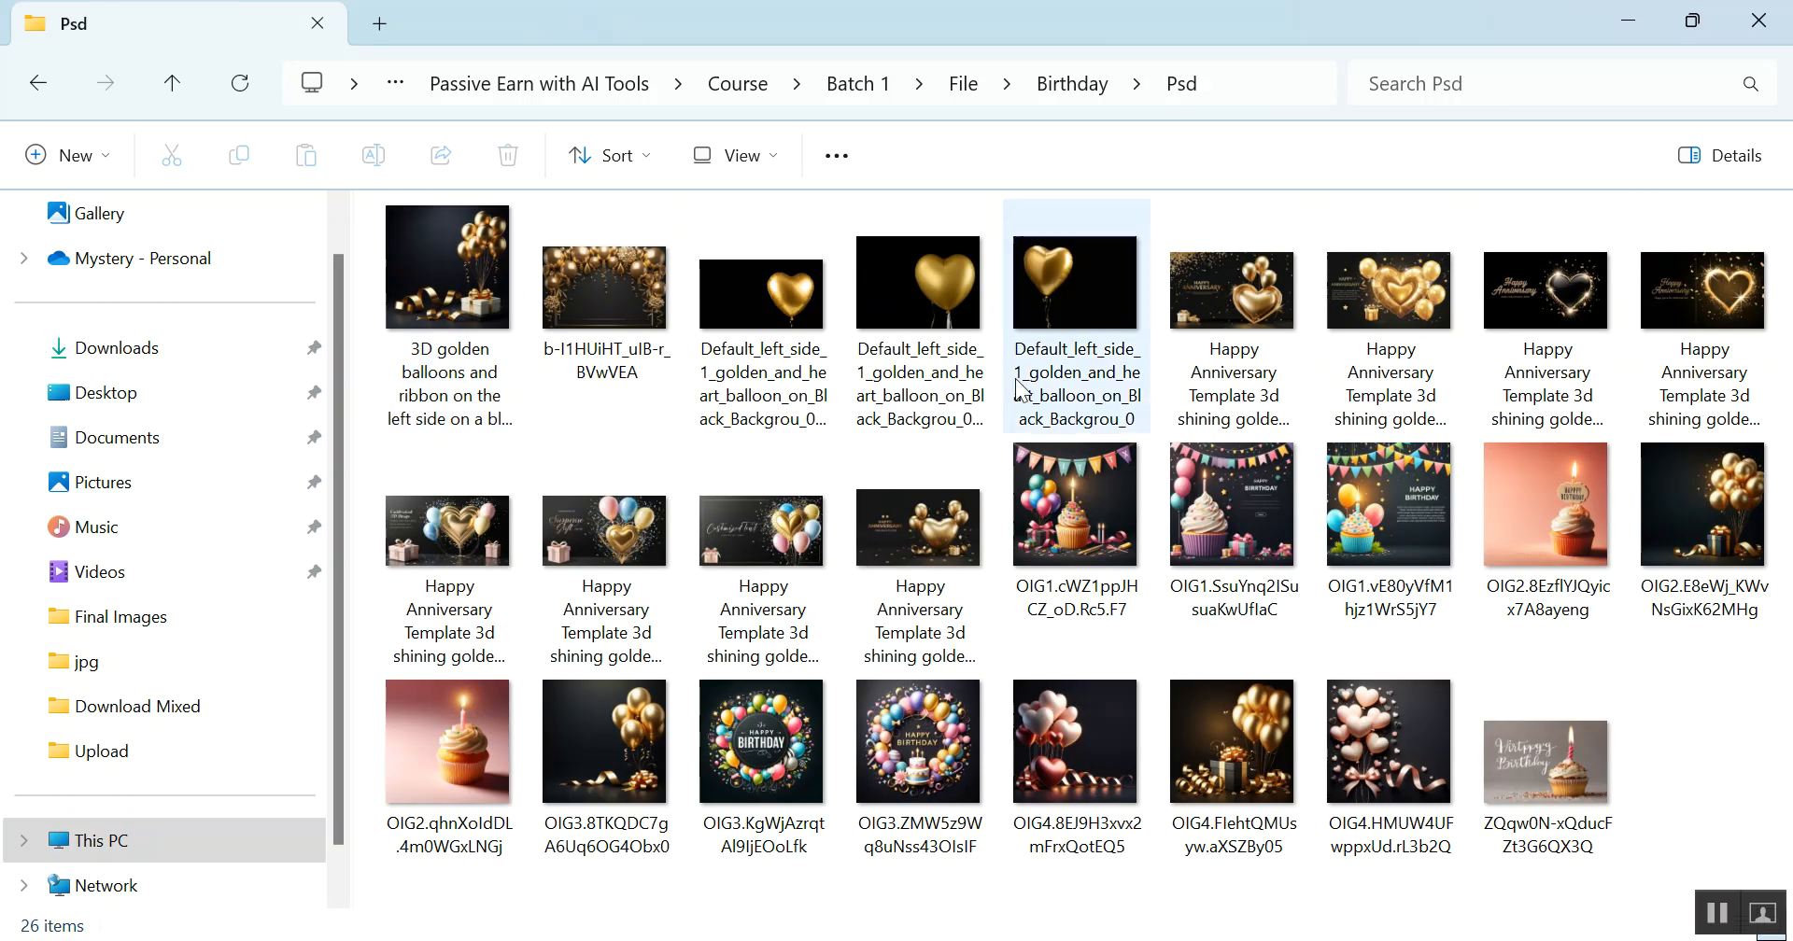
pyautogui.click(174, 81)
pyautogui.click(1020, 648)
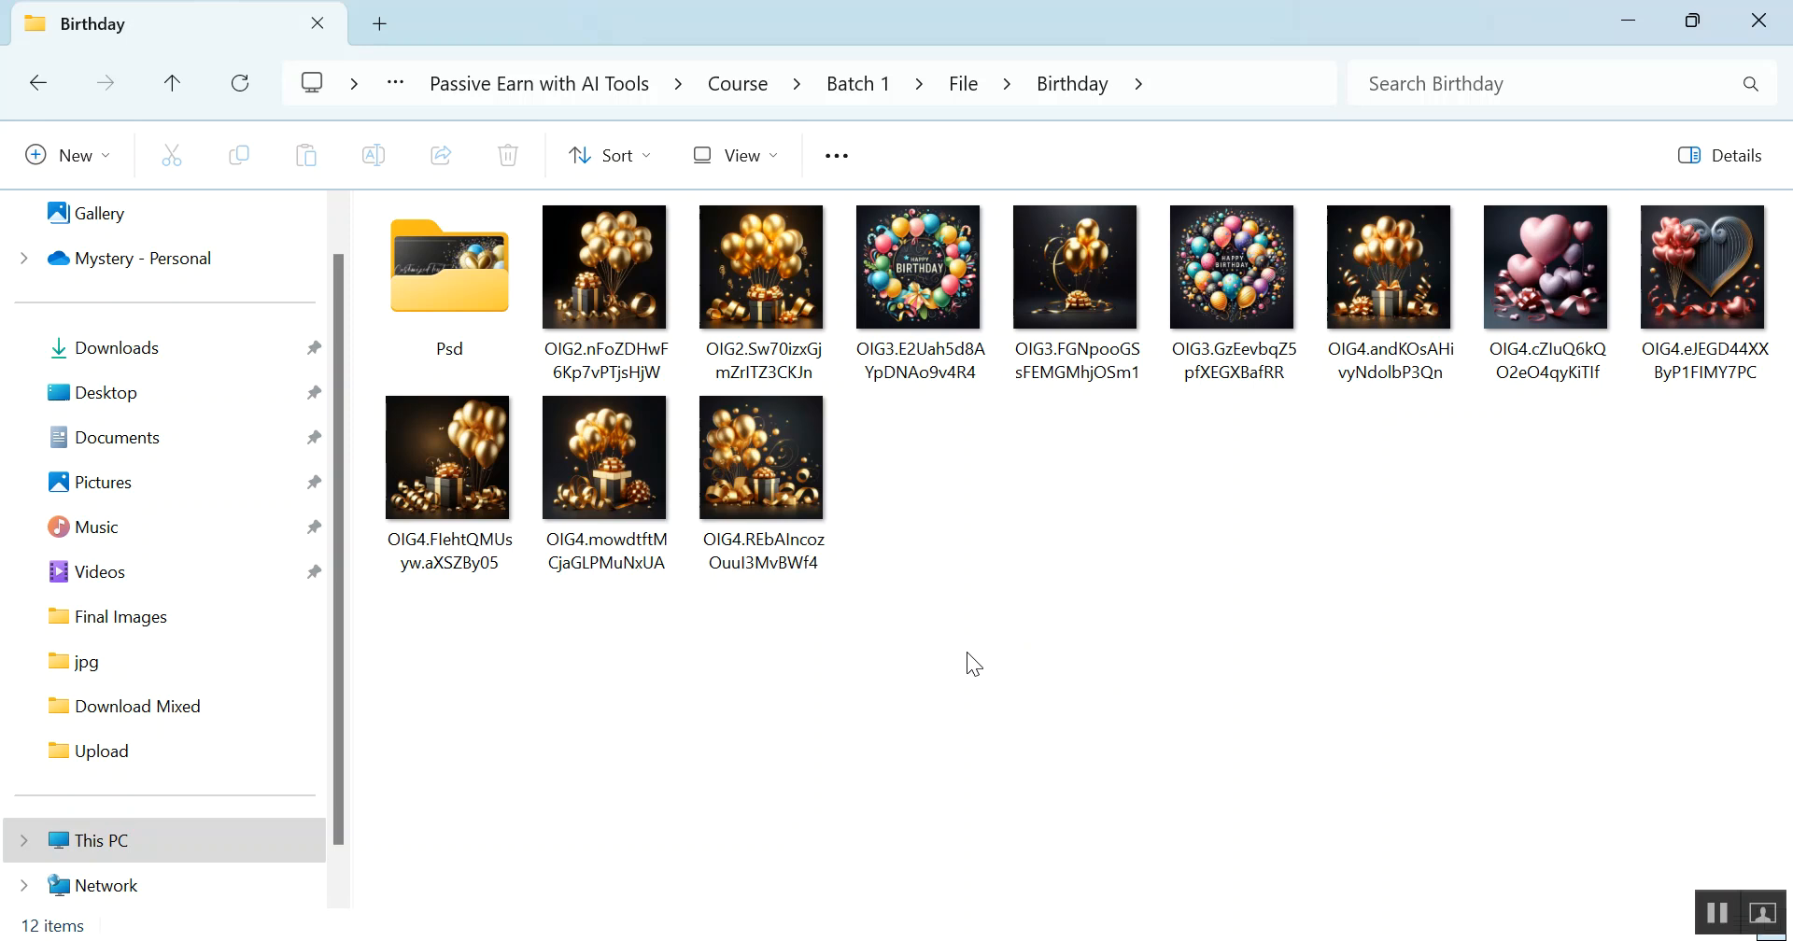
# Step: Minimize the open windows, then search for and launch Adobe Photoshop 2024, dismissing its startup error
pyautogui.click(1611, 8)
pyautogui.click(1611, 3)
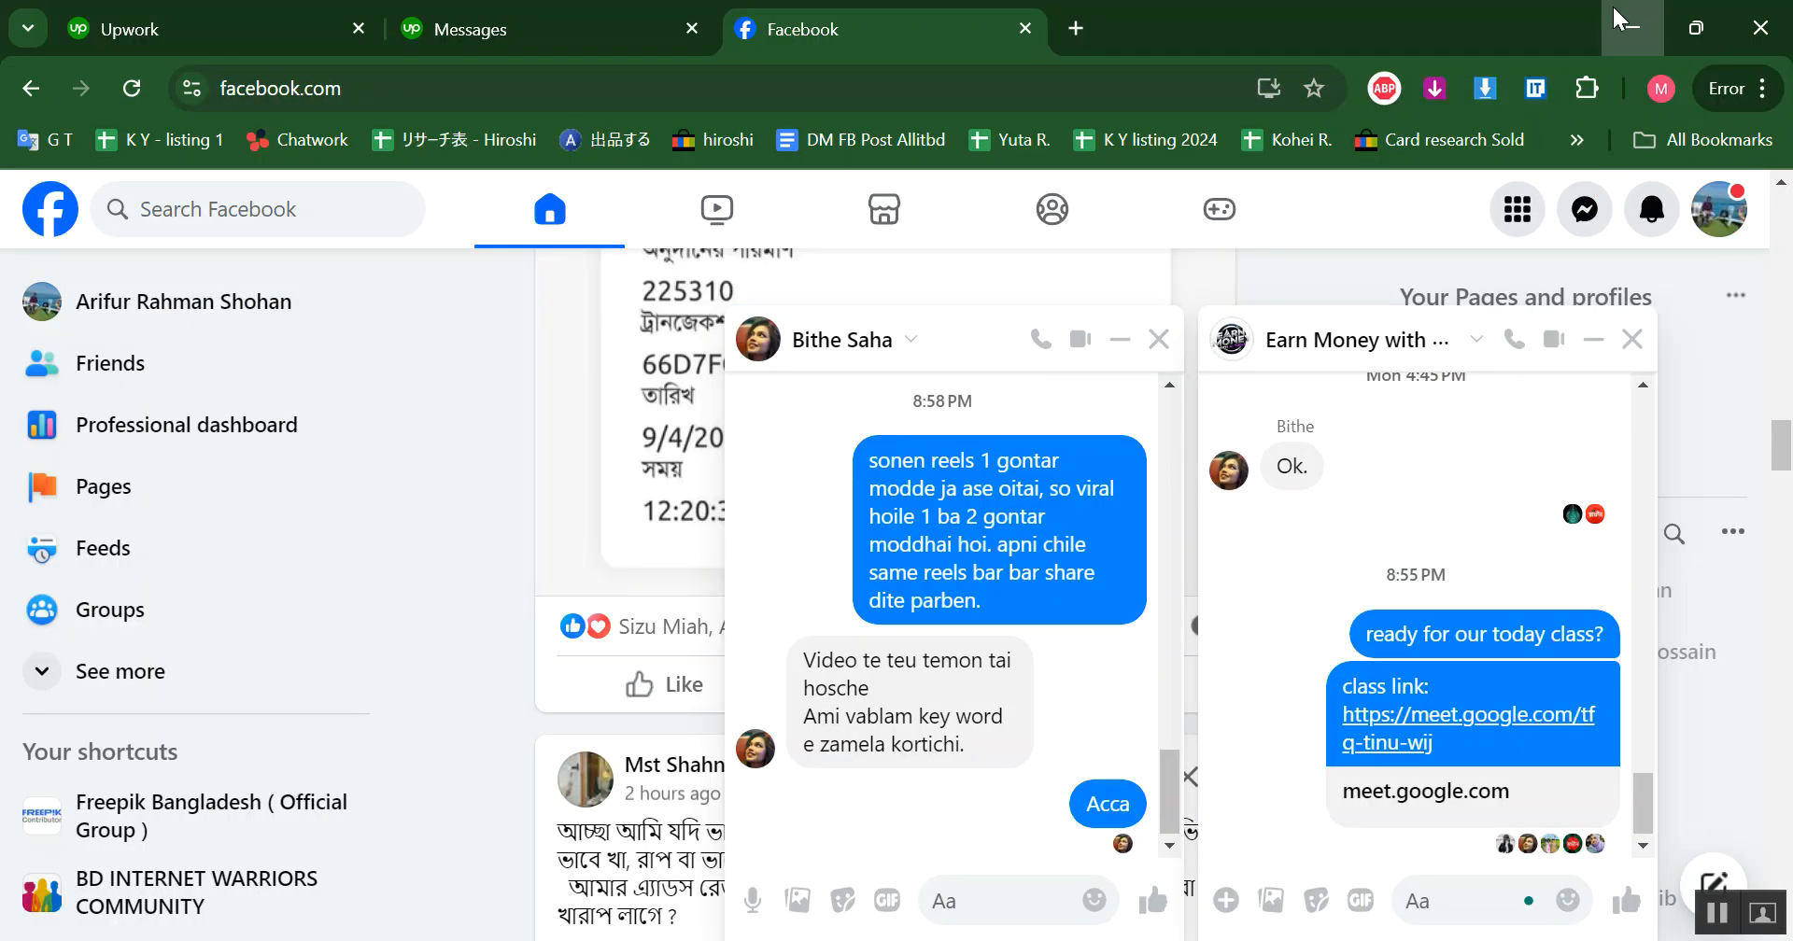
pyautogui.click(1611, 3)
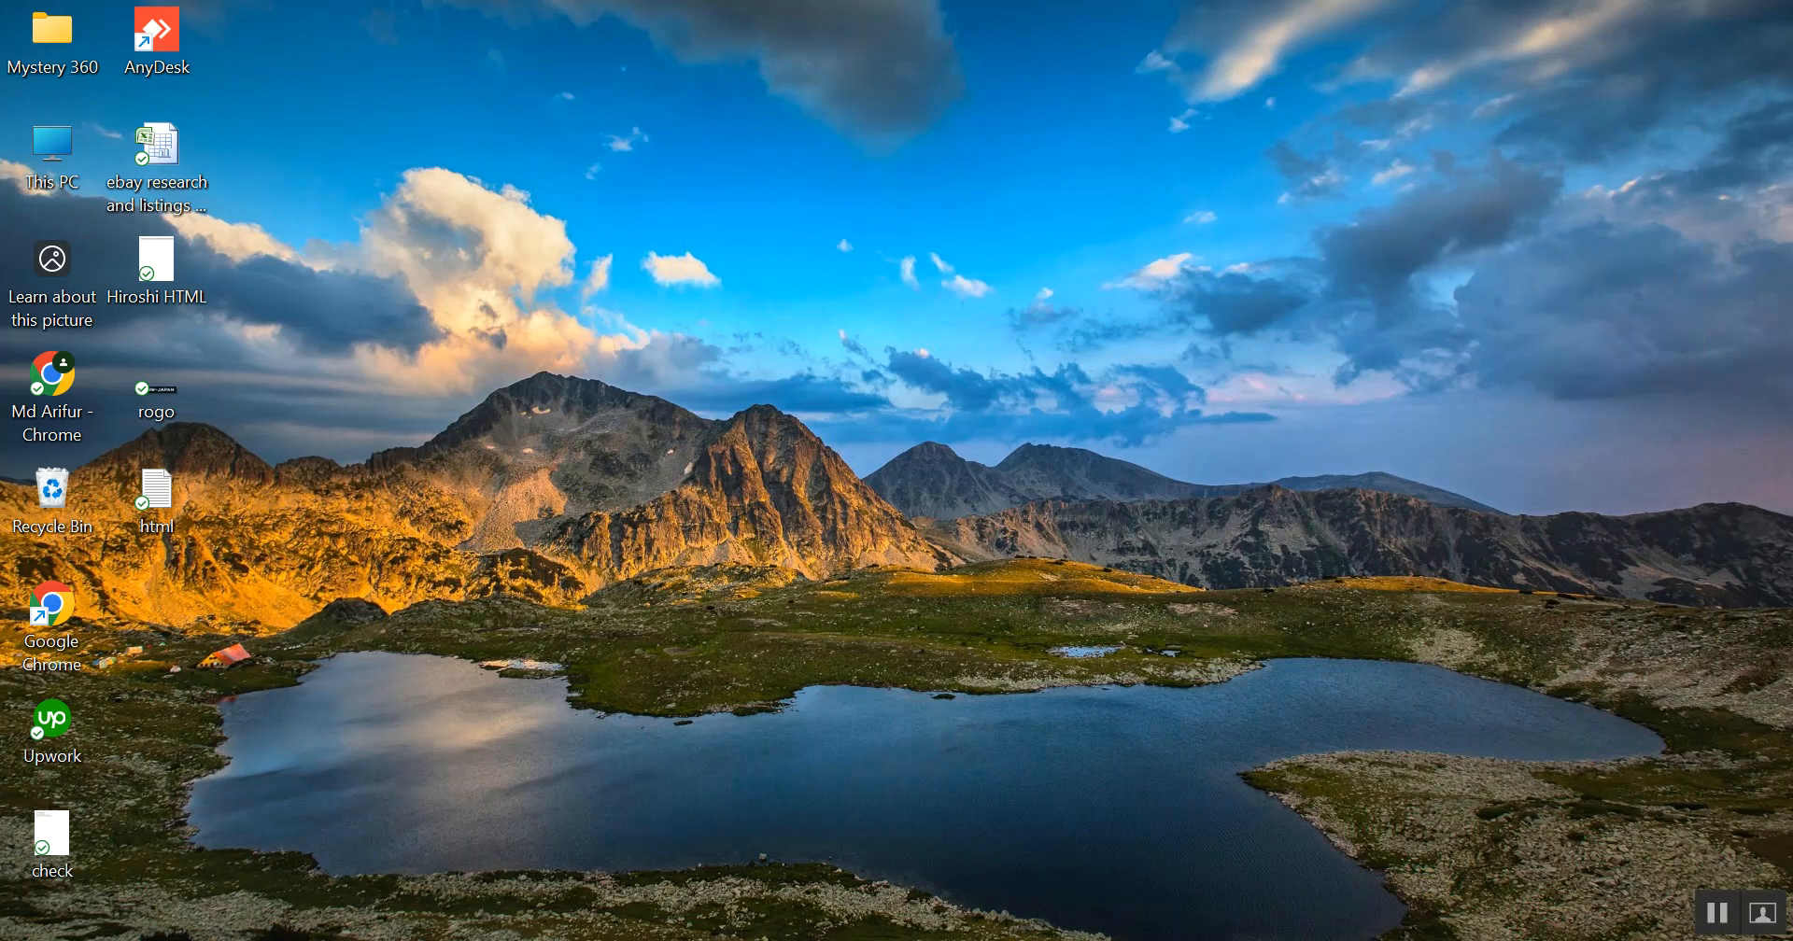
pyautogui.press('super')
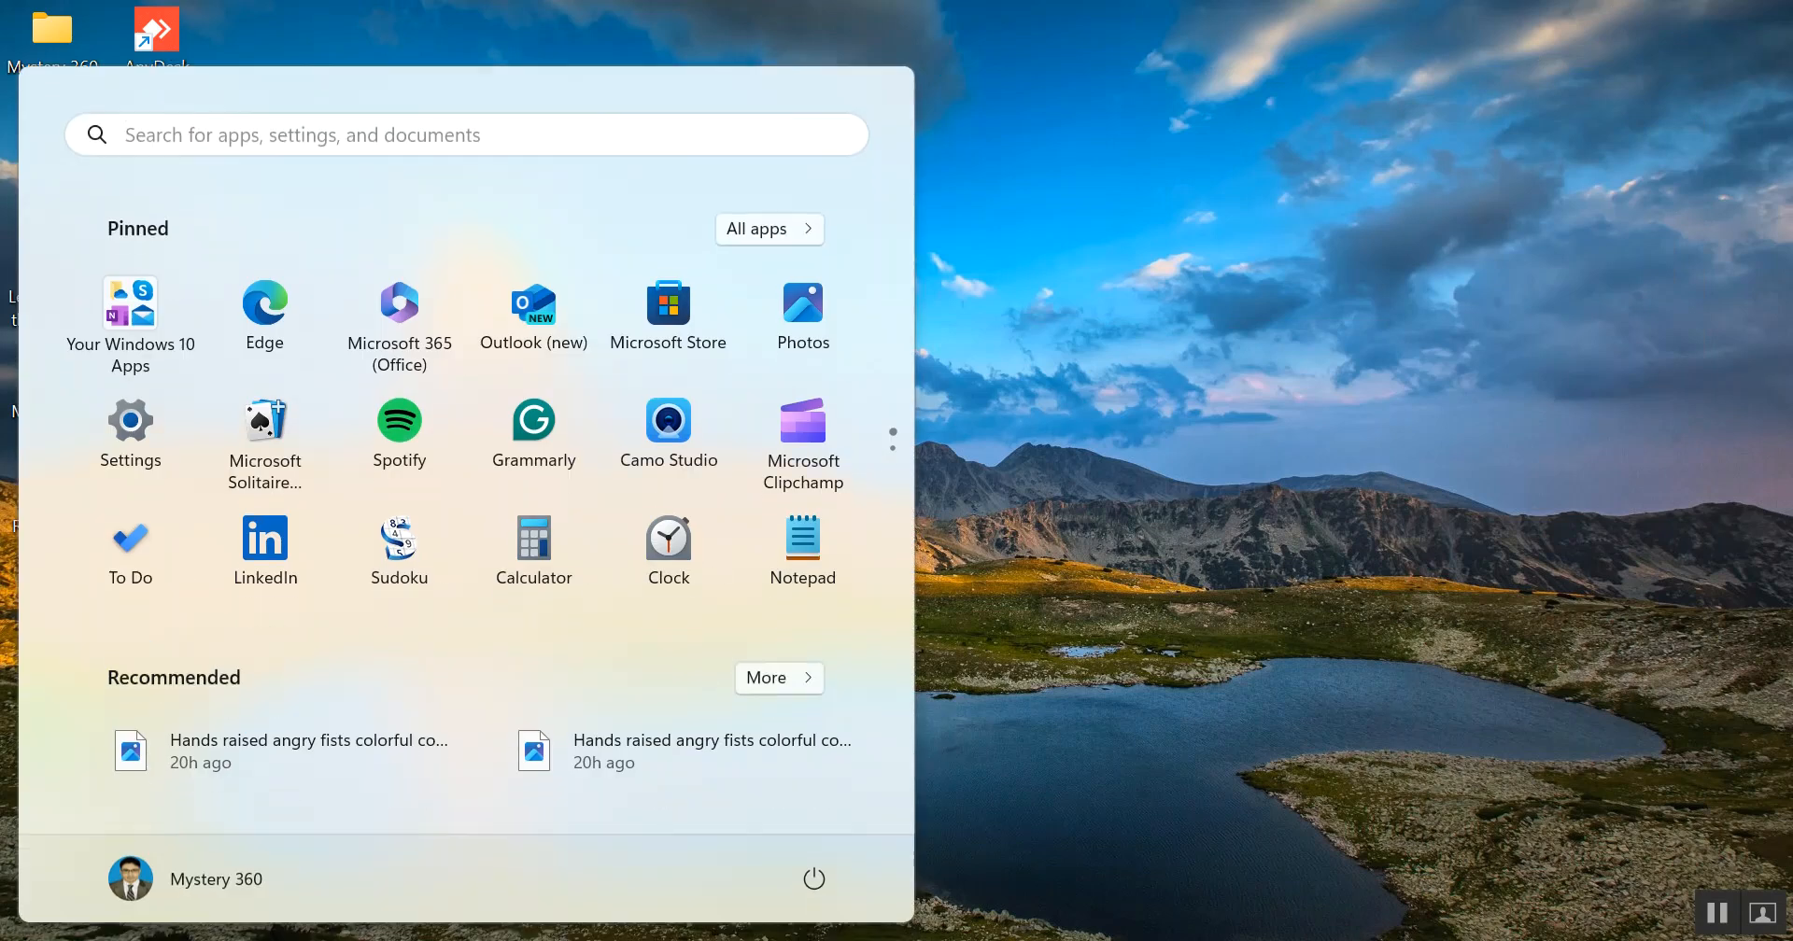
pyautogui.press('super')
pyautogui.press('super+s')
pyautogui.write('ph')
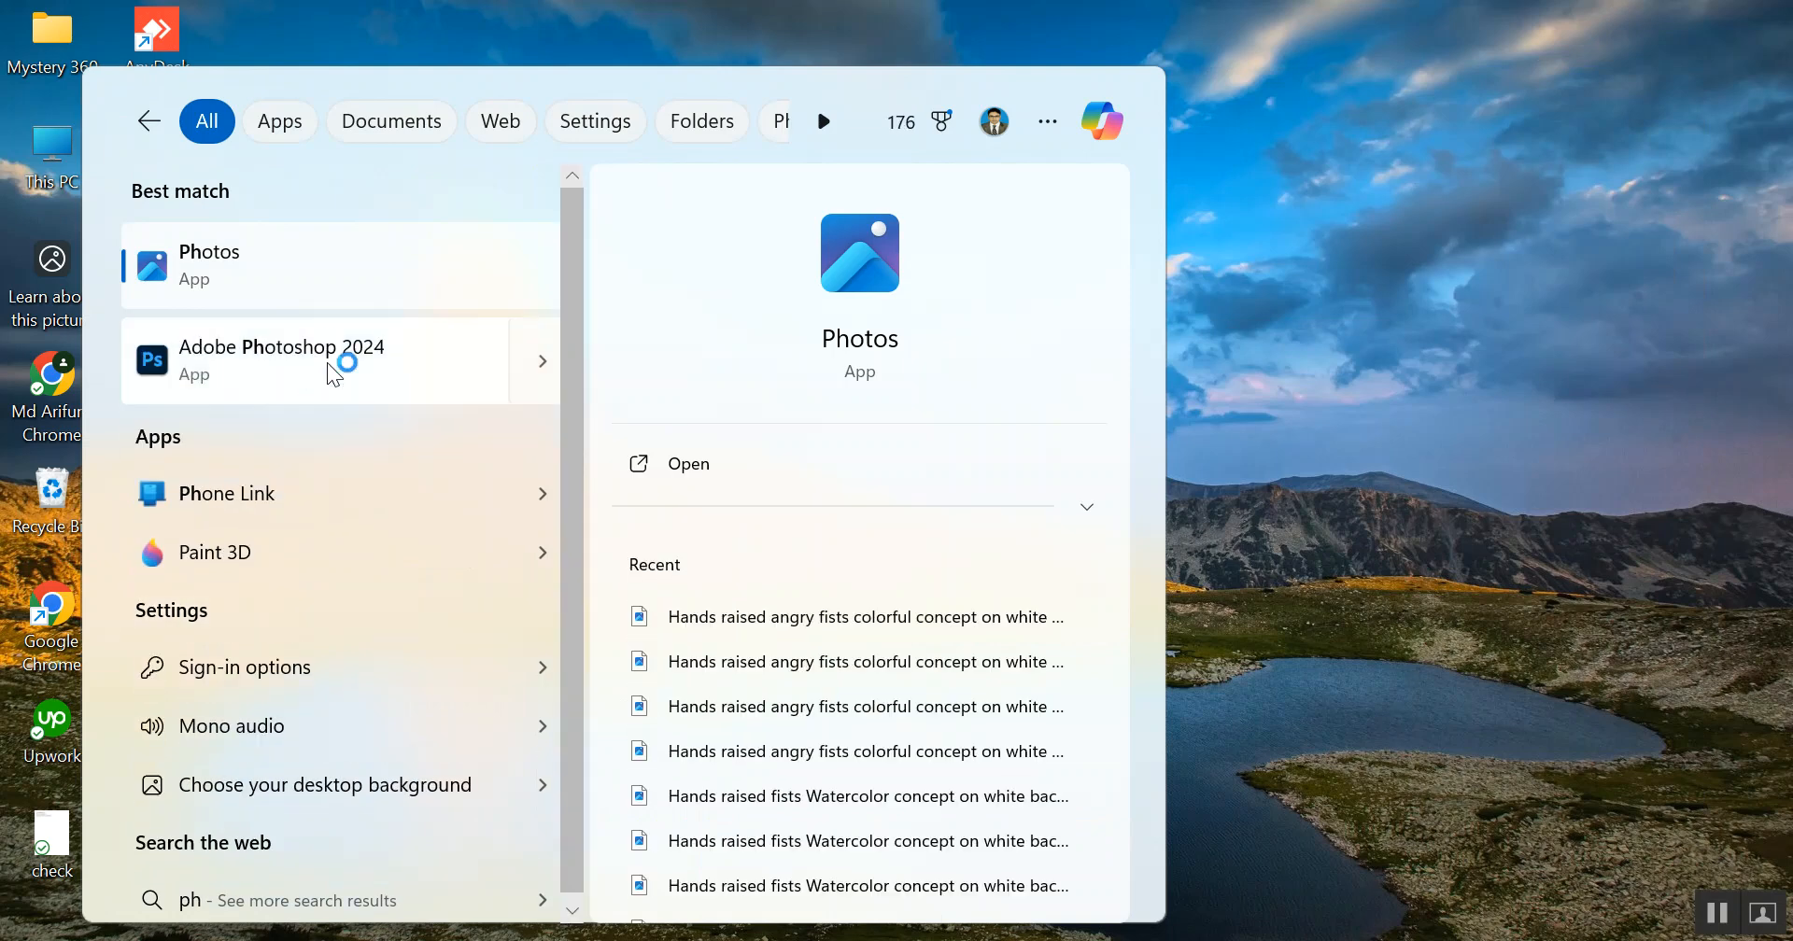
pyautogui.click(337, 361)
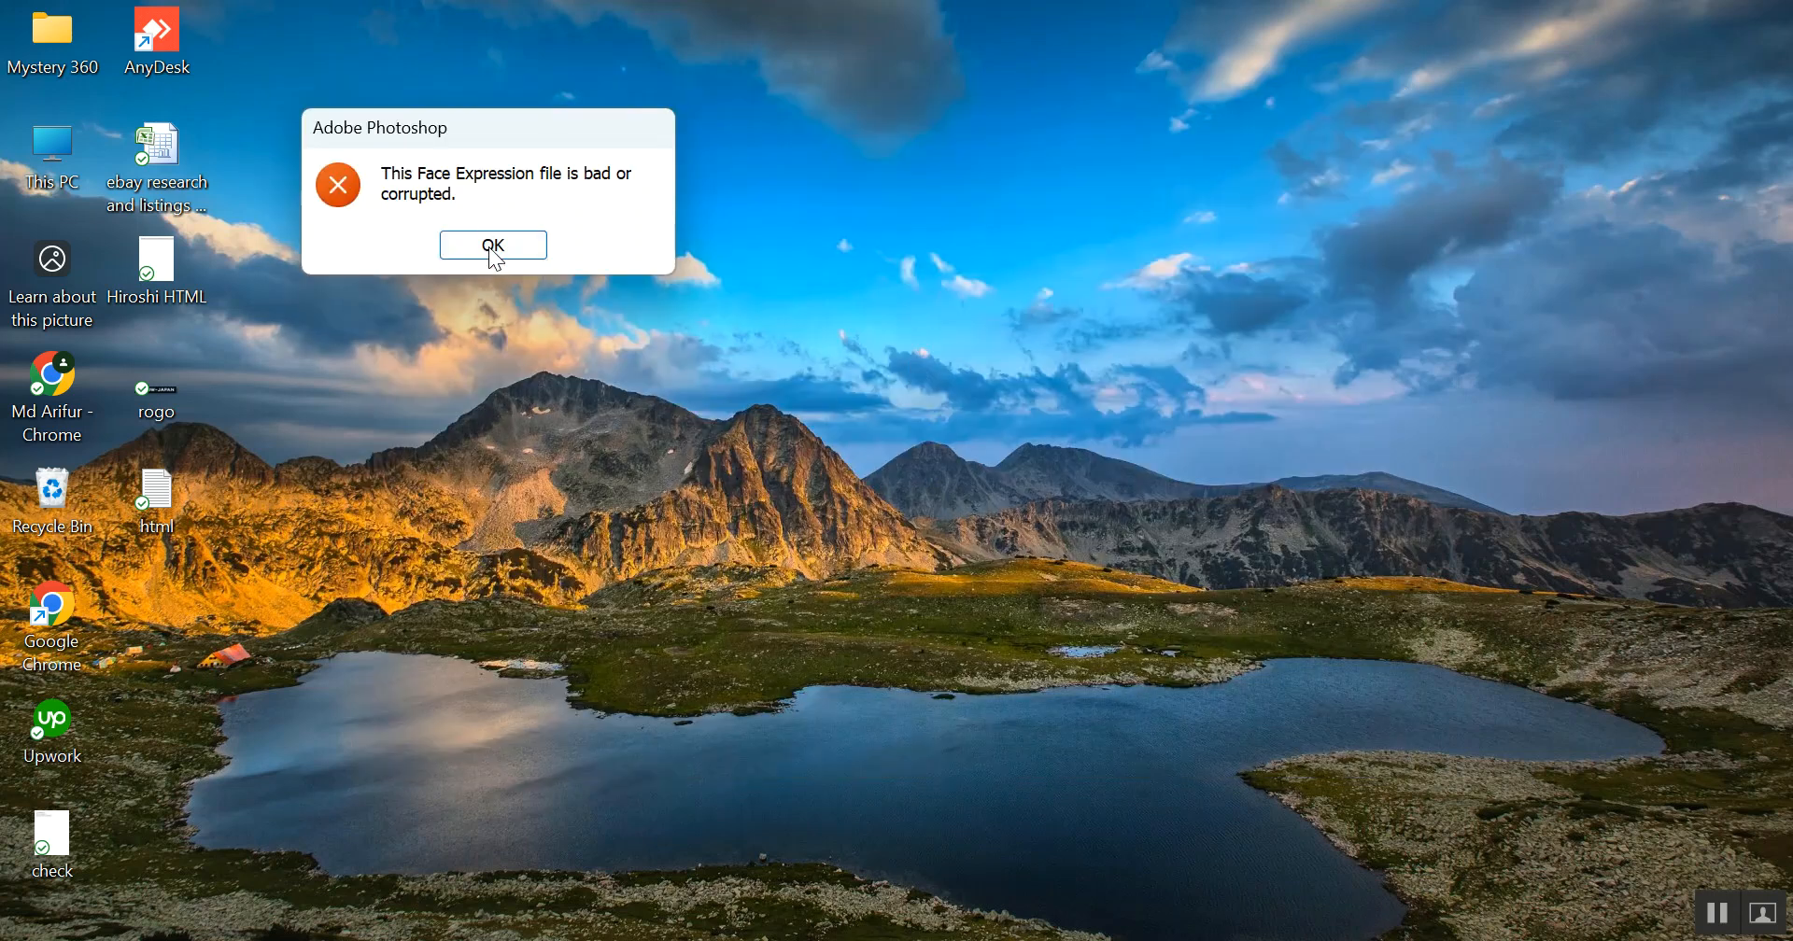
pyautogui.click(493, 246)
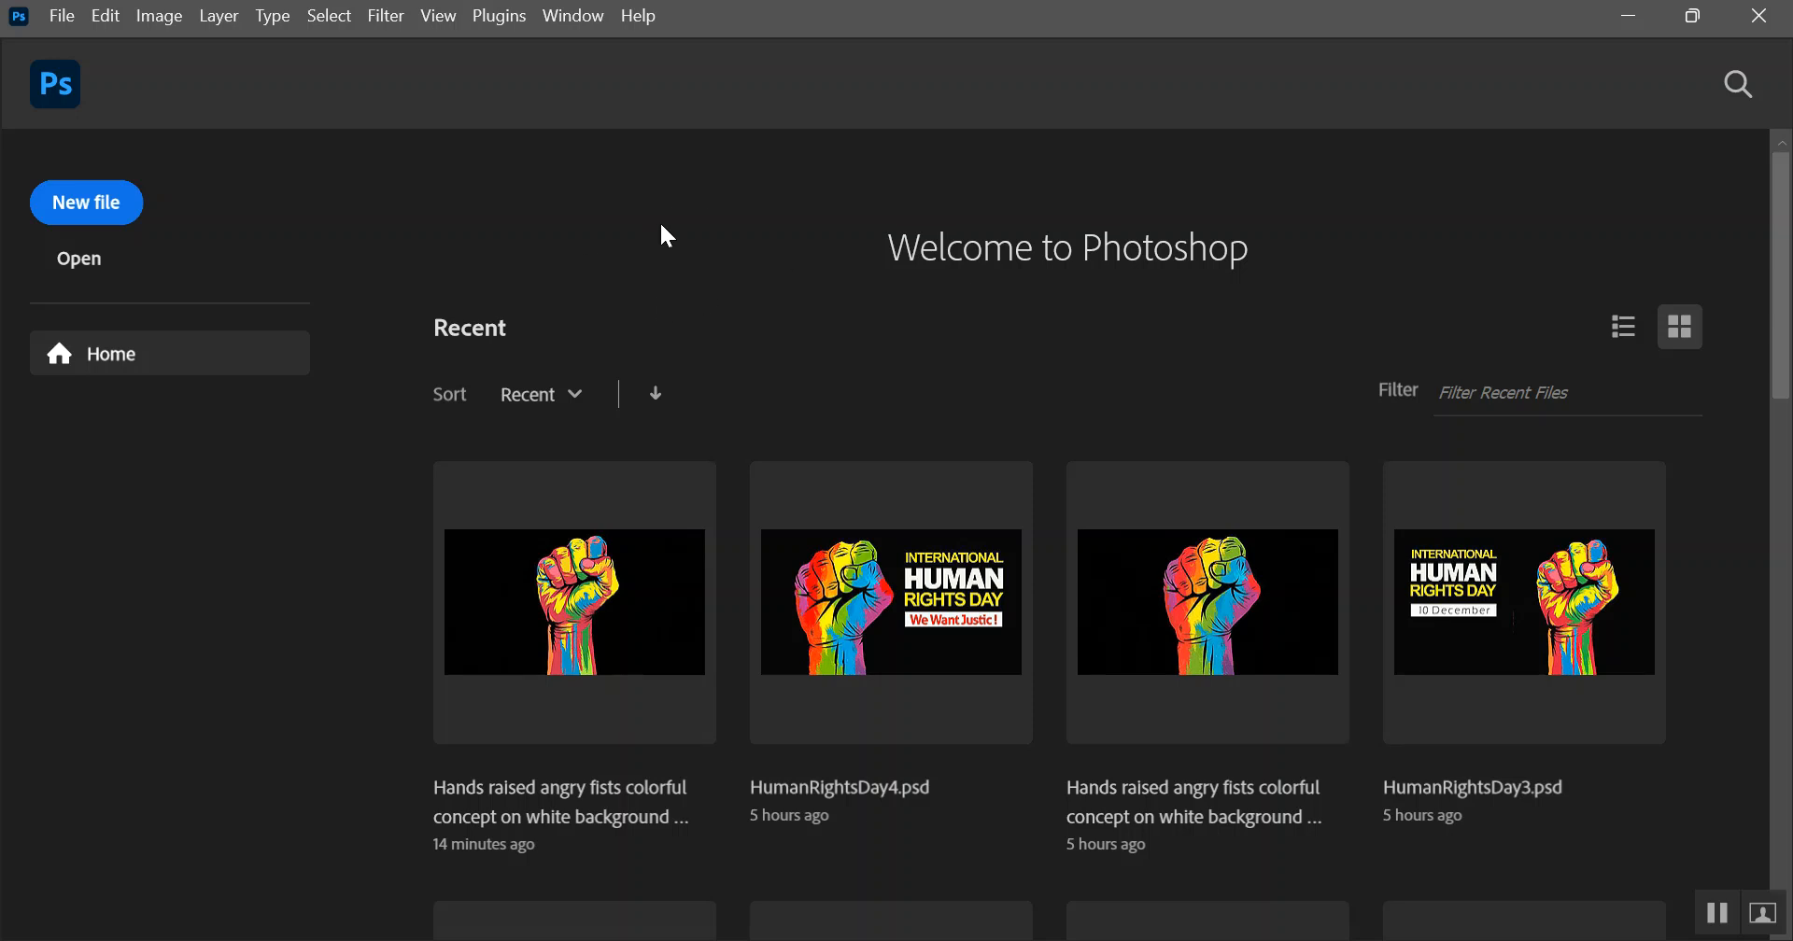
# Step: Make sure Enable Preserve Details 2.0 Upscale is checked in the Technology Previews preferences and accept the settings
pyautogui.click(109, 25)
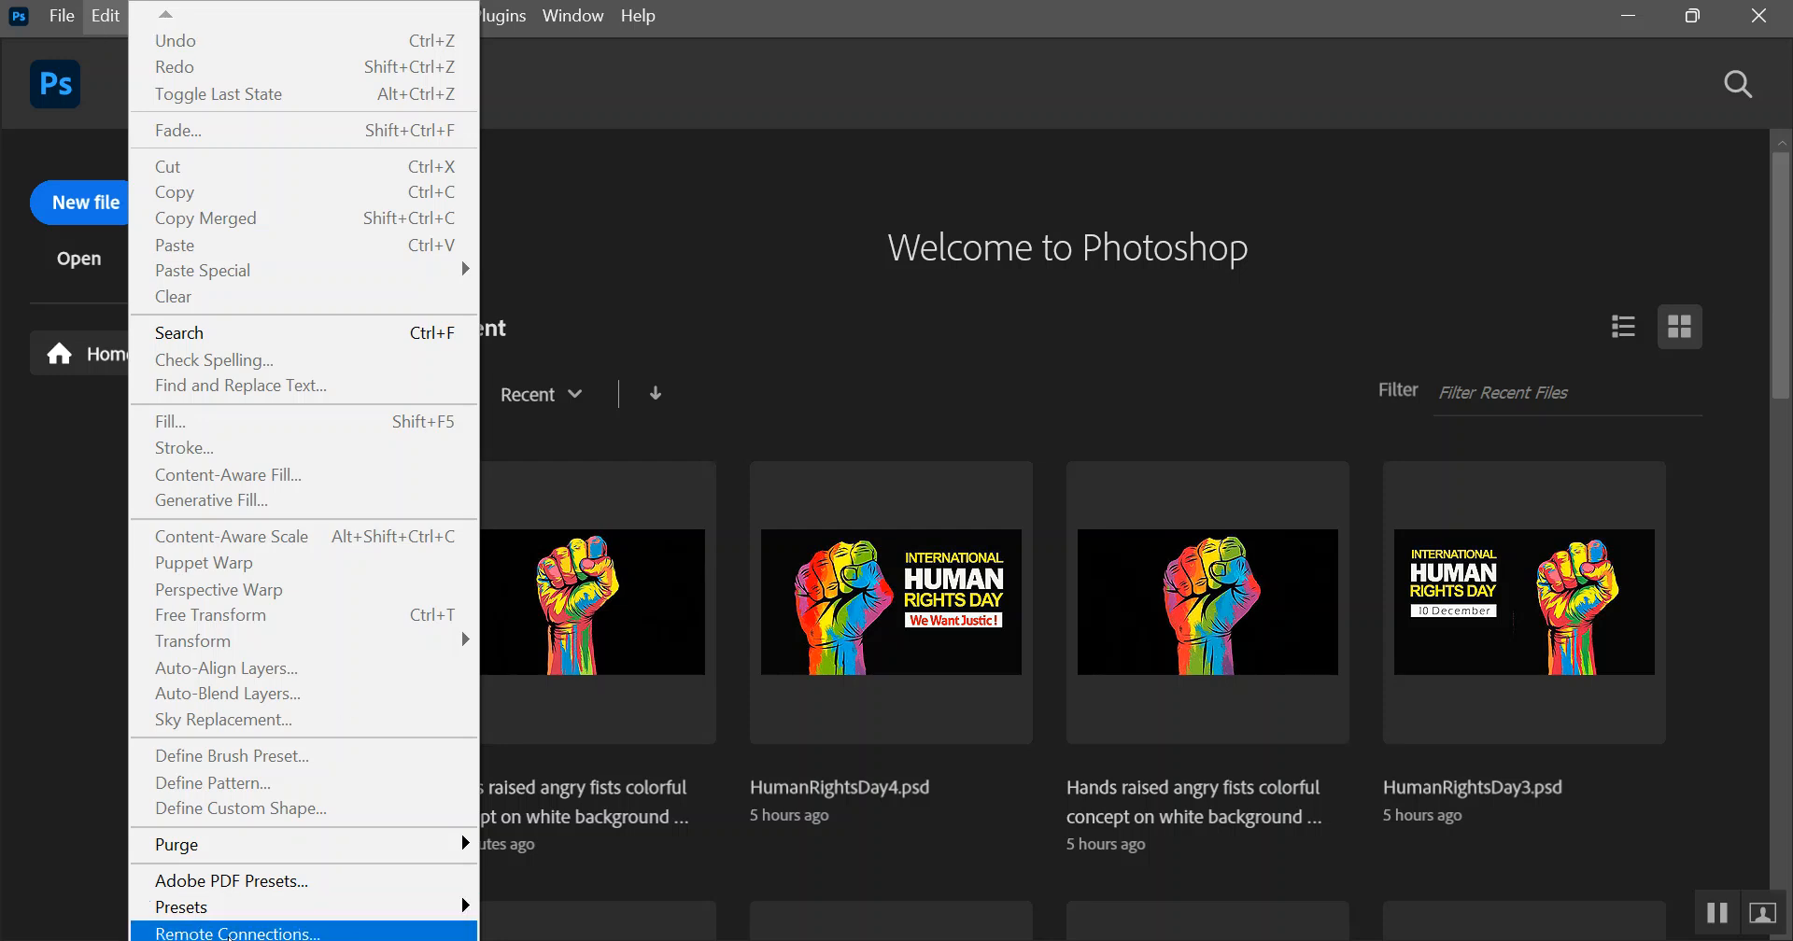
pyautogui.moveTo(341, 938)
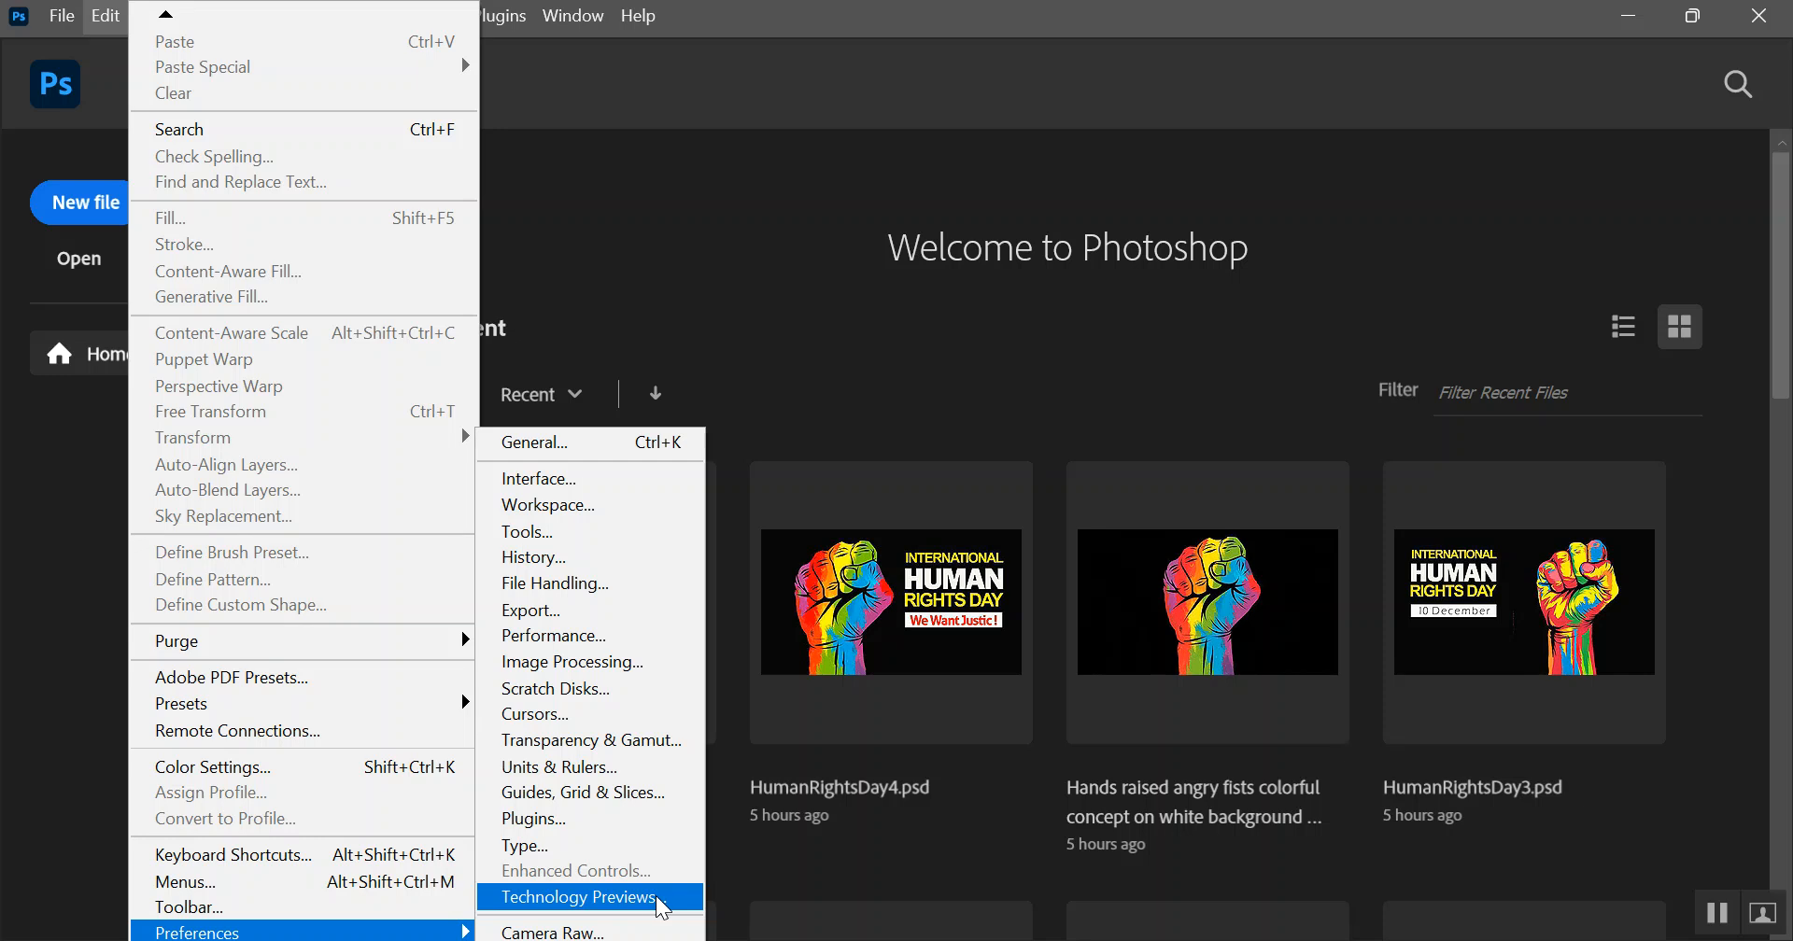
pyautogui.click(659, 898)
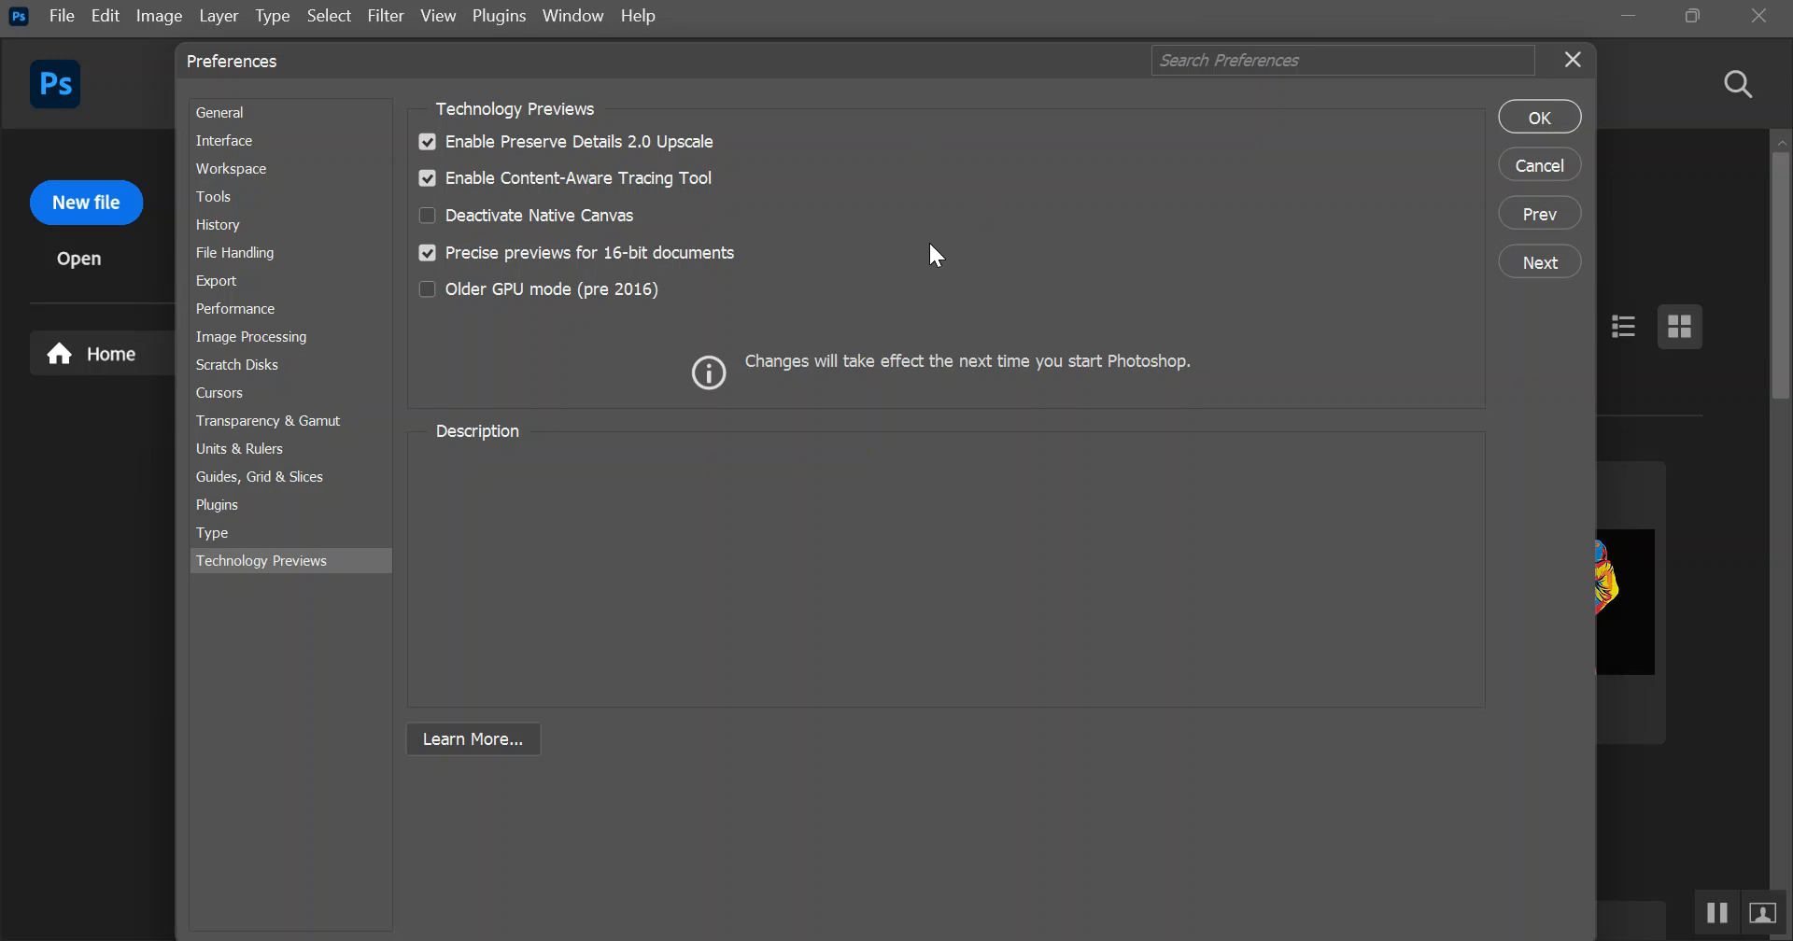
pyautogui.moveTo(439, 152)
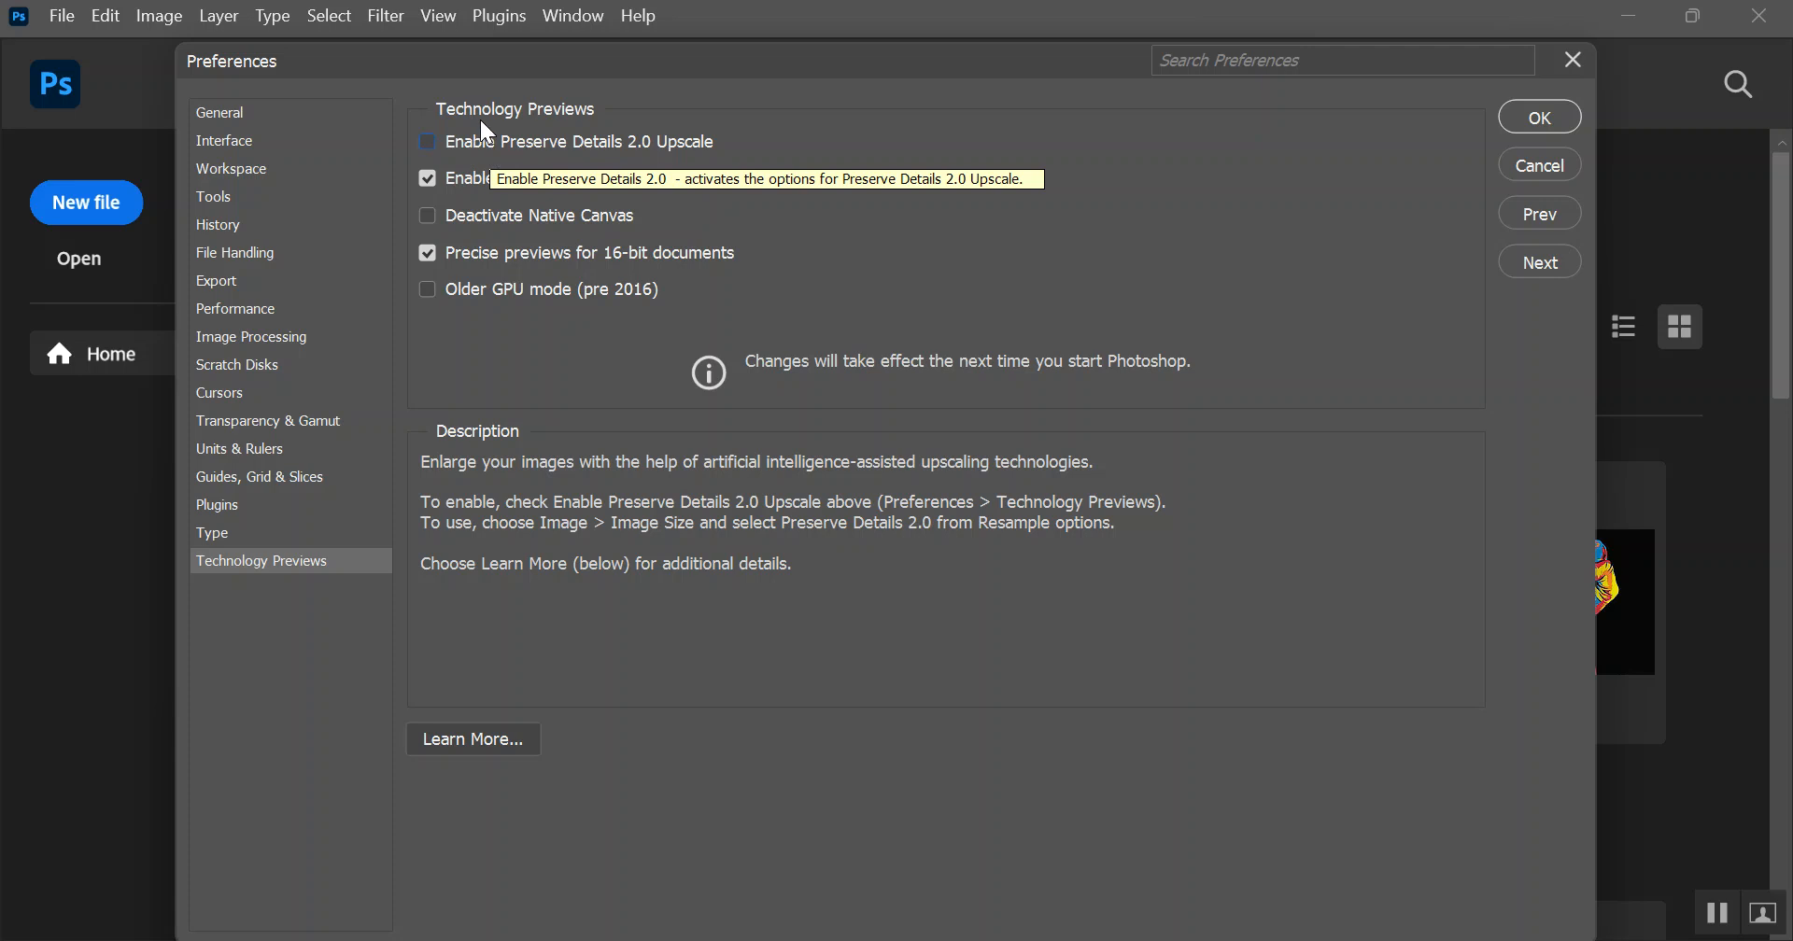
pyautogui.click(427, 142)
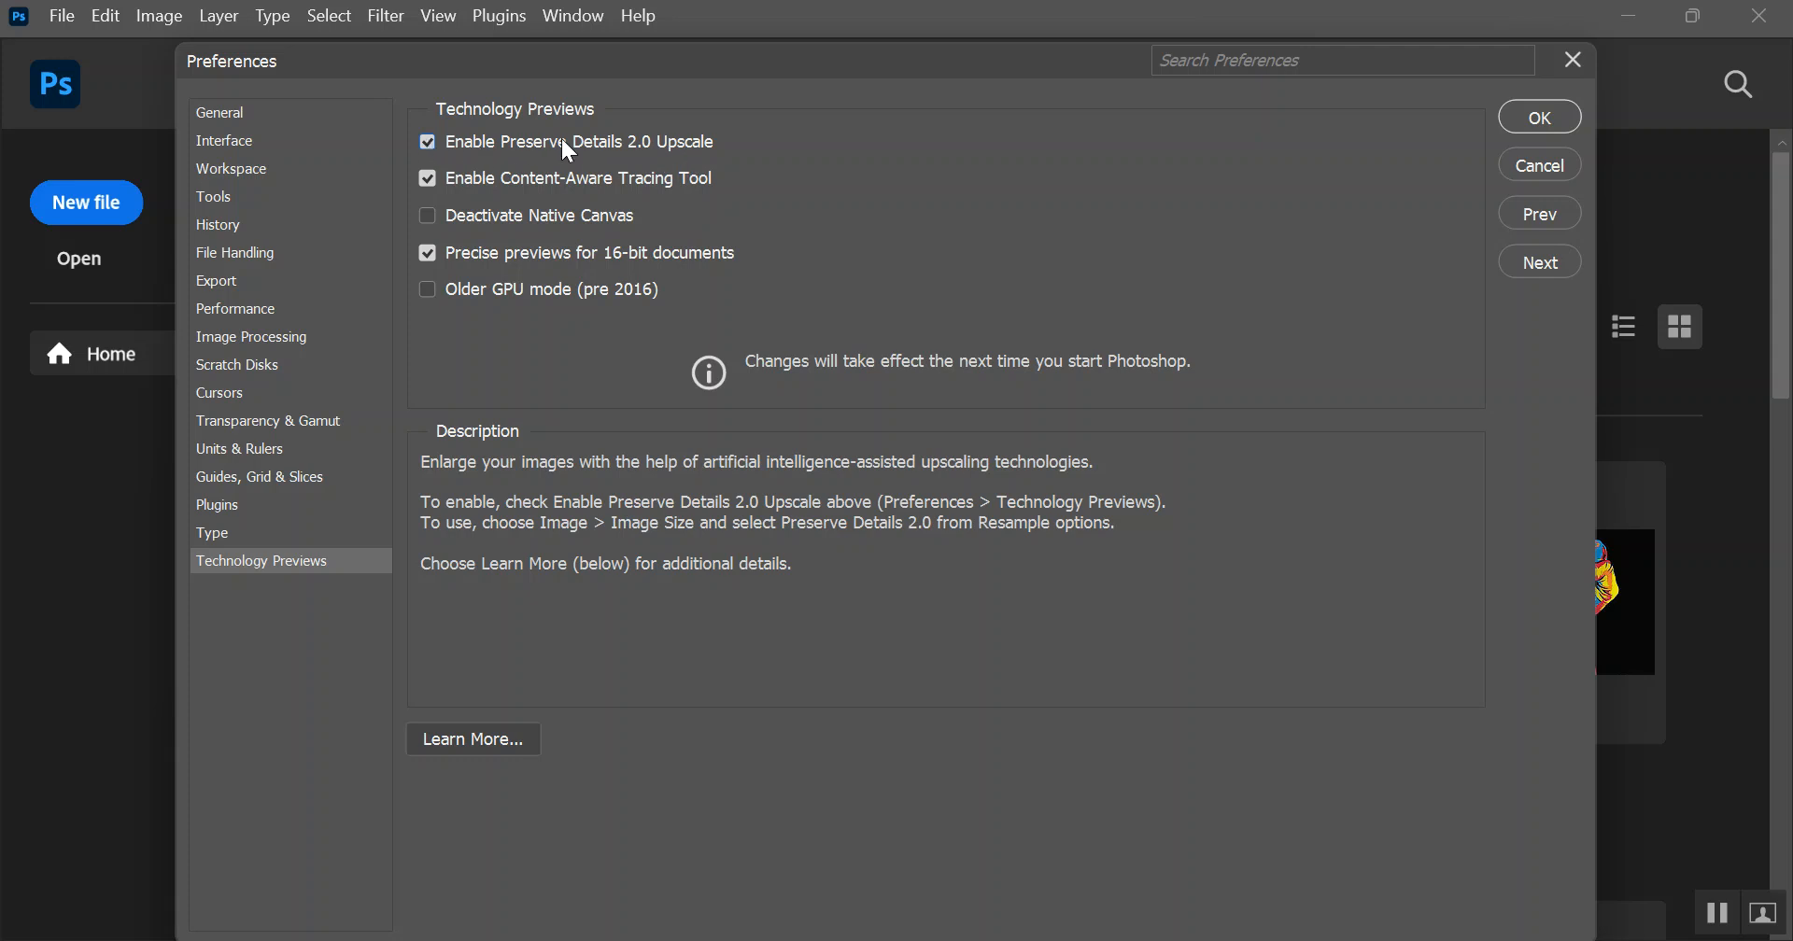
pyautogui.click(1550, 115)
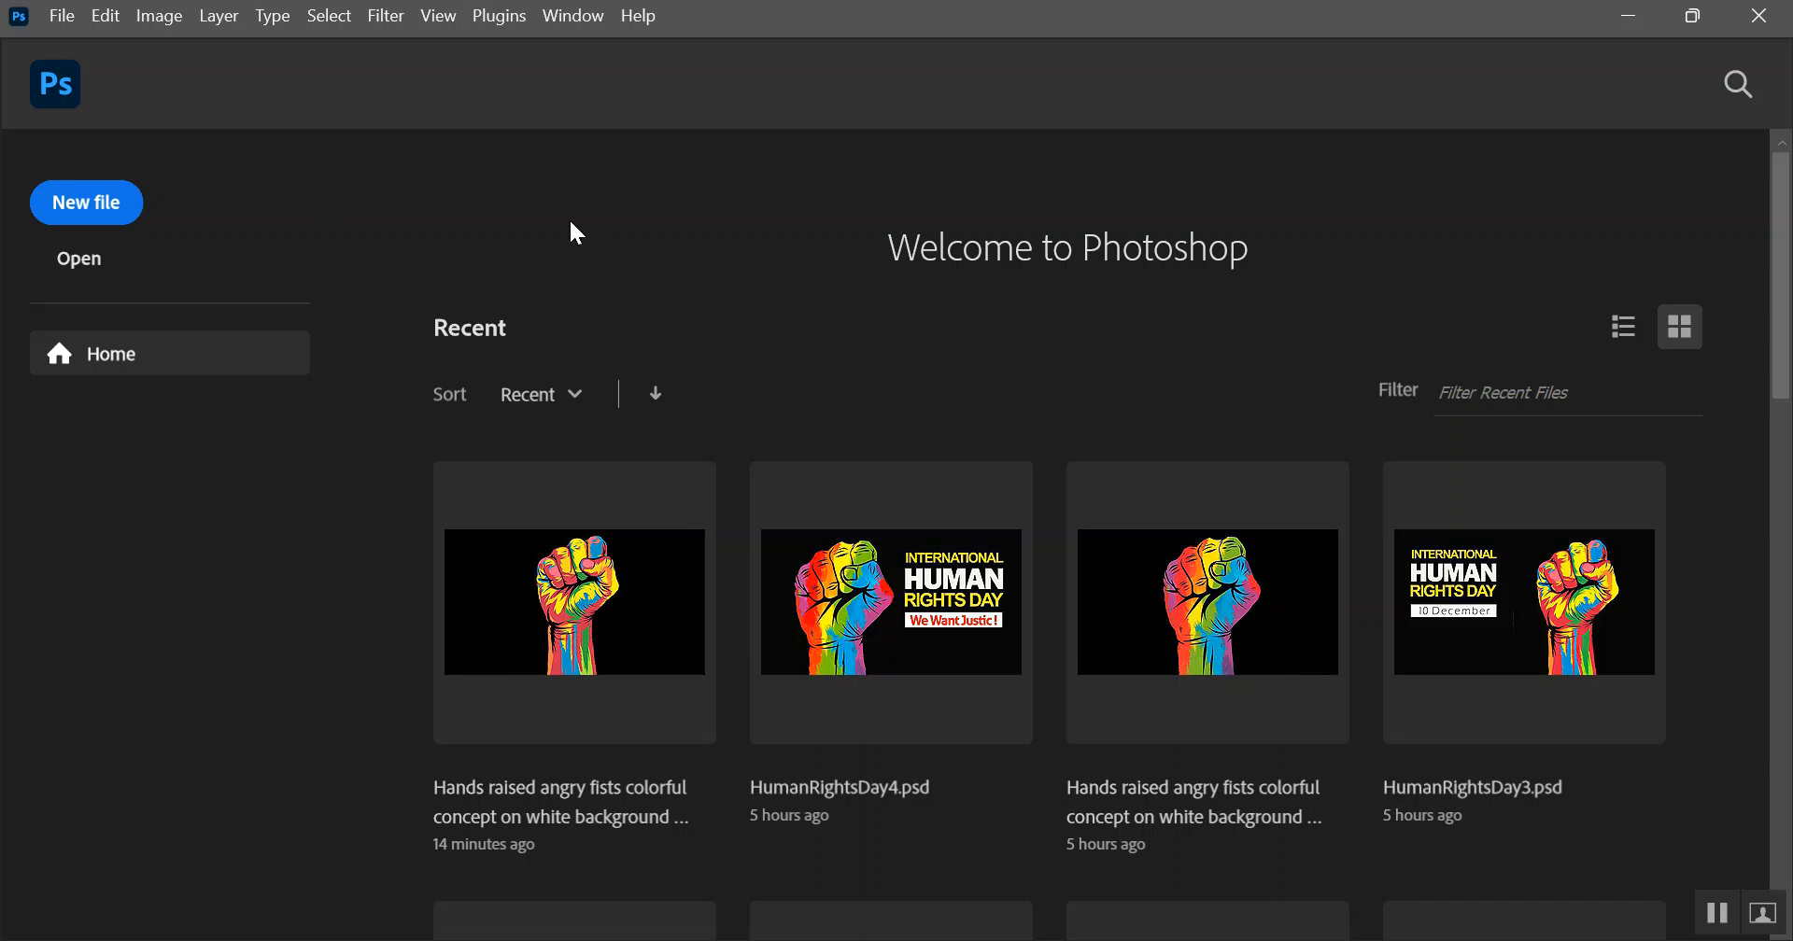
# Step: Open the image OIG2.nFoZDHwF6Kp7vPTjsHjW.jpg from the Course > Batch 1 > File > Birthday folder
pyautogui.click(58, 19)
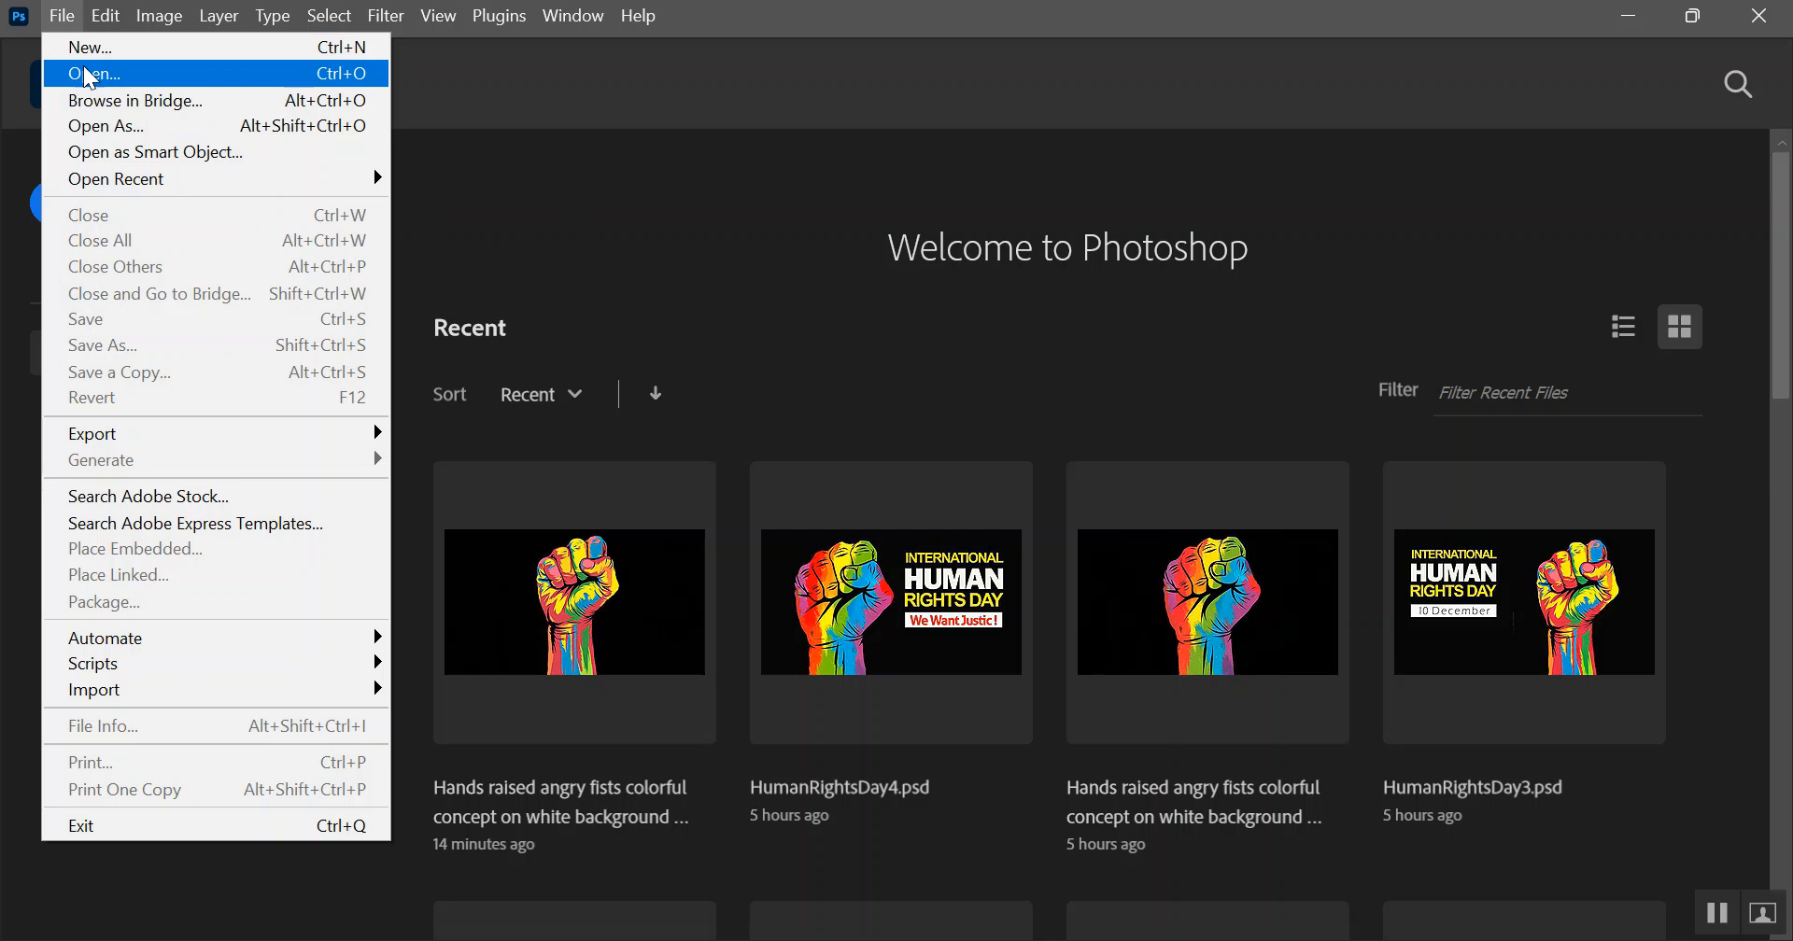
pyautogui.click(108, 74)
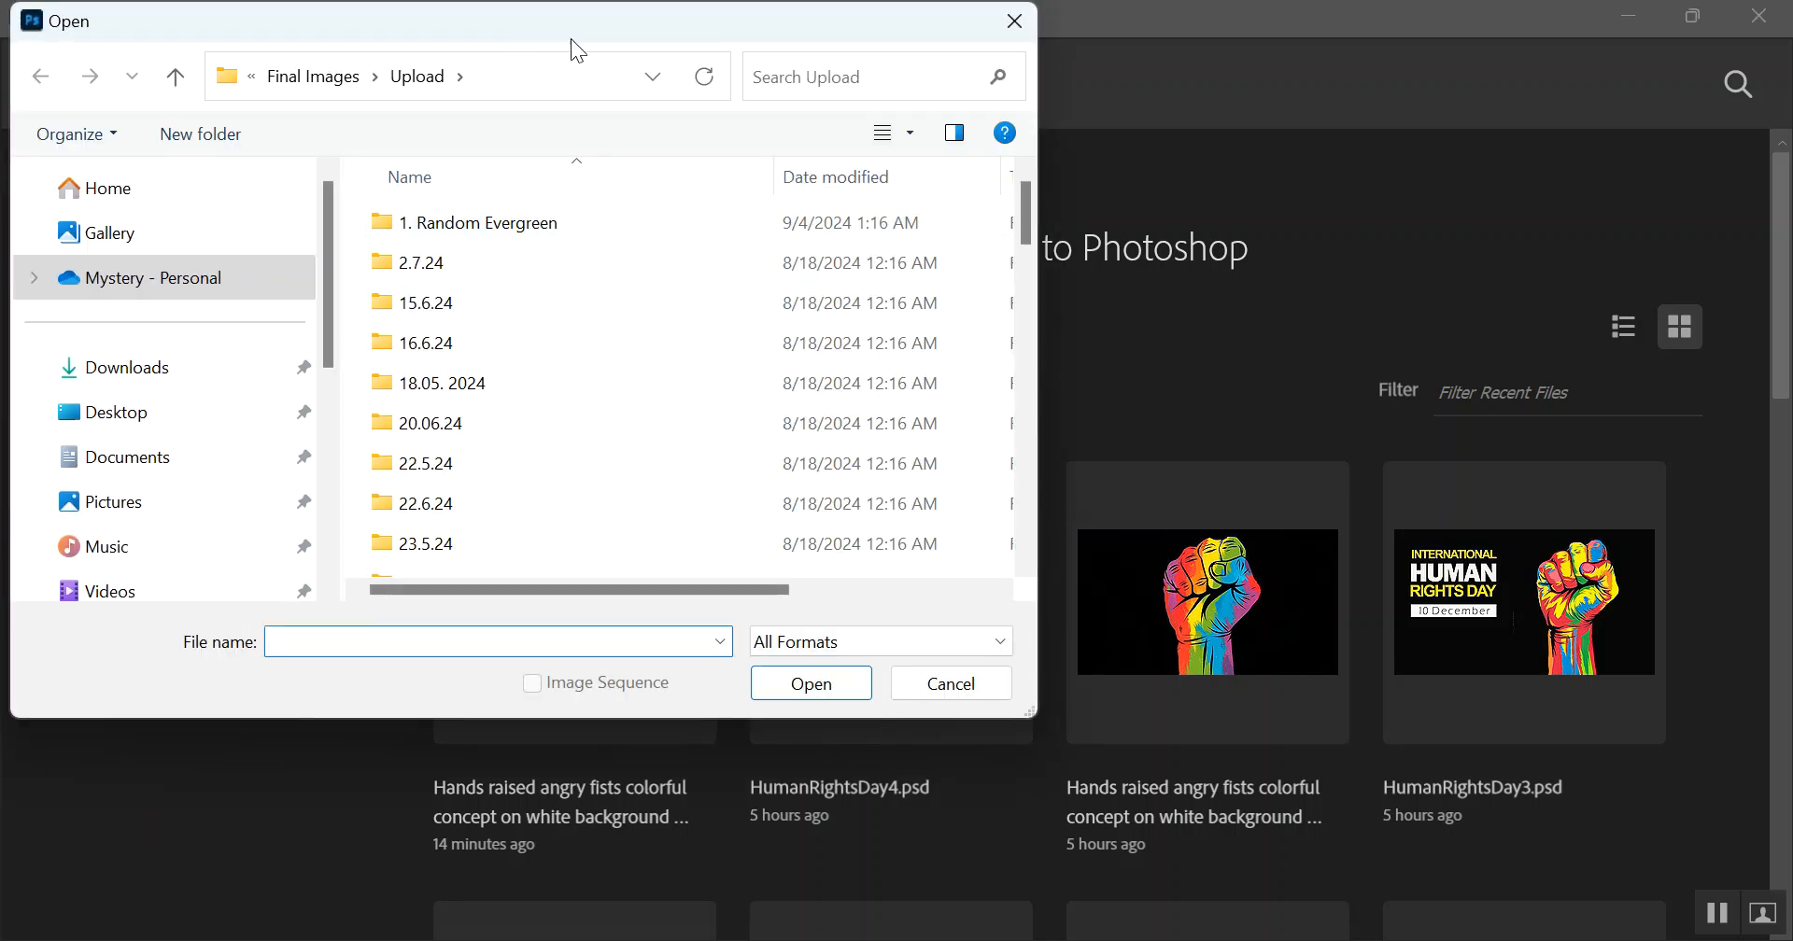
pyautogui.moveTo(511, 30); pyautogui.dragTo(900, 68)
pyautogui.click(561, 115)
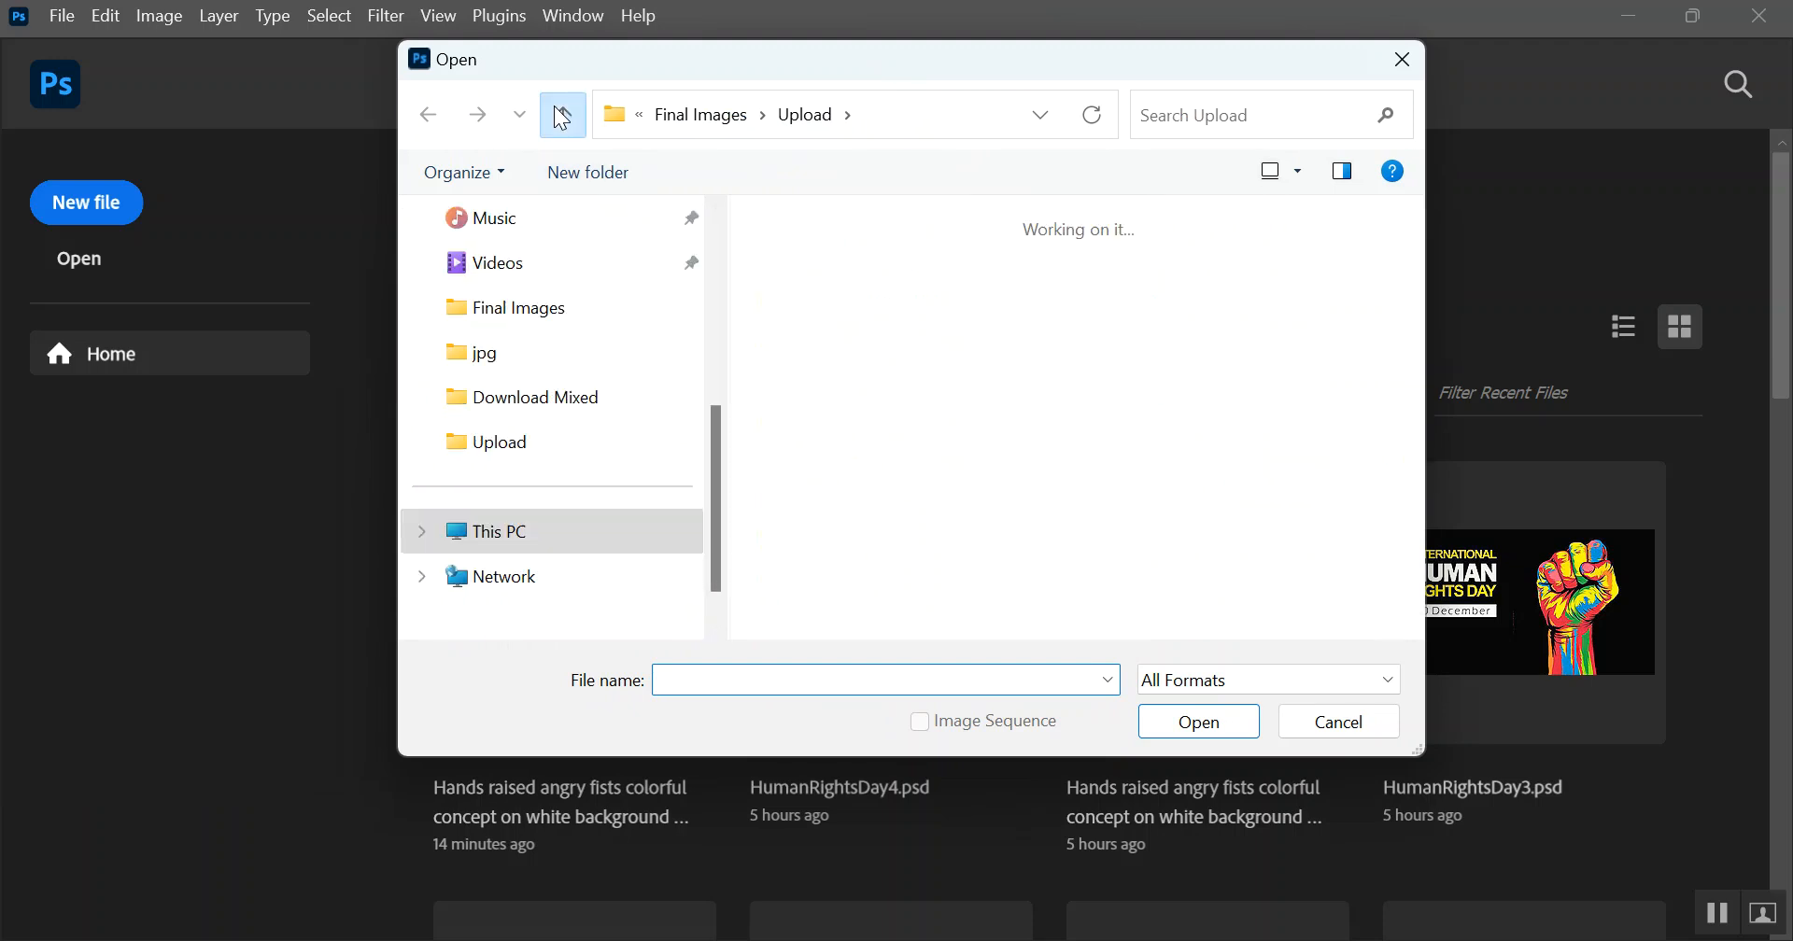
pyautogui.click(561, 116)
pyautogui.doubleClick(805, 382)
pyautogui.doubleClick(801, 266)
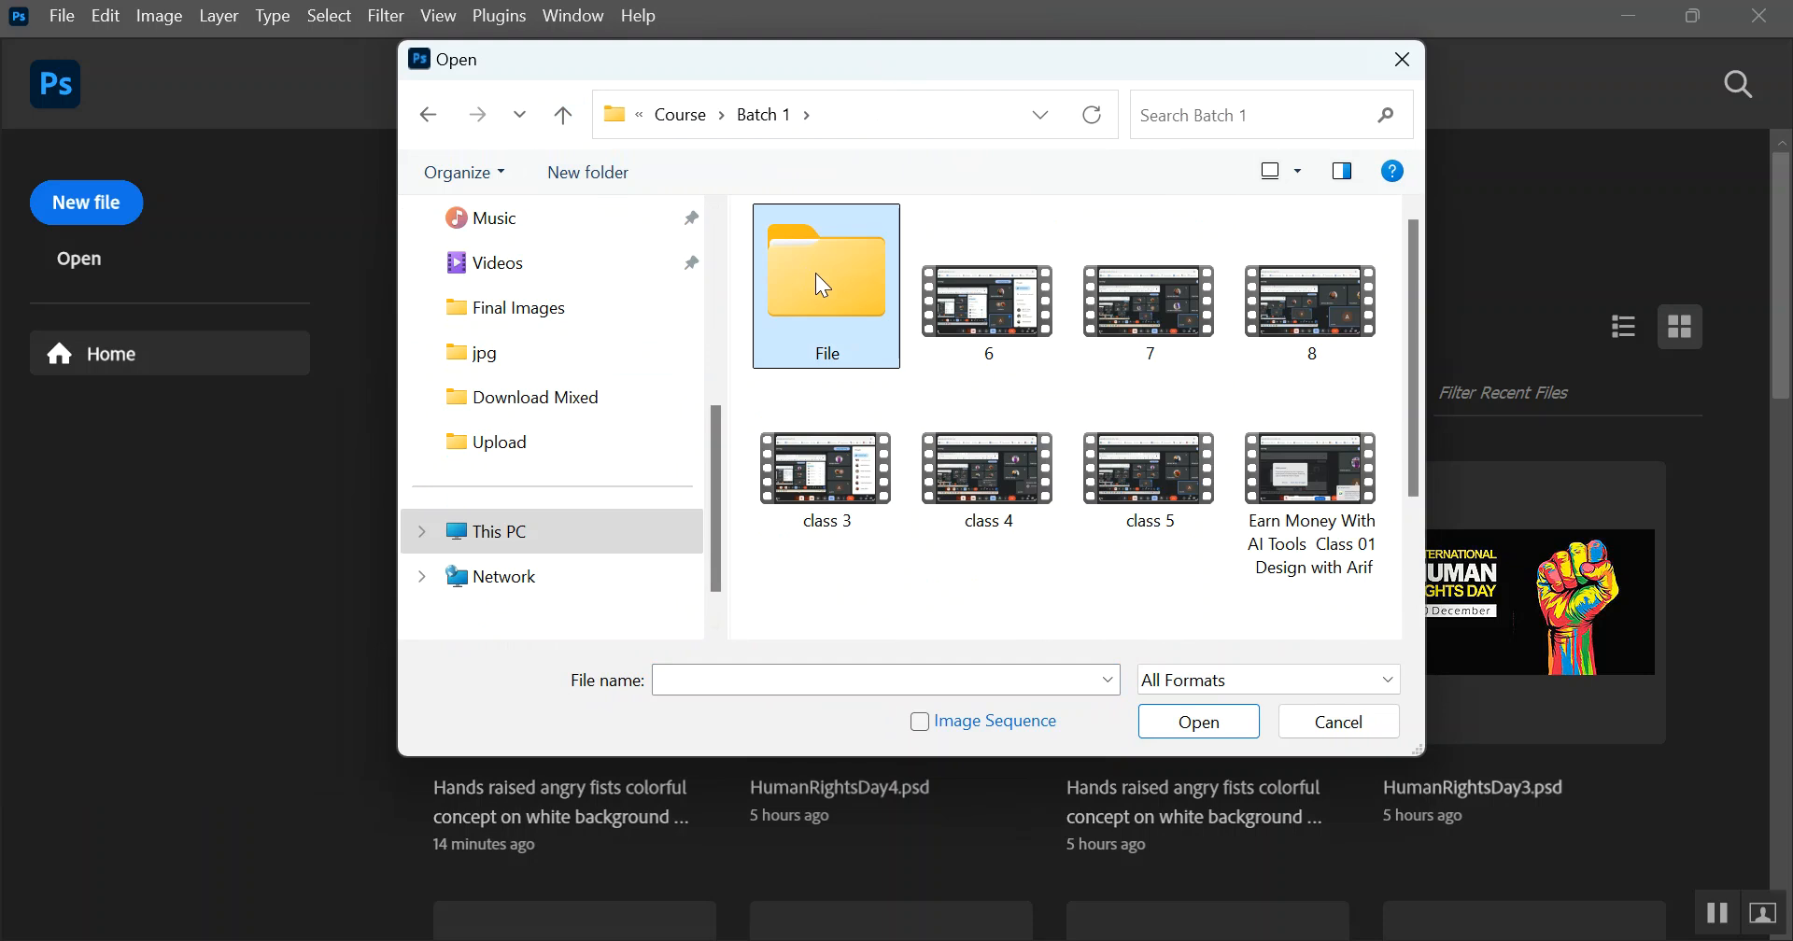
pyautogui.doubleClick(815, 272)
pyautogui.doubleClick(827, 265)
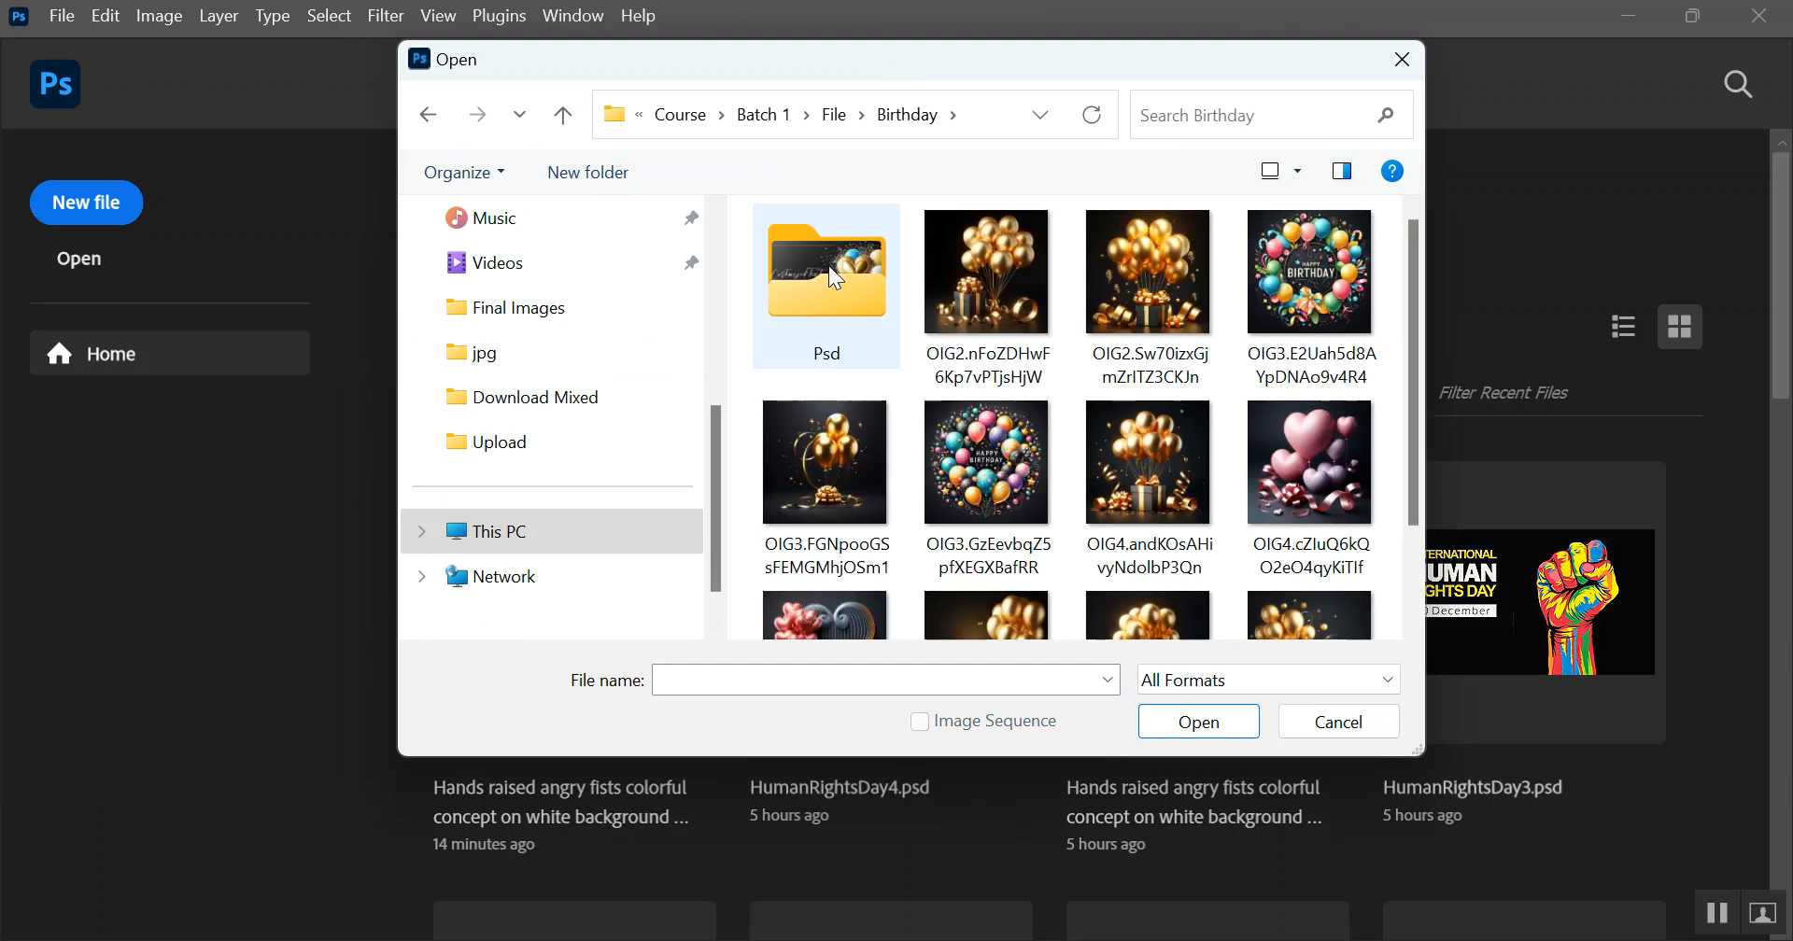
pyautogui.click(996, 278)
pyautogui.click(1205, 732)
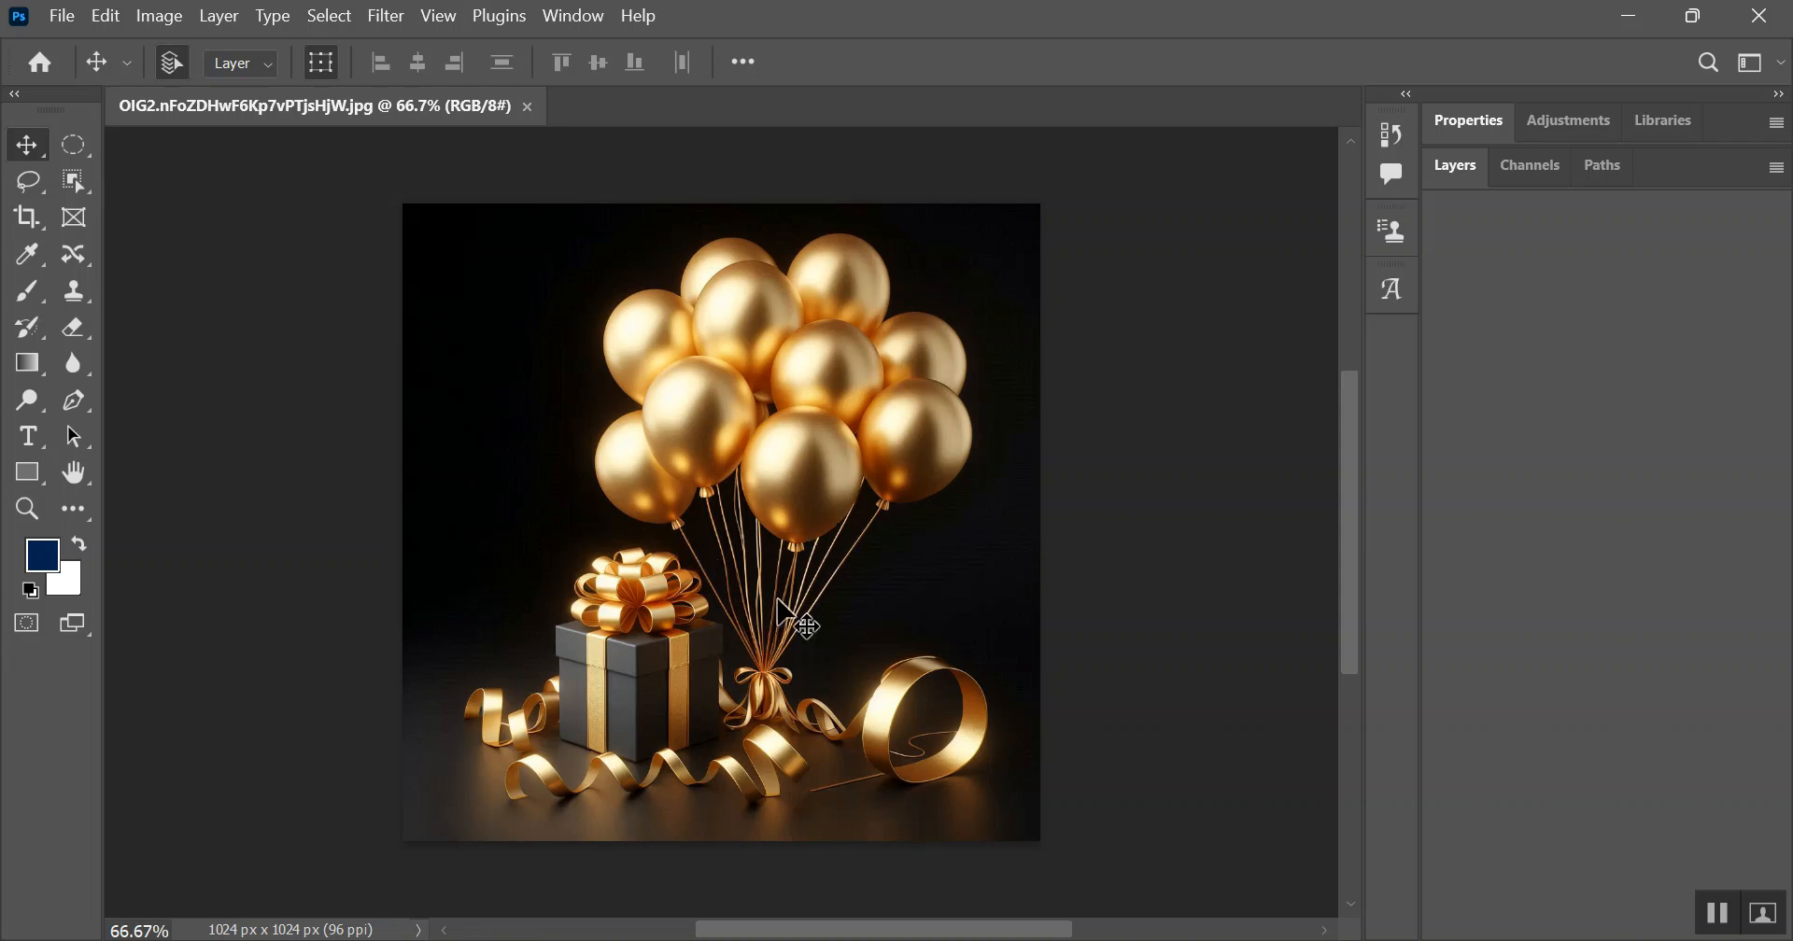
# Step: Switch to File Explorer, check the dimensions and resolution in the OIG2.nFoZDHwF6Kp7vPTjsHjW file's detailed properties, and return to Photoshop
pyautogui.click(546, 939)
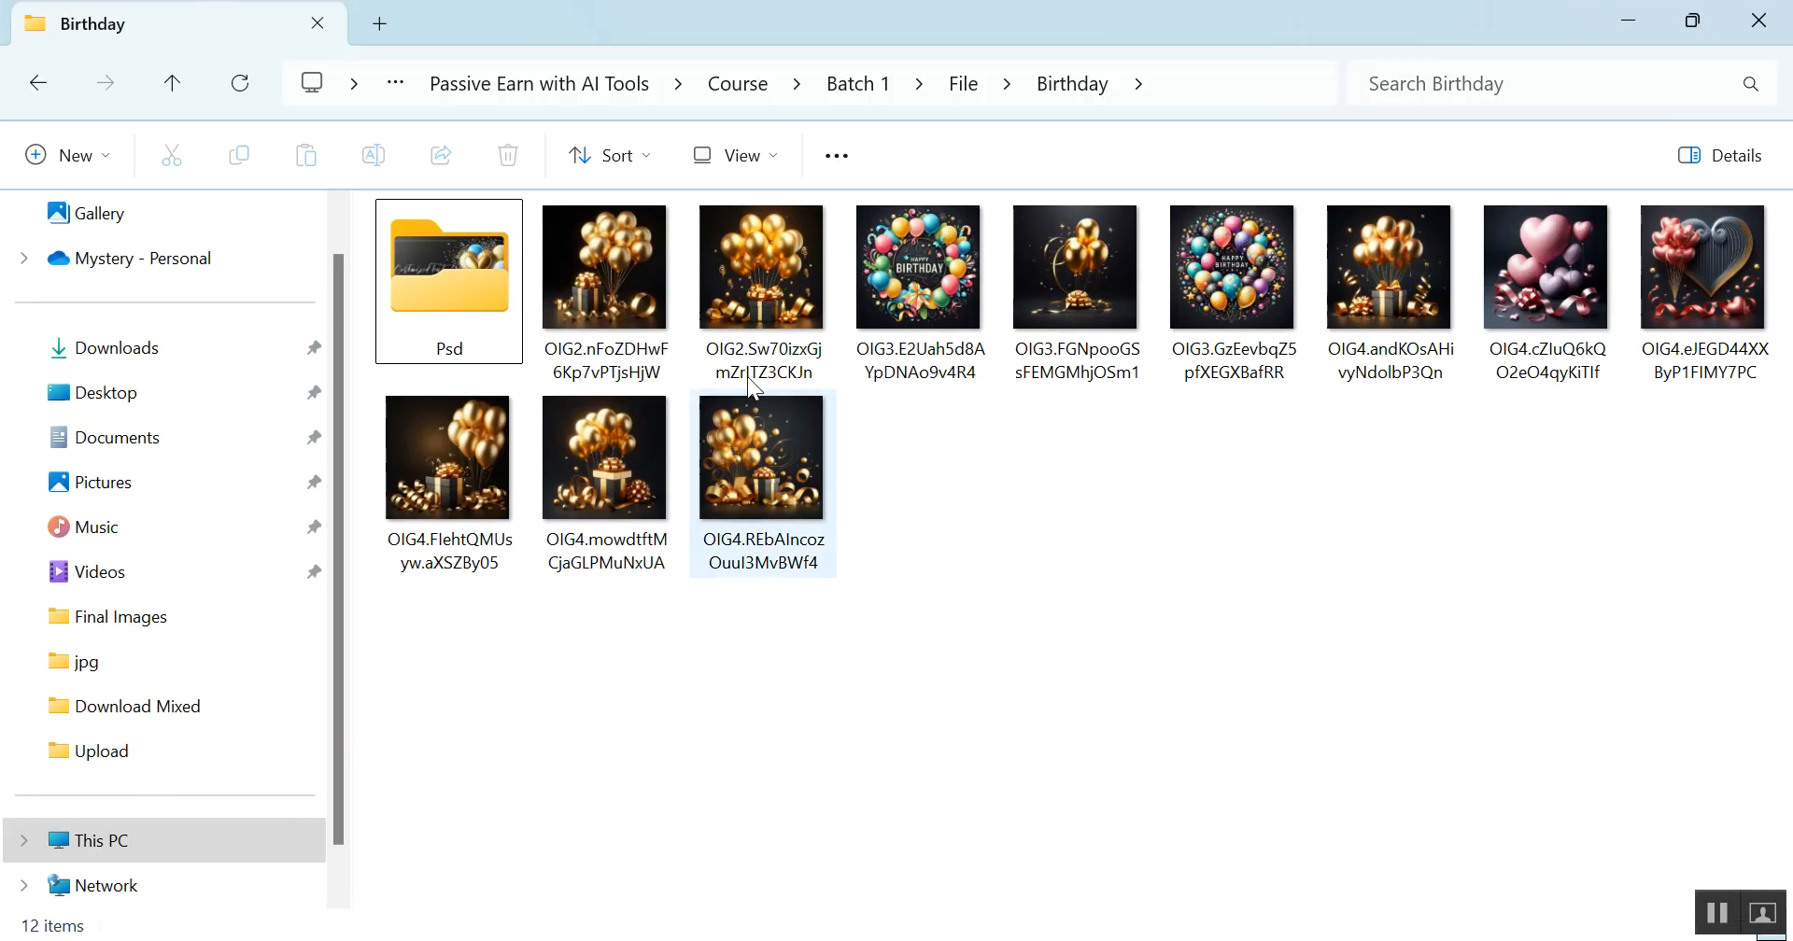
pyautogui.click(610, 306)
pyautogui.rightClick(612, 308)
pyautogui.click(760, 829)
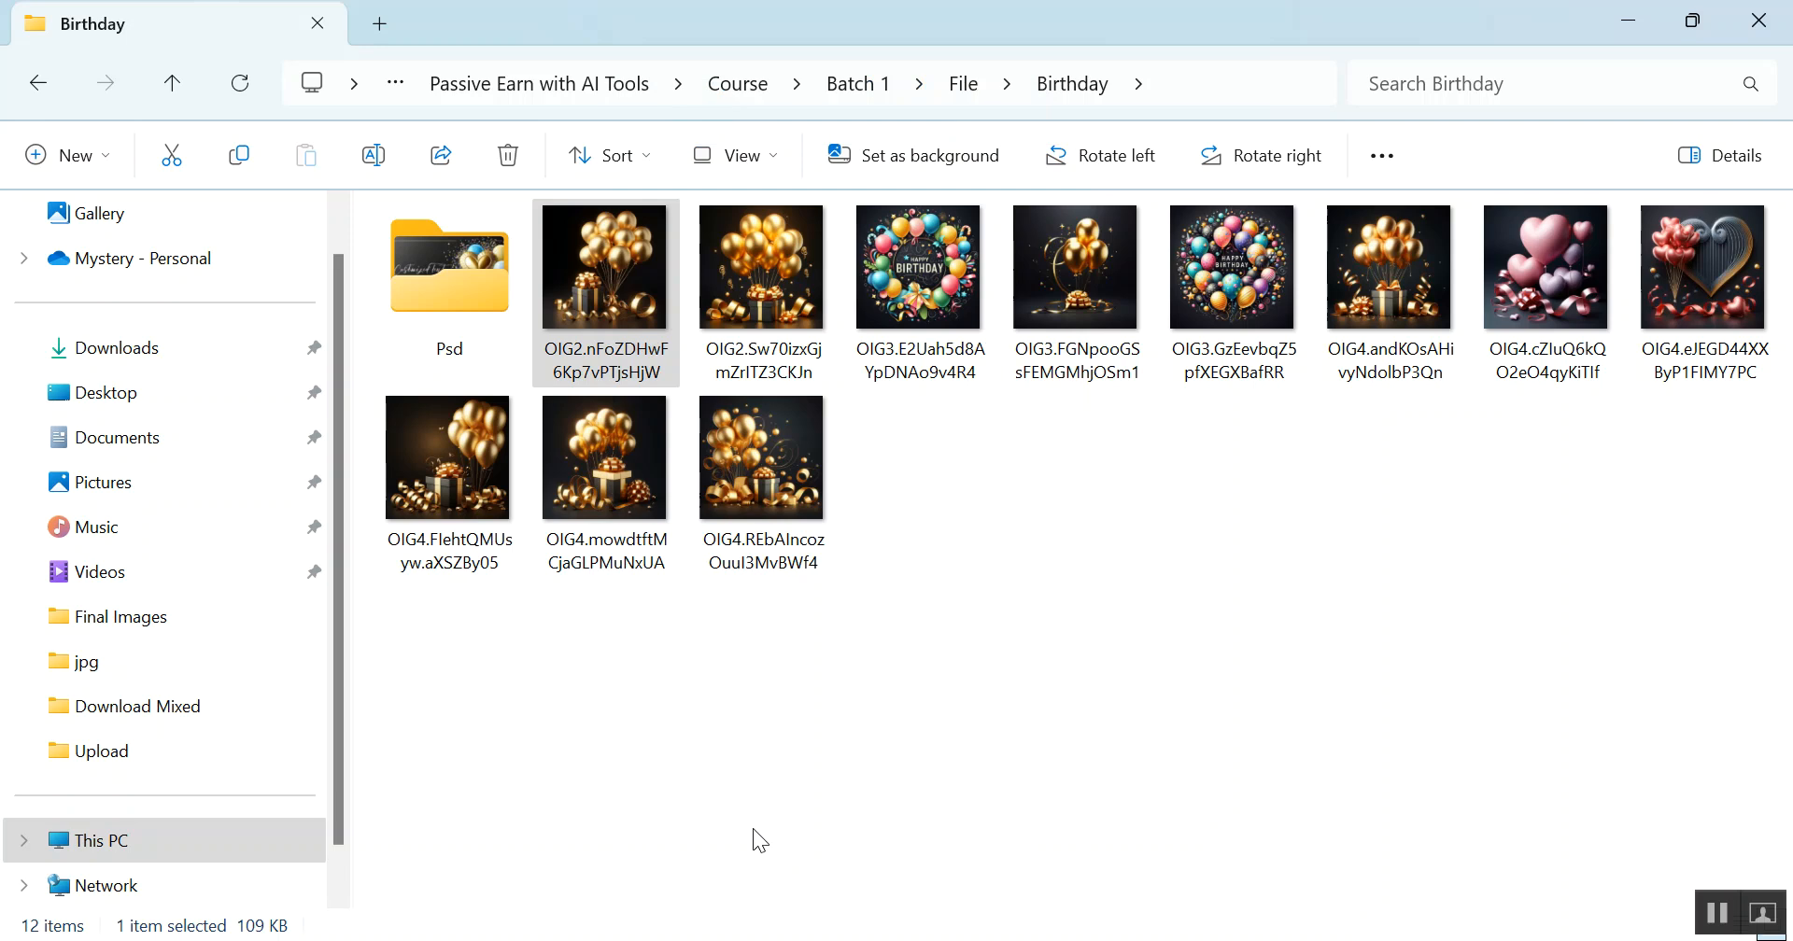
pyautogui.click(747, 921)
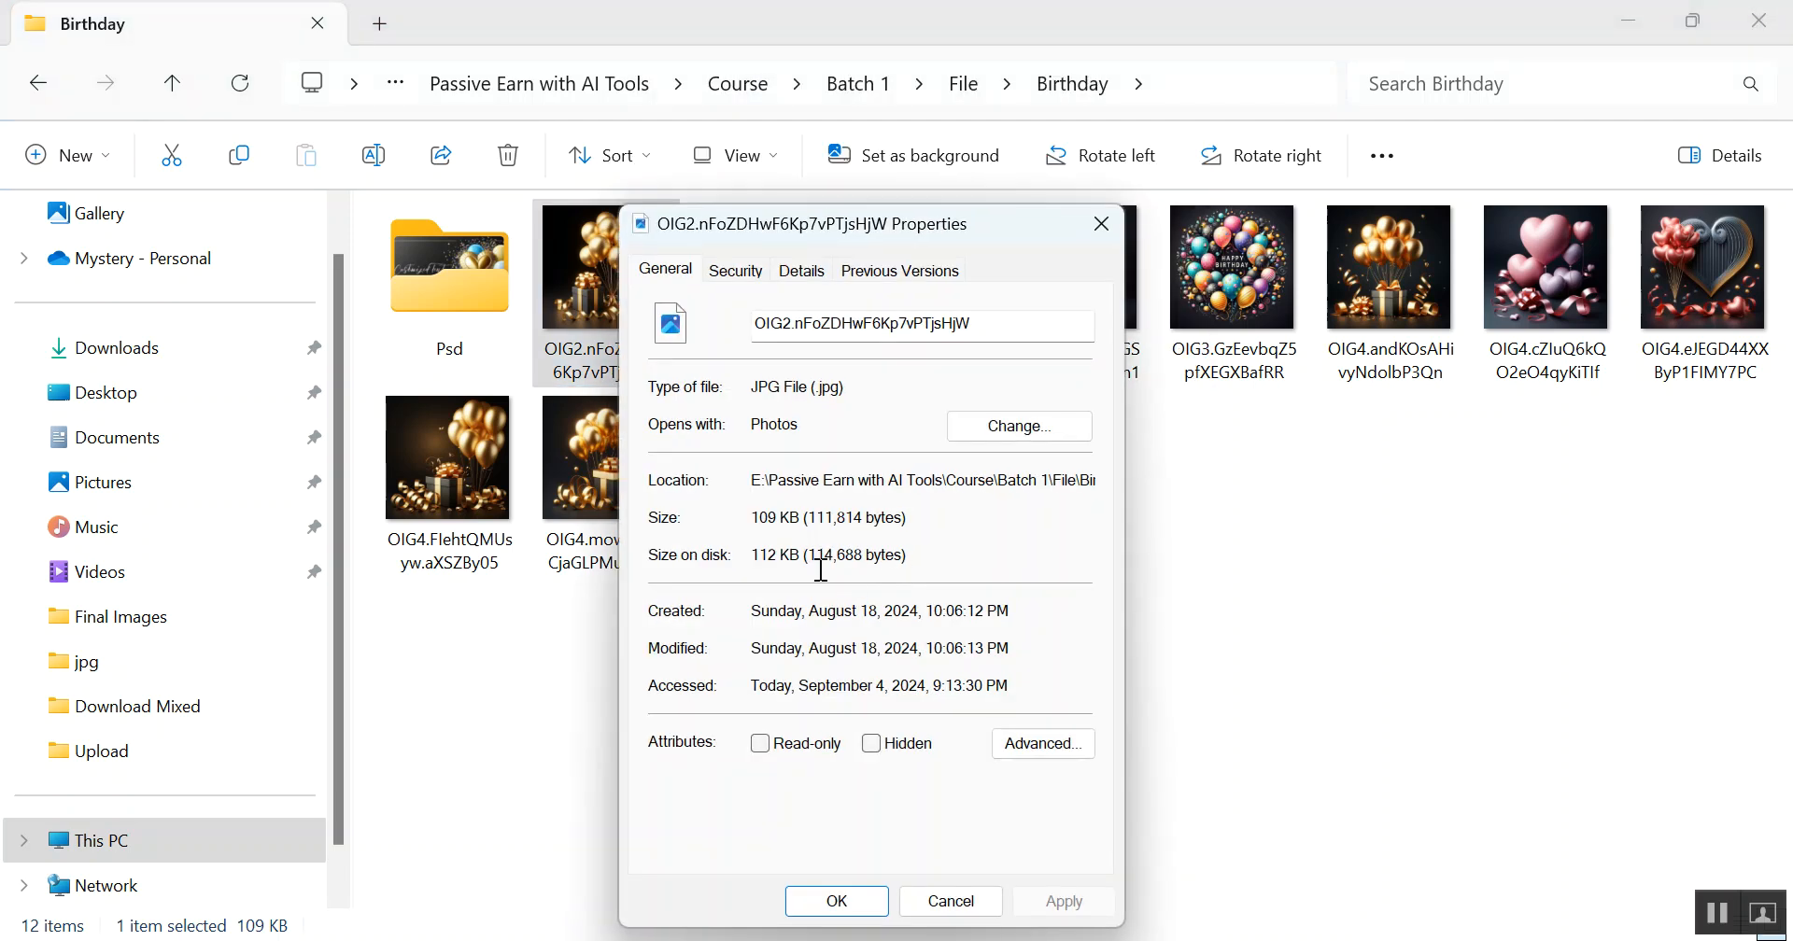
pyautogui.click(801, 270)
pyautogui.scroll(-2, 933, 635)
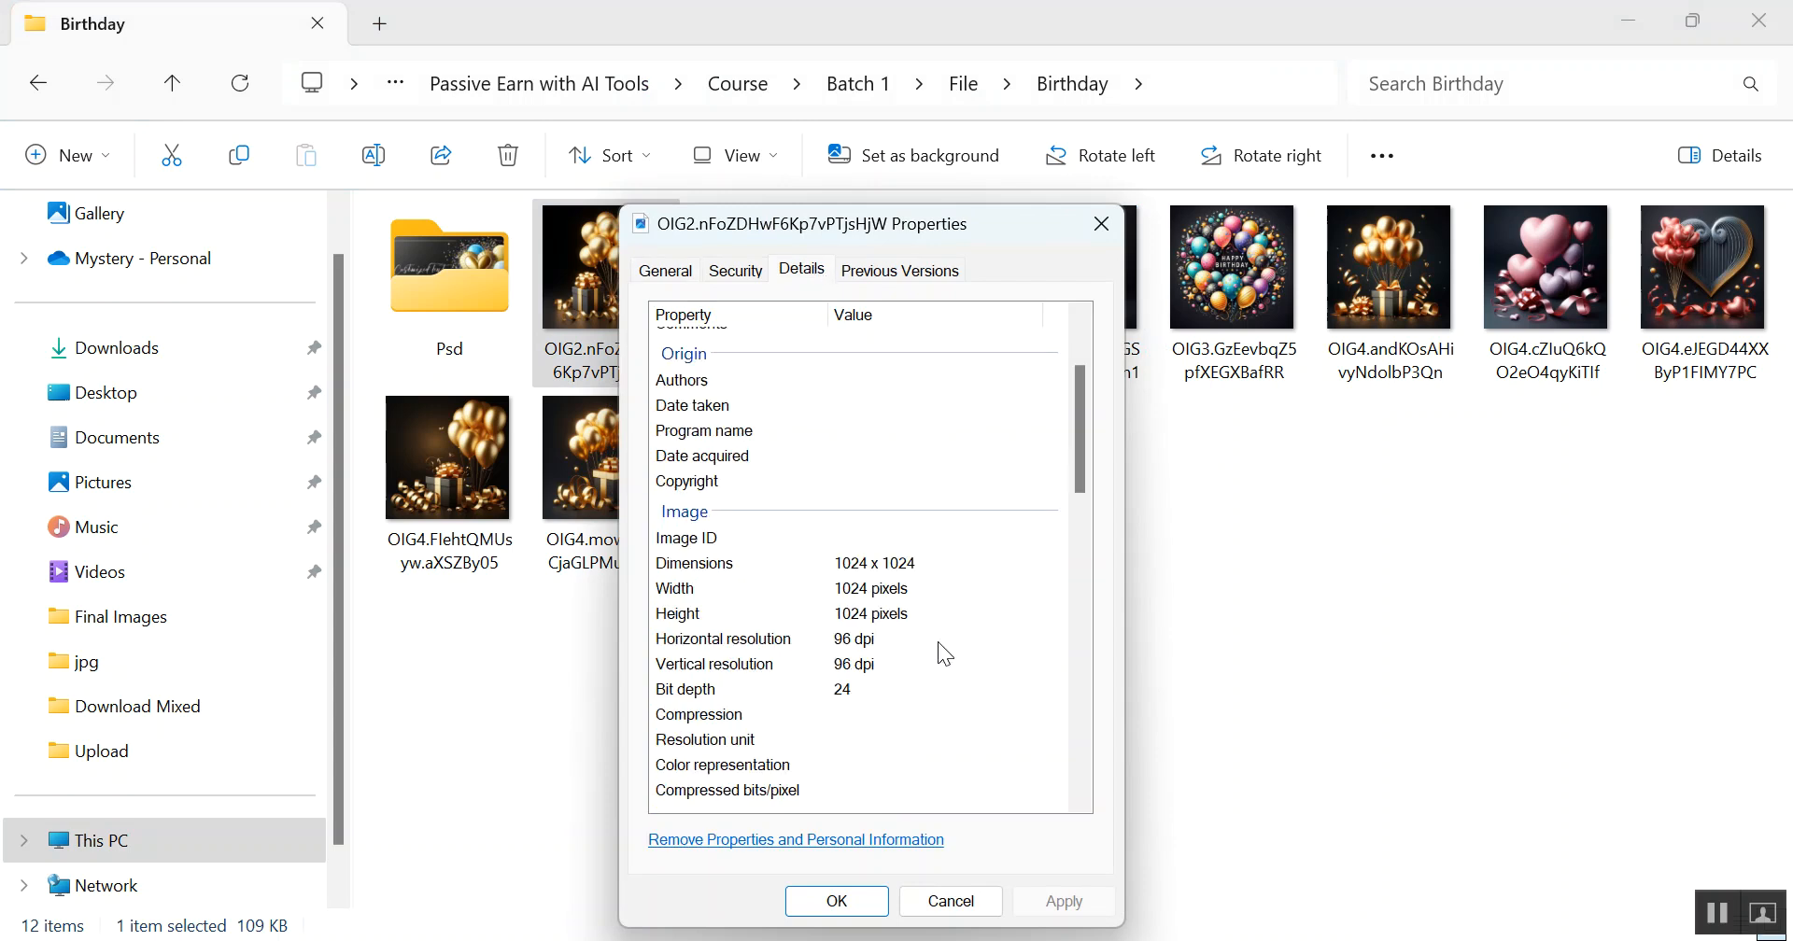
pyautogui.scroll(-1, 943, 653)
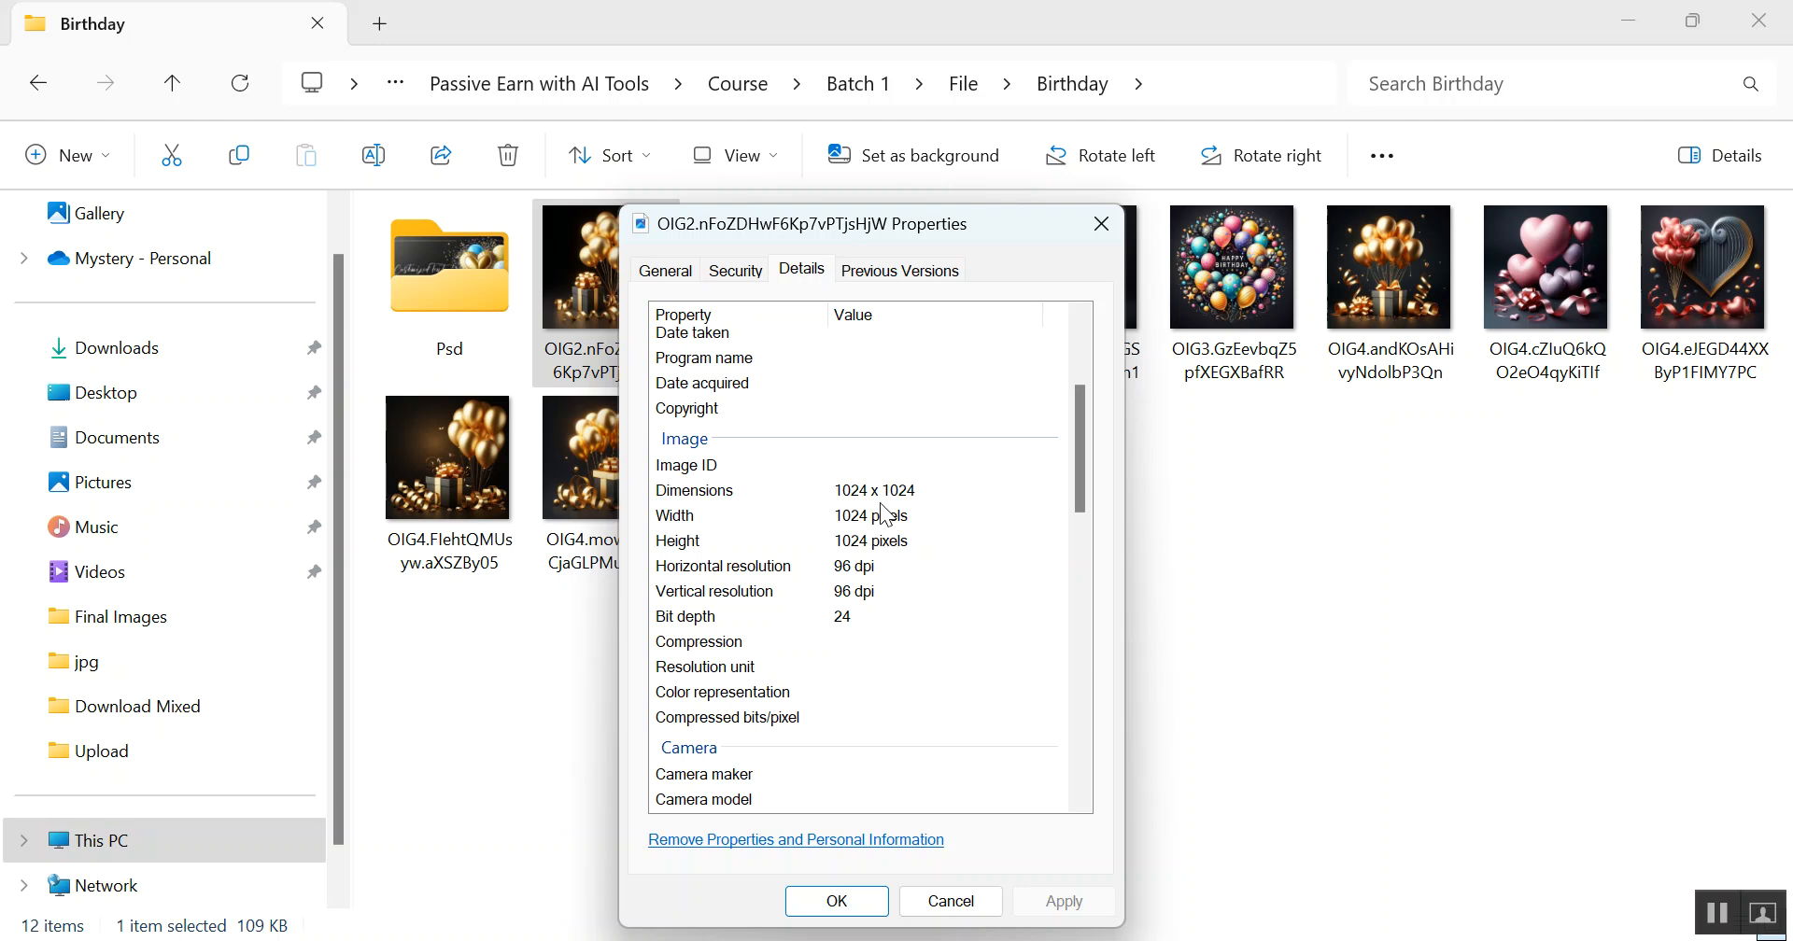
pyautogui.click(1102, 228)
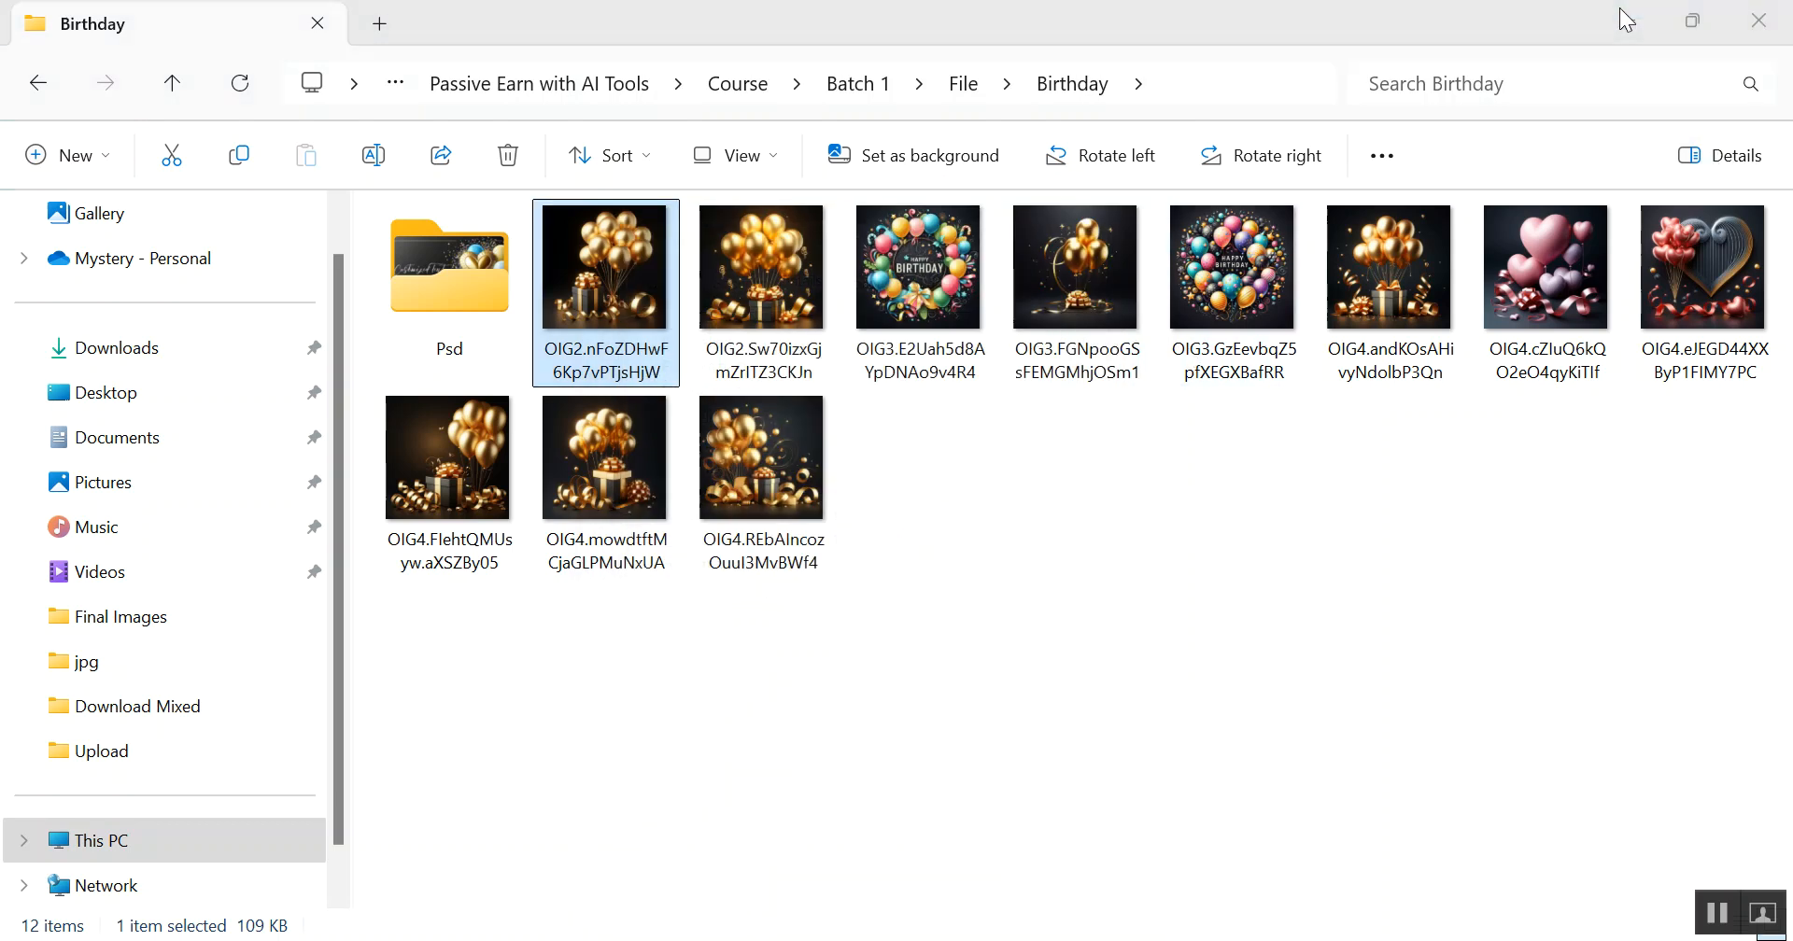
pyautogui.click(1626, 19)
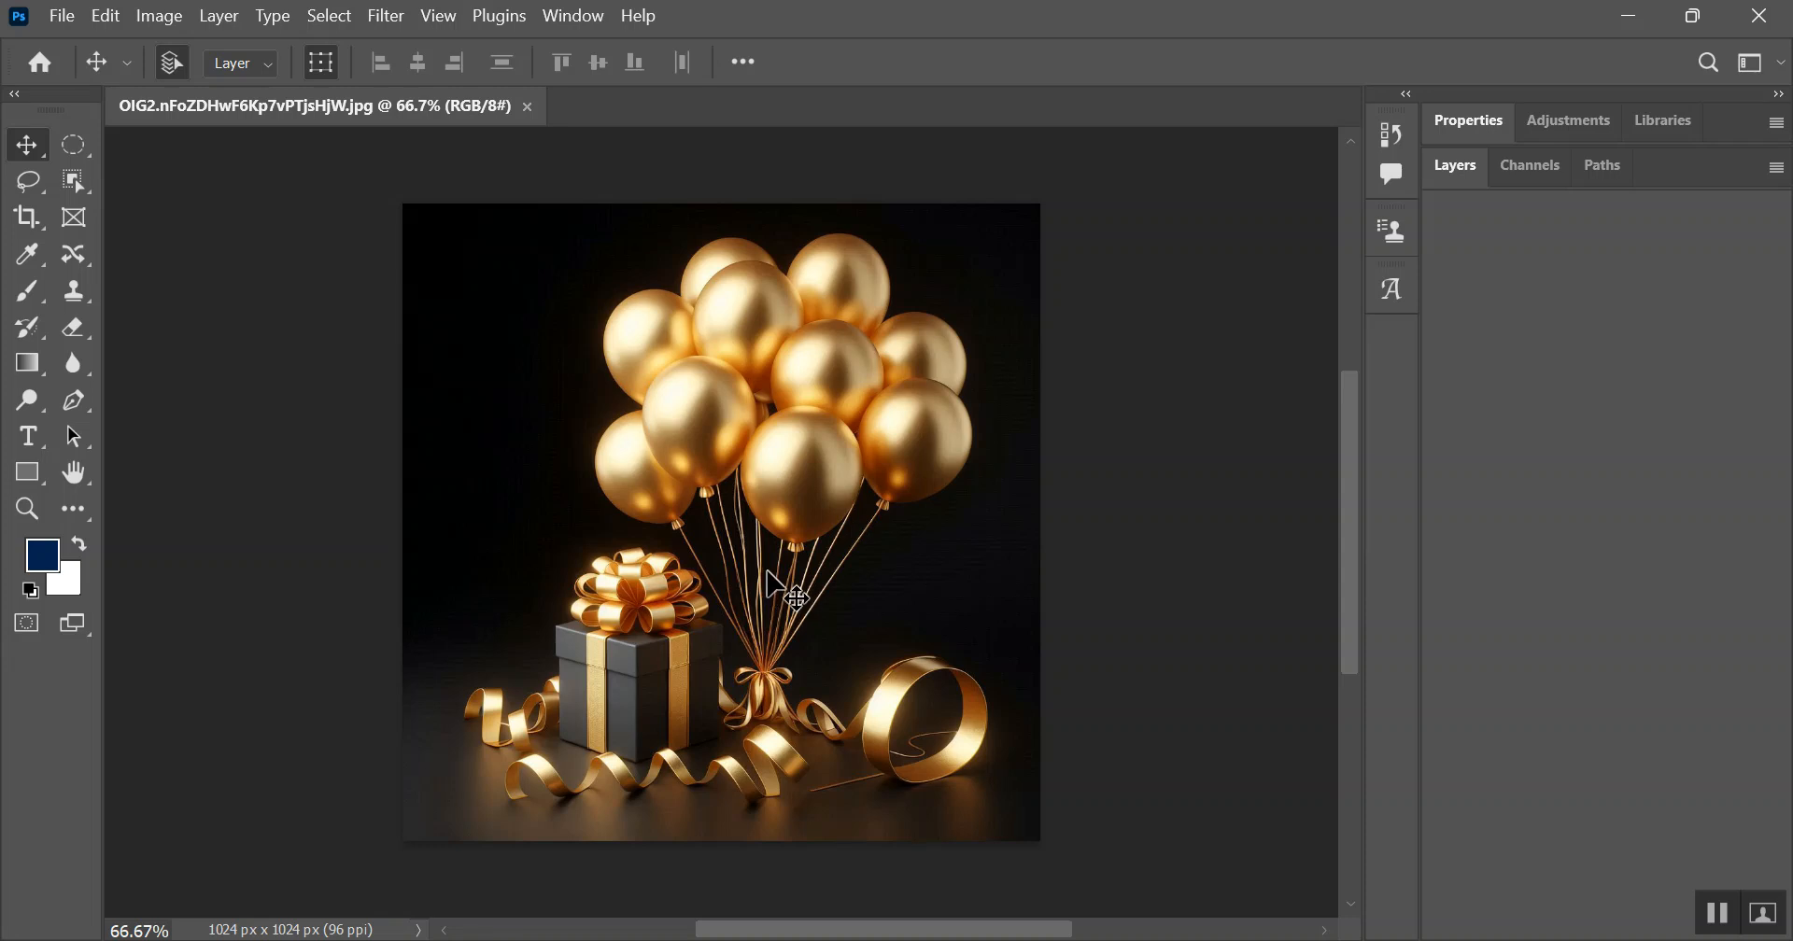
pyautogui.click(159, 17)
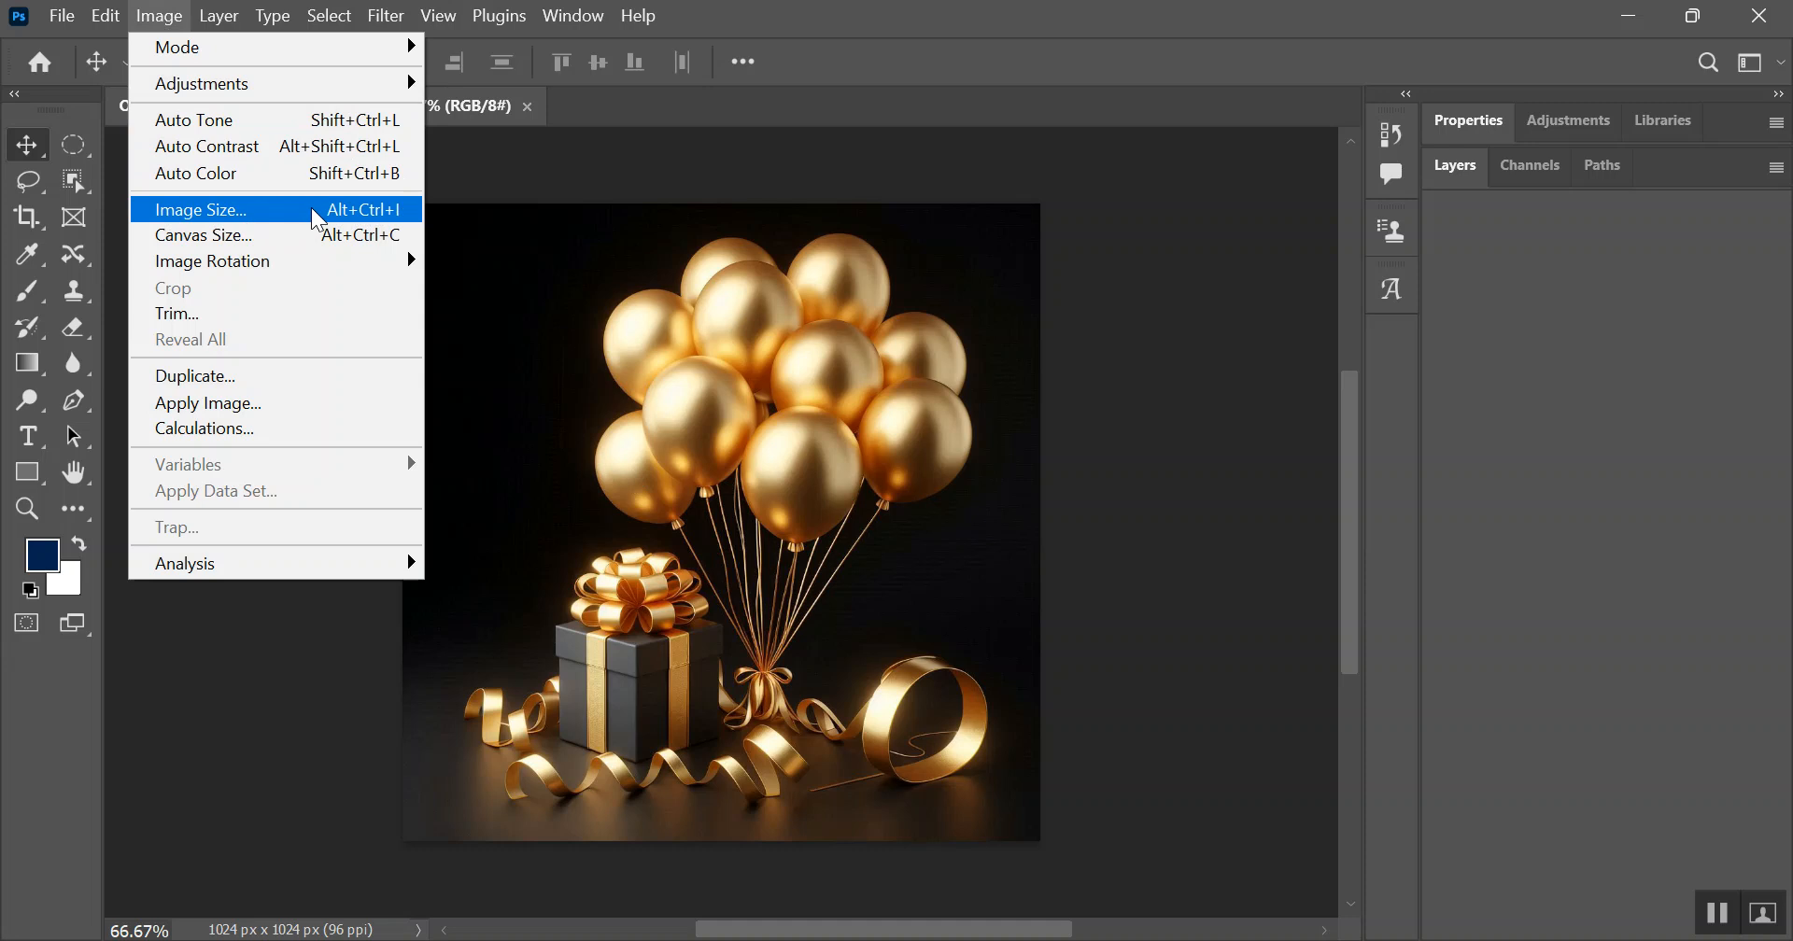
pyautogui.click(317, 219)
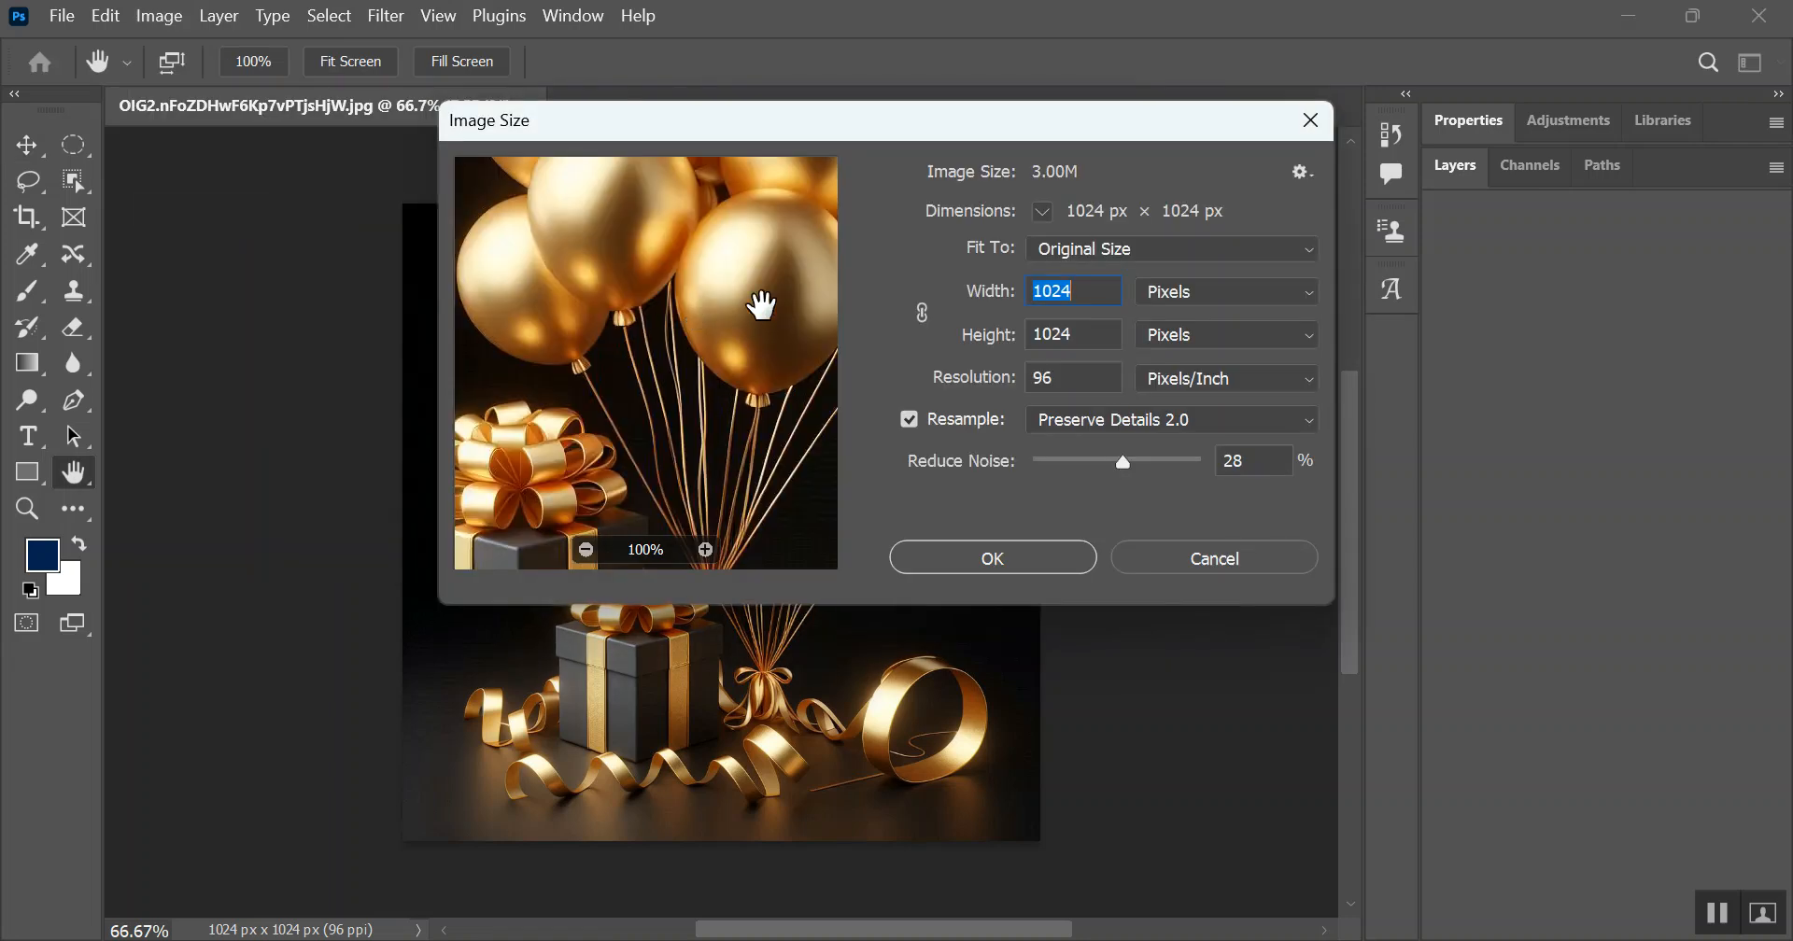
pyautogui.moveTo(1103, 126); pyautogui.dragTo(1107, 197)
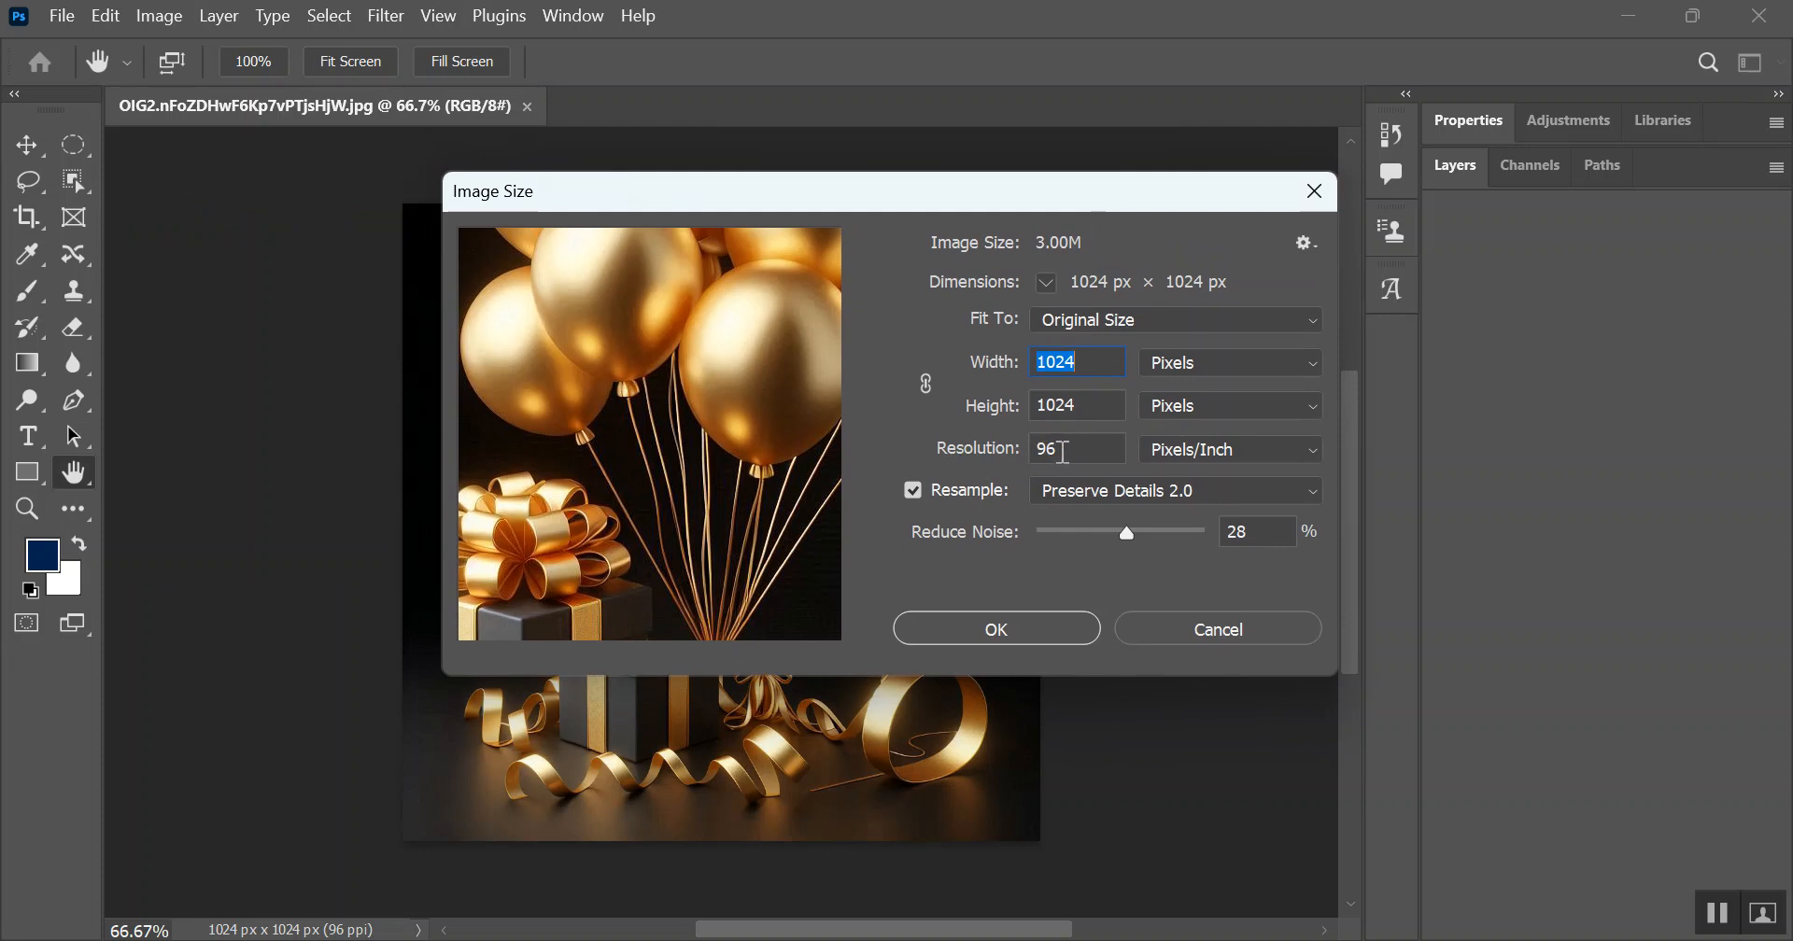
pyautogui.doubleClick(1065, 451)
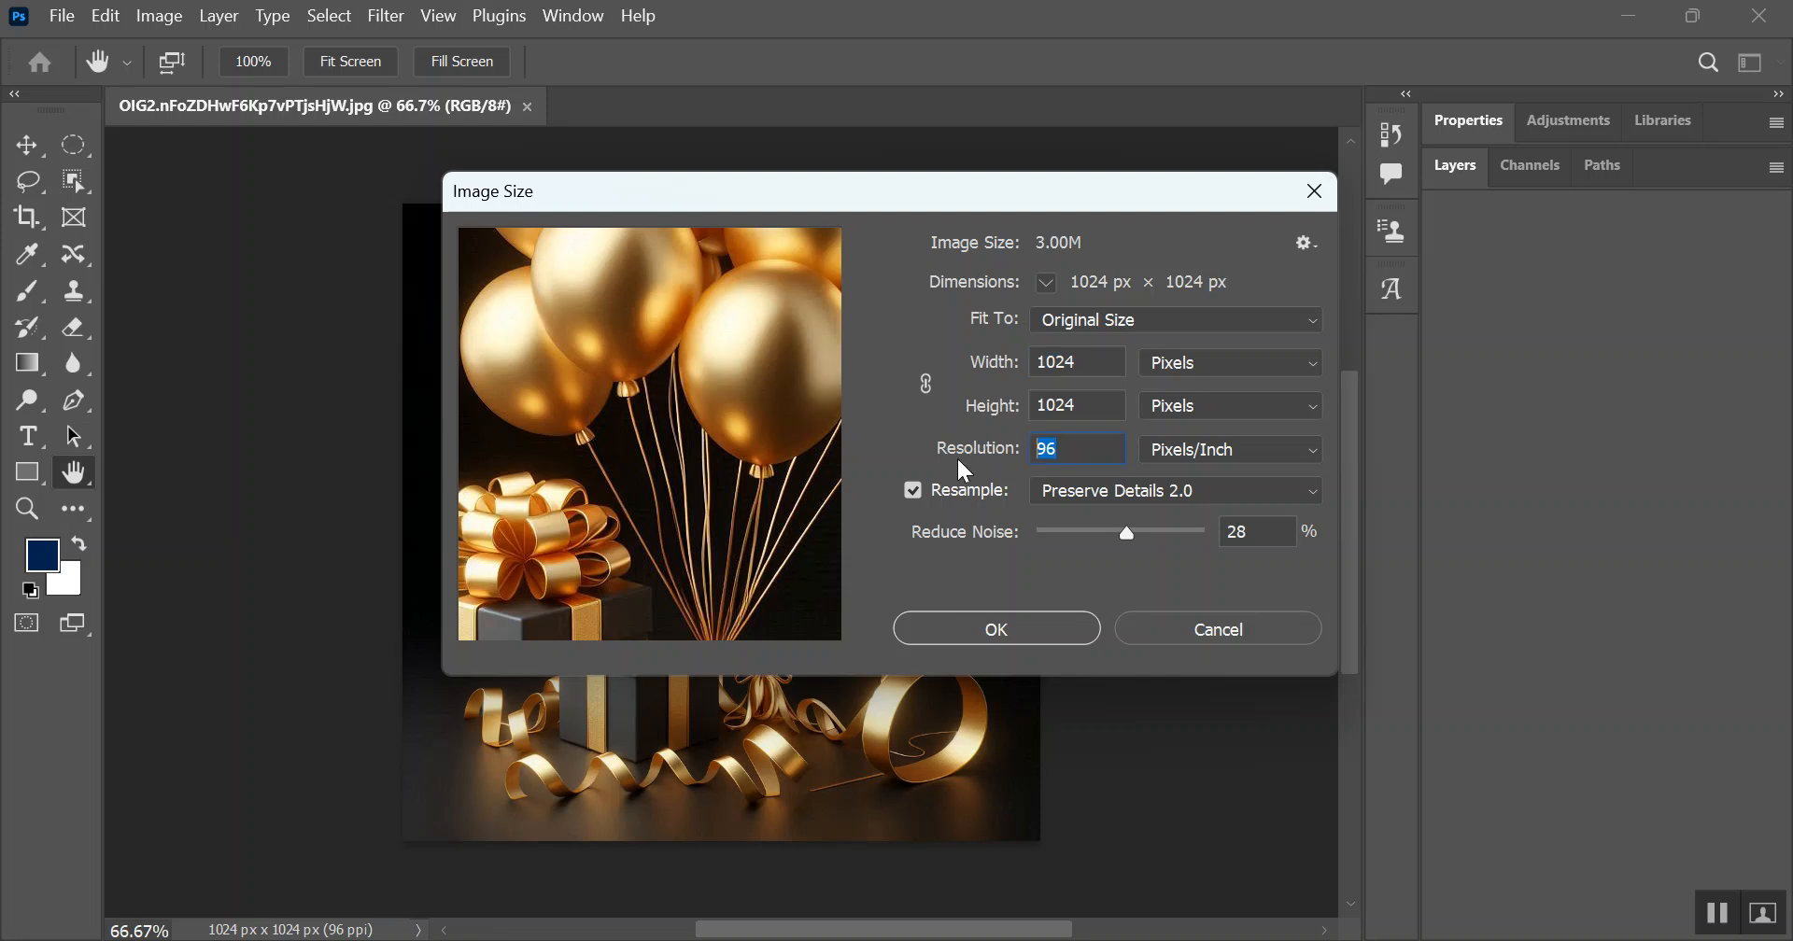
pyautogui.write('300')
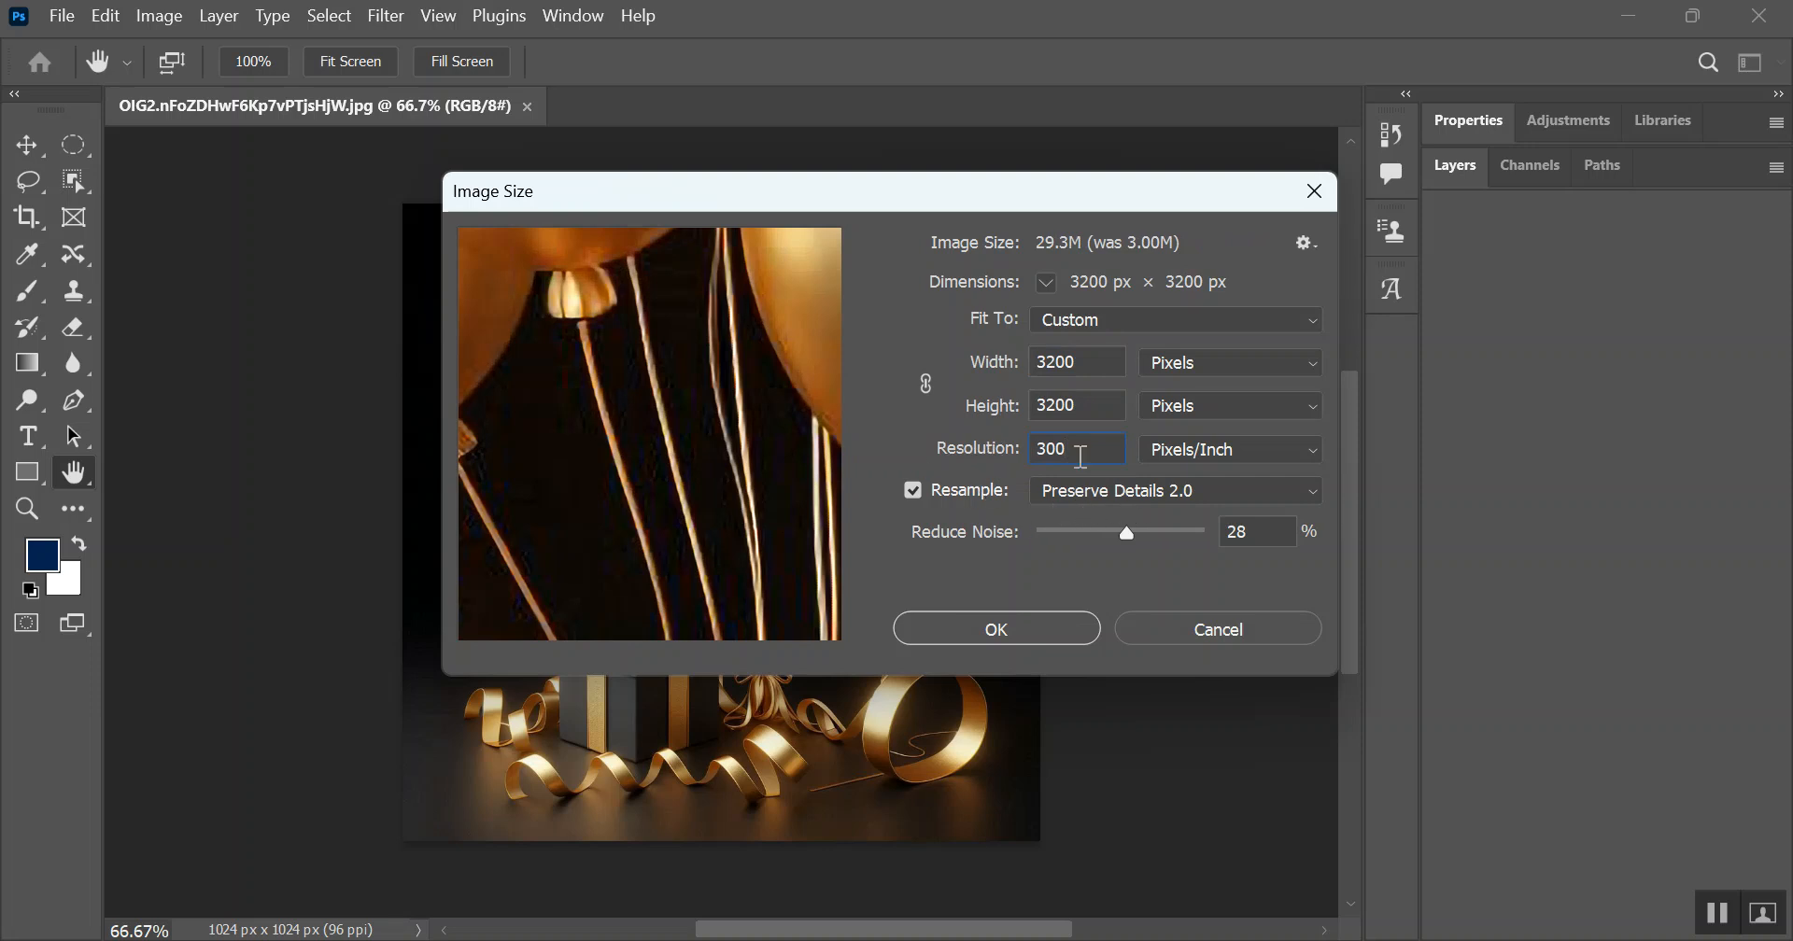
pyautogui.doubleClick(1073, 451)
pyautogui.write('96')
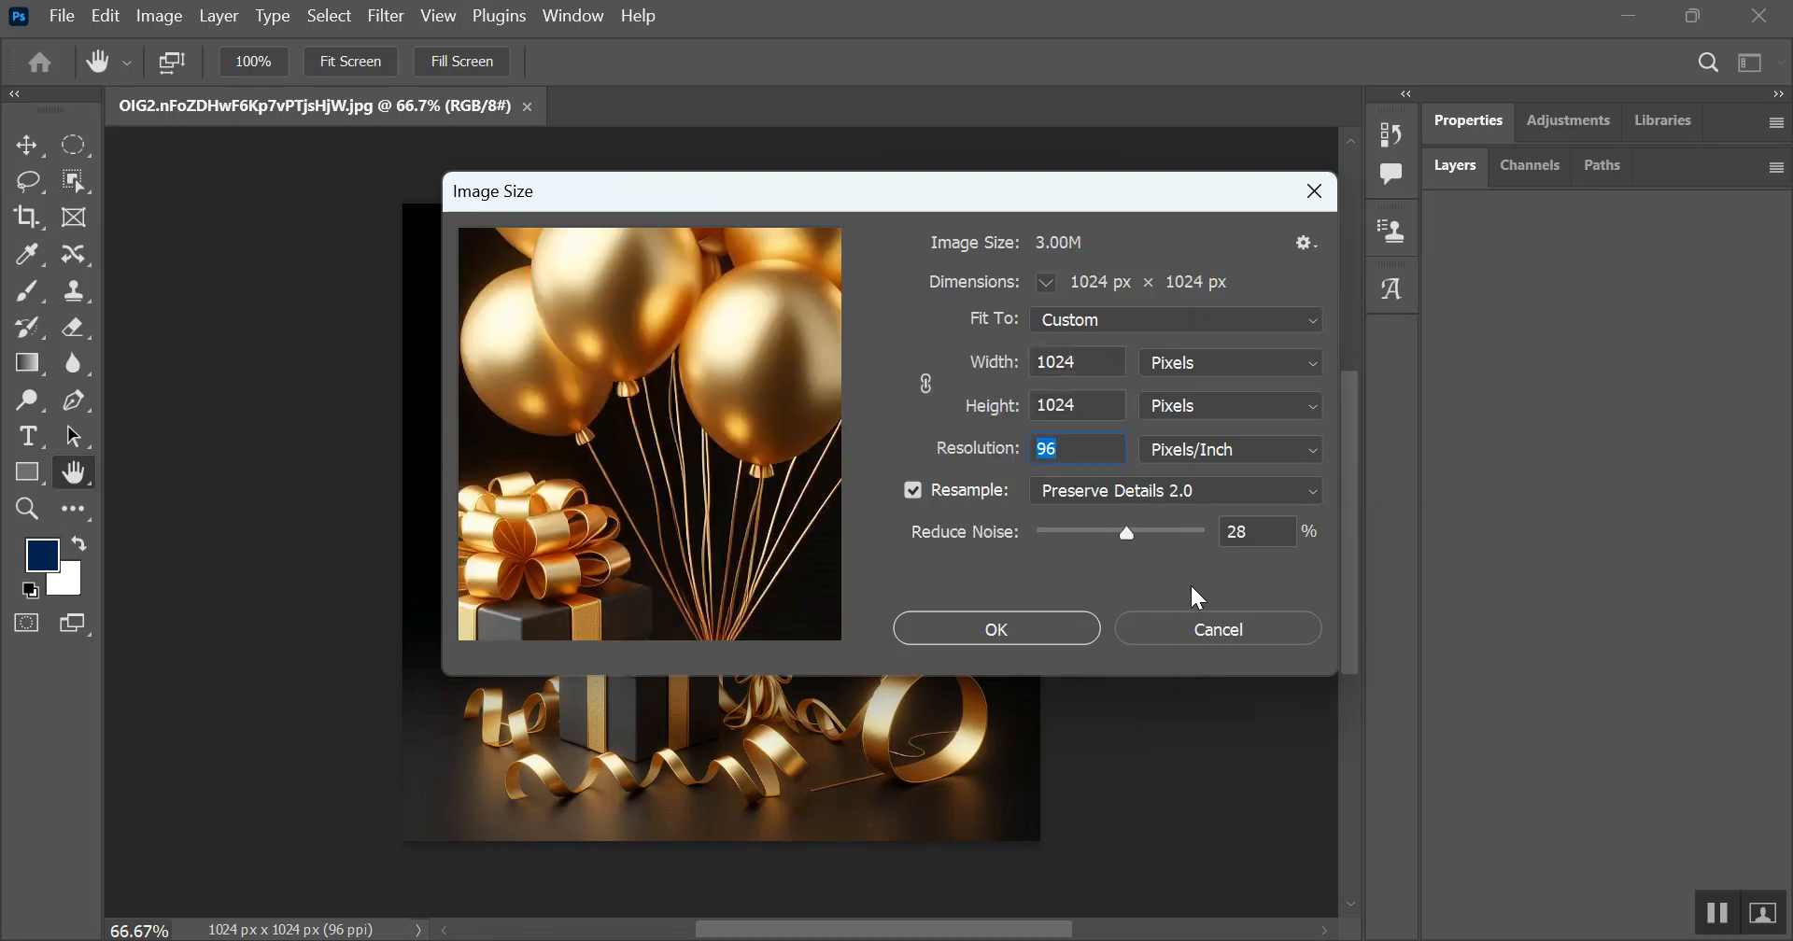
pyautogui.click(1092, 496)
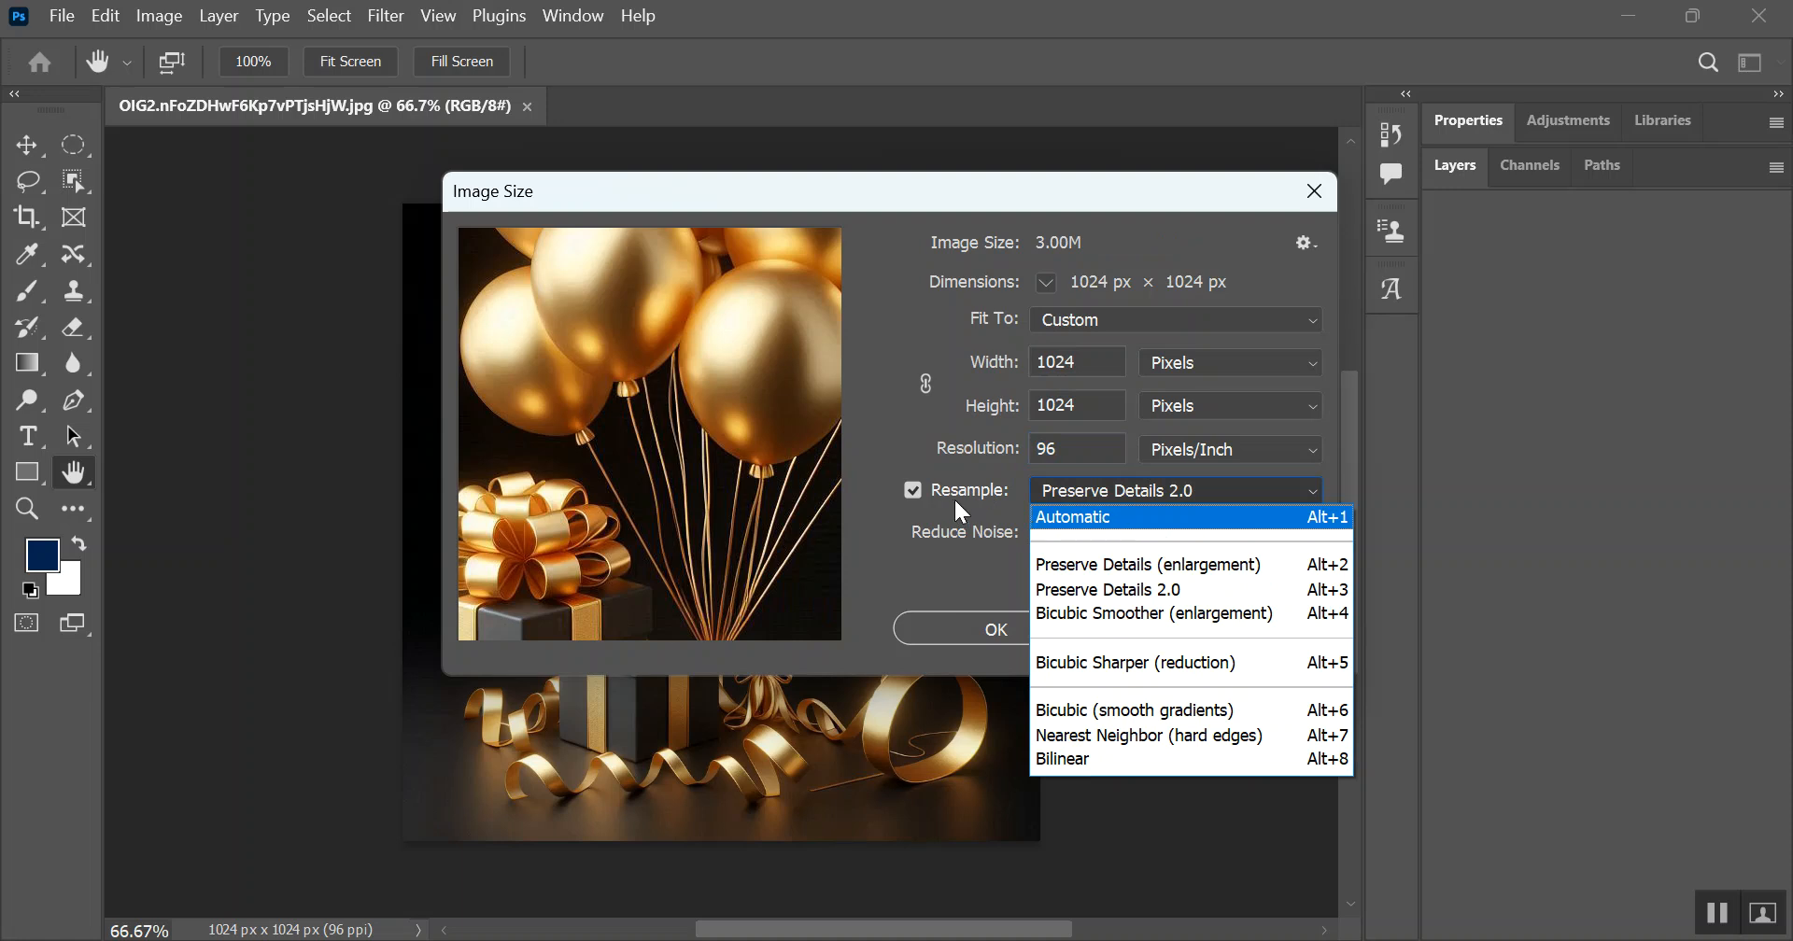
pyautogui.click(1105, 523)
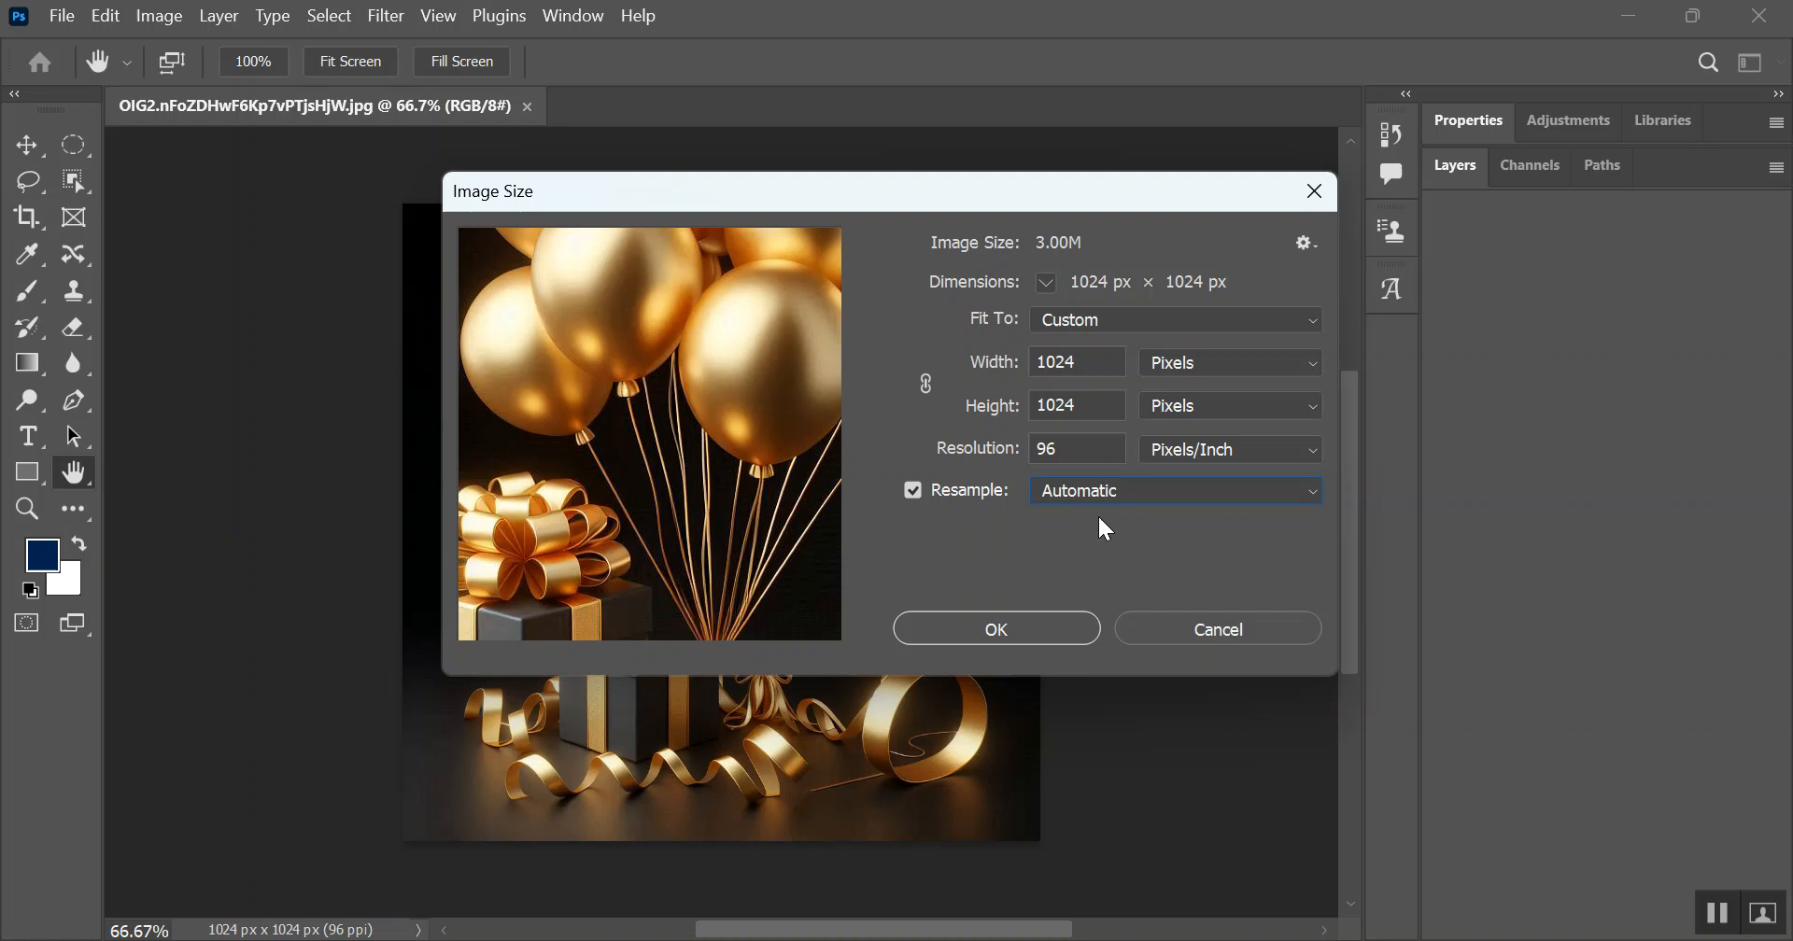
pyautogui.doubleClick(1085, 451)
pyautogui.write('300')
pyautogui.click(1137, 491)
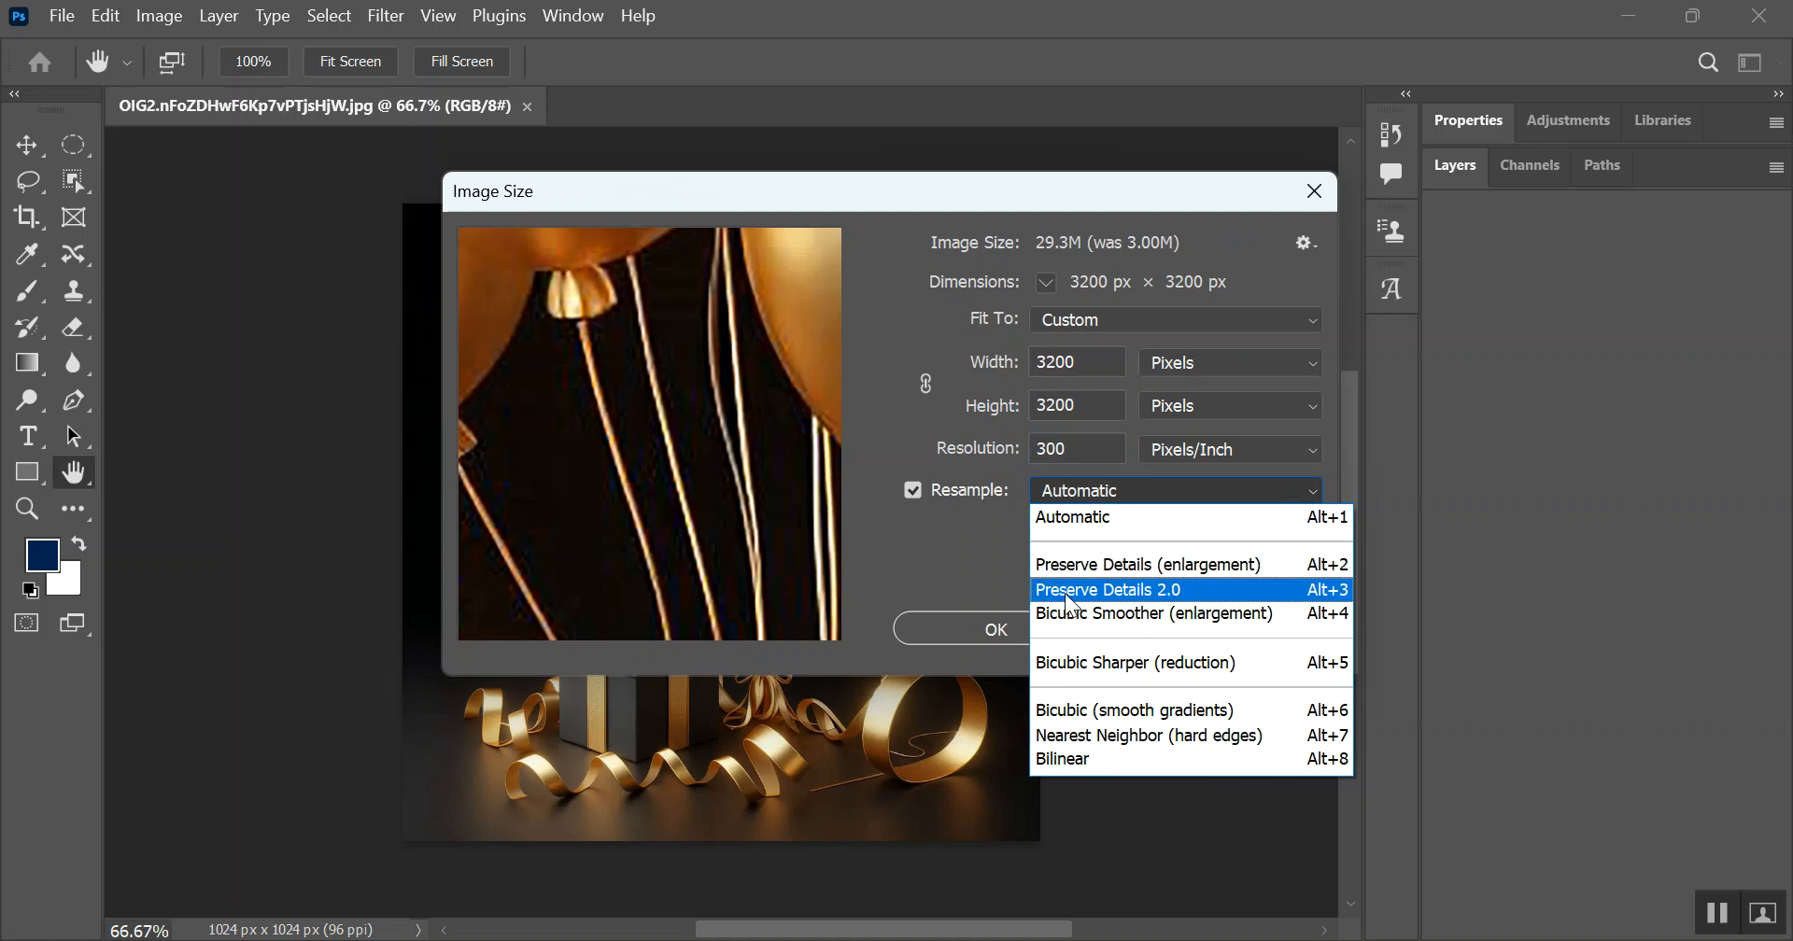
pyautogui.click(1201, 592)
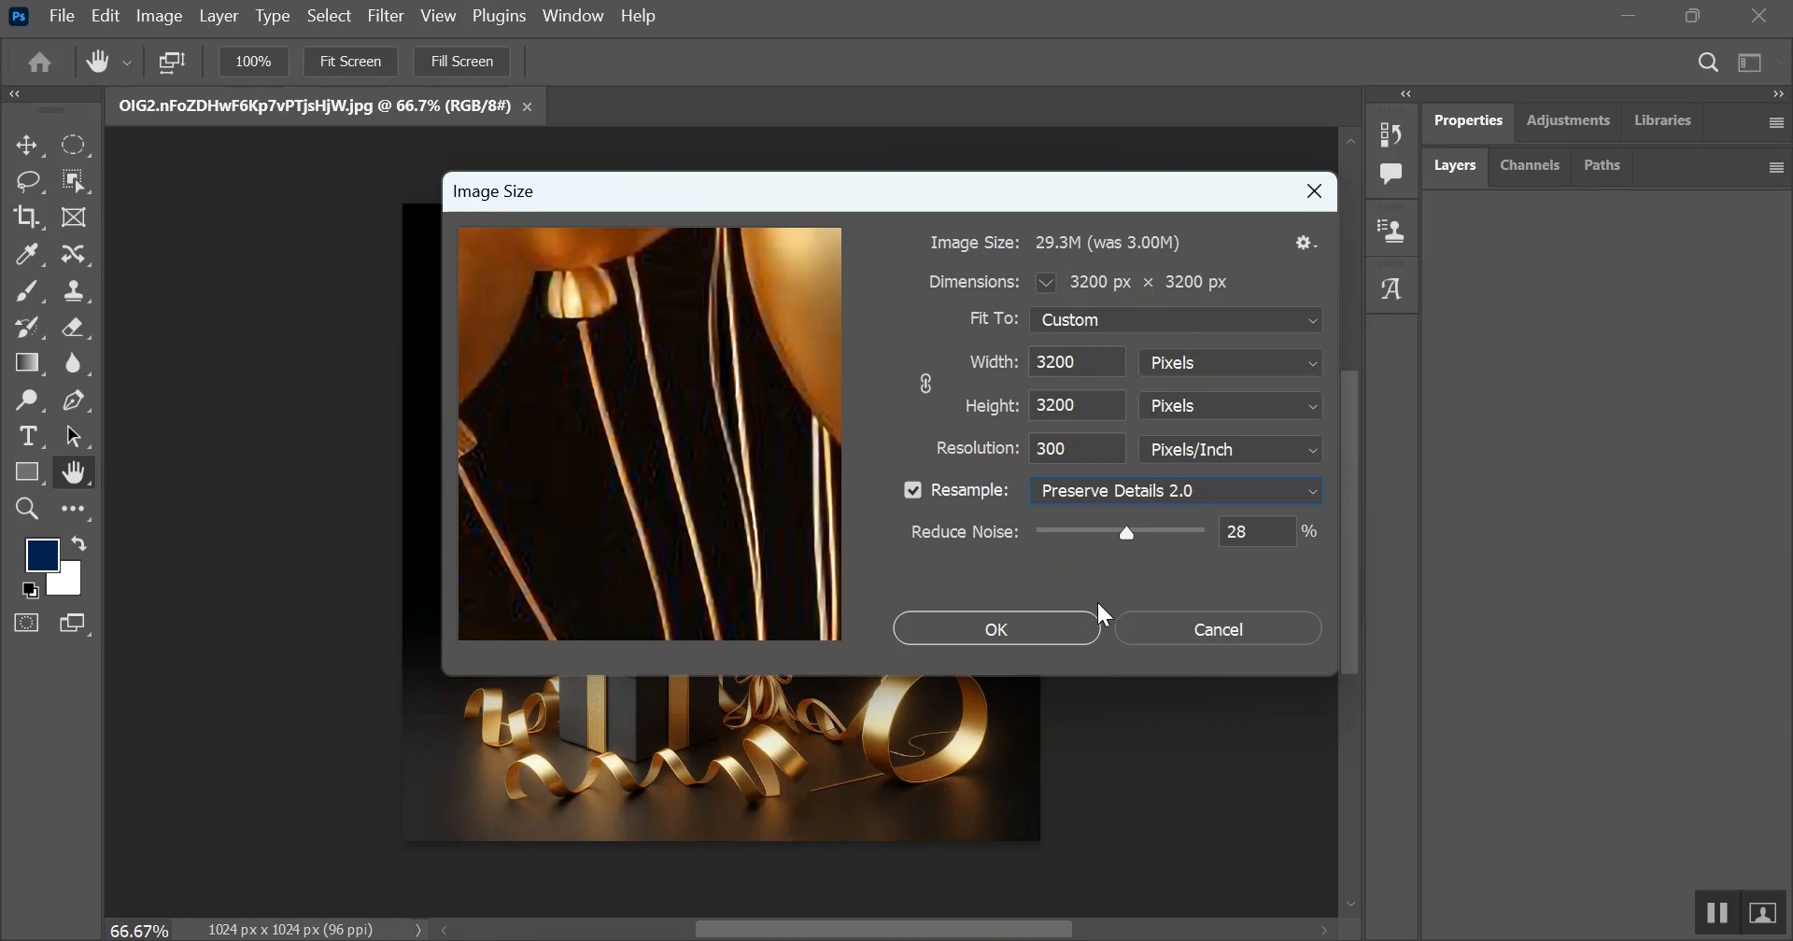
pyautogui.click(1234, 631)
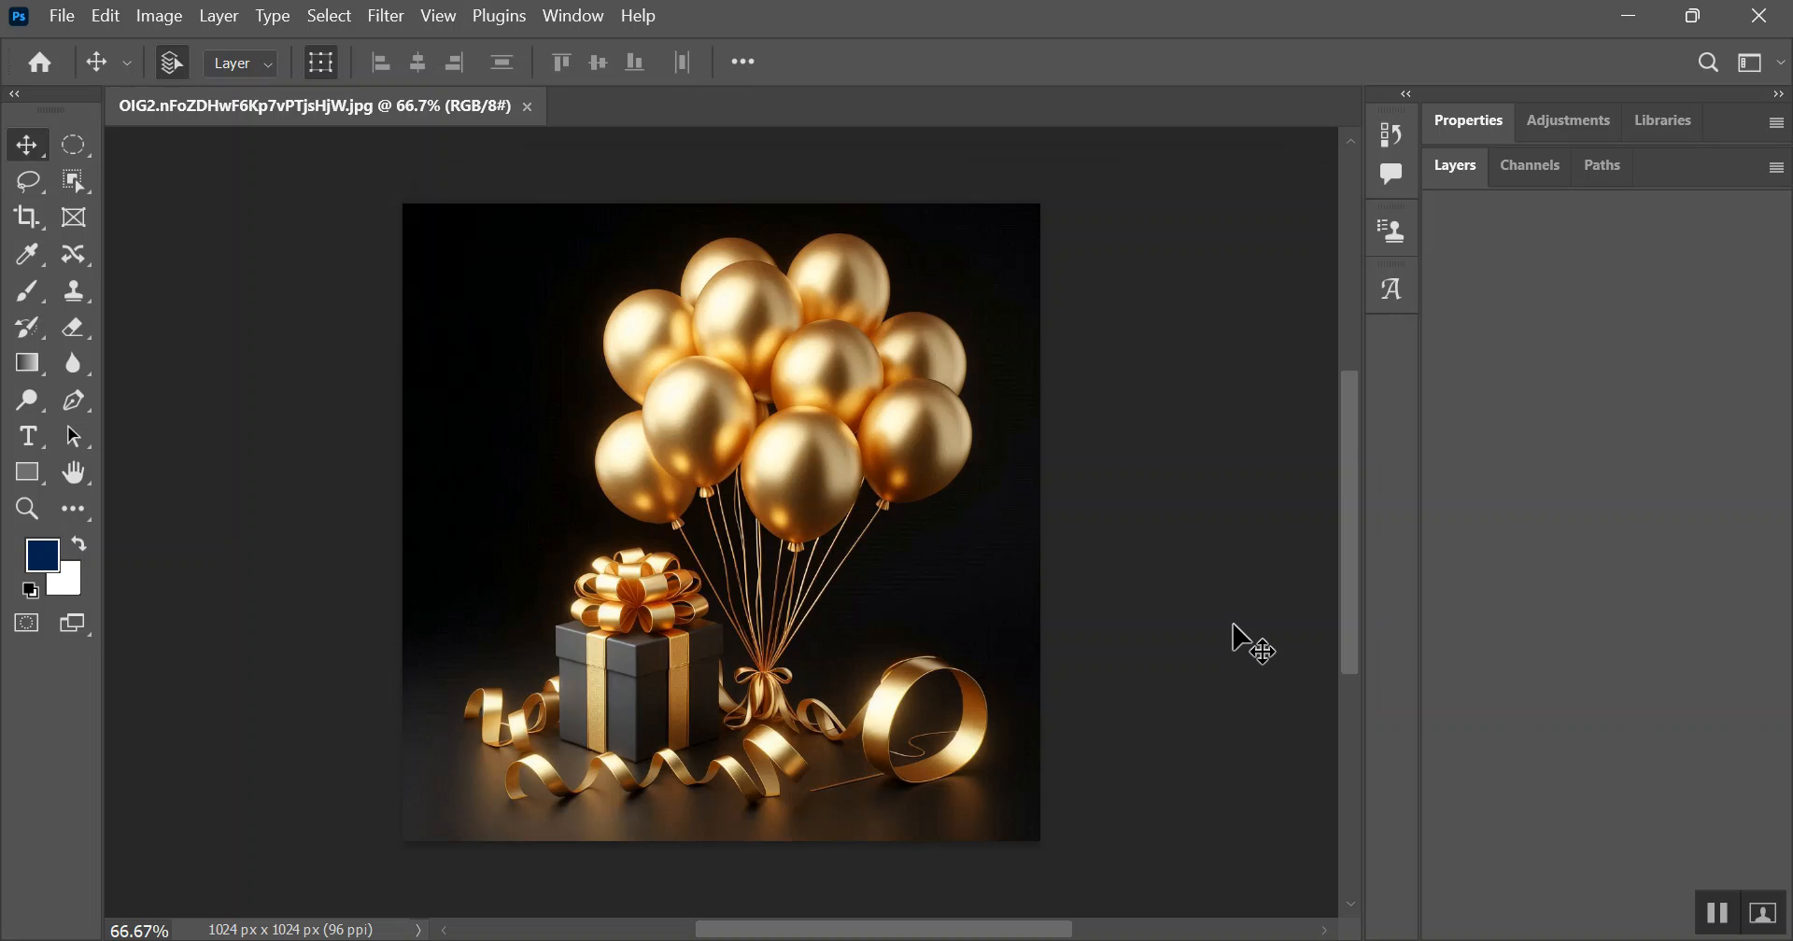
# Step: In the Image Size settings, set the resolution to 300 pixels/inch and the resampling method to Preserve Details 2.0
pyautogui.click(179, 15)
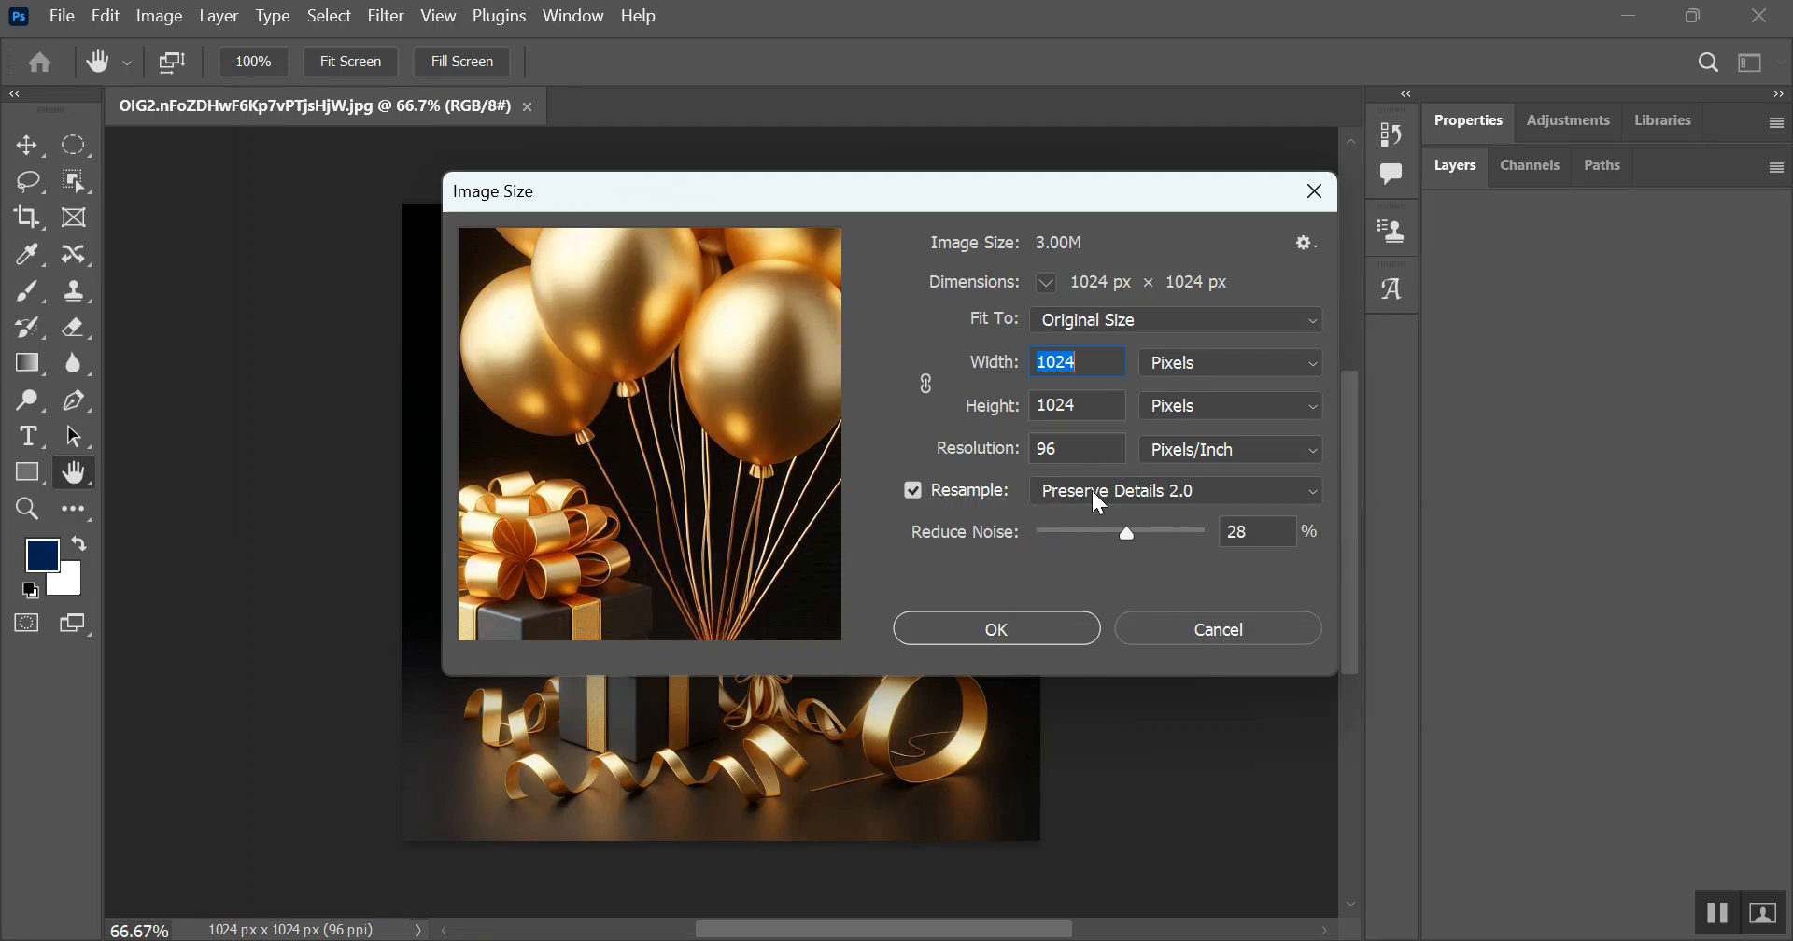
pyautogui.click(1099, 505)
pyautogui.click(1086, 512)
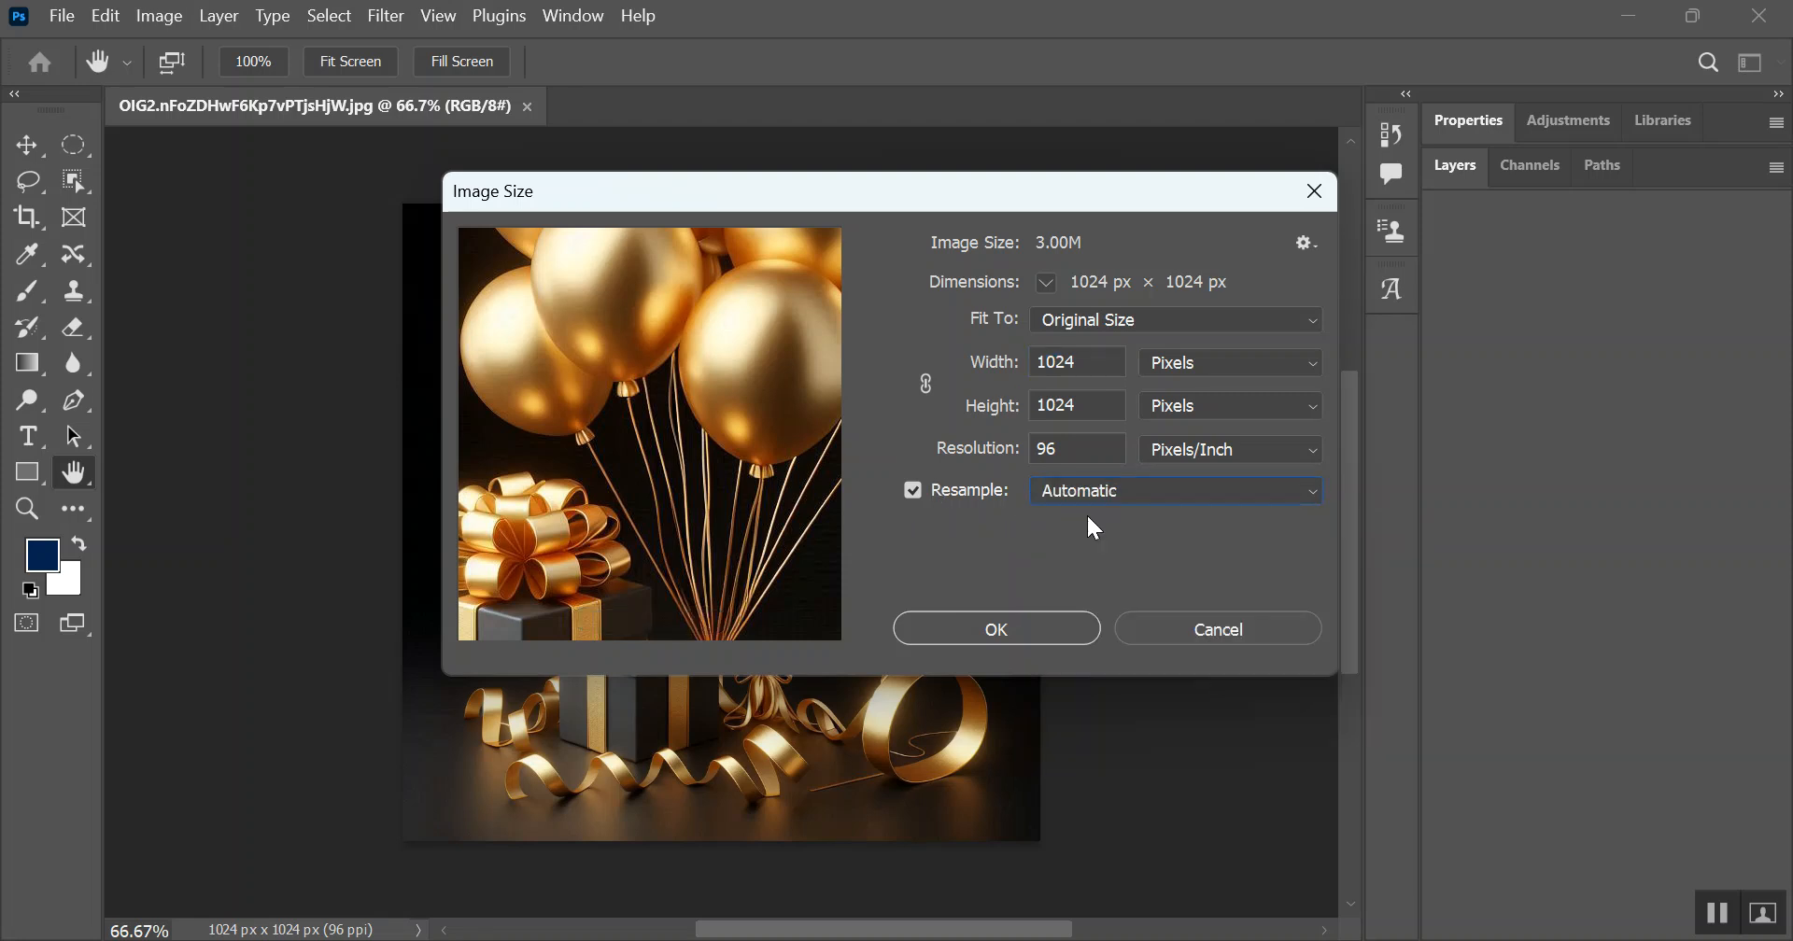
pyautogui.click(952, 462)
pyautogui.write('30')
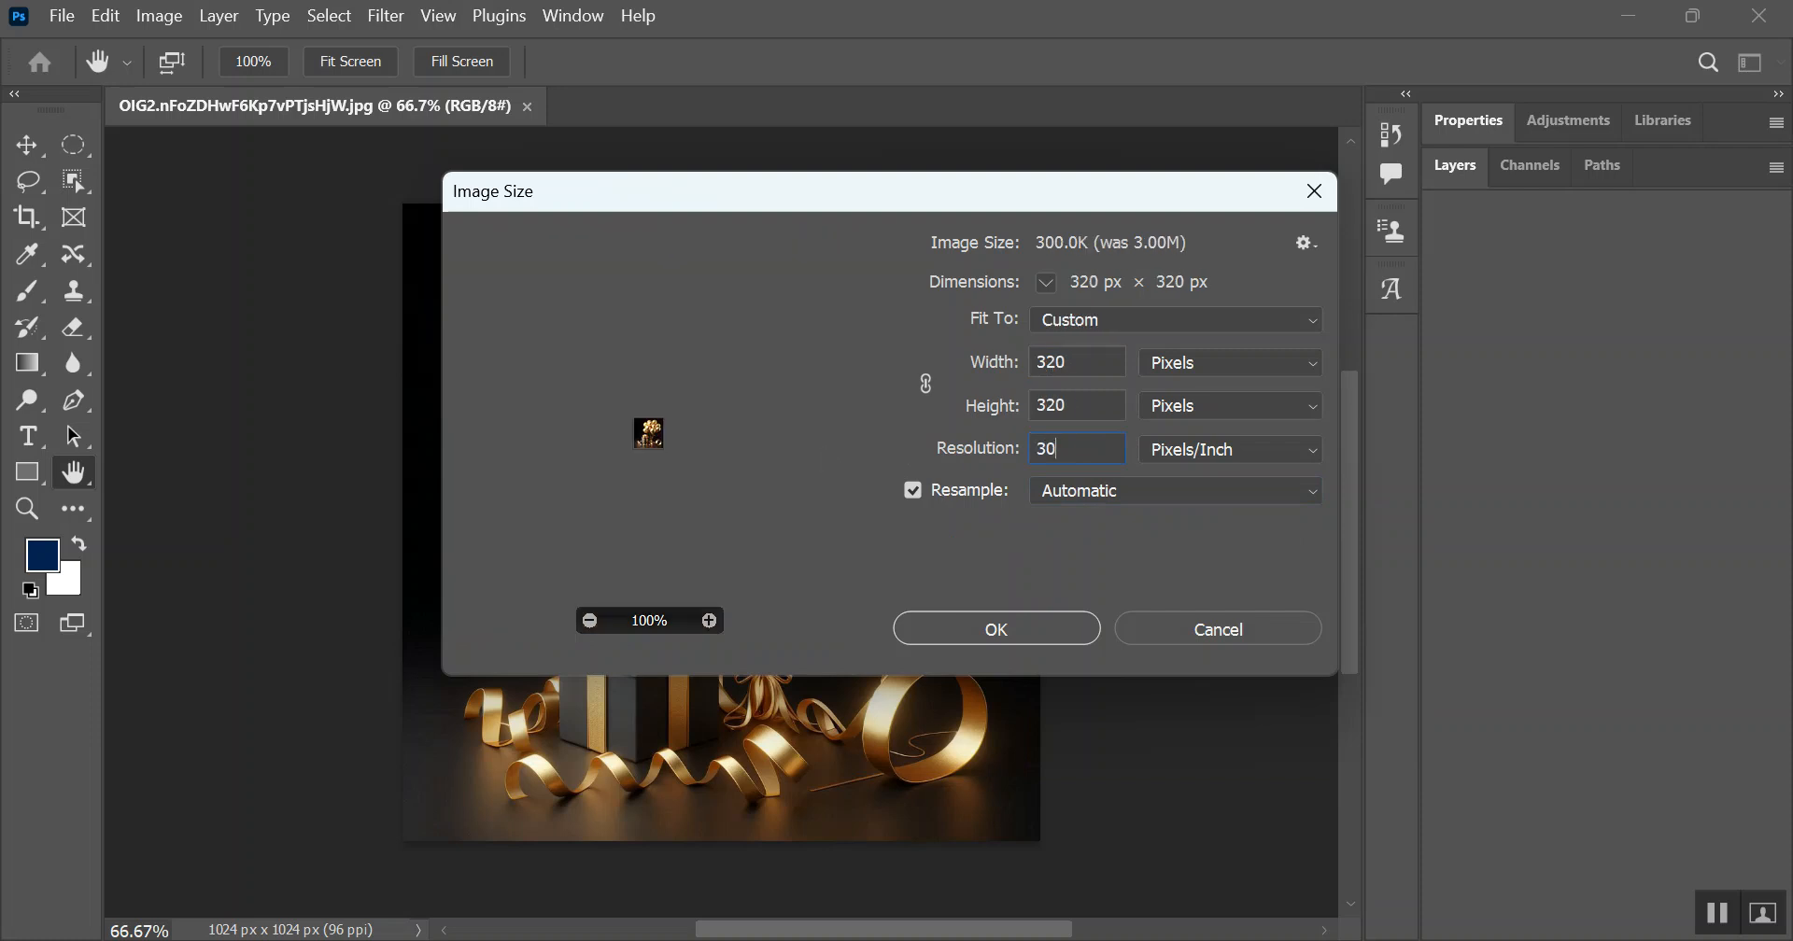
pyautogui.write('0')
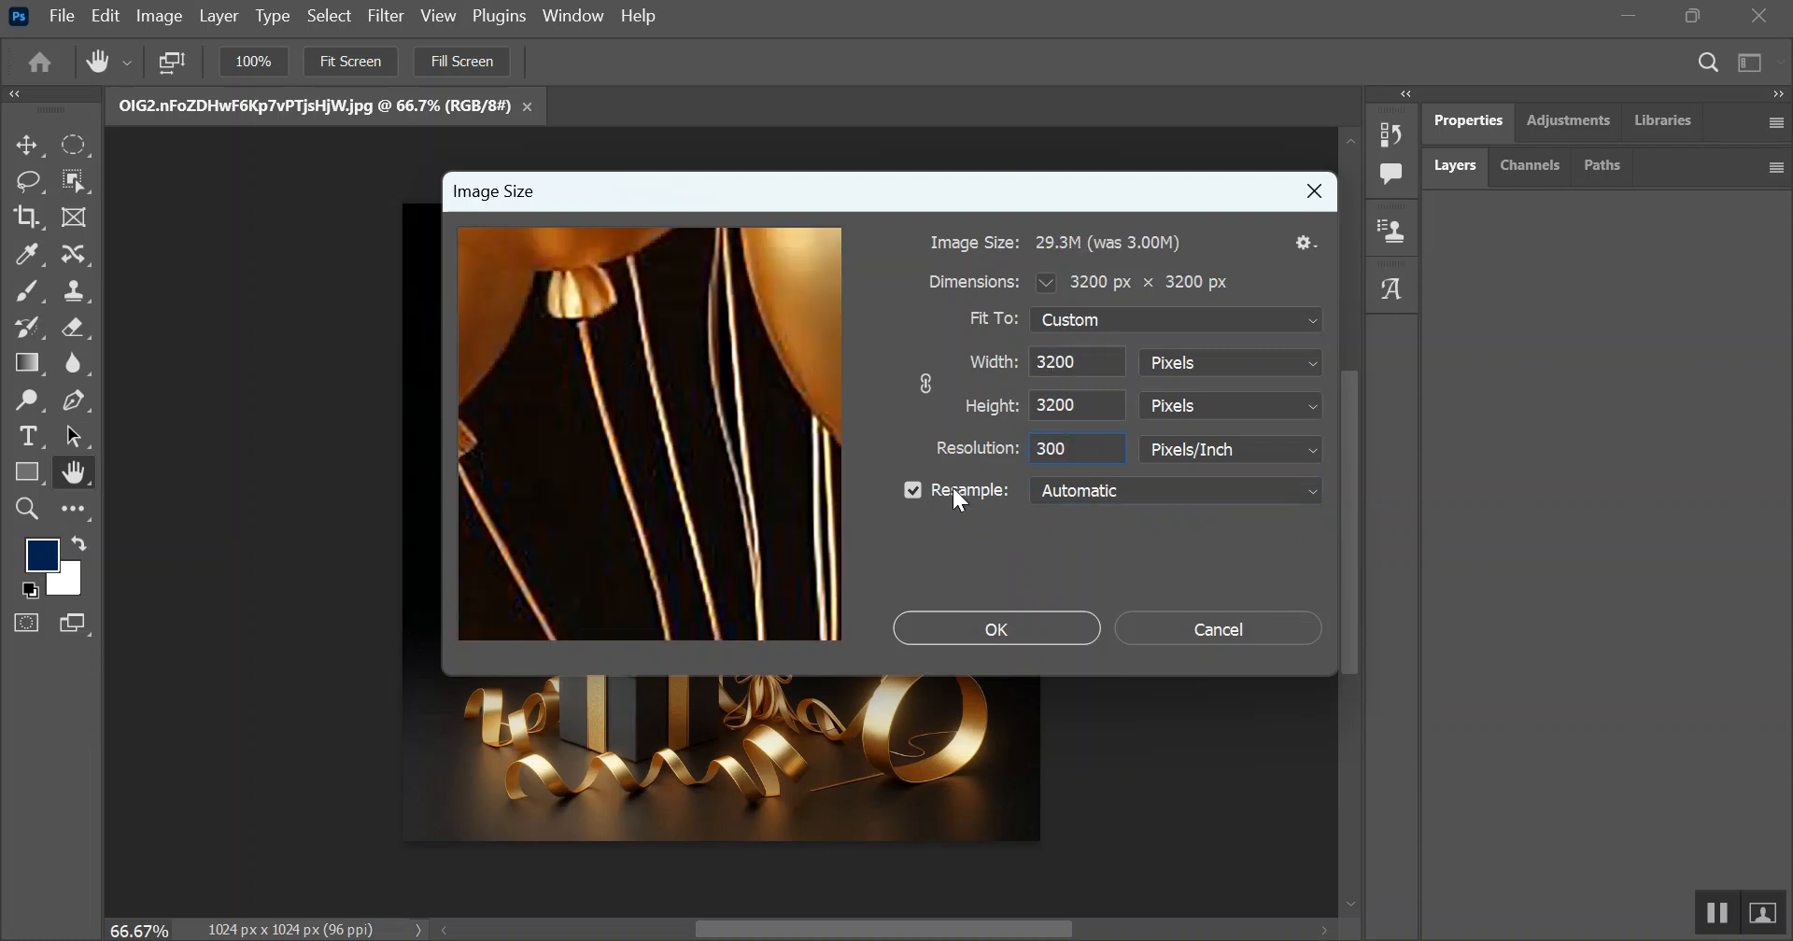
pyautogui.click(1090, 491)
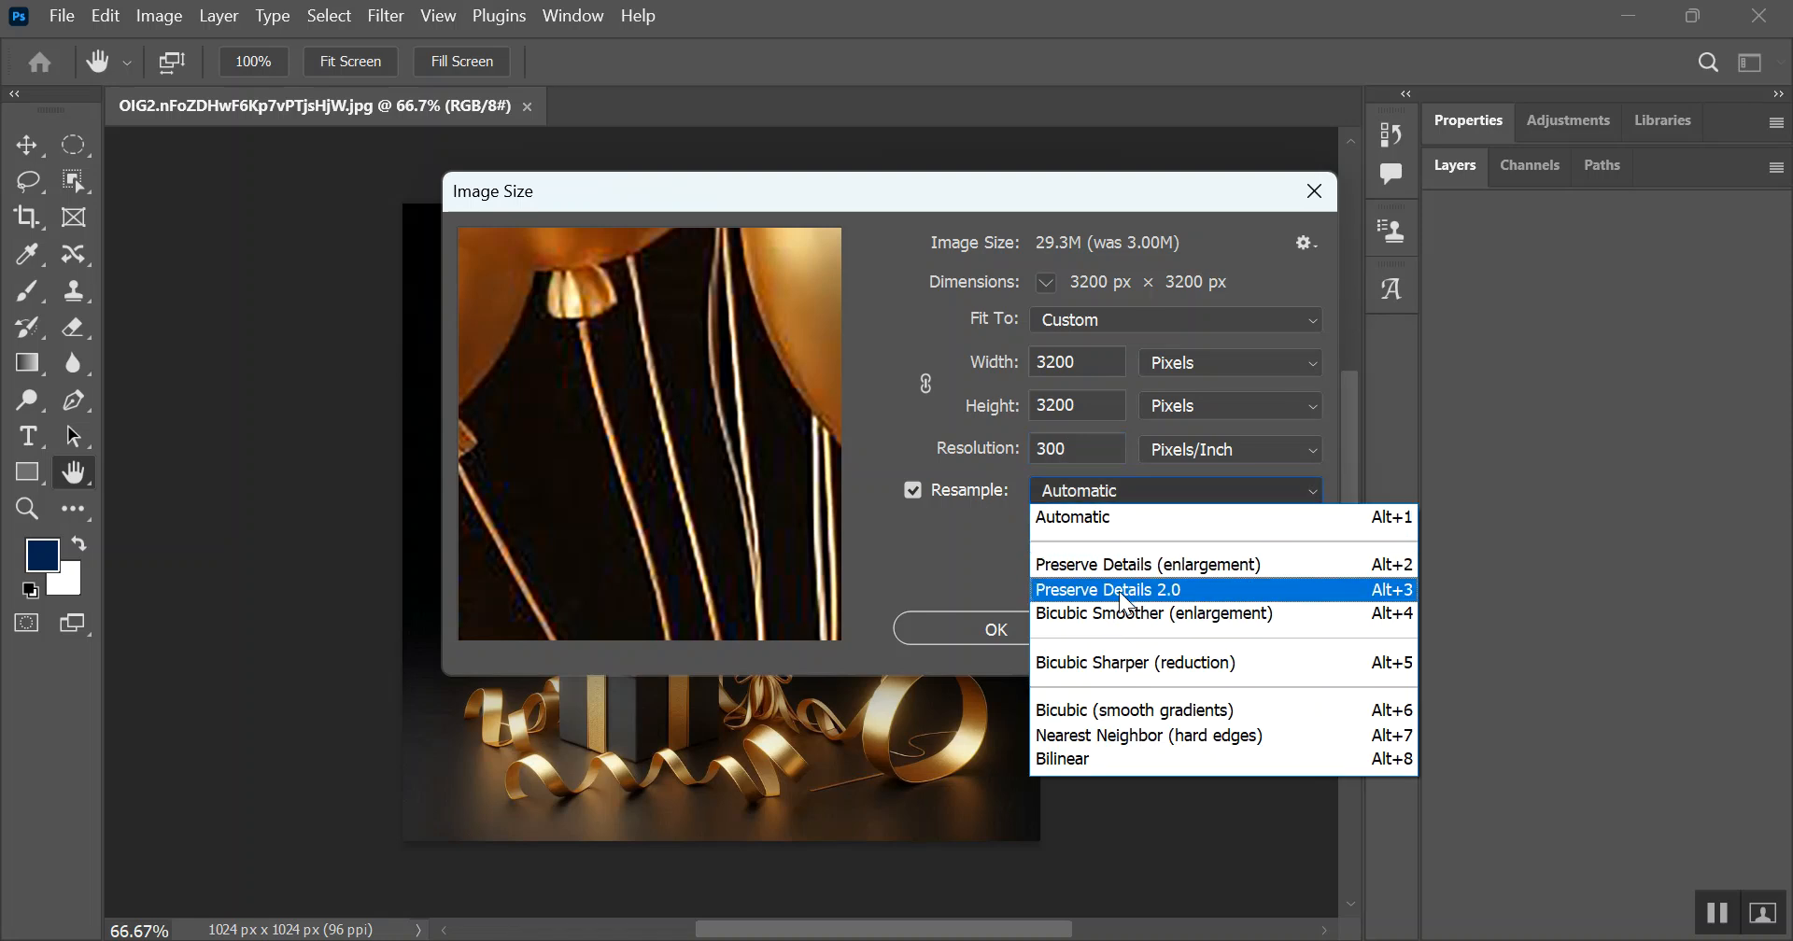
pyautogui.click(1123, 590)
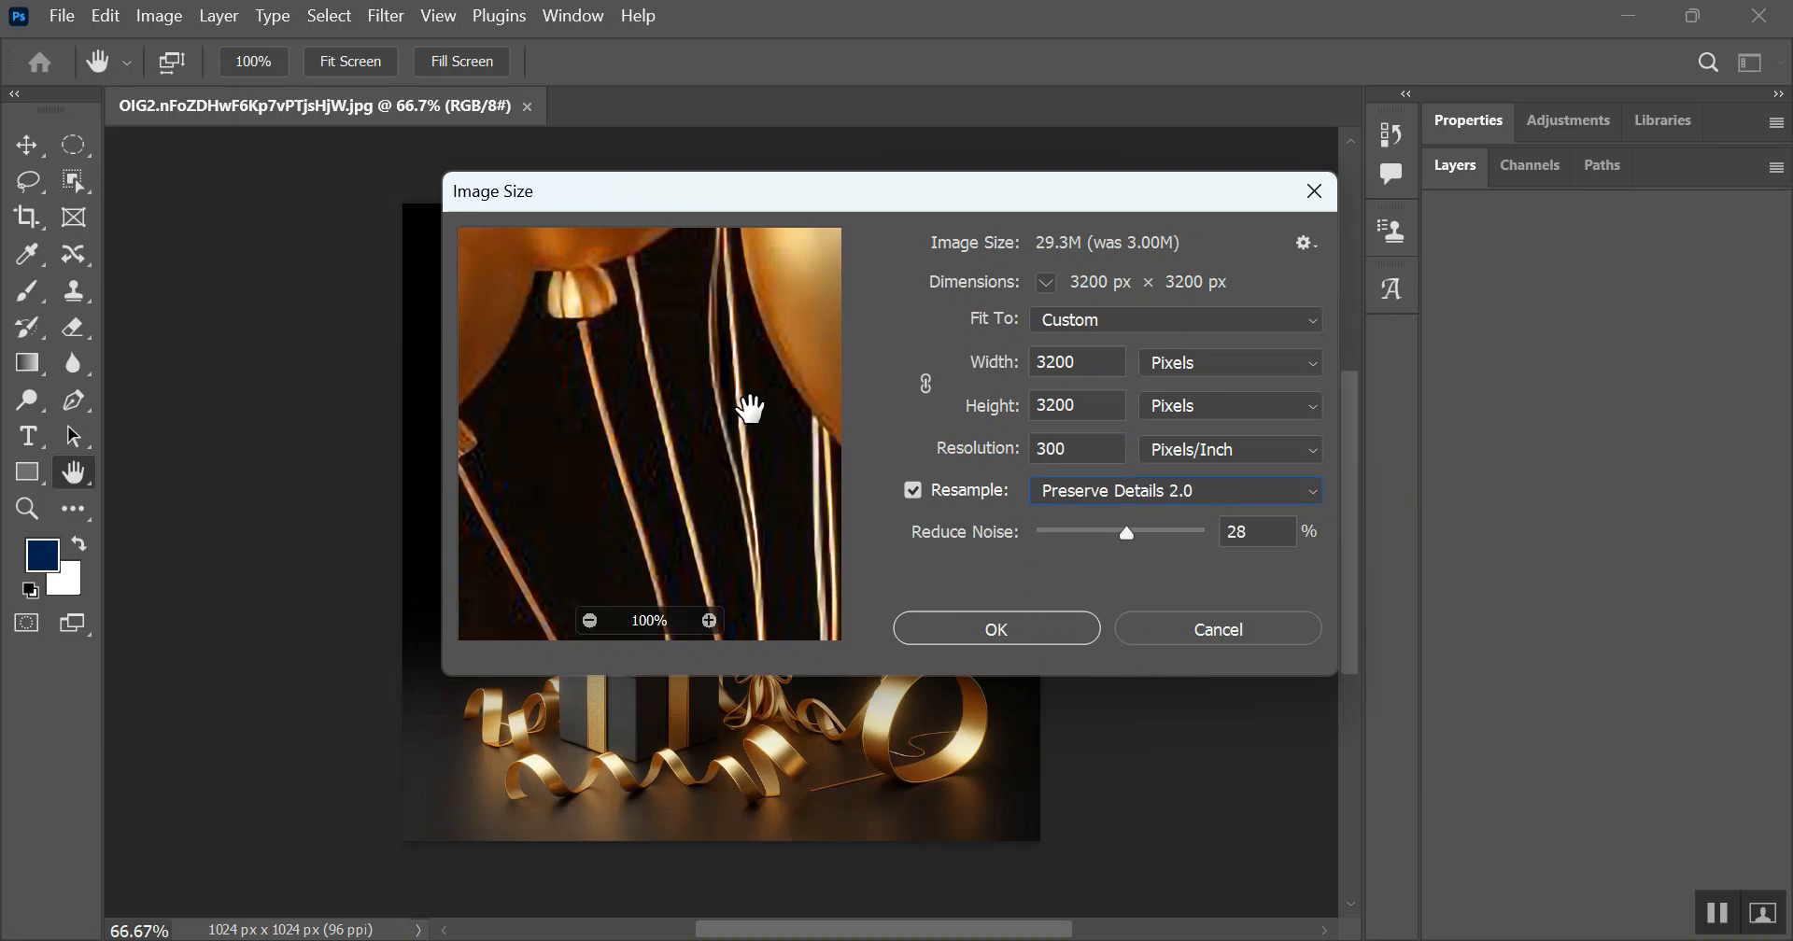
# Step: Try Reduce Noise at 1, 67 and 87 percent while inspecting the balloon and ribbon details in the preview
pyautogui.moveTo(708, 432); pyautogui.dragTo(579, 403)
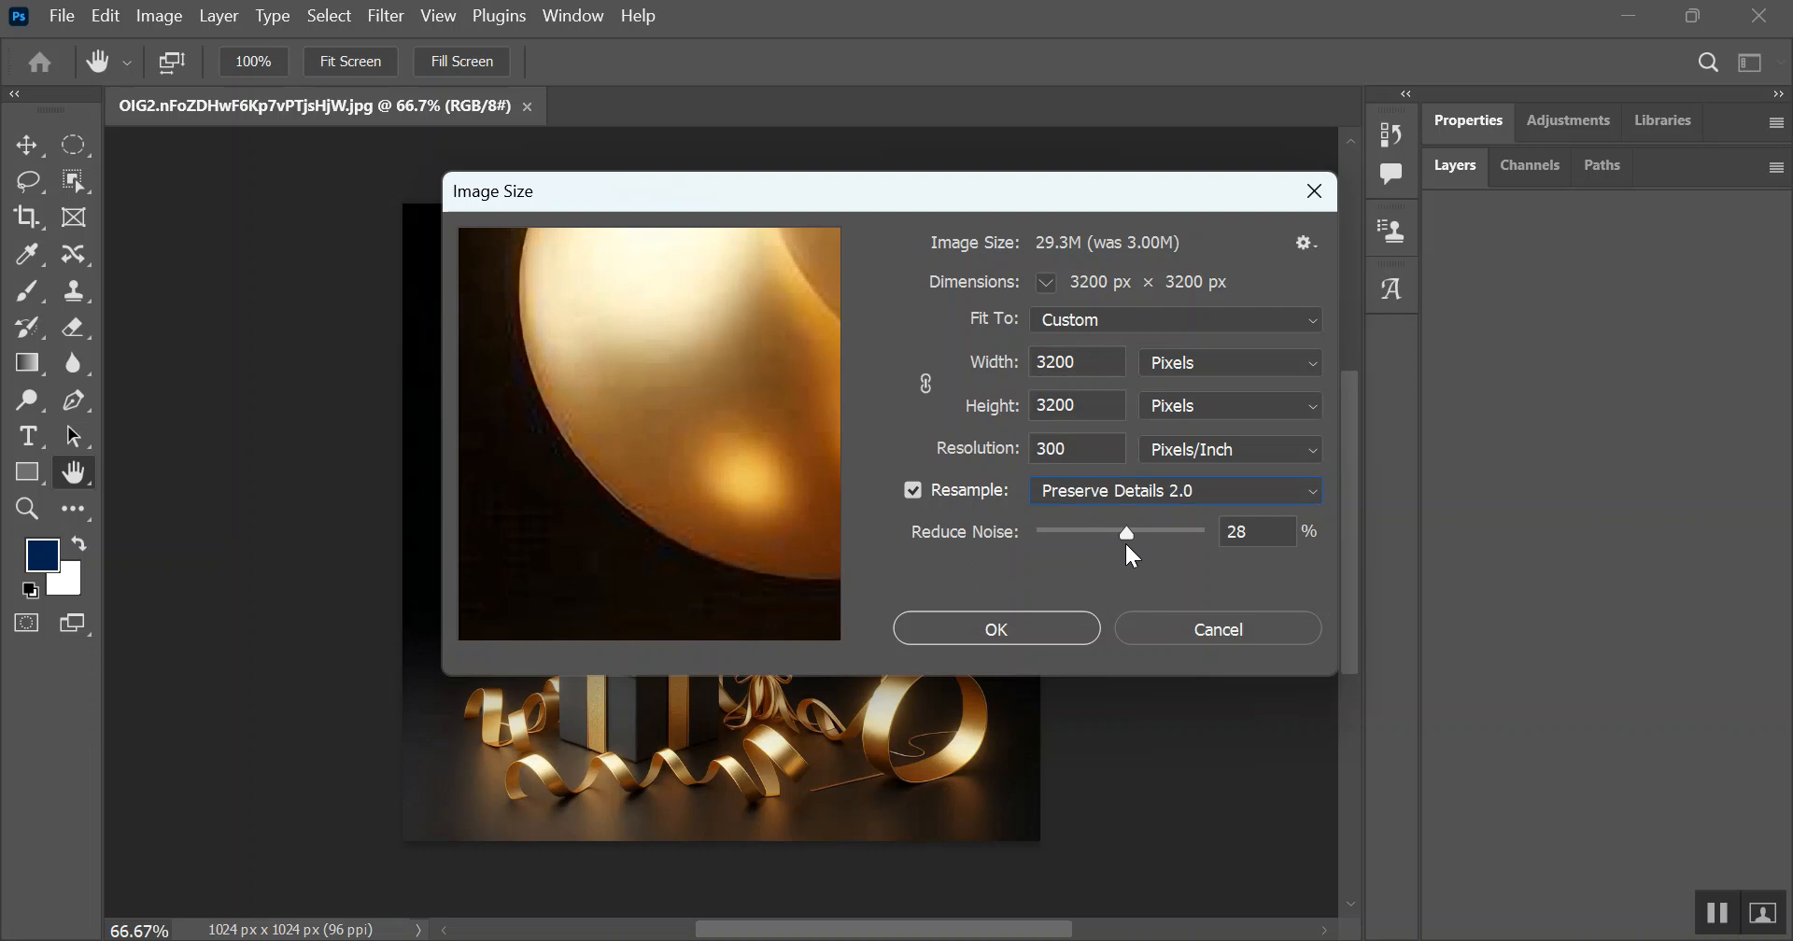
pyautogui.moveTo(1127, 536); pyautogui.dragTo(1052, 535)
pyautogui.moveTo(691, 508); pyautogui.dragTo(654, 411)
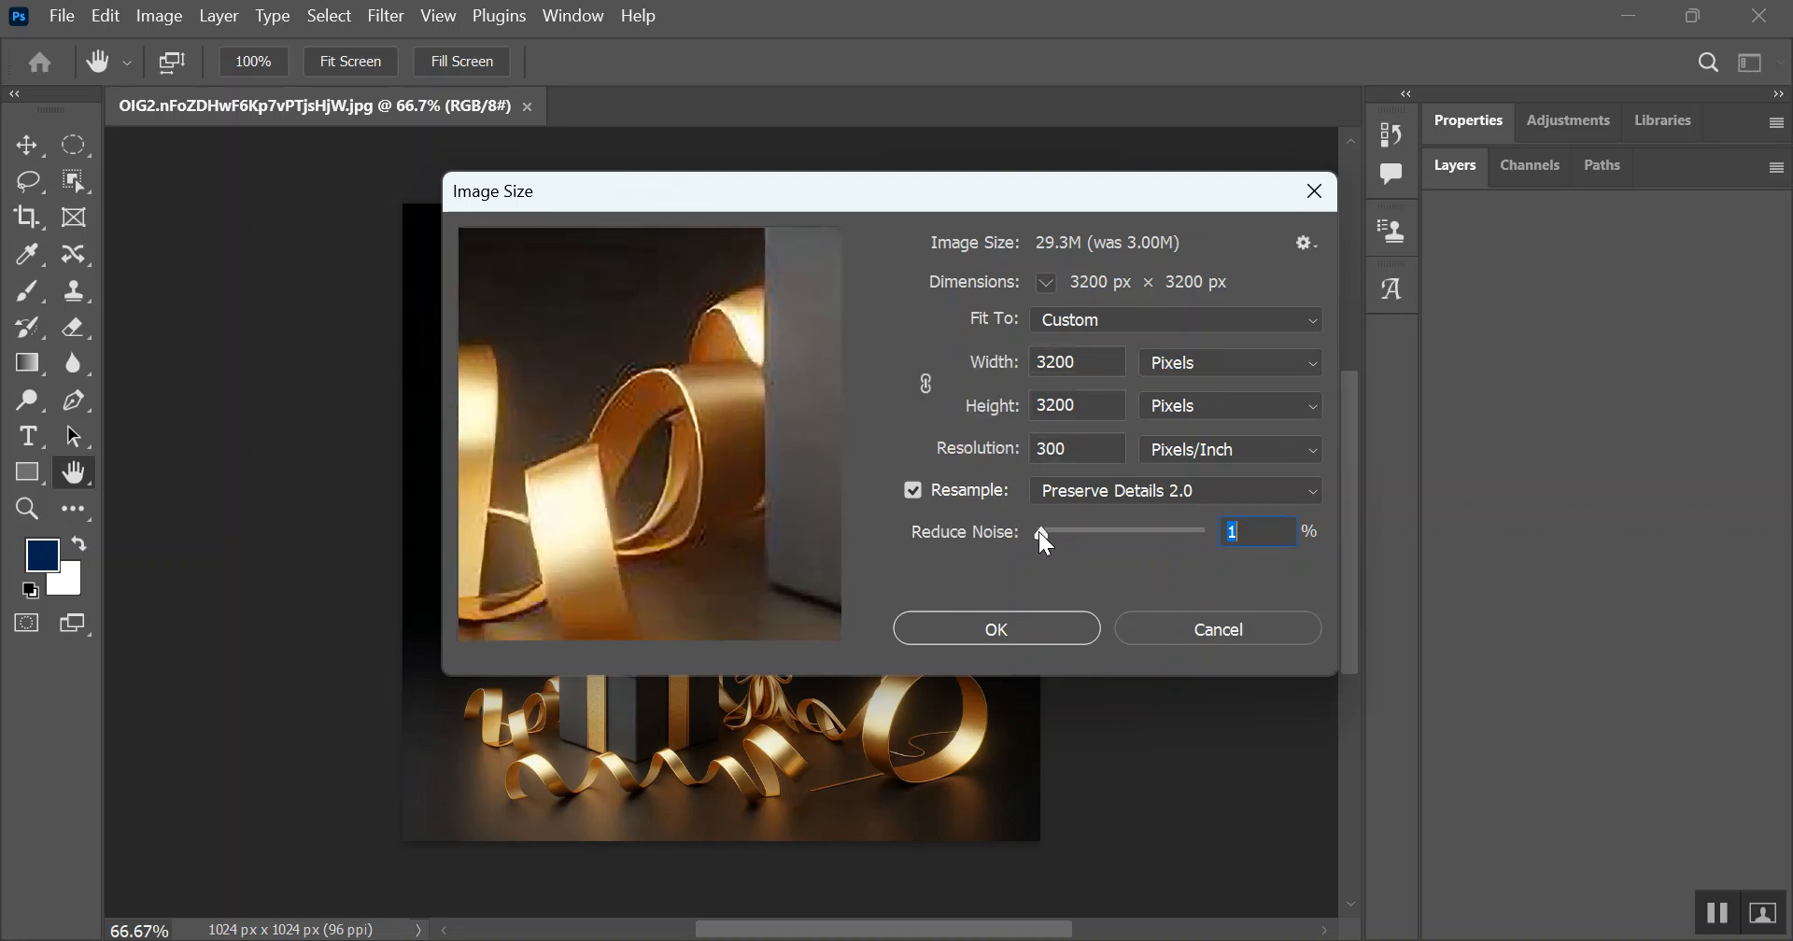
pyautogui.moveTo(1043, 532); pyautogui.dragTo(1157, 534)
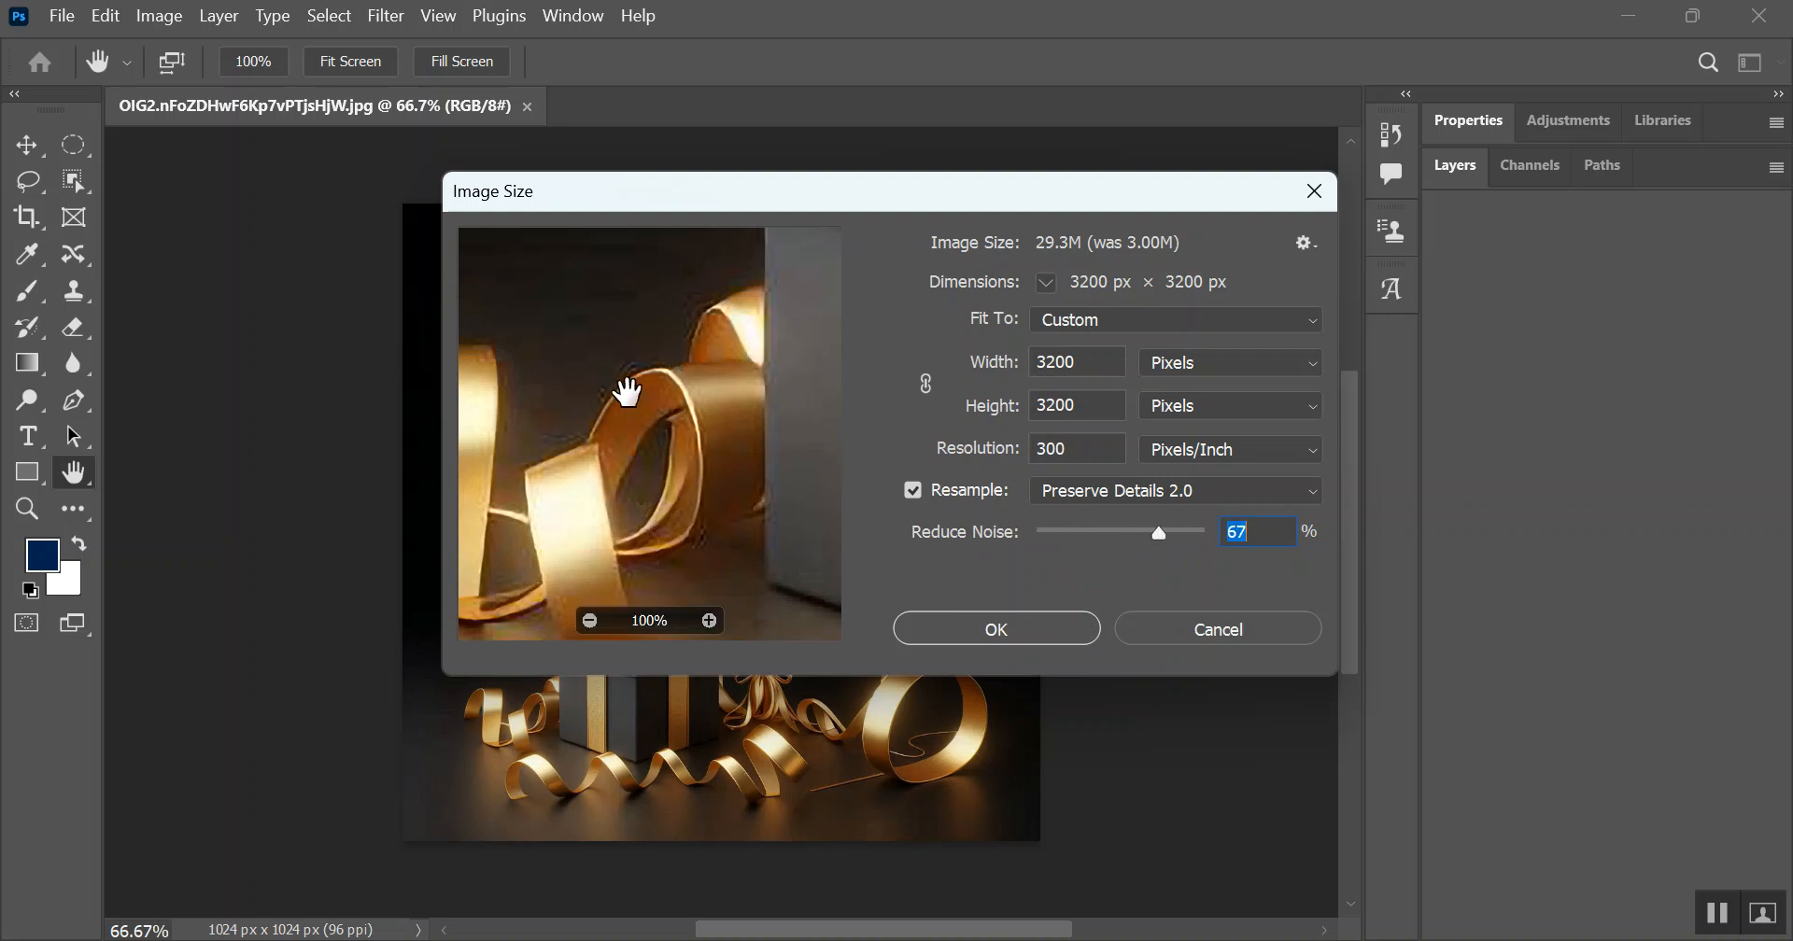
pyautogui.moveTo(1161, 534); pyautogui.dragTo(1184, 532)
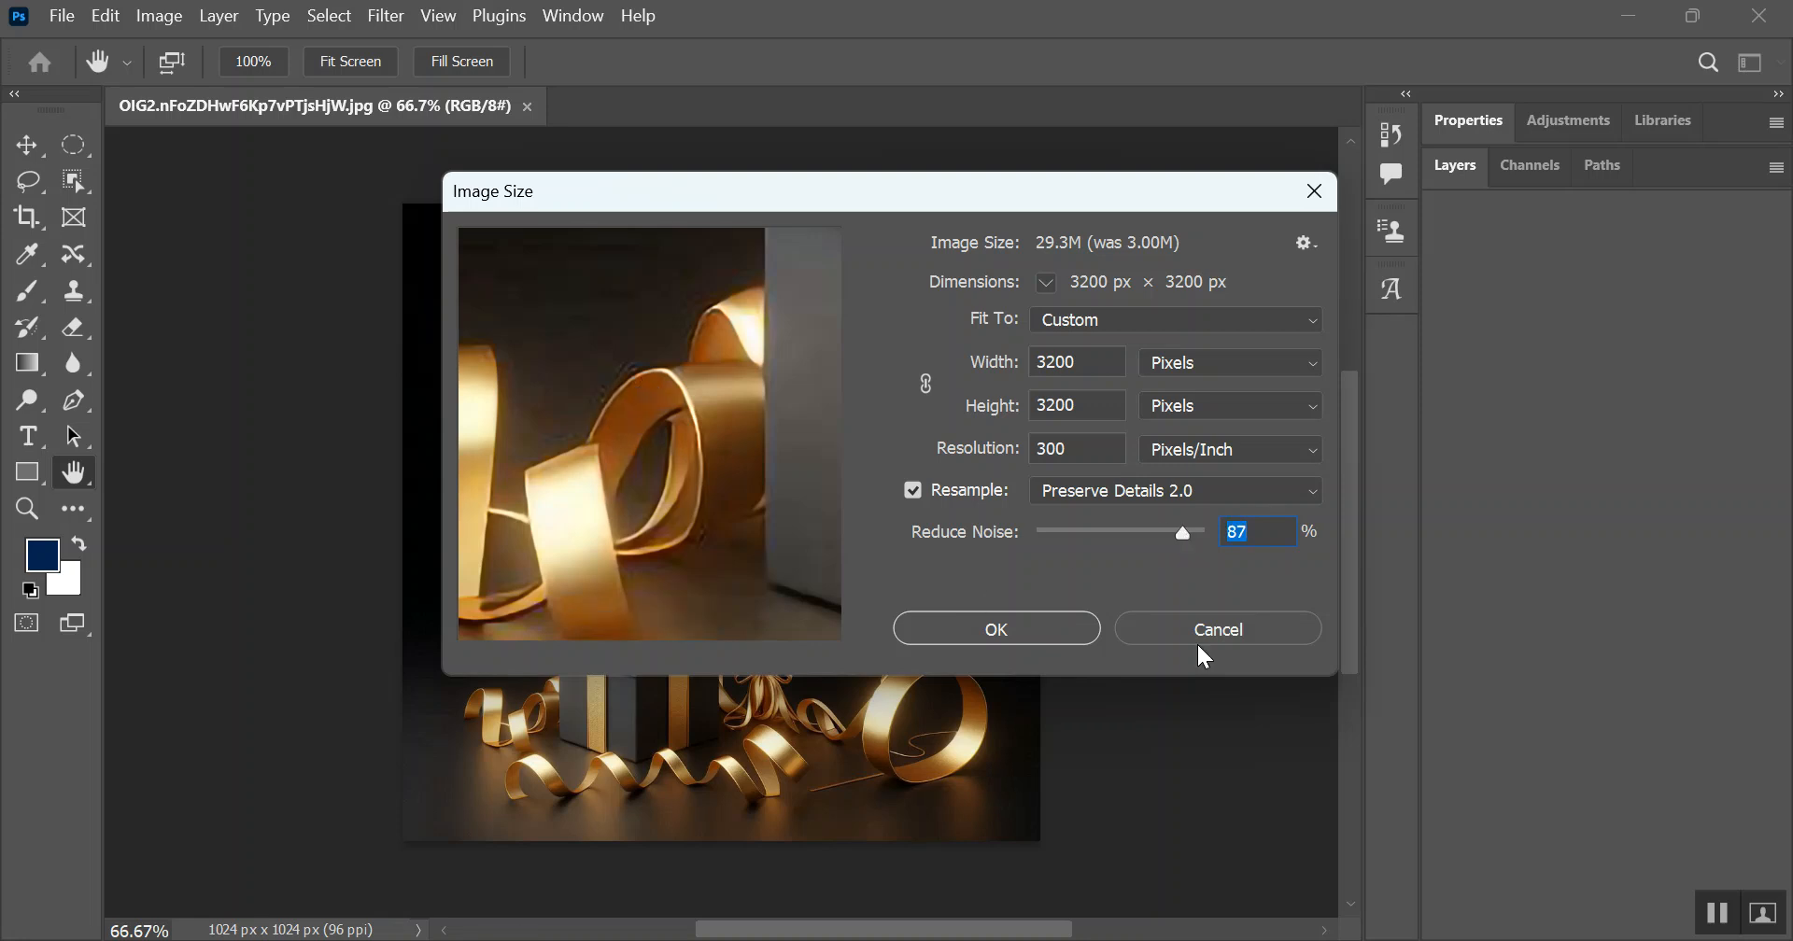
# Step: Set Reduce Noise to about 27 percent, checking a wider area of the preview, and apply the new image size
pyautogui.moveTo(1180, 536); pyautogui.dragTo(1126, 530)
pyautogui.moveTo(585, 622)
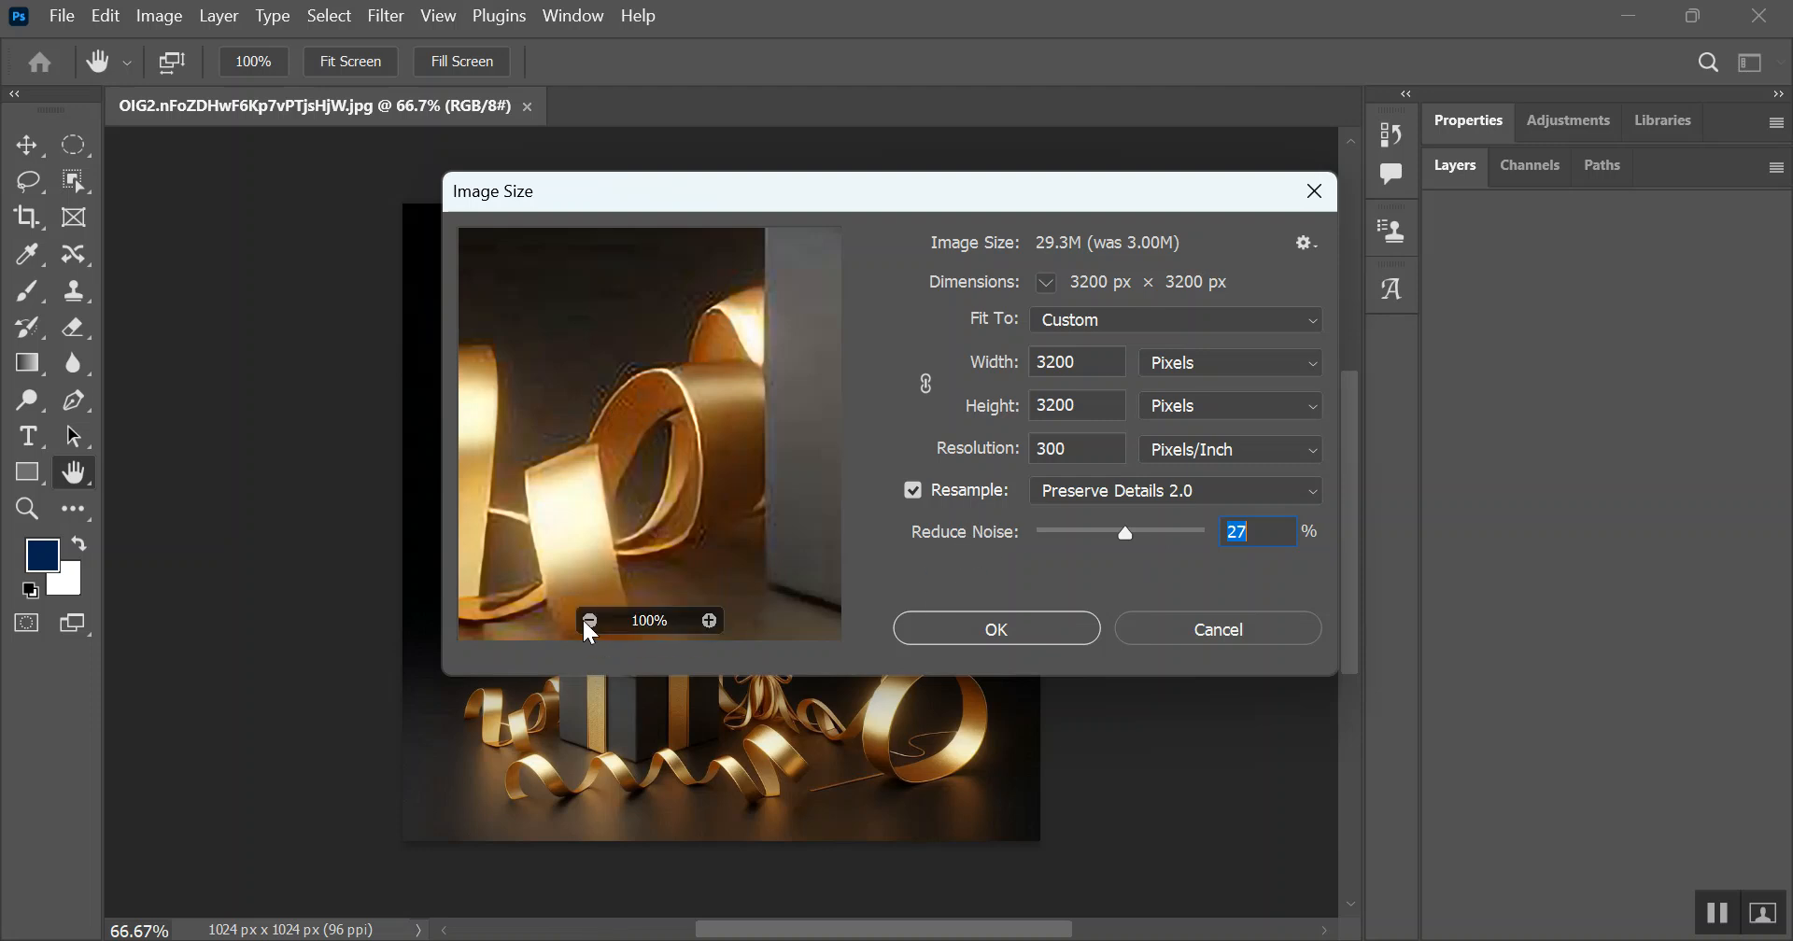
pyautogui.click(590, 621)
pyautogui.click(591, 621)
pyautogui.moveTo(1124, 534)
pyautogui.mouseDown()
pyautogui.moveTo(1053, 534)
pyautogui.moveTo(1106, 534)
pyautogui.mouseUp()
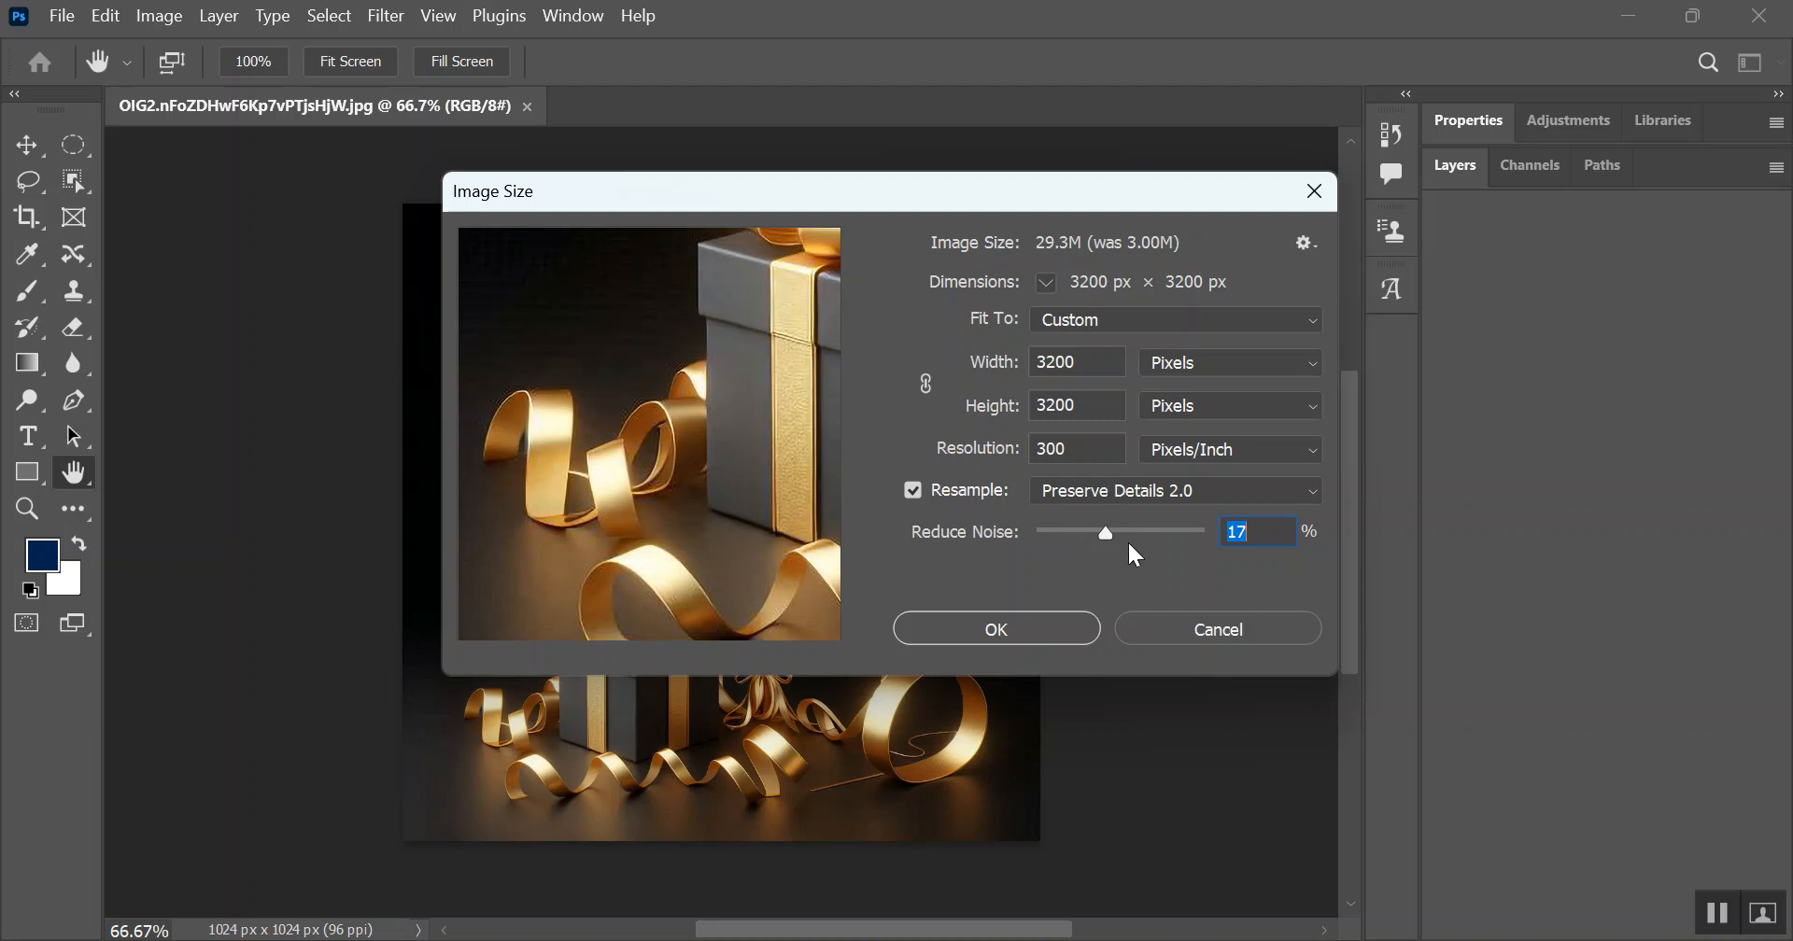
pyautogui.moveTo(1105, 534); pyautogui.dragTo(1124, 532)
pyautogui.click(1030, 623)
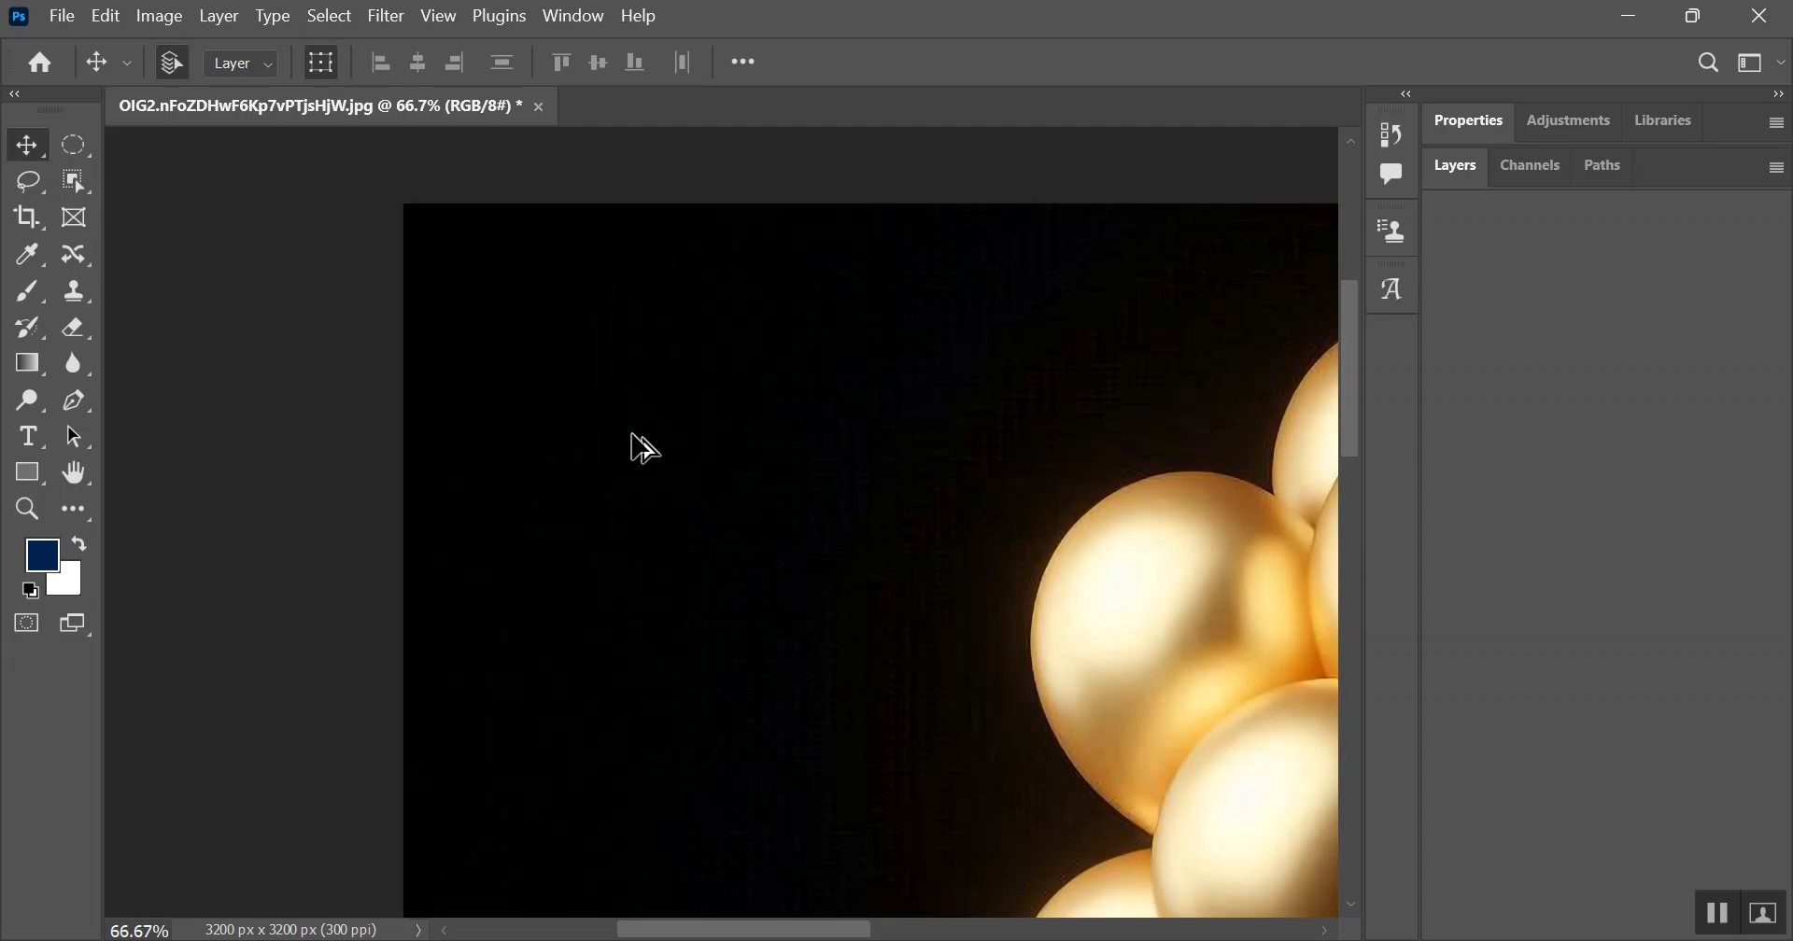
# Step: Examine the upscaled balloon image at several magnifications to judge its size and detail
pyautogui.scroll(-2, 672, 436)
pyautogui.scroll(-5, 681, 441)
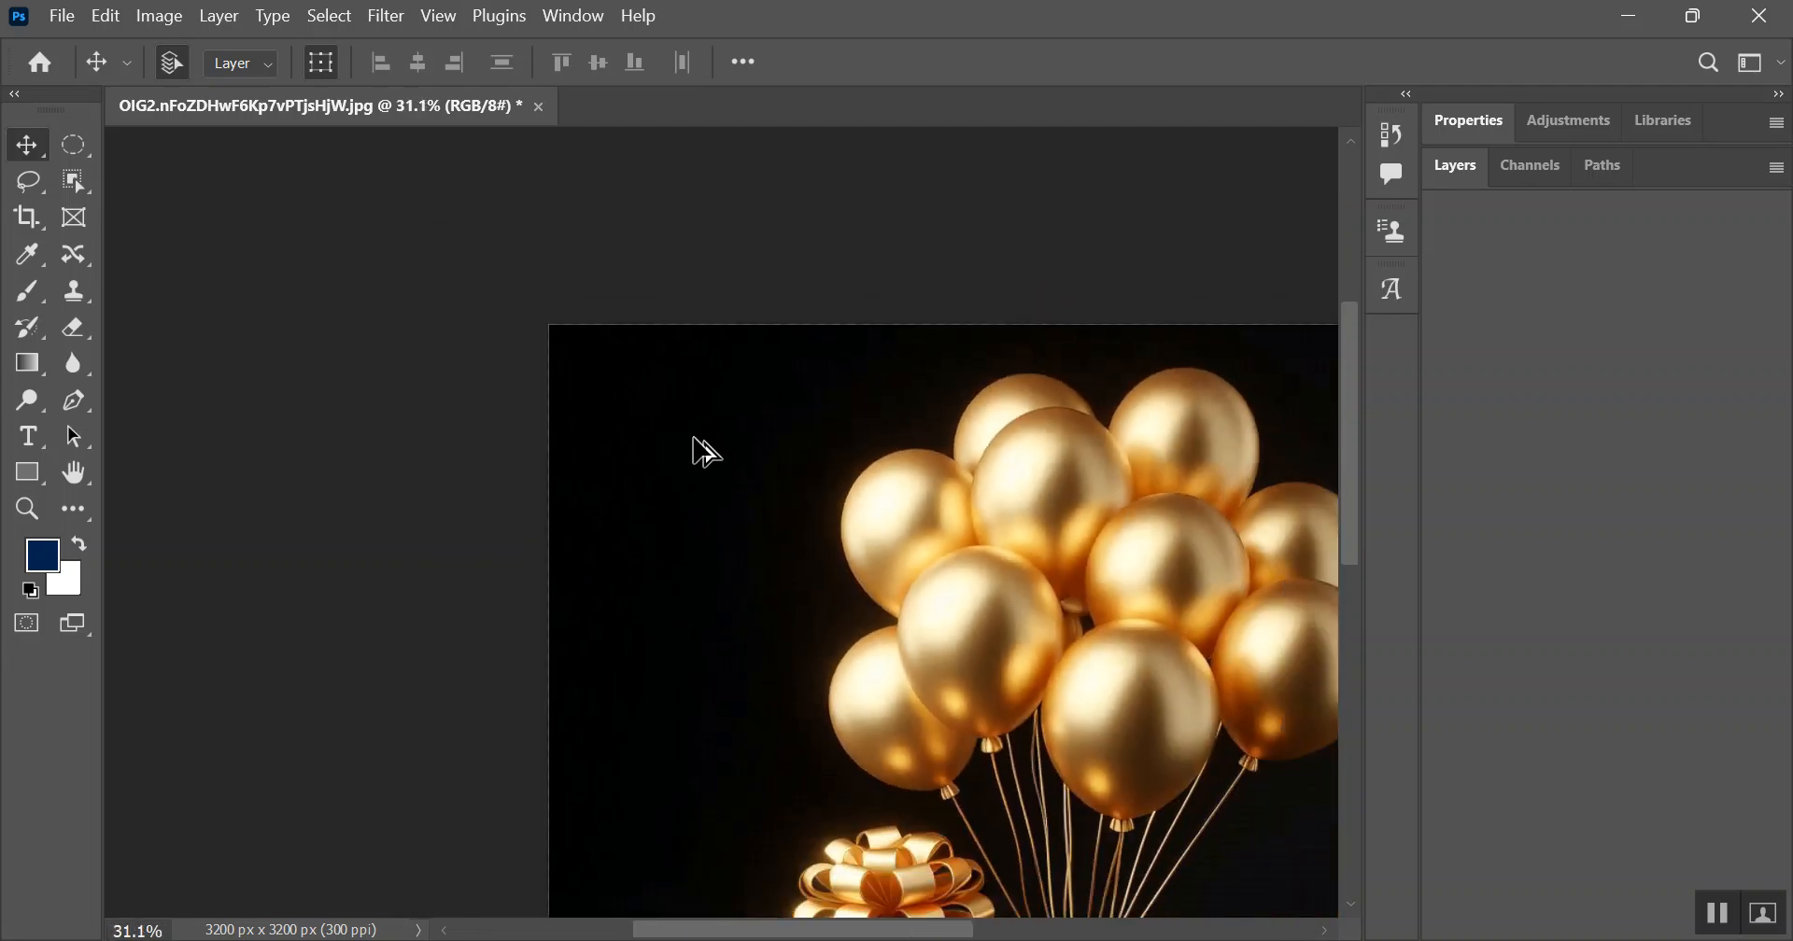
pyautogui.scroll(-1, 695, 431)
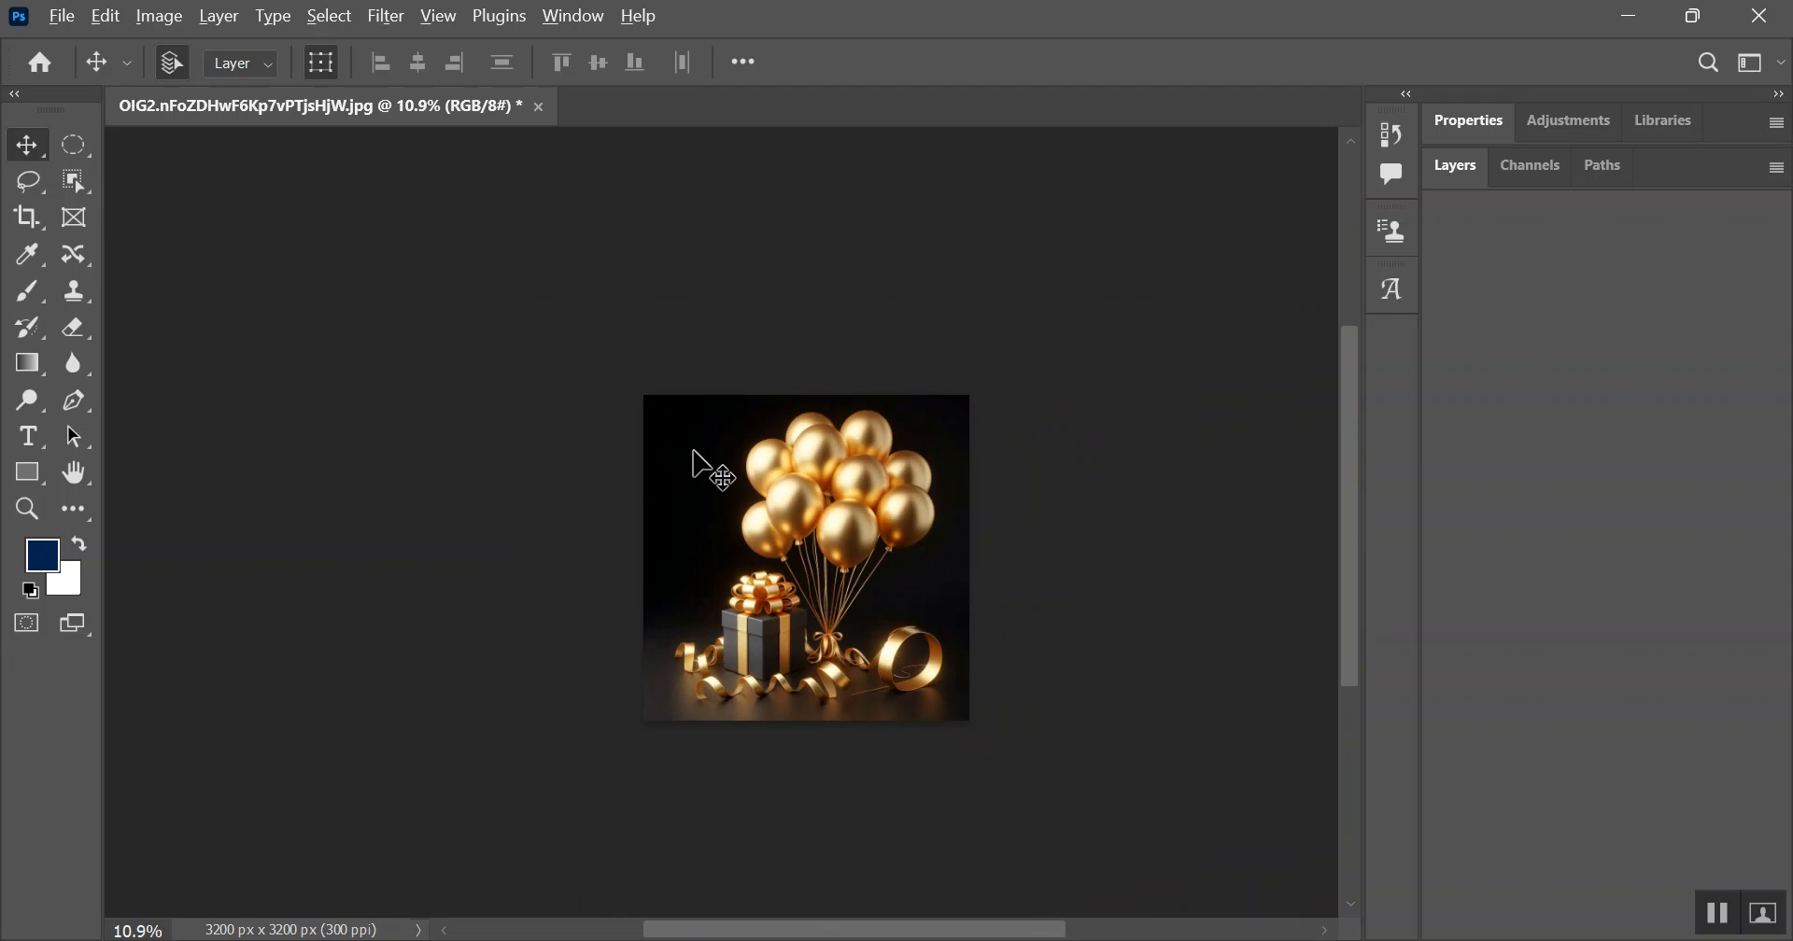
pyautogui.scroll(1, 696, 455)
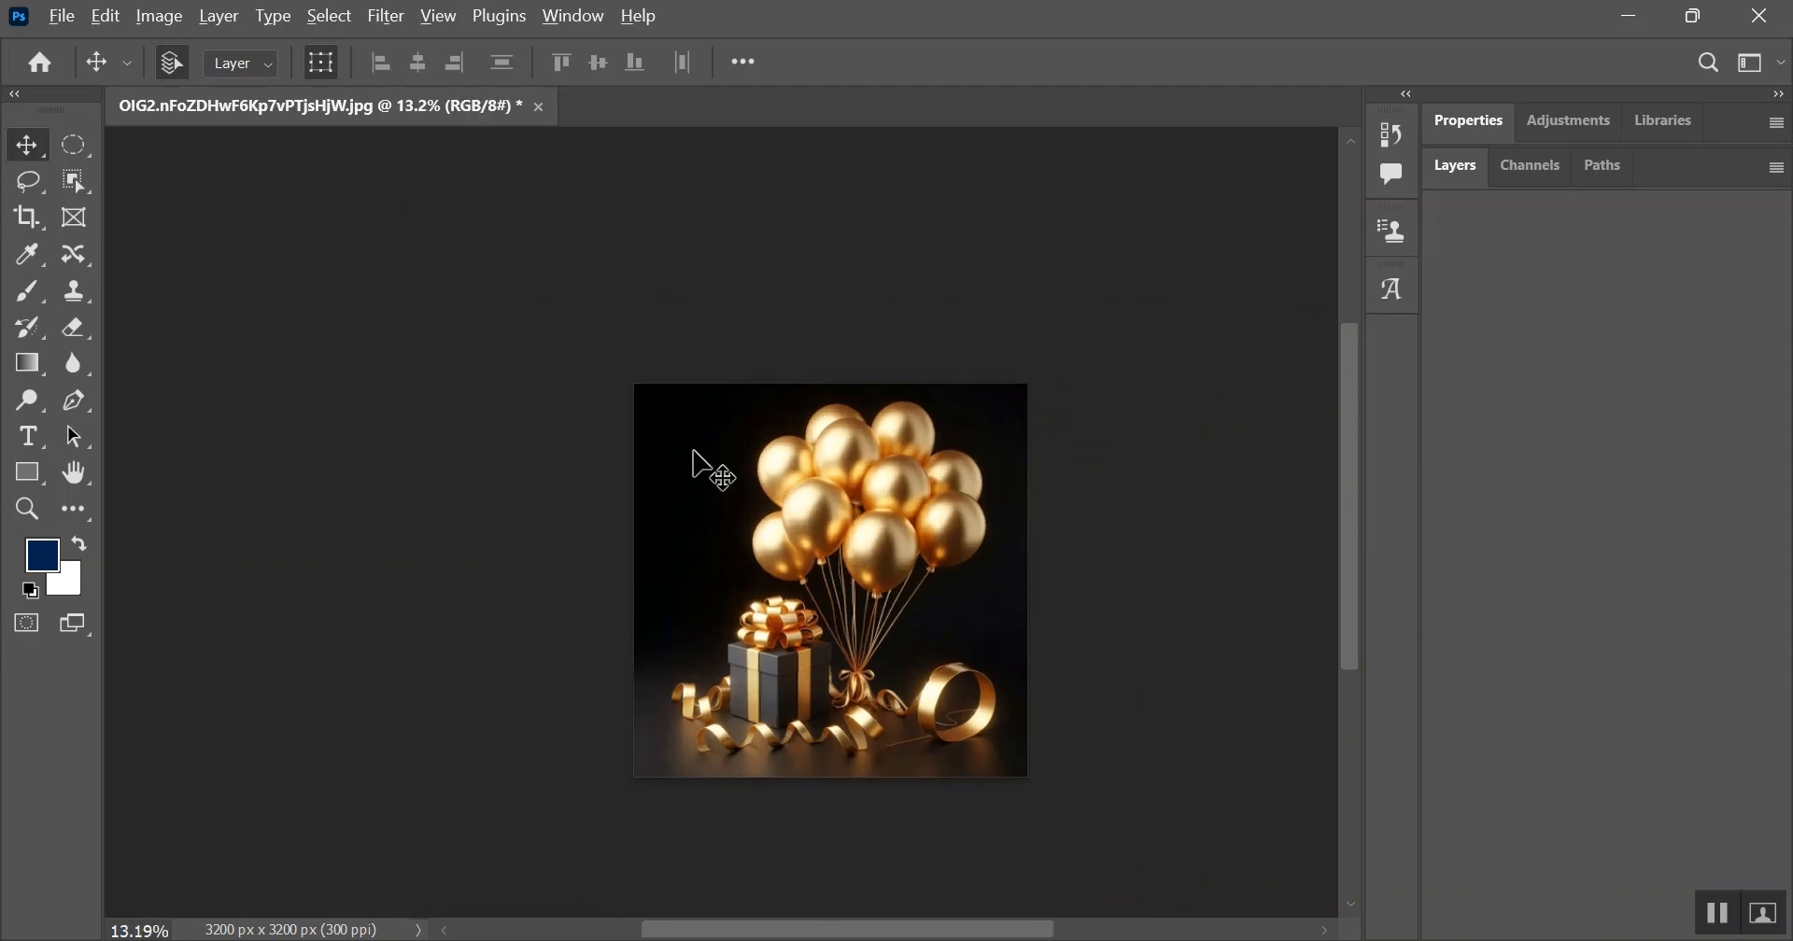
pyautogui.scroll(1, 697, 462)
pyautogui.scroll(-2, 929, 516)
pyautogui.scroll(-1, 971, 541)
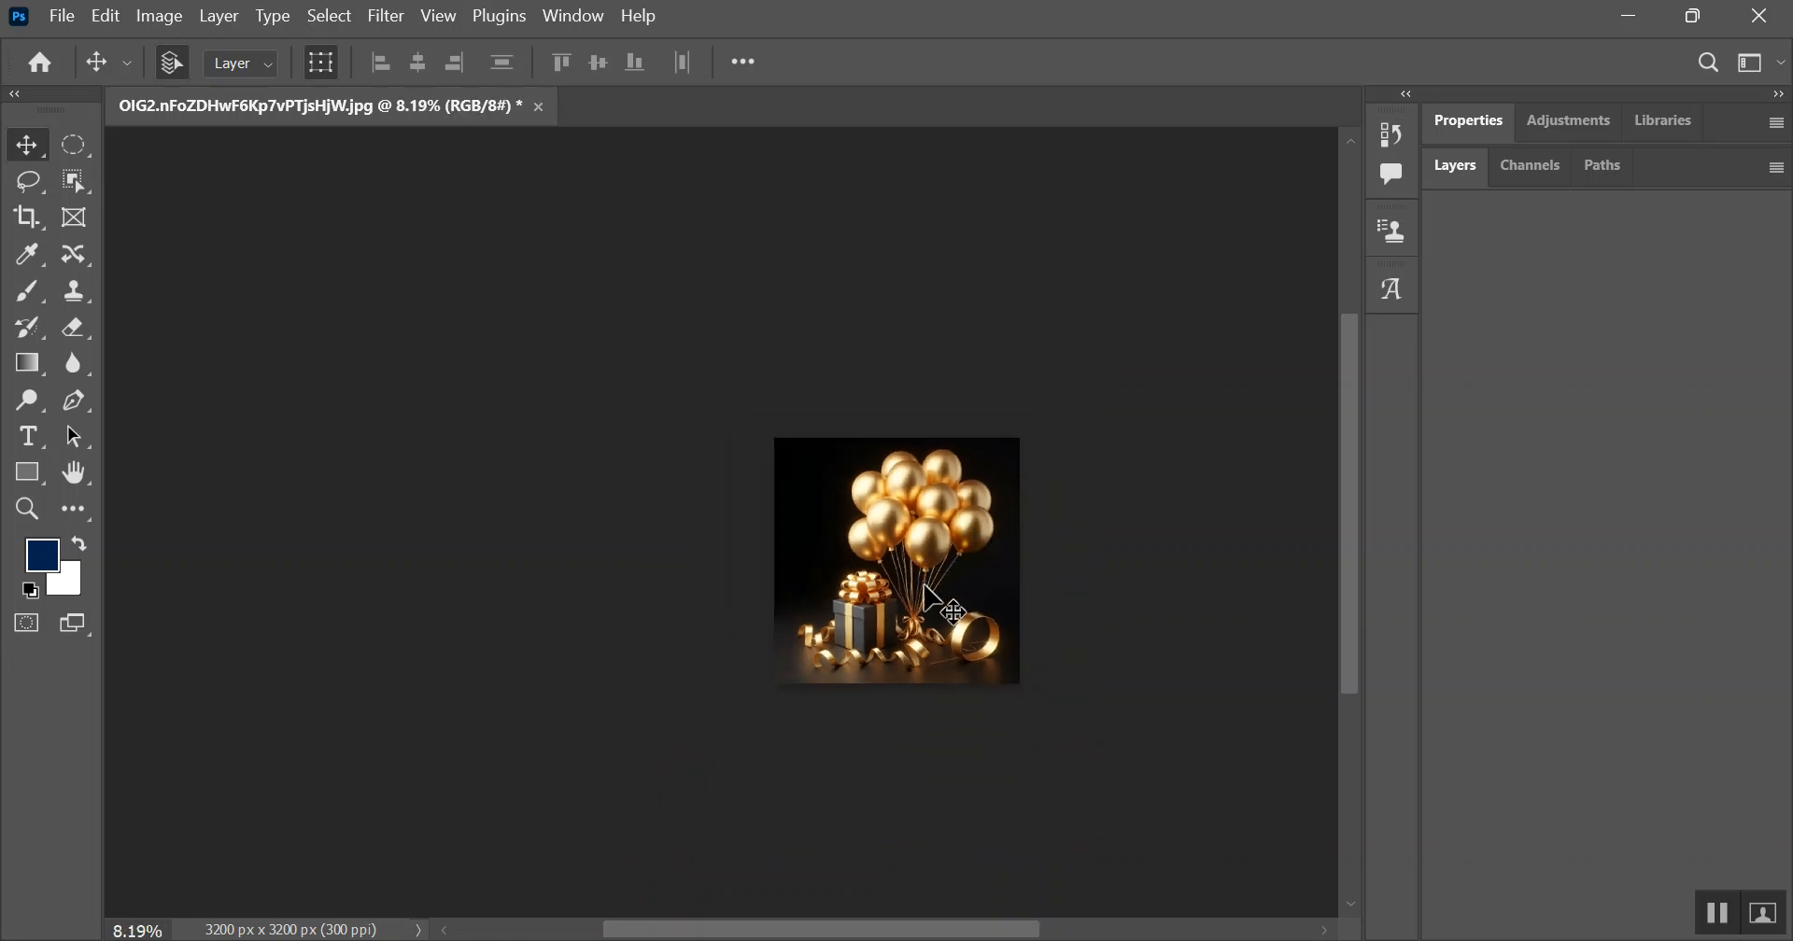
pyautogui.scroll(1, 933, 598)
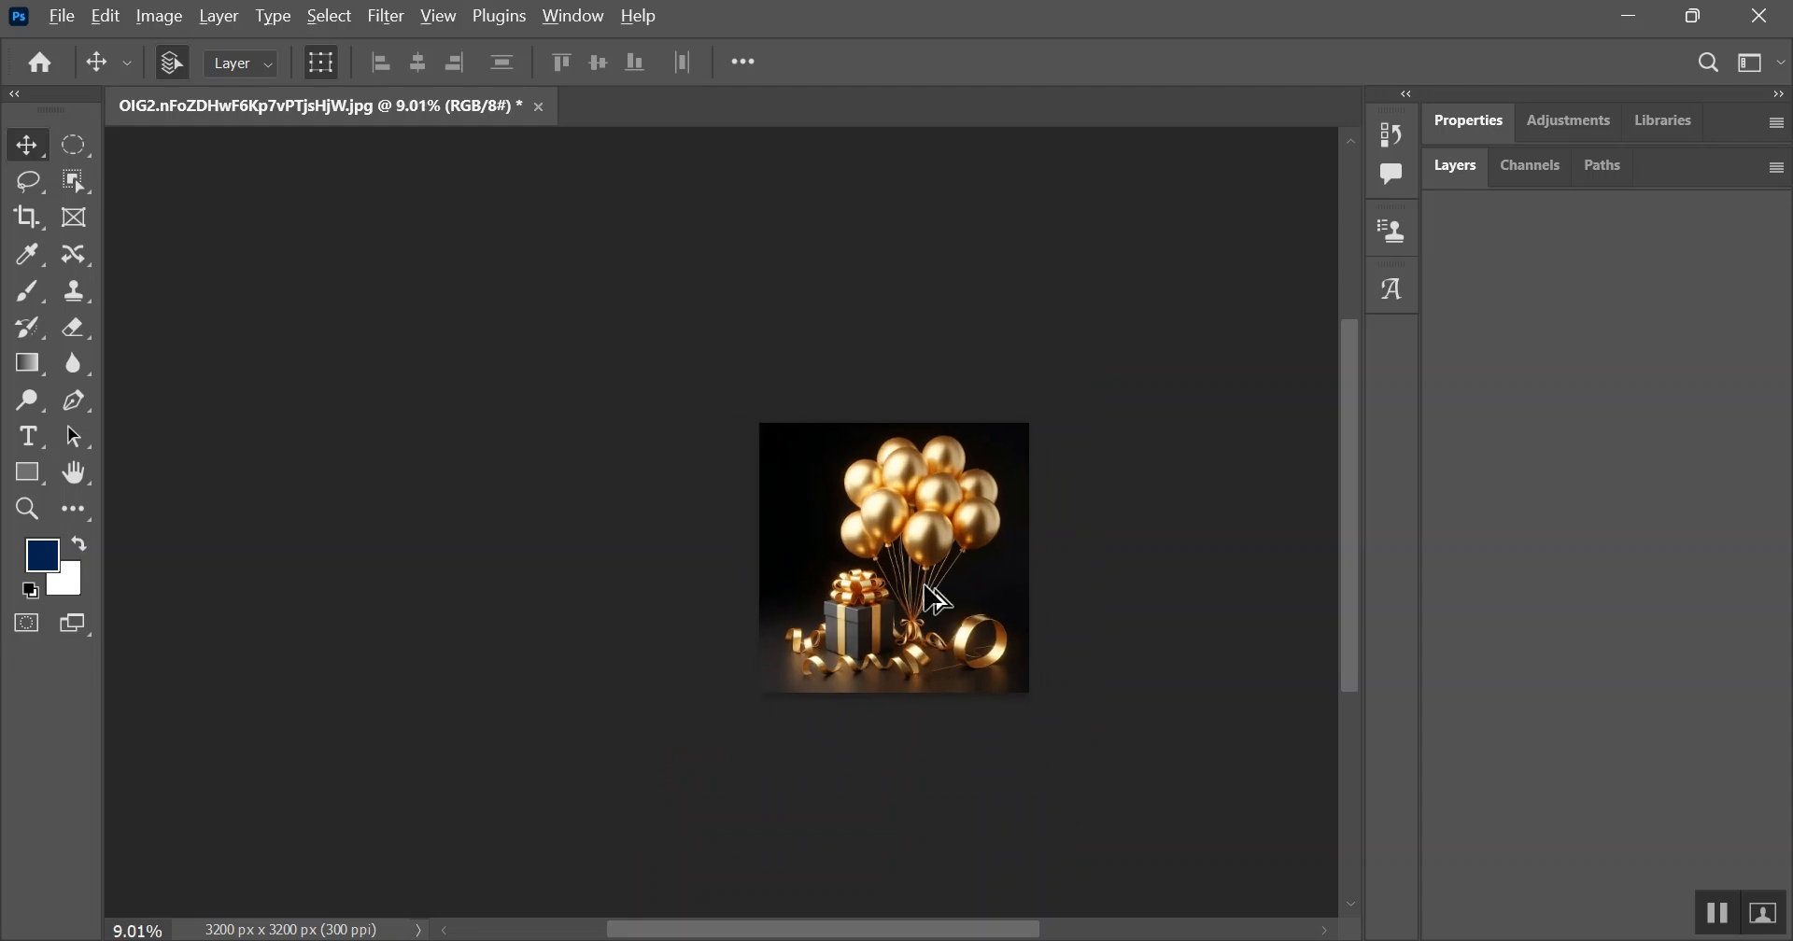
pyautogui.scroll(5, 938, 599)
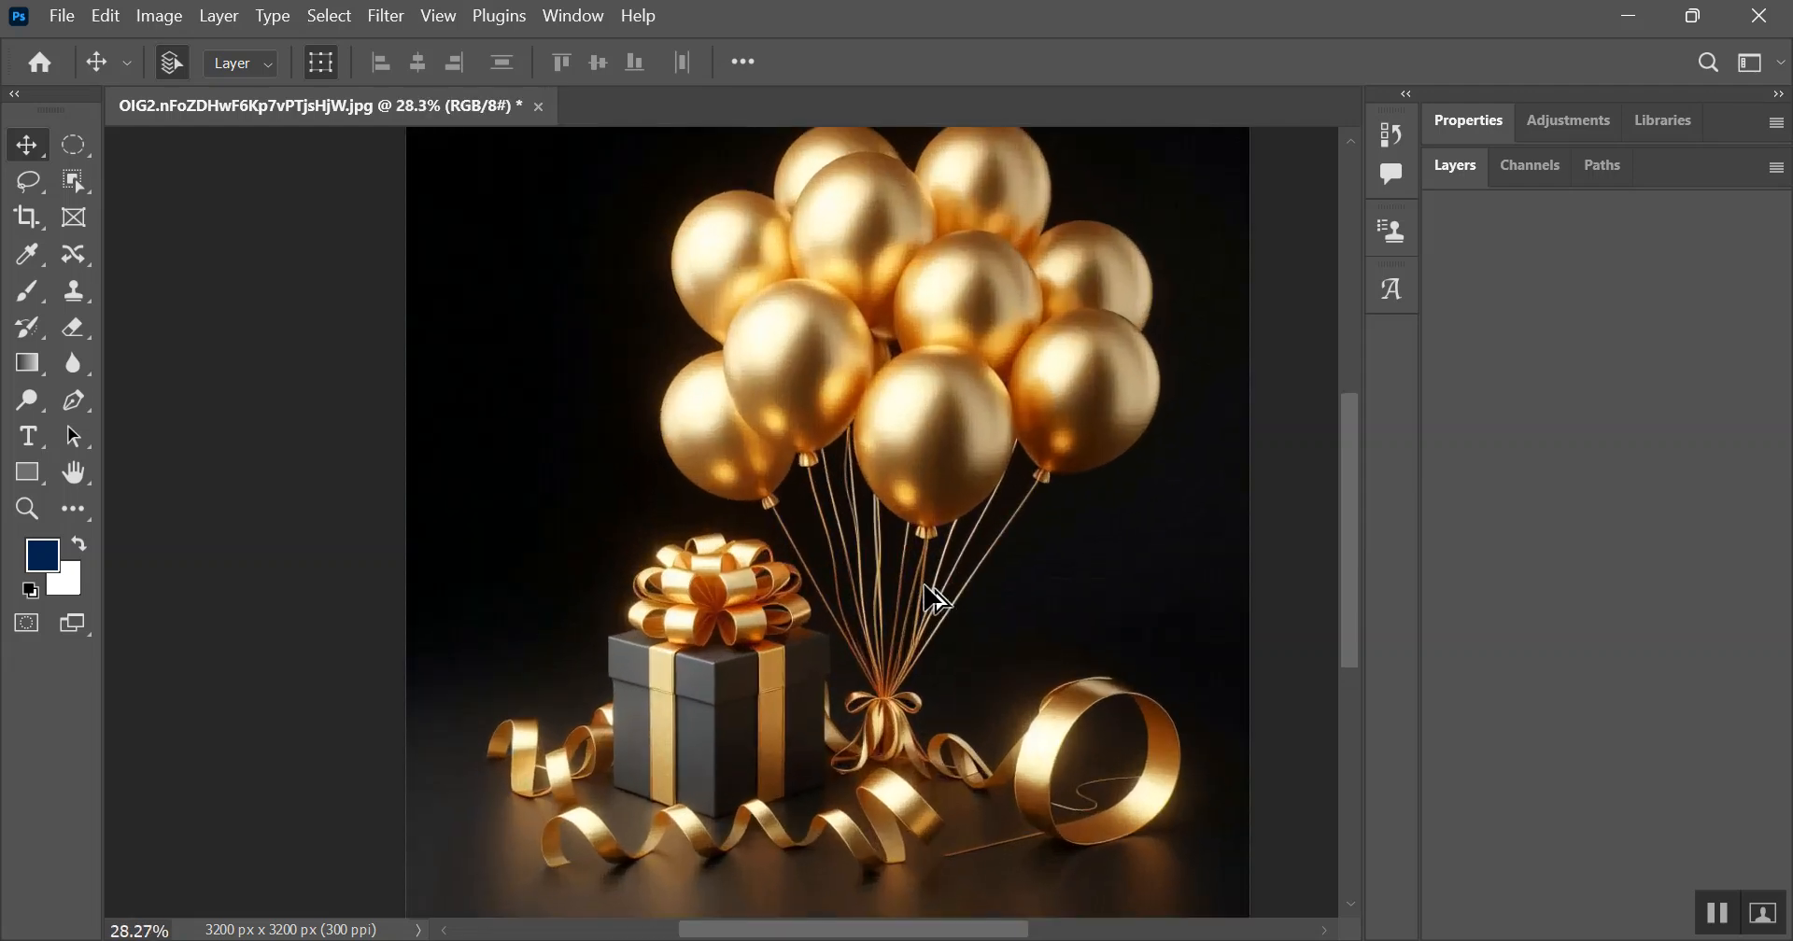
pyautogui.scroll(-3, 936, 598)
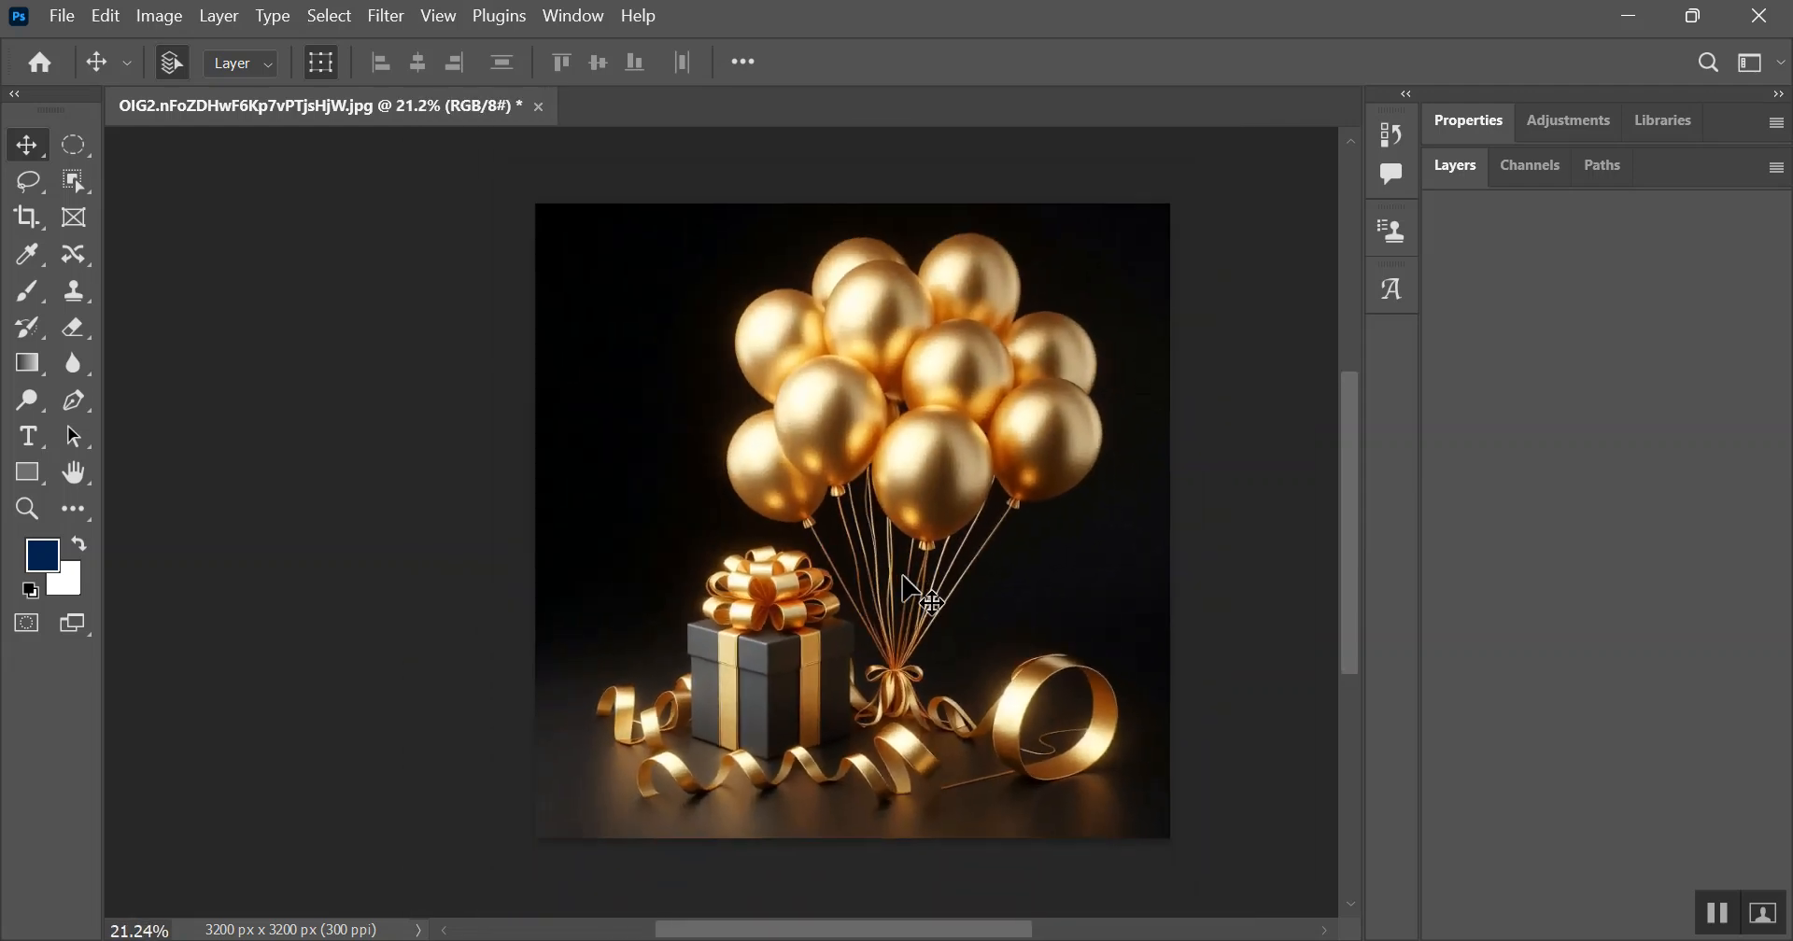
pyautogui.scroll(1, 933, 532)
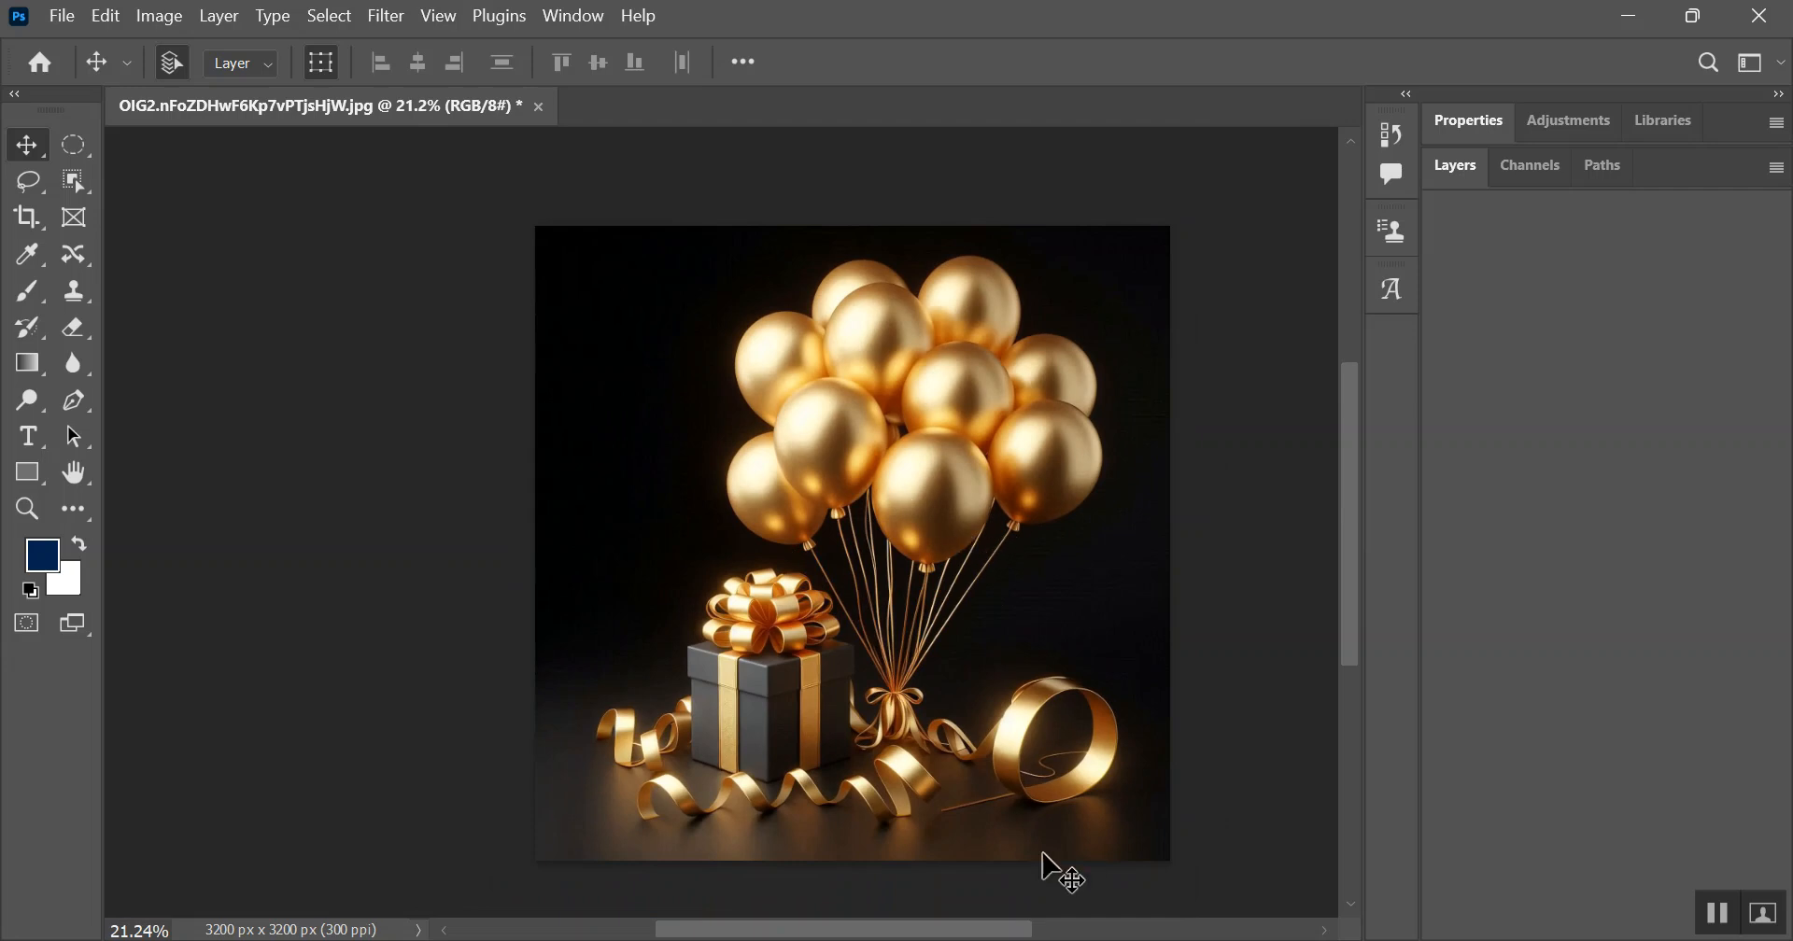
# Step: Center the image in the workspace and expand the document properties and the layer list
pyautogui.moveTo(998, 931); pyautogui.dragTo(1020, 931)
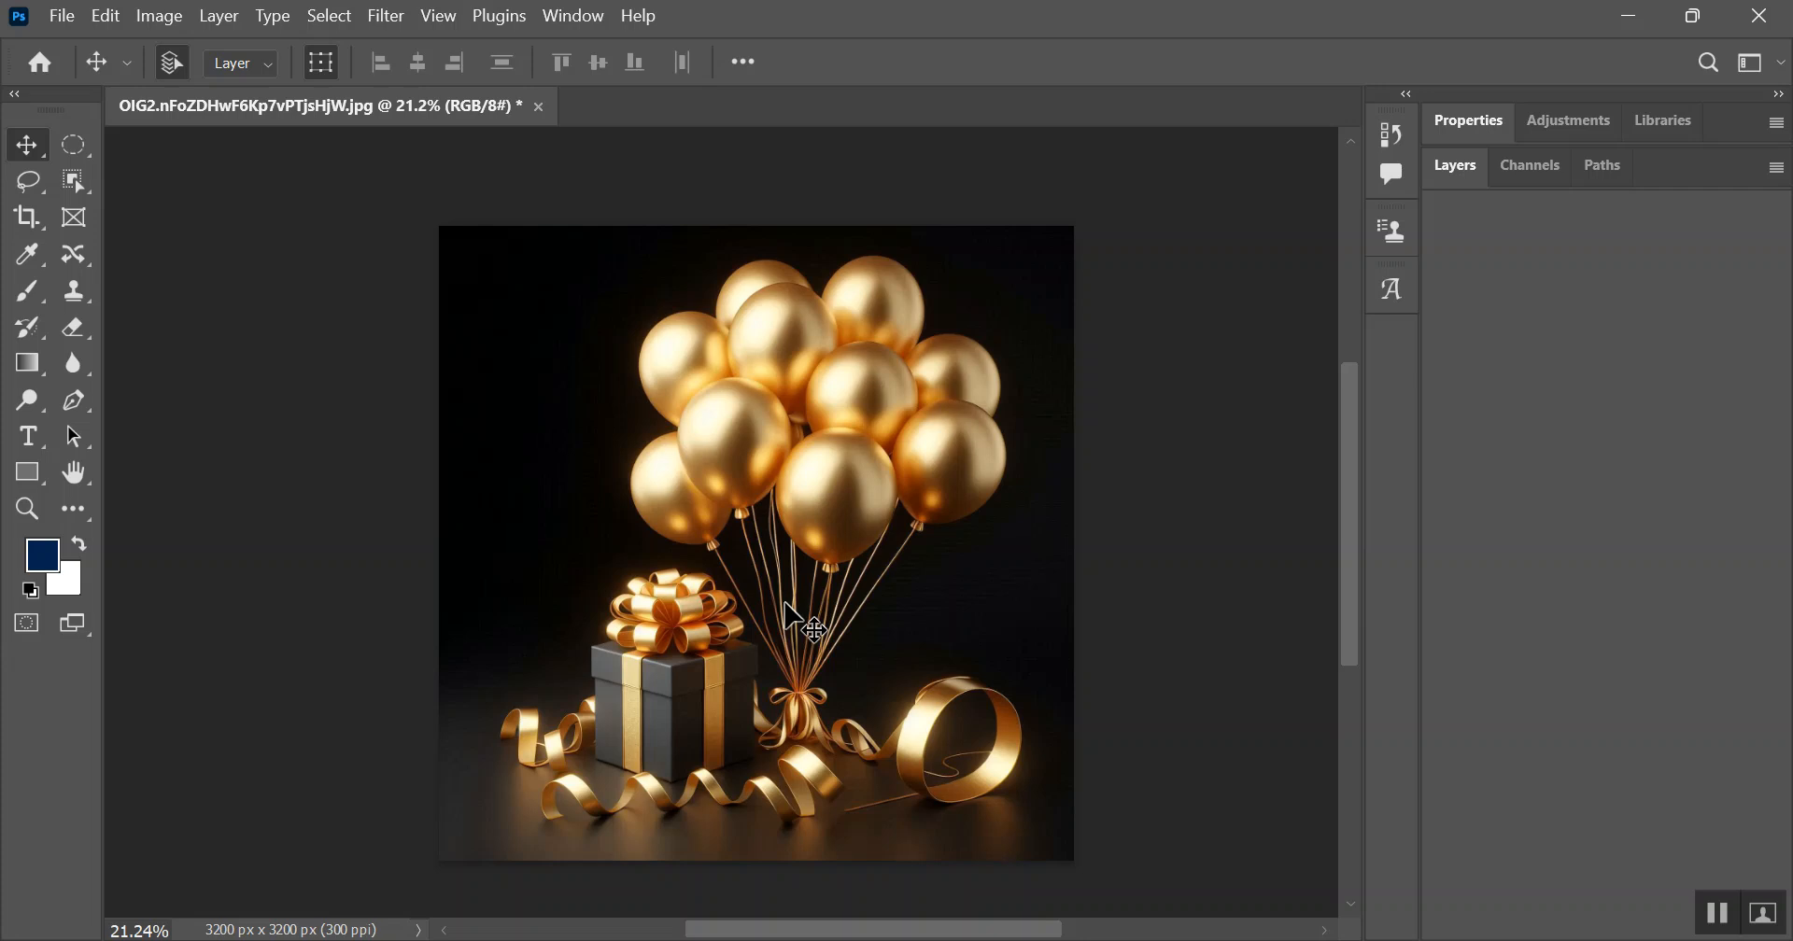
pyautogui.click(1469, 121)
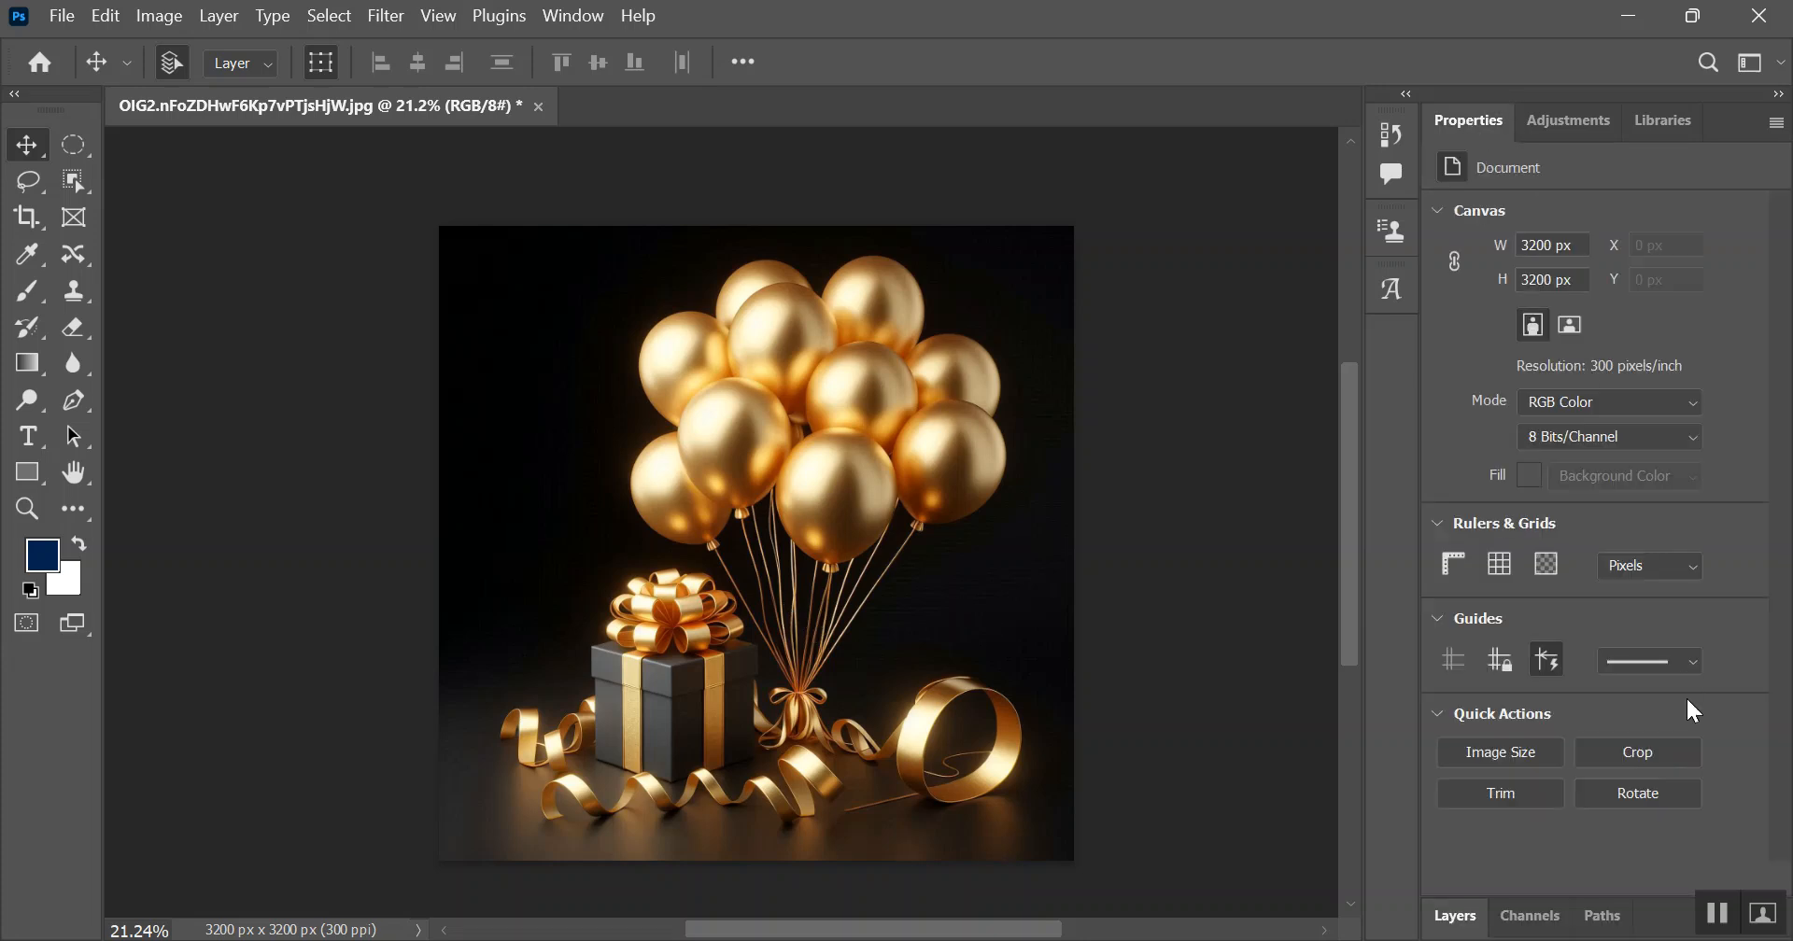
pyautogui.click(1458, 919)
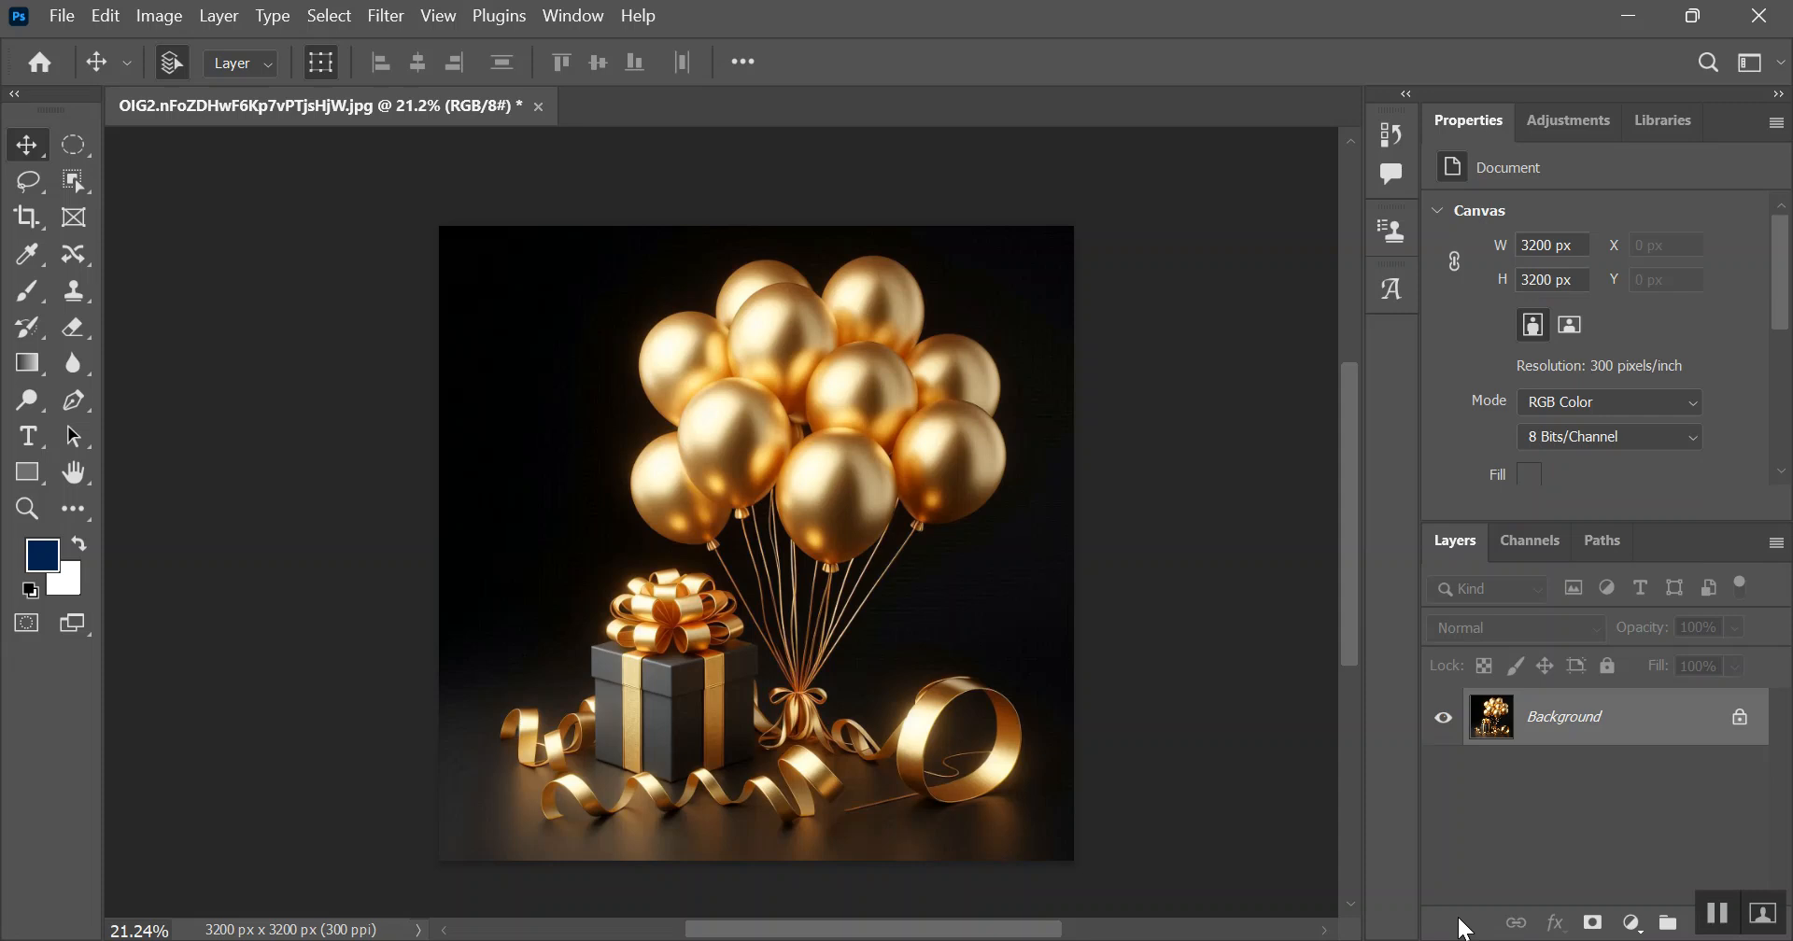
# Step: Add a Hue/Saturation adjustment layer above the balloon image and set its Hue to +2
pyautogui.click(1634, 925)
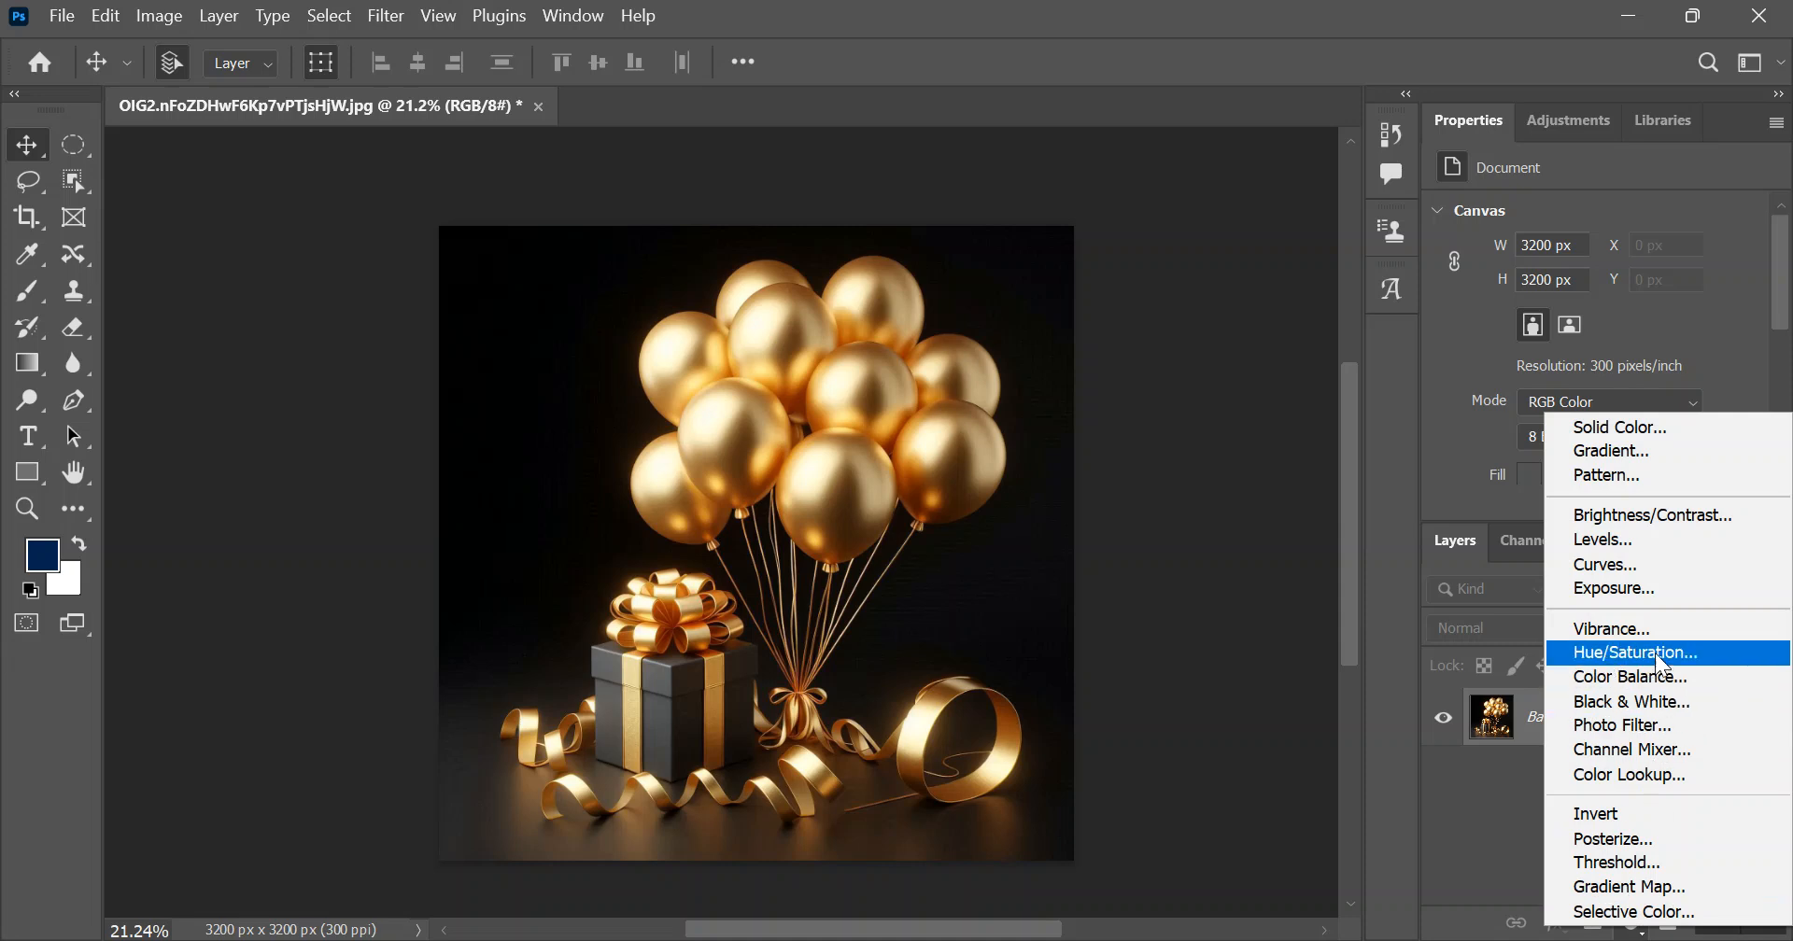
pyautogui.click(1703, 665)
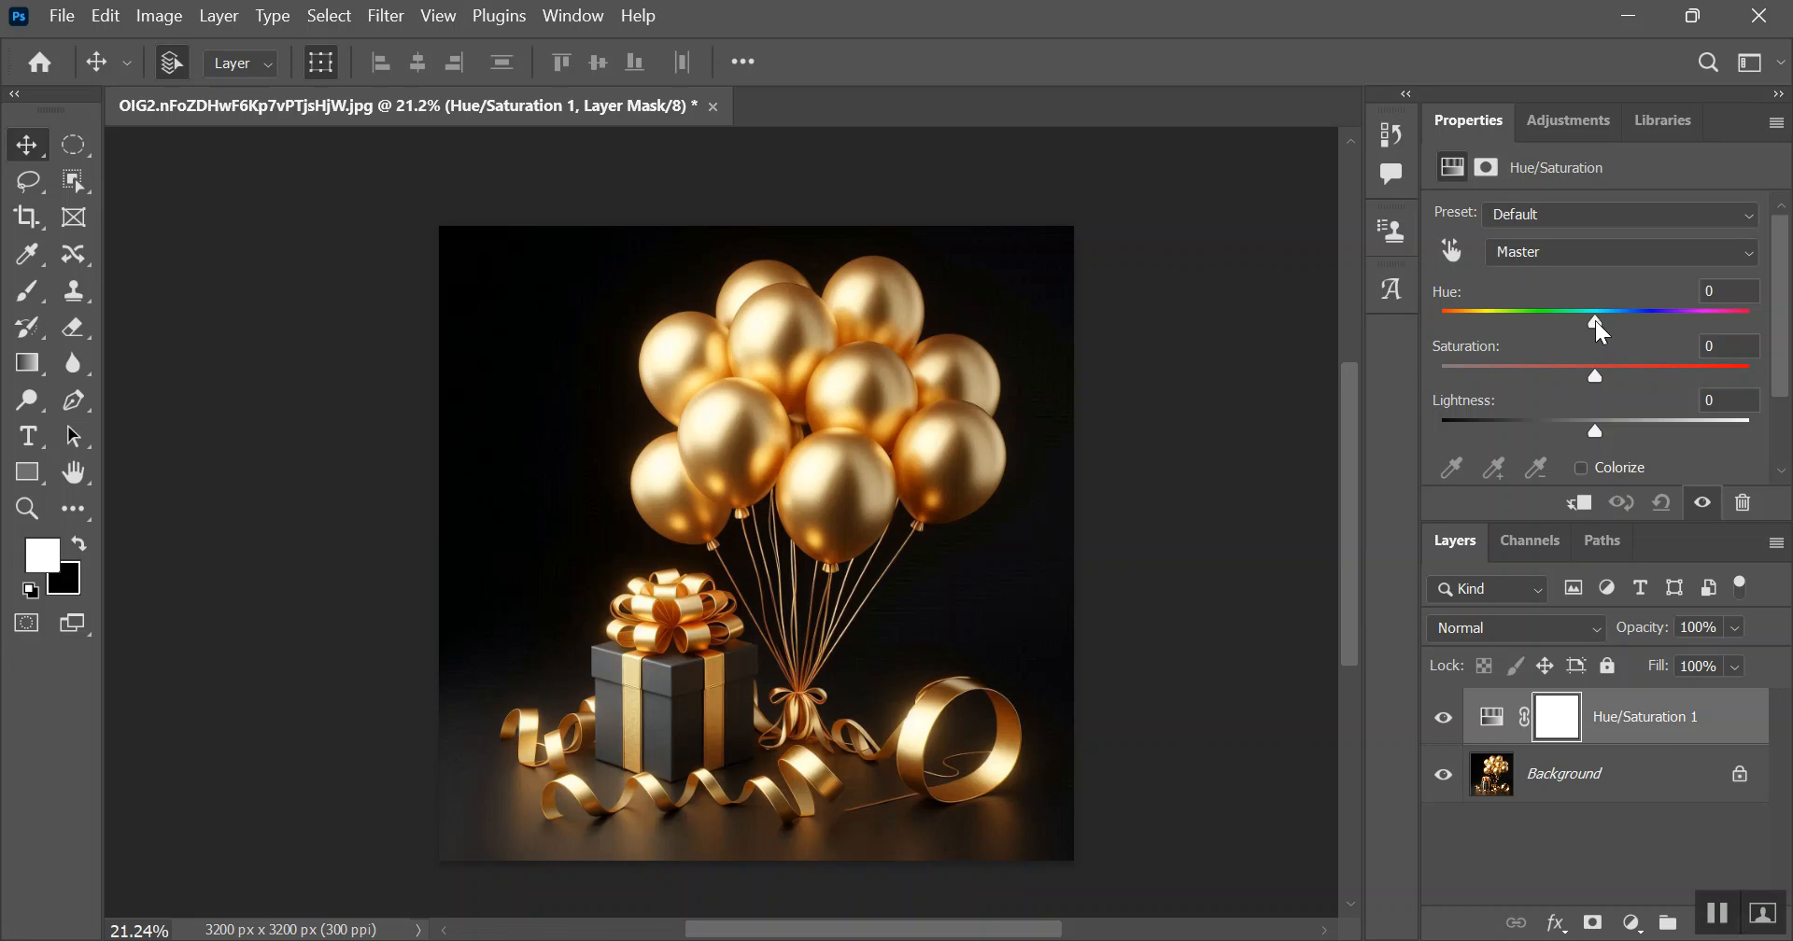
pyautogui.moveTo(1595, 321); pyautogui.dragTo(1598, 355)
pyautogui.moveTo(1593, 321); pyautogui.dragTo(1616, 321)
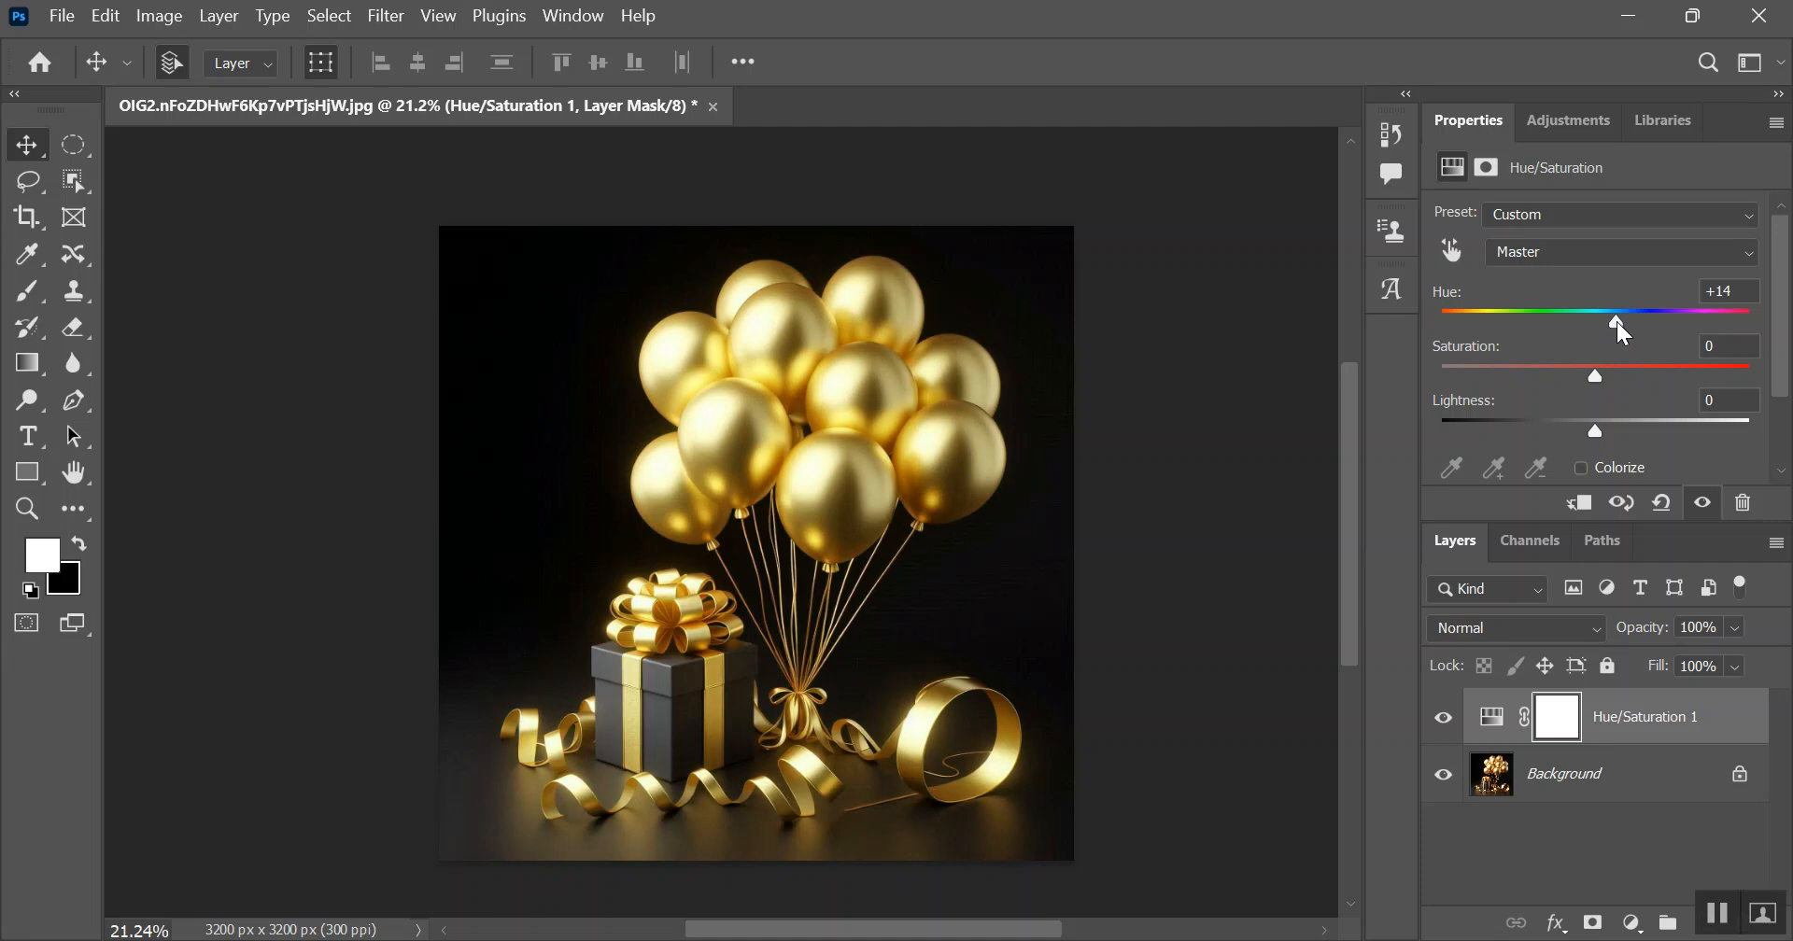
pyautogui.moveTo(1619, 317); pyautogui.dragTo(1610, 321)
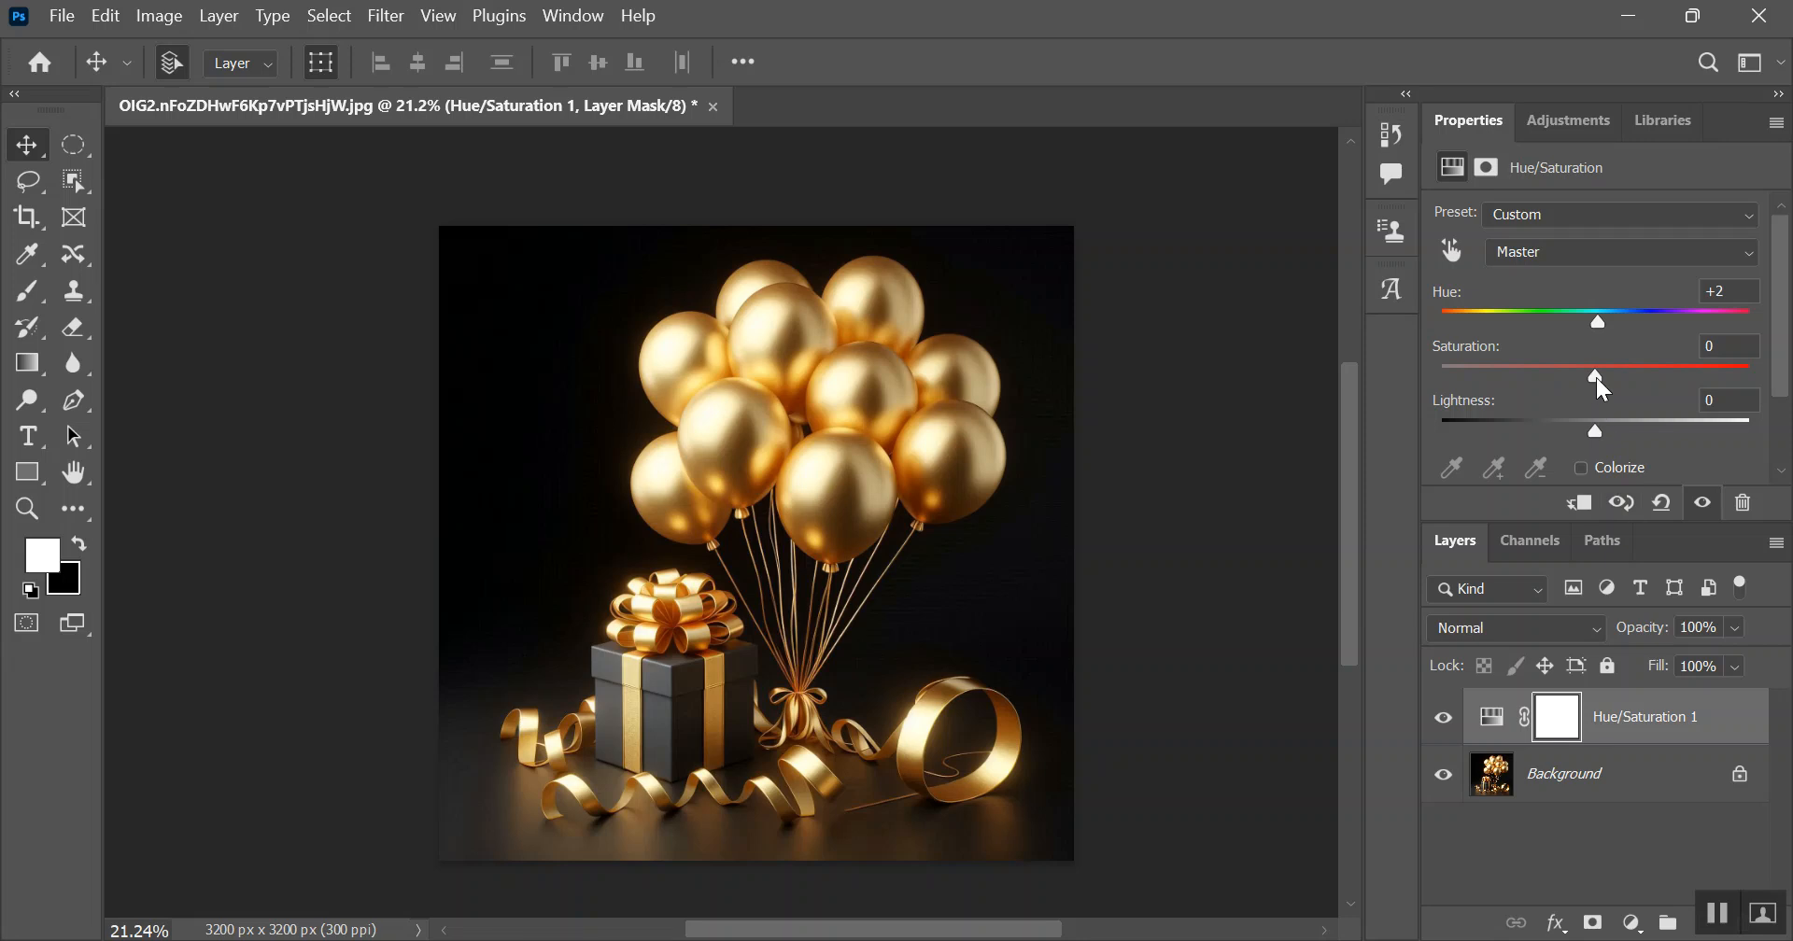
# Step: Set the Hue/Saturation layer's Saturation to +15 and Lightness to +3
pyautogui.moveTo(1594, 379); pyautogui.dragTo(1615, 377)
pyautogui.moveTo(1614, 375)
pyautogui.mouseDown()
pyautogui.moveTo(1749, 375)
pyautogui.moveTo(1434, 377)
pyautogui.moveTo(1615, 375)
pyautogui.mouseUp()
pyautogui.click(1714, 402)
pyautogui.write('5')
pyautogui.moveTo(1609, 430)
pyautogui.mouseDown()
pyautogui.moveTo(1645, 429)
pyautogui.moveTo(1614, 429)
pyautogui.mouseUp()
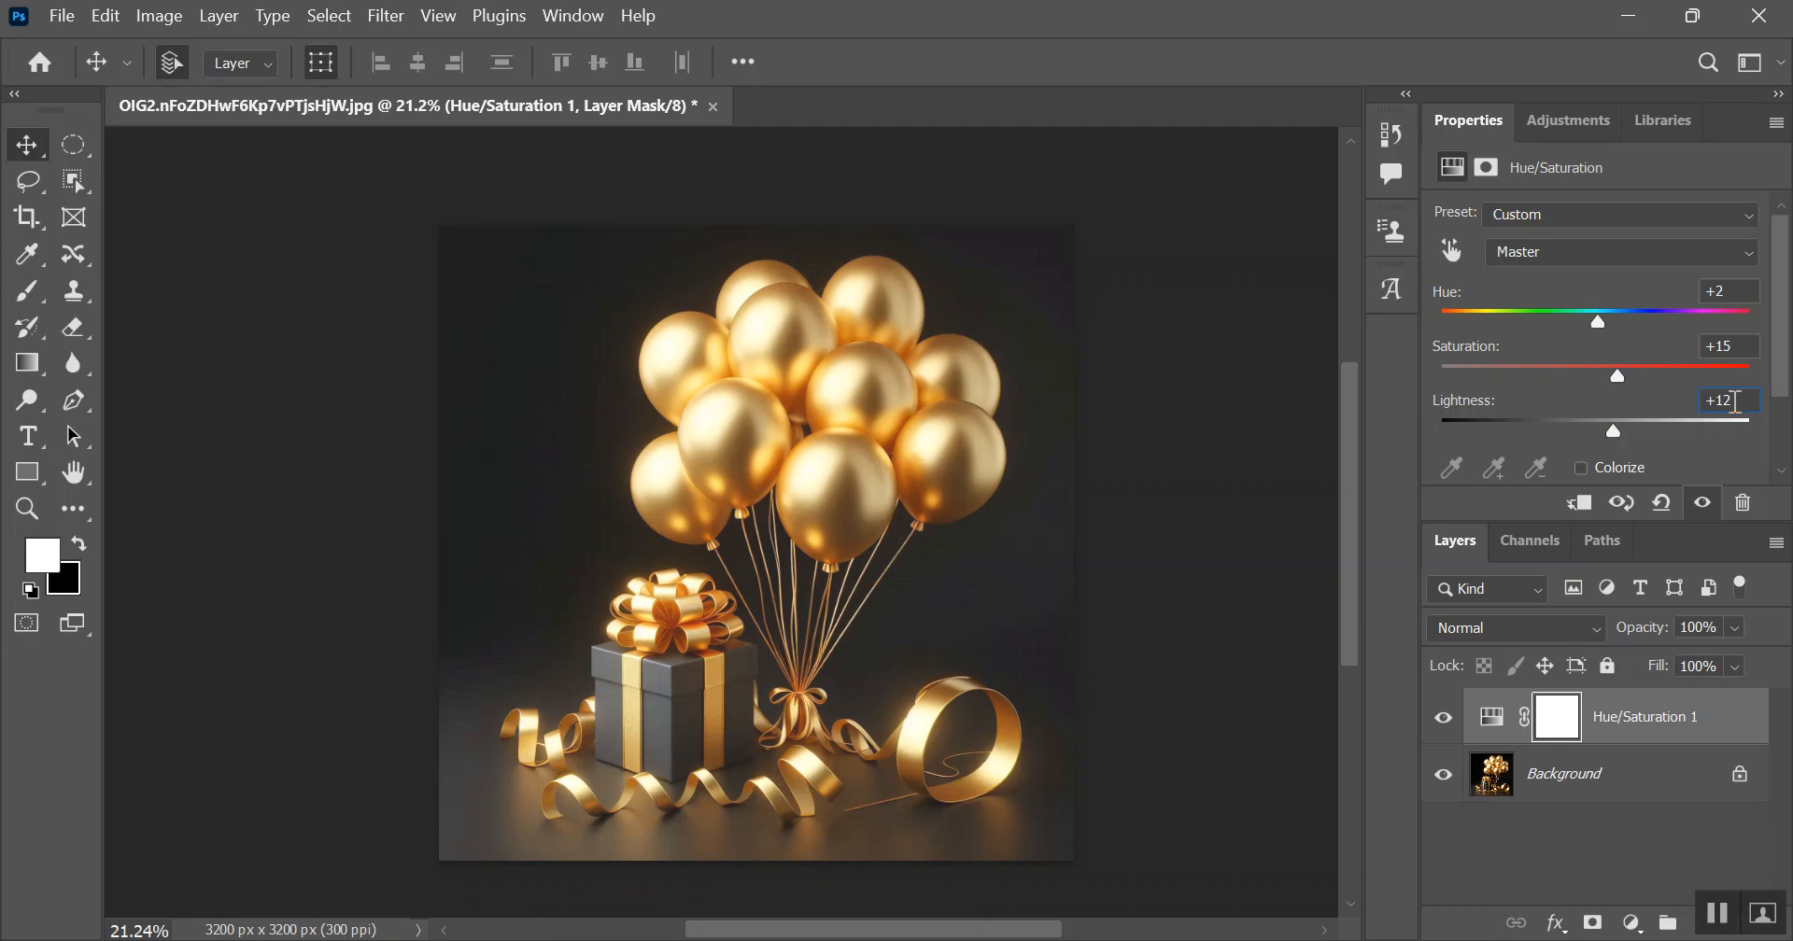
pyautogui.write('2')
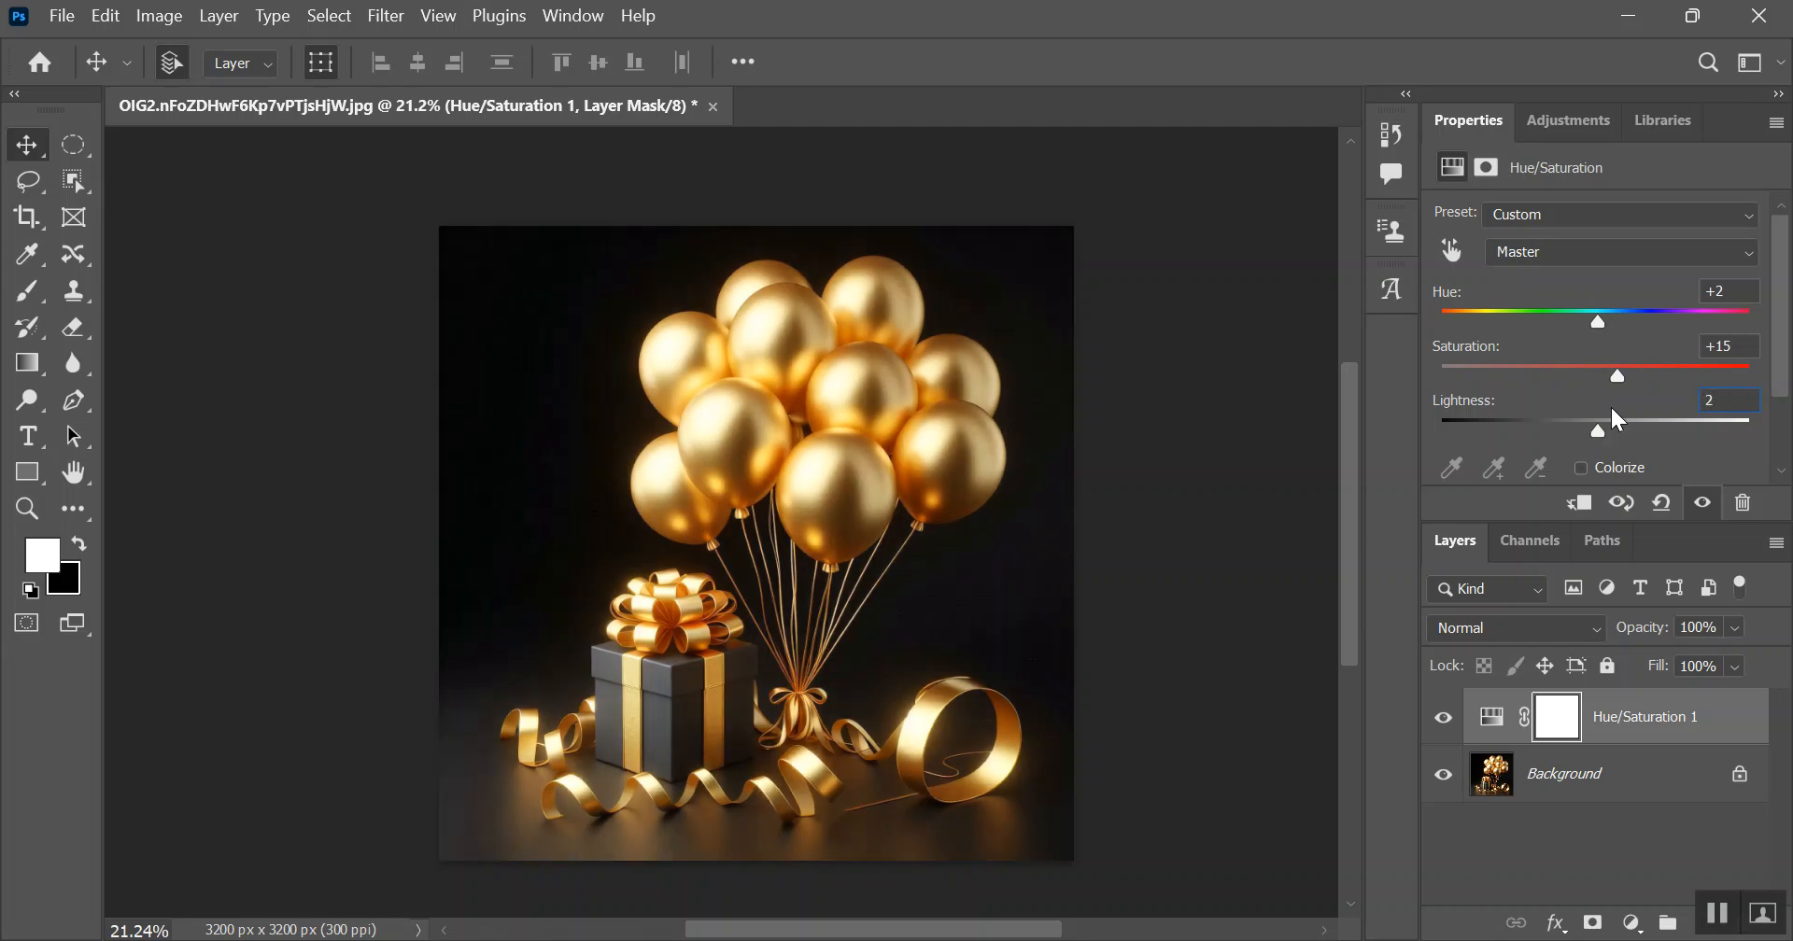
pyautogui.click(1744, 401)
pyautogui.press('Down')
pyautogui.write('3')
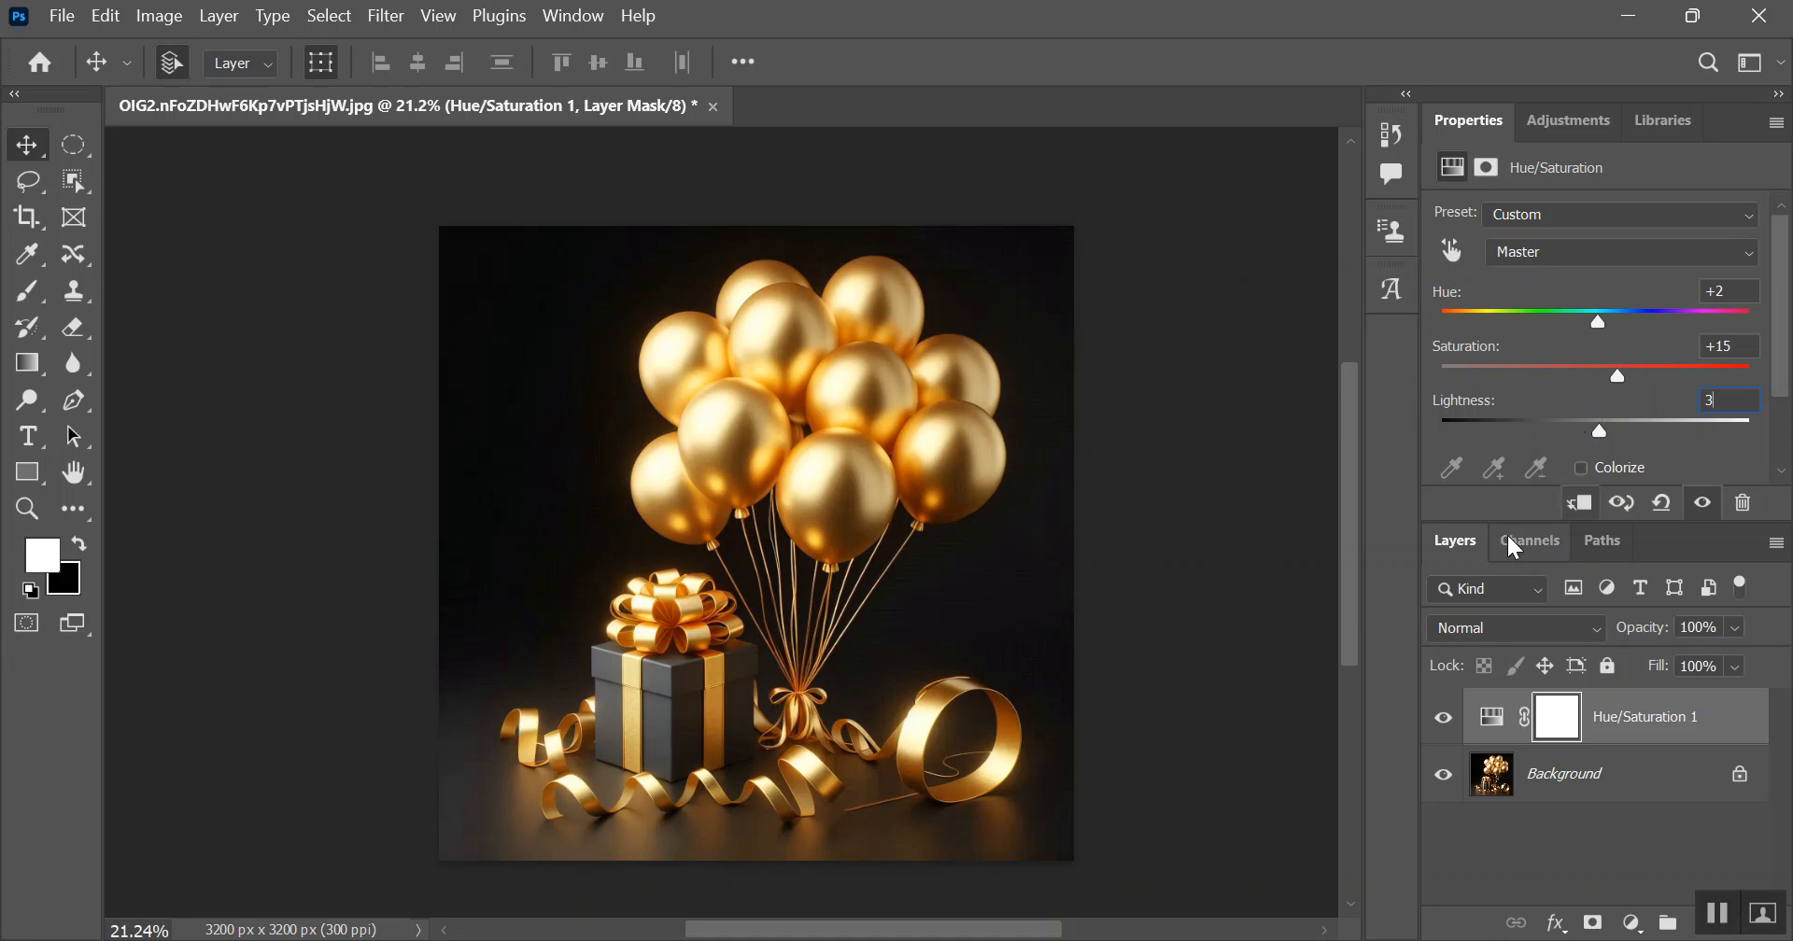
pyautogui.press('Return')
pyautogui.click(1494, 857)
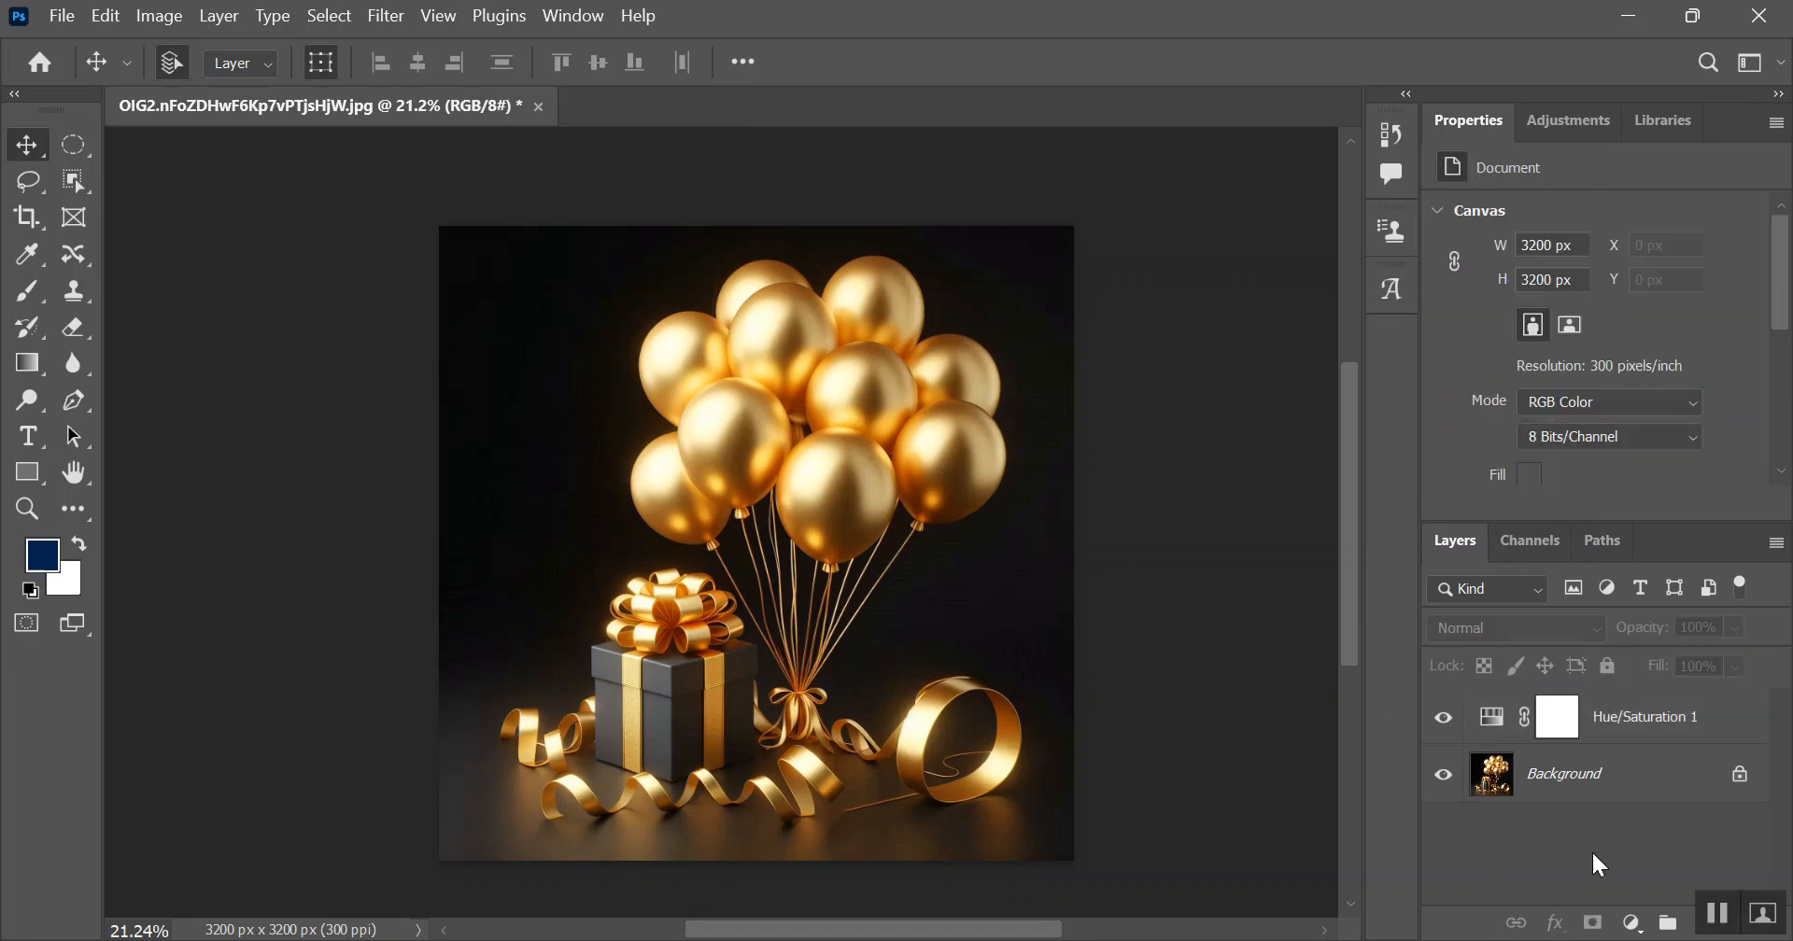
# Step: Add a Vibrance adjustment layer above the Hue/Saturation layer with Vibrance at +21 and Saturation at +9
pyautogui.click(1658, 721)
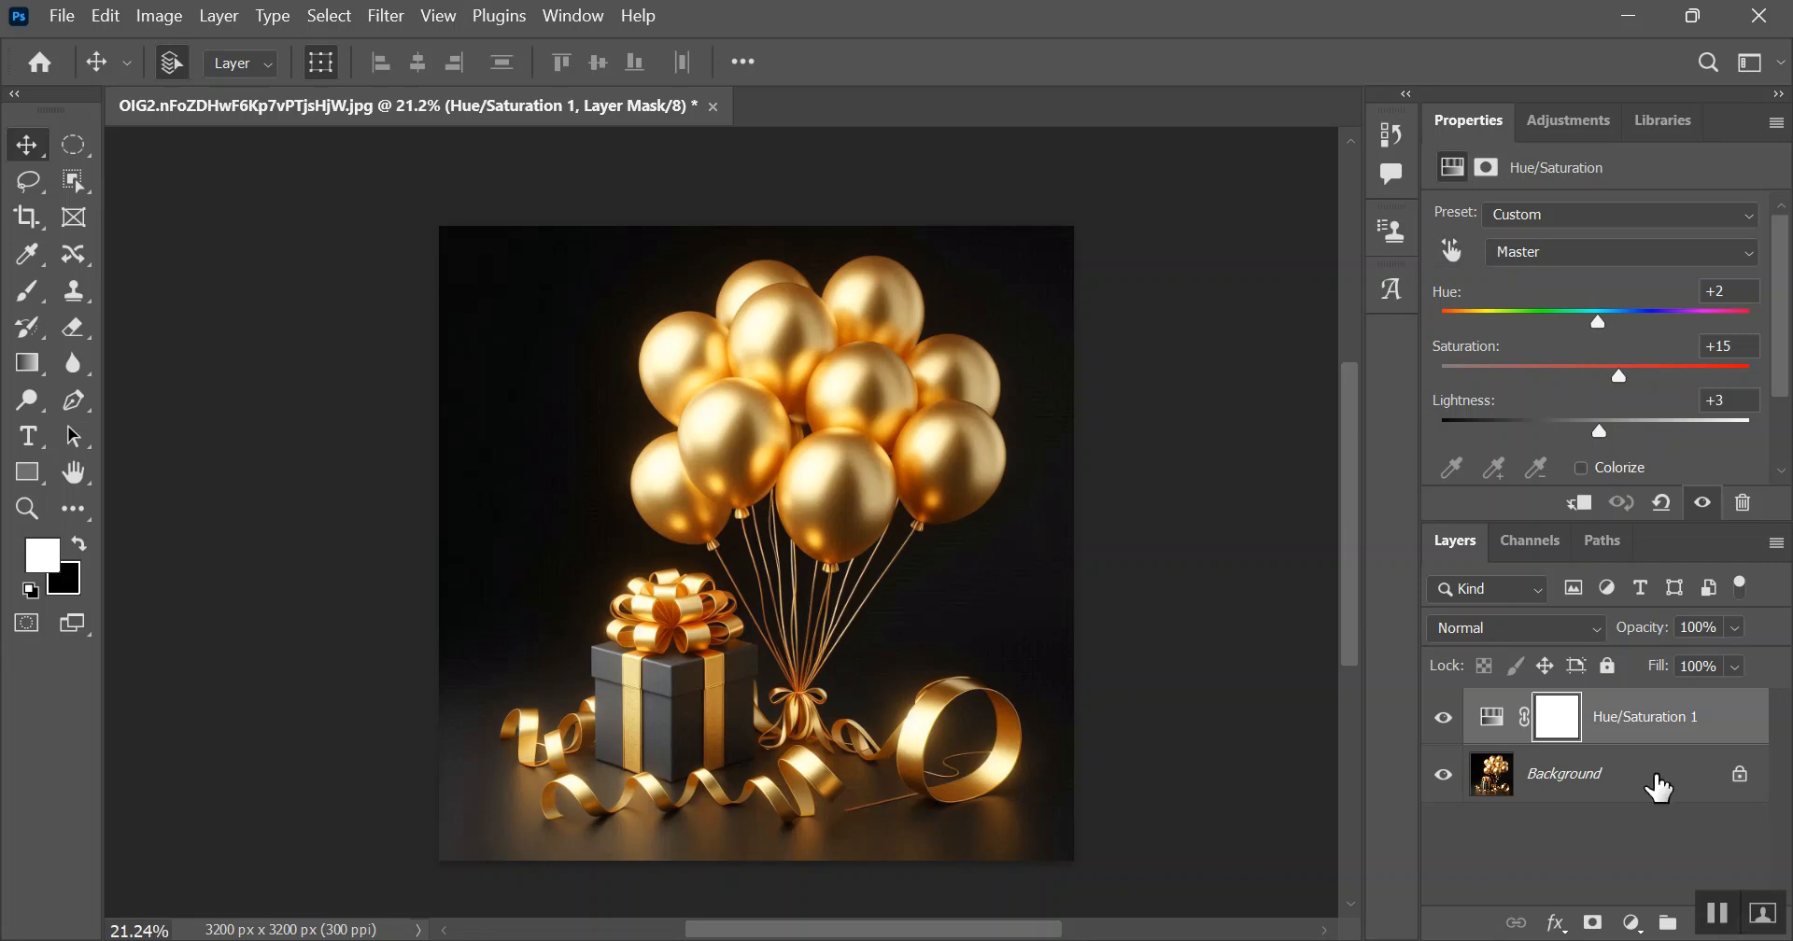
pyautogui.click(1634, 924)
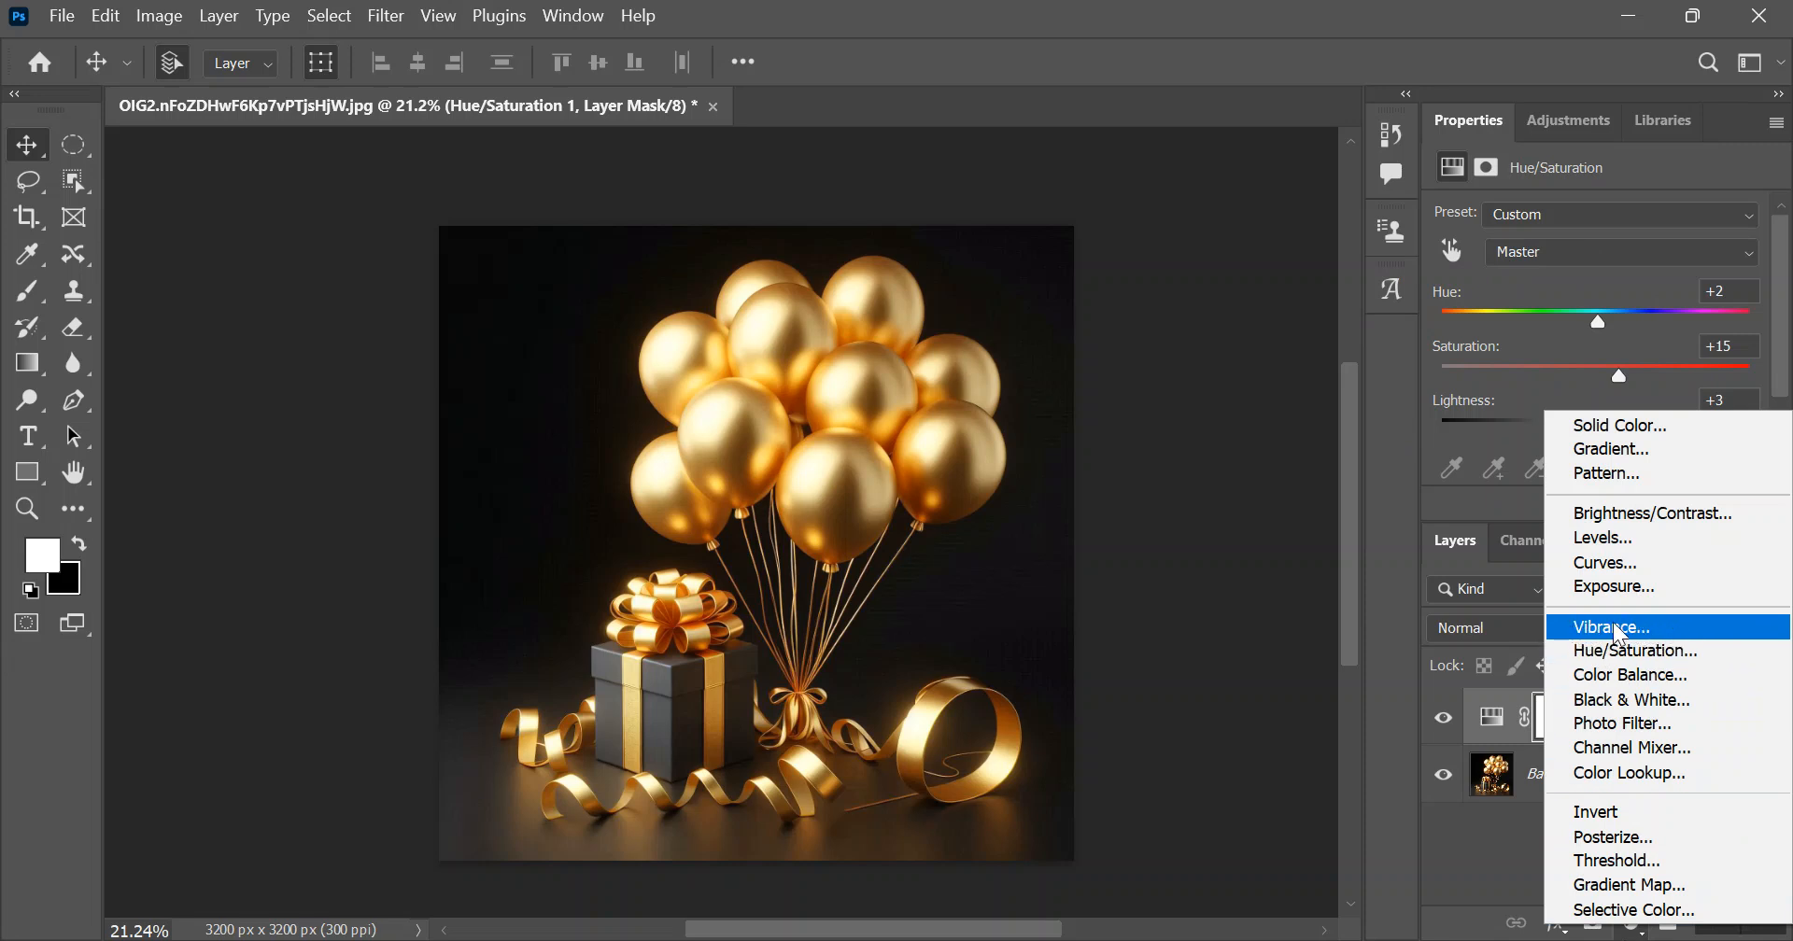
pyautogui.click(1678, 625)
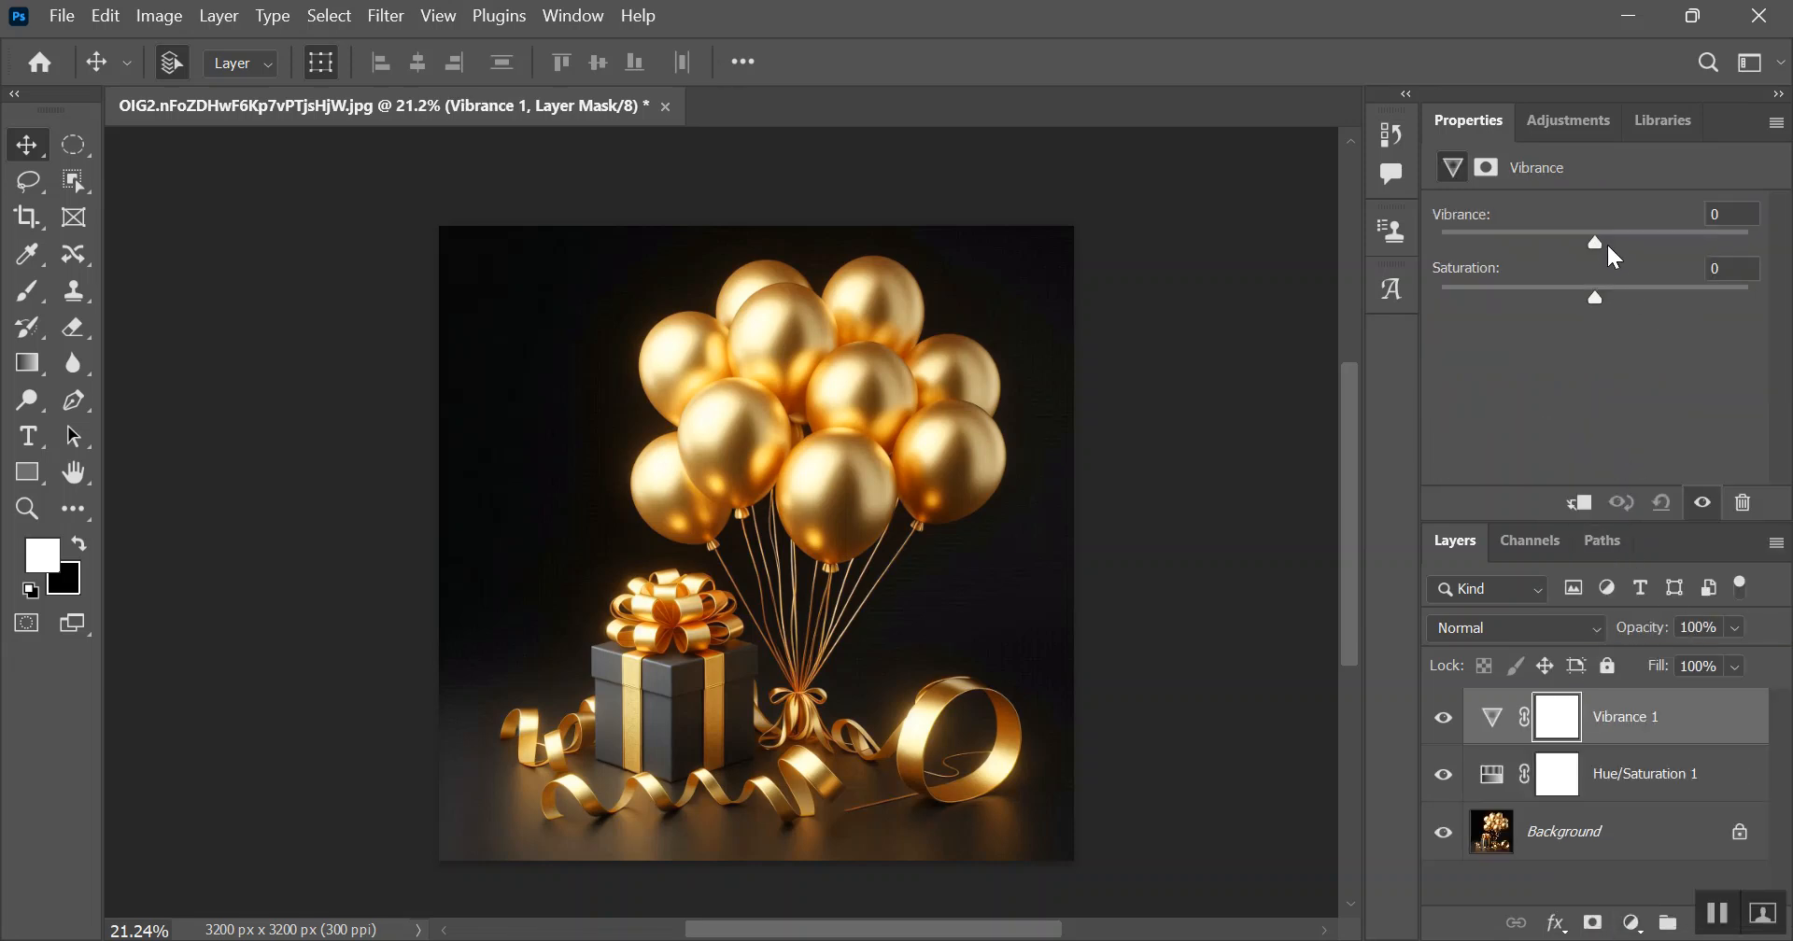
pyautogui.moveTo(1597, 240); pyautogui.dragTo(1597, 240)
pyautogui.moveTo(1733, 242); pyautogui.dragTo(1630, 237)
pyautogui.moveTo(1628, 244)
pyautogui.mouseDown()
pyautogui.moveTo(1546, 237)
pyautogui.moveTo(1639, 238)
pyautogui.mouseUp()
pyautogui.moveTo(1596, 300)
pyautogui.mouseDown()
pyautogui.moveTo(1464, 313)
pyautogui.moveTo(1753, 315)
pyautogui.moveTo(1602, 323)
pyautogui.mouseUp()
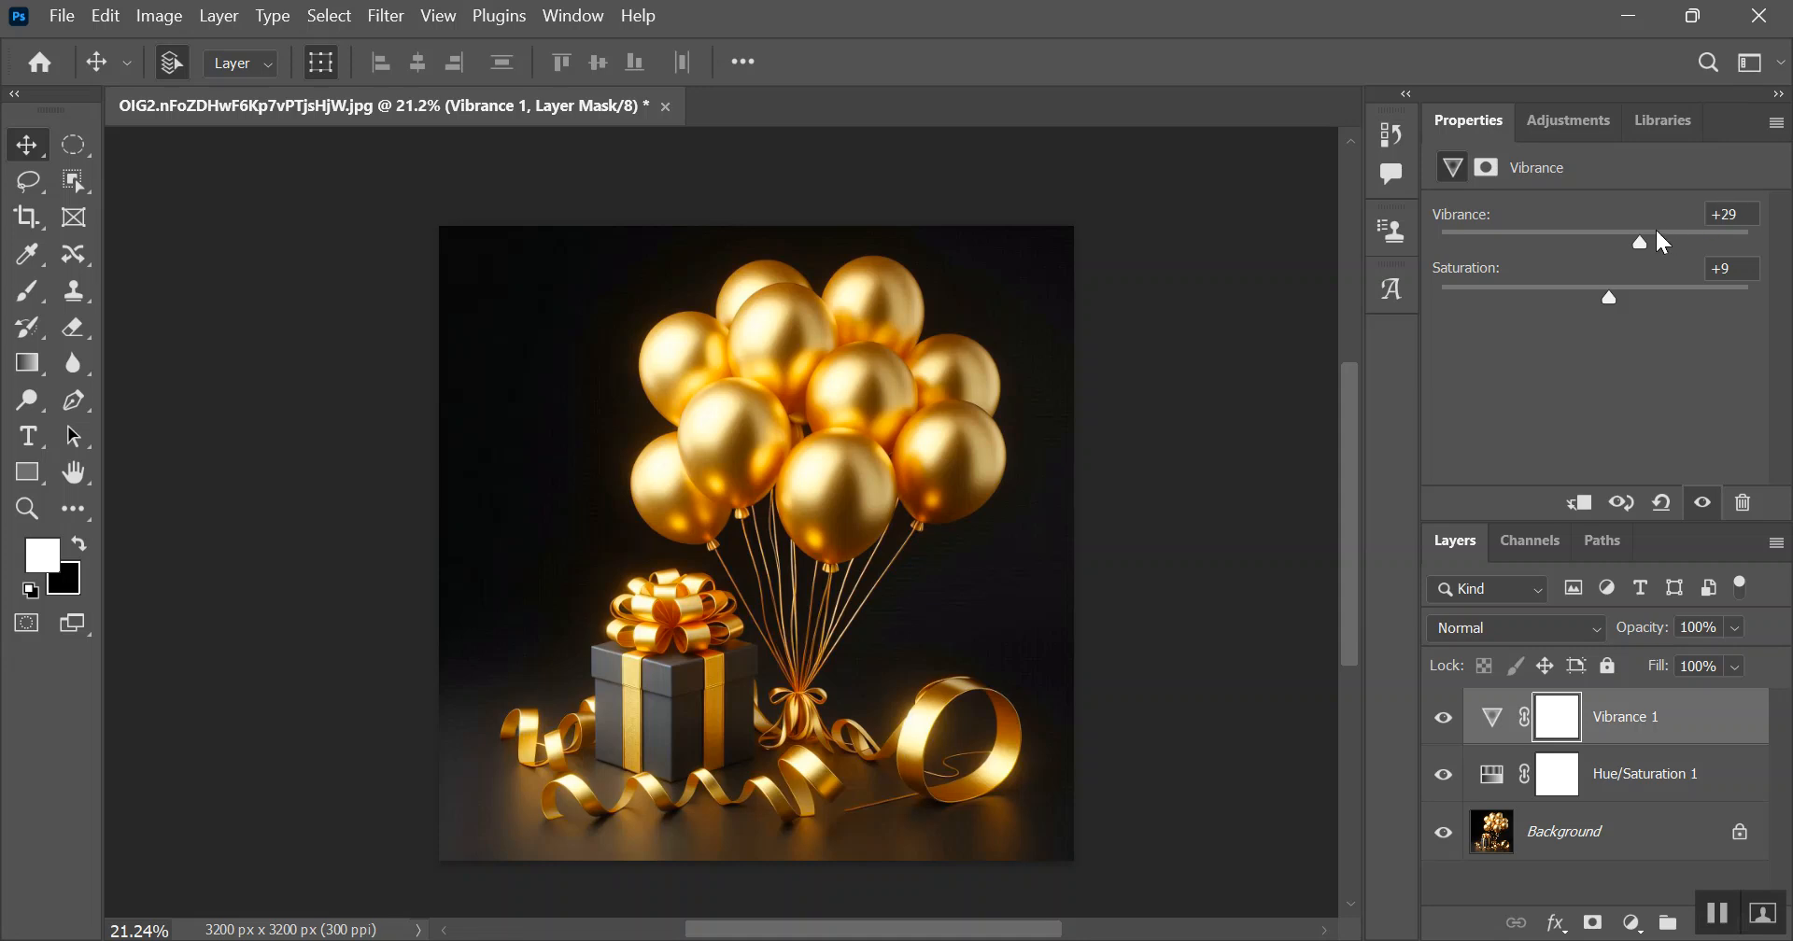
pyautogui.moveTo(1639, 241); pyautogui.dragTo(1628, 241)
# Step: Add an Exposure adjustment layer above the Vibrance layer and set Exposure to +0.05
pyautogui.click(1632, 922)
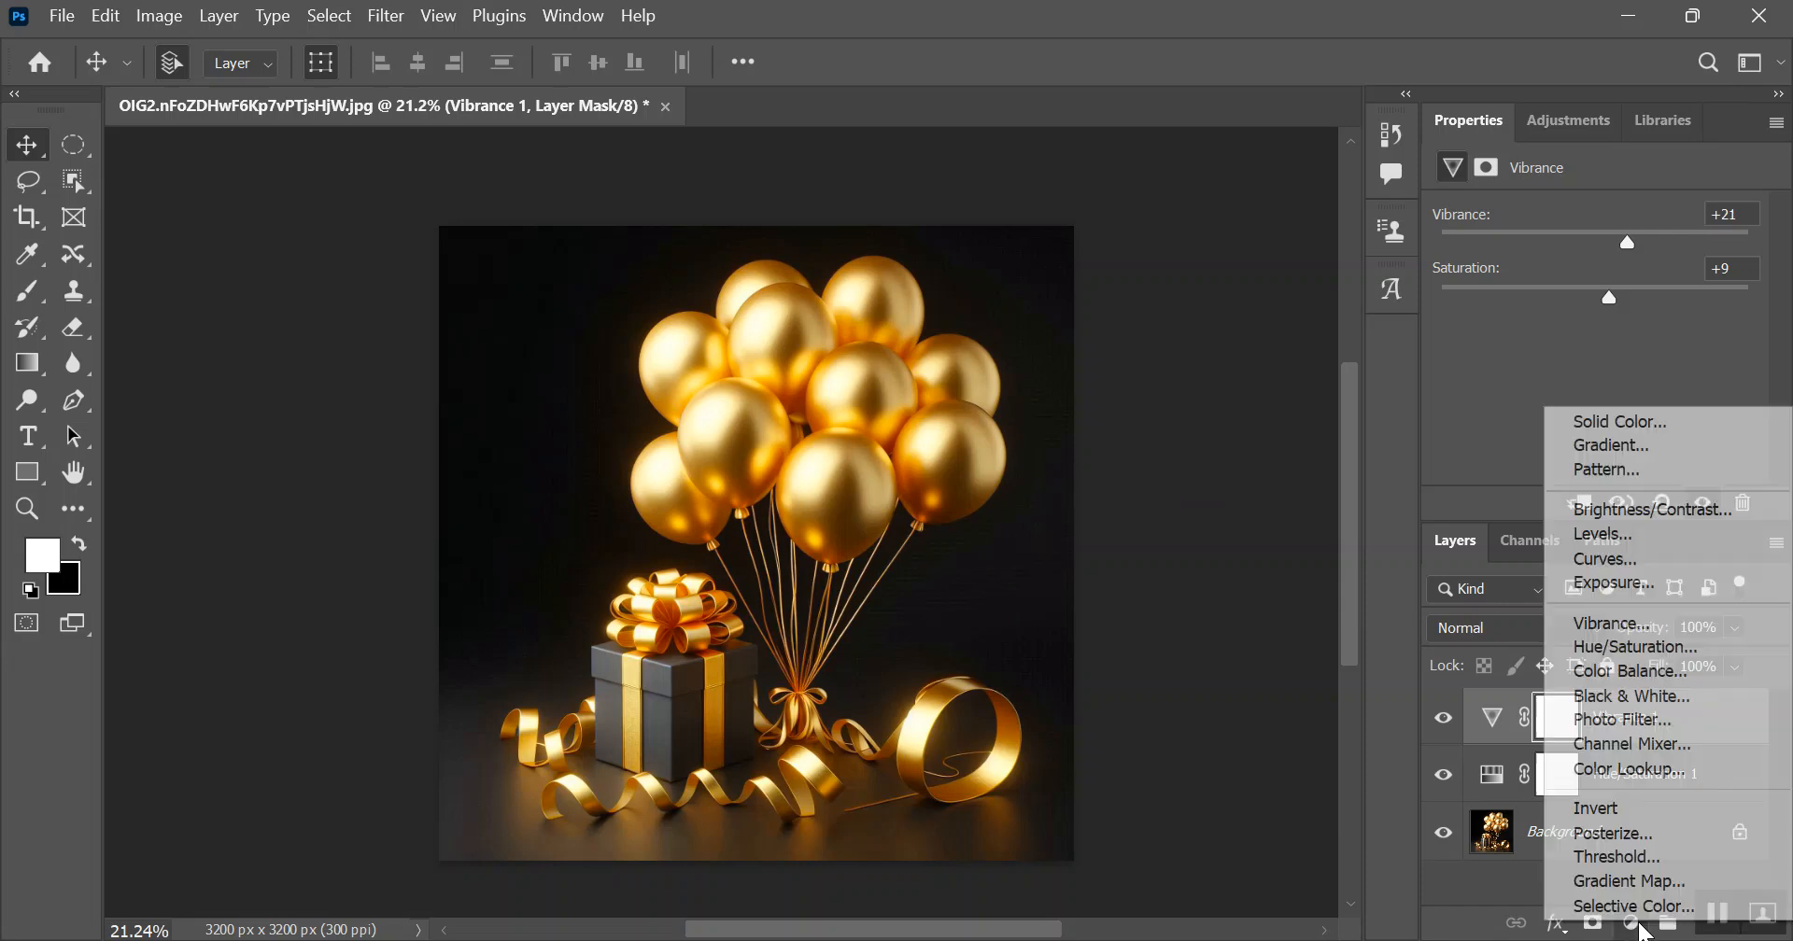
pyautogui.click(1629, 588)
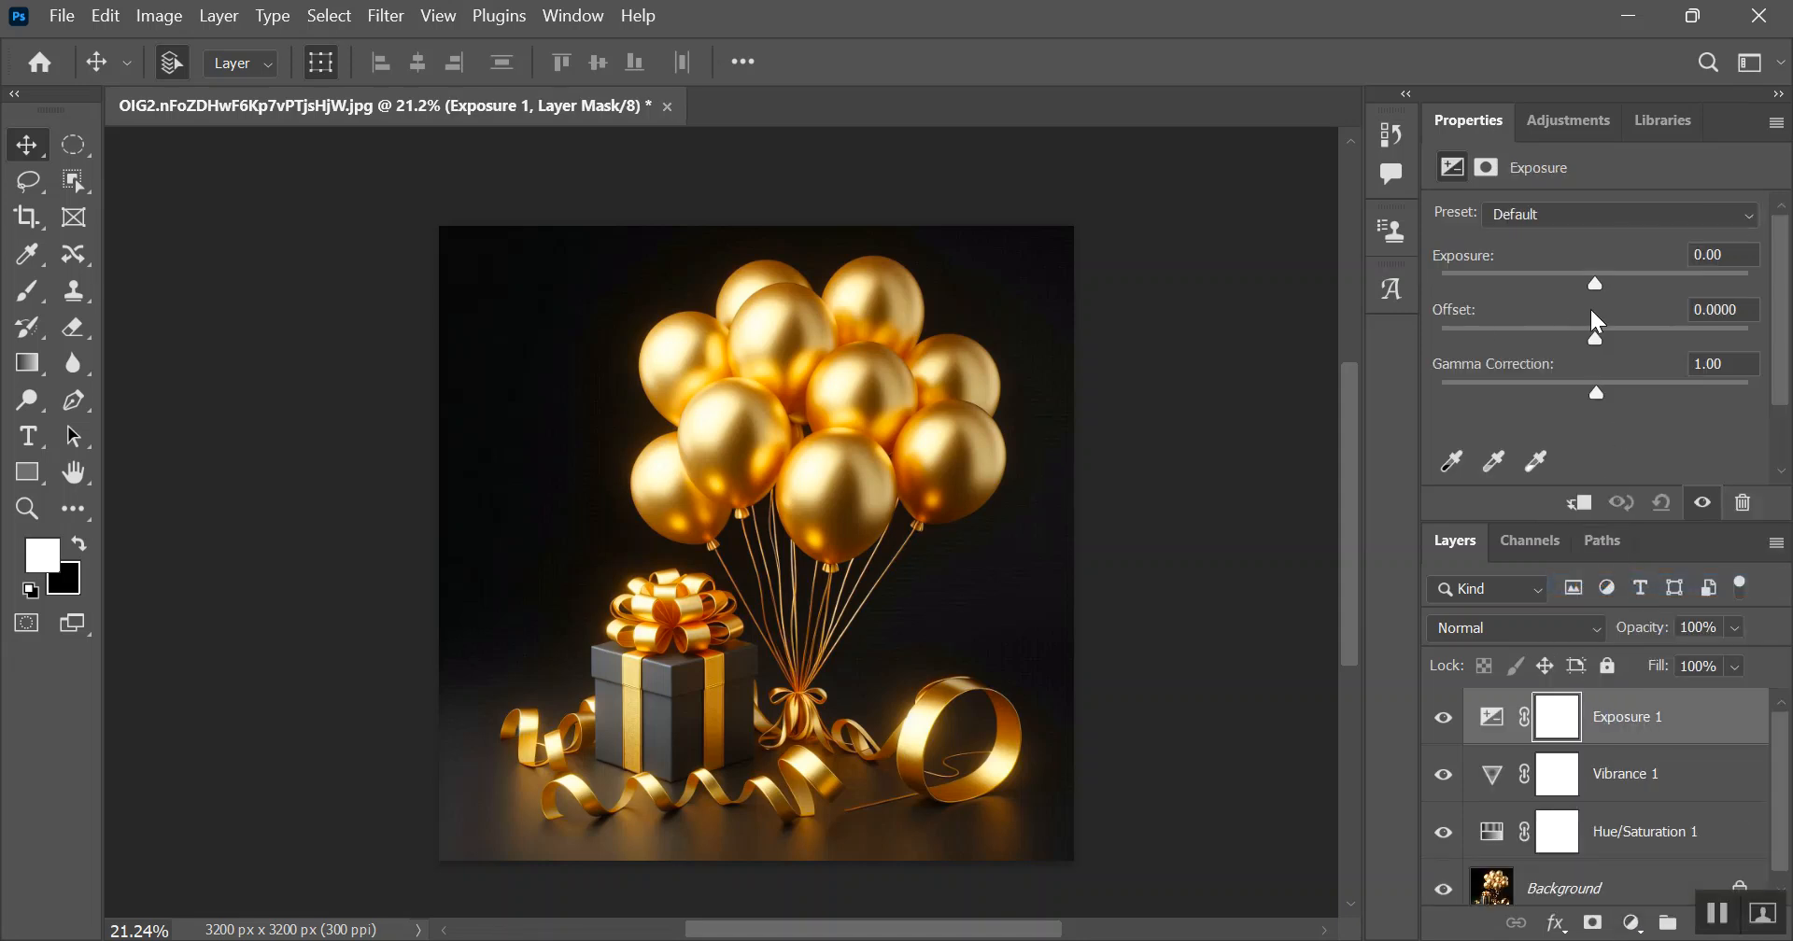
pyautogui.moveTo(1596, 288)
pyautogui.mouseDown()
pyautogui.moveTo(1461, 288)
pyautogui.moveTo(1660, 293)
pyautogui.moveTo(1753, 318)
pyautogui.moveTo(1598, 304)
pyautogui.mouseUp()
pyautogui.click(1712, 254)
pyautogui.write('0.05')
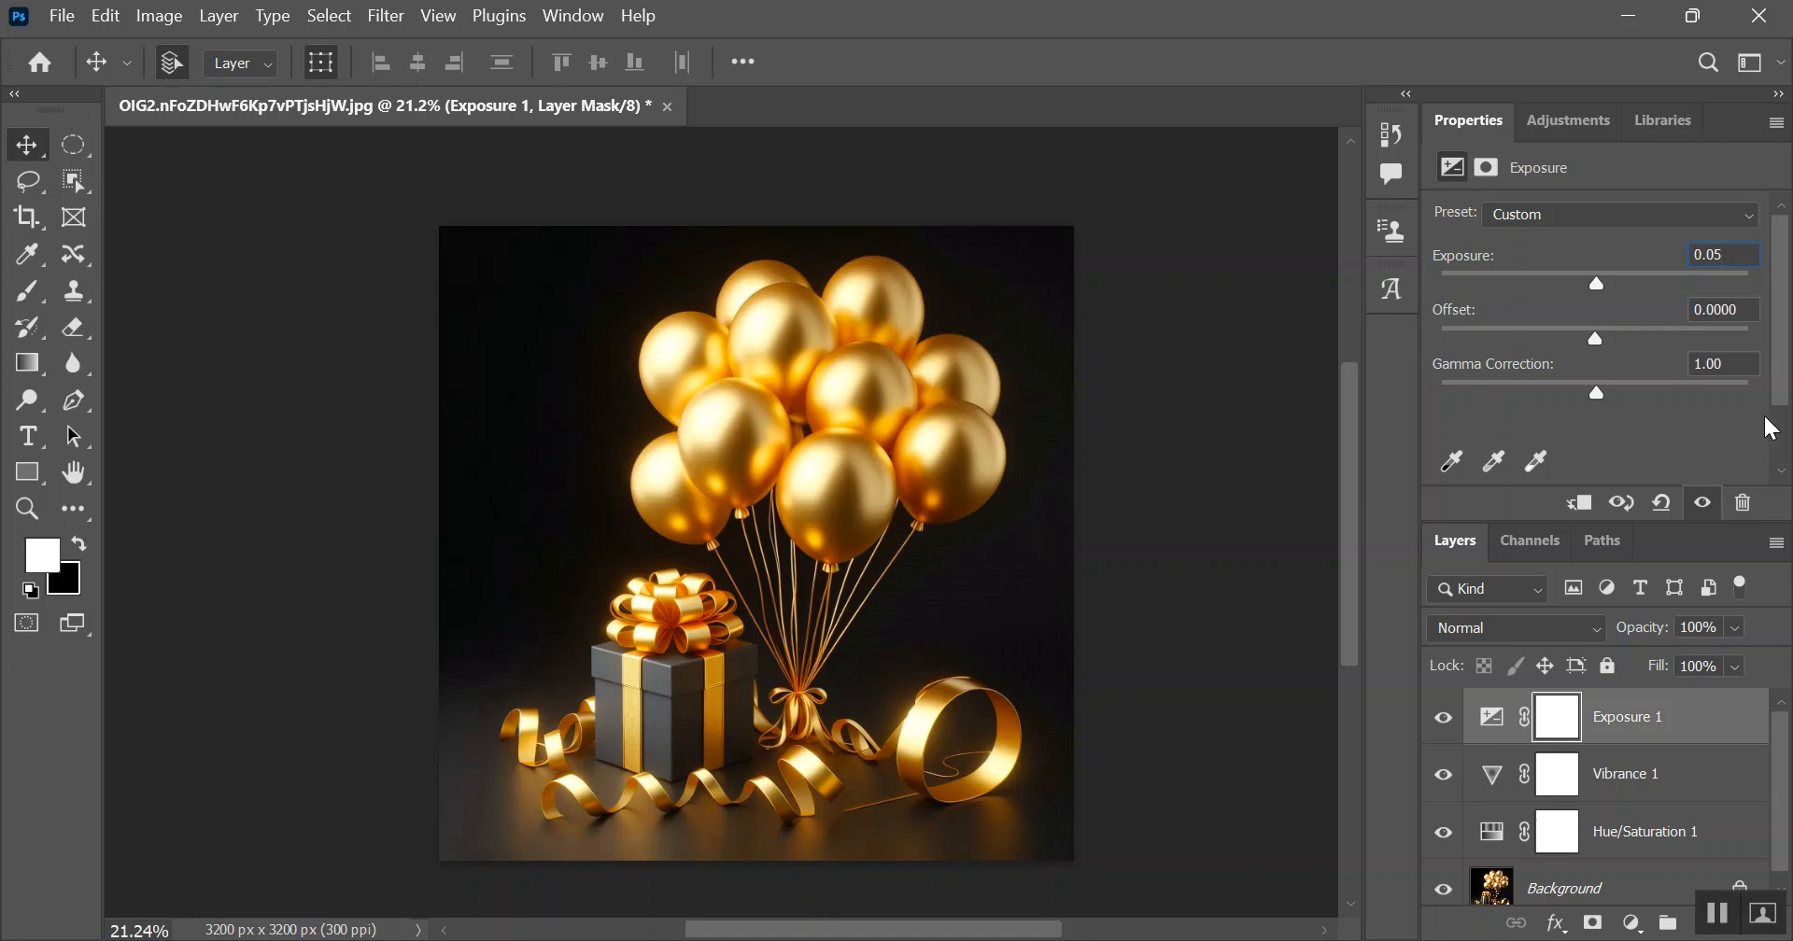
pyautogui.press('Return')
# Step: Try an Offset of +0.1409 and a Gamma Correction of 0.17 on the Exposure layer, undoing each change
pyautogui.moveTo(1595, 338); pyautogui.dragTo(1639, 348)
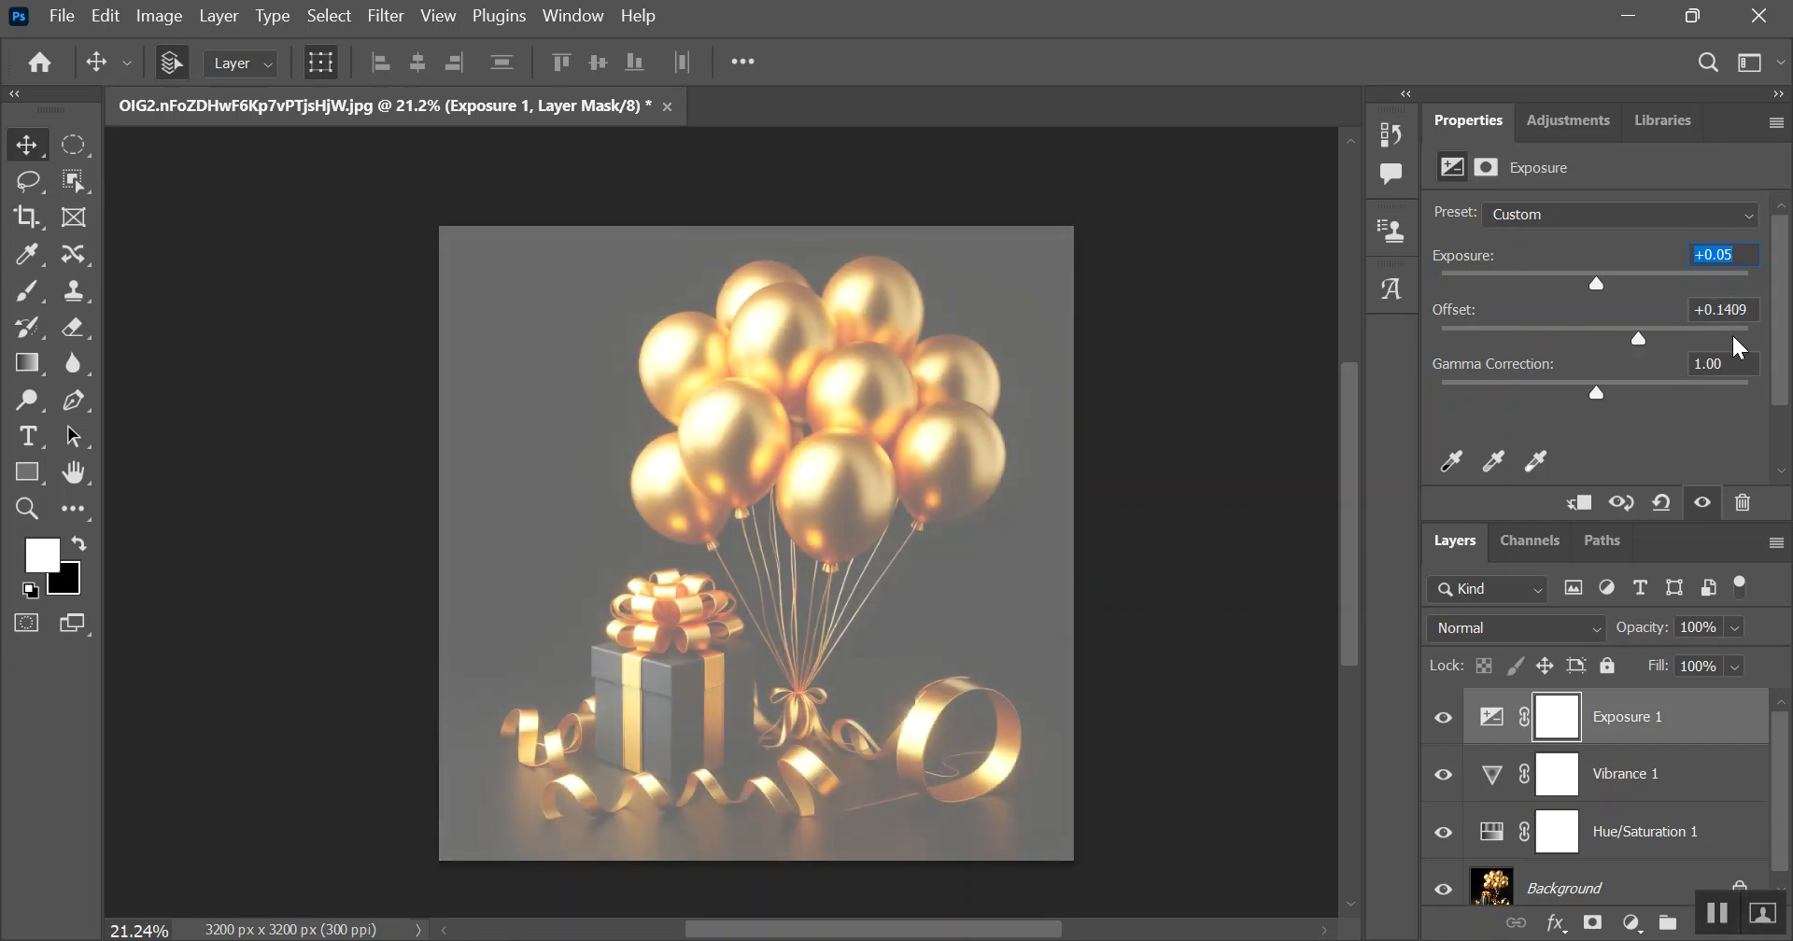
pyautogui.hotkey('ctrl', 'z')
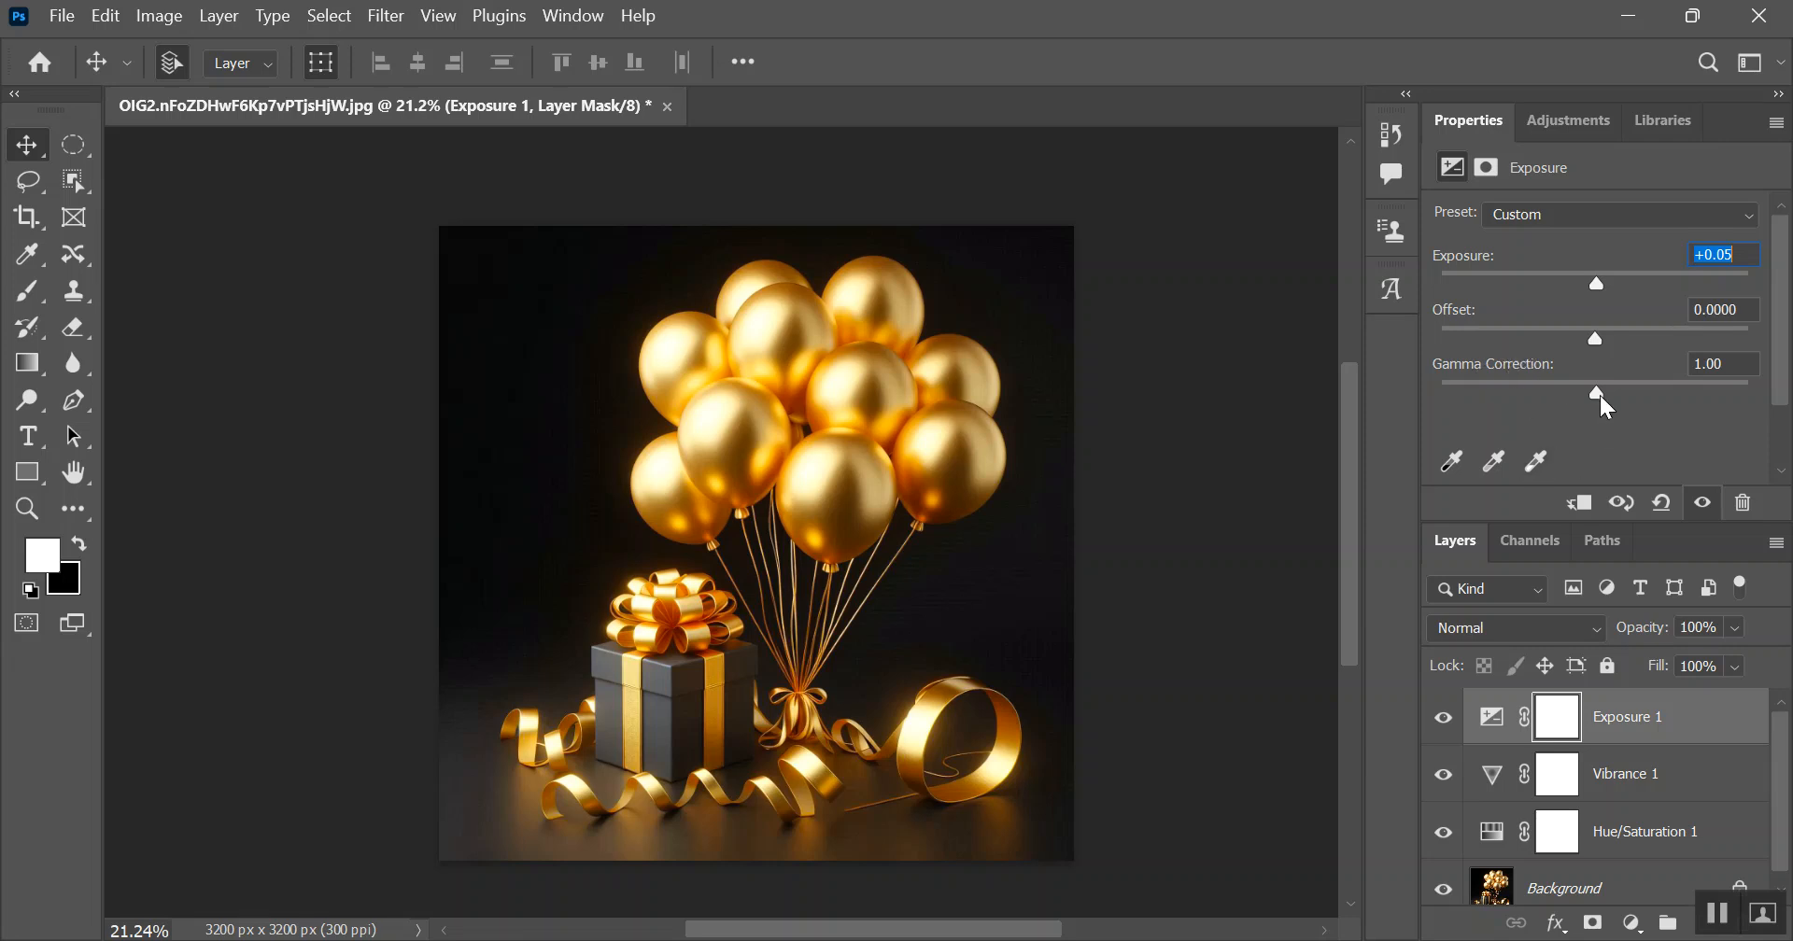
pyautogui.moveTo(1598, 394); pyautogui.dragTo(1716, 395)
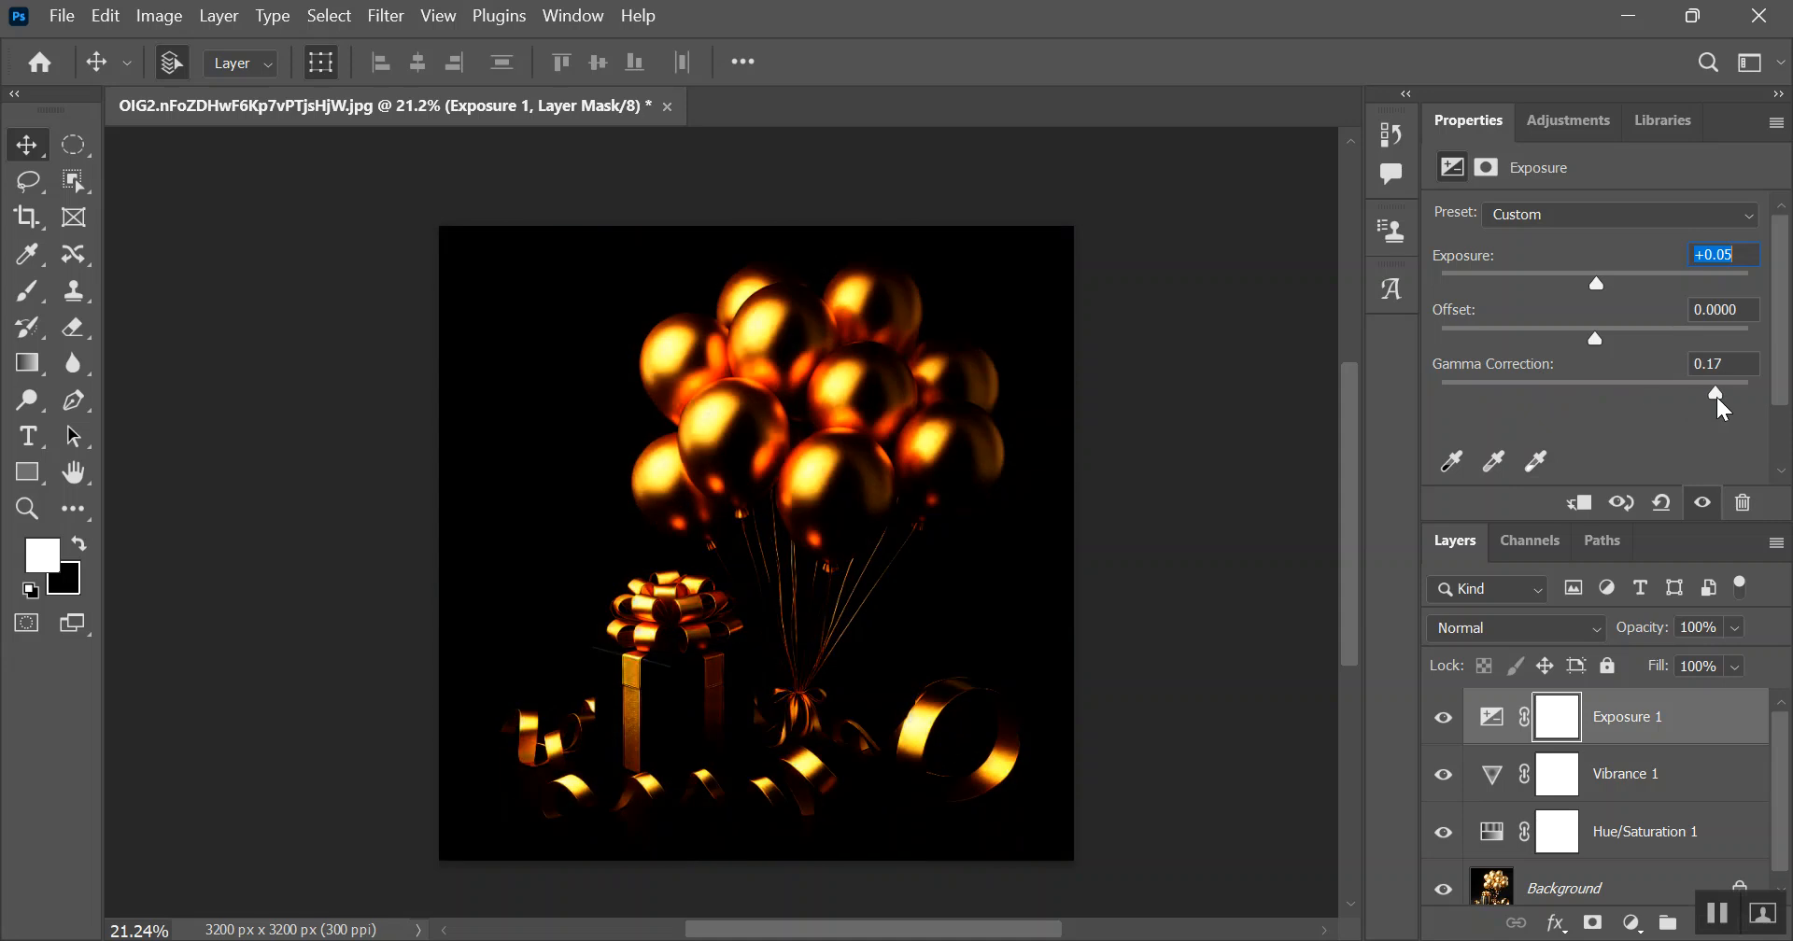
pyautogui.hotkey('ctrl', 'z')
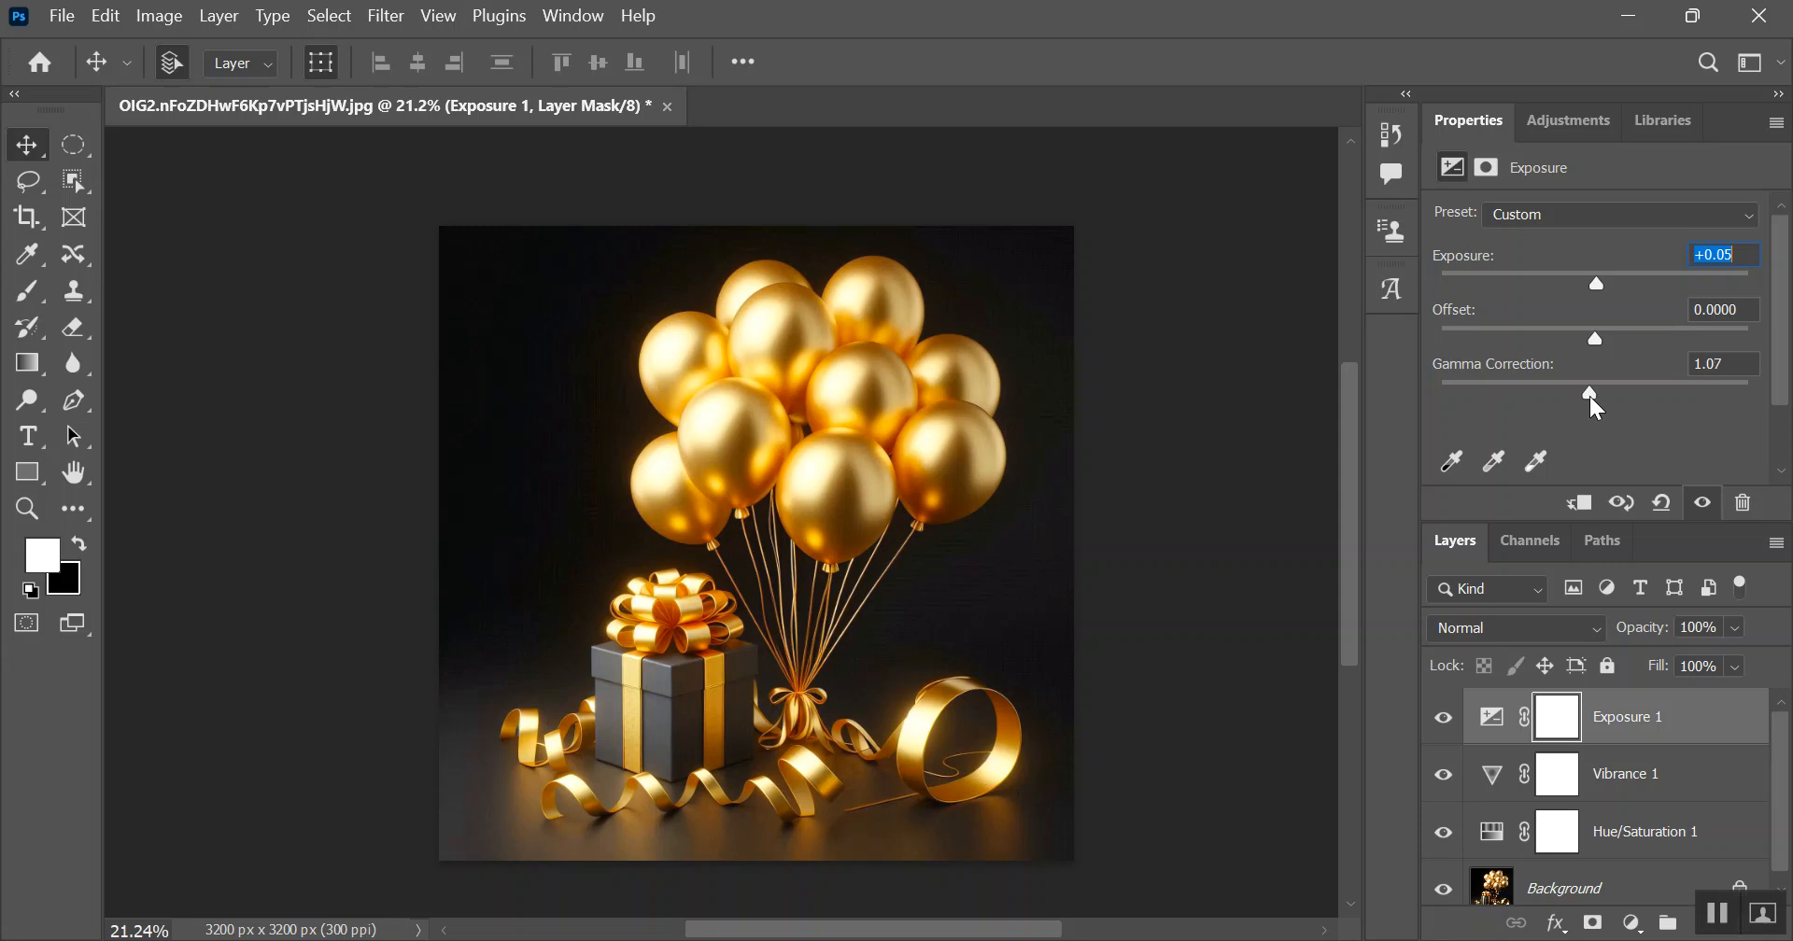
# Step: Set the Exposure layer's Gamma Correction to 1.04
pyautogui.moveTo(1596, 395); pyautogui.dragTo(1591, 395)
pyautogui.moveTo(1715, 363); pyautogui.dragTo(1738, 363)
pyautogui.write('4')
pyautogui.press('Return')
pyautogui.moveTo(1595, 390)
pyautogui.mouseDown()
pyautogui.moveTo(1576, 388)
pyautogui.moveTo(1688, 389)
pyautogui.moveTo(1593, 390)
pyautogui.mouseUp()
pyautogui.moveTo(1719, 364); pyautogui.dragTo(1759, 367)
pyautogui.write('4')
pyautogui.press('Return')
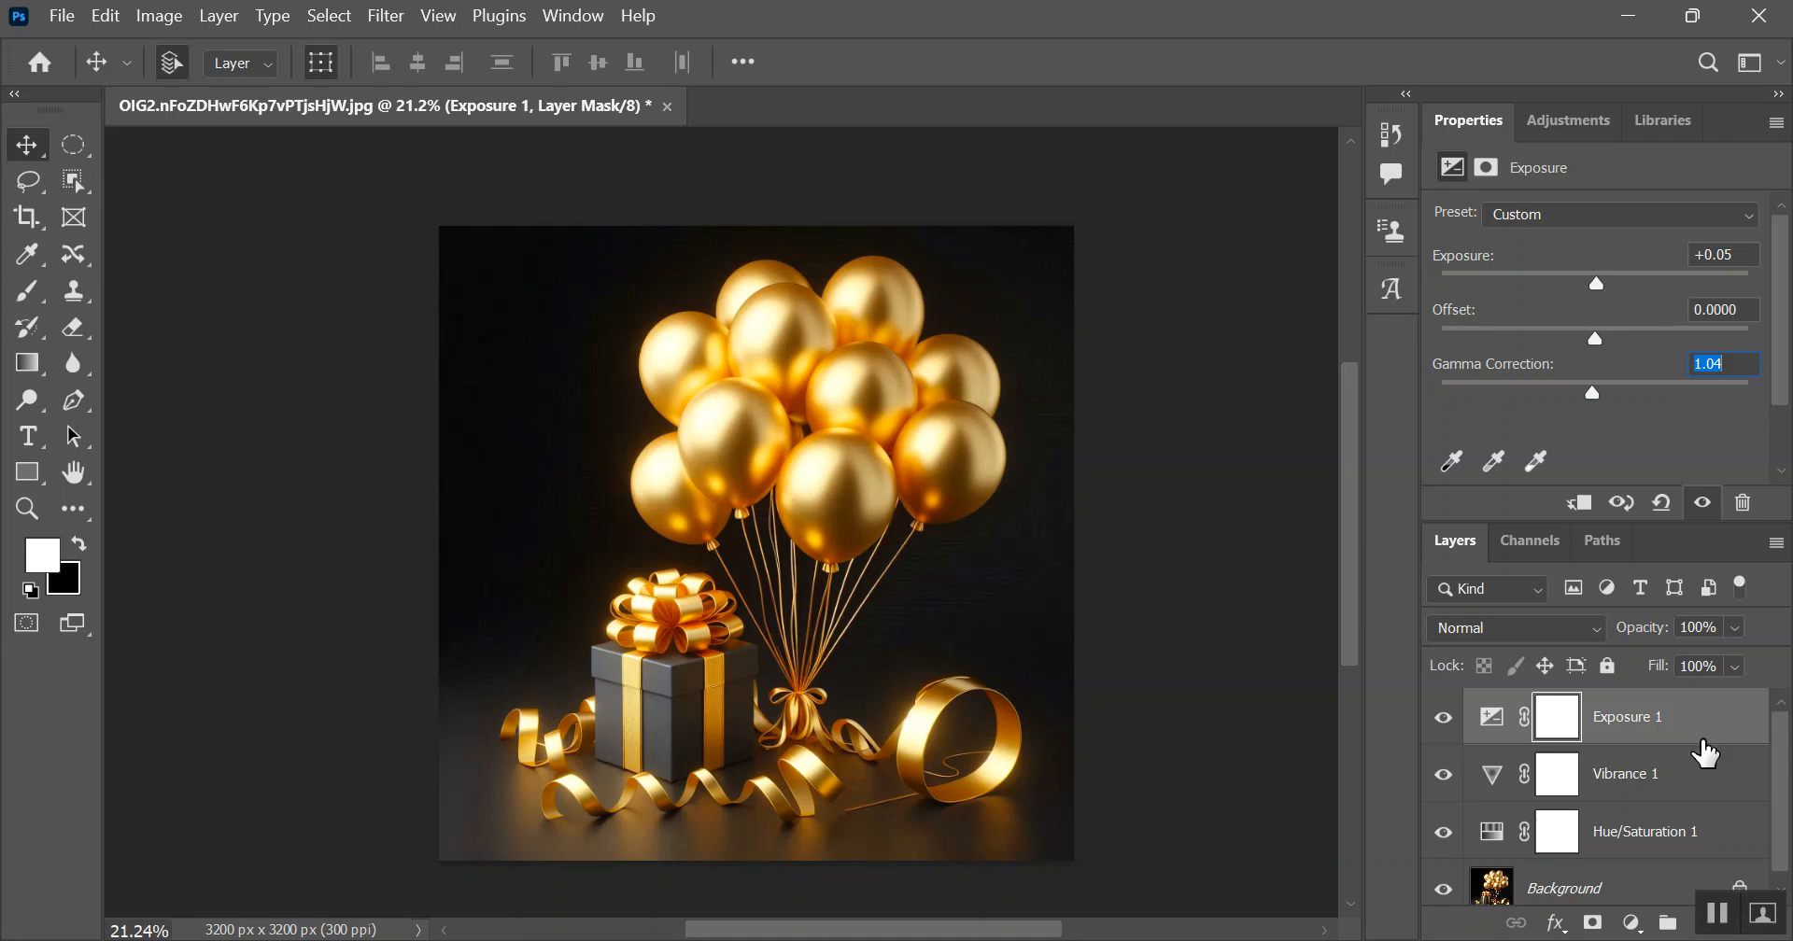
# Step: Add a Color Balance adjustment layer with midtones at -3 Cyan/Red, +2 Magenta/Green and -2 Yellow/Blue
pyautogui.click(1633, 924)
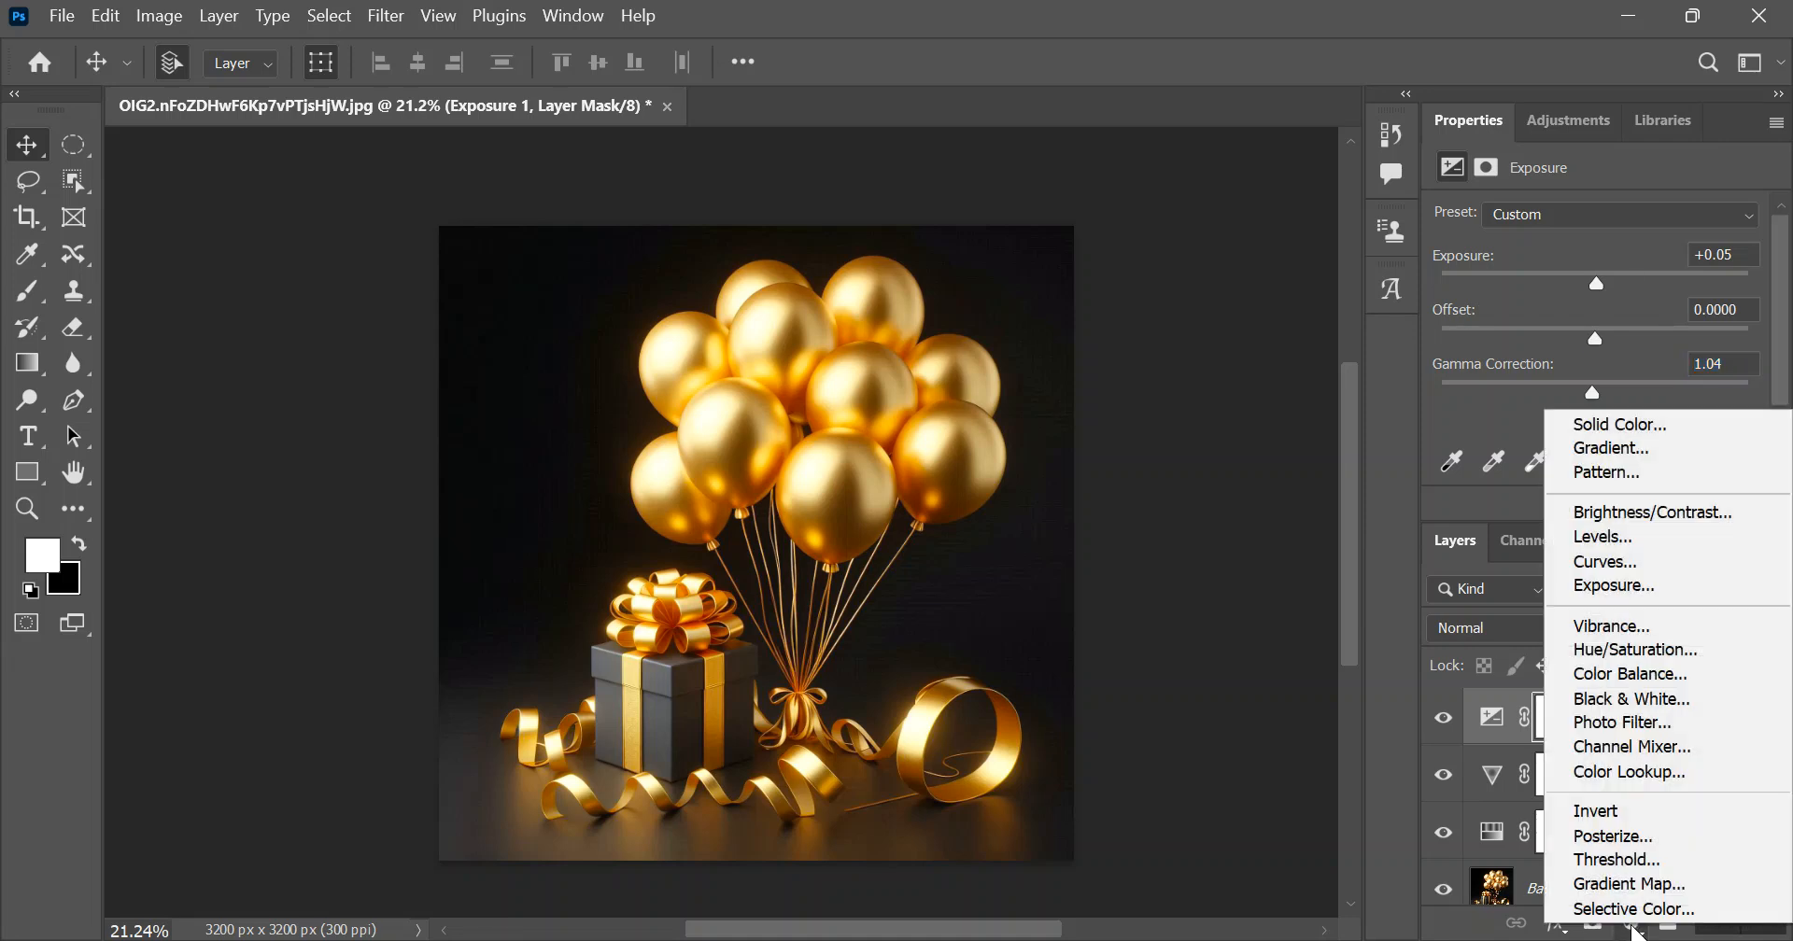
pyautogui.click(1599, 676)
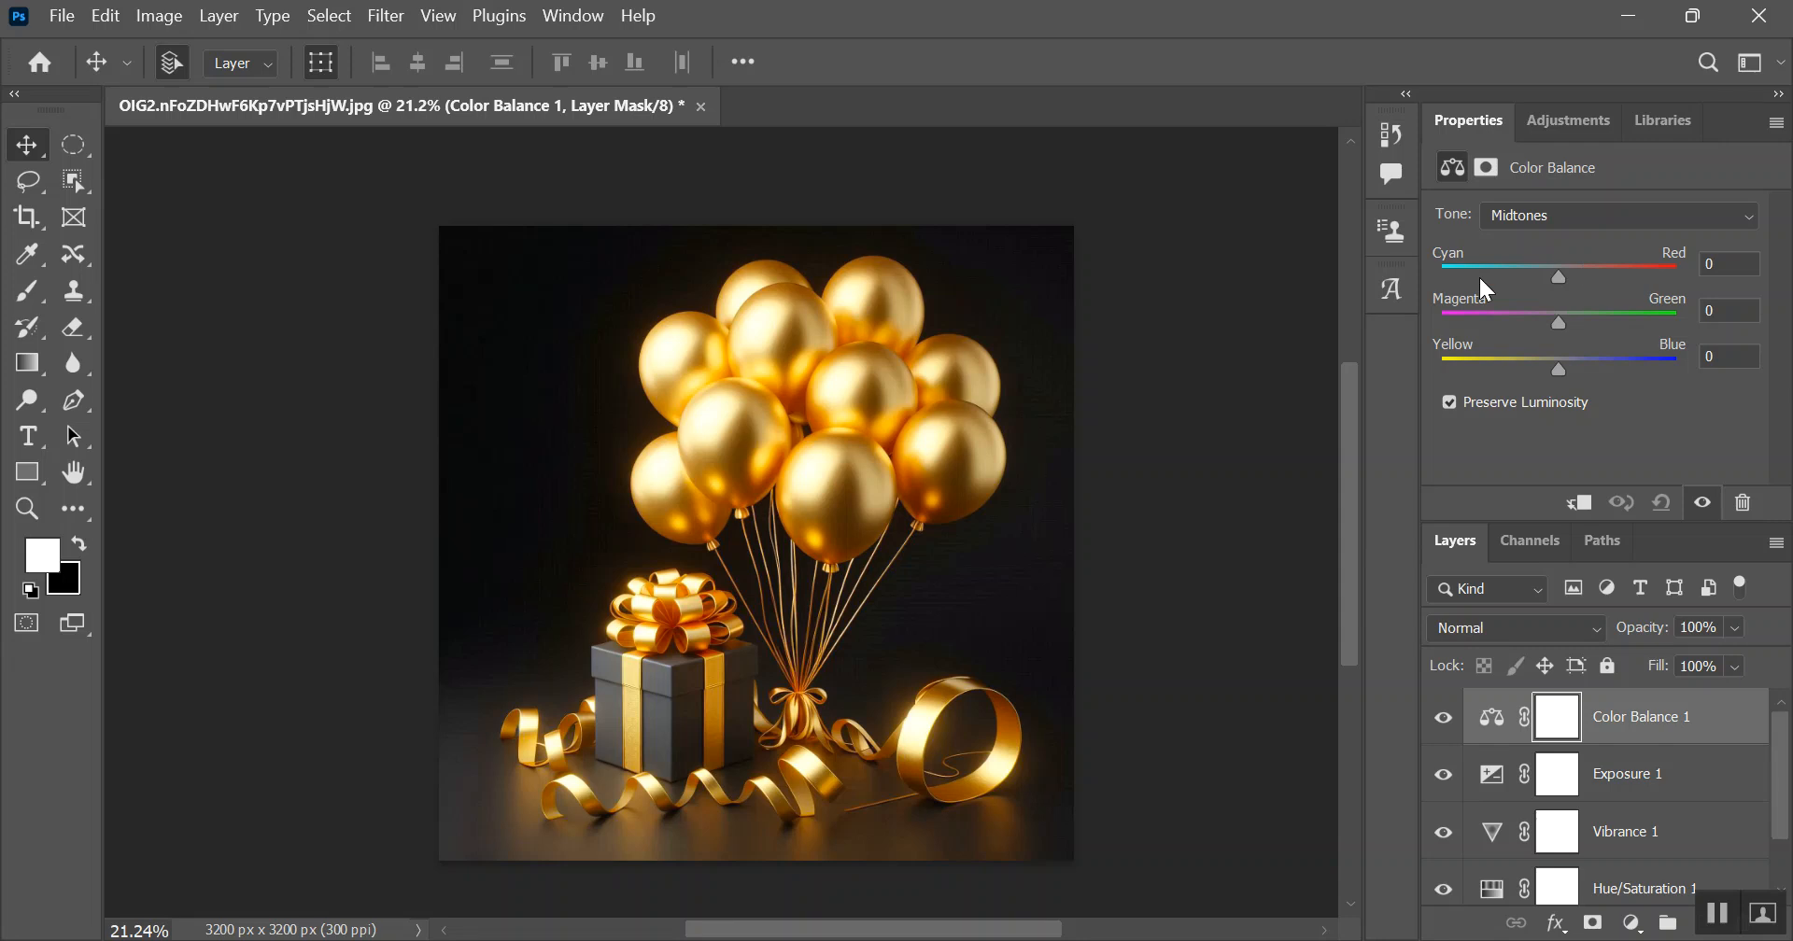
pyautogui.moveTo(1561, 275)
pyautogui.mouseDown()
pyautogui.moveTo(1453, 282)
pyautogui.moveTo(1695, 276)
pyautogui.moveTo(1559, 270)
pyautogui.mouseUp()
pyautogui.moveTo(1560, 272); pyautogui.dragTo(1553, 278)
pyautogui.moveTo(1730, 311); pyautogui.dragTo(1415, 285)
pyautogui.write('2')
pyautogui.press('Return')
pyautogui.moveTo(1561, 366)
pyautogui.mouseDown()
pyautogui.moveTo(1475, 372)
pyautogui.moveTo(1667, 386)
pyautogui.moveTo(1563, 381)
pyautogui.mouseUp()
pyautogui.moveTo(1561, 377); pyautogui.dragTo(1556, 377)
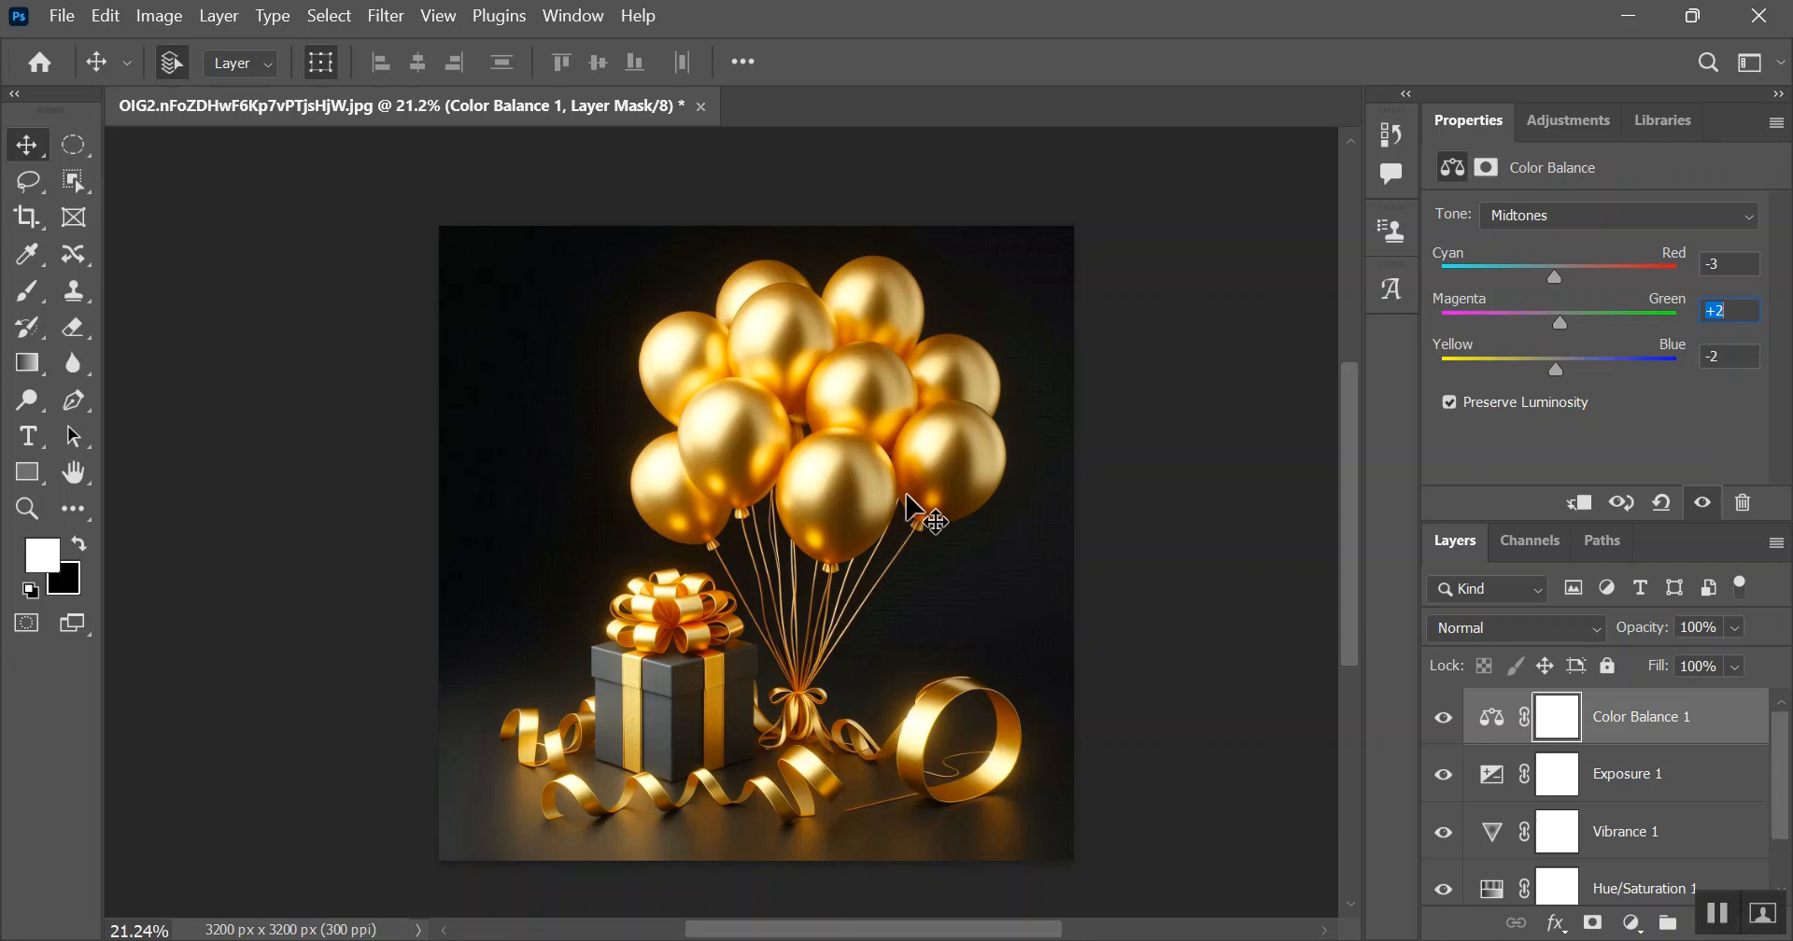
# Step: Review the stack of adjustment layers above the Background layer
pyautogui.scroll(-1, 1686, 746)
pyautogui.scroll(1, 1692, 805)
pyautogui.scroll(-1, 1692, 805)
pyautogui.scroll(1, 1679, 812)
pyautogui.scroll(-1, 1640, 737)
pyautogui.scroll(1, 1656, 811)
pyautogui.scroll(-1, 1660, 812)
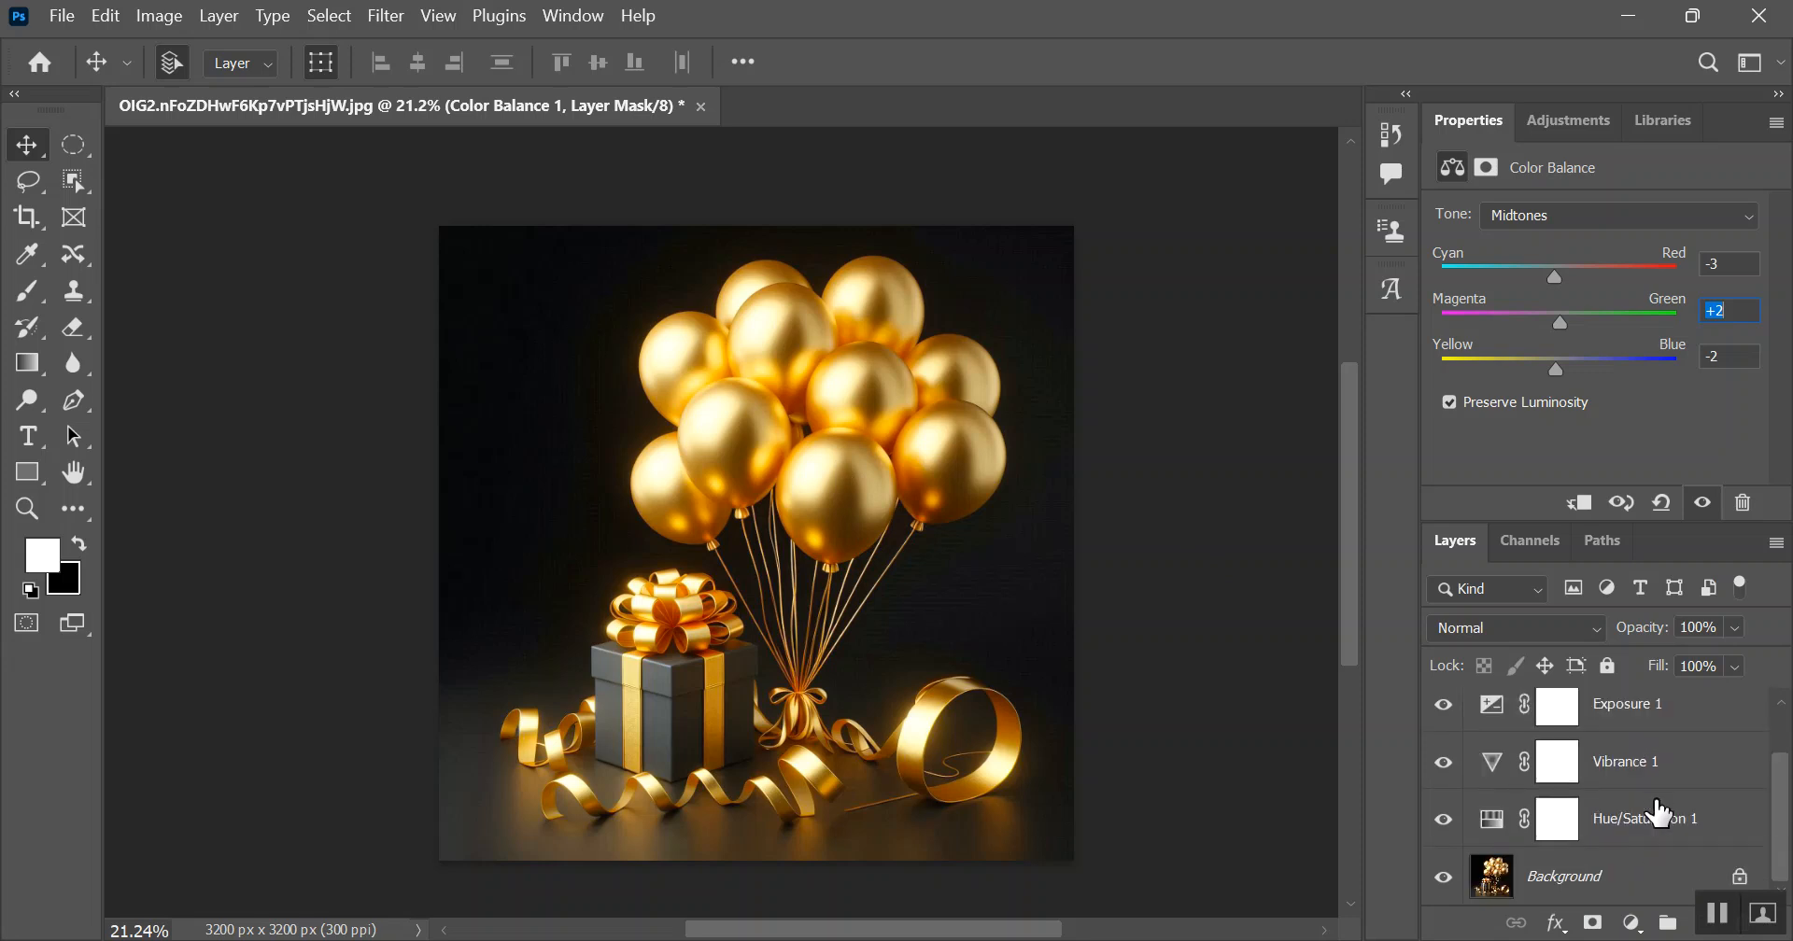
pyautogui.scroll(1, 1629, 820)
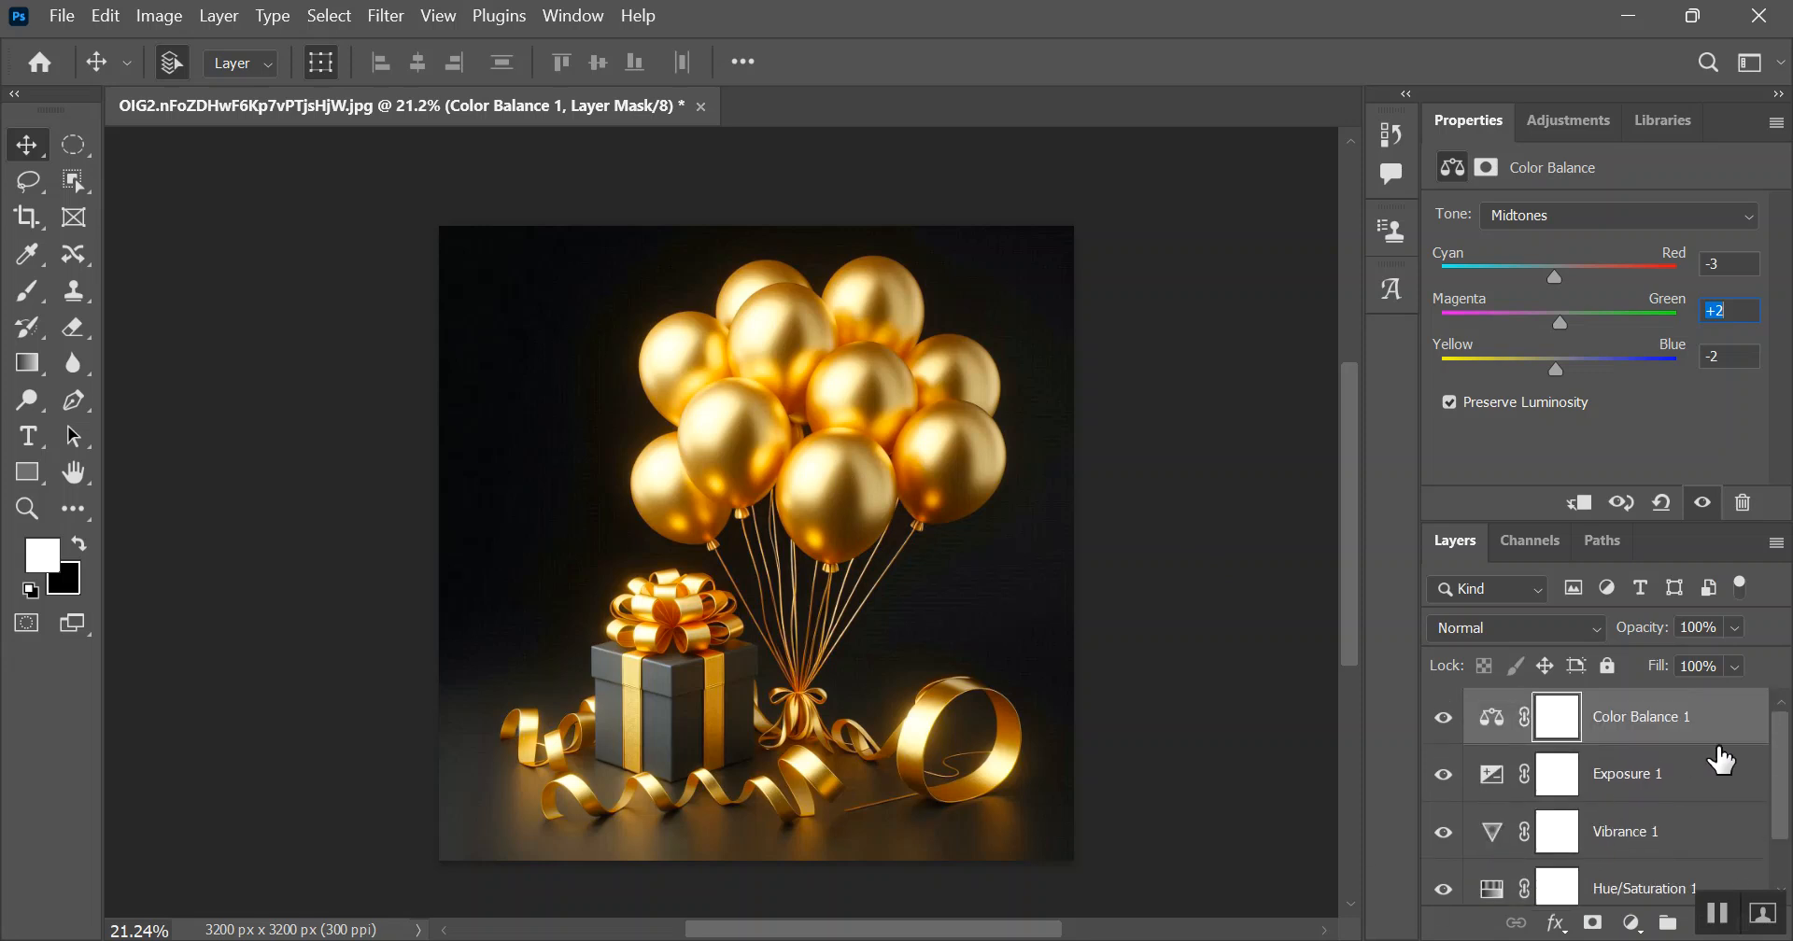
pyautogui.scroll(-1, 1647, 808)
pyautogui.scroll(1, 1648, 808)
pyautogui.scroll(-1, 1647, 809)
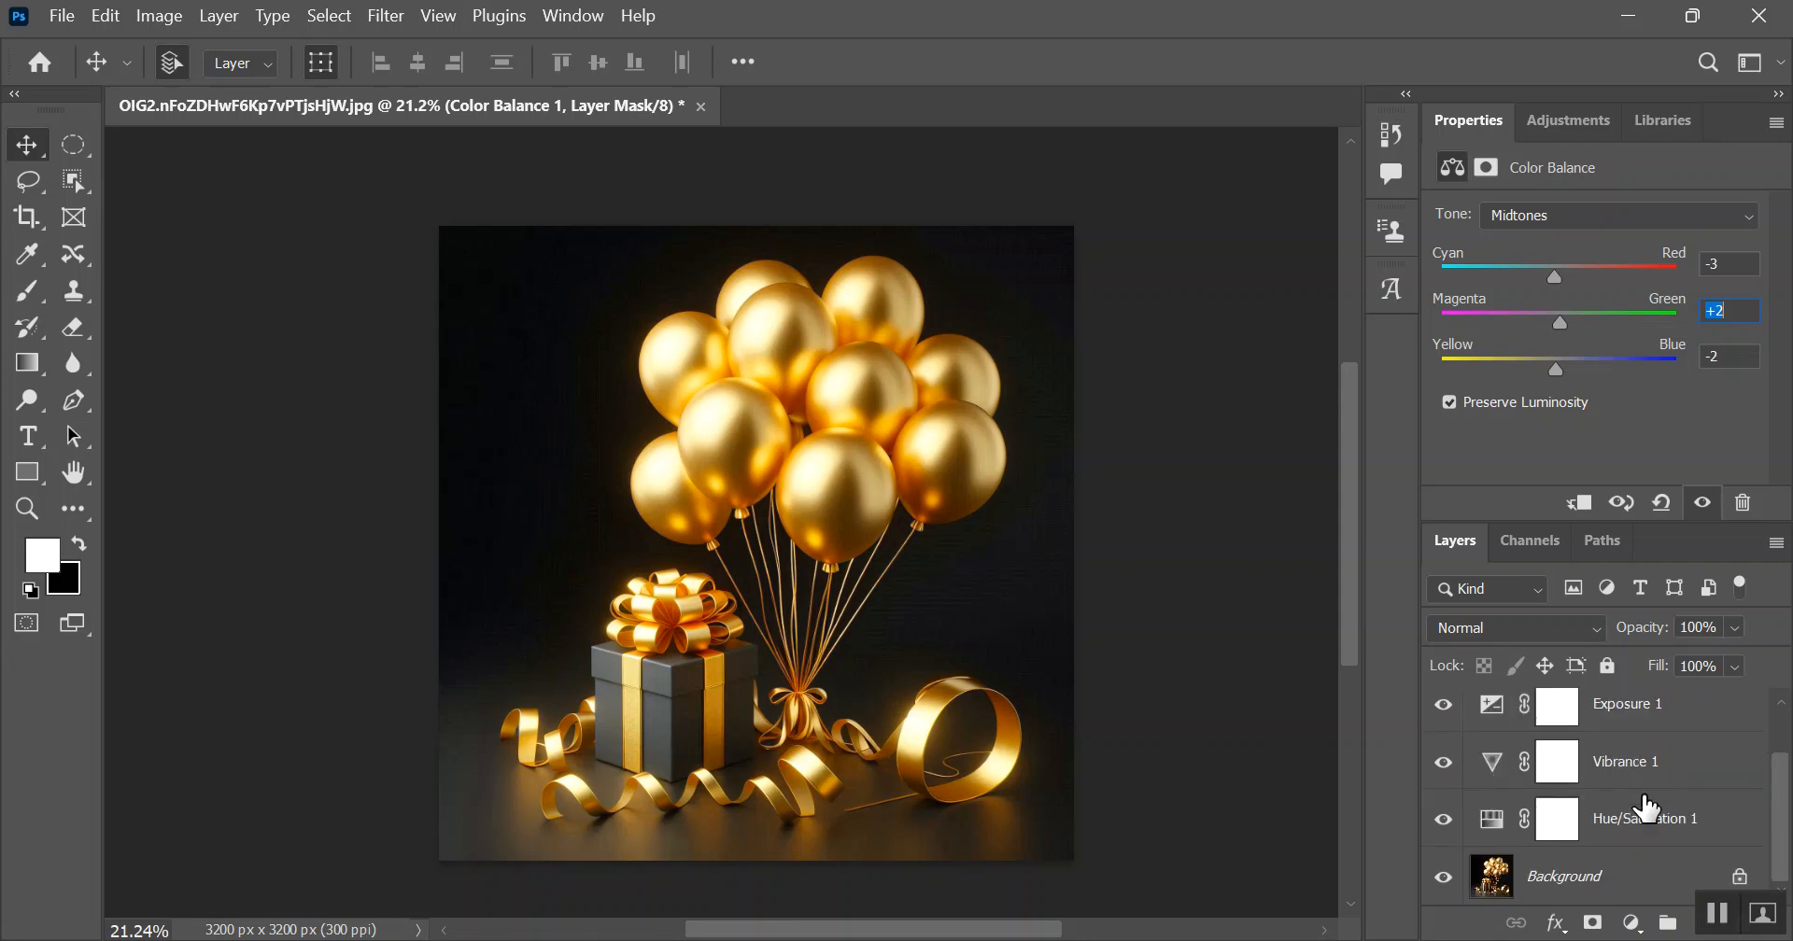
pyautogui.scroll(1, 1666, 836)
pyautogui.scroll(-1, 1583, 794)
pyautogui.scroll(1, 1718, 826)
pyautogui.scroll(-1, 1723, 831)
# Step: Hide all four adjustment layers and show them again to compare the image before and after correction
pyautogui.click(1444, 762)
pyautogui.click(1444, 705)
pyautogui.scroll(1, 1443, 701)
pyautogui.click(1443, 719)
pyautogui.scroll(-1, 1443, 803)
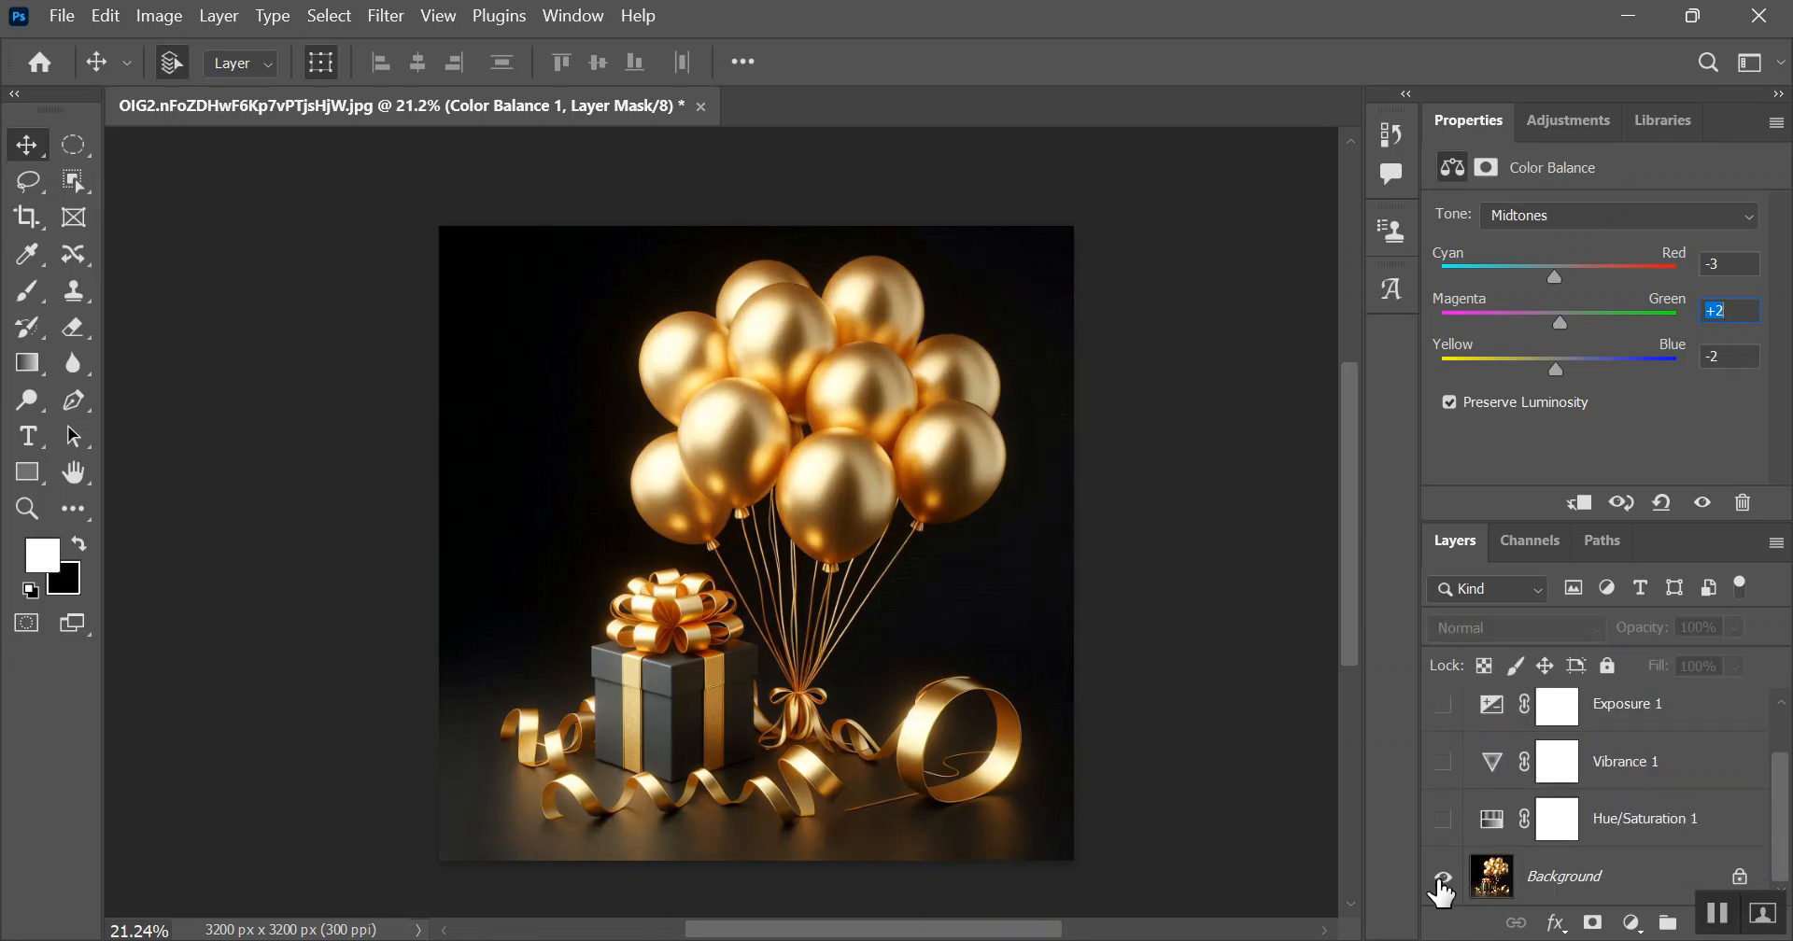
pyautogui.moveTo(1443, 819); pyautogui.dragTo(1452, 714)
pyautogui.scroll(1, 1531, 840)
pyautogui.click(1443, 717)
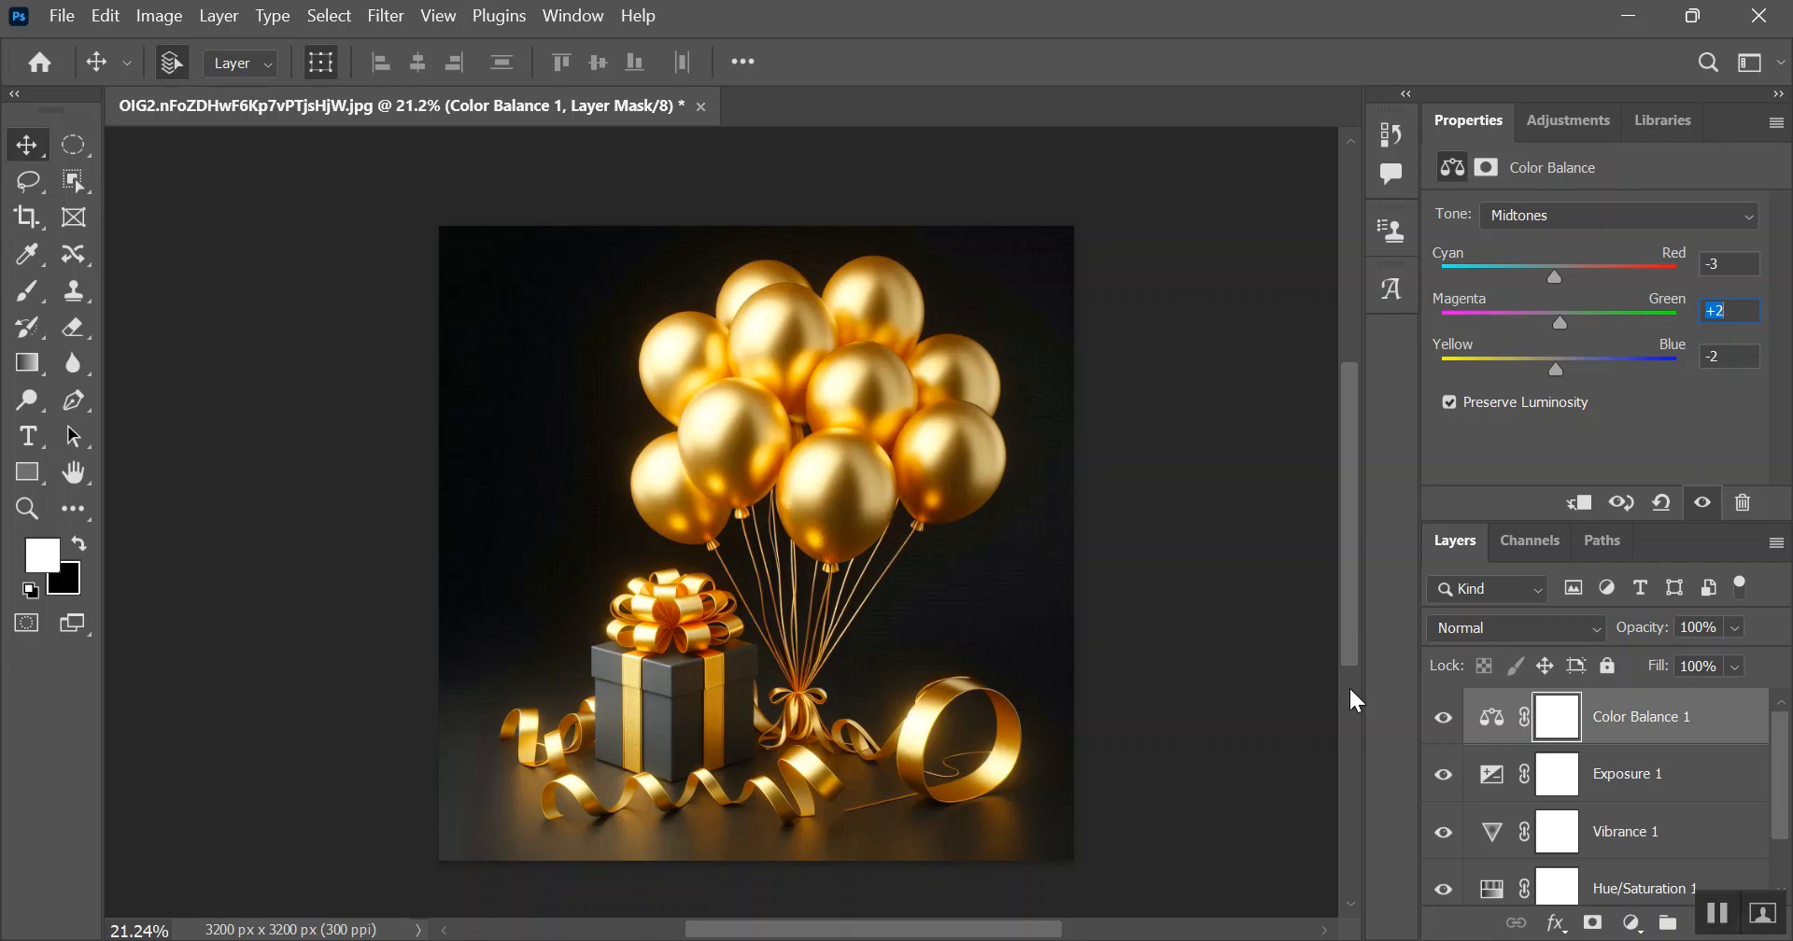
# Step: Switch to the original balloon JPG in the photo viewer and place its narrowed window beside the edited canvas for comparison
pyautogui.hotkey('alt', 'Tab')
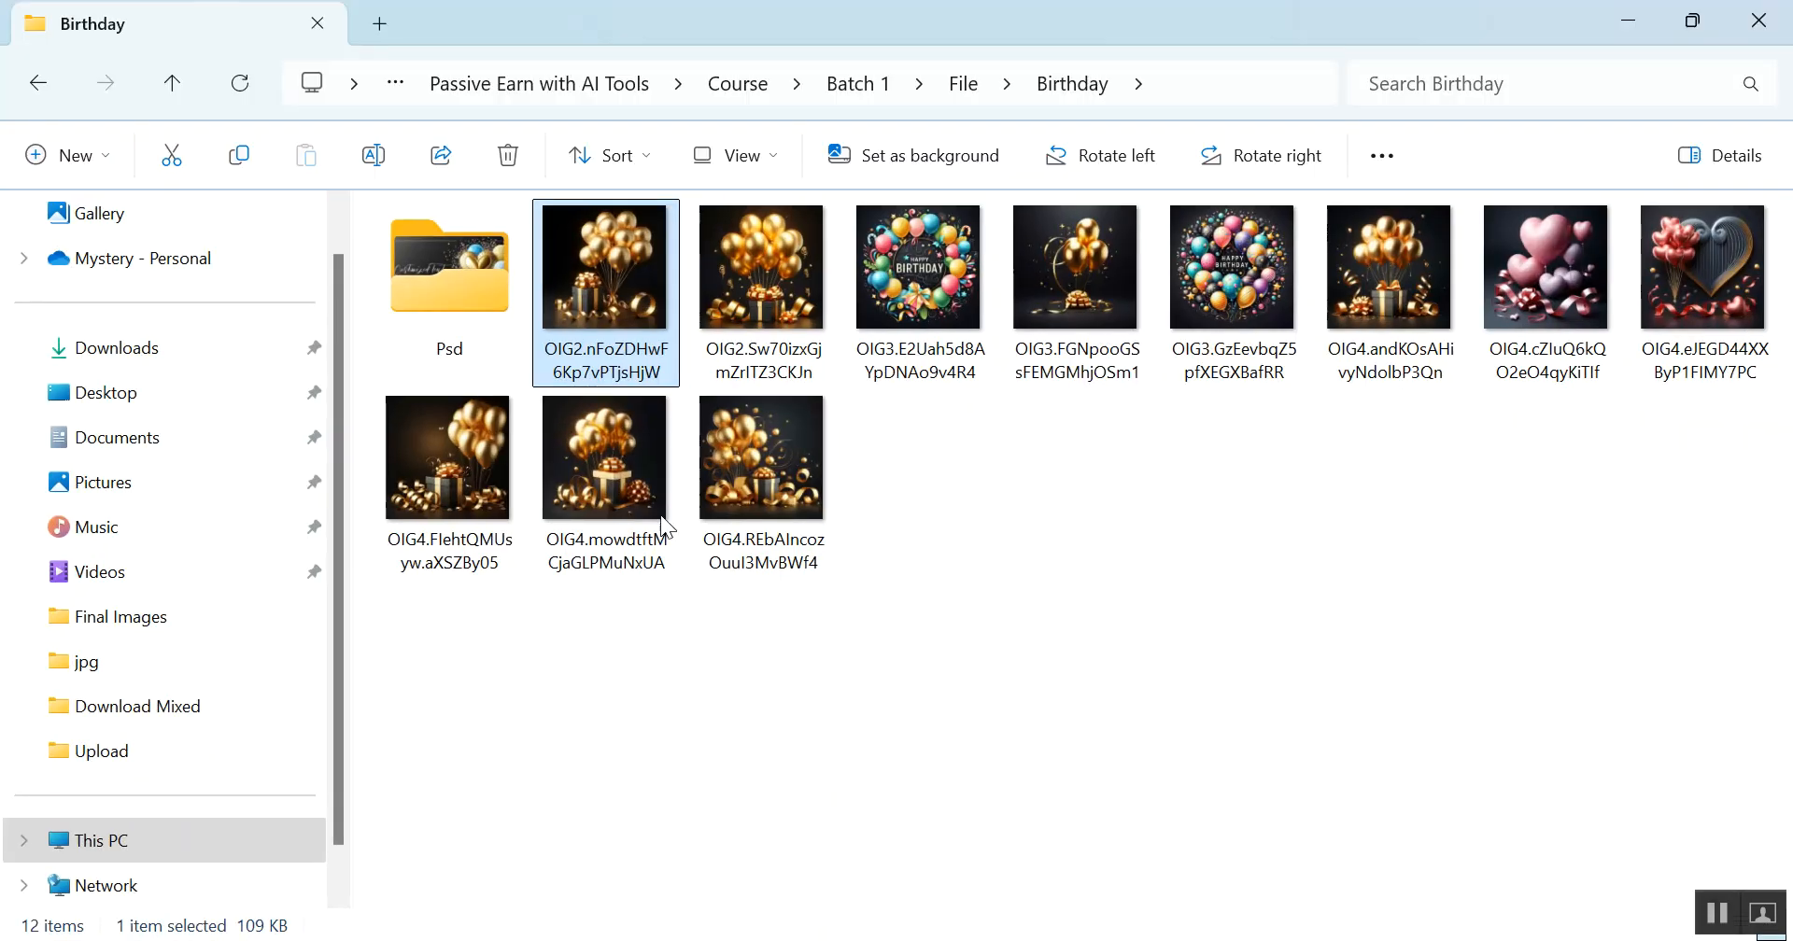
pyautogui.click(1625, 17)
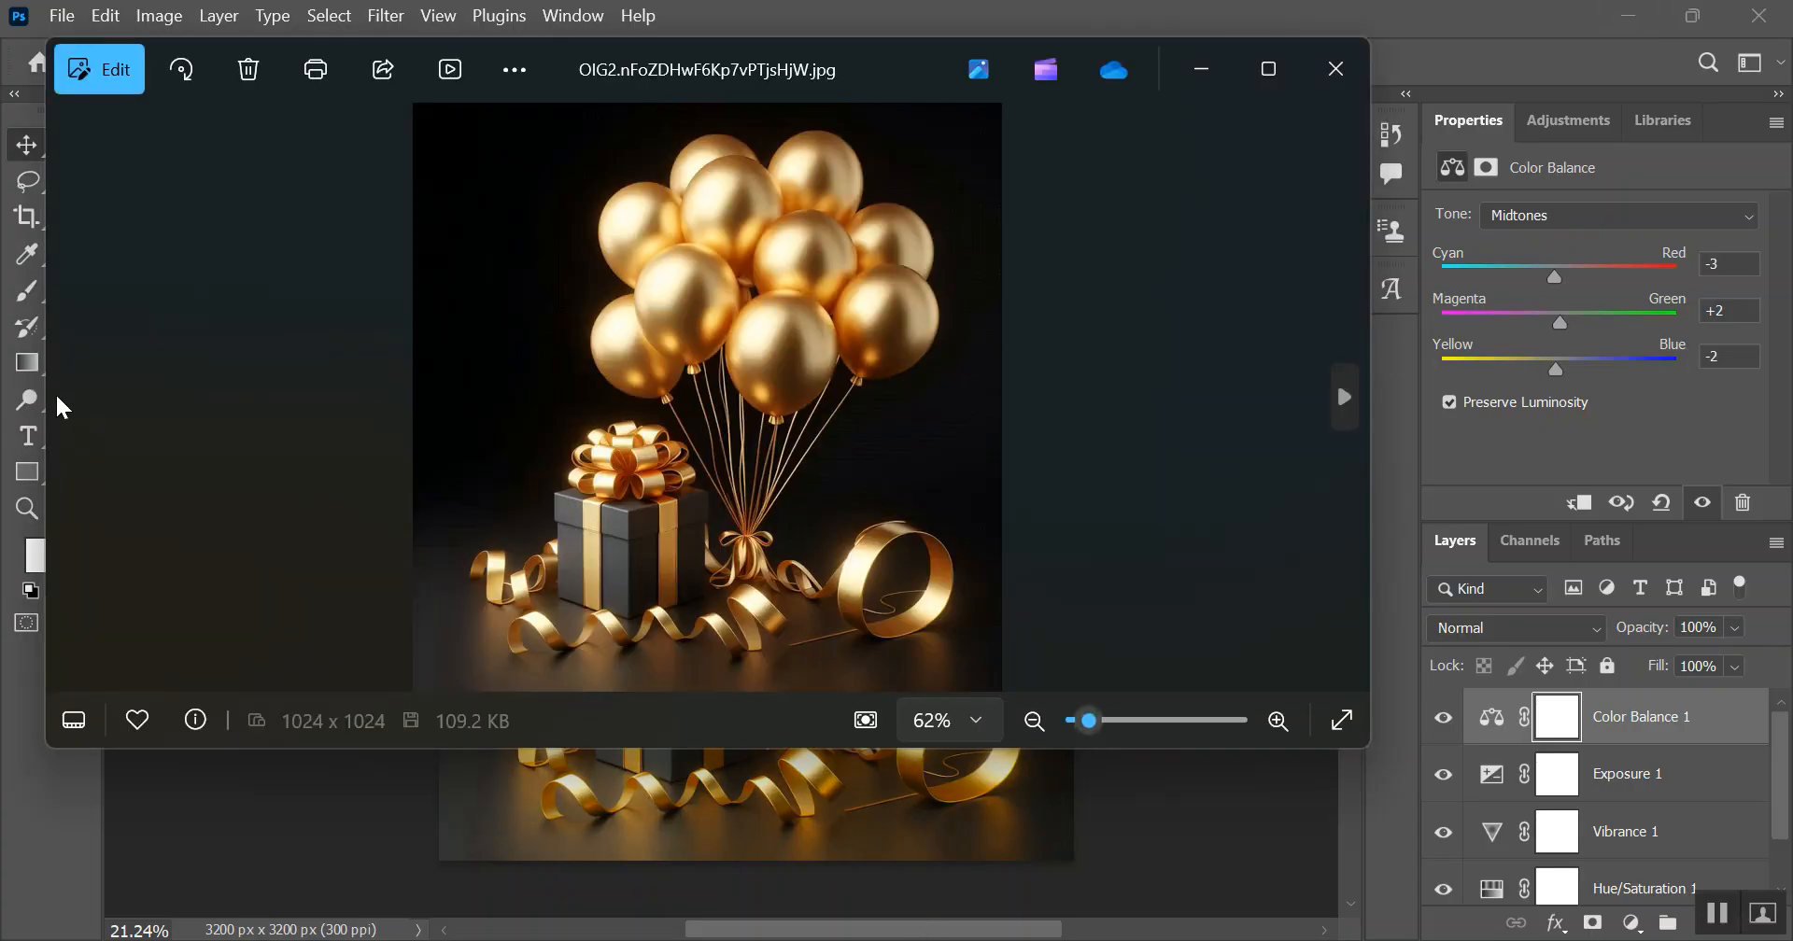
pyautogui.moveTo(48, 399); pyautogui.dragTo(658, 448)
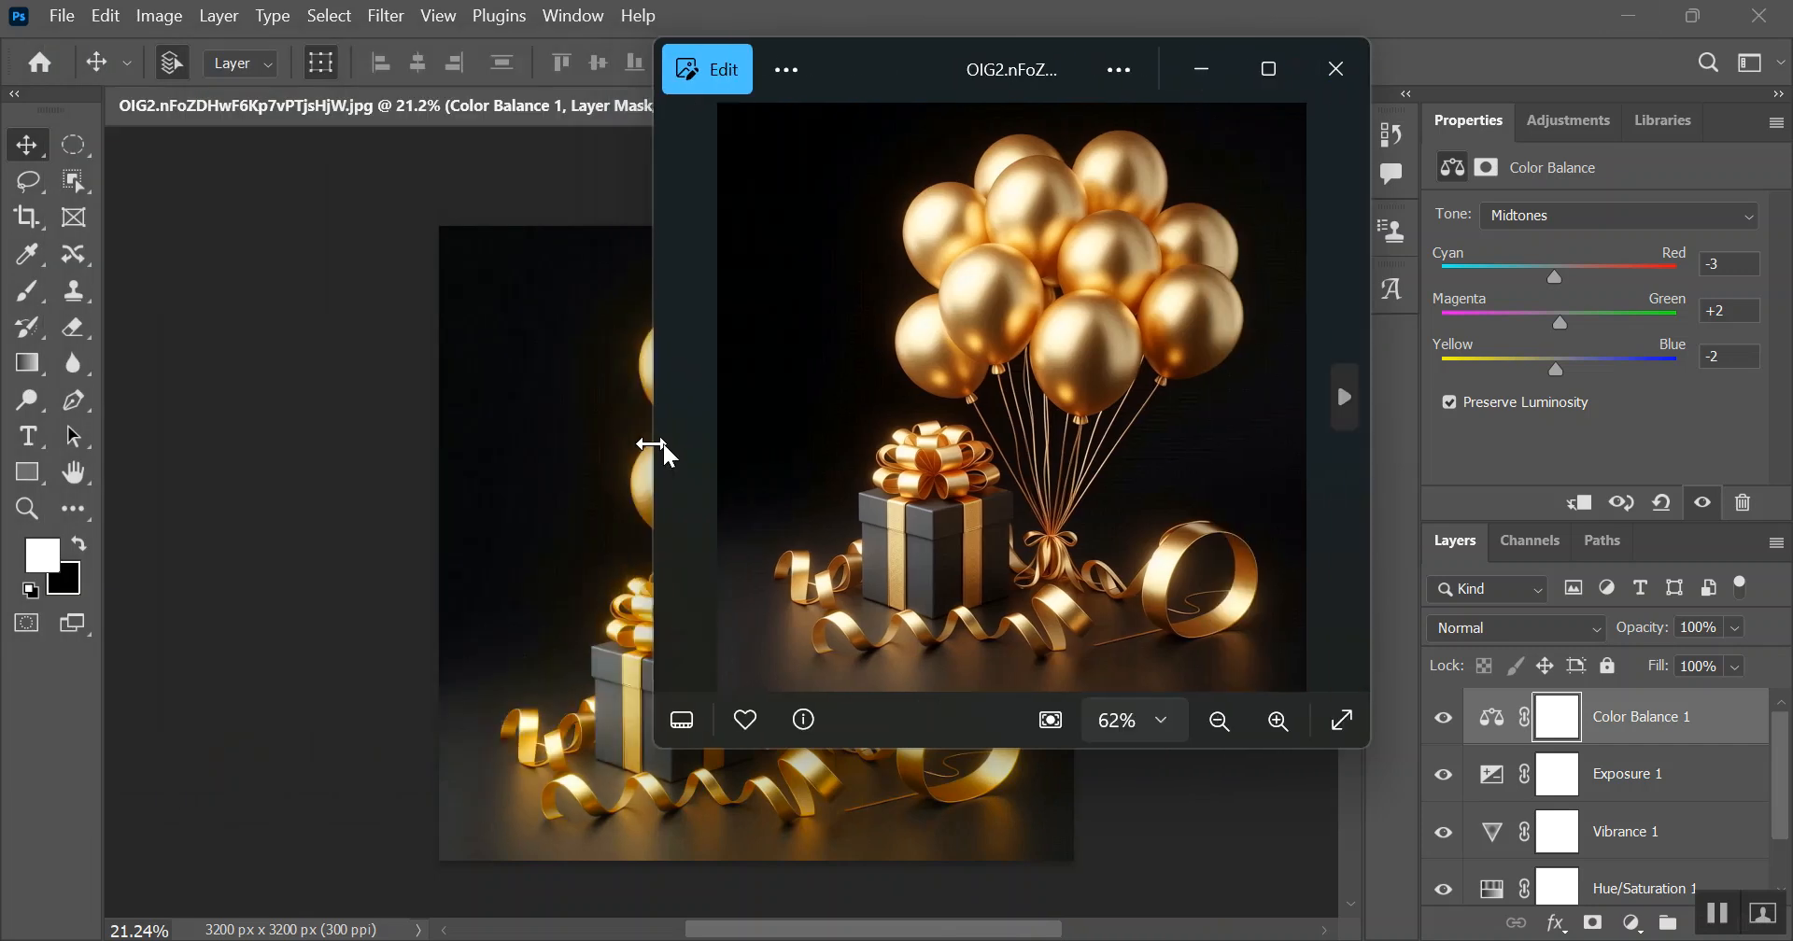
pyautogui.moveTo(885, 65); pyautogui.dragTo(1282, 209)
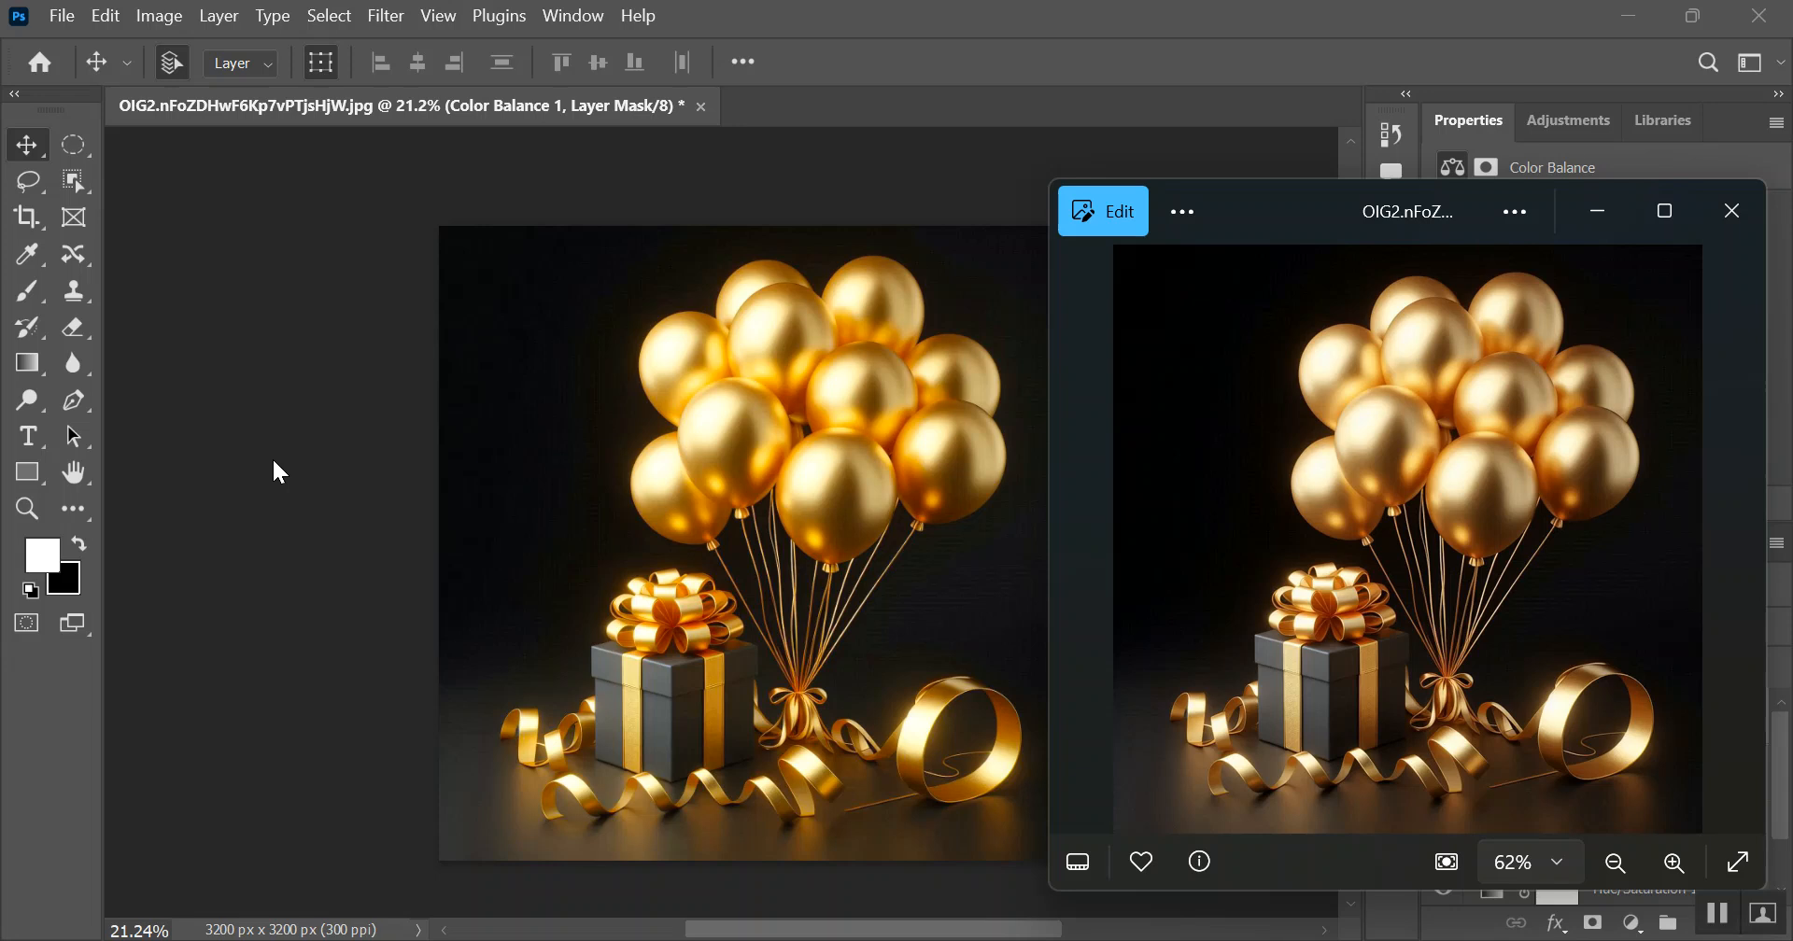
pyautogui.click(336, 453)
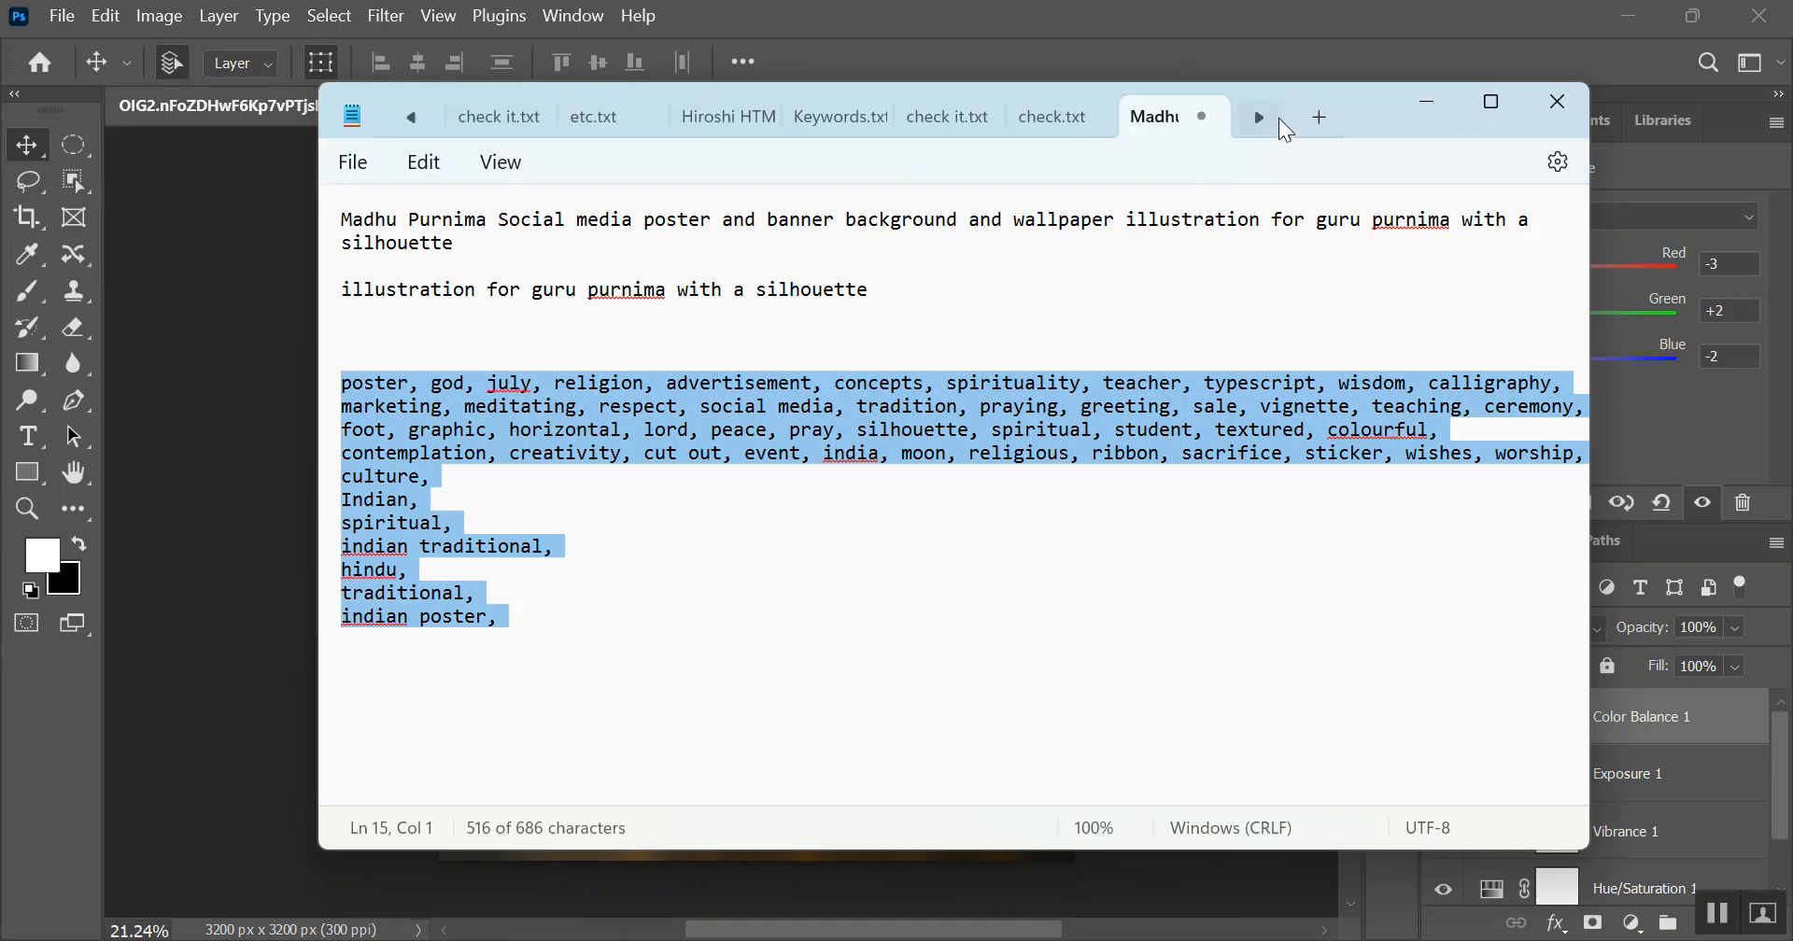
# Step: In Notepad, start a new blank note with the heading "JPG Save:"
pyautogui.click(1319, 118)
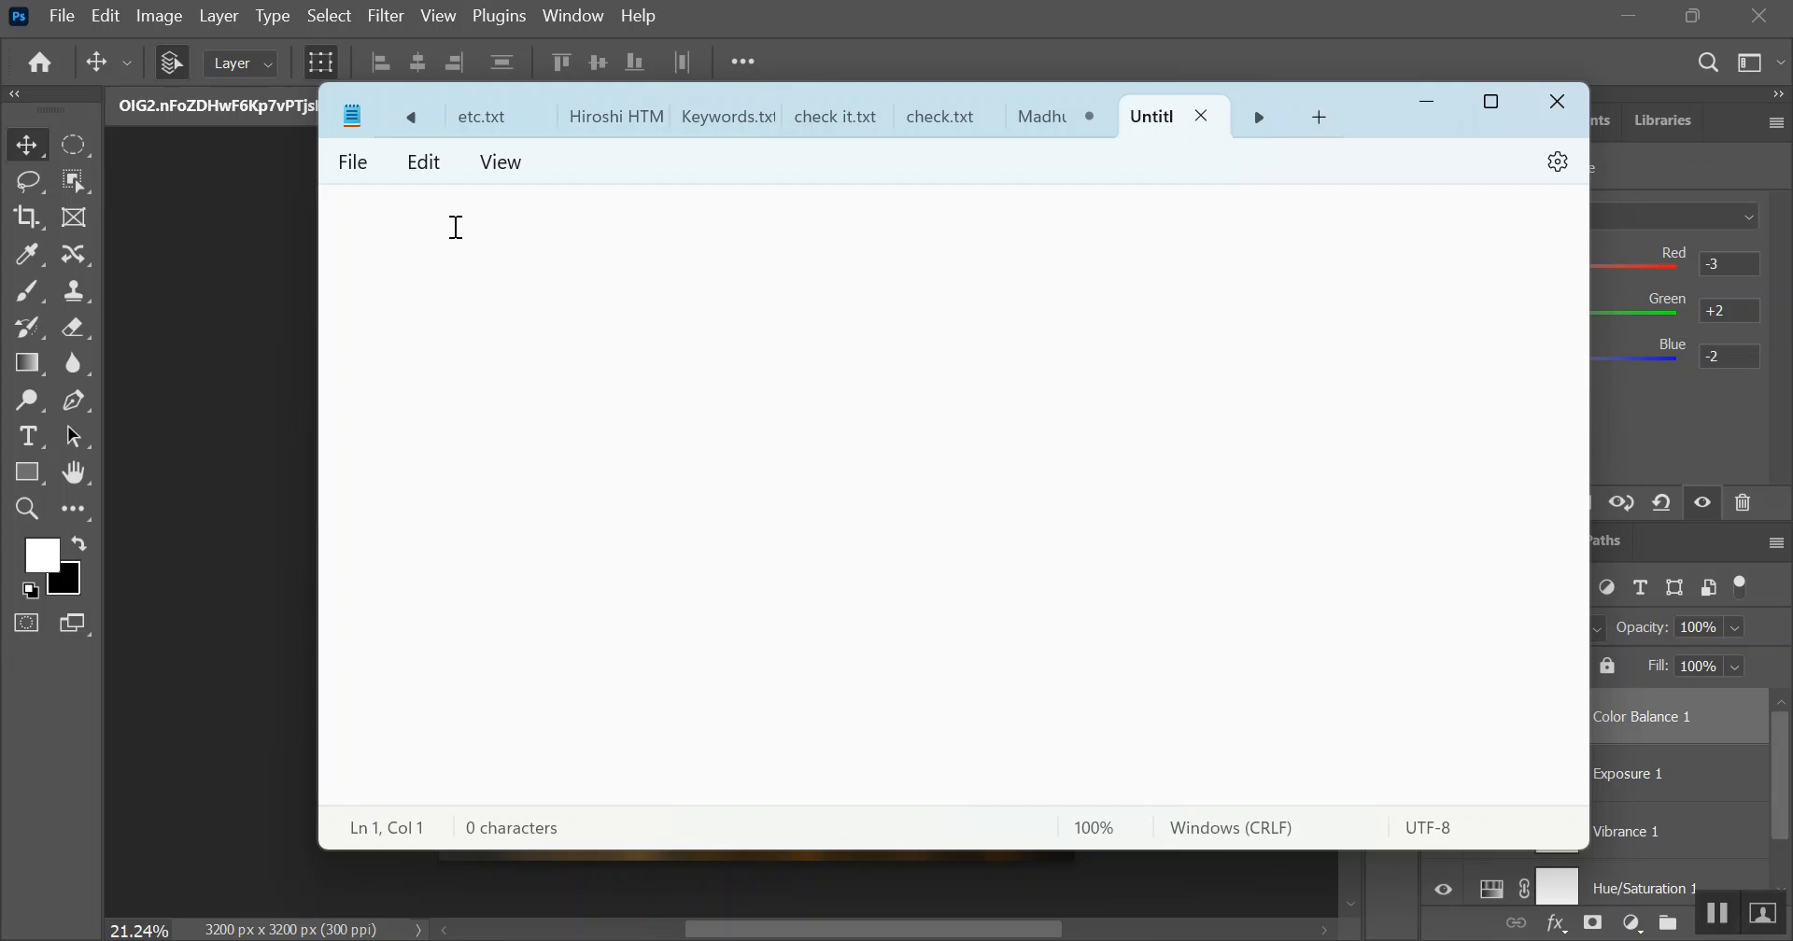
pyautogui.write('JPG Save')
pyautogui.press('BackSpace')
pyautogui.write(':')
pyautogui.press('Return')
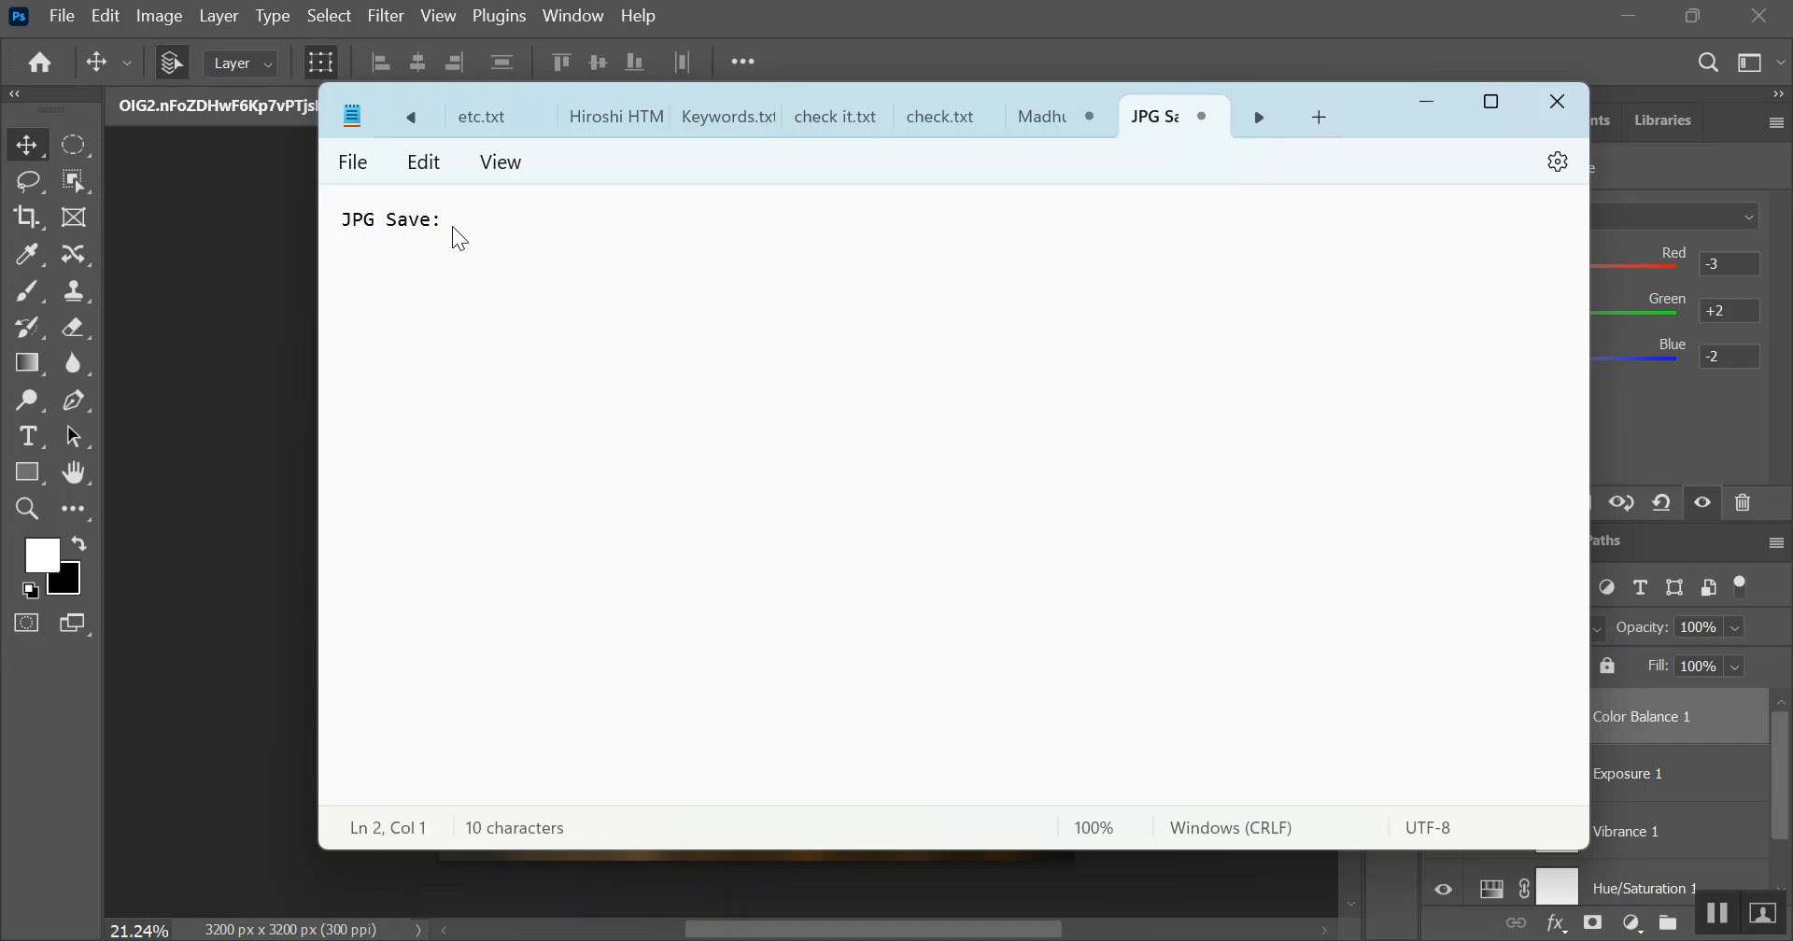
# Step: Add the line "Ctrl+Shift+Alt+S" under the "JPG Save:" heading and minimize the note
pyautogui.write('Ctrl+Shift')
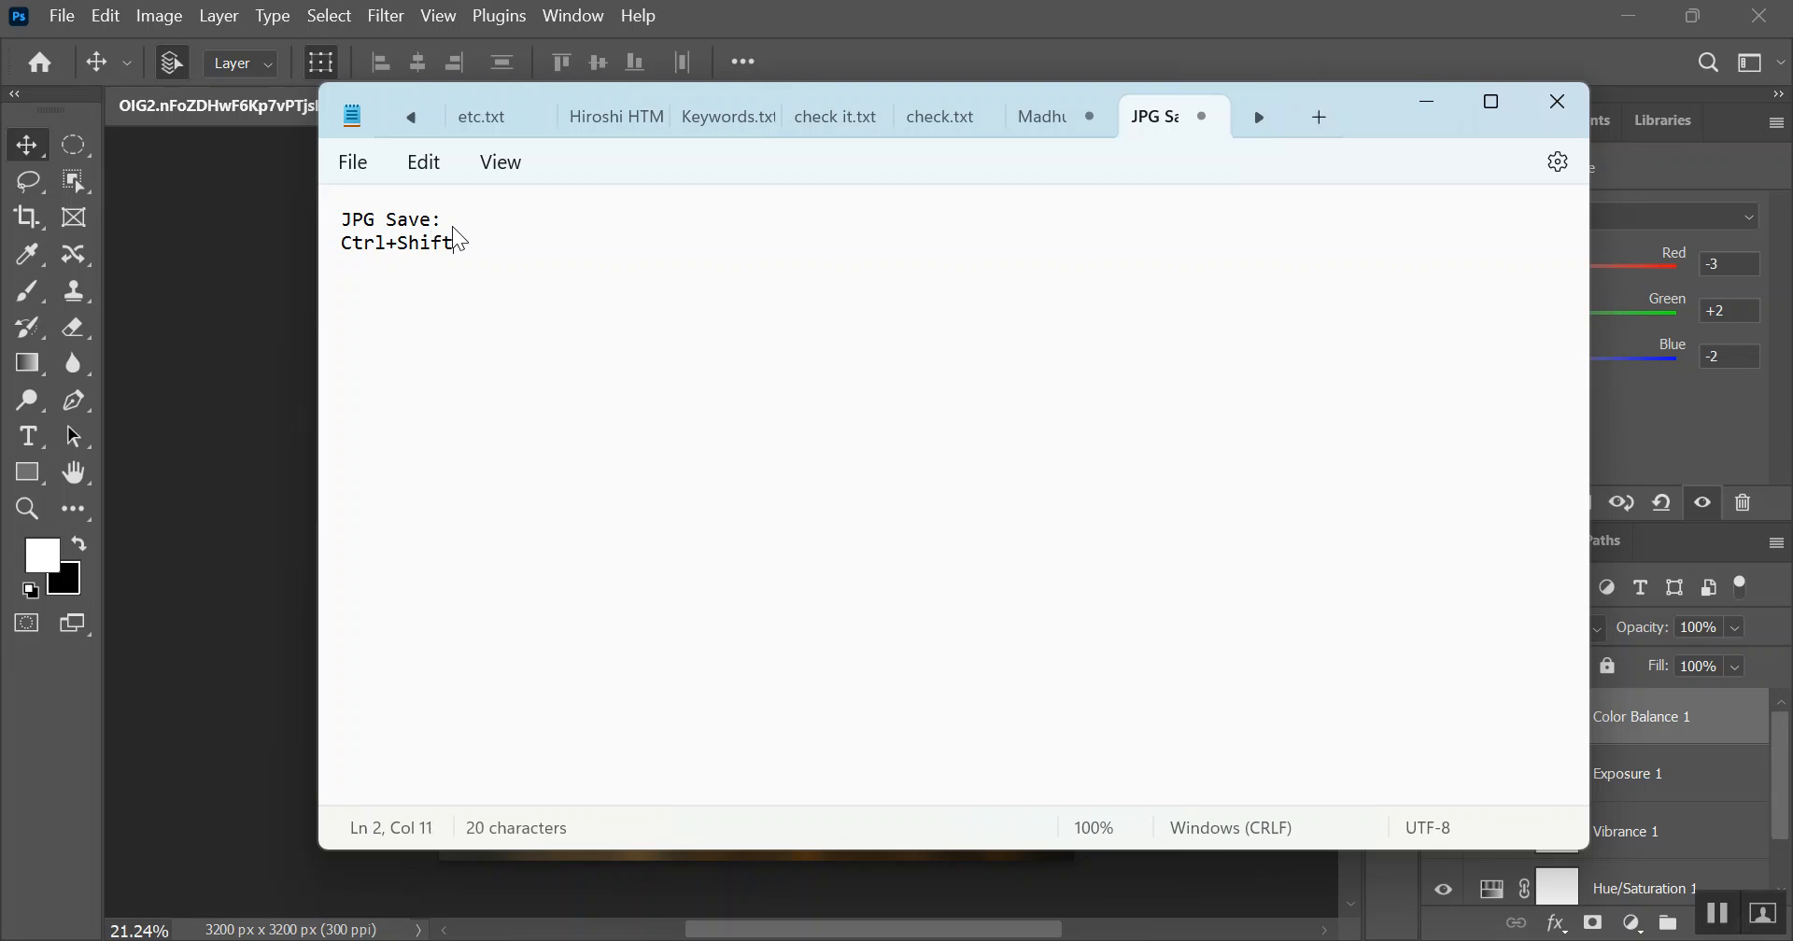
pyautogui.write('+Alt+S')
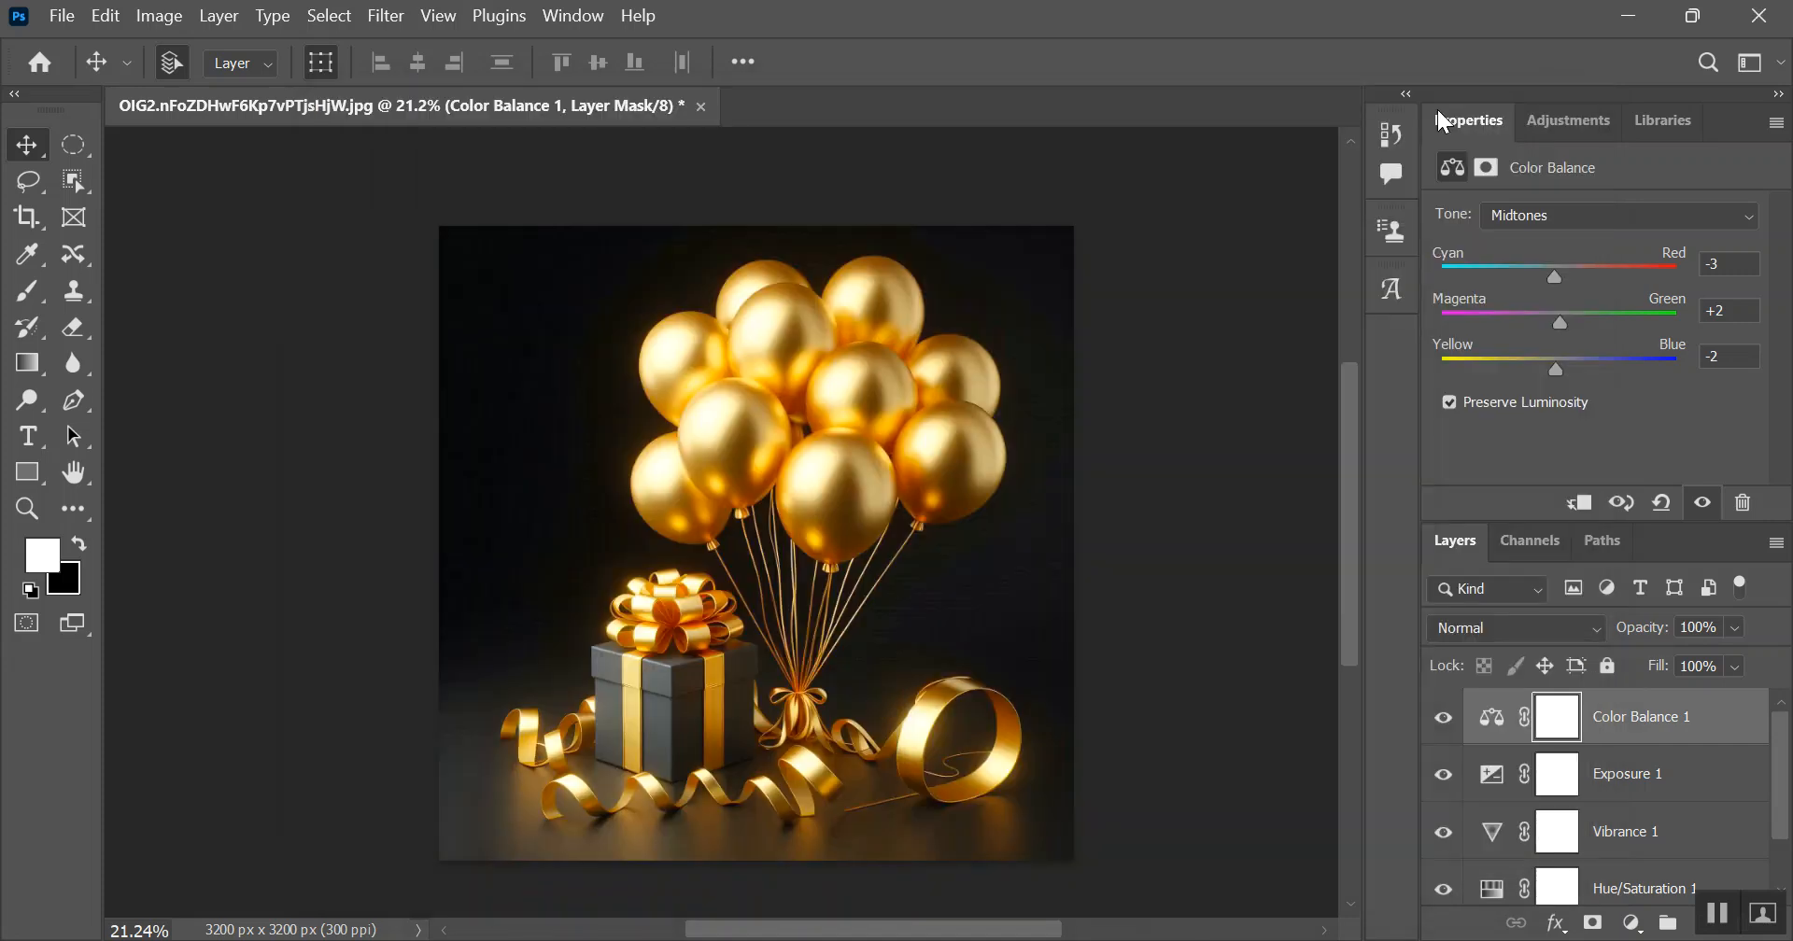
pyautogui.click(1428, 102)
# Step: Open the Save for Web export for the balloon image with JPEG as the format and quality at 100
pyautogui.click(564, 378)
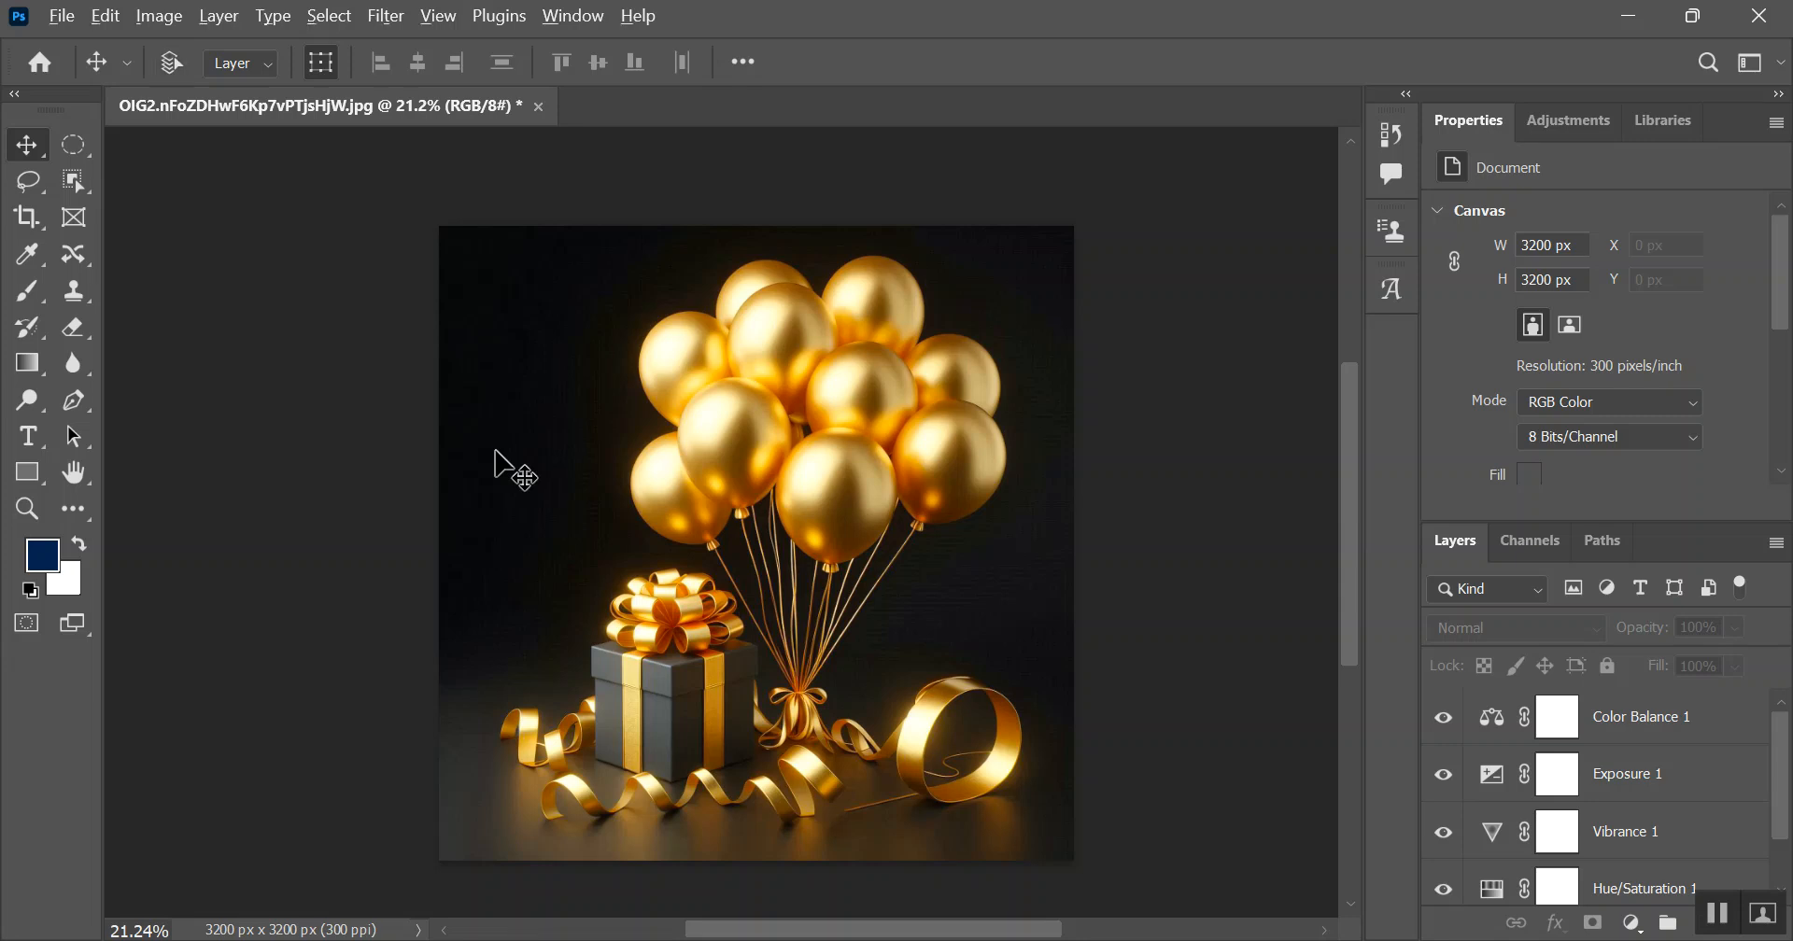
pyautogui.hotkey('ctrl', 'alt', 'shift', 's')
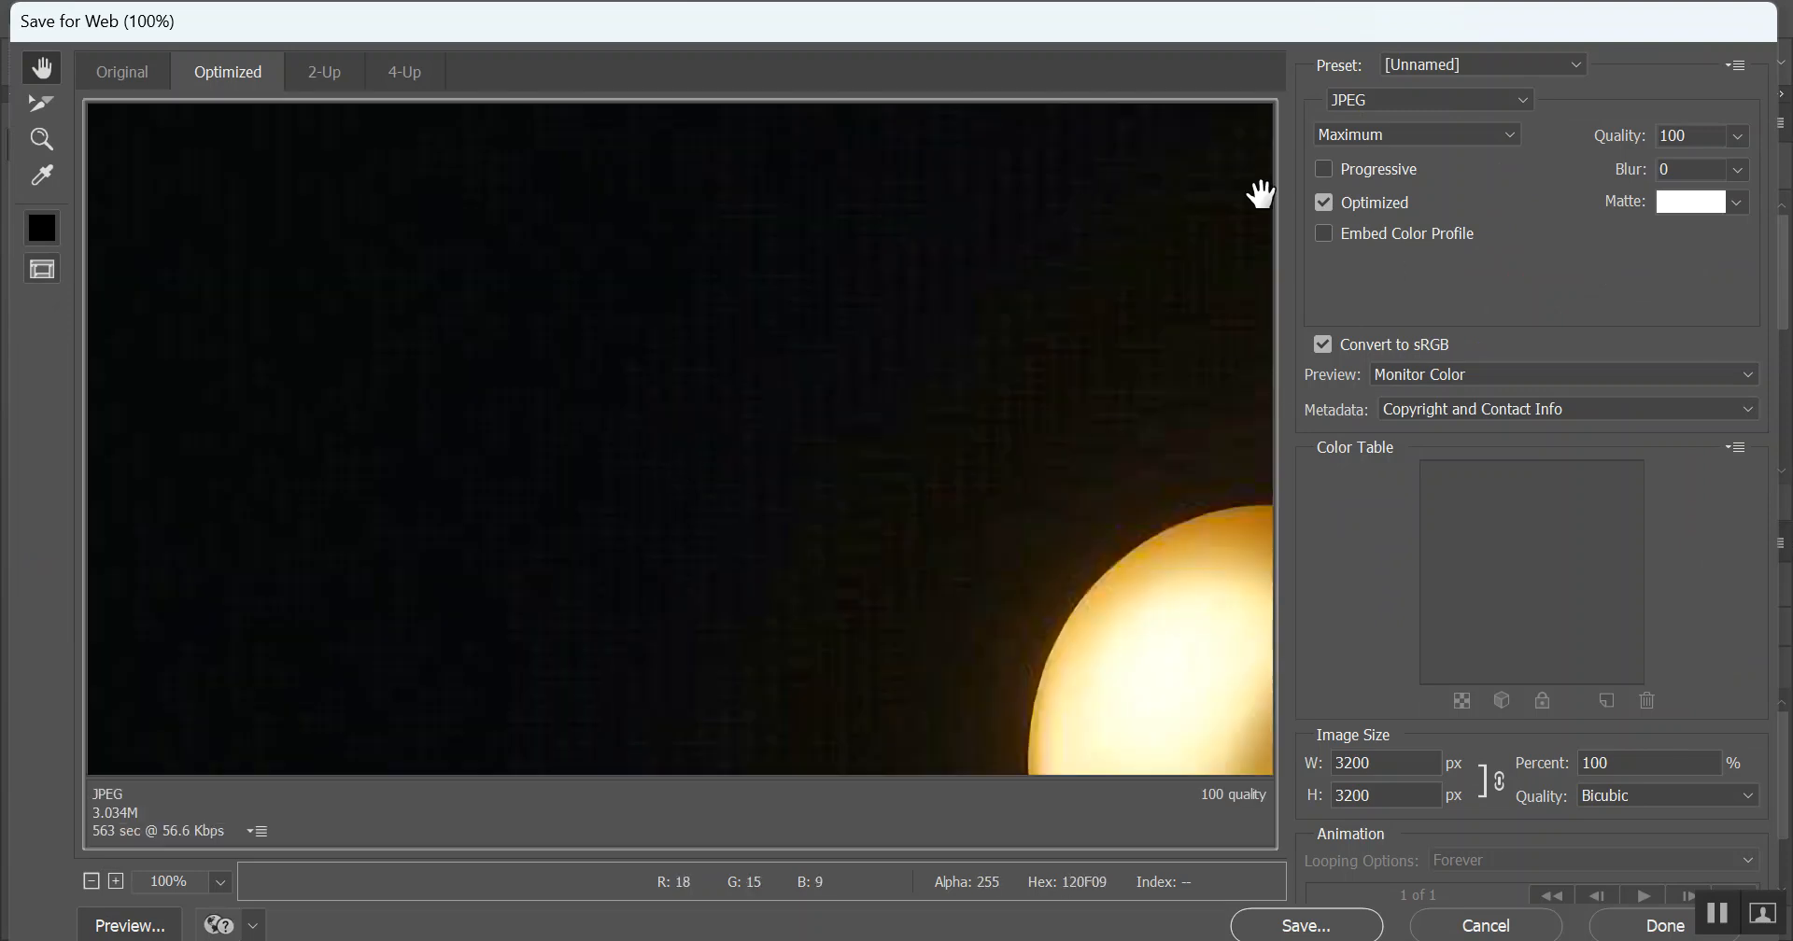
pyautogui.click(1685, 136)
pyautogui.click(1737, 131)
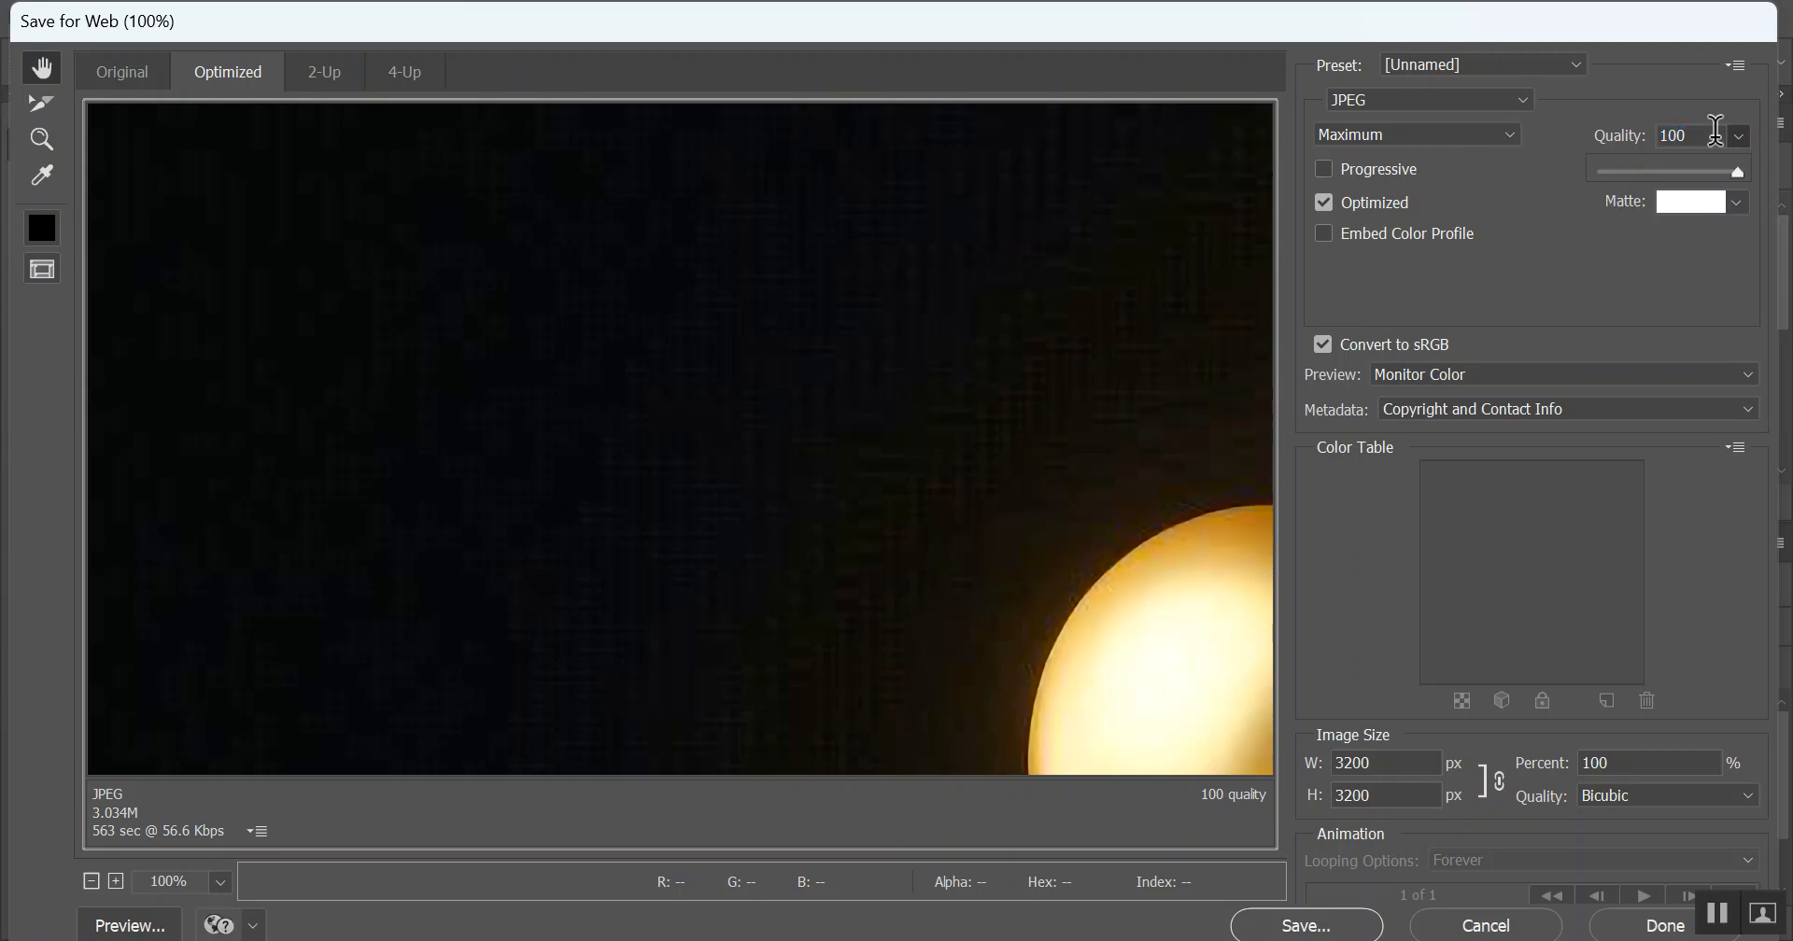
pyautogui.moveTo(1745, 177)
pyautogui.mouseDown()
pyautogui.moveTo(1707, 177)
pyautogui.moveTo(1744, 174)
pyautogui.mouseUp()
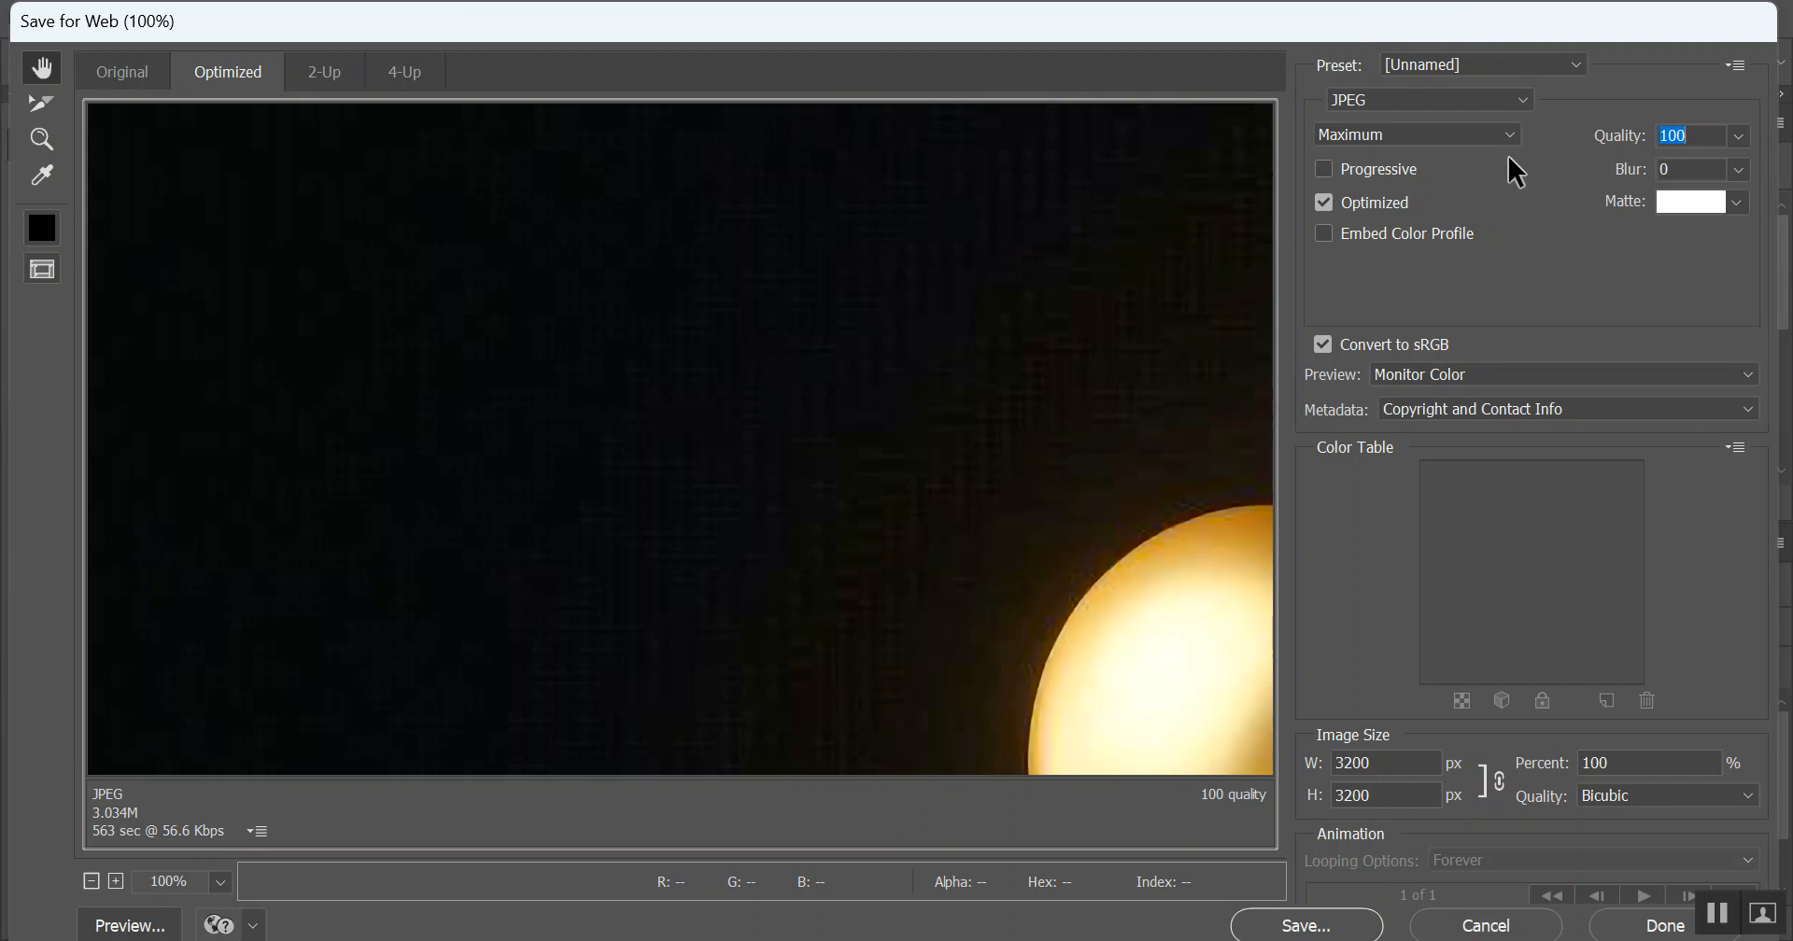
pyautogui.click(1520, 99)
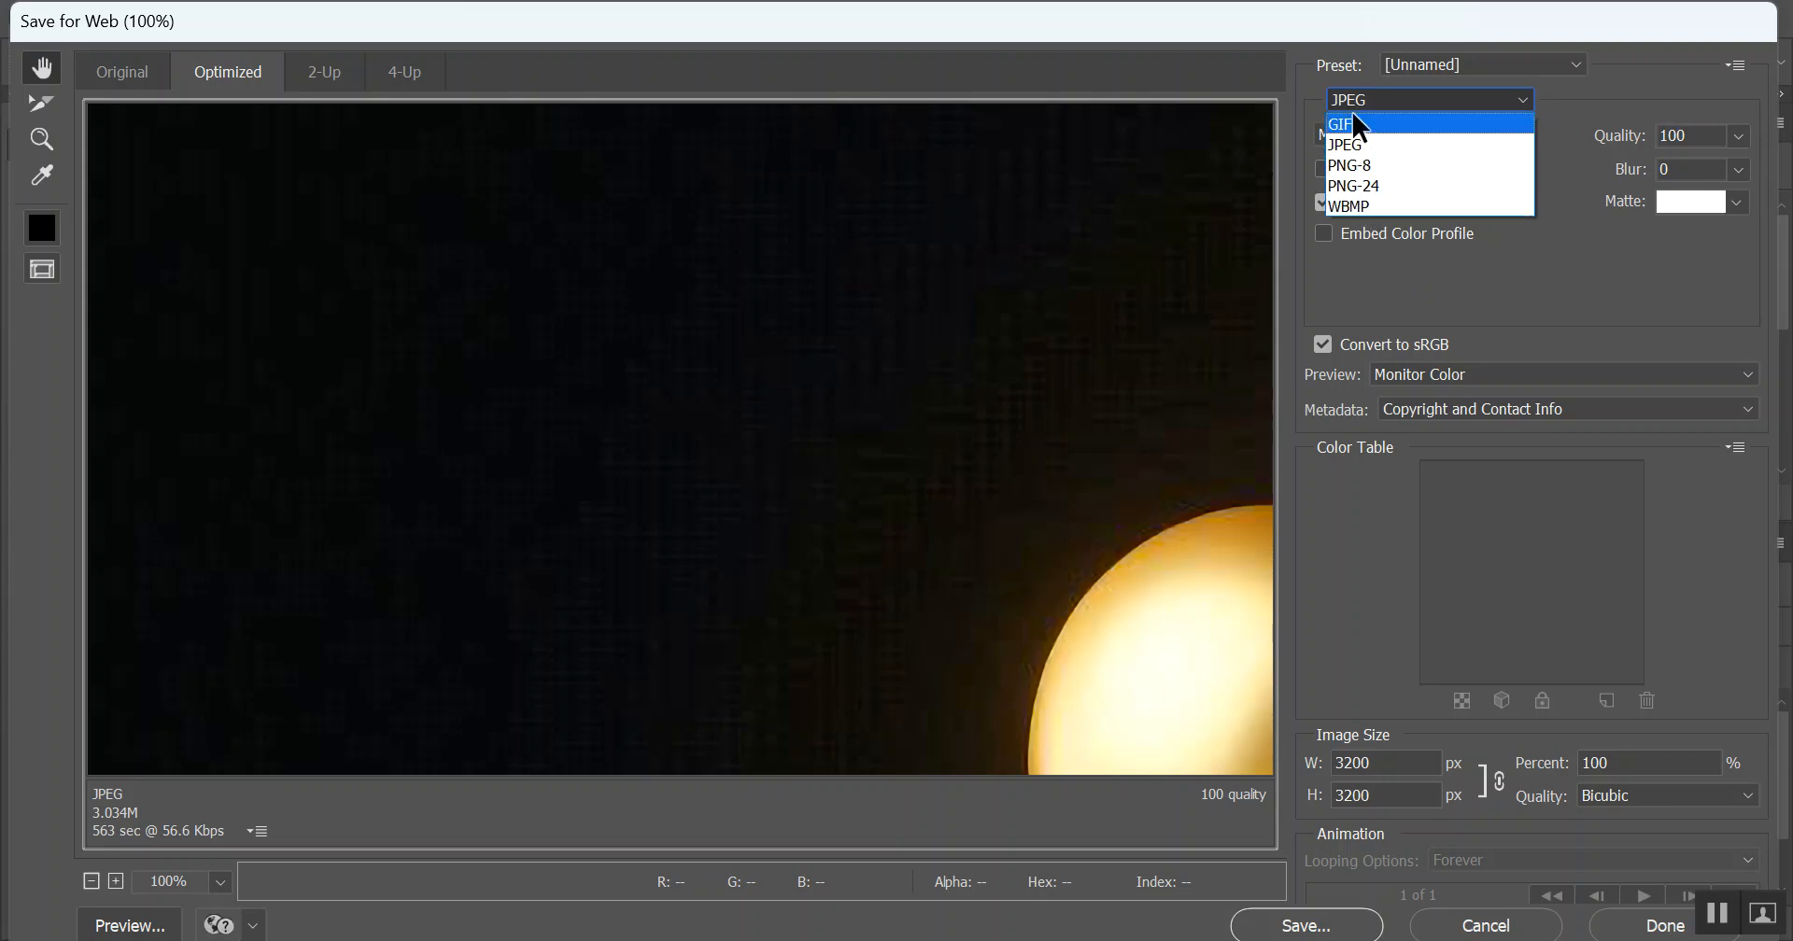
pyautogui.click(1365, 140)
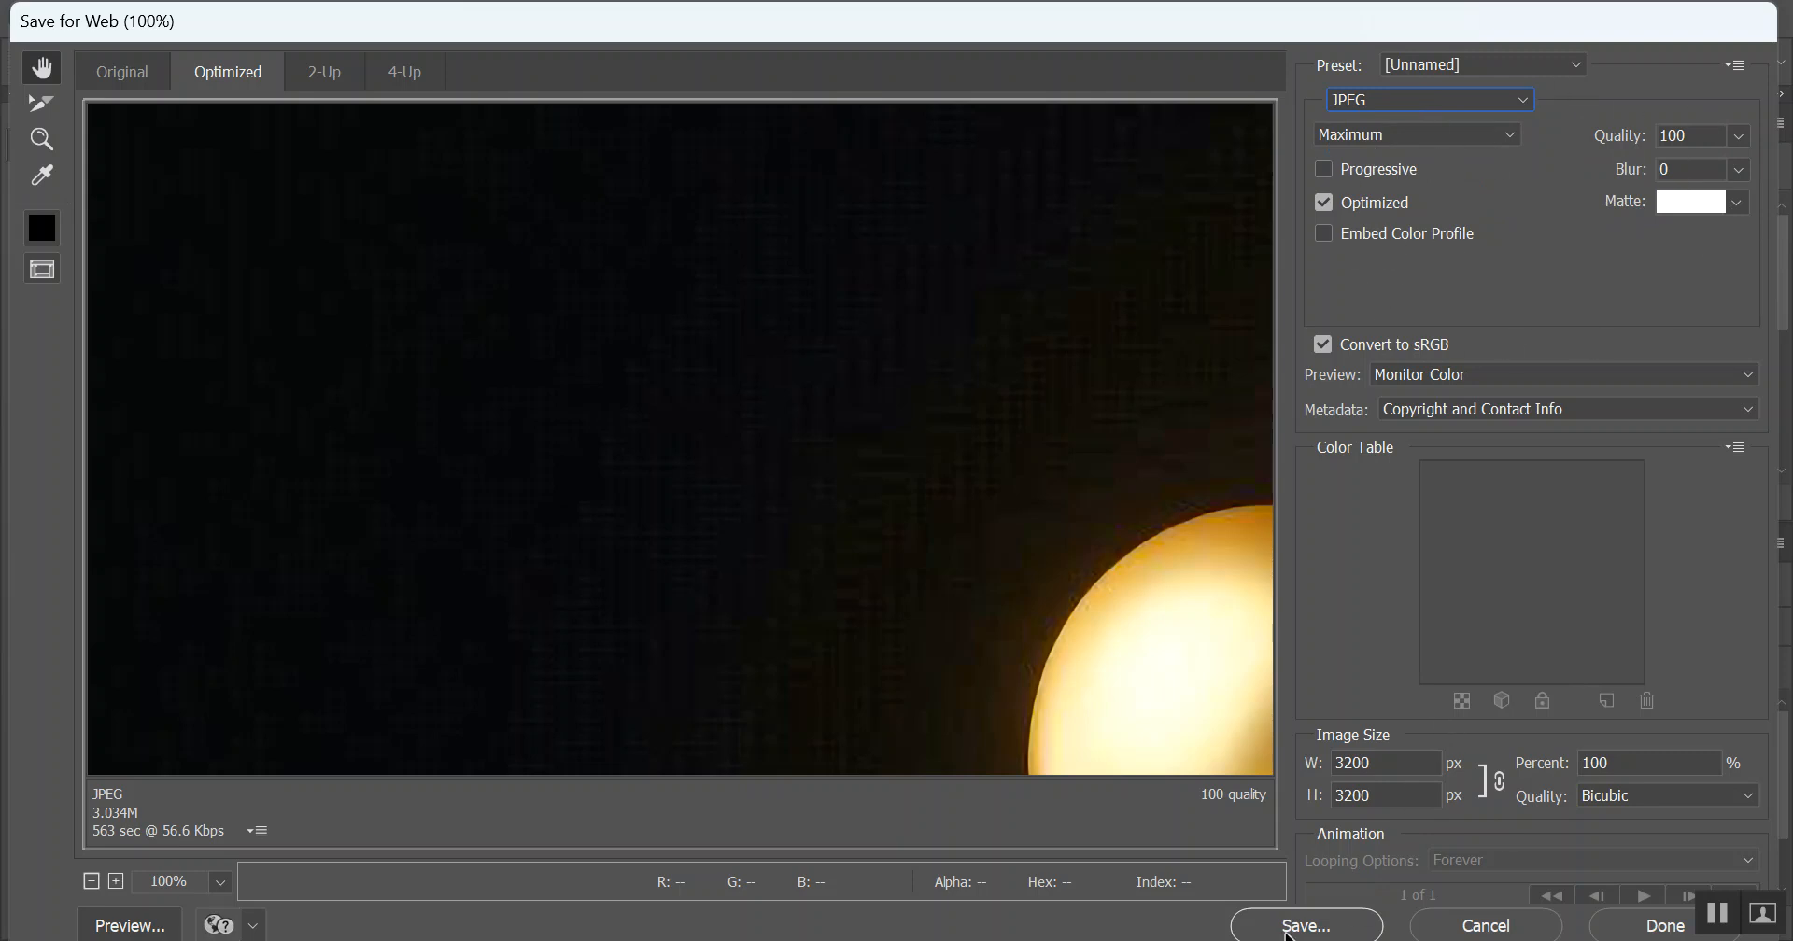
# Step: Start saving the optimized JPEG, create a "Ready to Upload" folder inside the Birthday folder and open it as the destination
pyautogui.click(1312, 925)
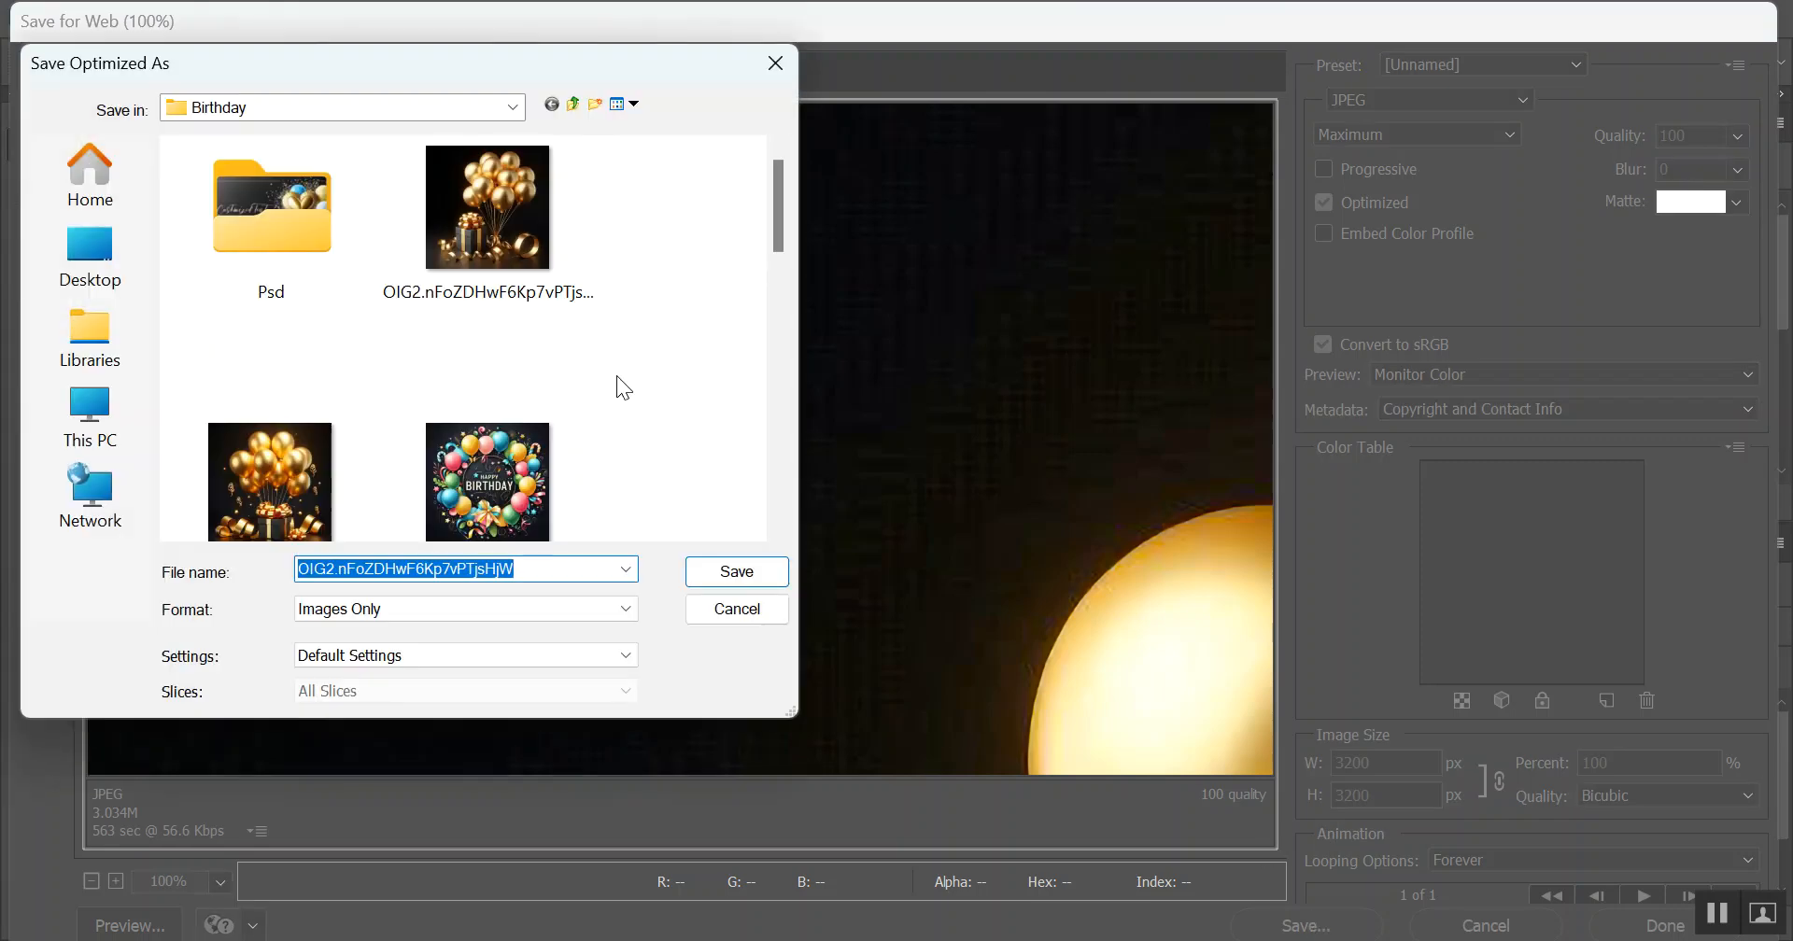
pyautogui.moveTo(385, 61); pyautogui.dragTo(945, 110)
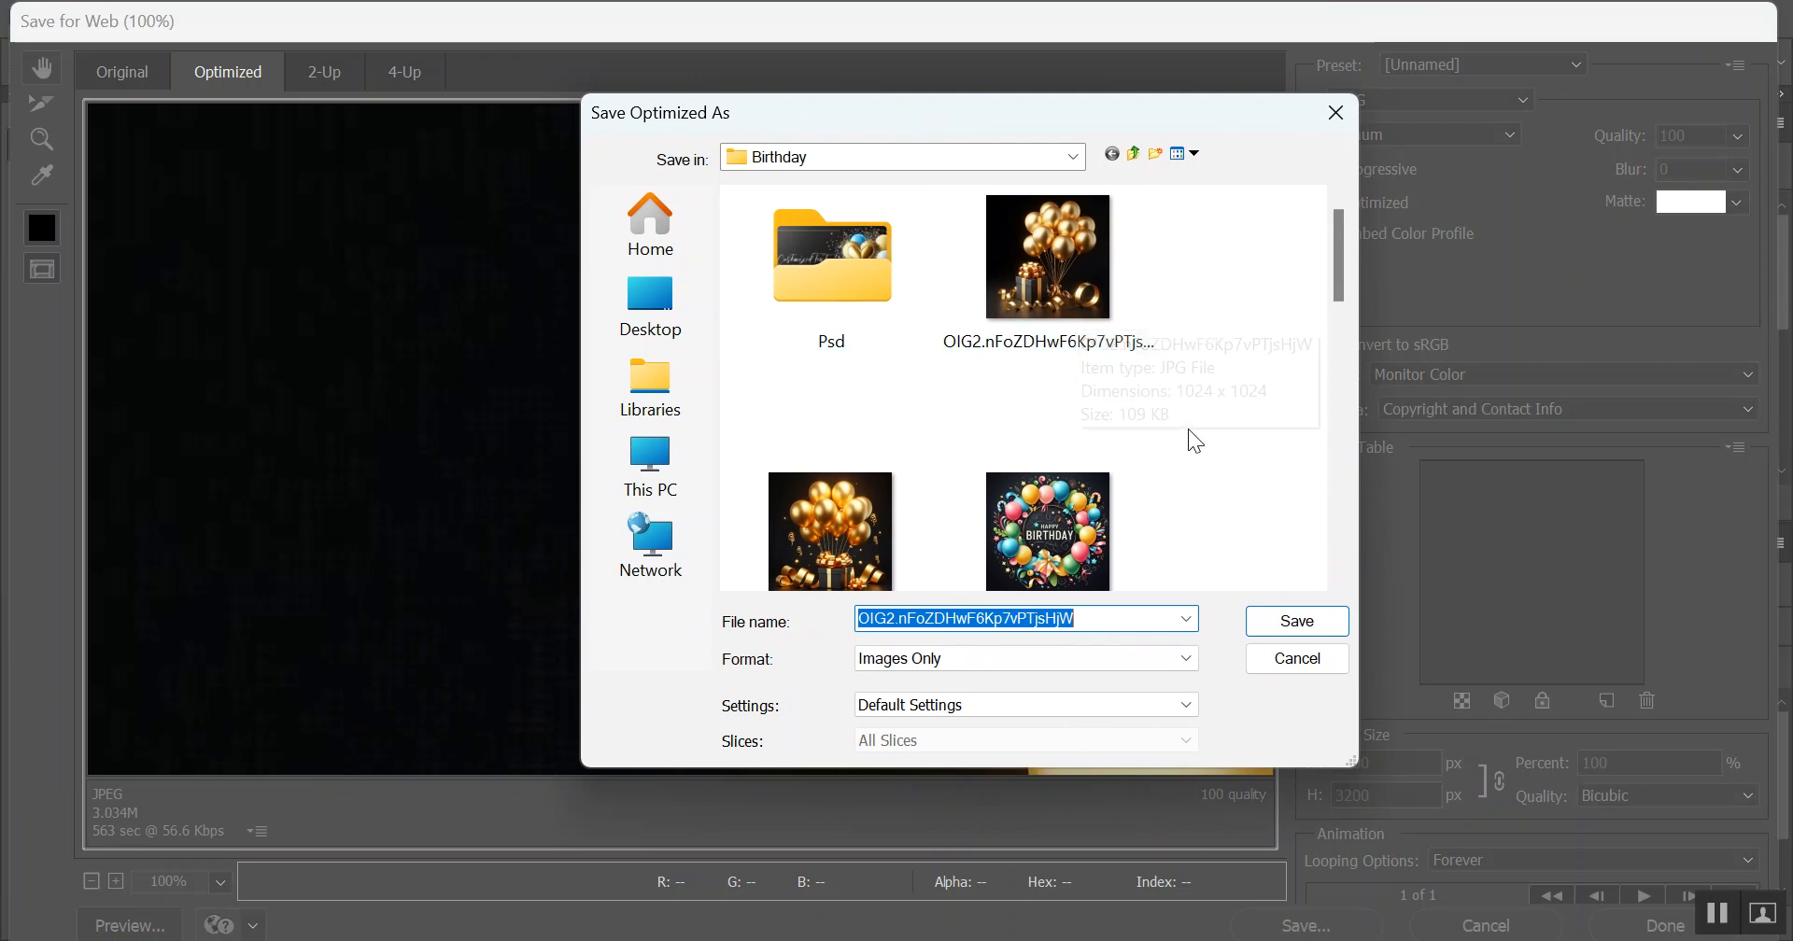
pyautogui.click(1184, 392)
pyautogui.rightClick(1183, 392)
pyautogui.moveTo(1305, 659)
pyautogui.click(915, 657)
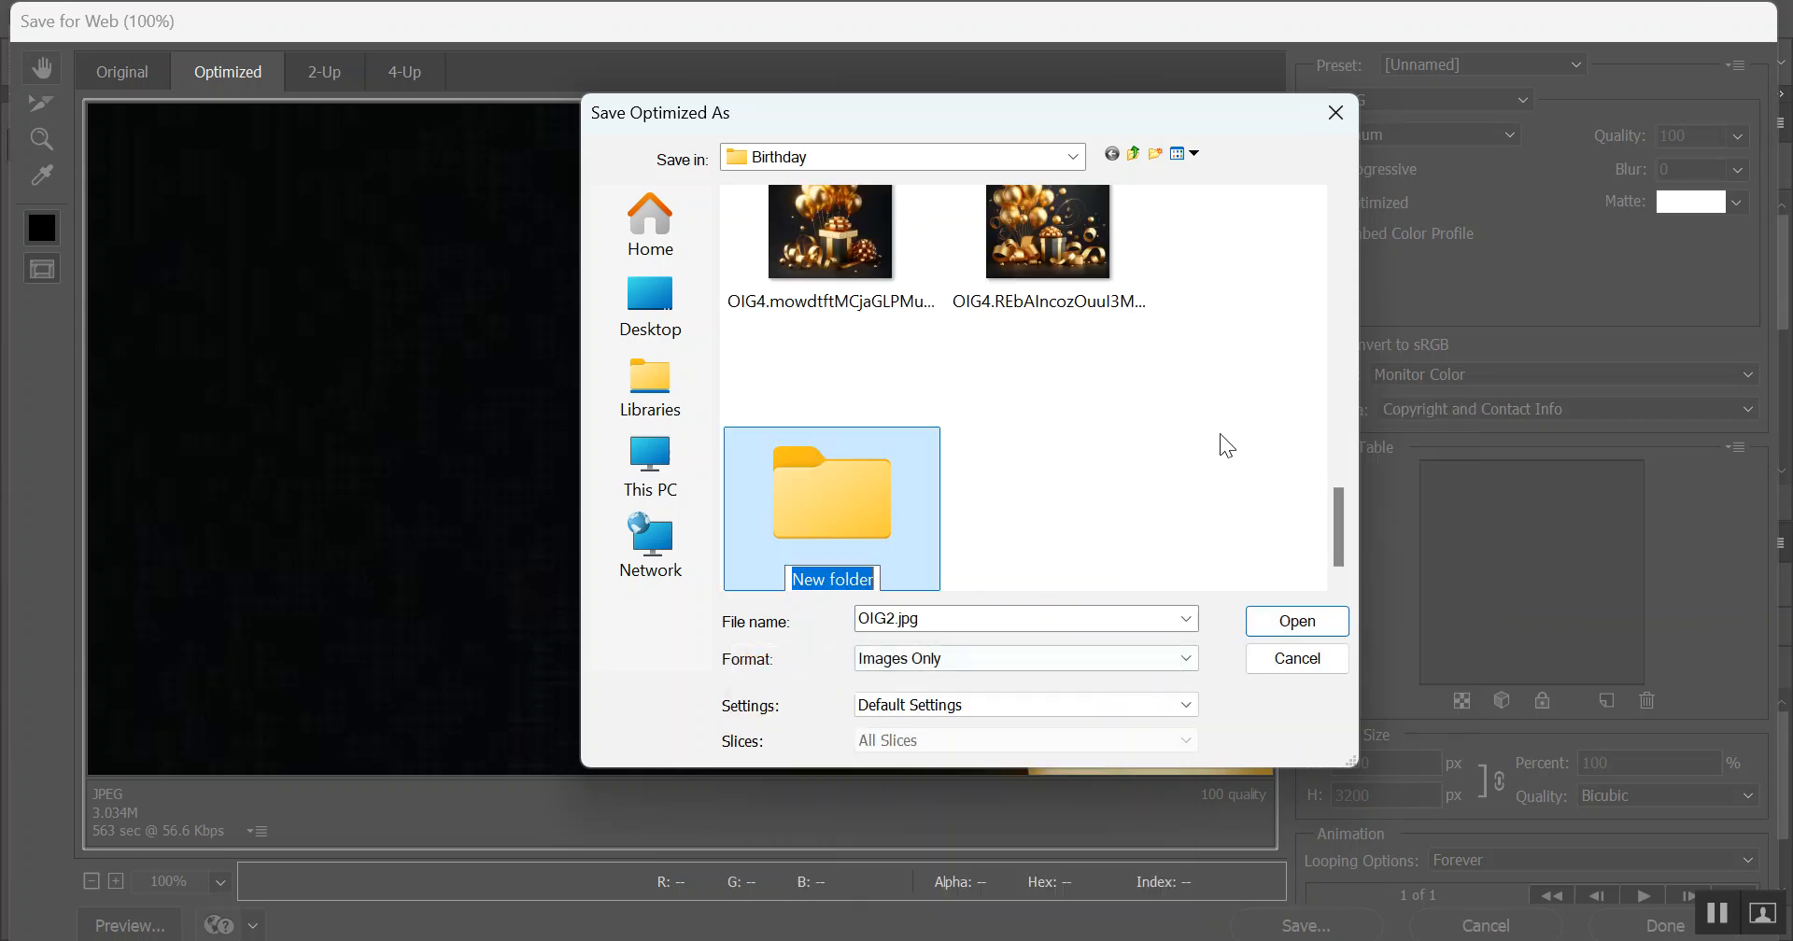
pyautogui.write('Reday')
pyautogui.press('BackSpace')
pyautogui.press('BackSpace')
pyautogui.press('BackSpace')
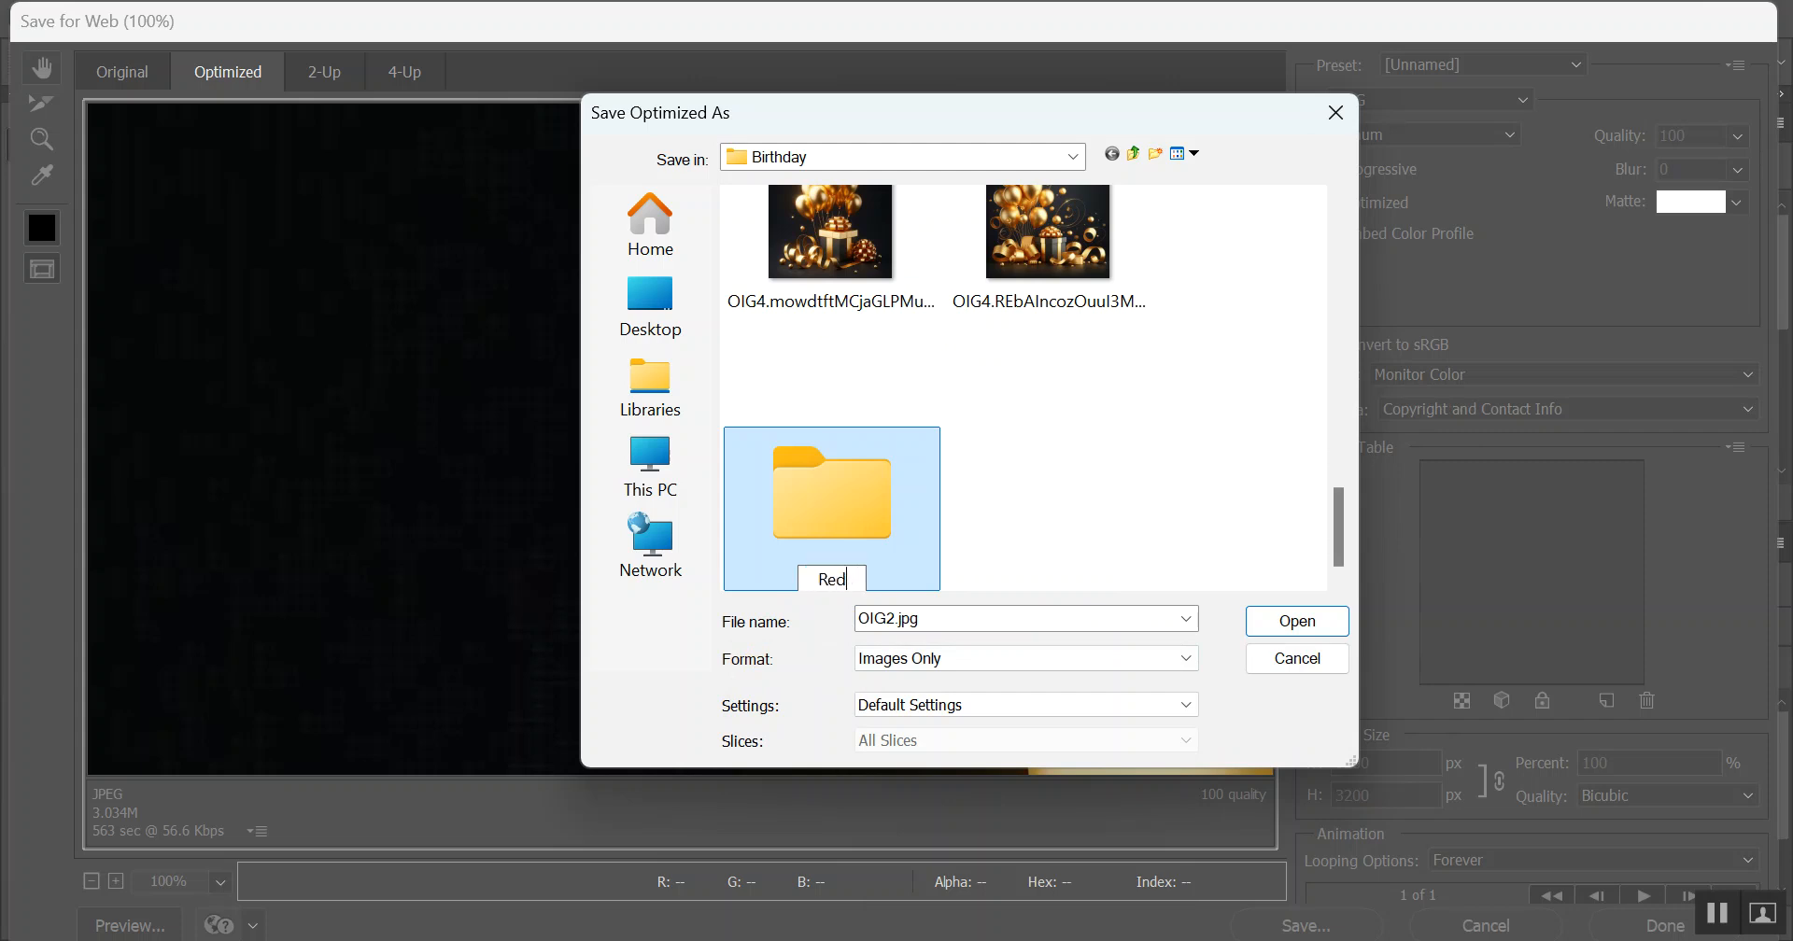
pyautogui.write('ady to Upload')
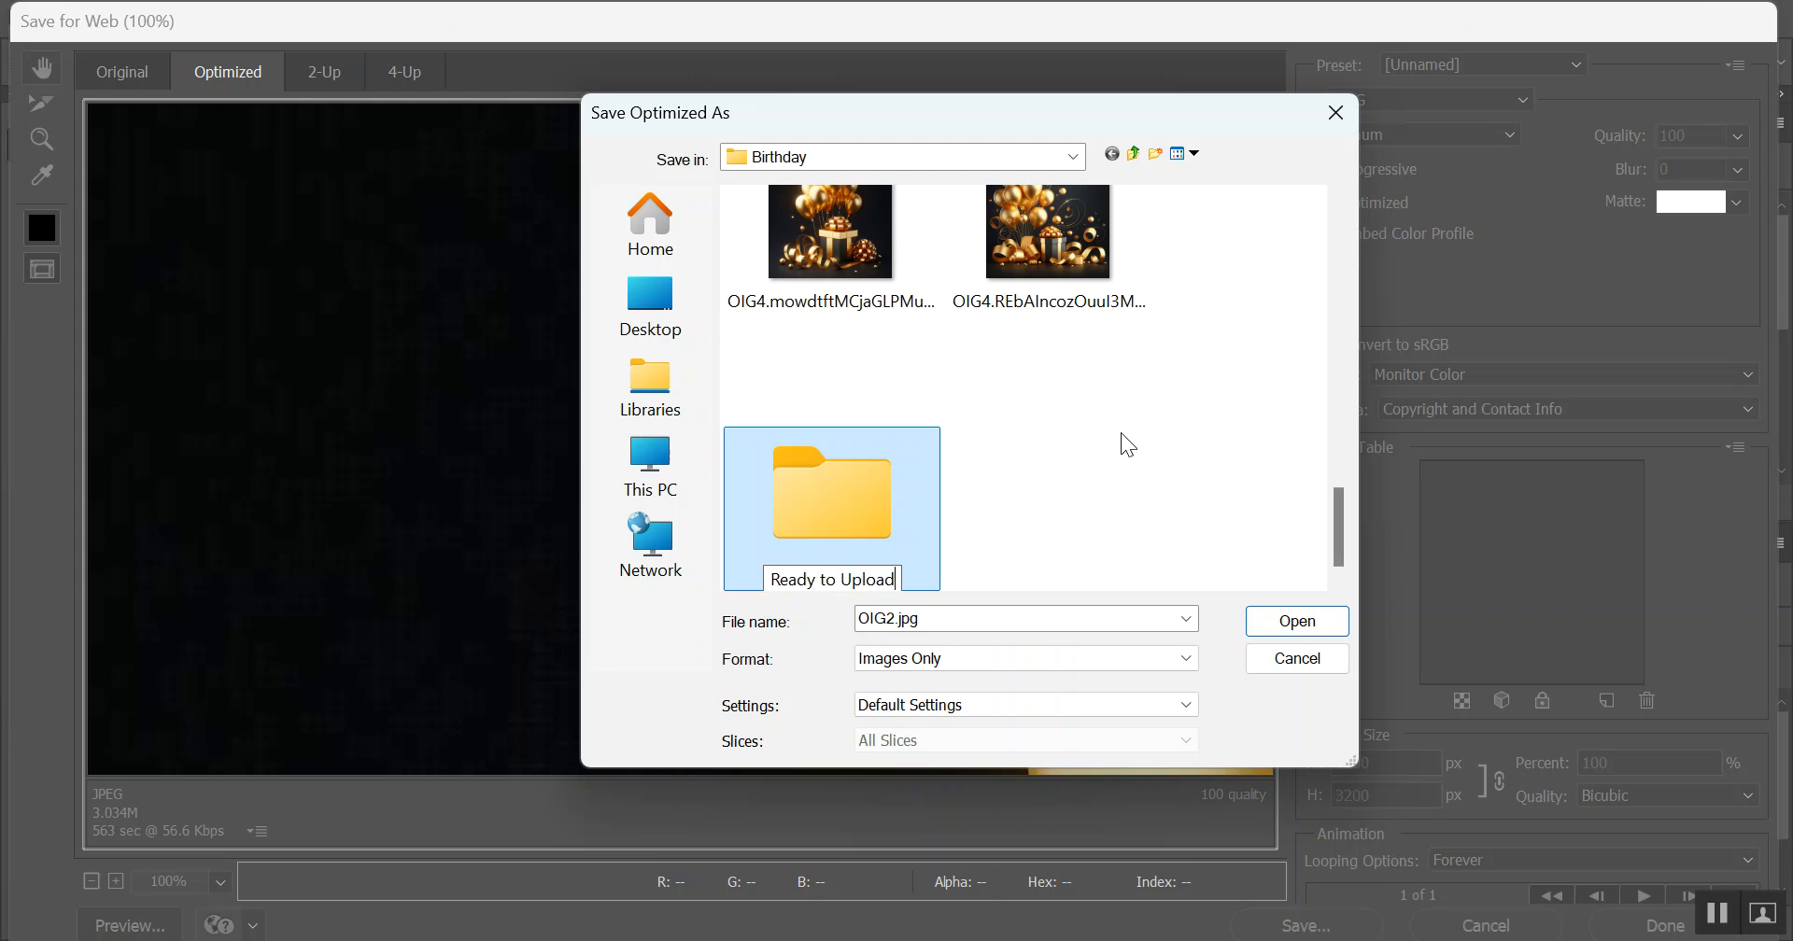
pyautogui.press('Return')
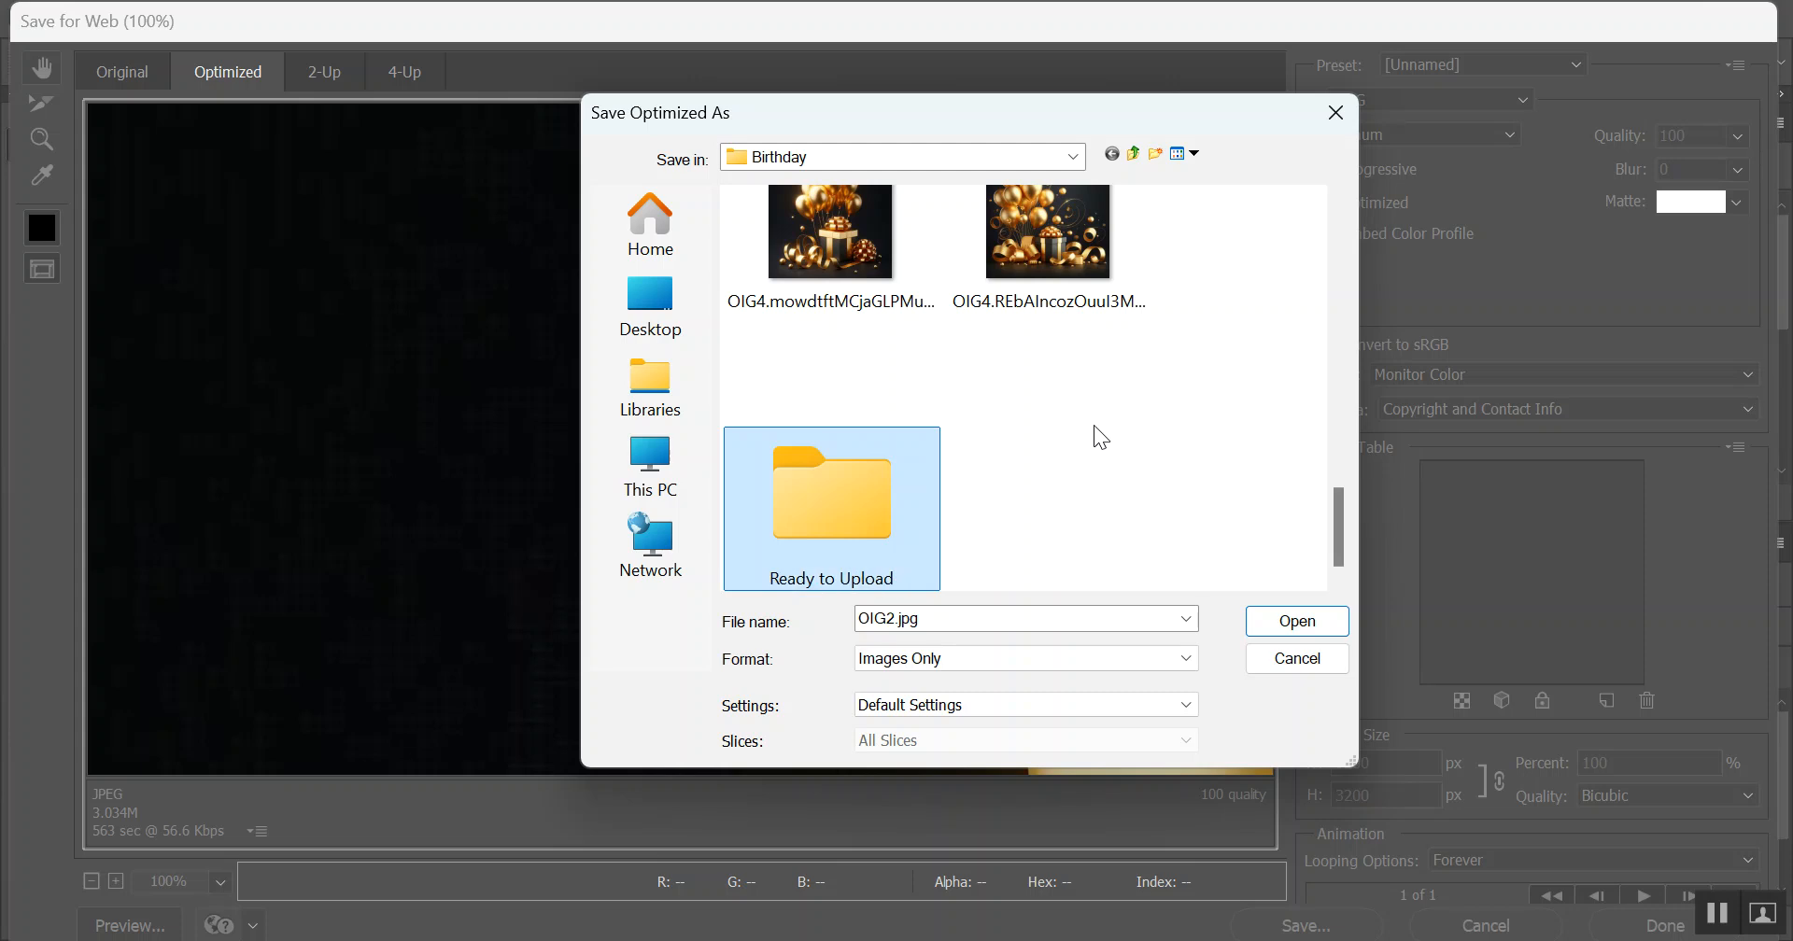
pyautogui.doubleClick(832, 481)
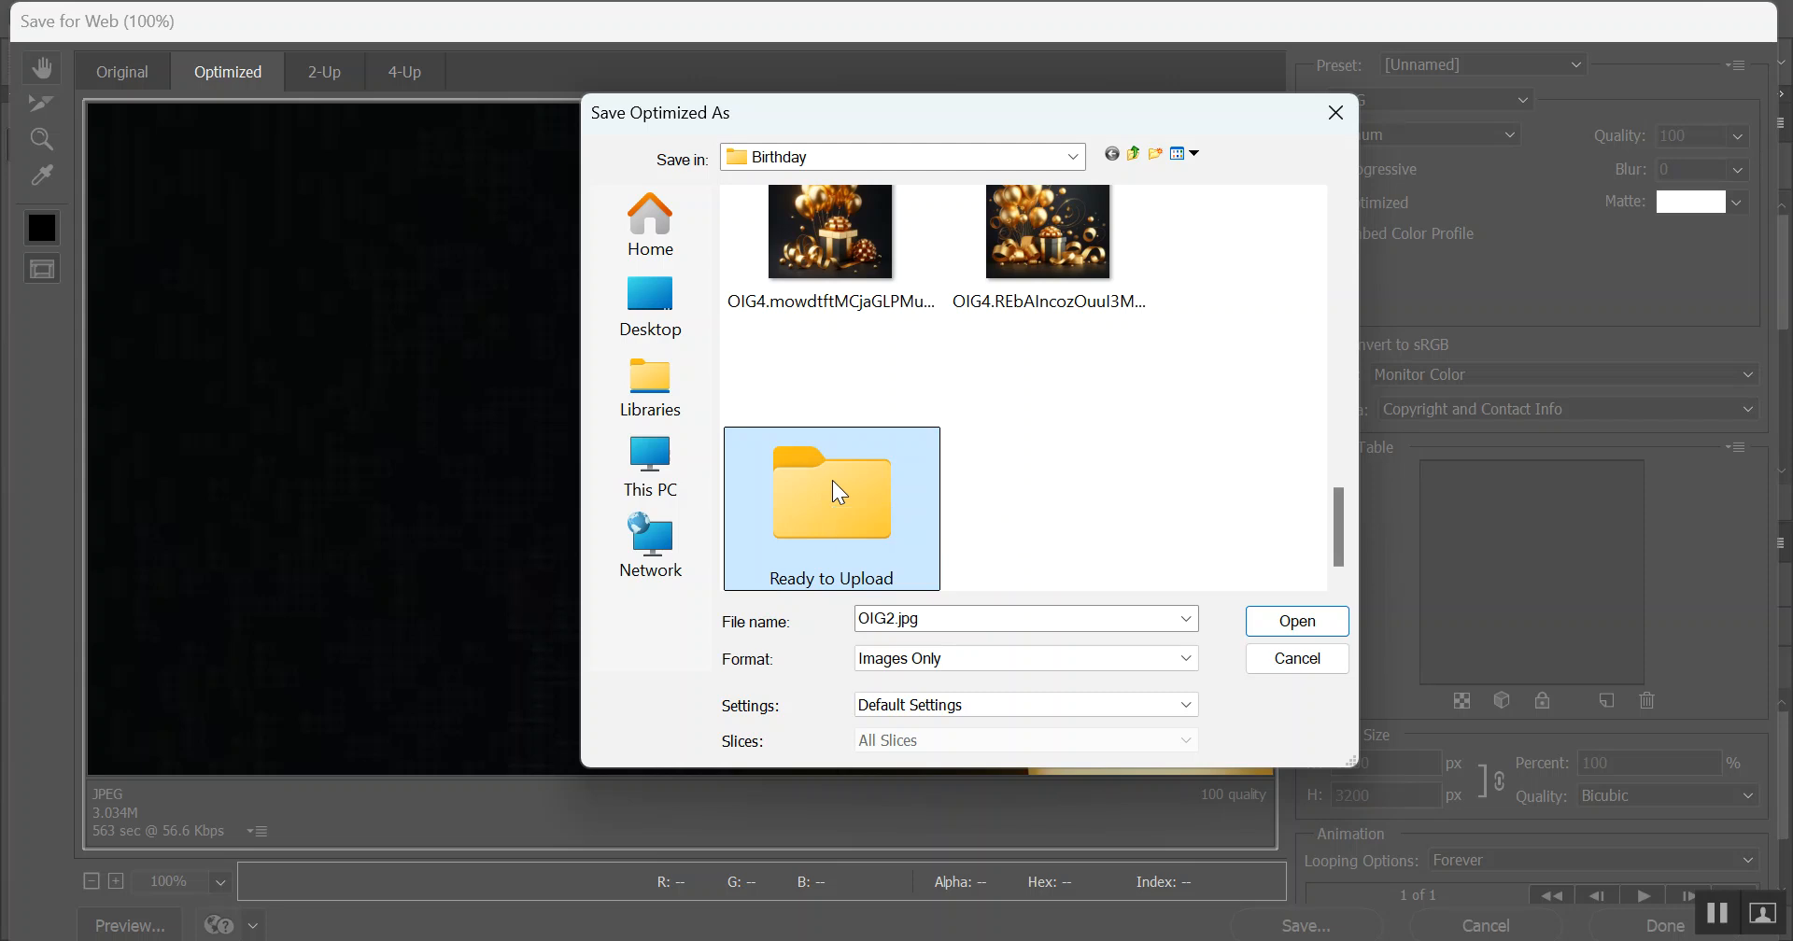
pyautogui.moveTo(982, 117); pyautogui.dragTo(918, 200)
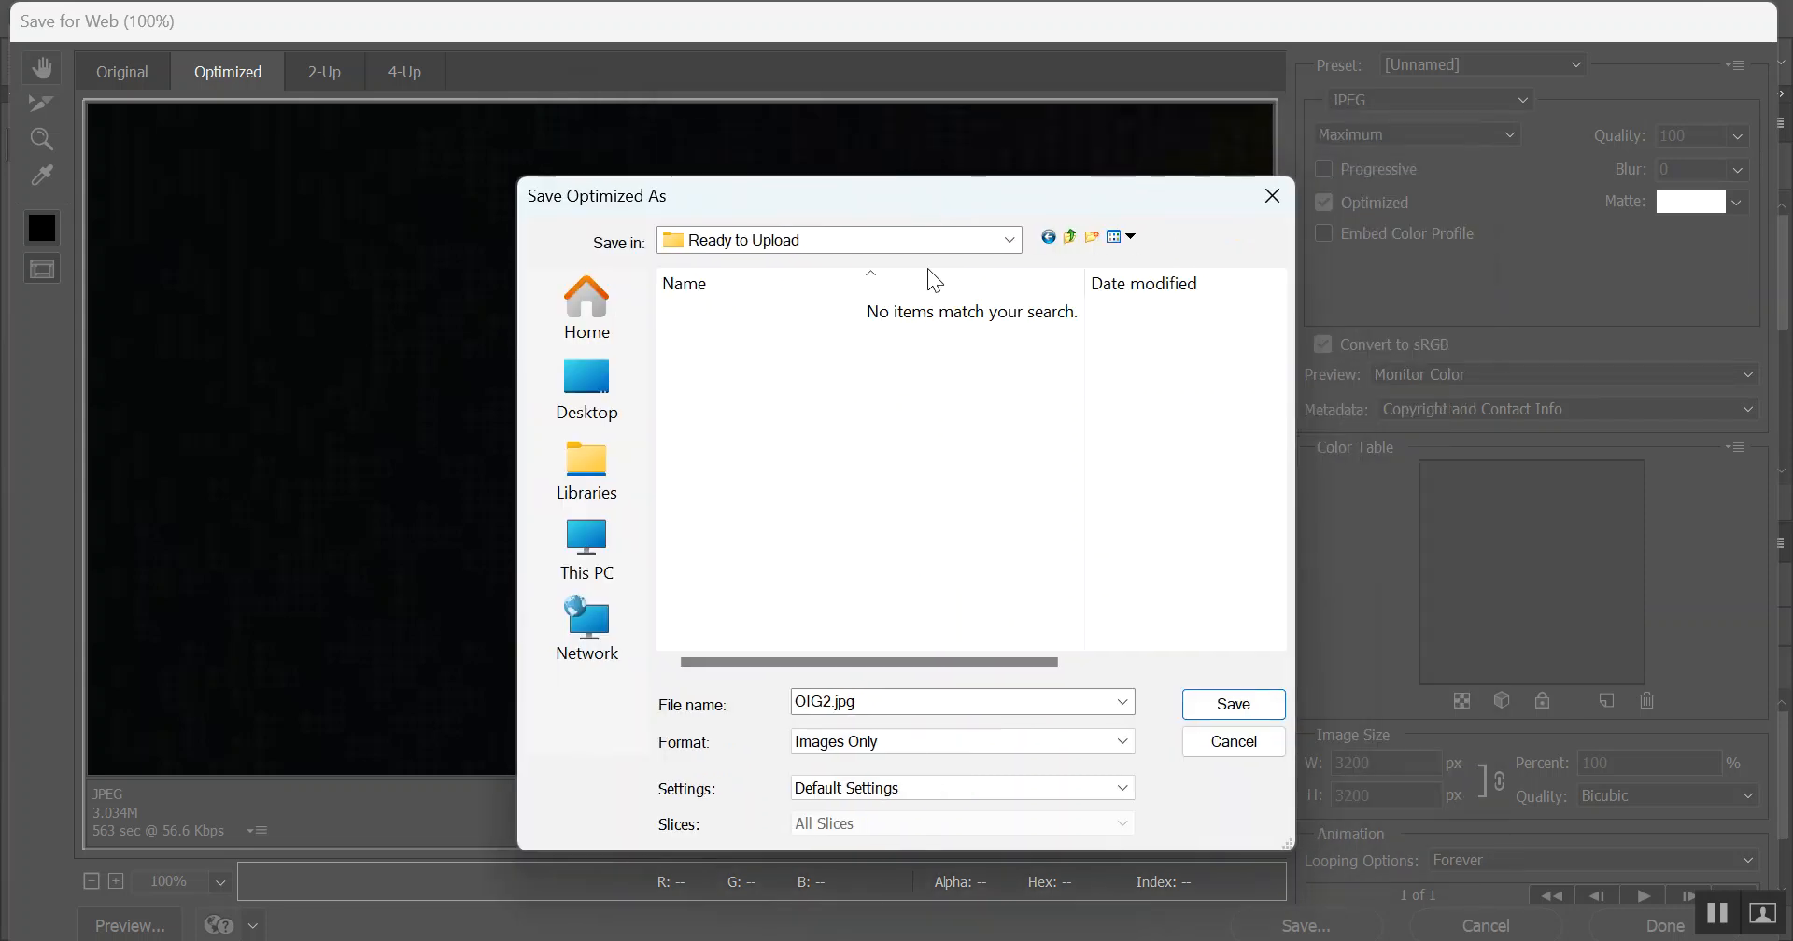
# Step: Try "Birthday" as the file name for the exported image
pyautogui.click(876, 702)
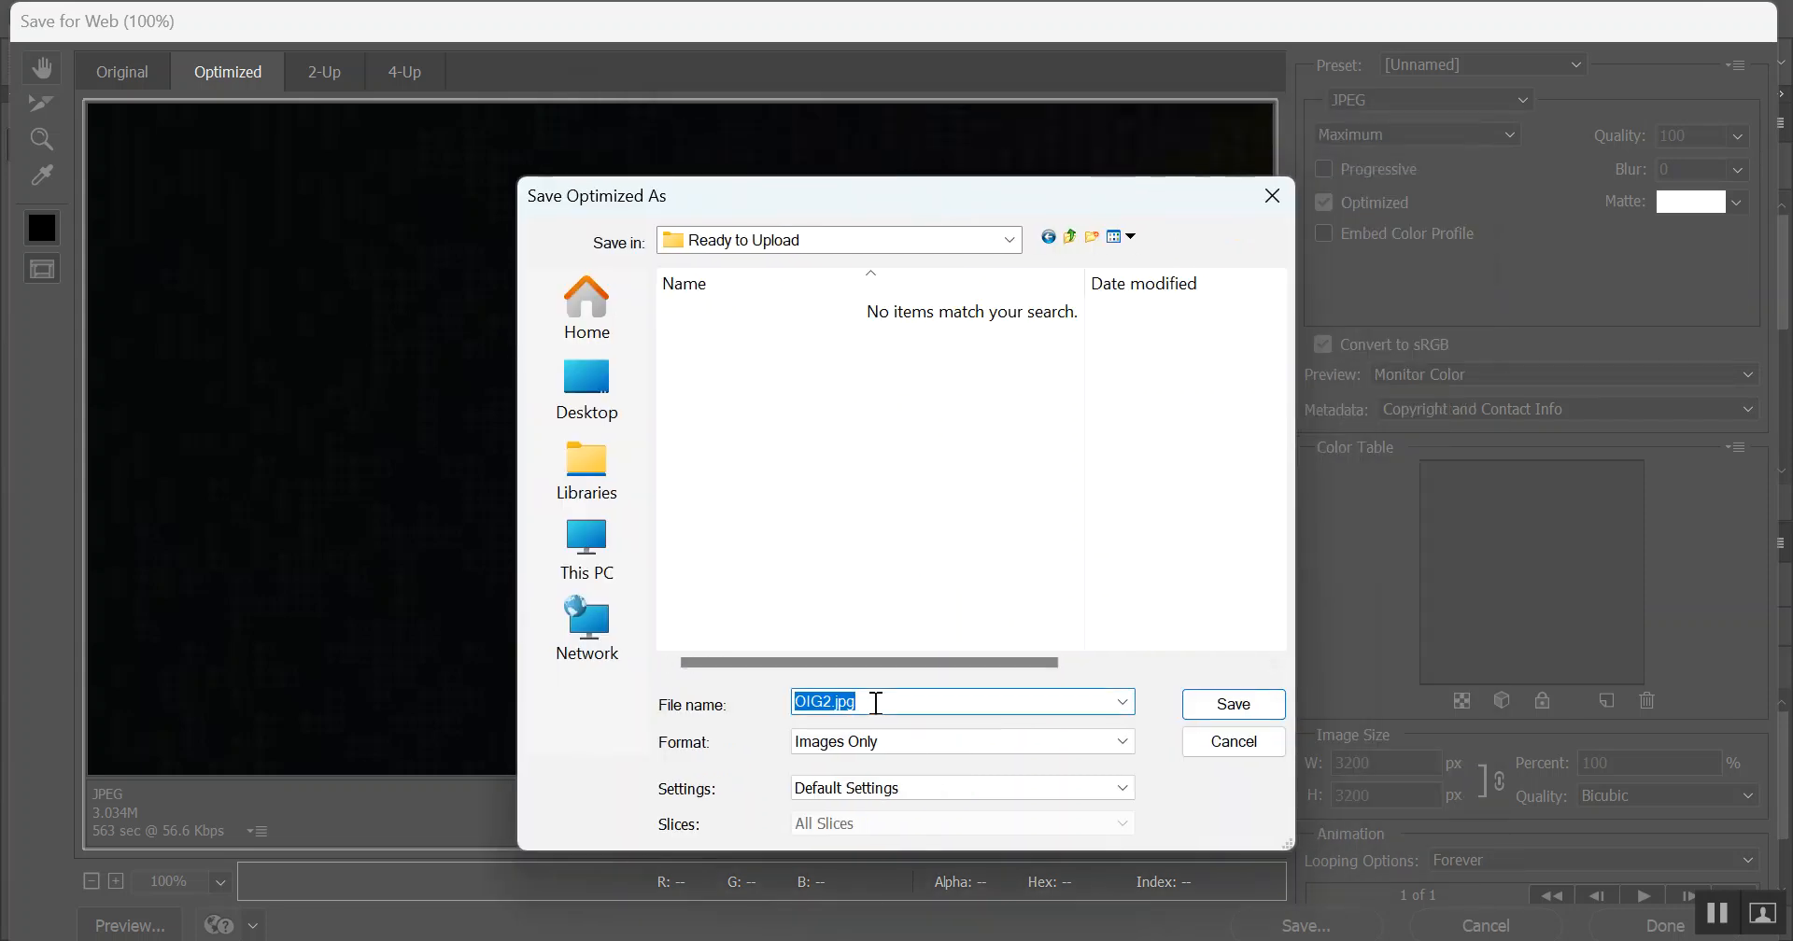
pyautogui.write('B')
pyautogui.write('a')
pyautogui.write('lloon')
pyautogui.press('BackSpace')
pyautogui.press('BackSpace')
pyautogui.press('BackSpace')
pyautogui.press('BackSpace')
pyautogui.press('BackSpace')
pyautogui.press('BackSpace')
pyautogui.press('BackSpace')
pyautogui.write('Birthday')
# Step: Examine the existing files in the Birthday folder and its subfolder from the save dialog, and return to the Ready to Upload folder
pyautogui.click(1069, 237)
pyautogui.scroll(-6, 1027, 467)
pyautogui.scroll(-2, 1066, 558)
pyautogui.scroll(10, 1062, 541)
pyautogui.click(963, 351)
pyautogui.doubleClick(781, 338)
pyautogui.scroll(-3, 1011, 479)
pyautogui.scroll(3, 1011, 479)
pyautogui.click(775, 440)
pyautogui.click(753, 457)
pyautogui.click(786, 435)
pyautogui.doubleClick(796, 427)
pyautogui.rightClick(796, 431)
pyautogui.click(873, 519)
pyautogui.click(1095, 477)
pyautogui.click(1071, 238)
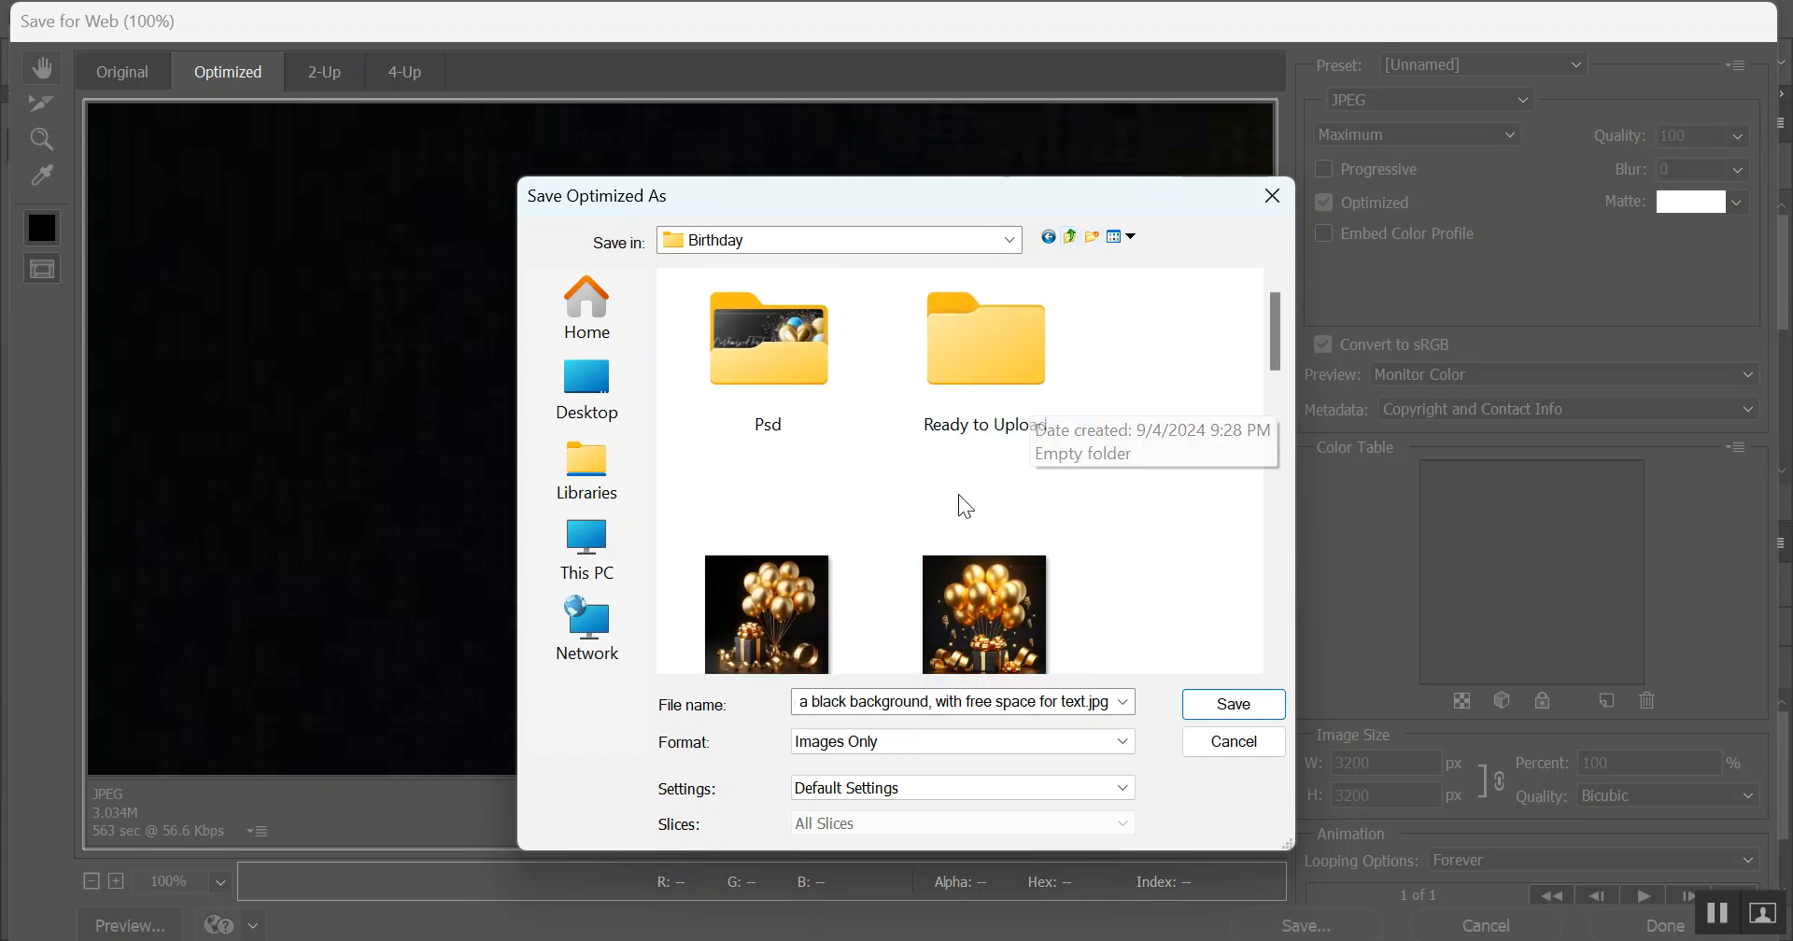
pyautogui.doubleClick(984, 357)
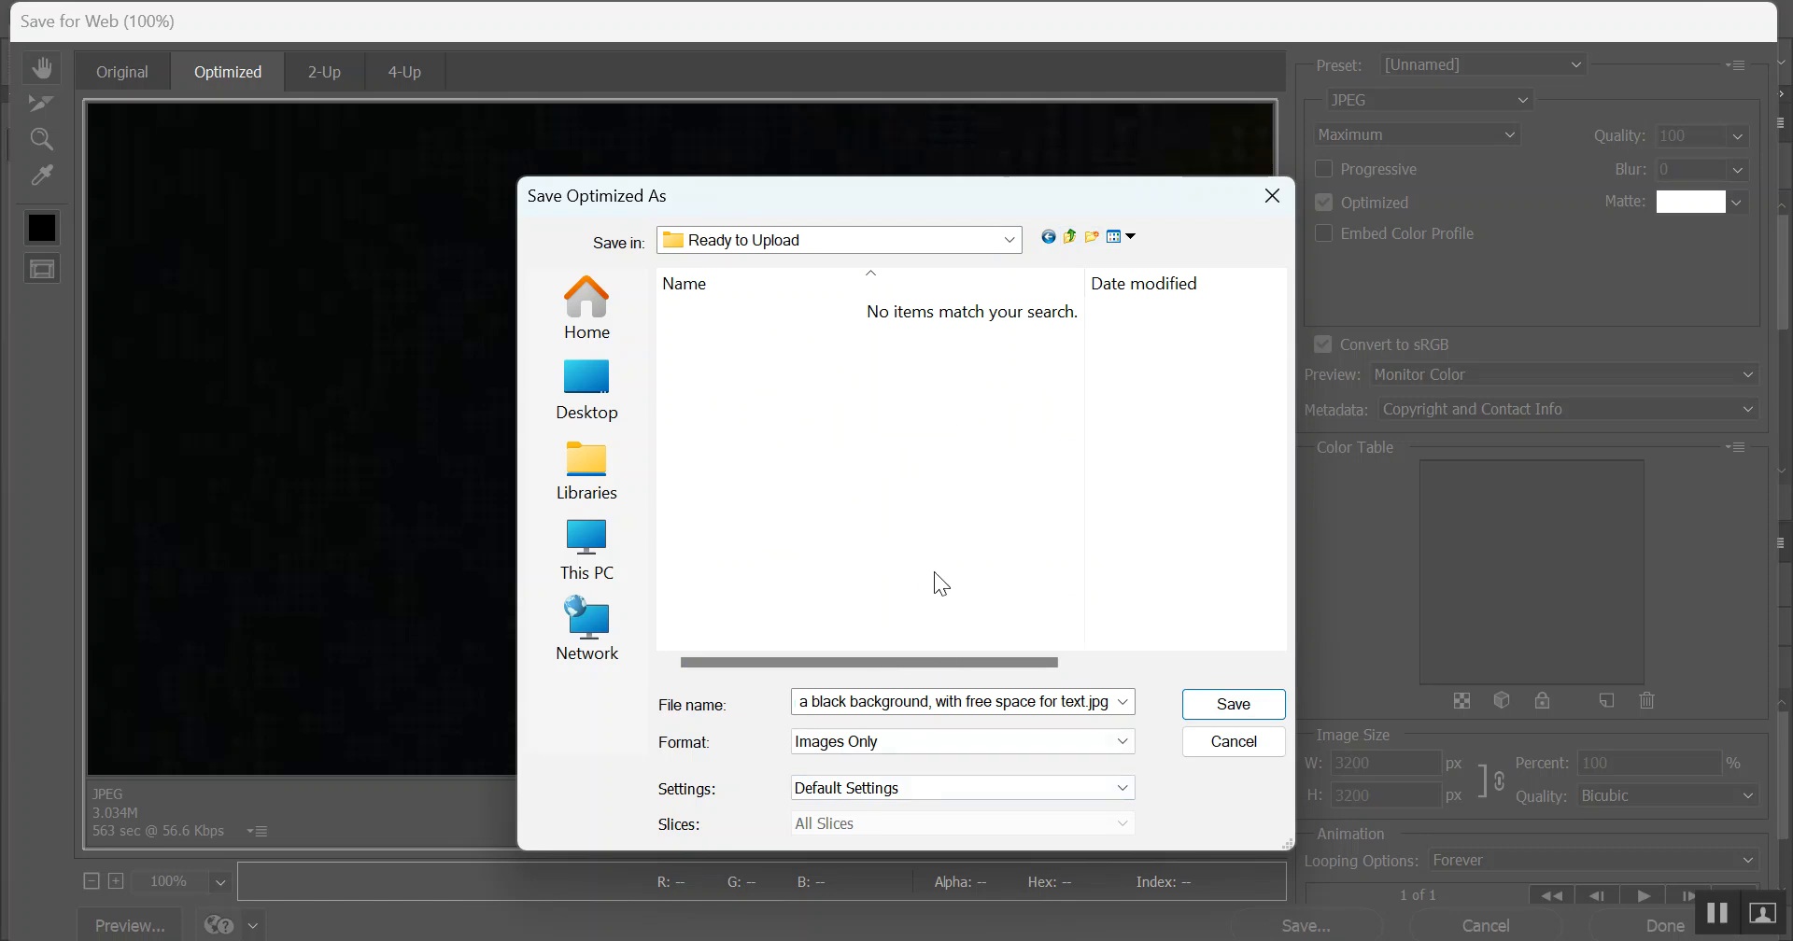
# Step: Name the exported image "BirthdayBalloon1" and save it in the Ready to Upload folder
pyautogui.click(963, 698)
pyautogui.press('BackSpace')
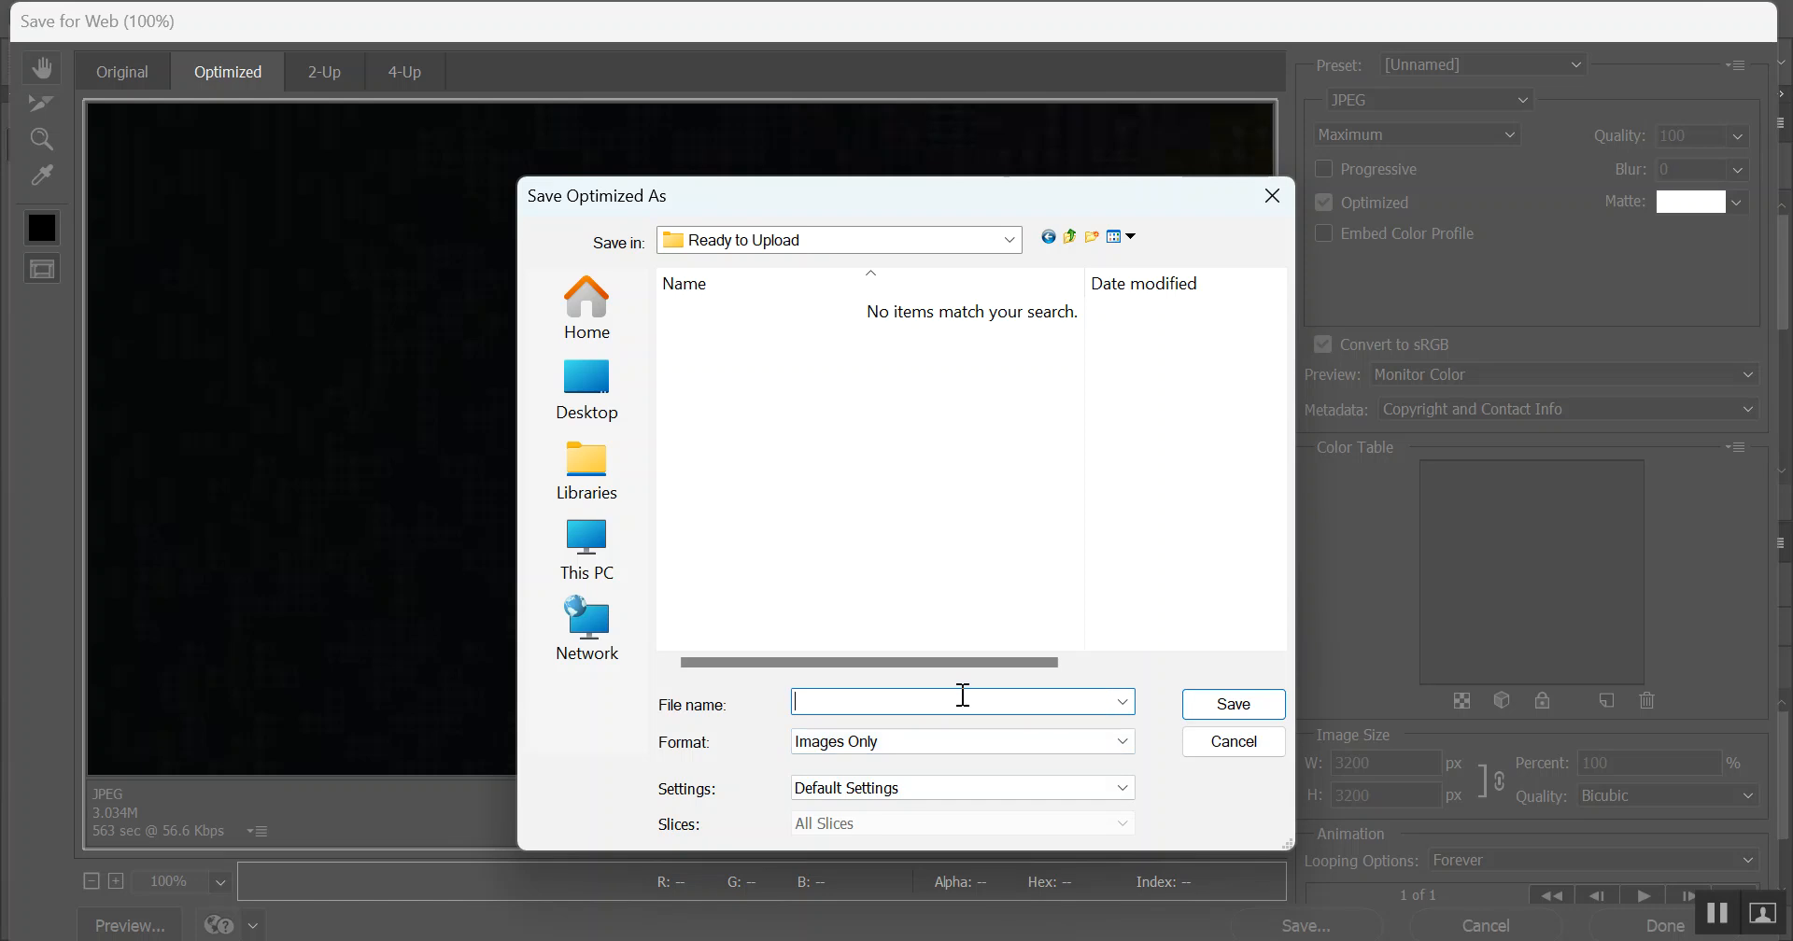
pyautogui.write('balloons')
pyautogui.moveTo(800, 701); pyautogui.dragTo(887, 701)
pyautogui.write('B1')
pyautogui.moveTo(884, 696); pyautogui.dragTo(764, 696)
pyautogui.click(878, 702)
pyautogui.write('Birthdy')
pyautogui.press('BackSpace')
pyautogui.press('BackSpace')
pyautogui.write('day')
pyautogui.press('BackSpace')
pyautogui.click(1264, 702)
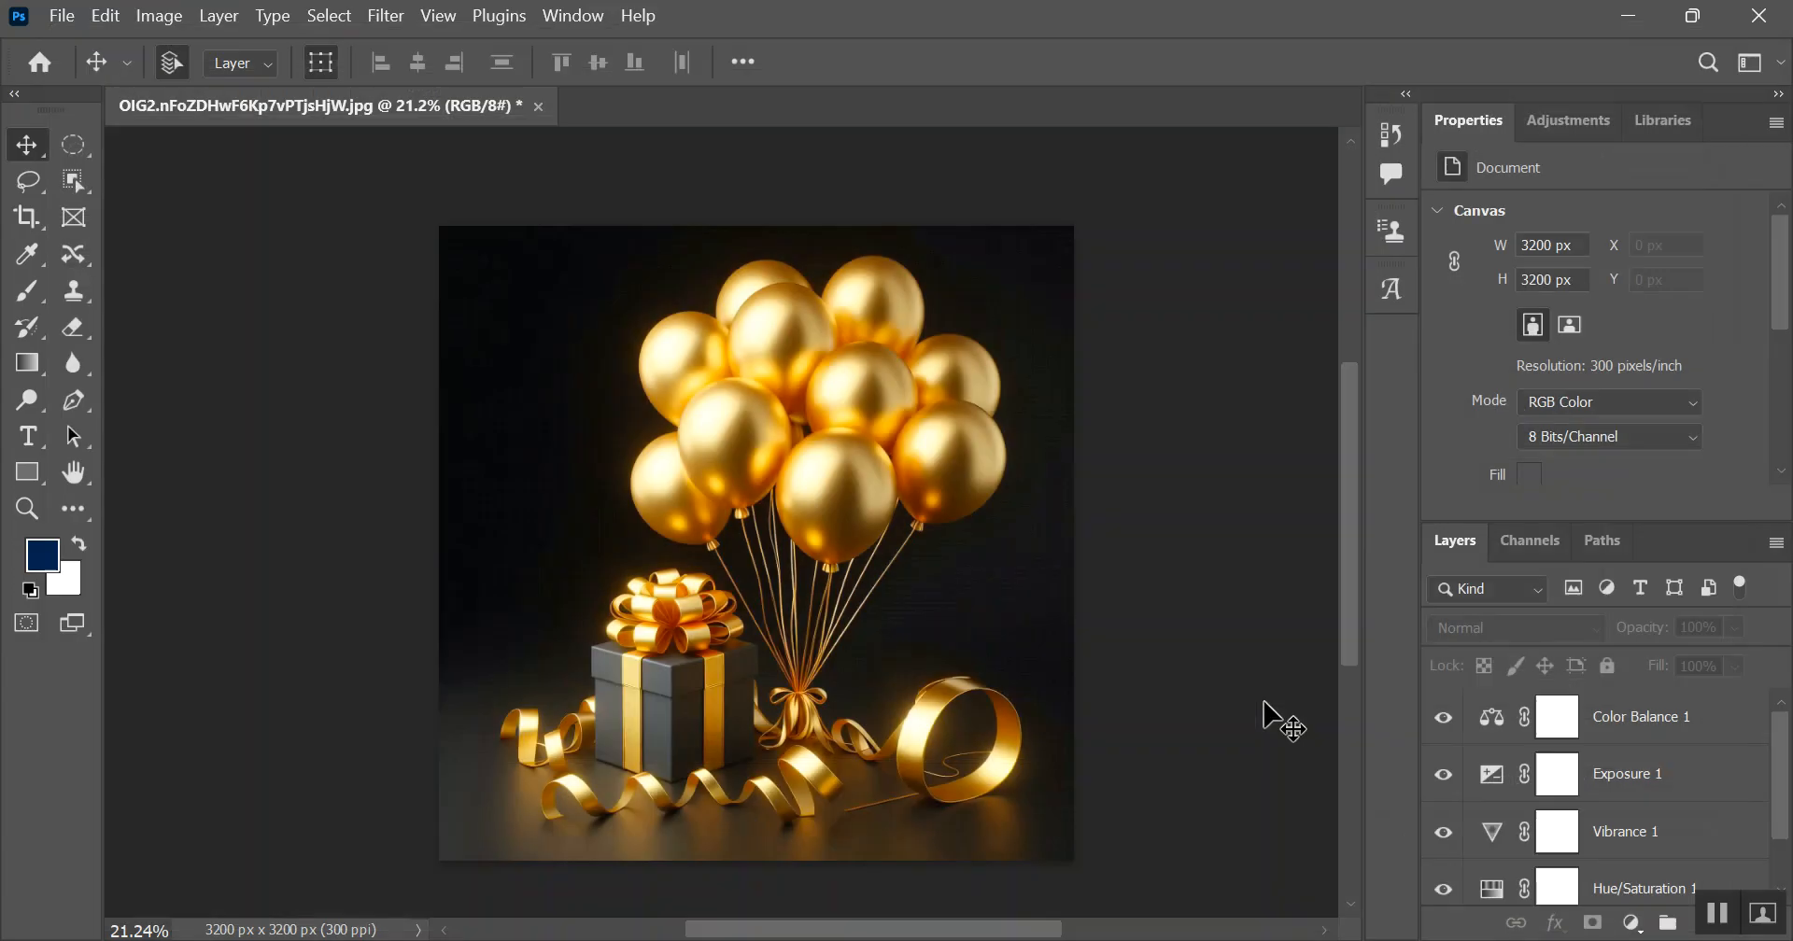
# Step: Switch to File Explorer and open the Ready to Upload folder inside the Birthday folder
pyautogui.click(551, 940)
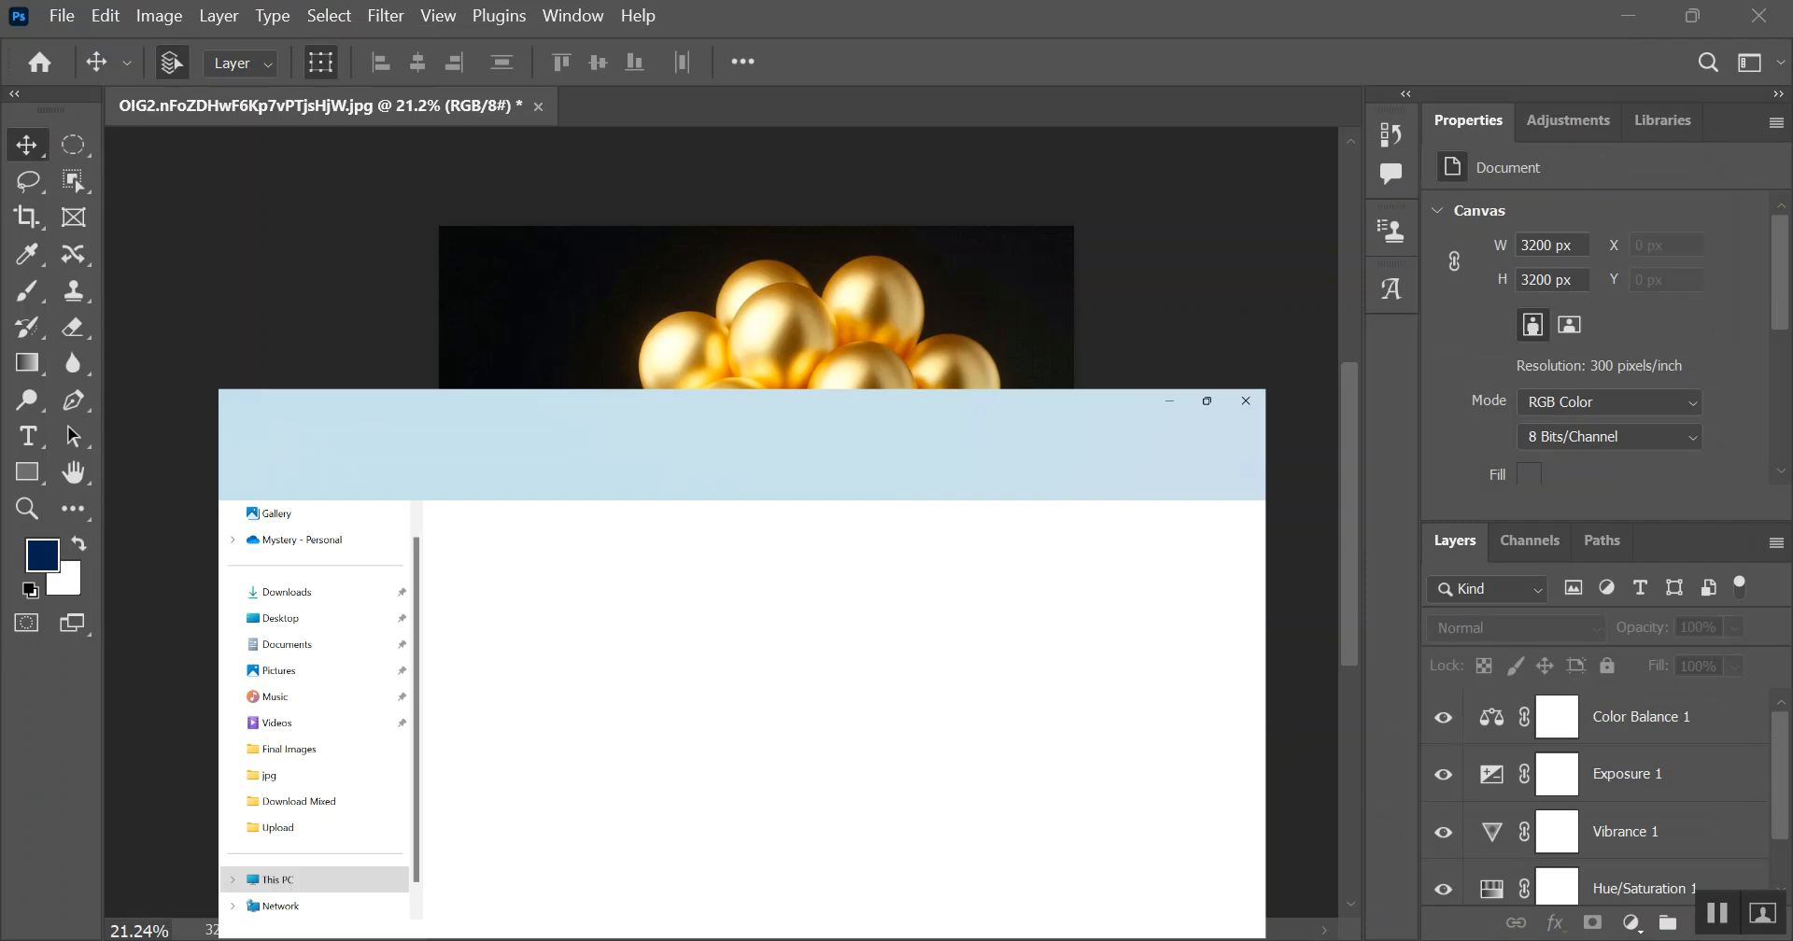
pyautogui.click(1089, 685)
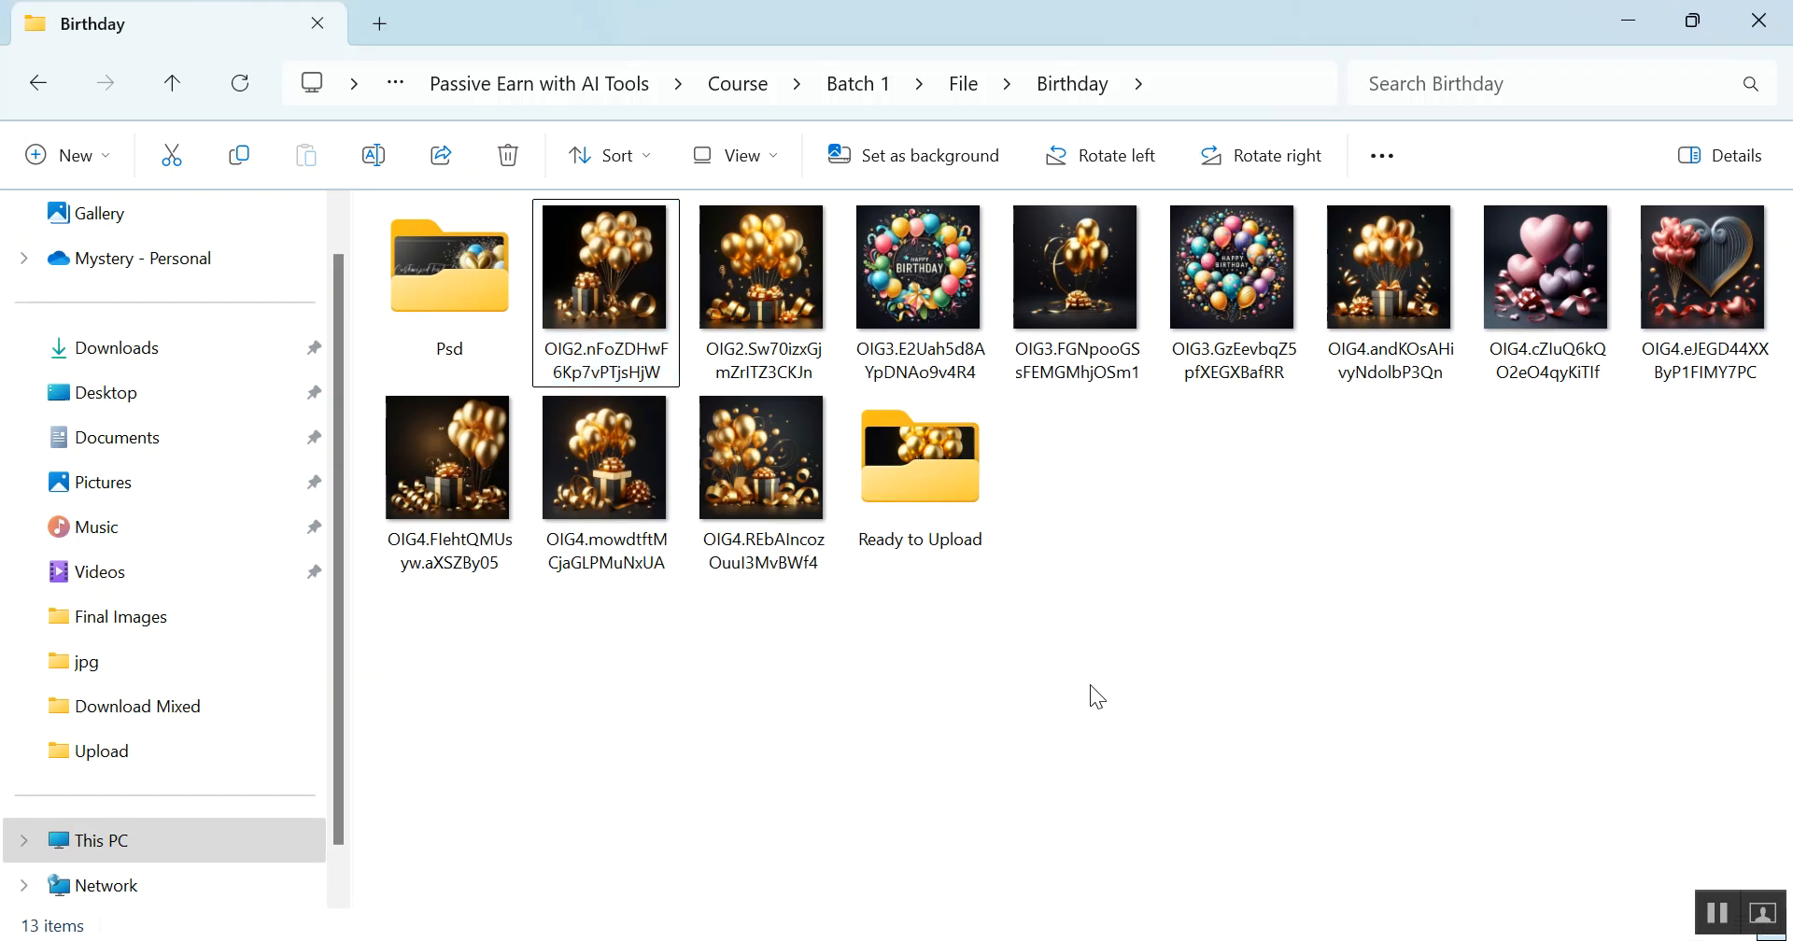
pyautogui.doubleClick(926, 457)
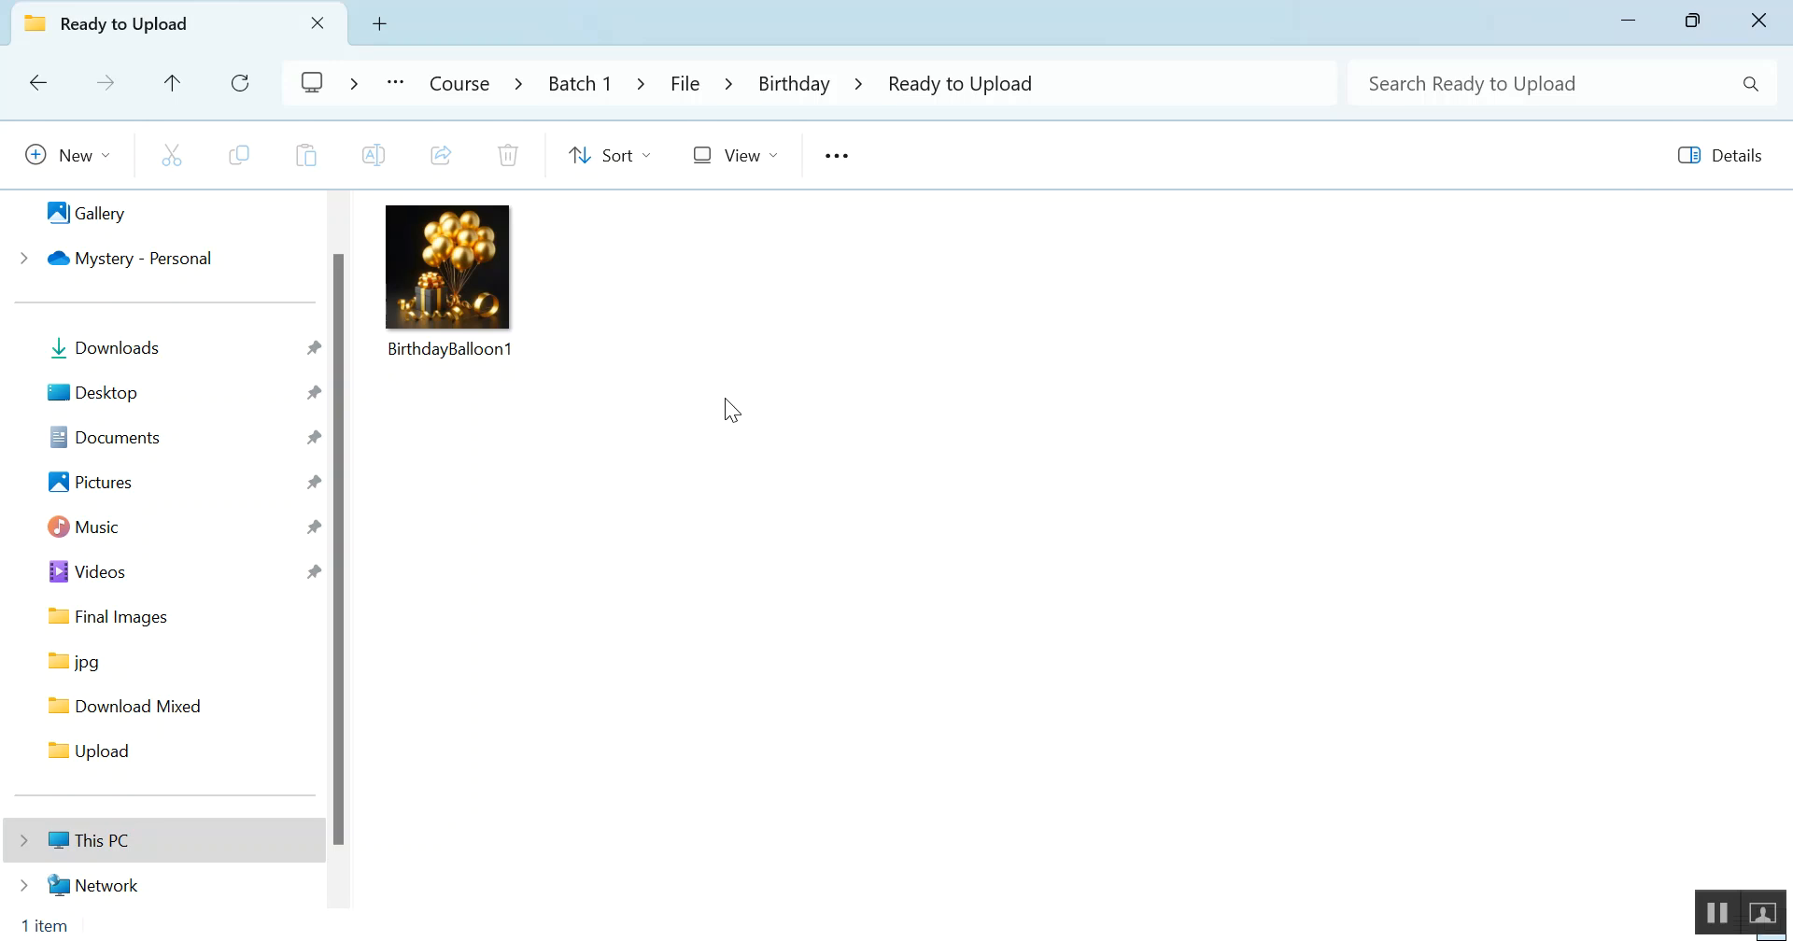
# Step: Create a folder named "Brithday Balloon" in Ready to Upload and move the BirthdayBalloon1 image into it
pyautogui.rightClick(744, 372)
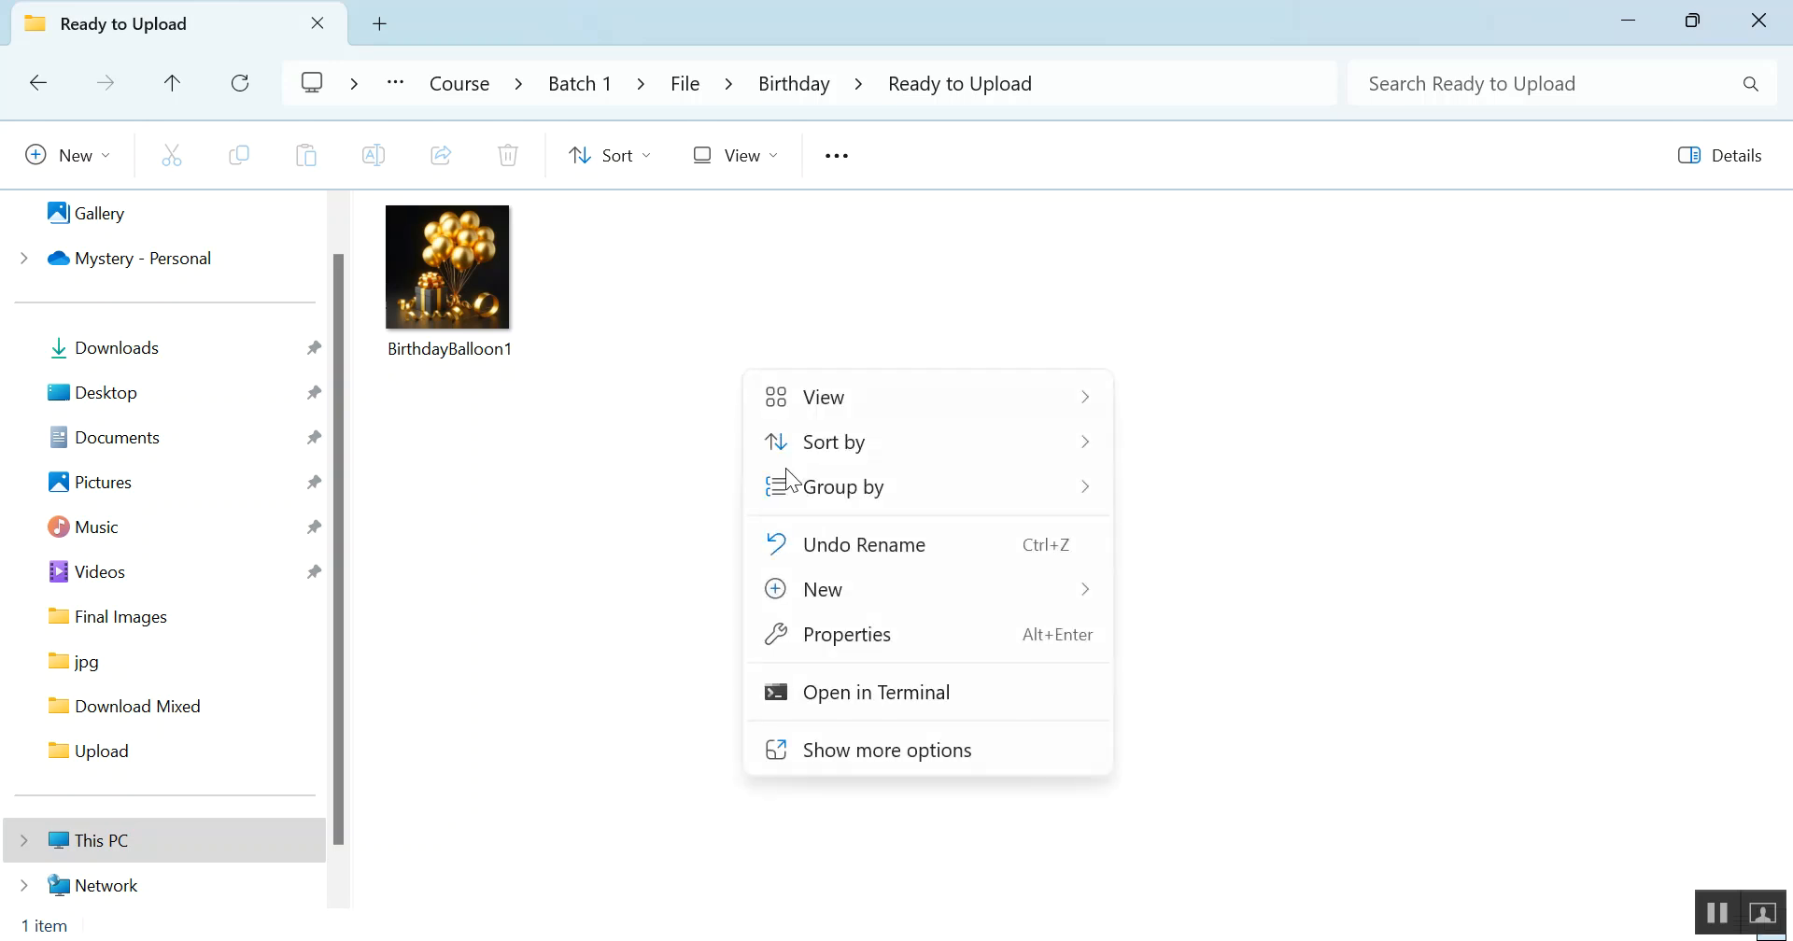
pyautogui.moveTo(1096, 589)
pyautogui.click(1219, 98)
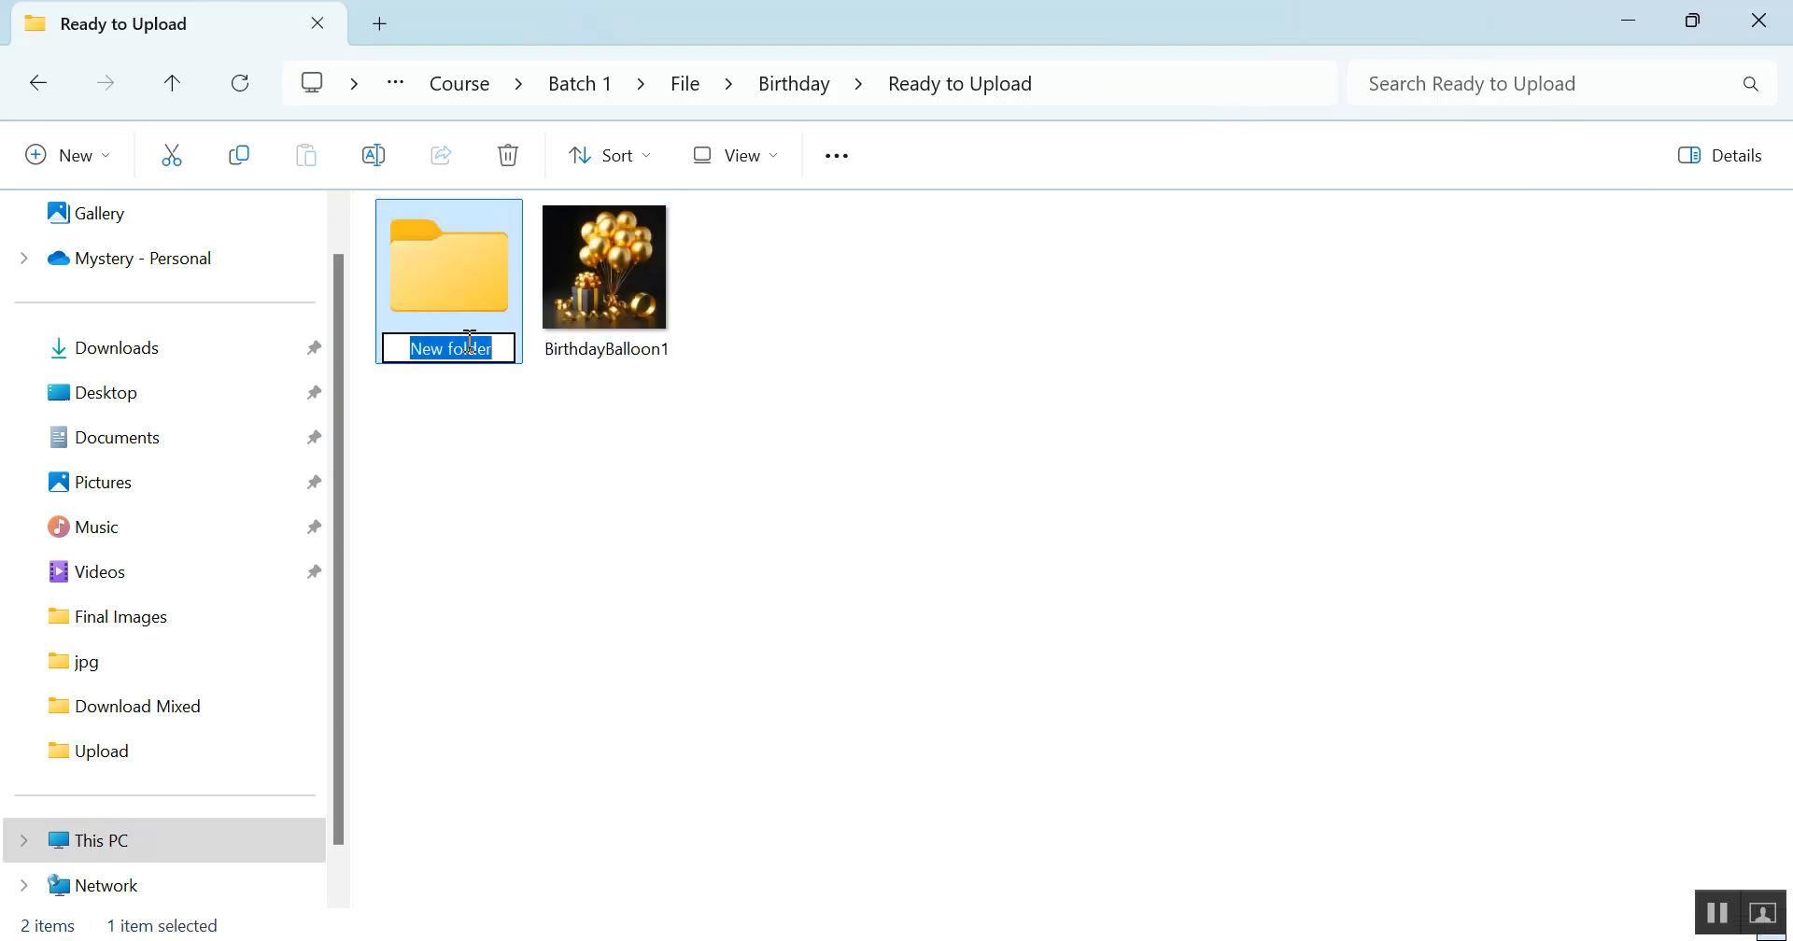
pyautogui.write('Brithday BA')
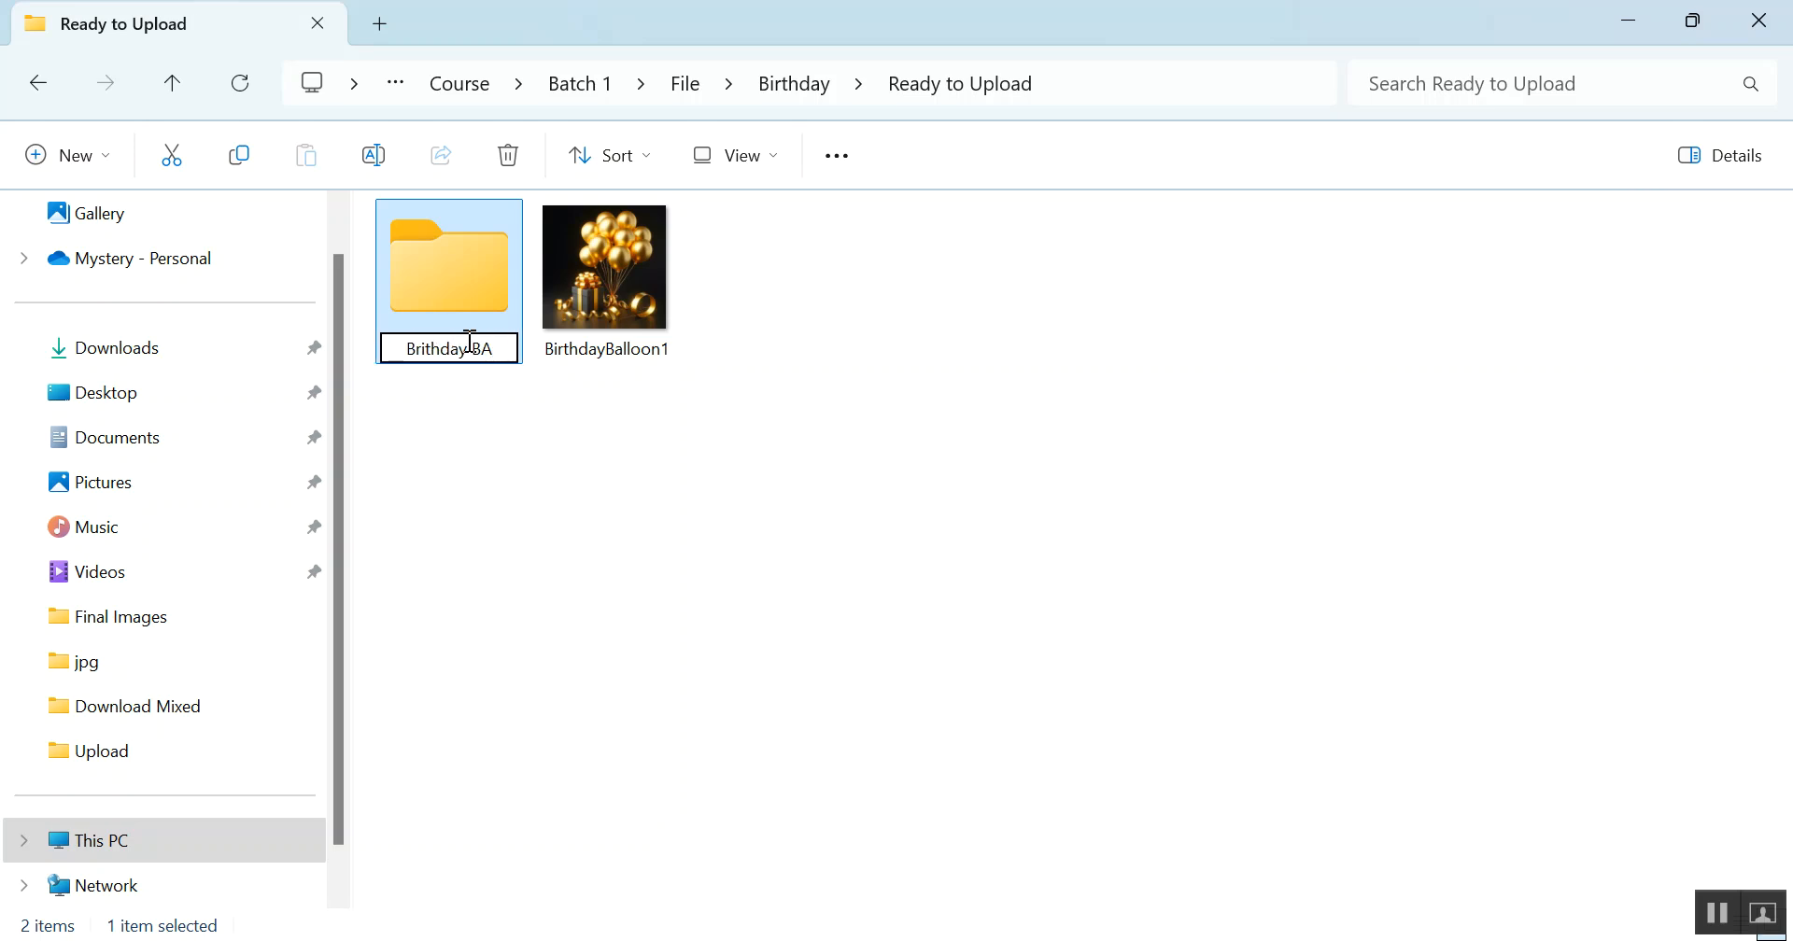
pyautogui.press('BackSpace')
pyautogui.write('alloone')
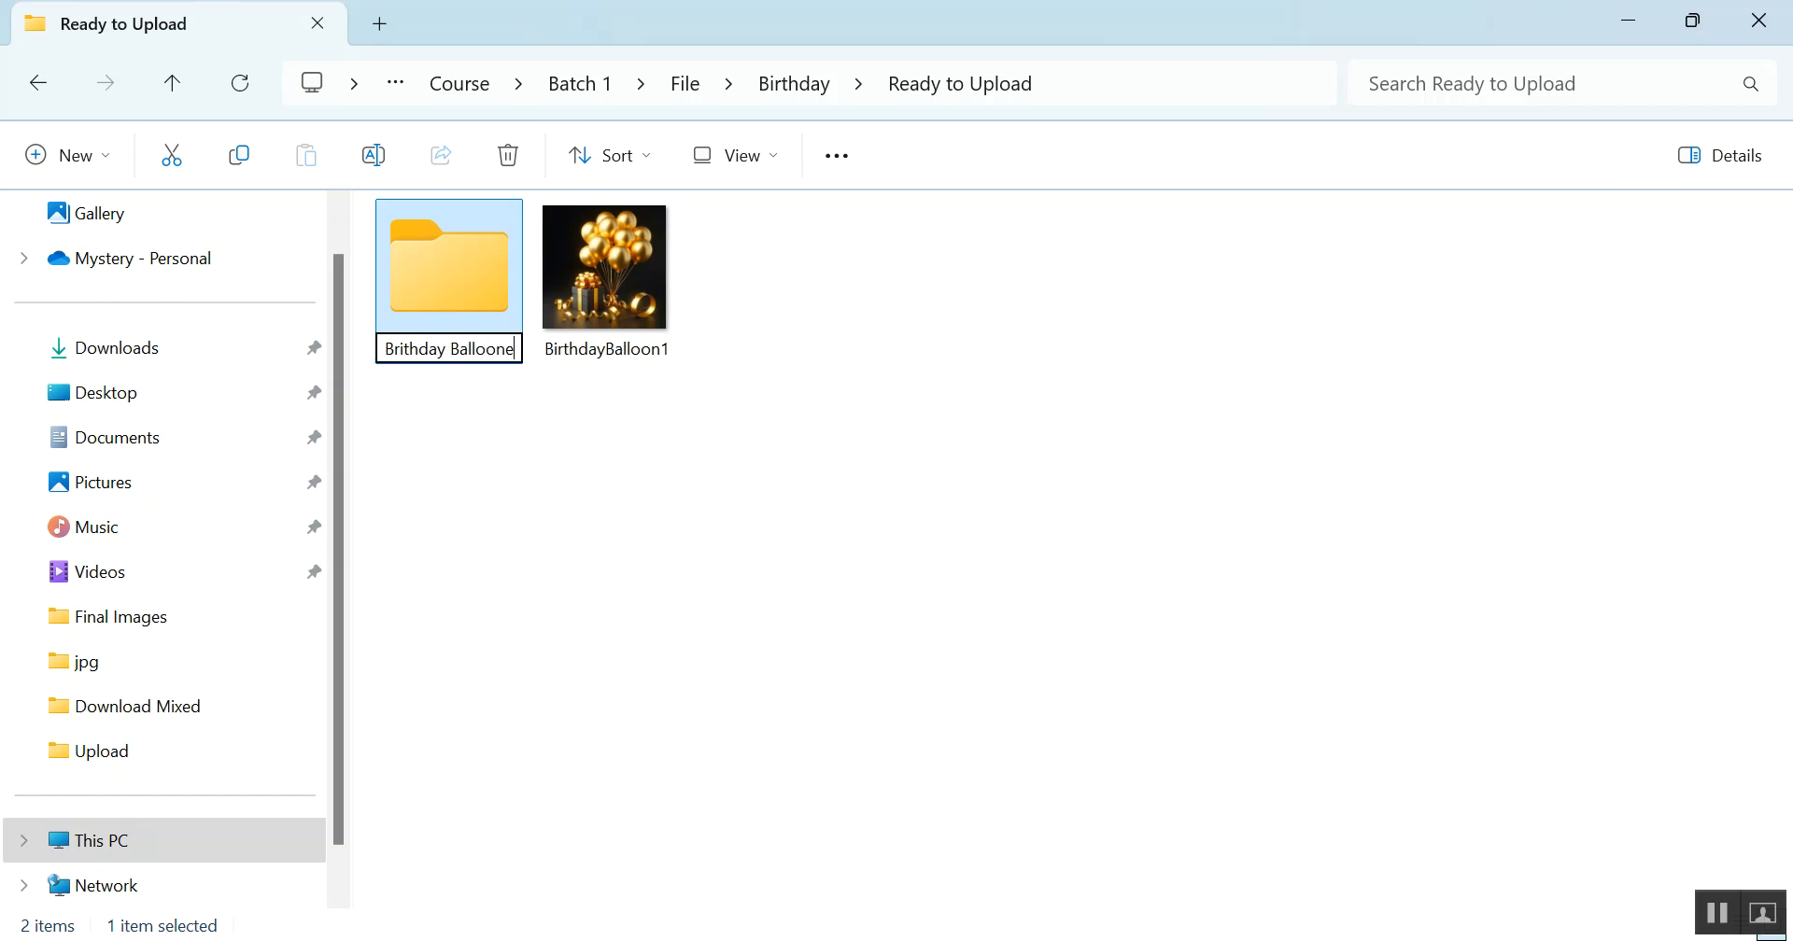
pyautogui.press('BackSpace')
pyautogui.click(585, 551)
pyautogui.moveTo(608, 323); pyautogui.dragTo(441, 295)
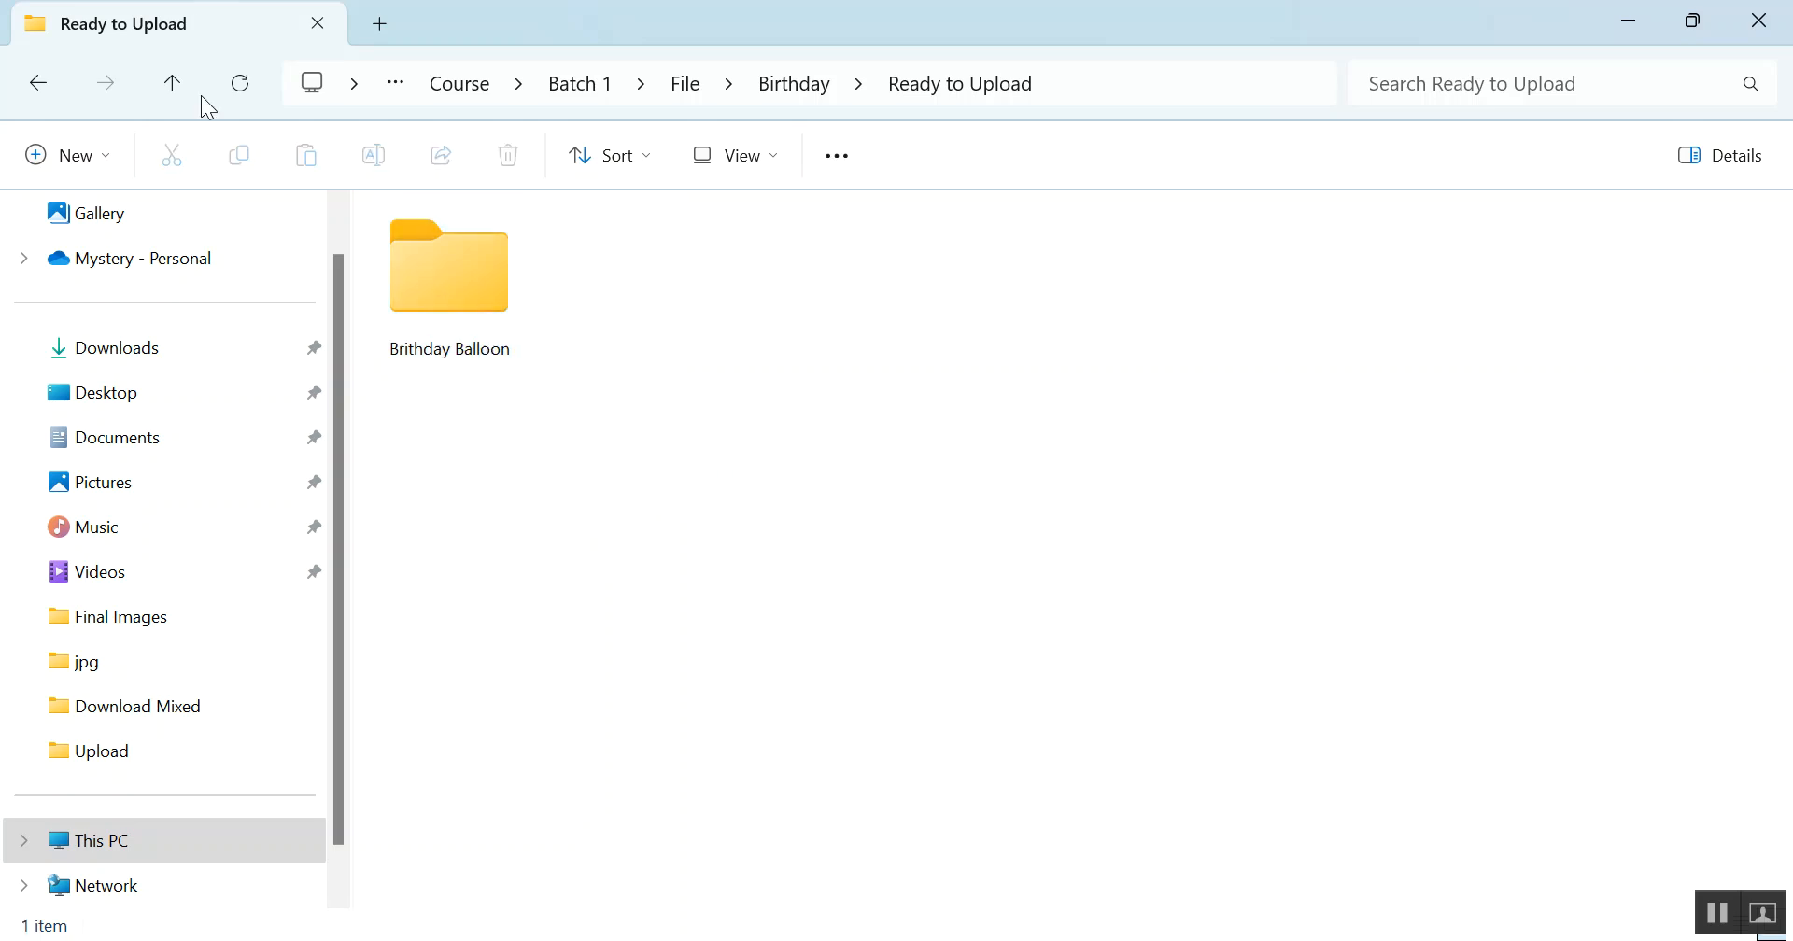
# Step: Check the contents of the Ready to Upload folder and its Brithday Balloon subfolder, and return to the Birthday folder
pyautogui.click(174, 83)
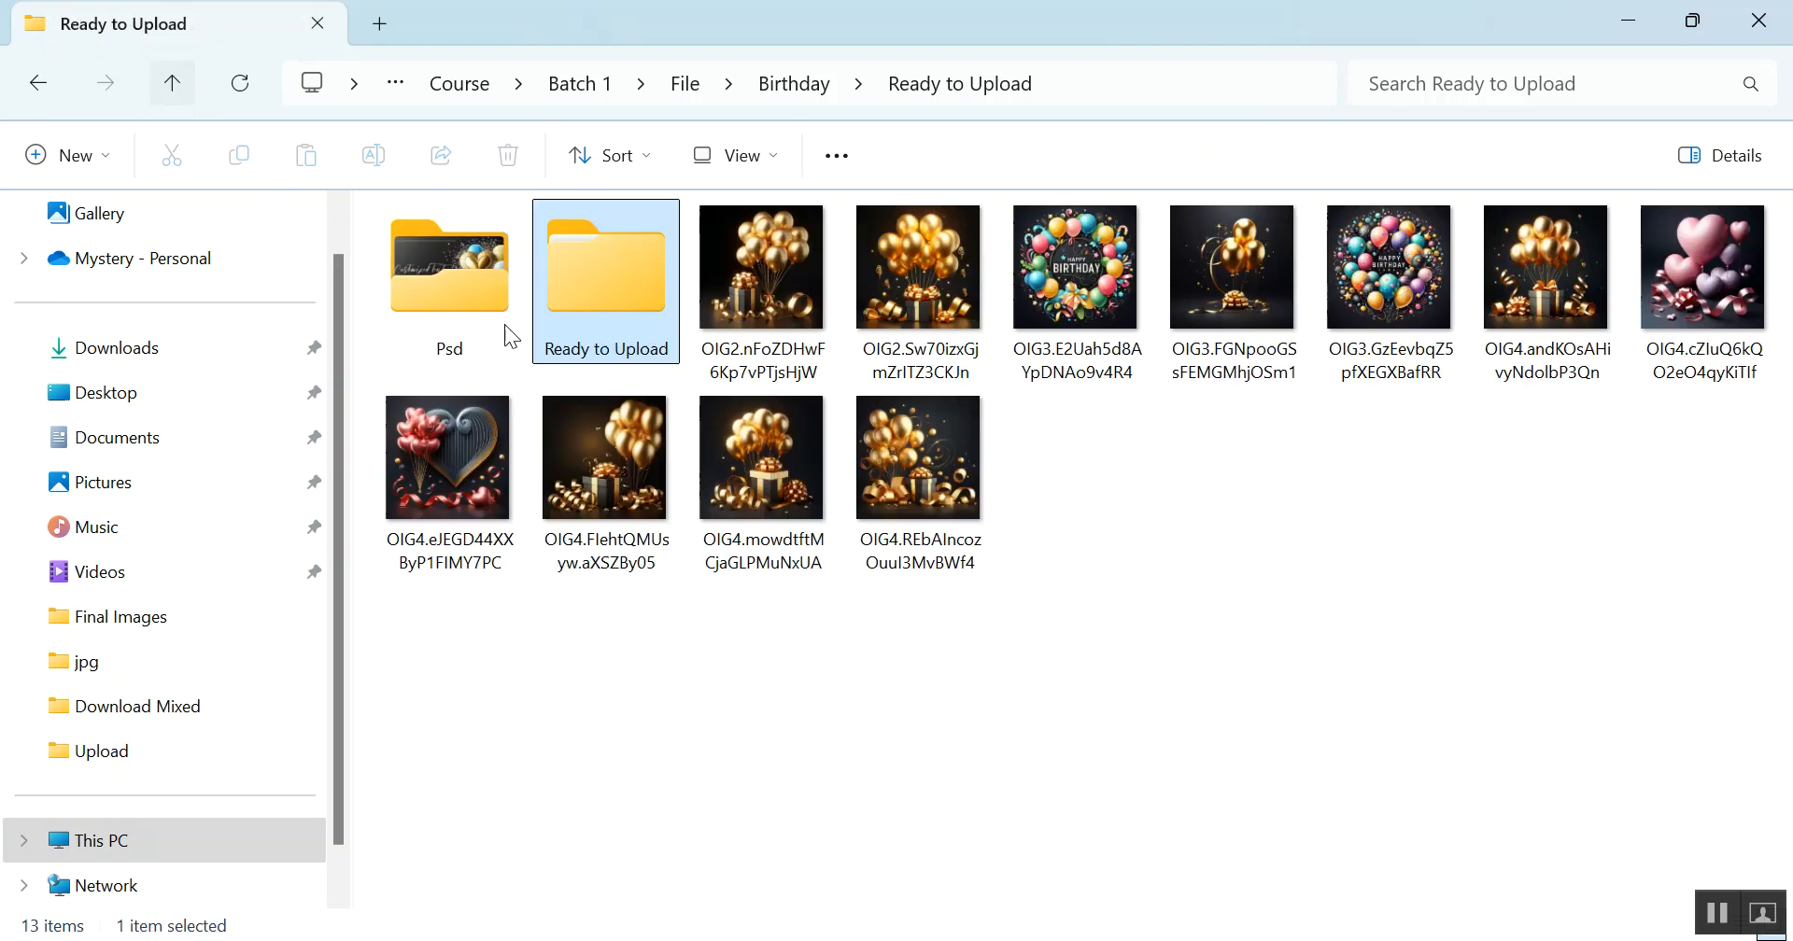
pyautogui.doubleClick(641, 277)
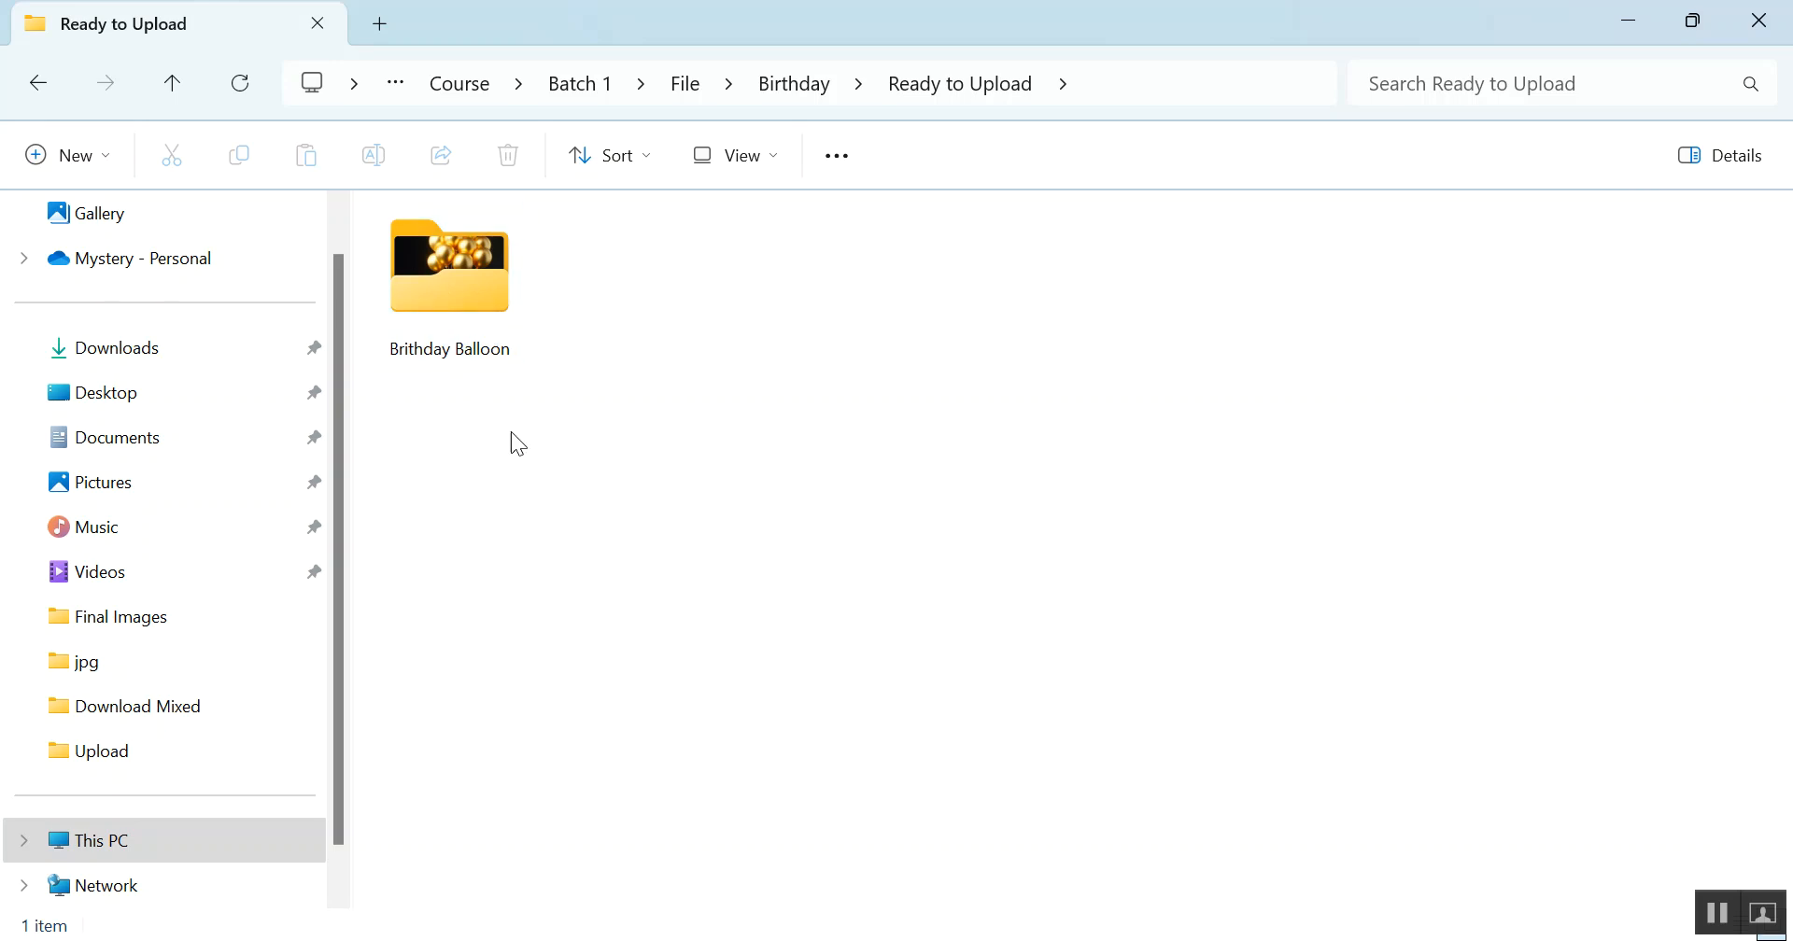
pyautogui.doubleClick(451, 278)
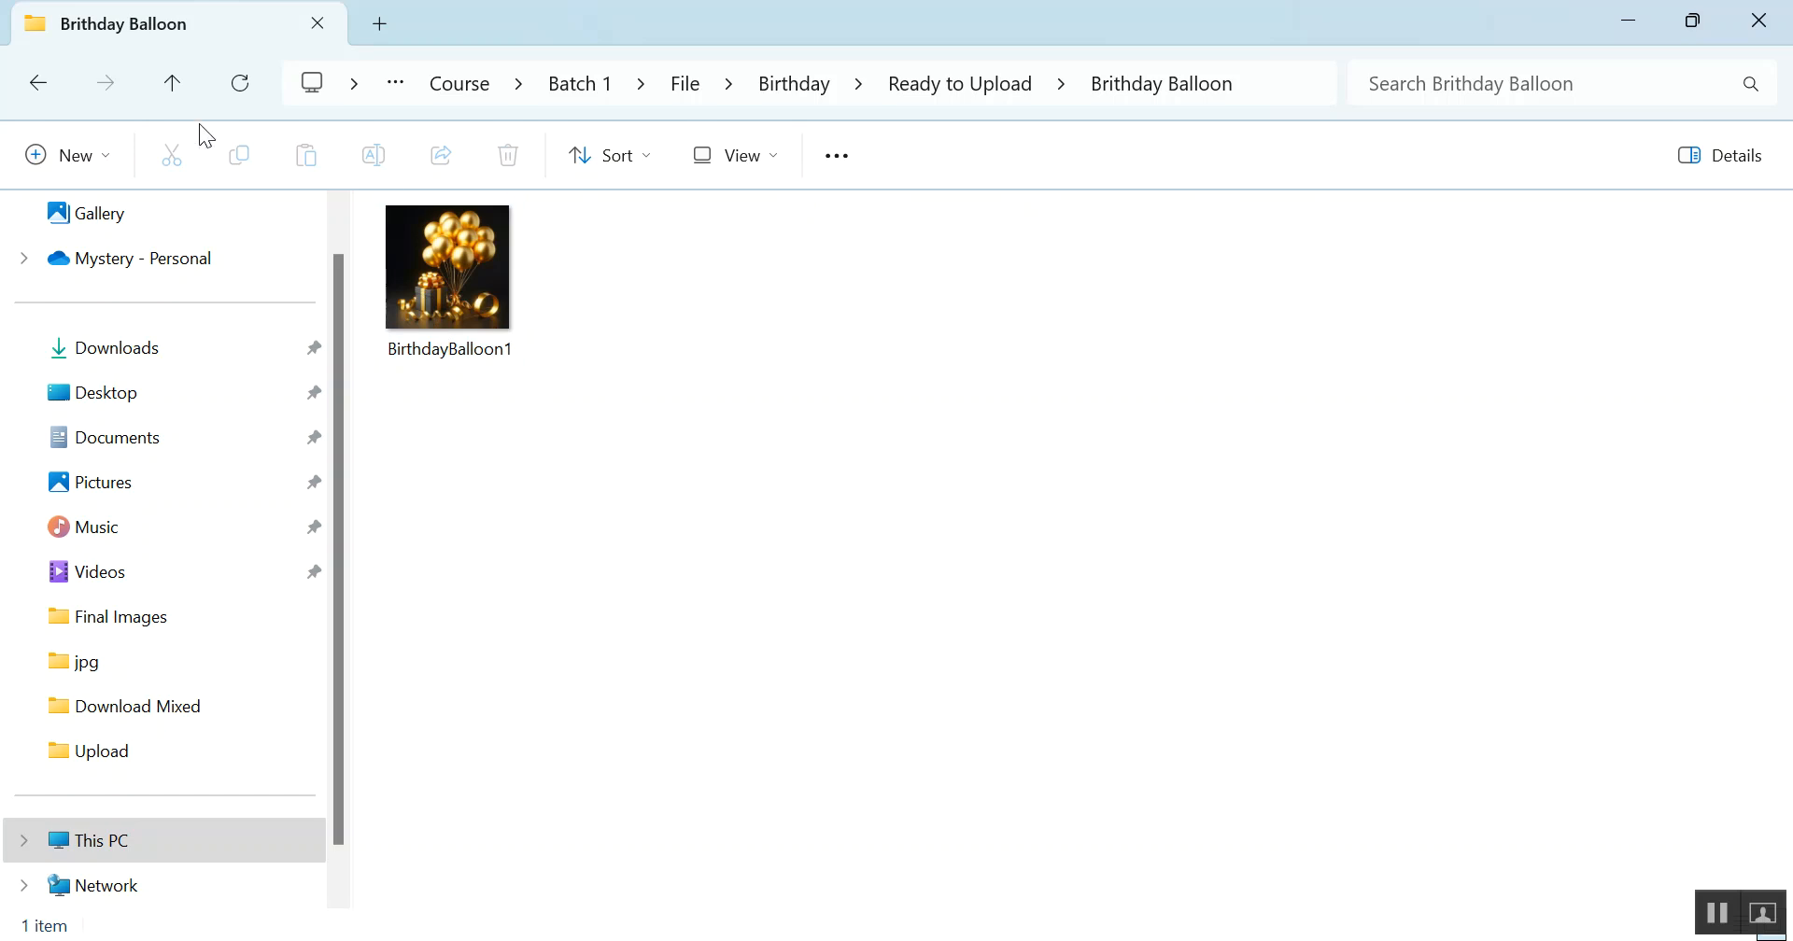
pyautogui.click(172, 86)
pyautogui.click(171, 84)
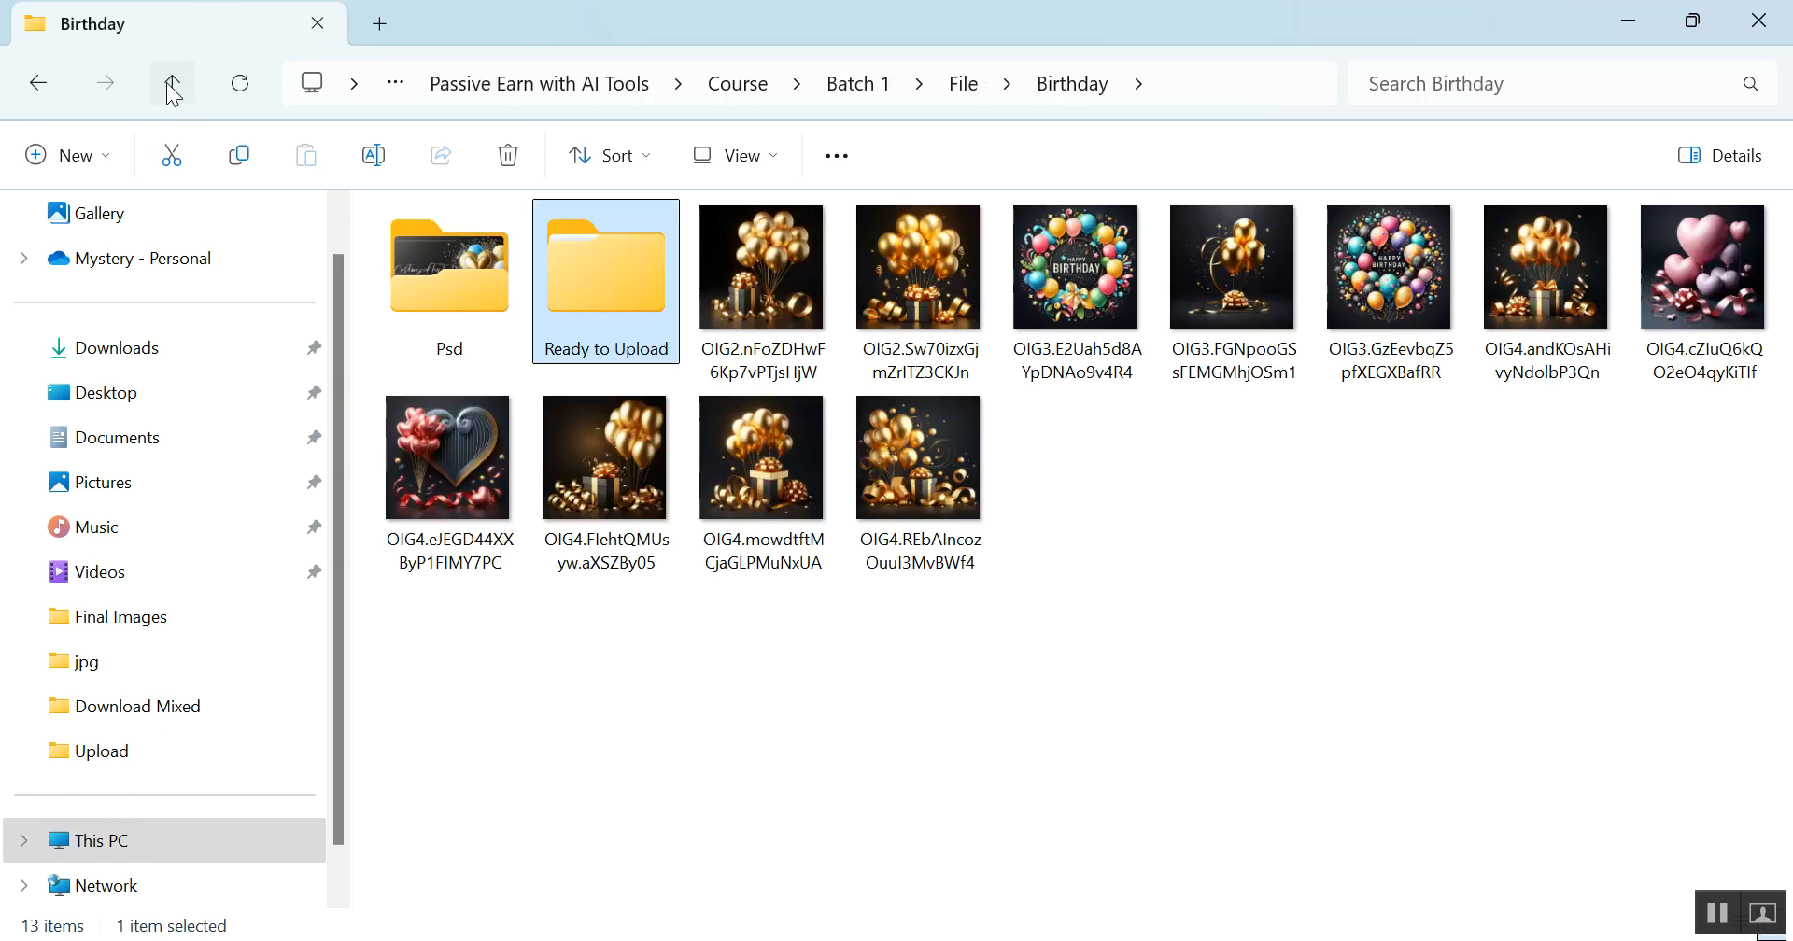
pyautogui.click(1256, 636)
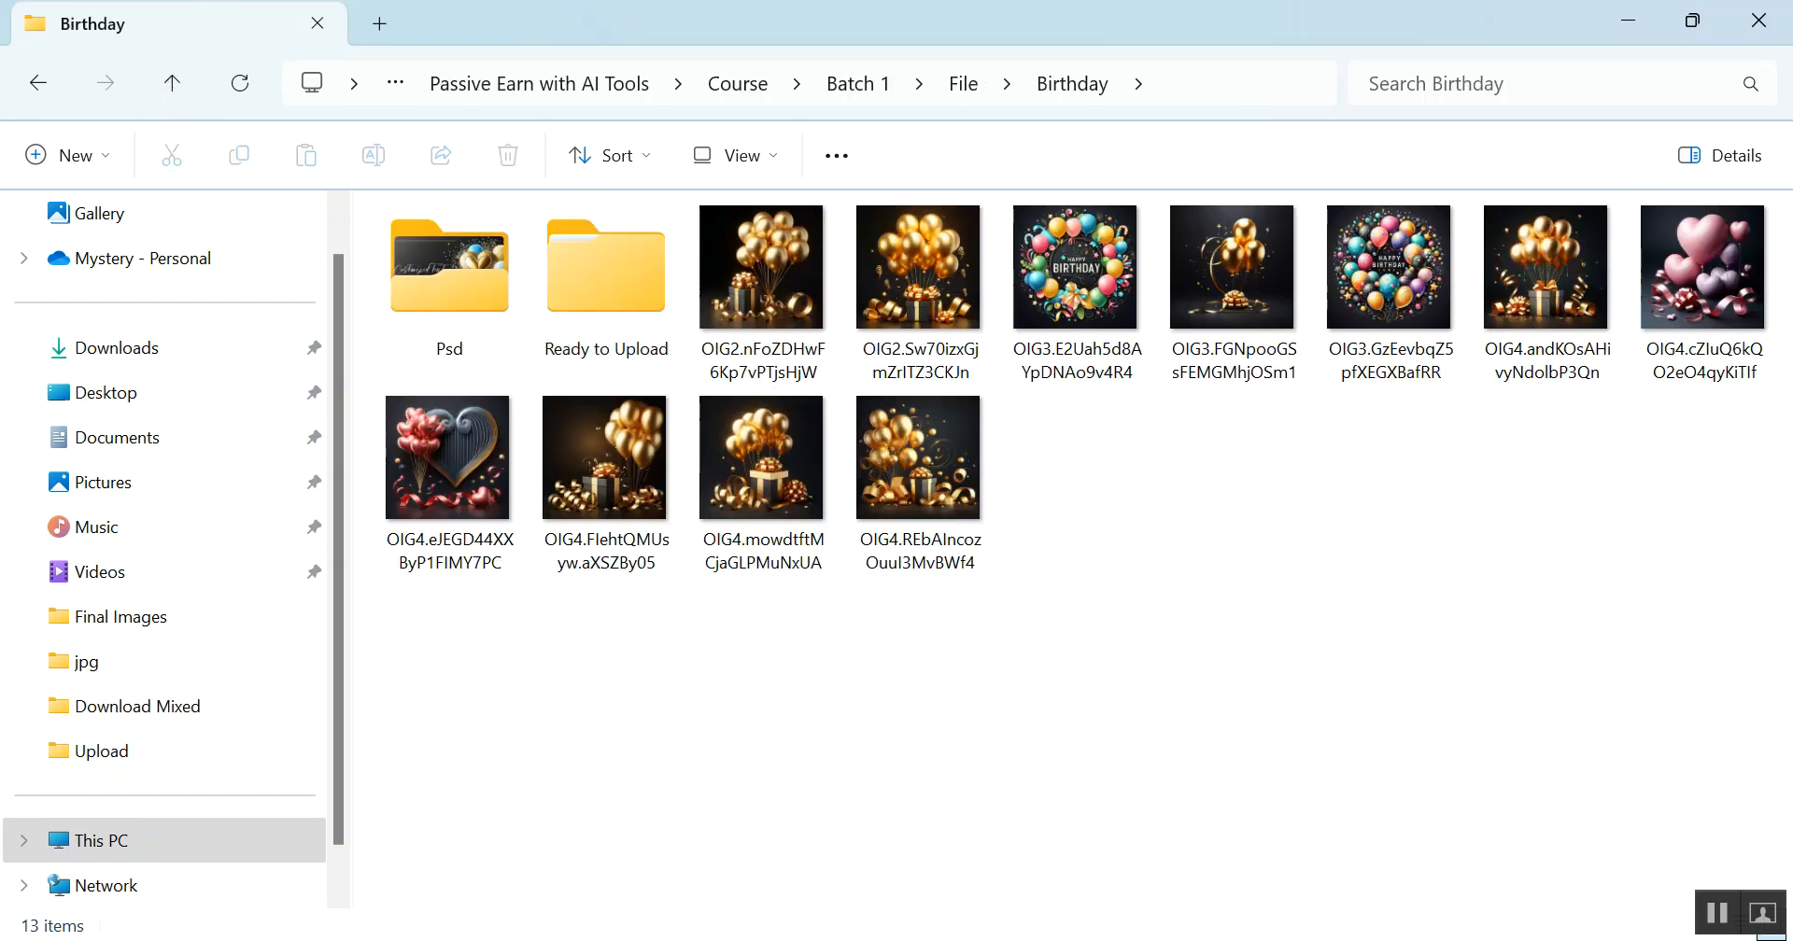
# Step: Open the original gold balloon image from the Birthday folder and the exported BirthdayBalloon1 image in separate photo viewer windows
pyautogui.click(936, 940)
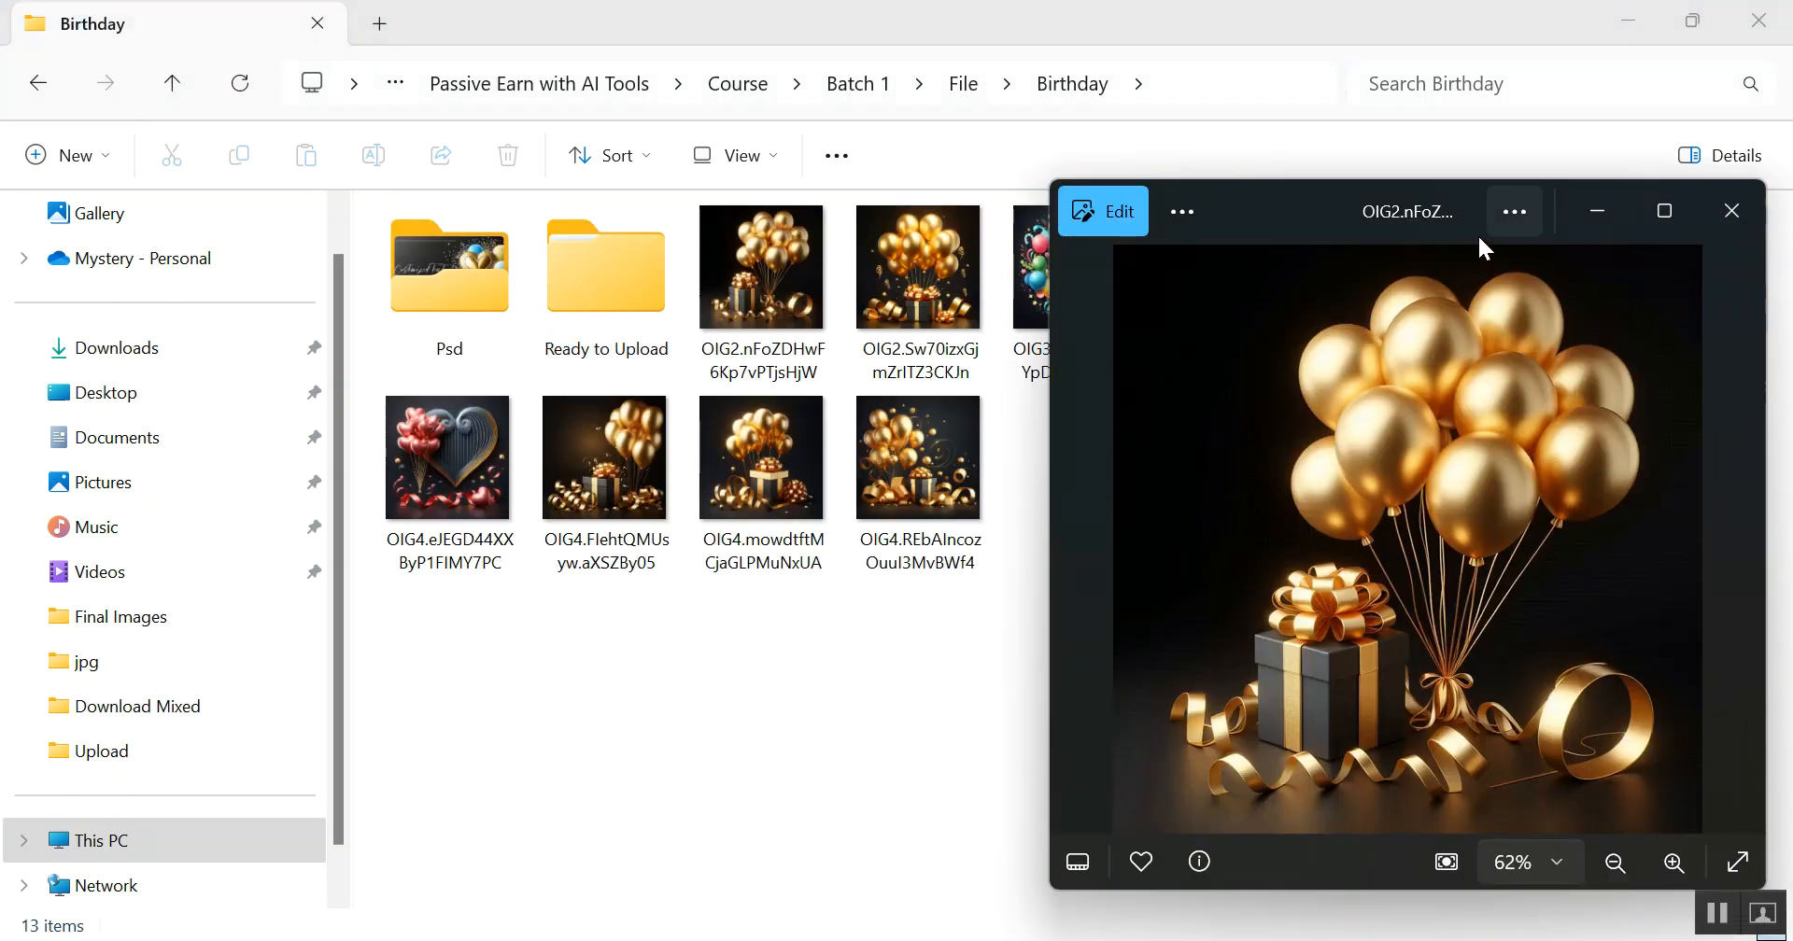
pyautogui.click(1731, 211)
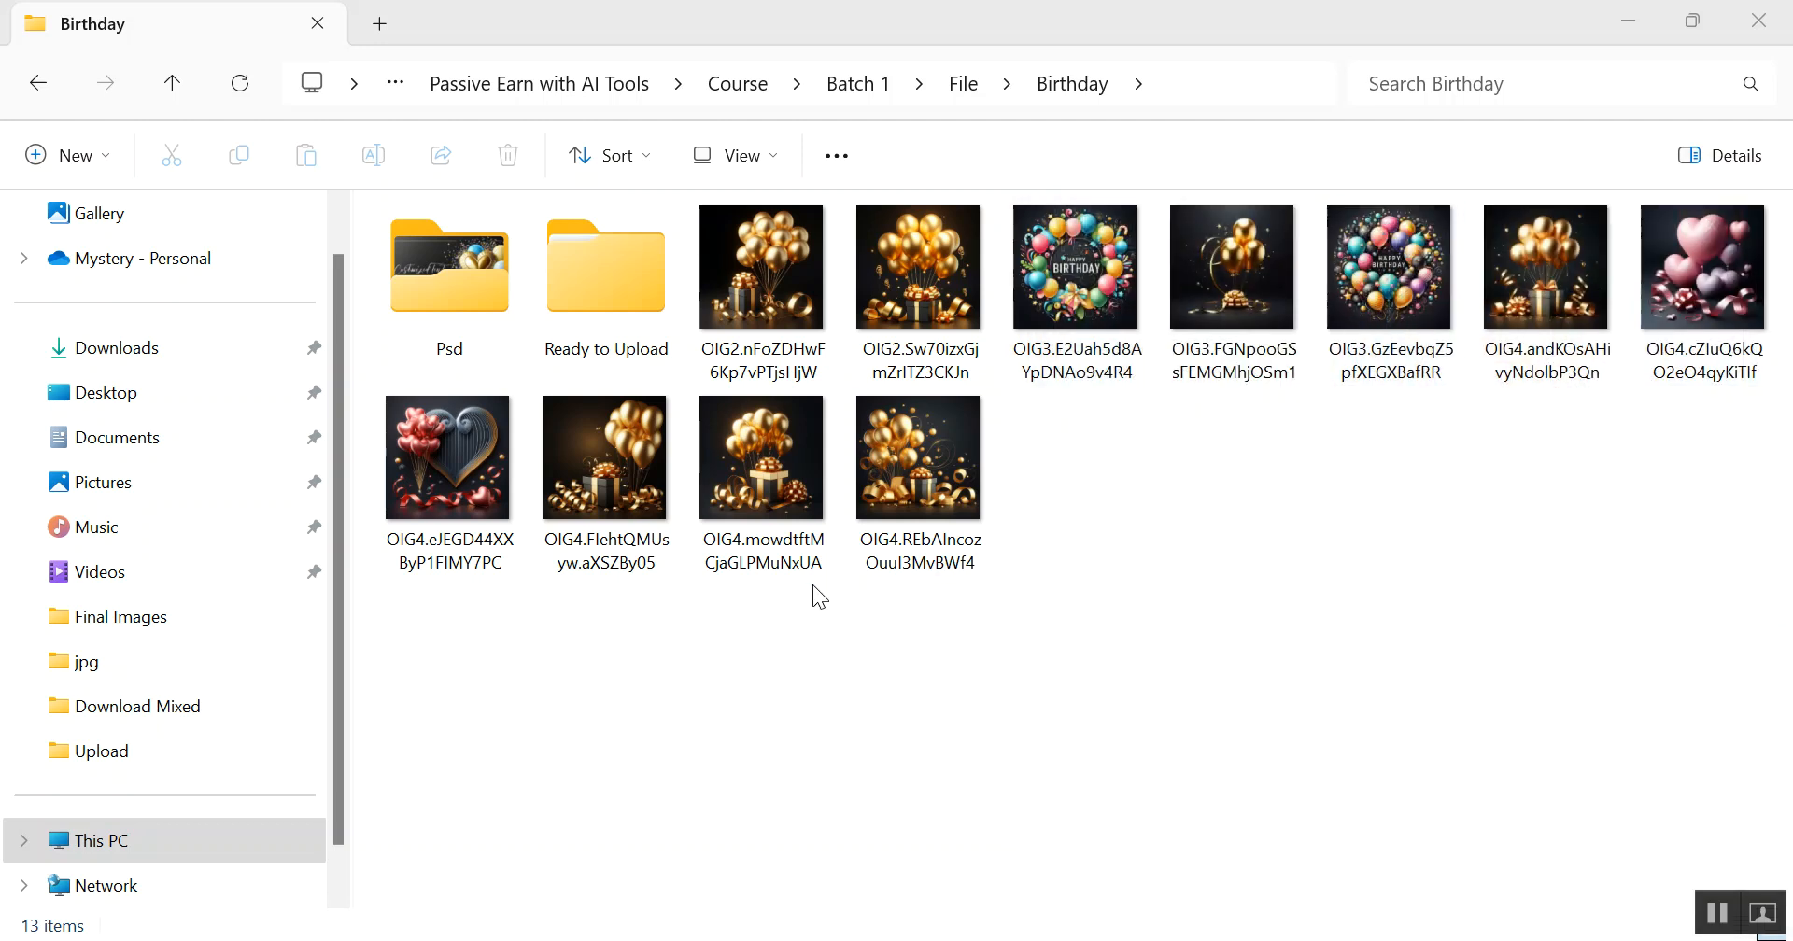
pyautogui.click(770, 262)
pyautogui.doubleClick(770, 261)
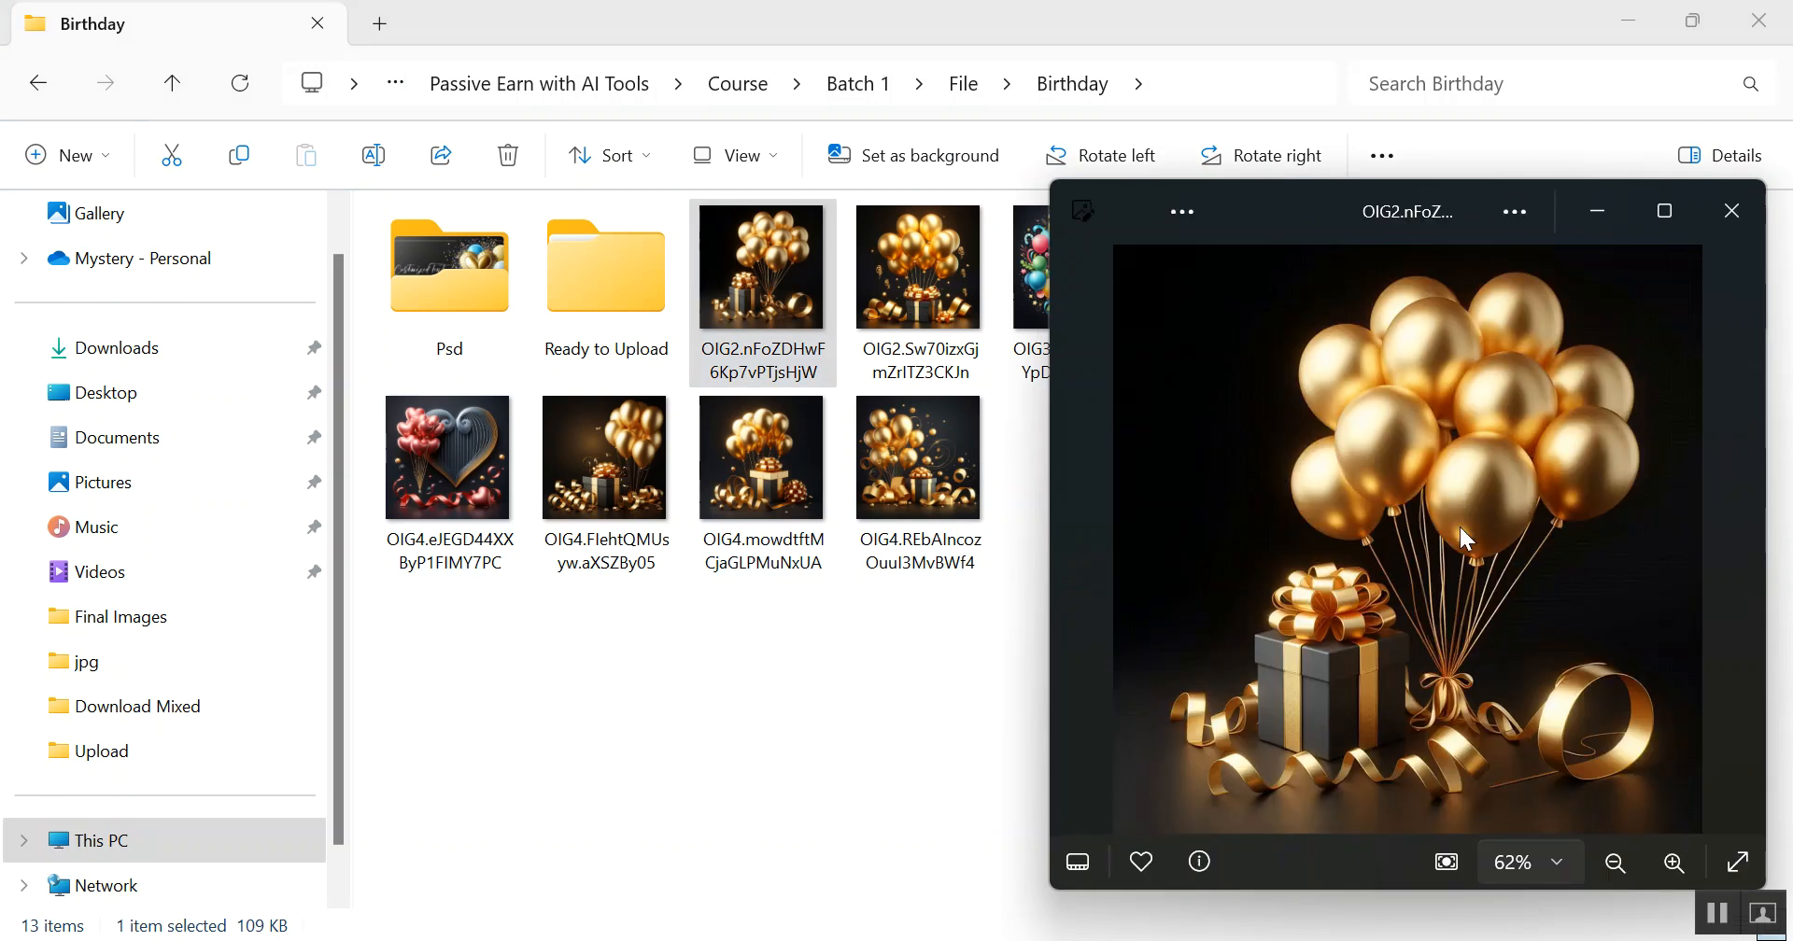
pyautogui.doubleClick(588, 268)
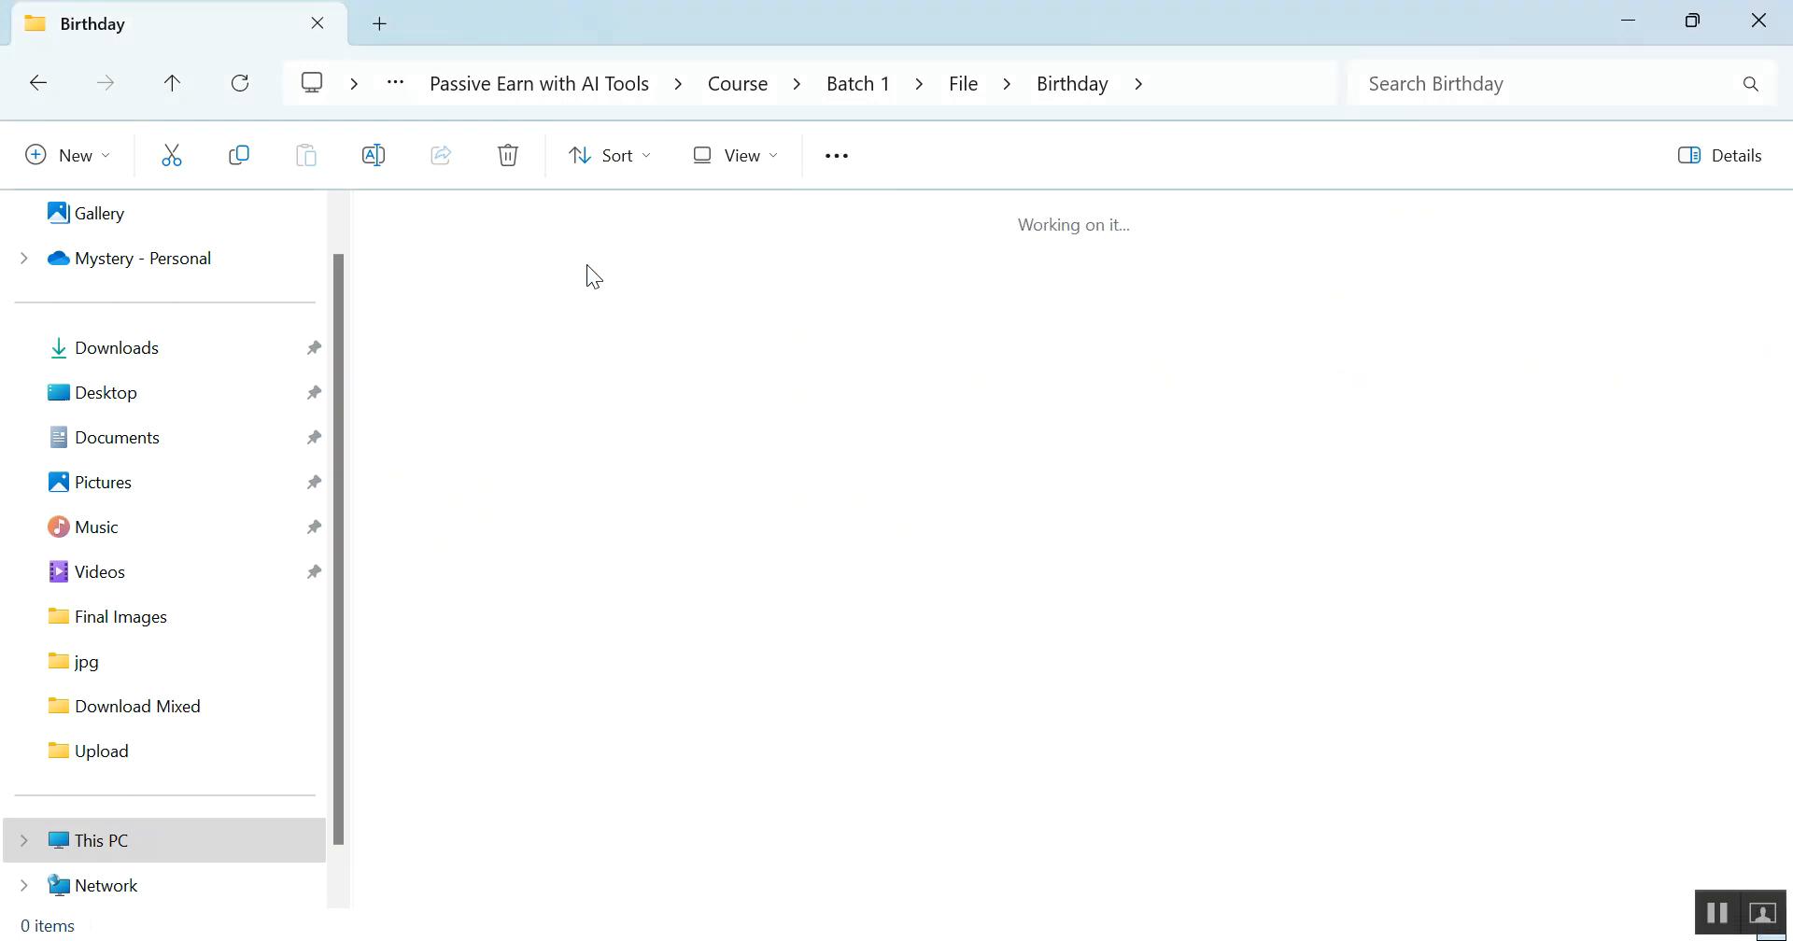
pyautogui.doubleClick(463, 277)
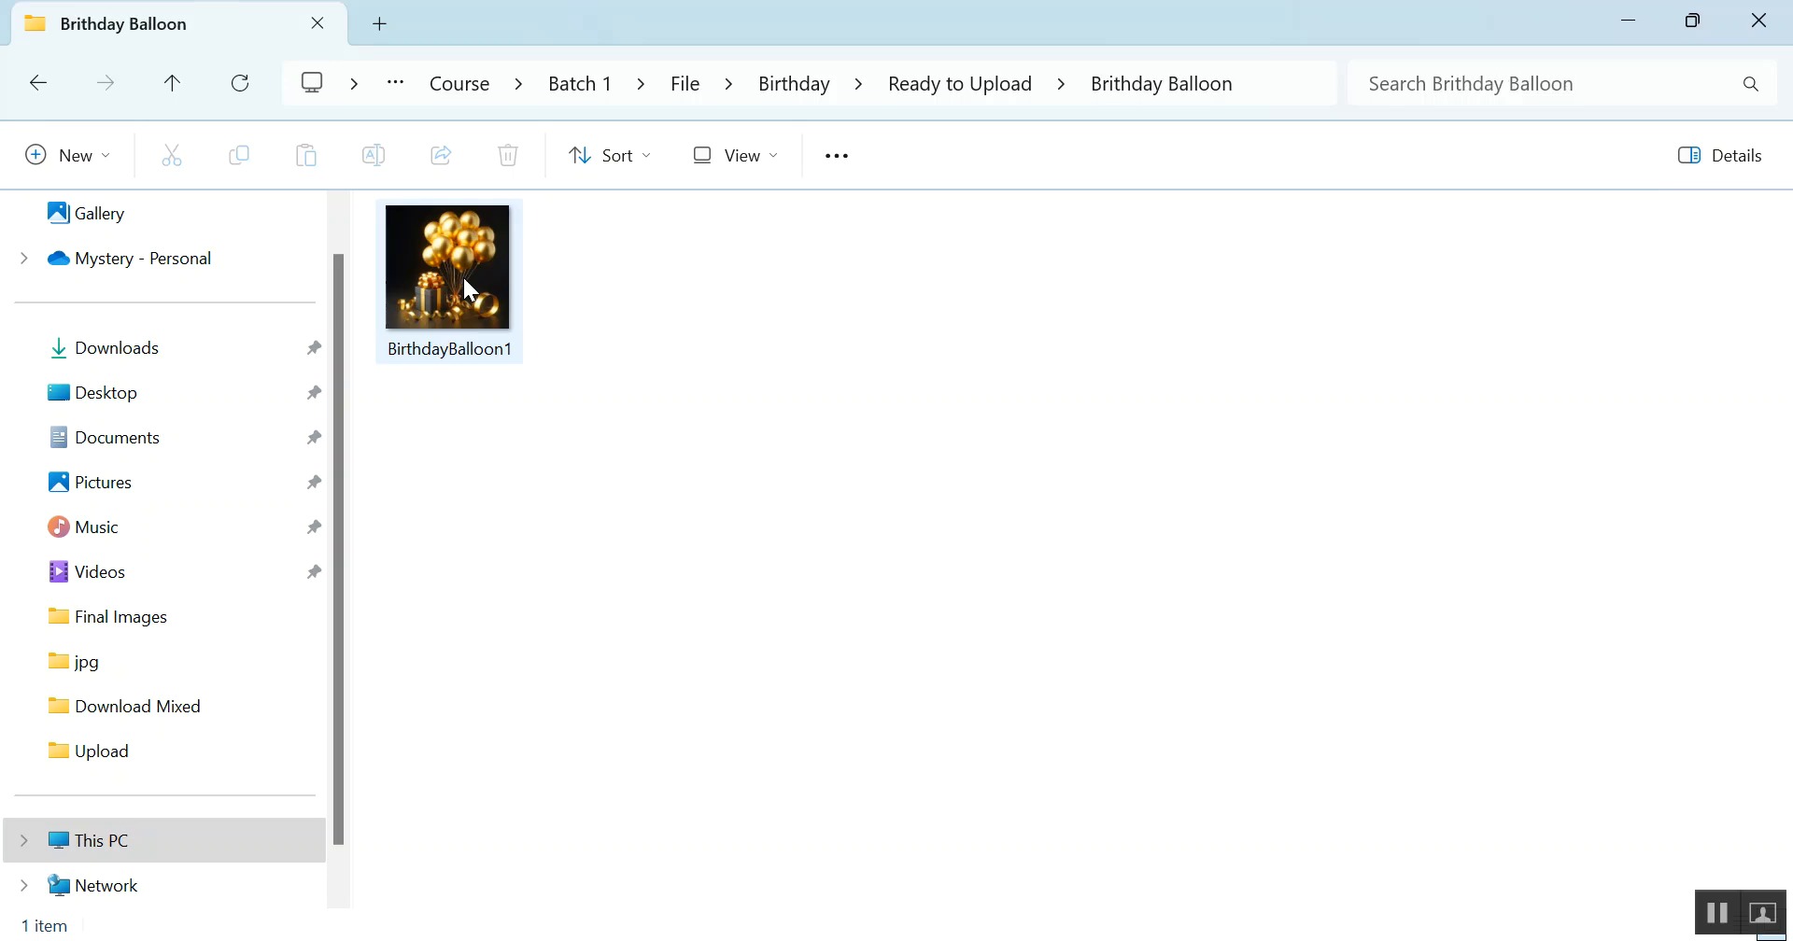
pyautogui.doubleClick(450, 276)
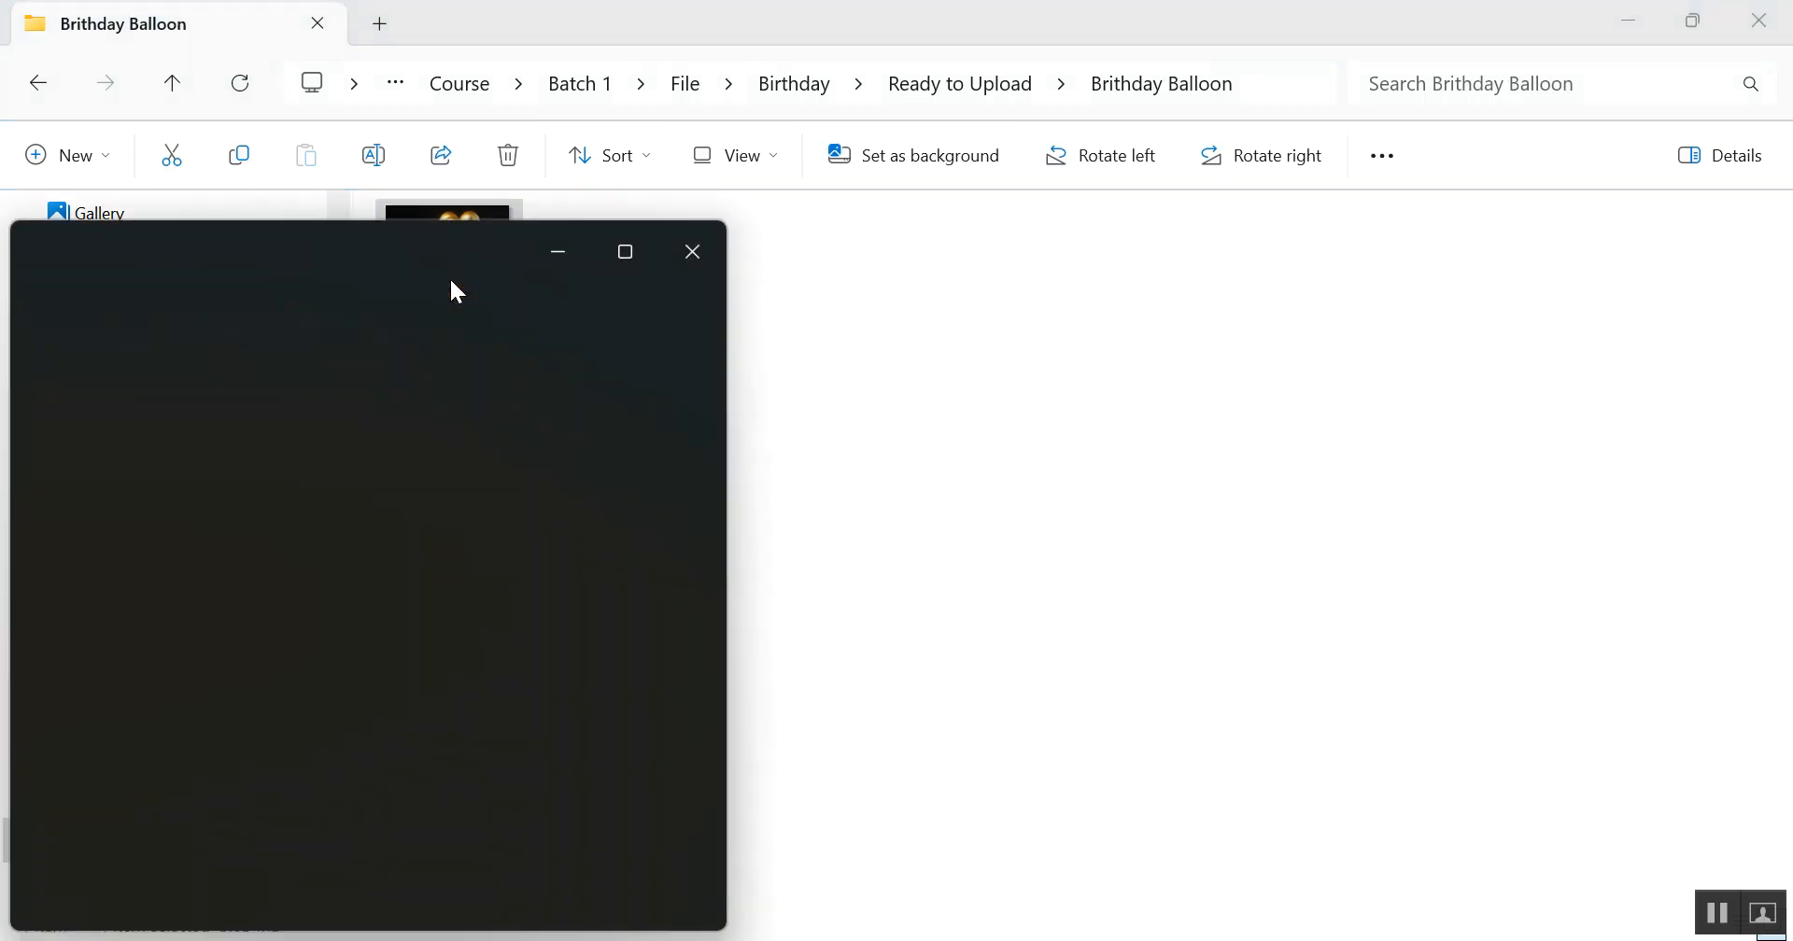
# Step: Minimize File Explorer and arrange the BirthdayBalloon1 and original image windows side by side, enlarged in height
pyautogui.click(1638, 11)
pyautogui.click(1631, 11)
pyautogui.moveTo(334, 262); pyautogui.dragTo(460, 191)
pyautogui.moveTo(1283, 229); pyautogui.dragTo(1147, 170)
pyautogui.moveTo(174, 395); pyautogui.dragTo(36, 399)
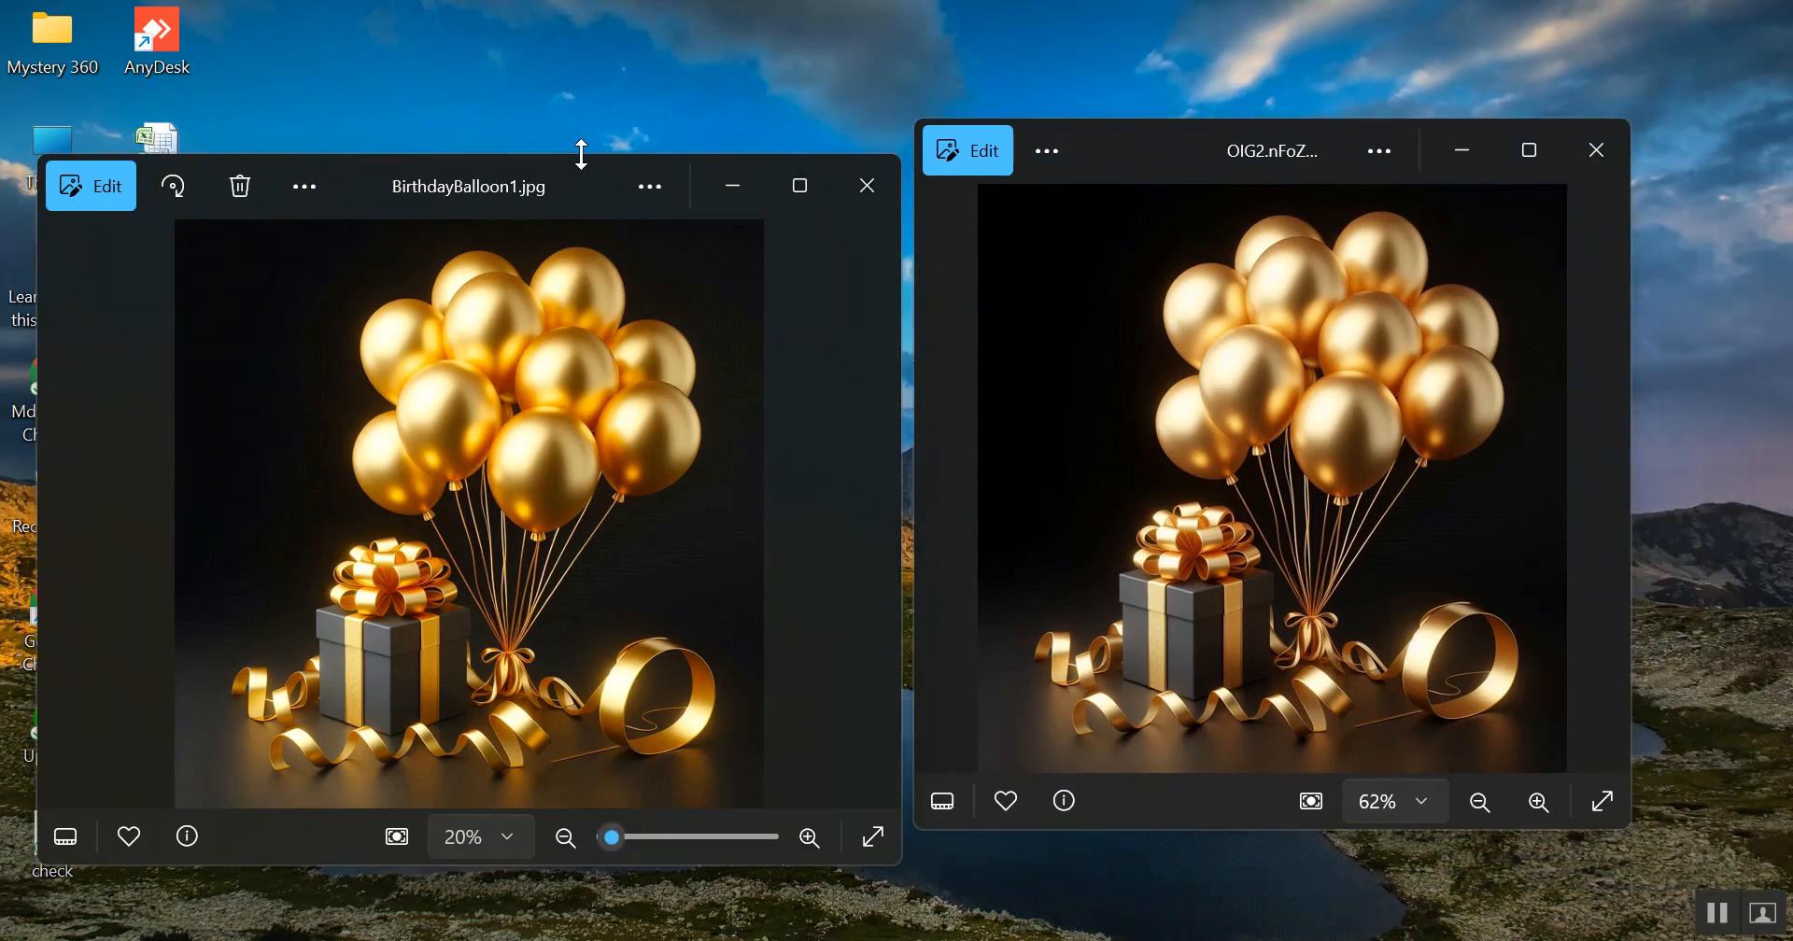
pyautogui.moveTo(579, 154); pyautogui.dragTo(588, 49)
pyautogui.moveTo(1287, 121); pyautogui.dragTo(1291, 40)
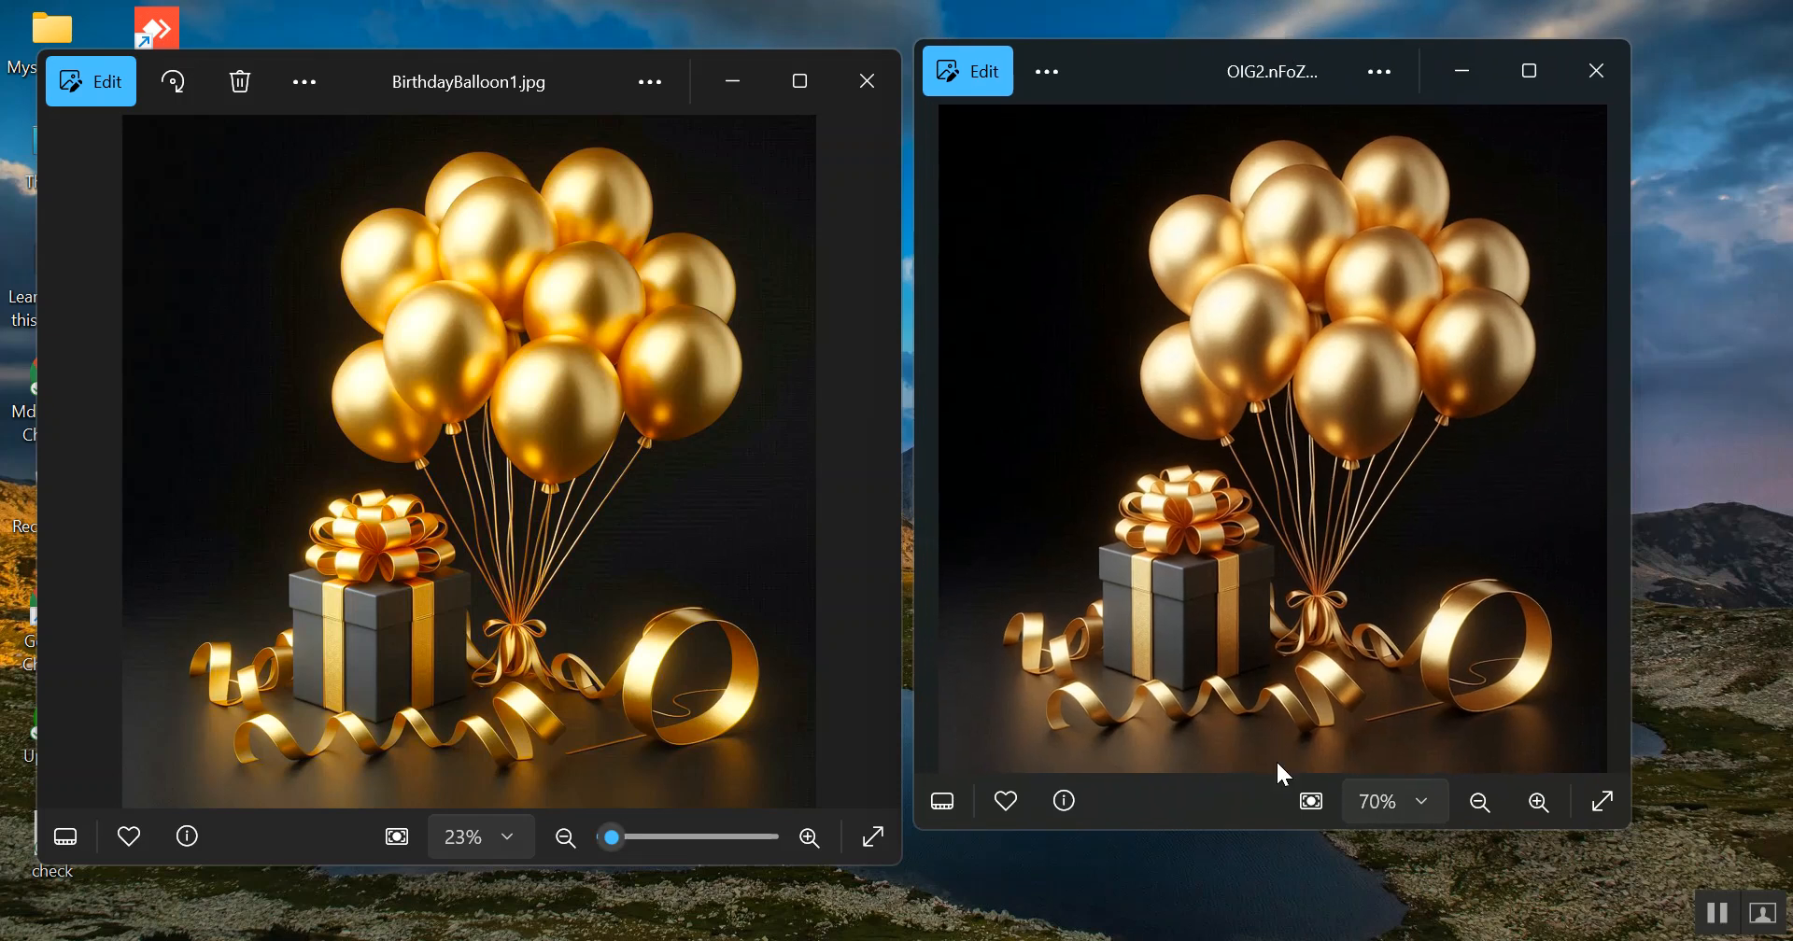
pyautogui.moveTo(1257, 838); pyautogui.dragTo(1251, 920)
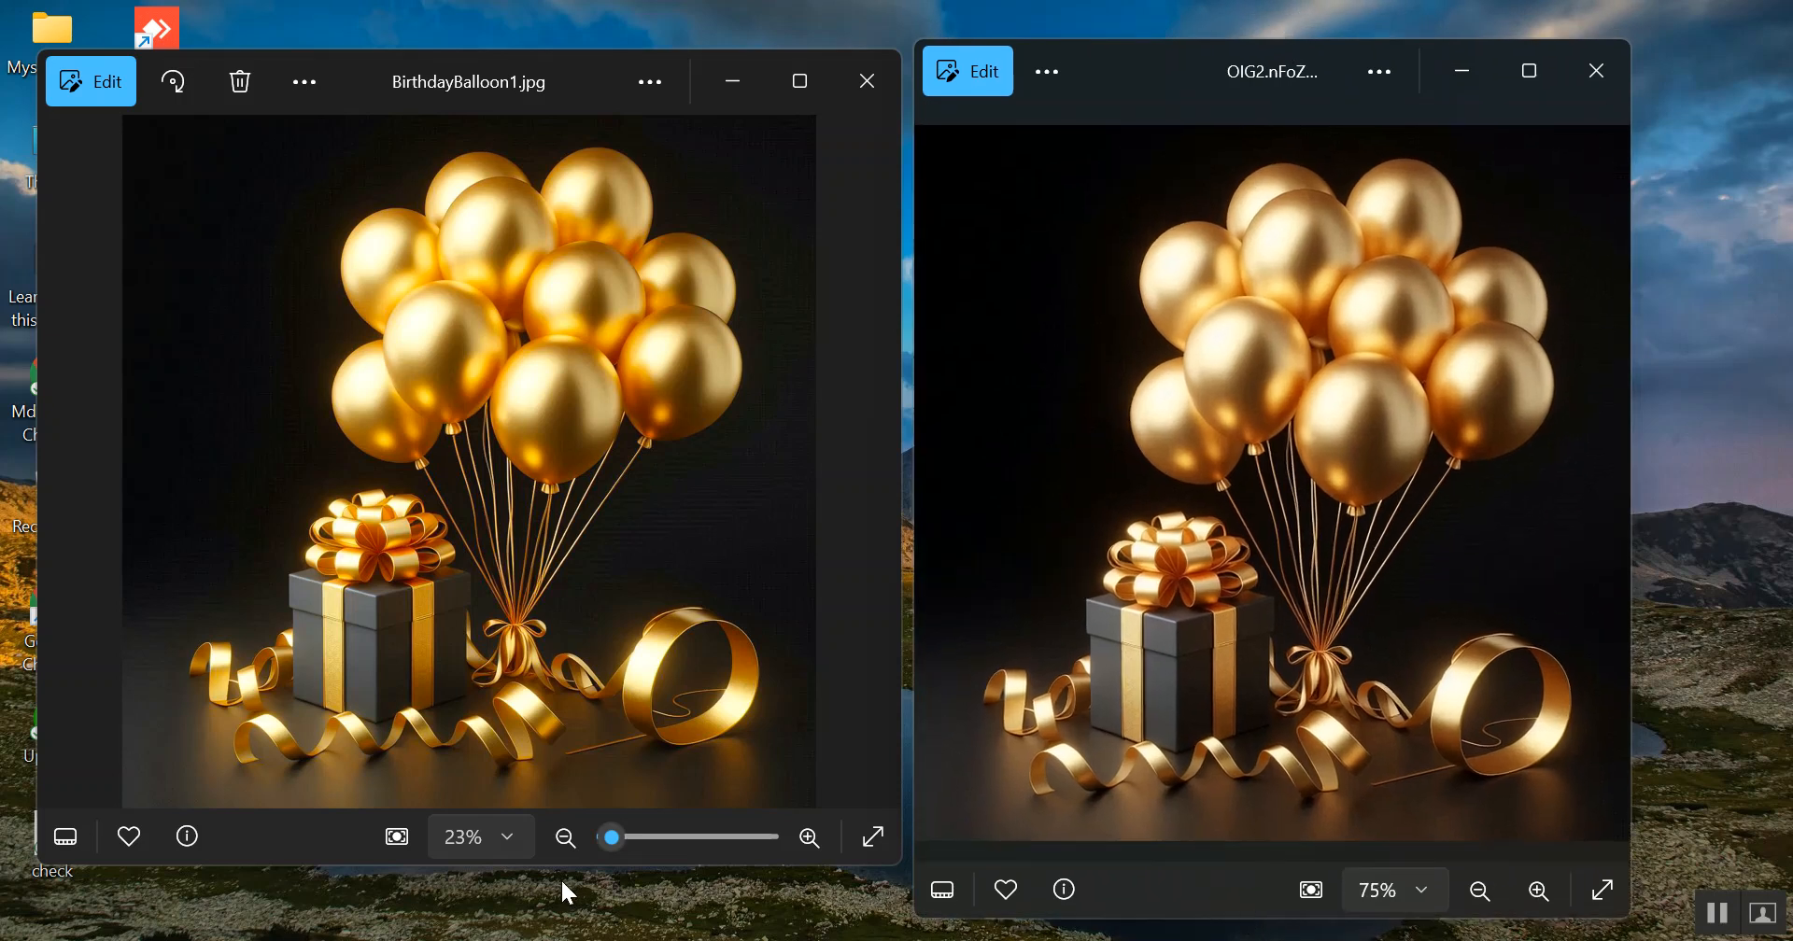
pyautogui.moveTo(552, 868); pyautogui.dragTo(547, 931)
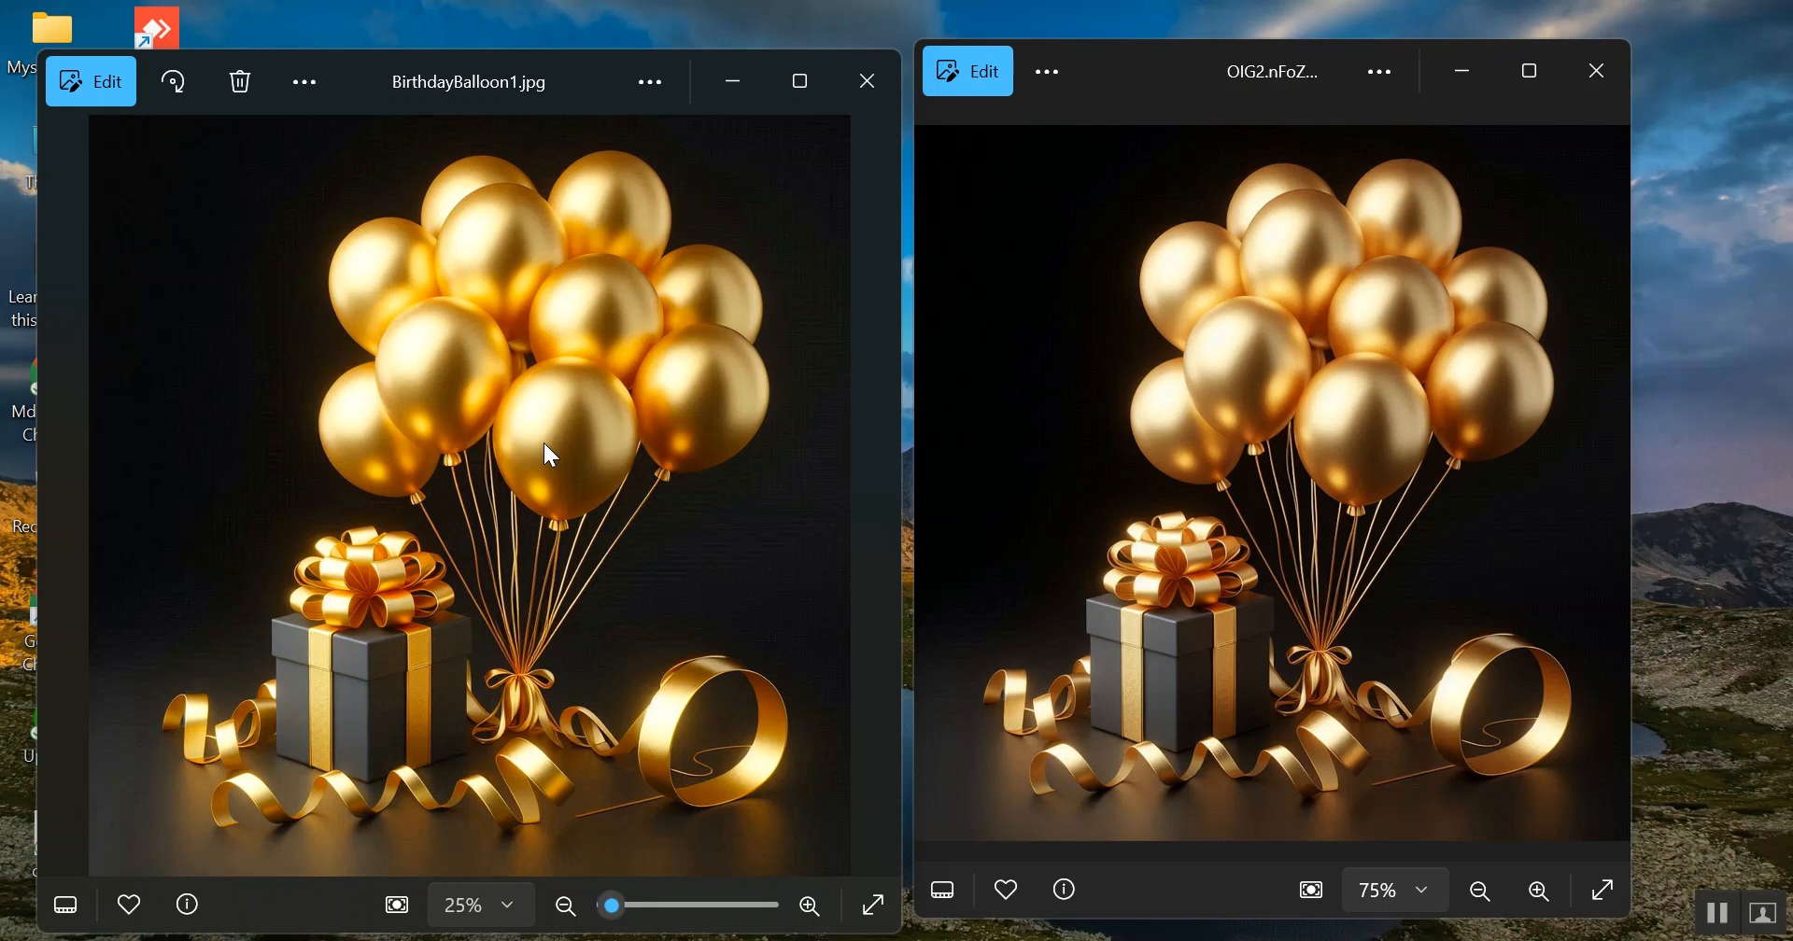
# Step: Compare the balloon details in the edited and original images at closer zoom, and close both viewer windows
pyautogui.scroll(3, 477, 400)
pyautogui.scroll(-4, 482, 402)
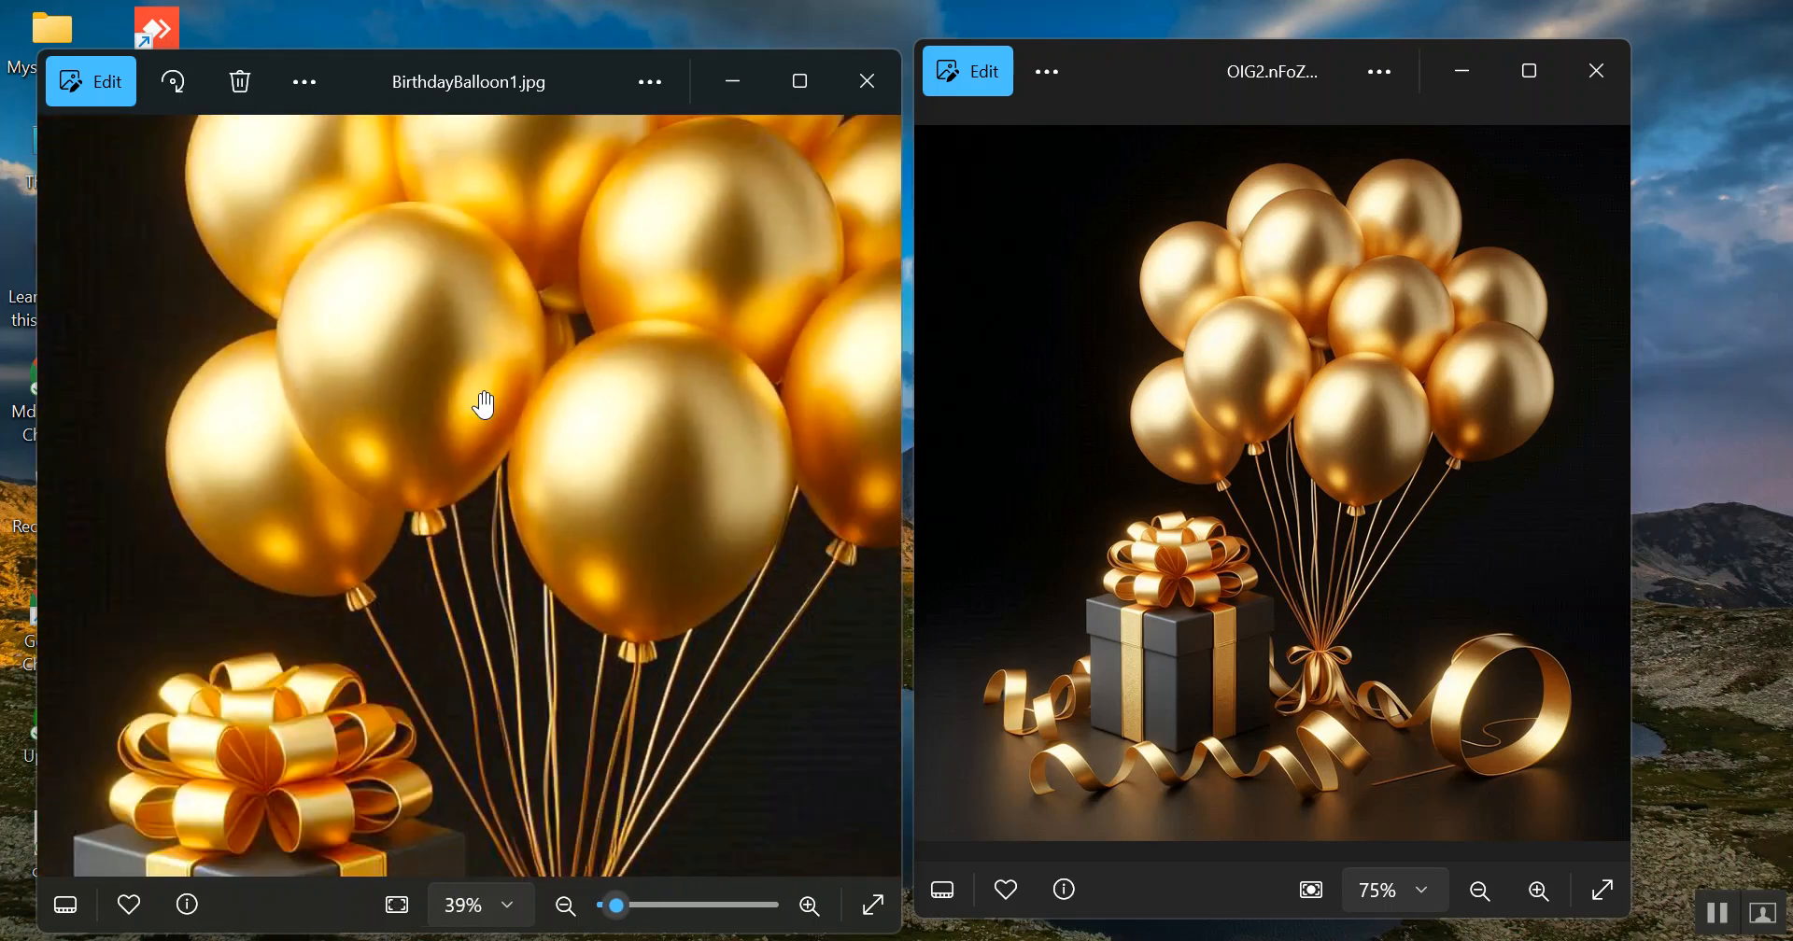
pyautogui.scroll(3, 1394, 333)
pyautogui.scroll(-3, 1393, 331)
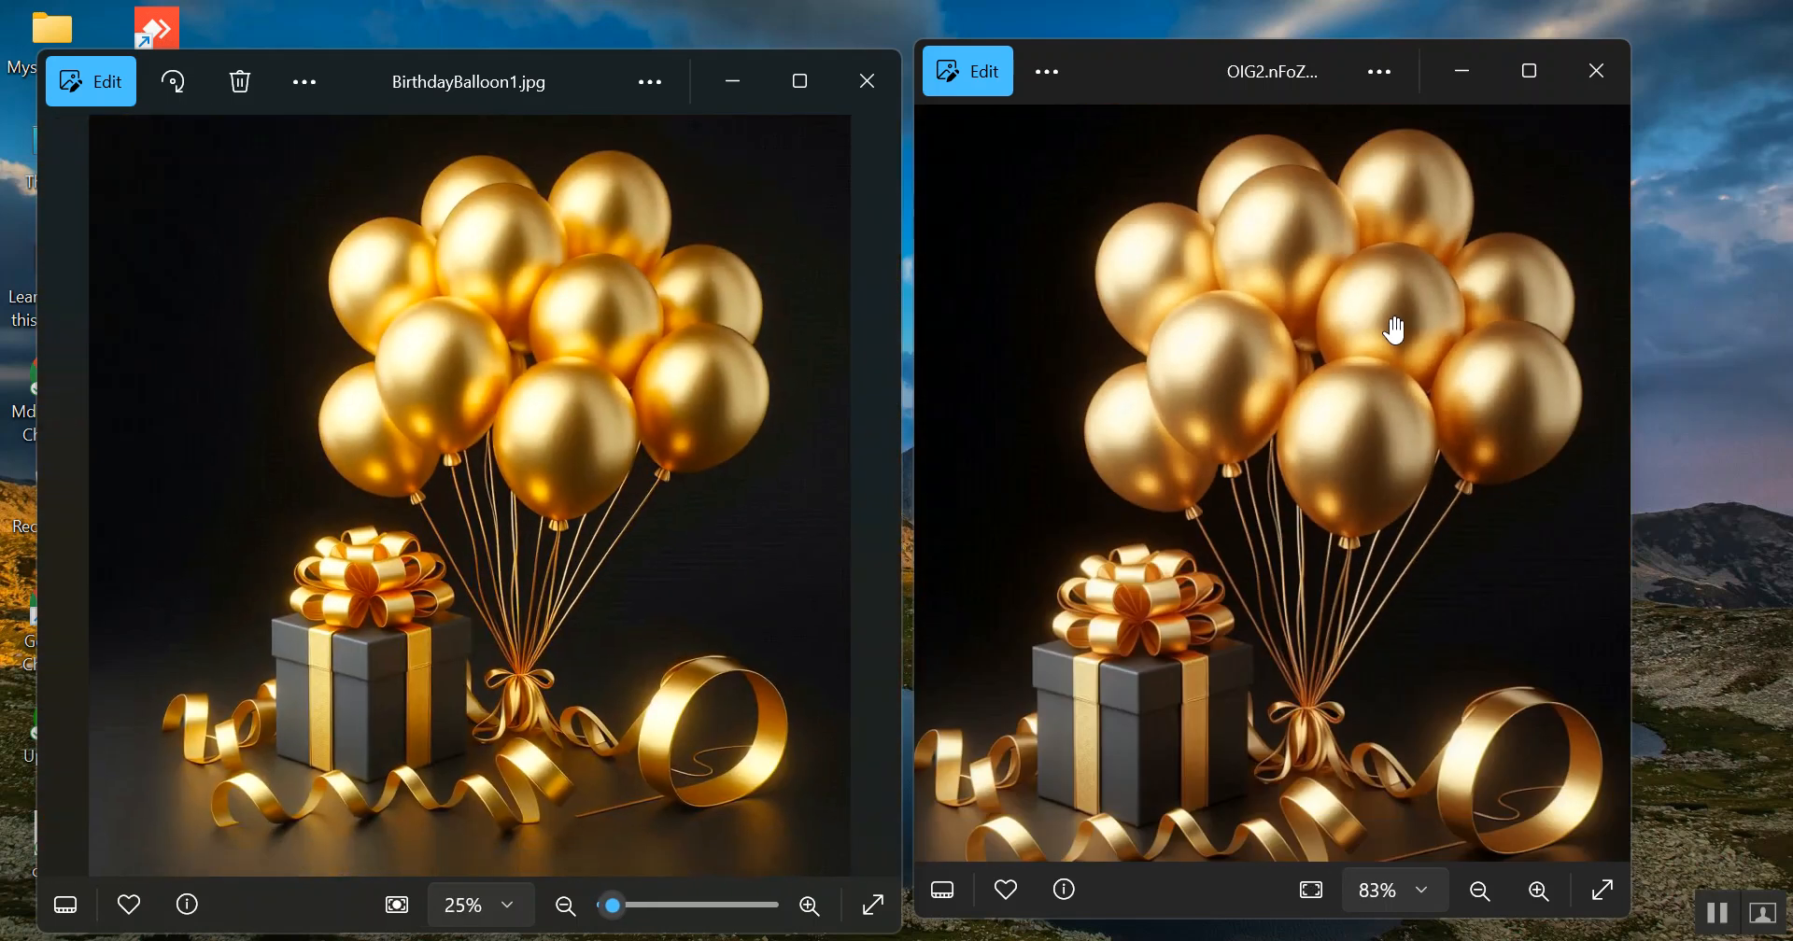
pyautogui.click(1593, 67)
pyautogui.click(881, 83)
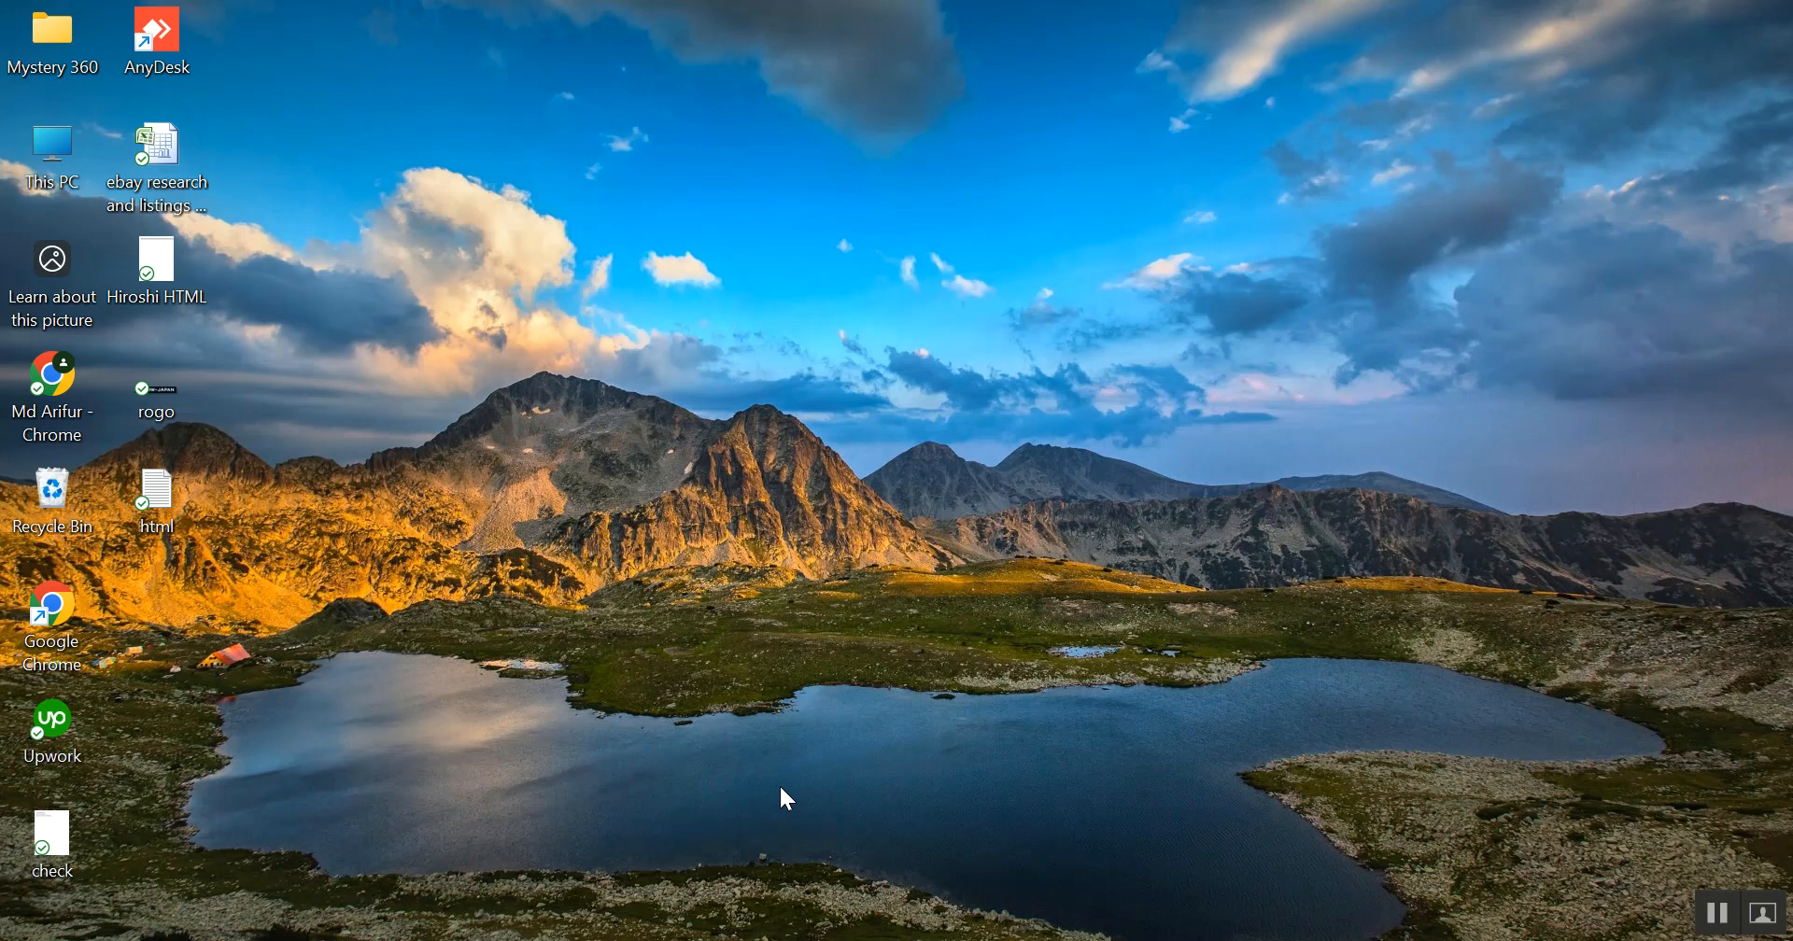
# Step: Go back up to the Birthday folder in File Explorer, pick out the second balloon image, and switch to Photoshop
pyautogui.hotkey('alt', 'Tab')
pyautogui.click(676, 587)
pyautogui.click(168, 92)
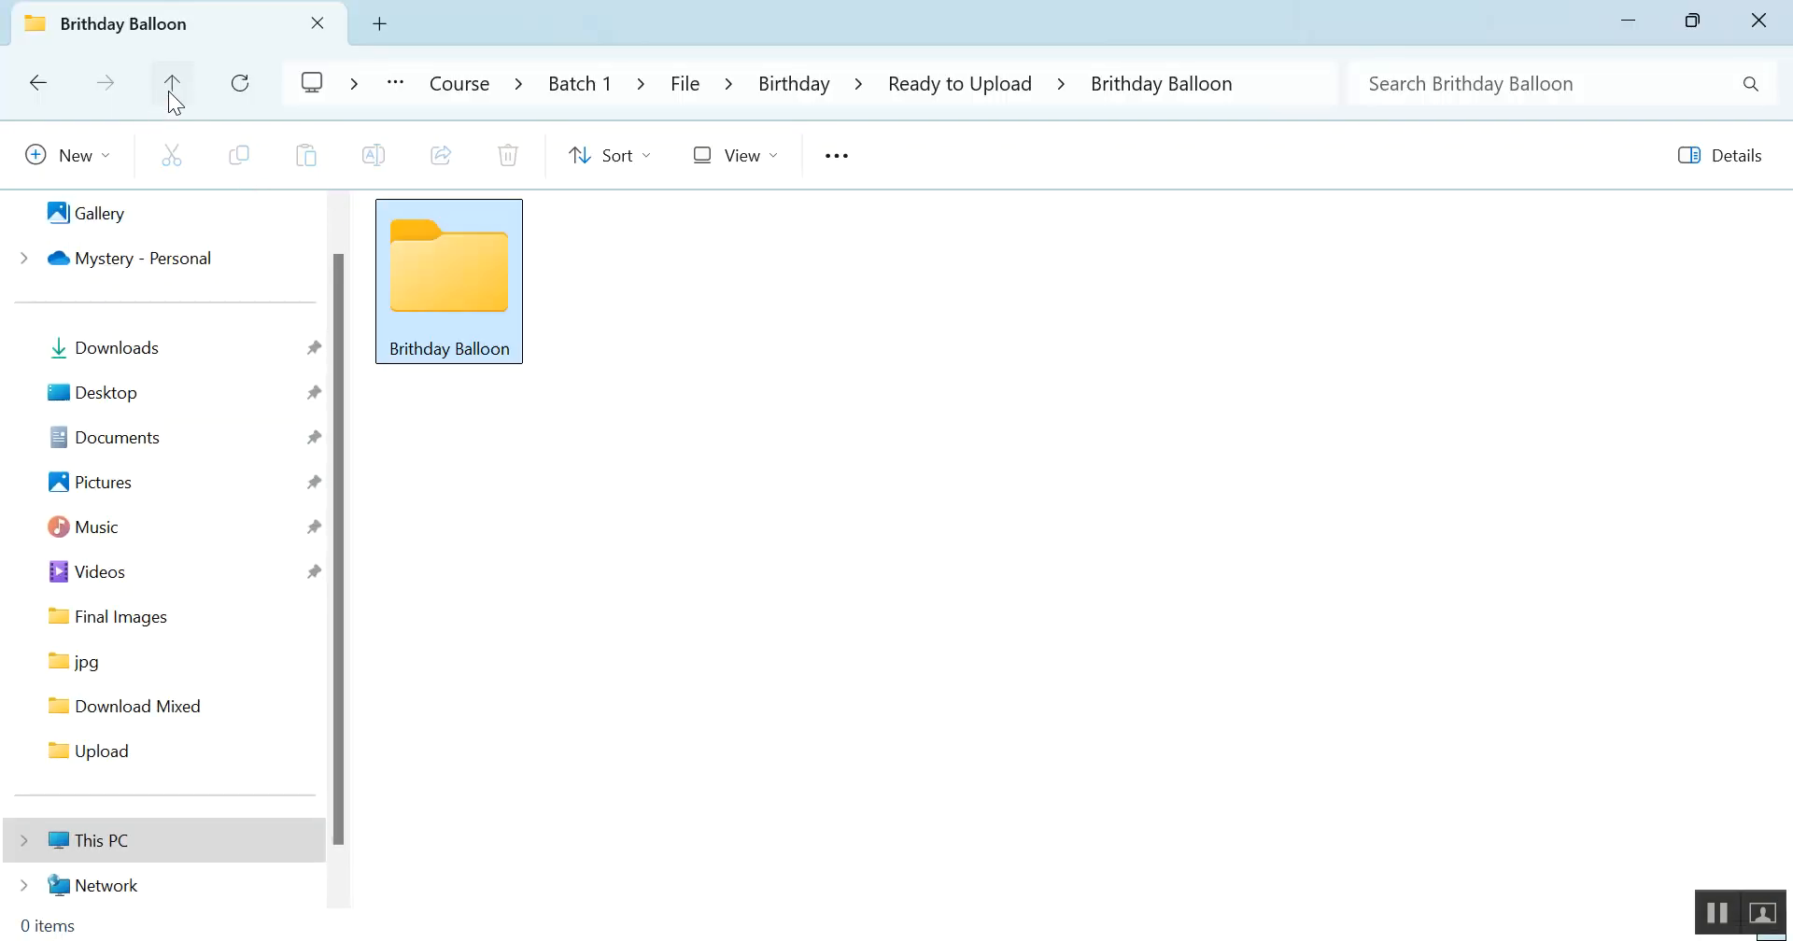
pyautogui.click(168, 92)
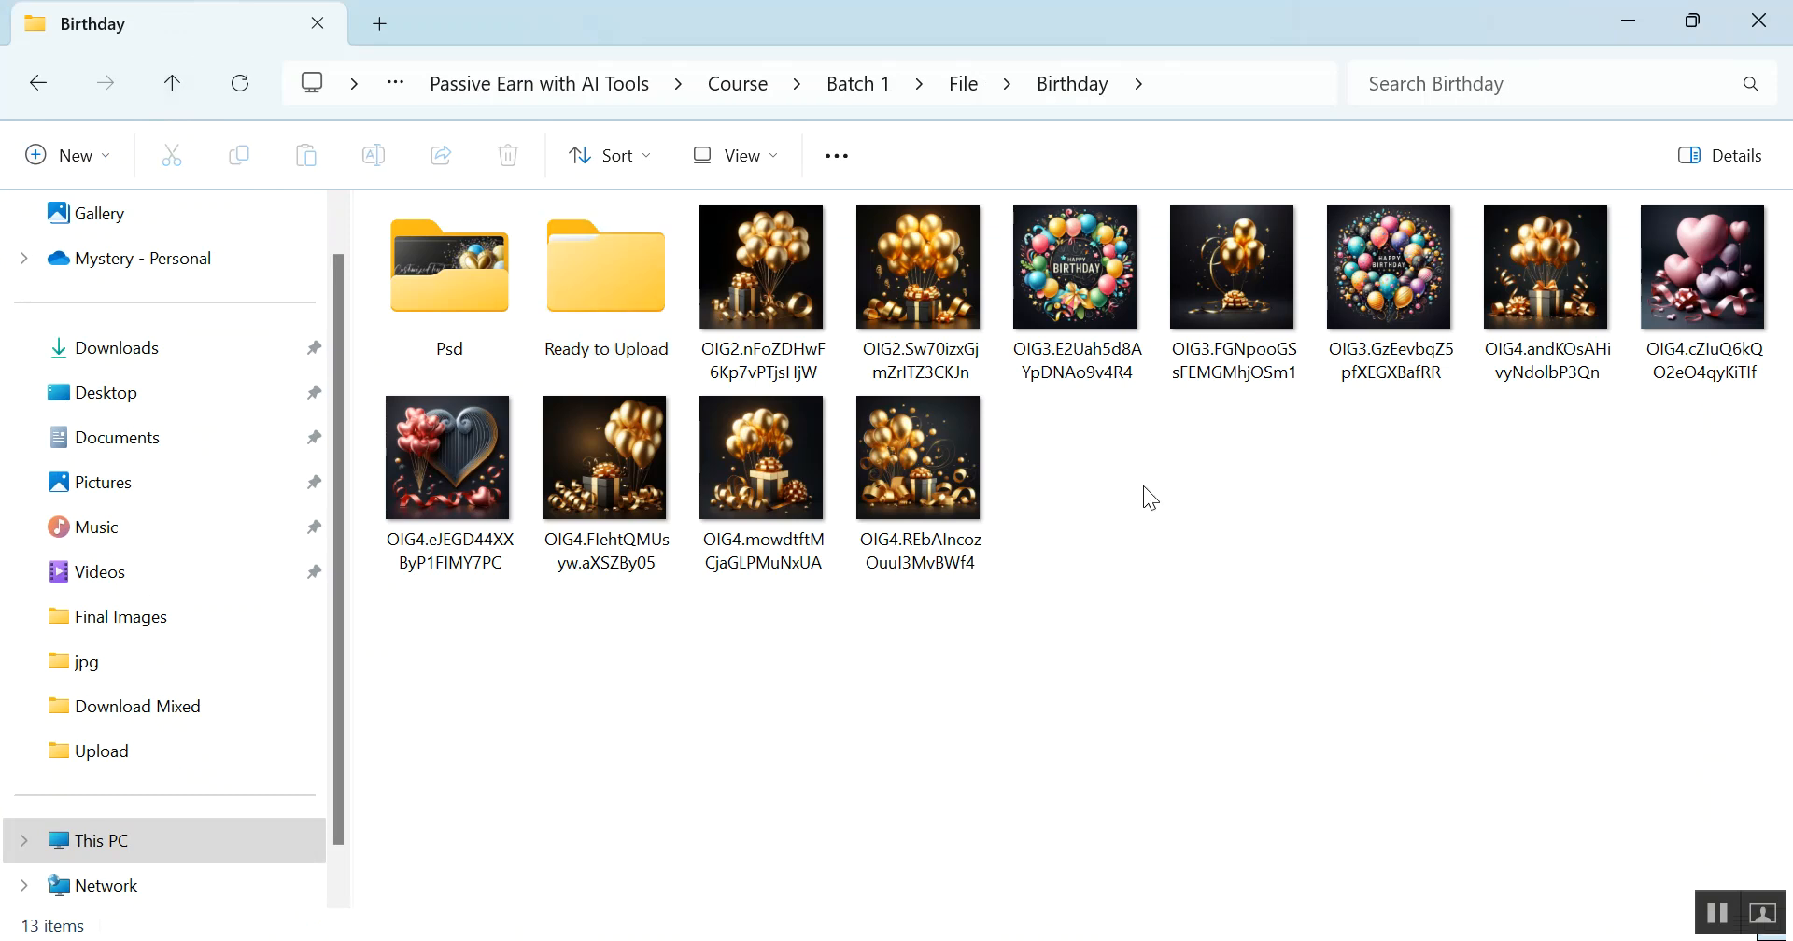
pyautogui.click(934, 278)
pyautogui.hotkey('alt', 'Tab')
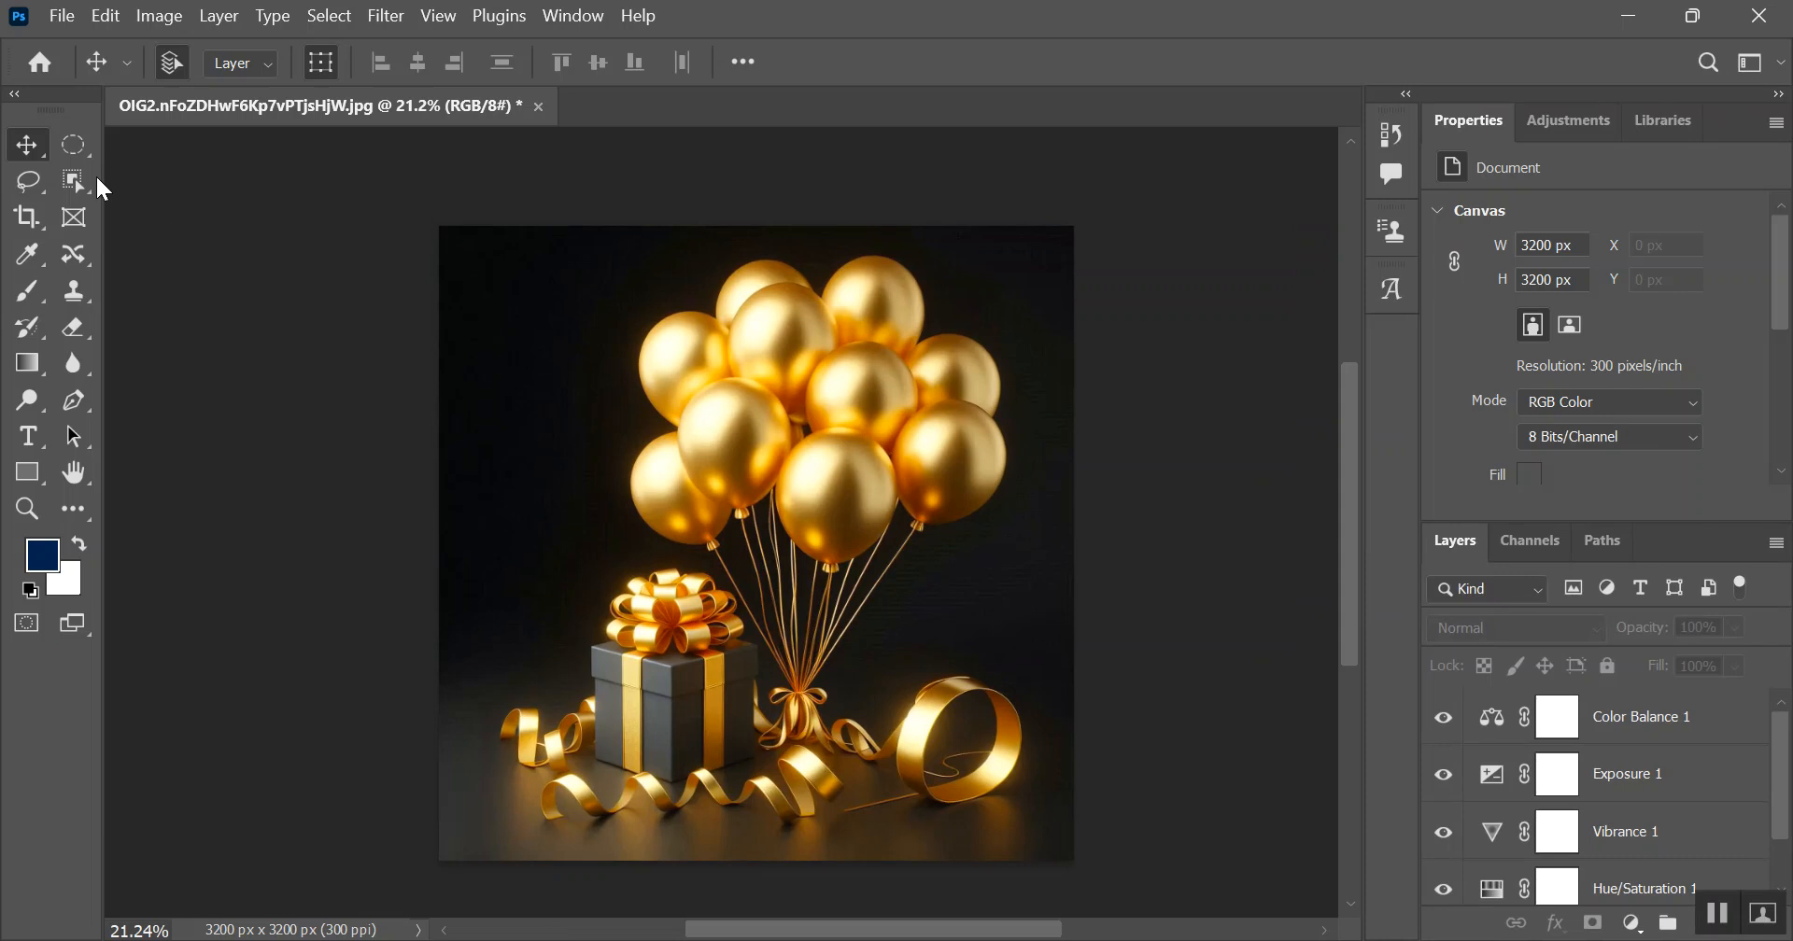
pyautogui.click(60, 15)
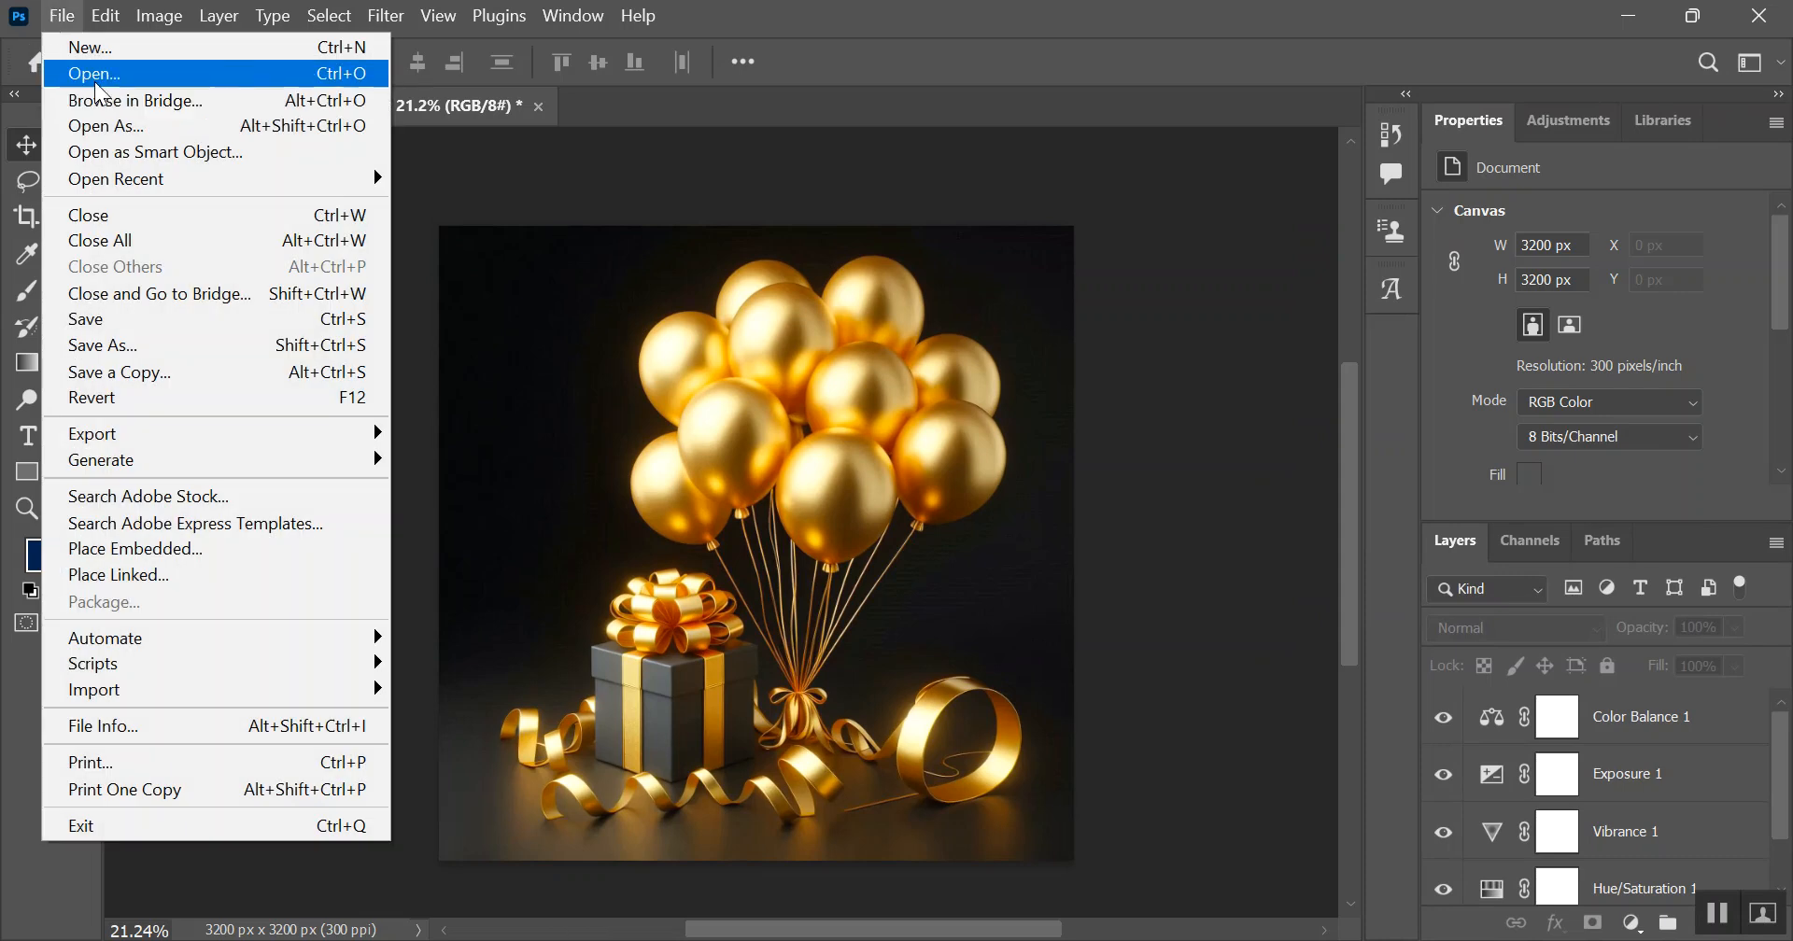
pyautogui.click(101, 44)
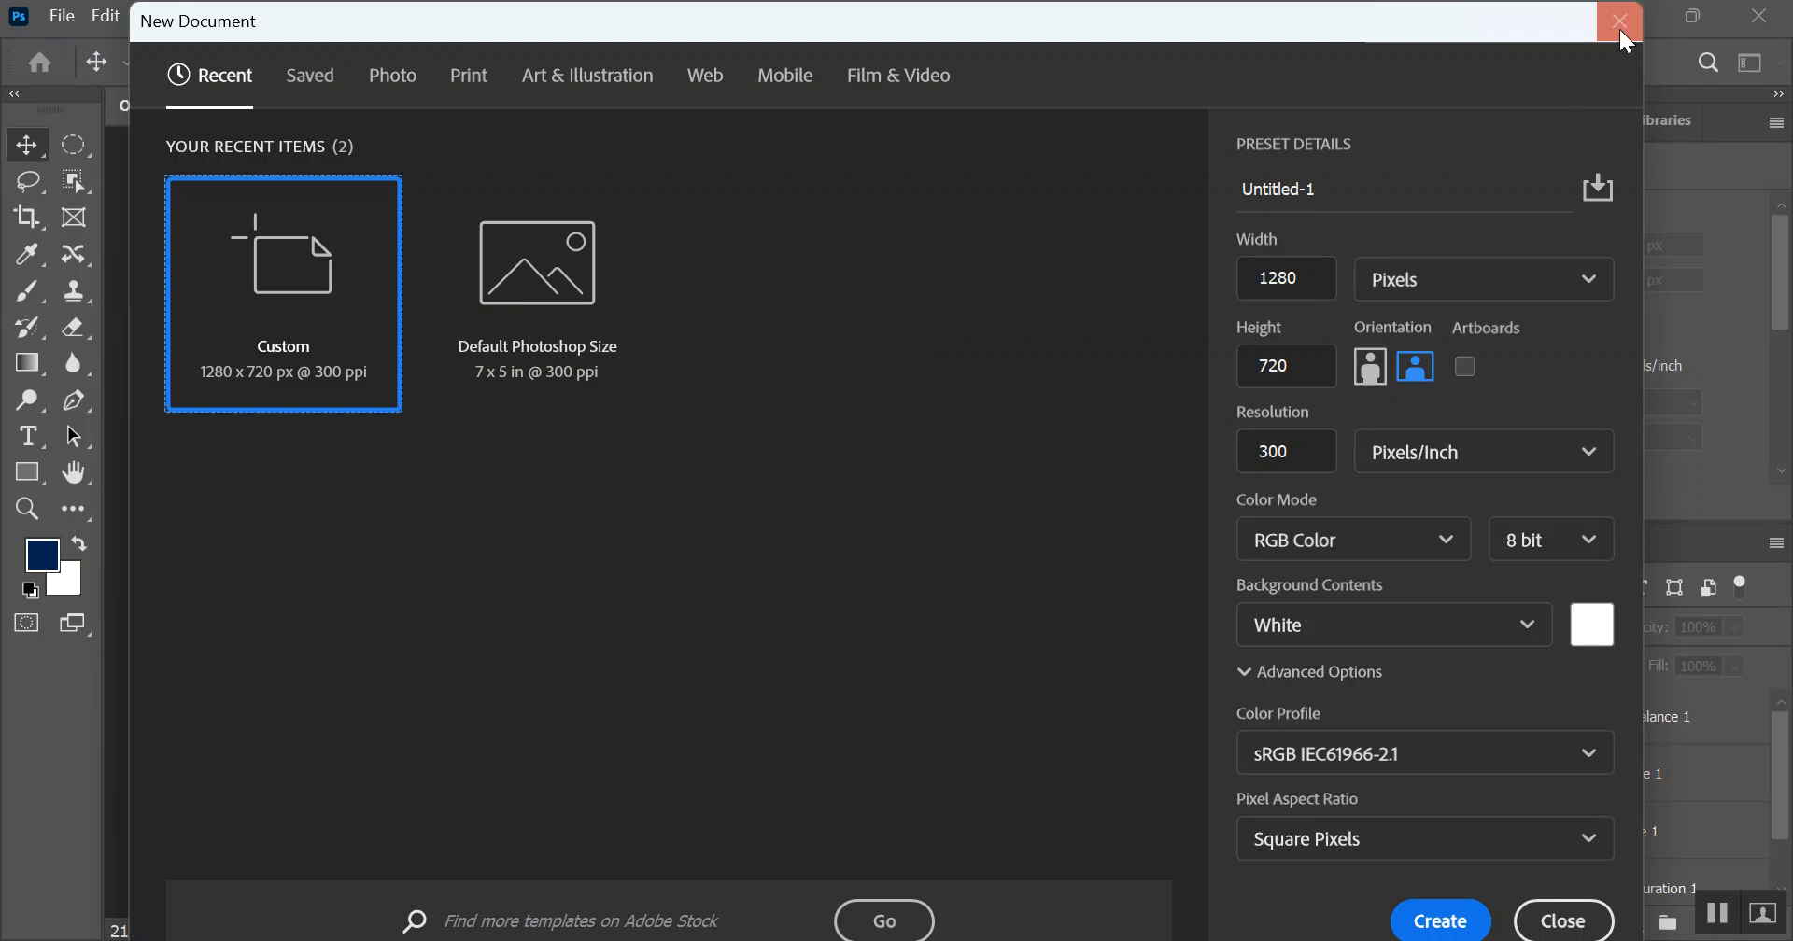
pyautogui.click(1626, 41)
# Step: Open the second balloon image, OIG2.Sw70izxGjmZrITZ3CKJn.jpg, from the Birthday folder as its own document
pyautogui.click(61, 15)
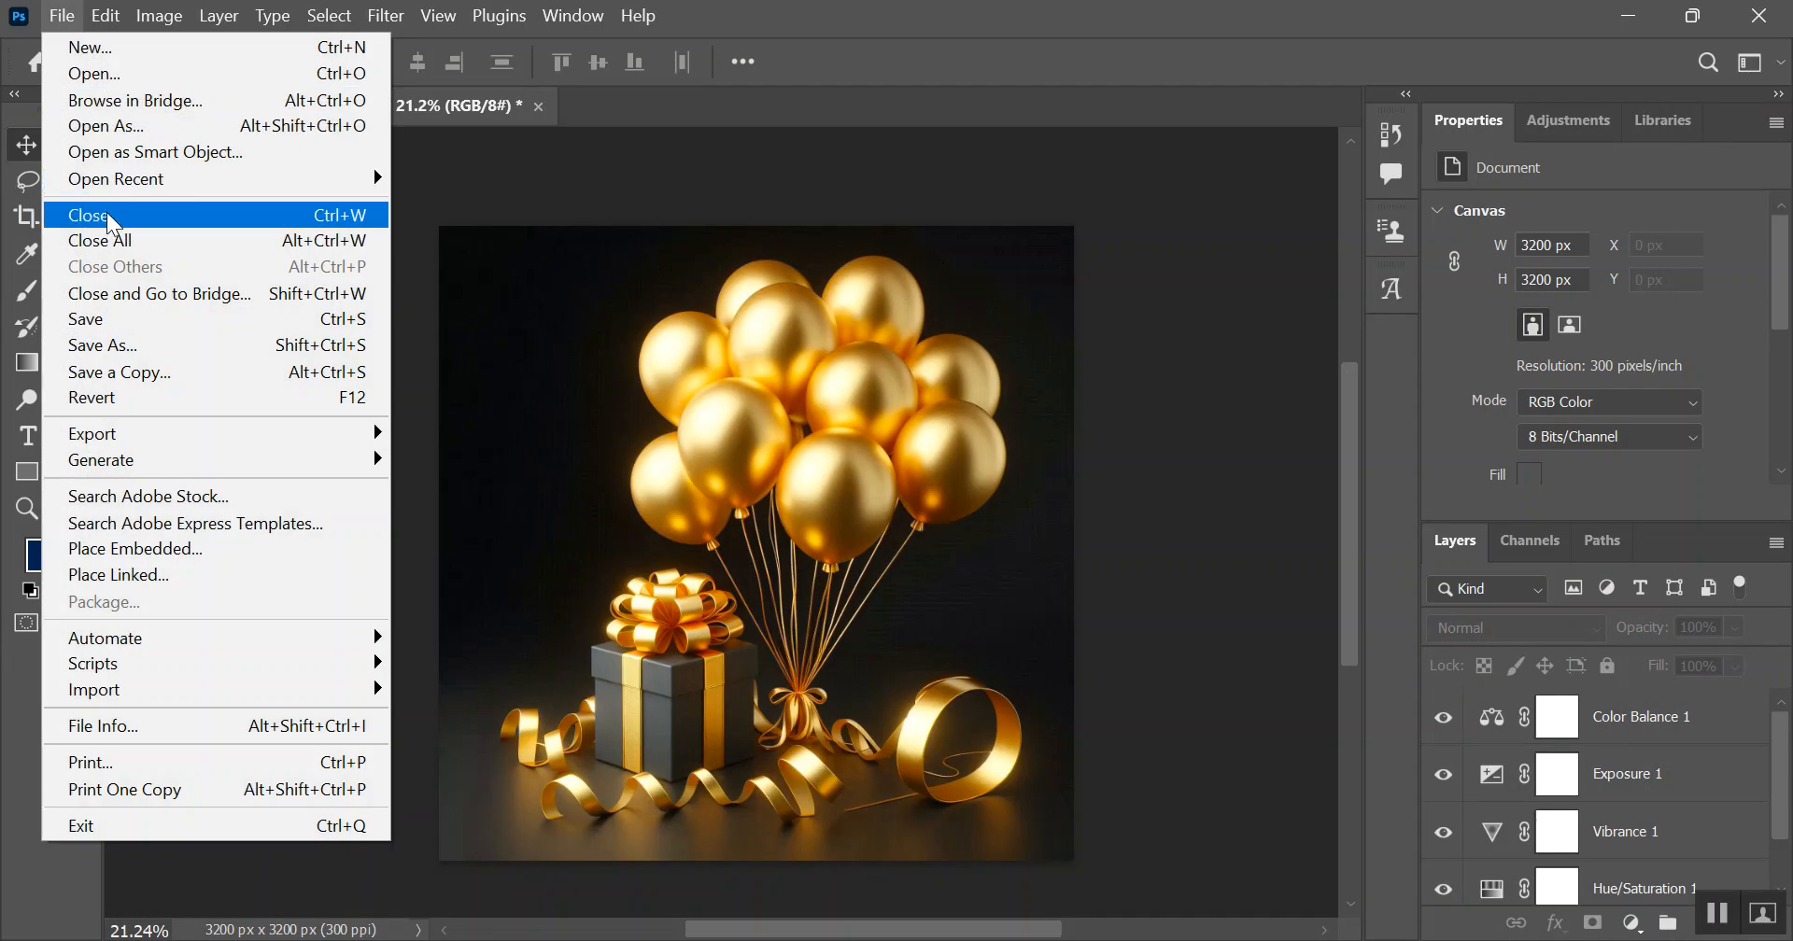
pyautogui.click(102, 74)
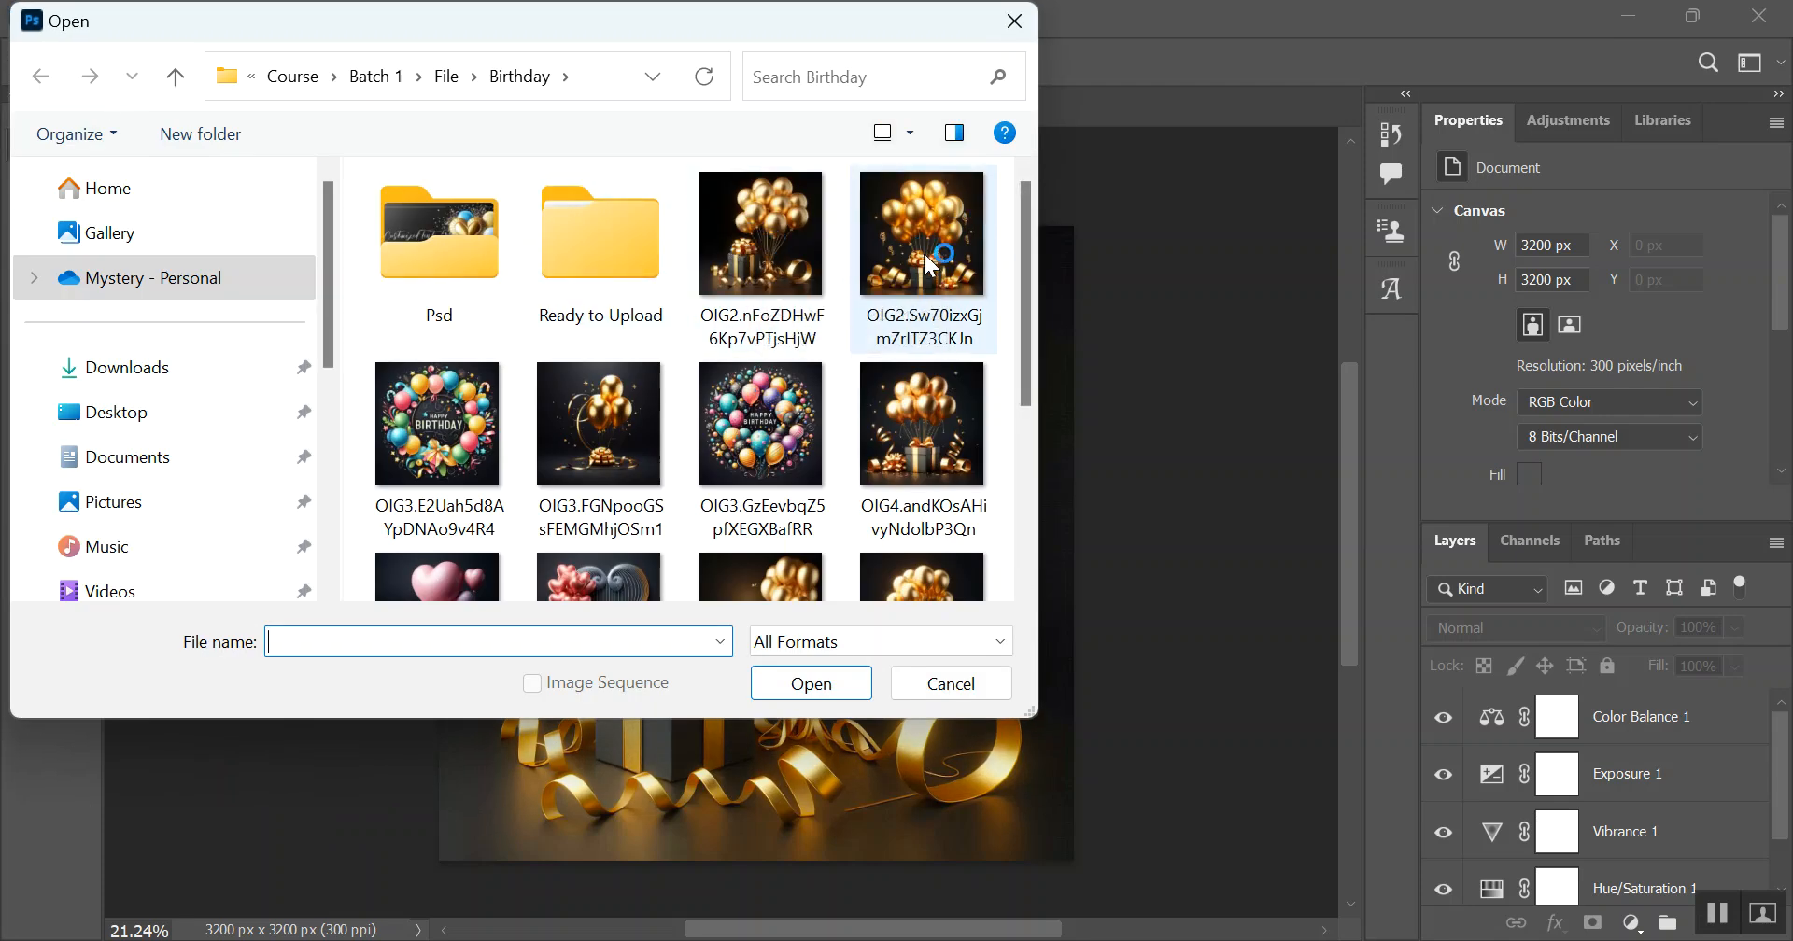
pyautogui.doubleClick(937, 245)
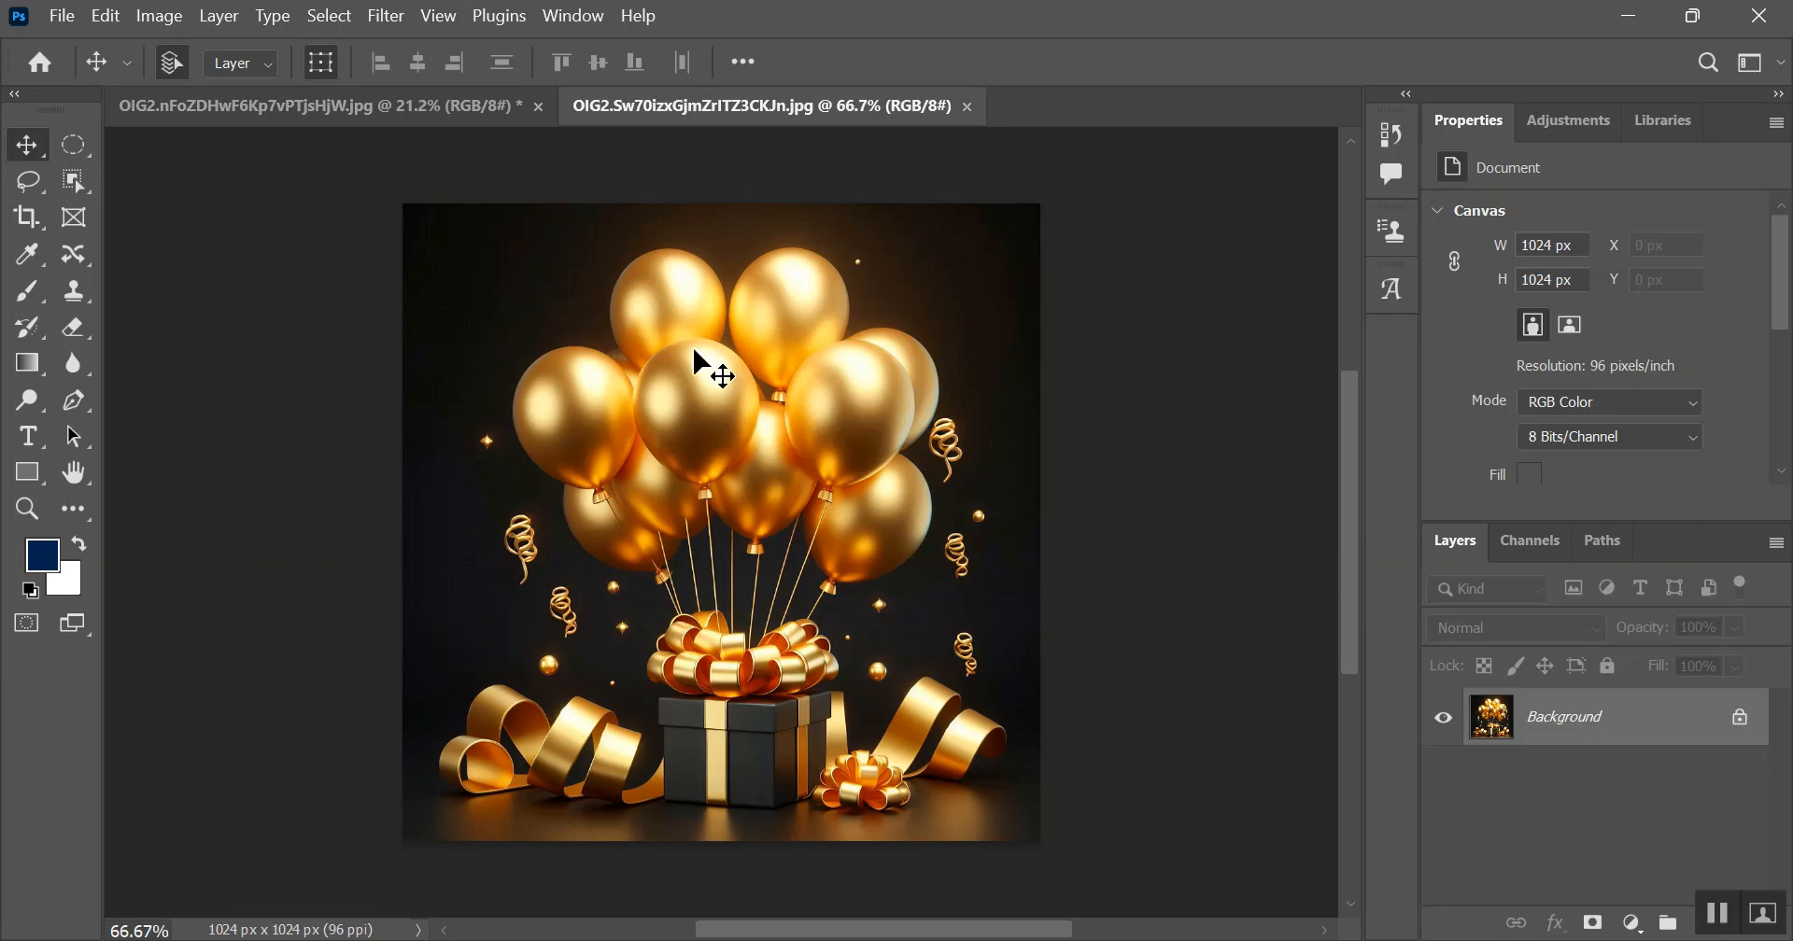
pyautogui.click(379, 107)
pyautogui.click(680, 106)
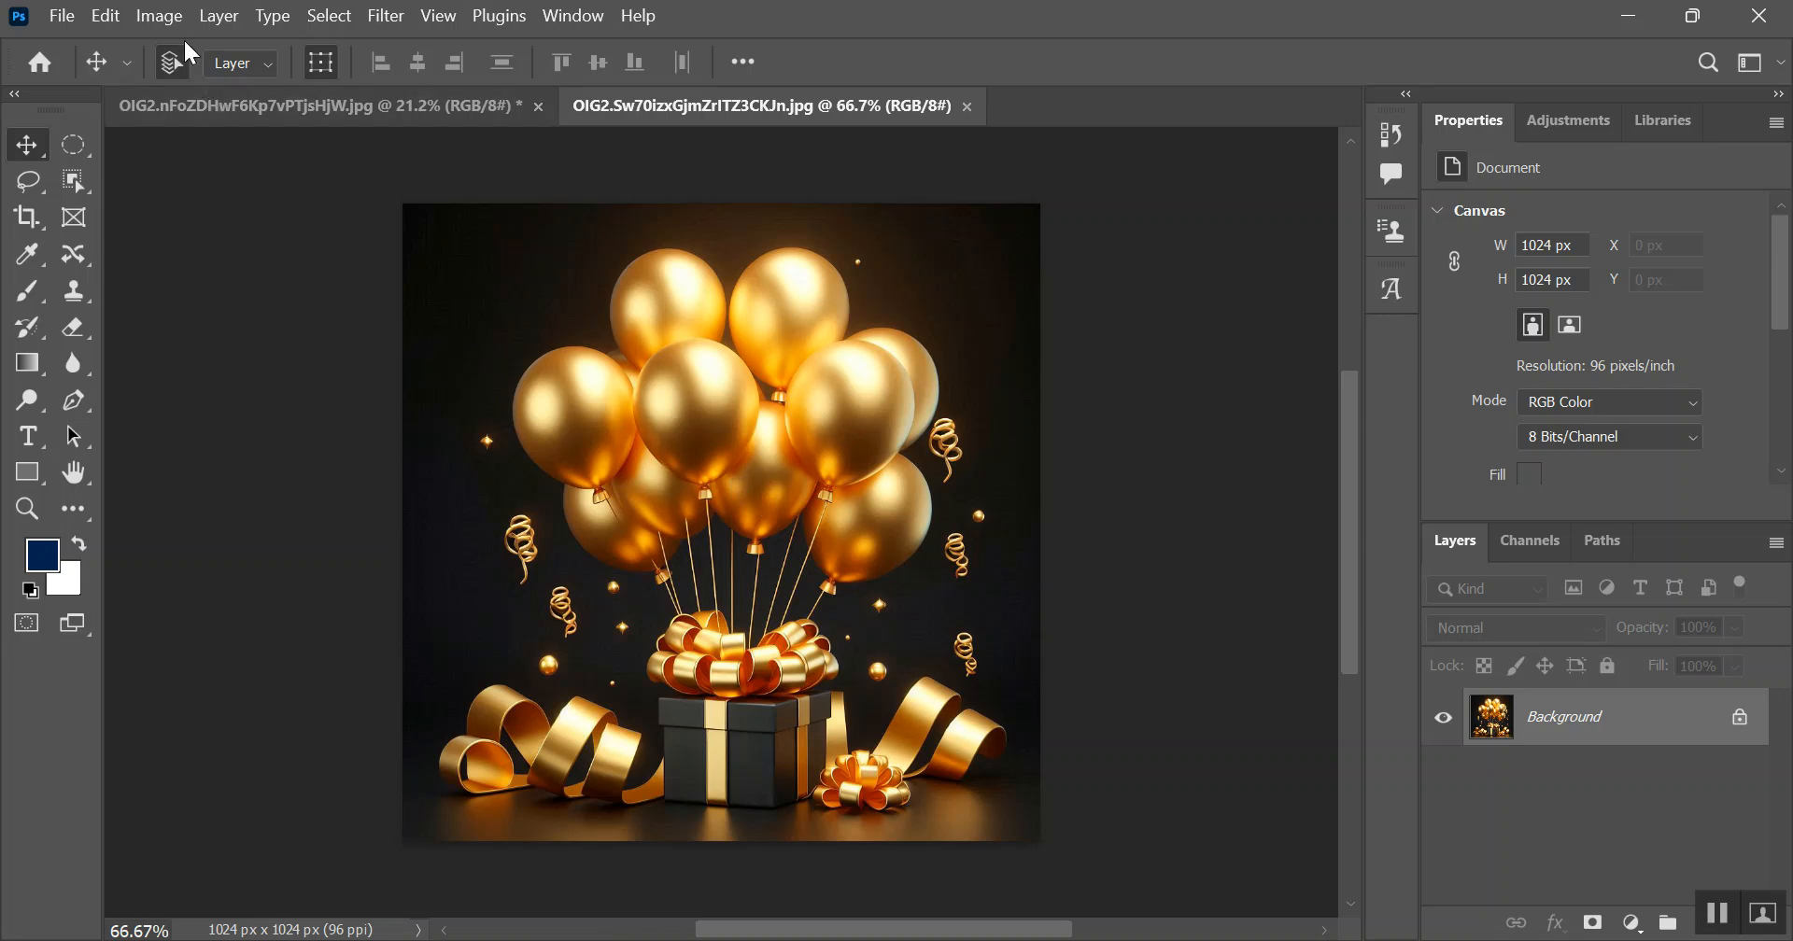
# Step: In the image size settings, switch resampling to Automatic and set the resolution to 300 pixels/inch
pyautogui.click(163, 19)
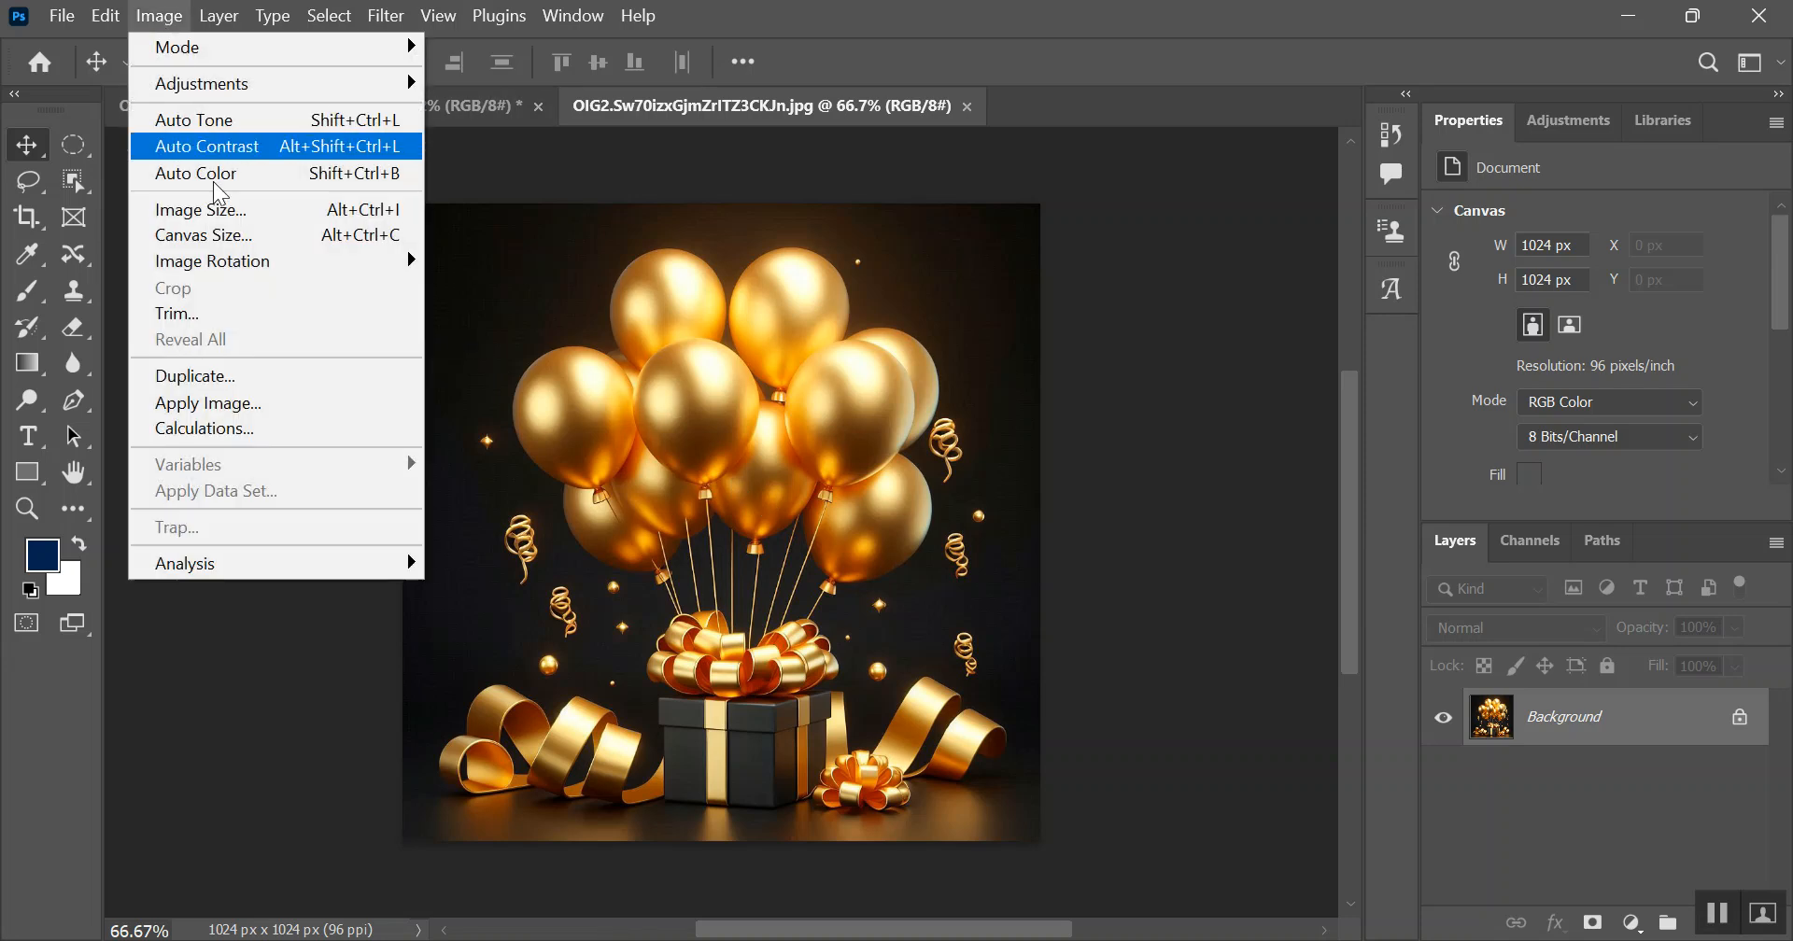
pyautogui.click(222, 215)
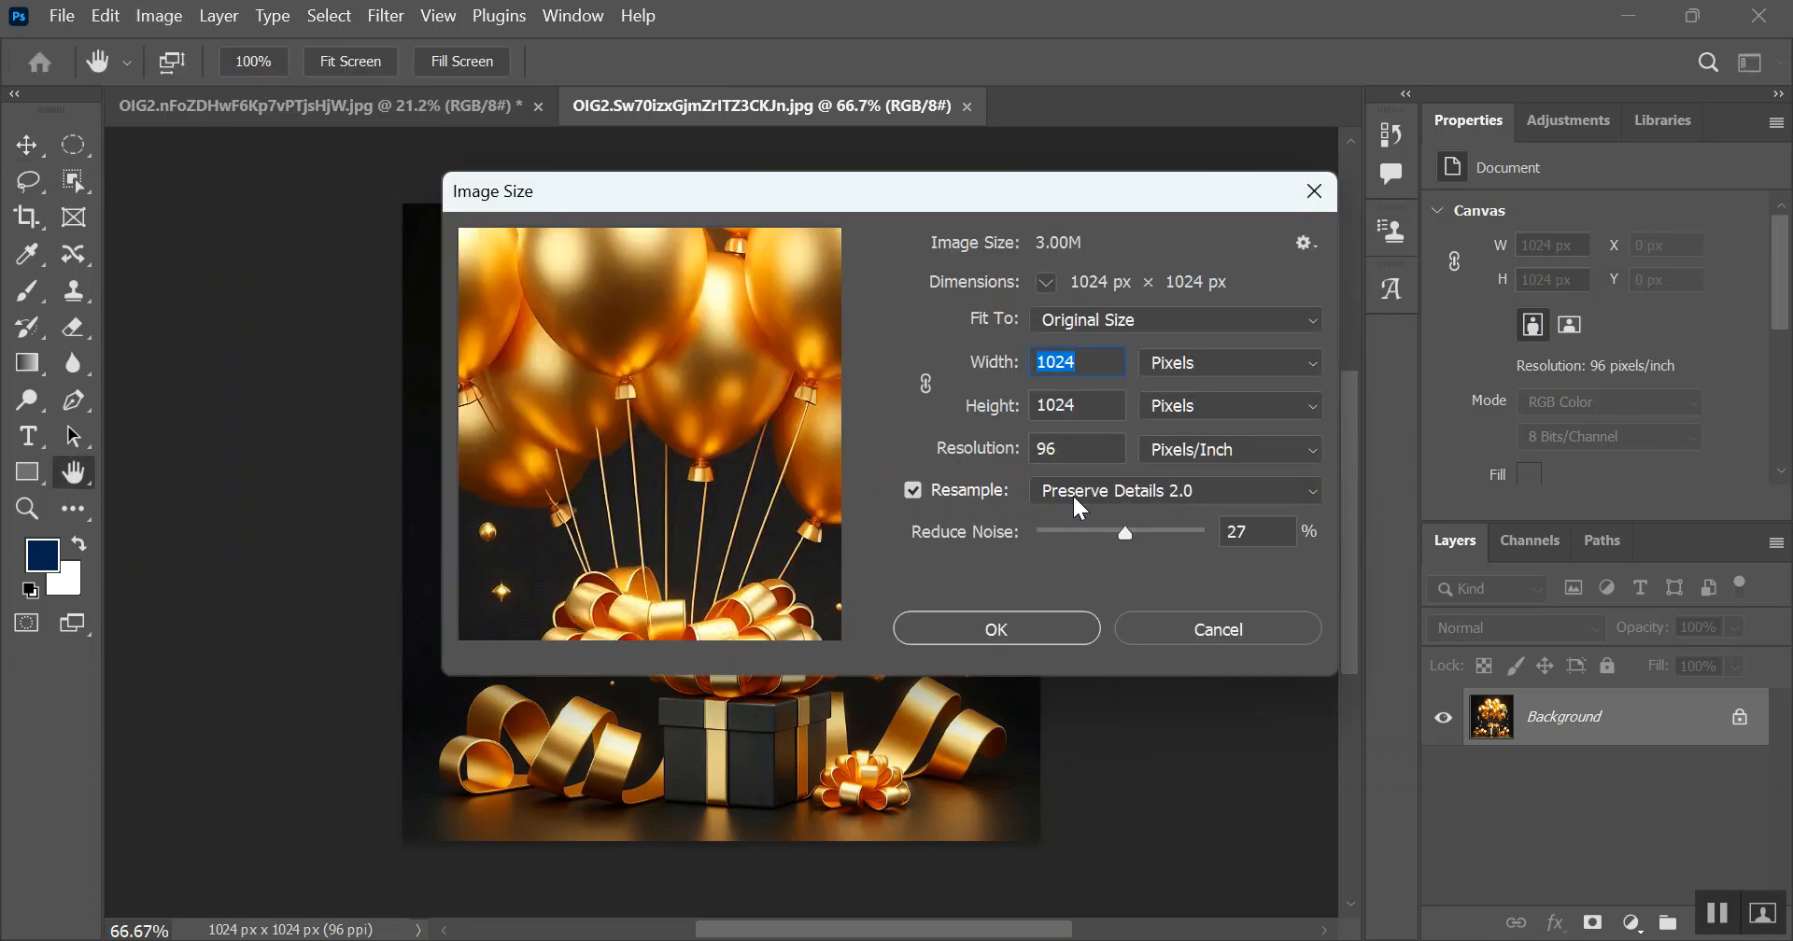
pyautogui.click(1165, 497)
pyautogui.click(1094, 512)
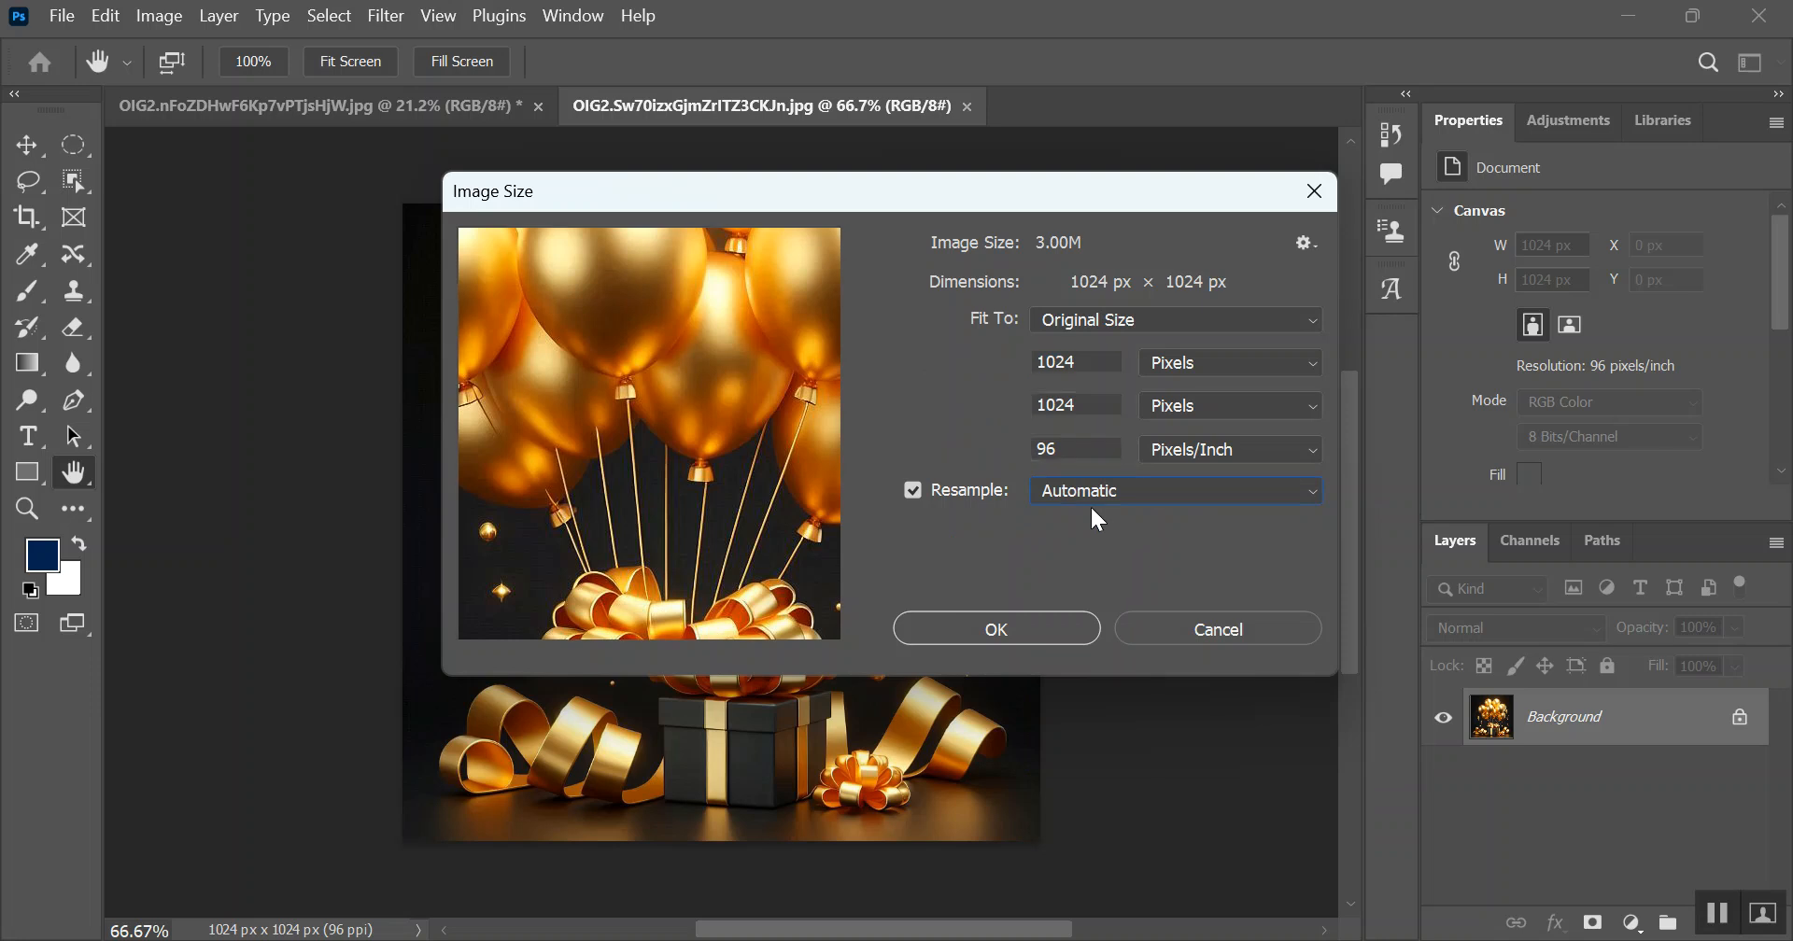
pyautogui.doubleClick(1078, 449)
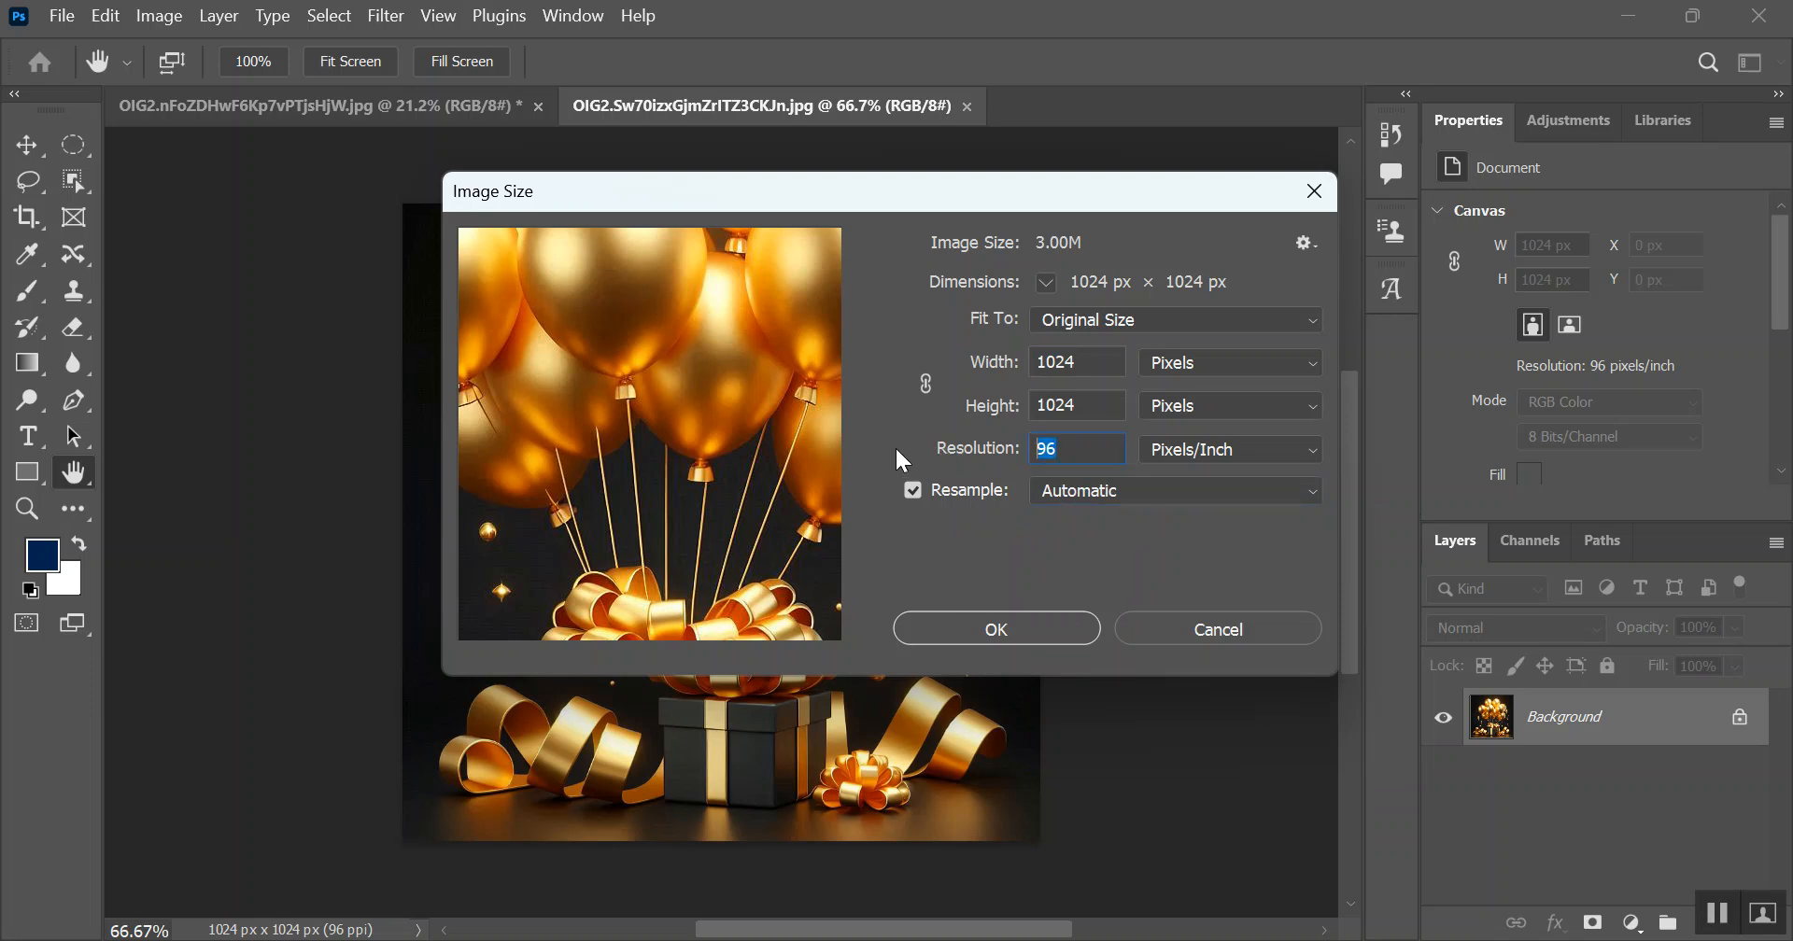
pyautogui.write('300')
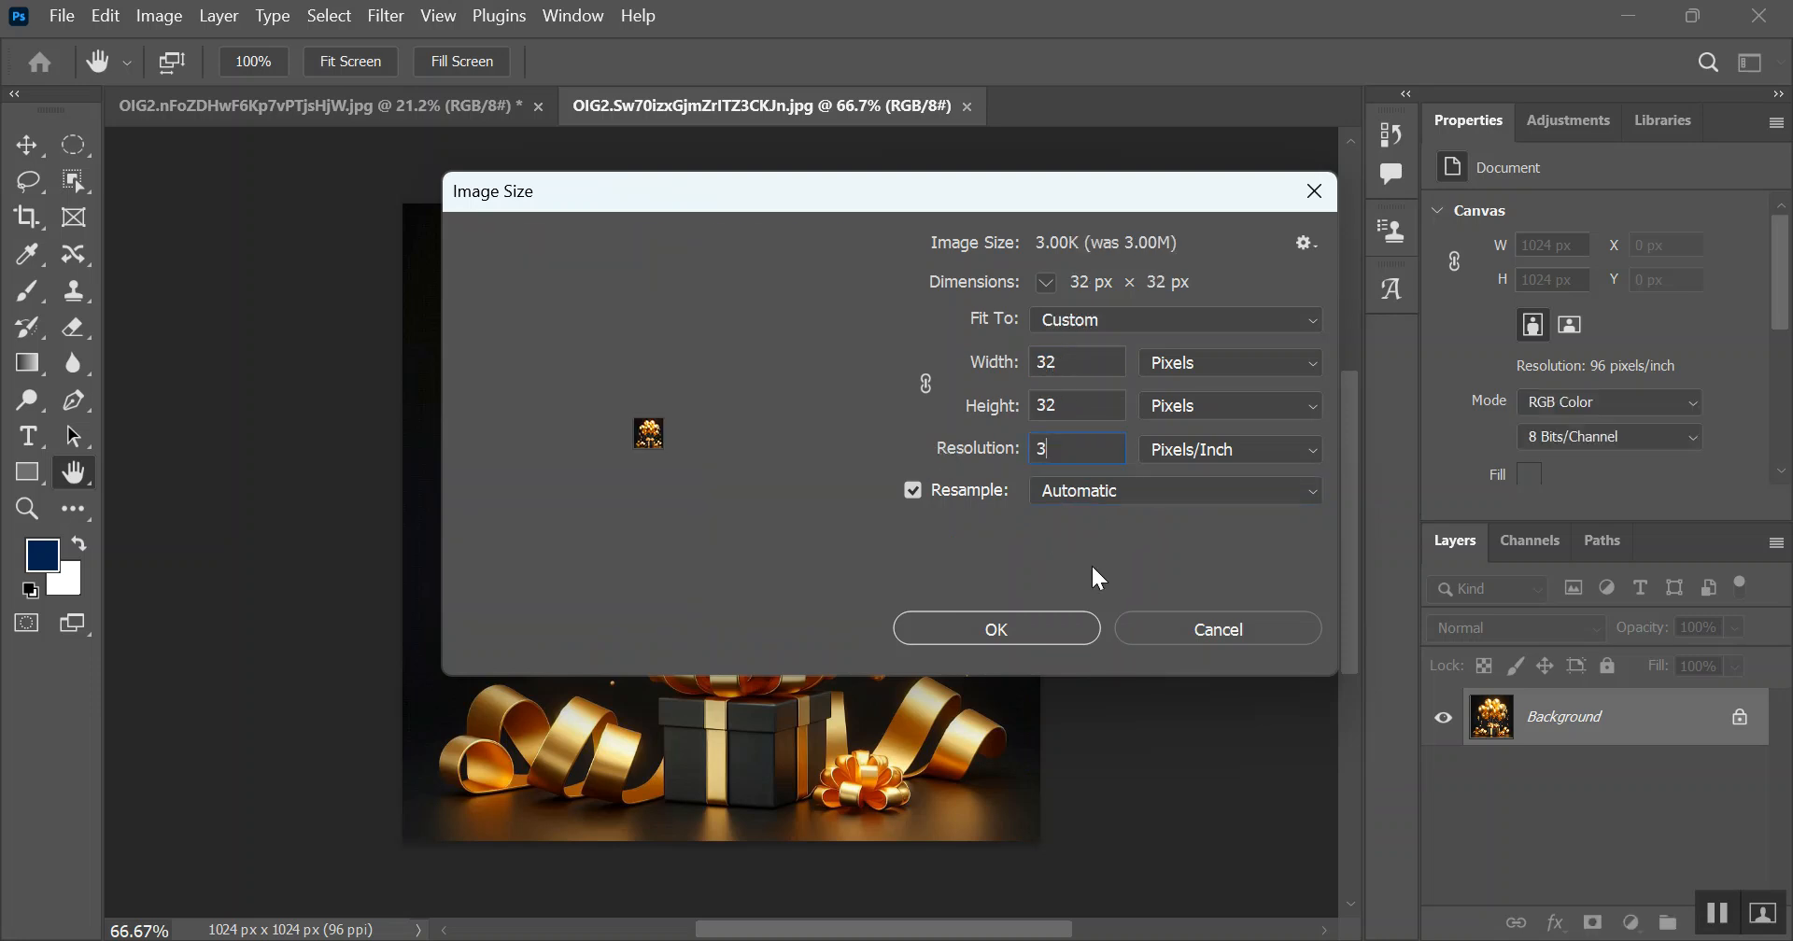
# Step: Set the resampling method to Preserve Details 2.0, fine-tune the noise reduction, and apply the new image size
pyautogui.click(1129, 494)
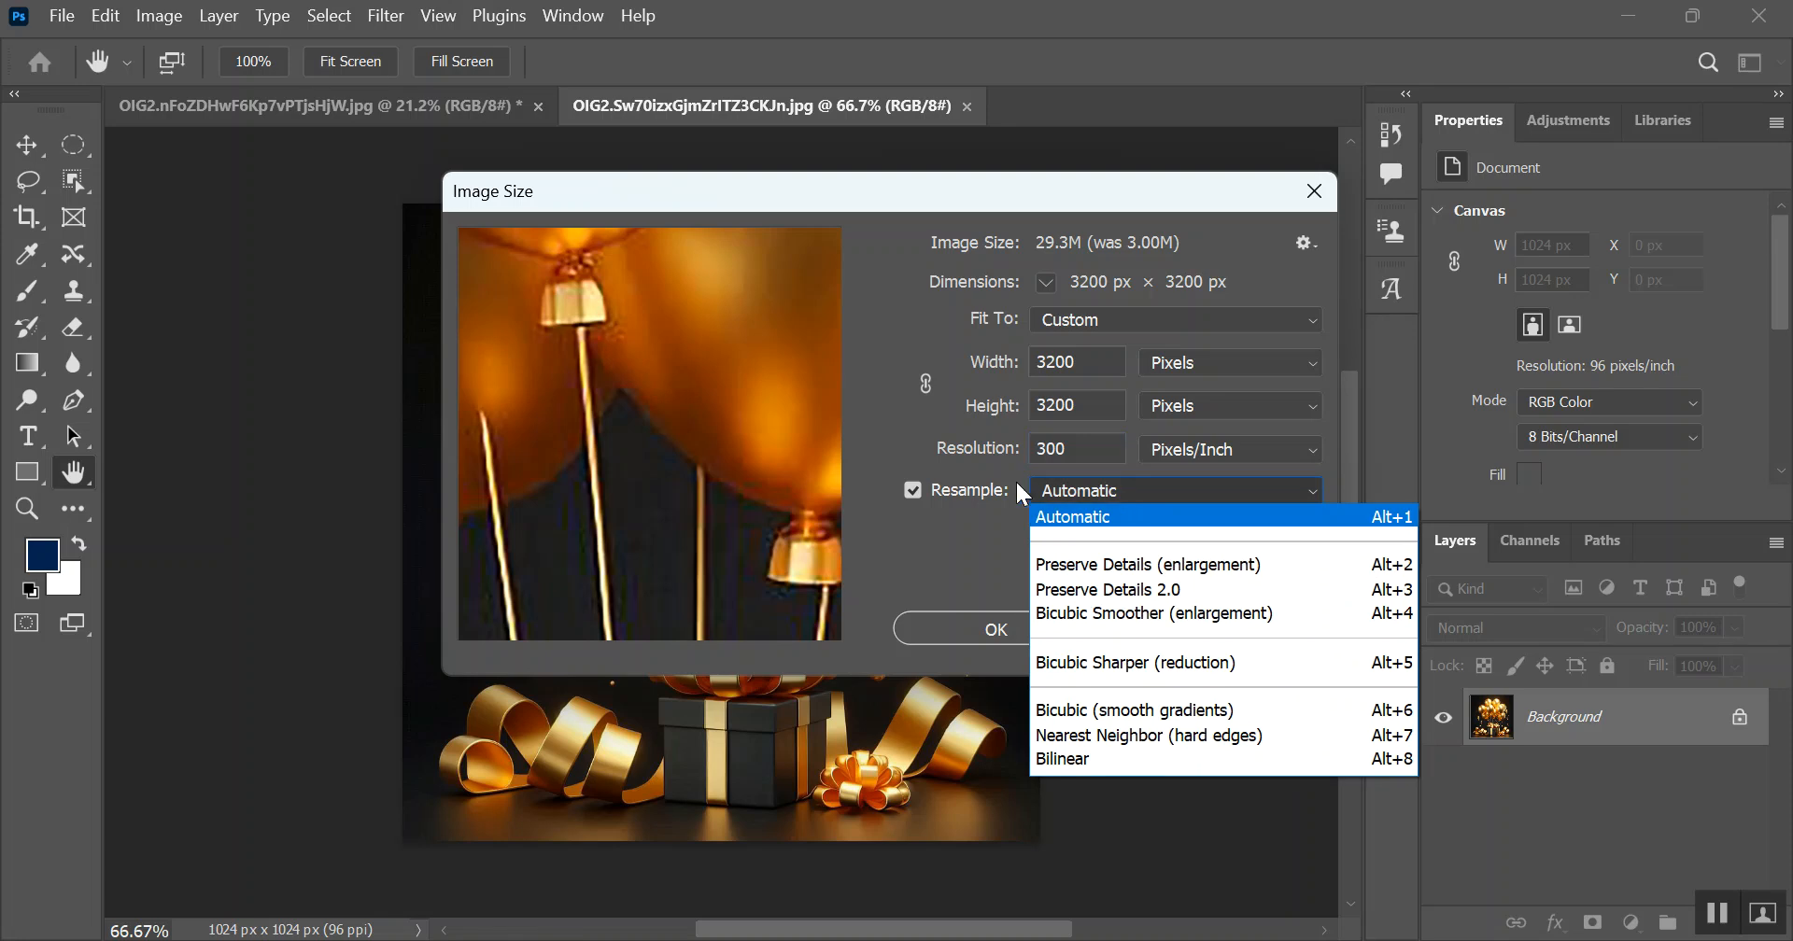
pyautogui.click(1186, 589)
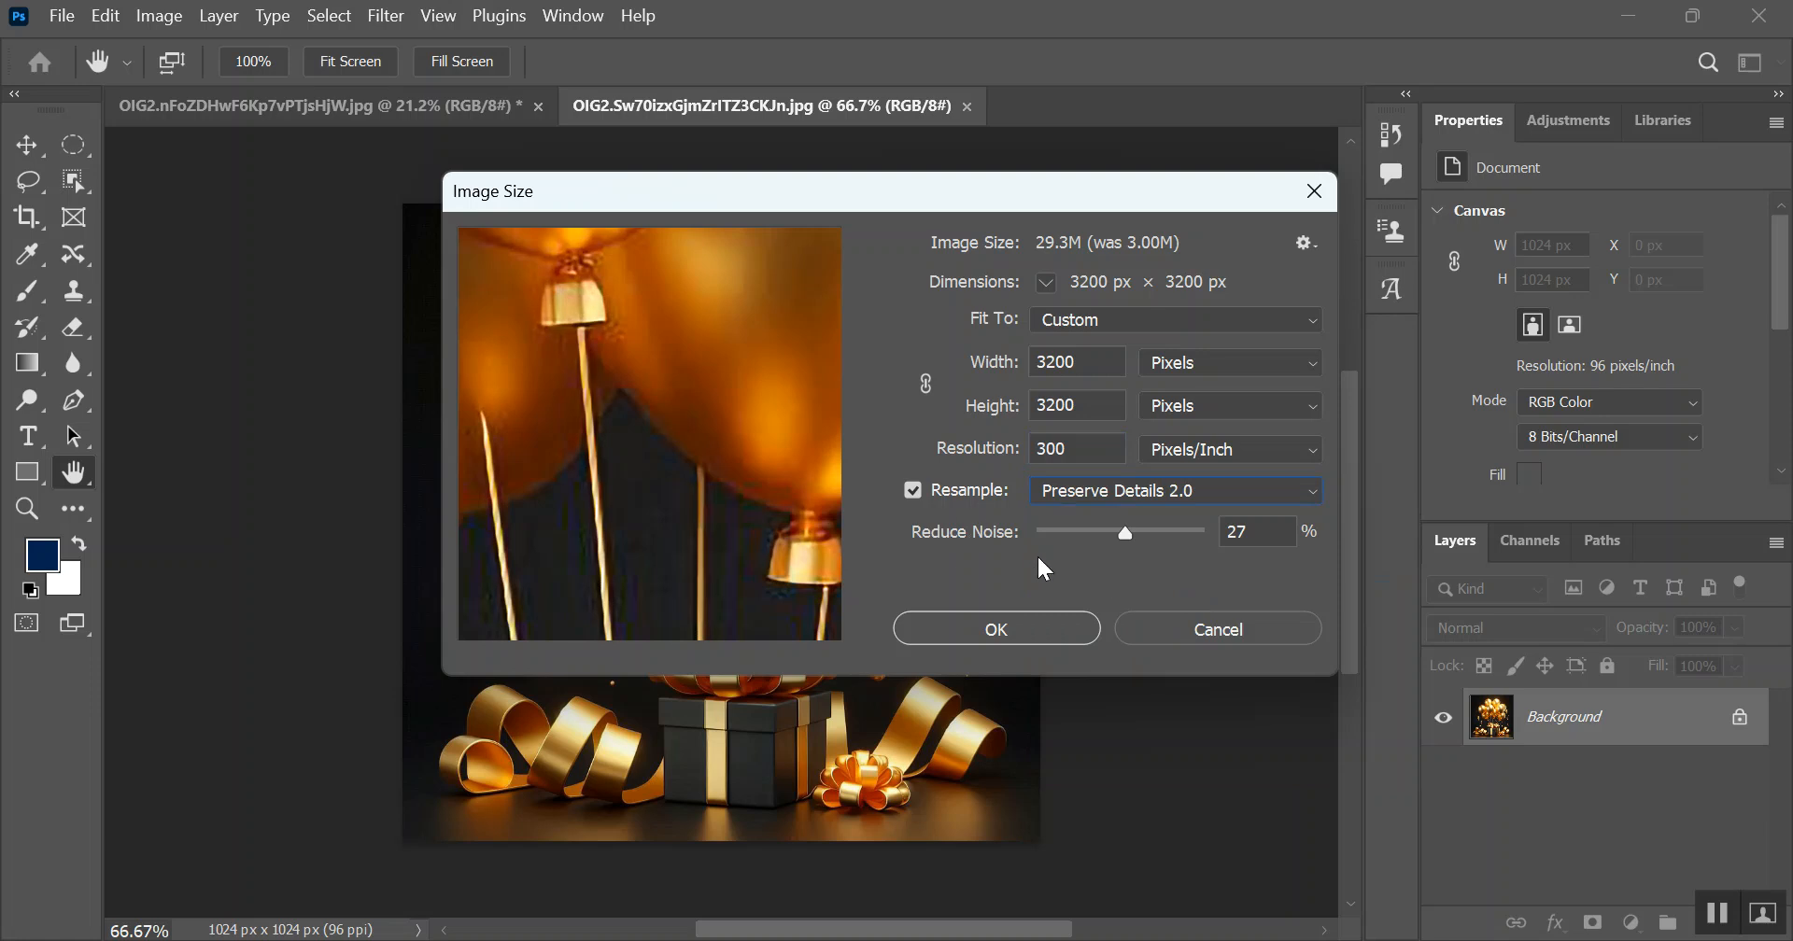
pyautogui.moveTo(1121, 533); pyautogui.dragTo(1129, 530)
pyautogui.moveTo(592, 468); pyautogui.dragTo(653, 452)
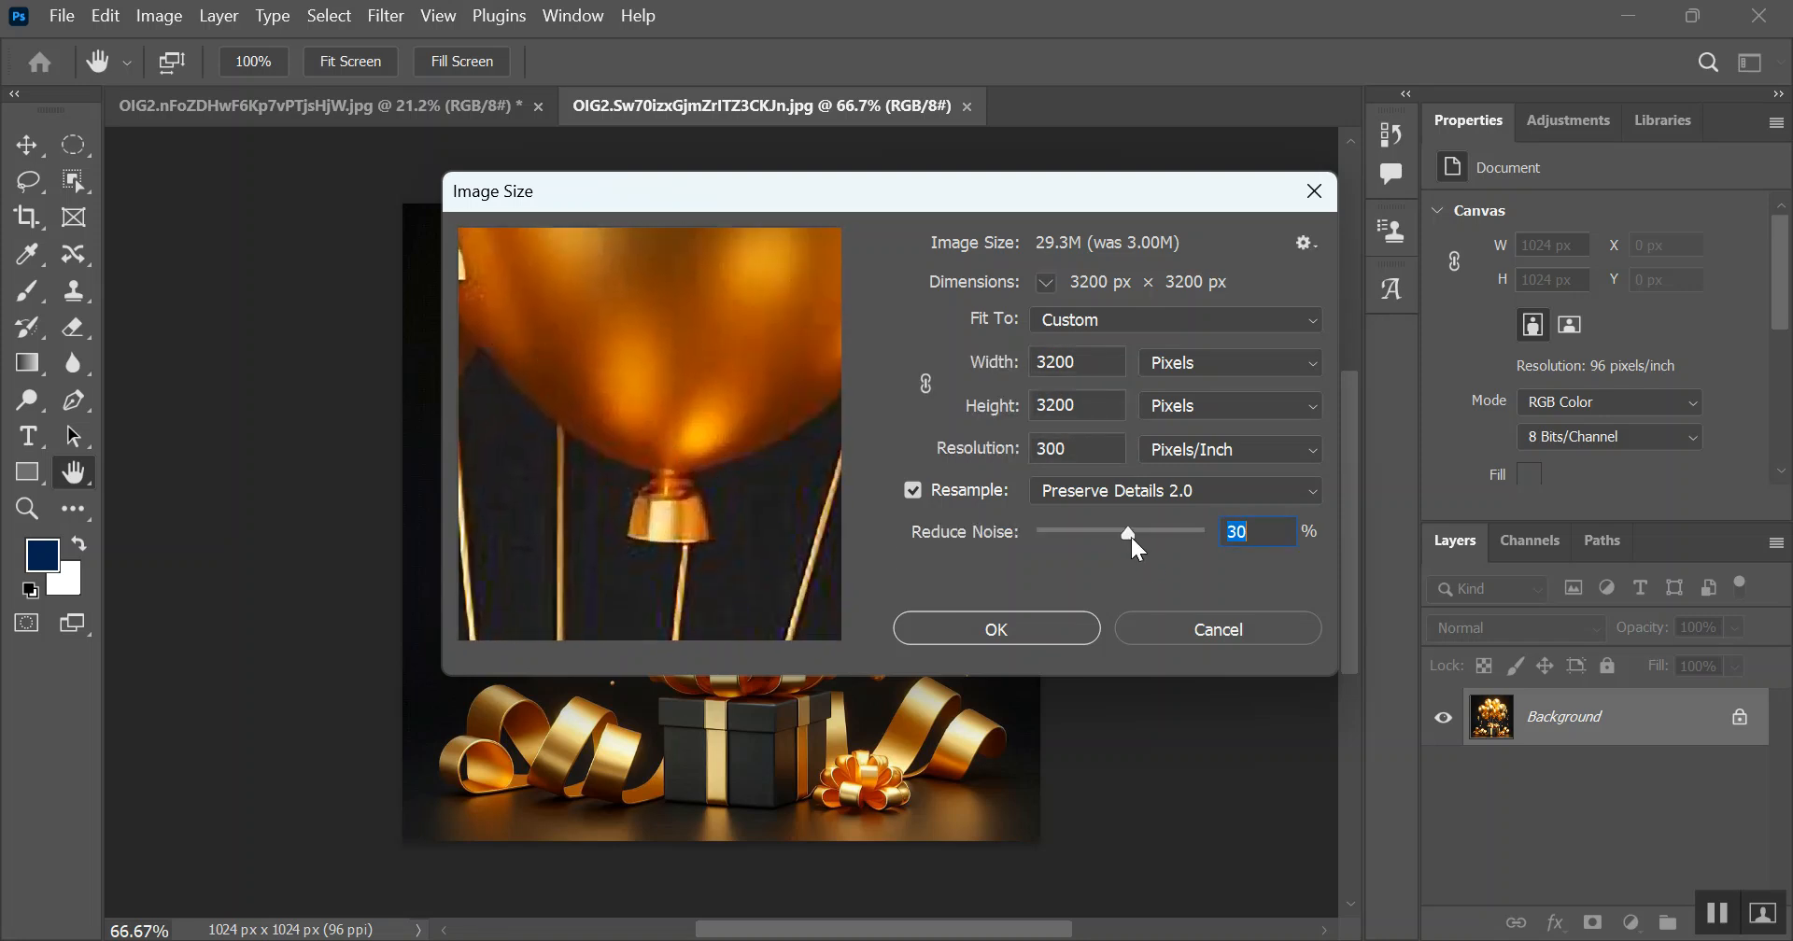
pyautogui.moveTo(1128, 535); pyautogui.dragTo(1125, 537)
pyautogui.click(986, 629)
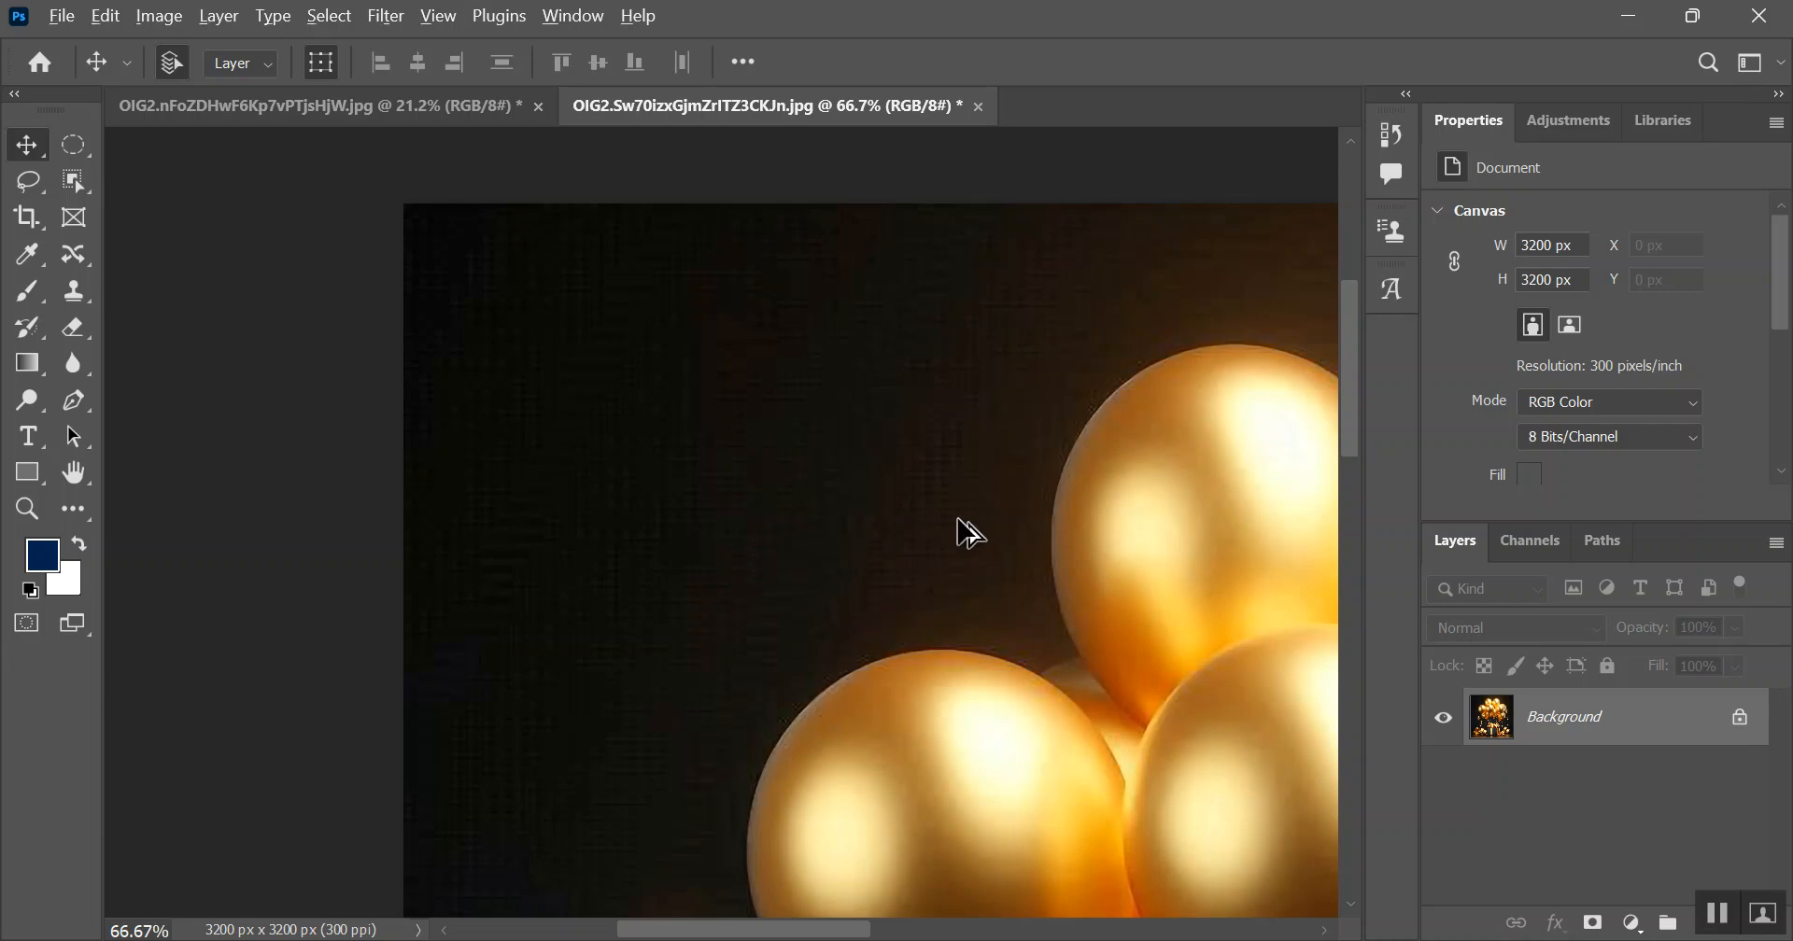
# Step: Fit the whole upscaled balloon image in the canvas view and examine it
pyautogui.scroll(-1, 912, 501)
pyautogui.scroll(-6, 925, 513)
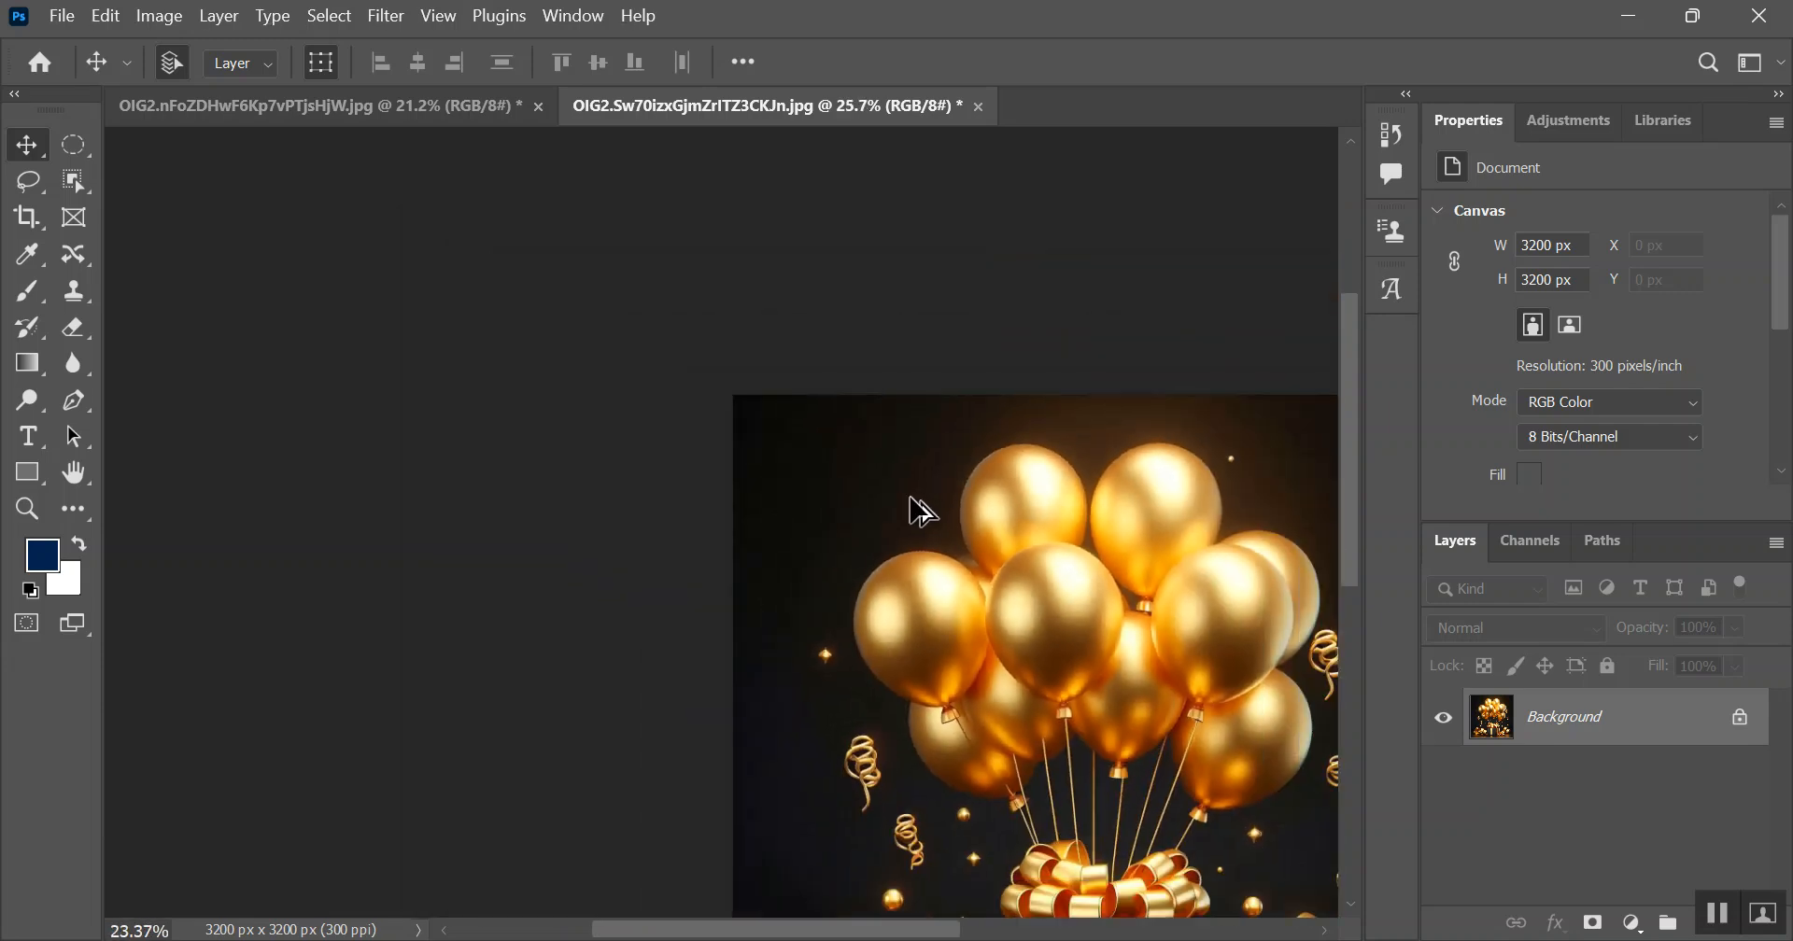
pyautogui.scroll(1, 920, 513)
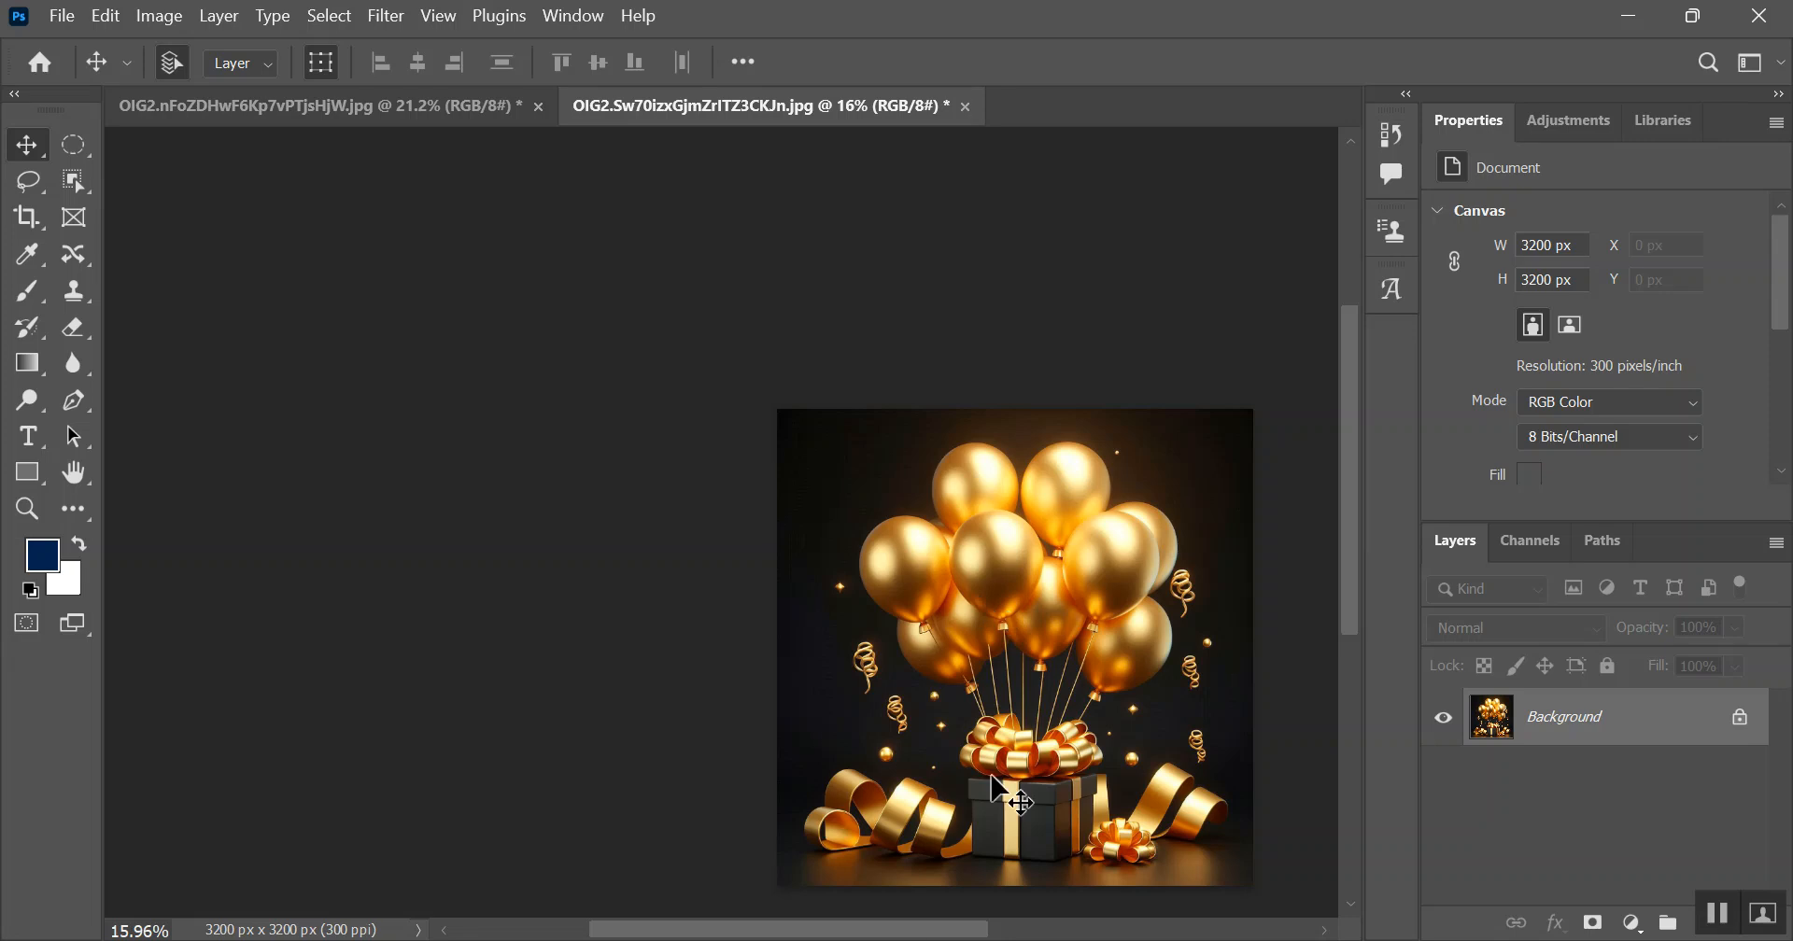
pyautogui.moveTo(920, 933); pyautogui.dragTo(989, 812)
pyautogui.scroll(4, 975, 733)
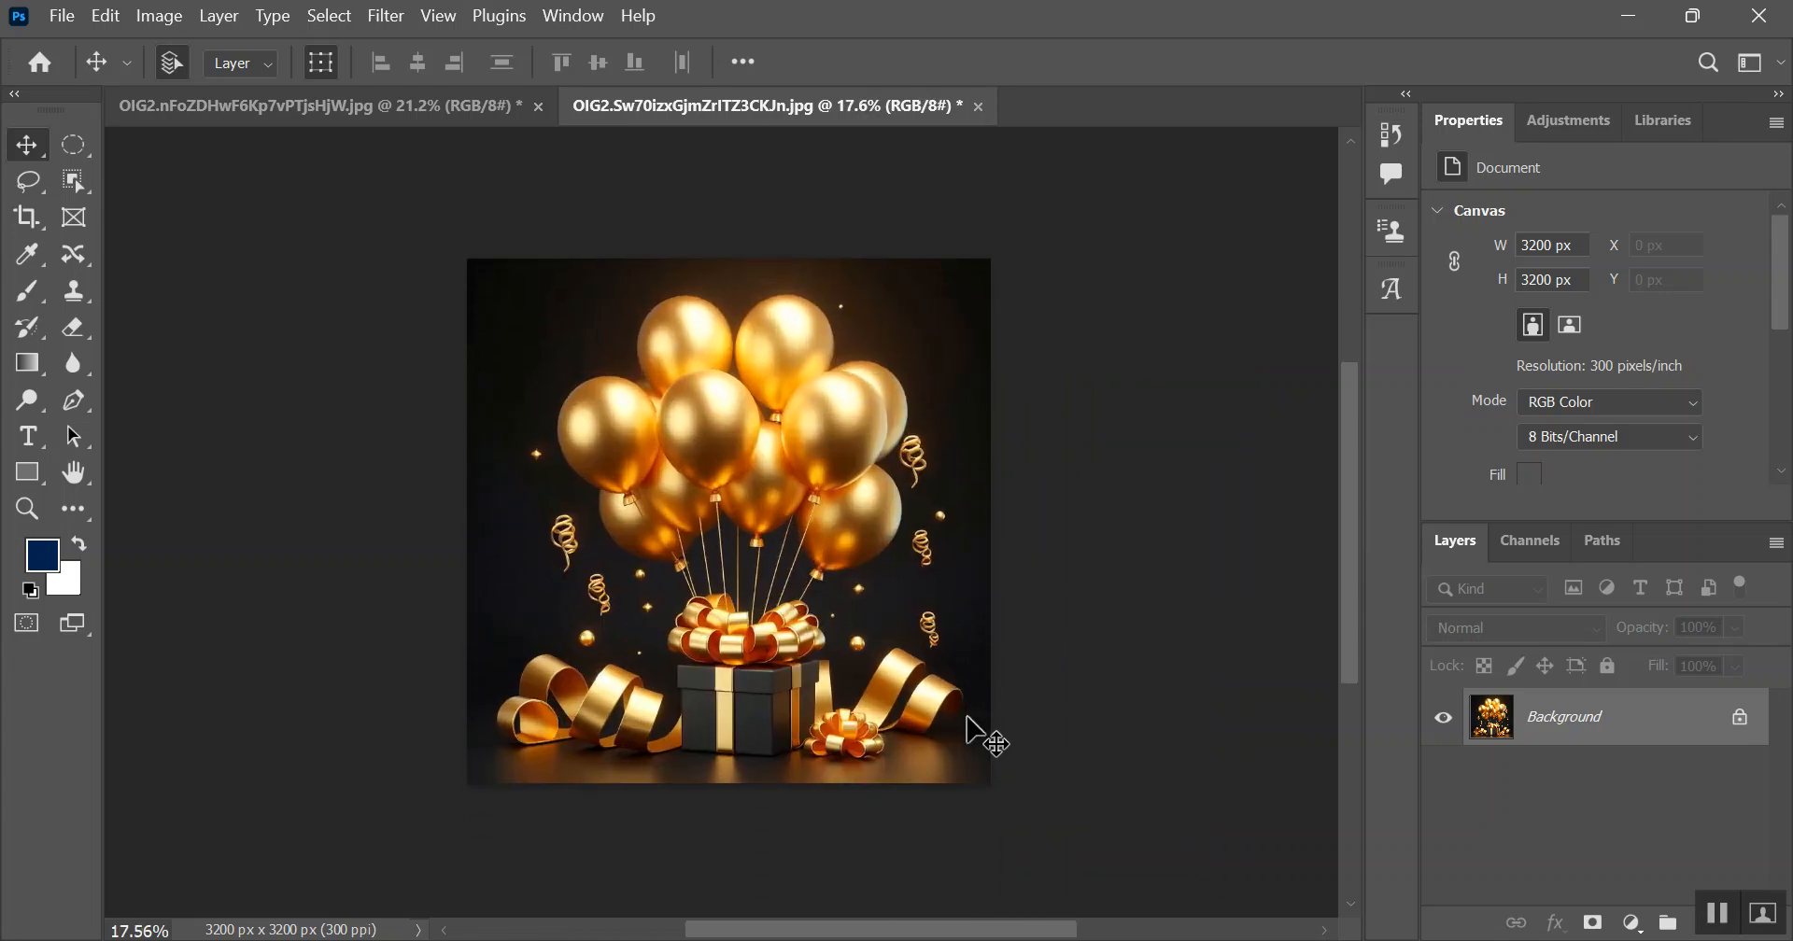
pyautogui.scroll(2, 974, 654)
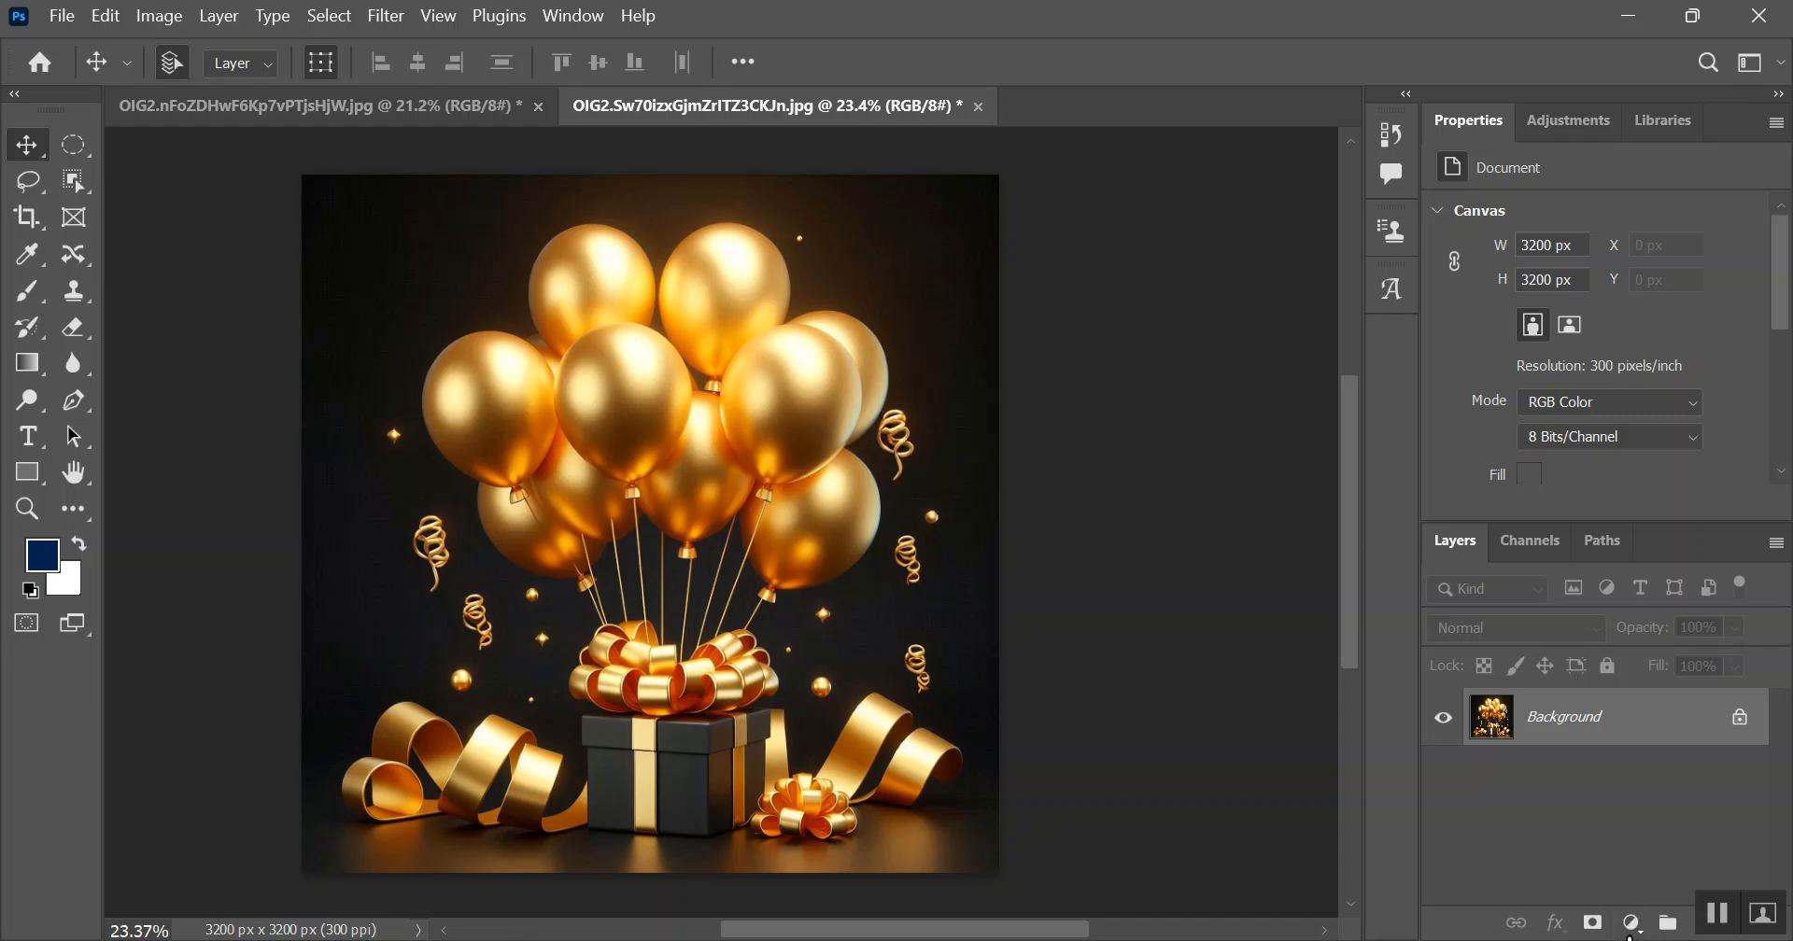
# Step: Add a Hue/Saturation adjustment layer to the second balloon image with hue +3, saturation +4 and lightness +1
pyautogui.click(1632, 924)
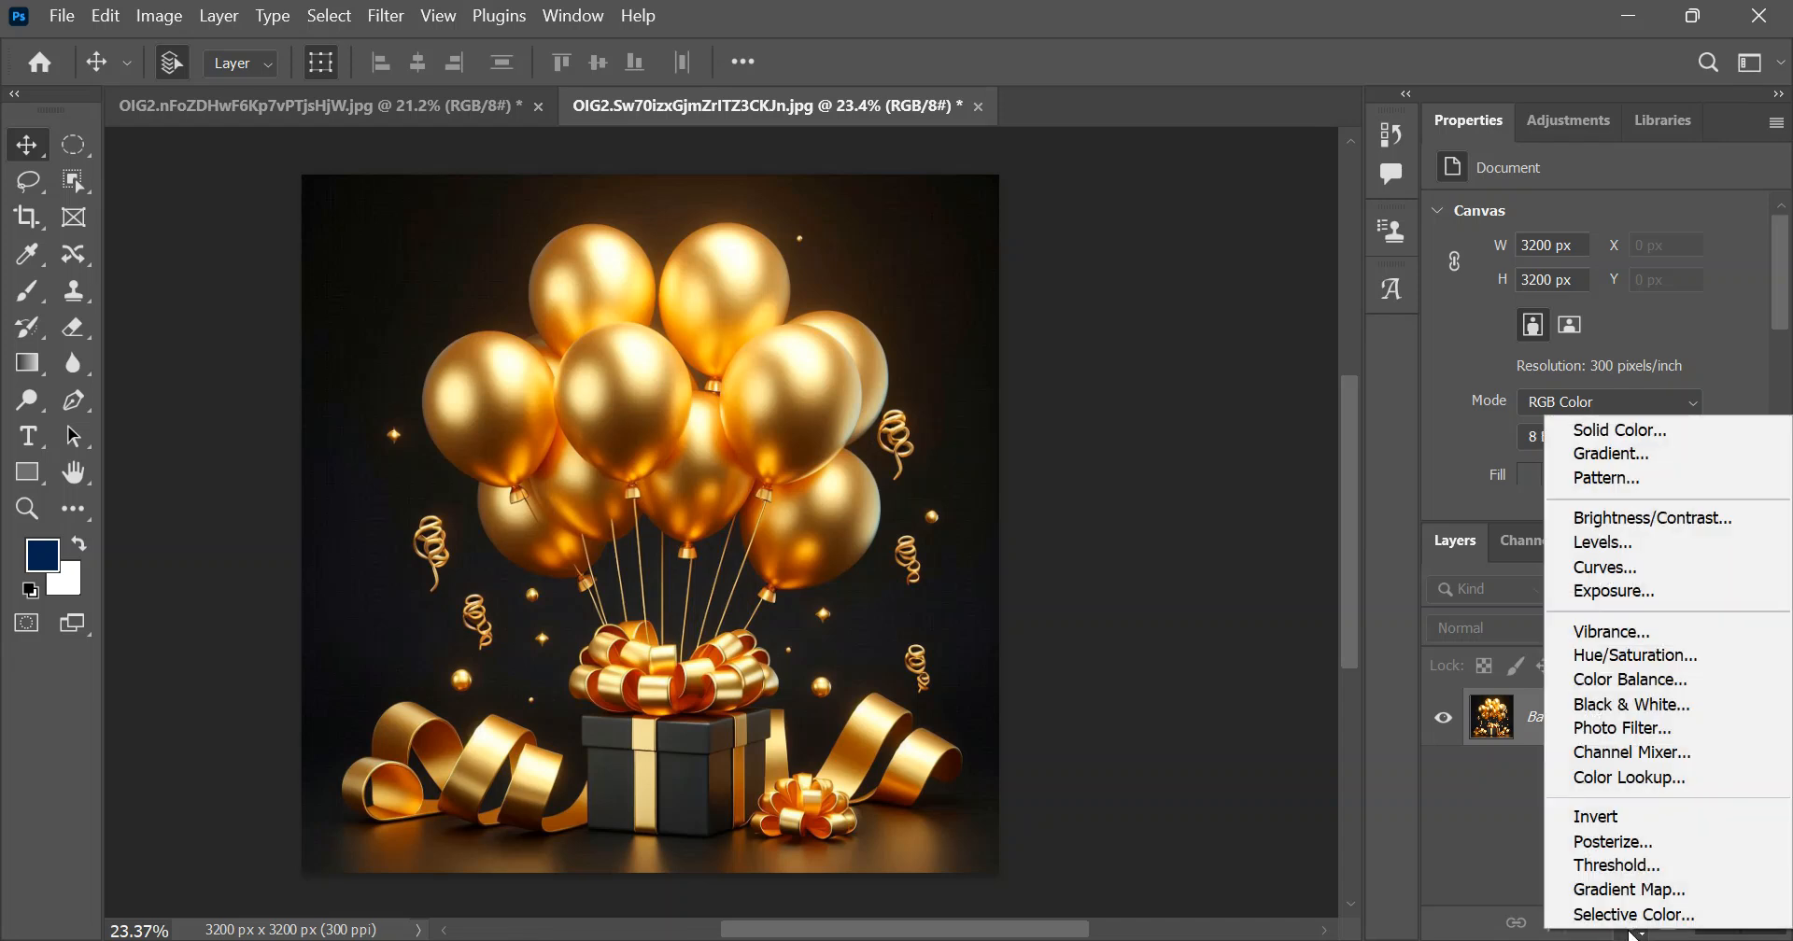
pyautogui.click(1625, 654)
pyautogui.moveTo(1594, 319); pyautogui.dragTo(1599, 319)
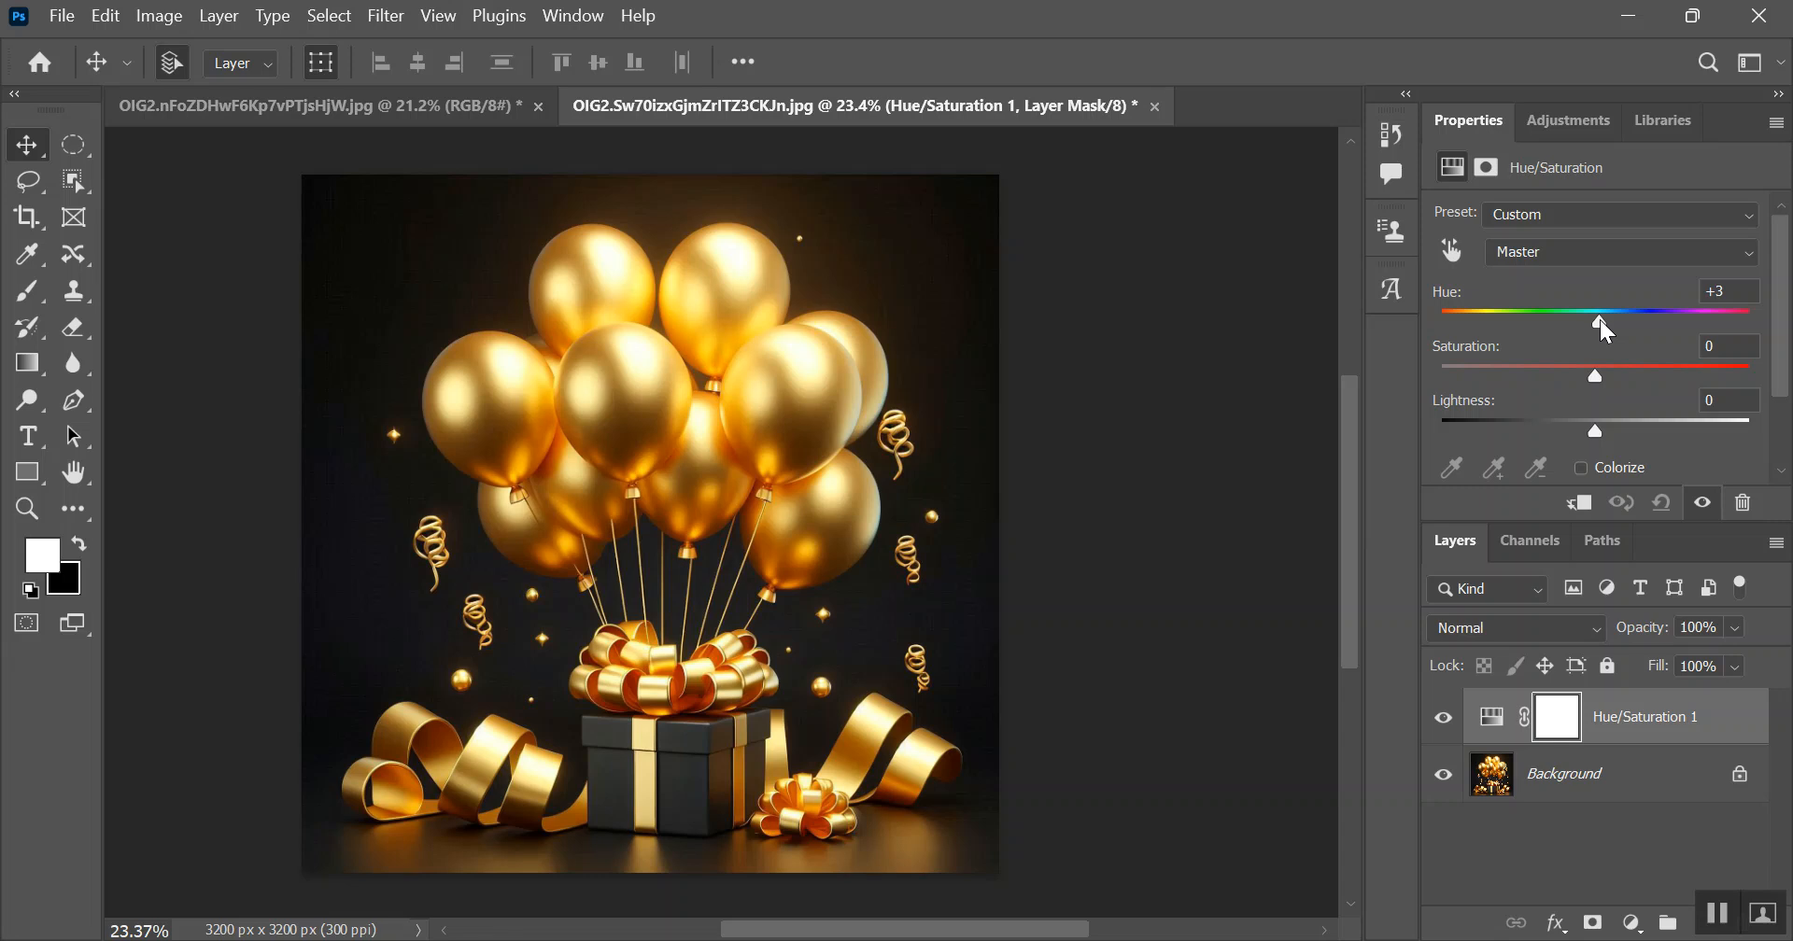
pyautogui.moveTo(1595, 376); pyautogui.dragTo(1604, 381)
pyautogui.click(1724, 401)
pyautogui.write('2')
pyautogui.press('Return')
pyautogui.write('1')
# Step: Add a Vibrance adjustment layer with vibrance +5 and saturation +4
pyautogui.click(1633, 924)
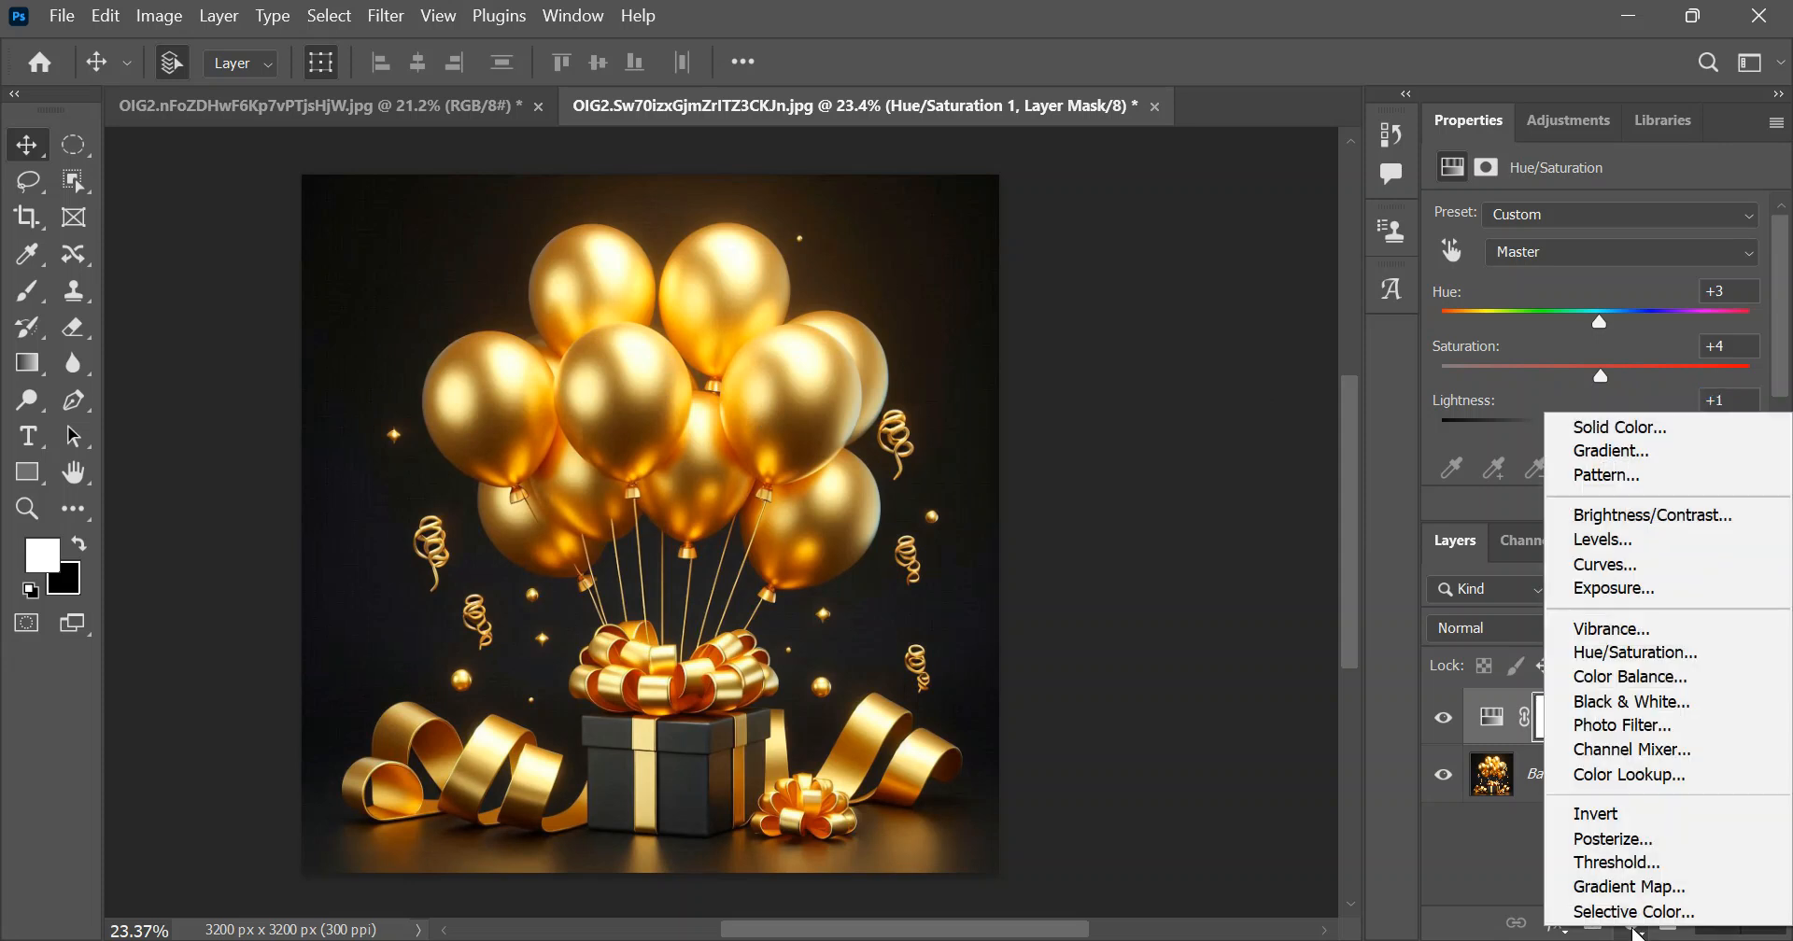
pyautogui.click(1616, 633)
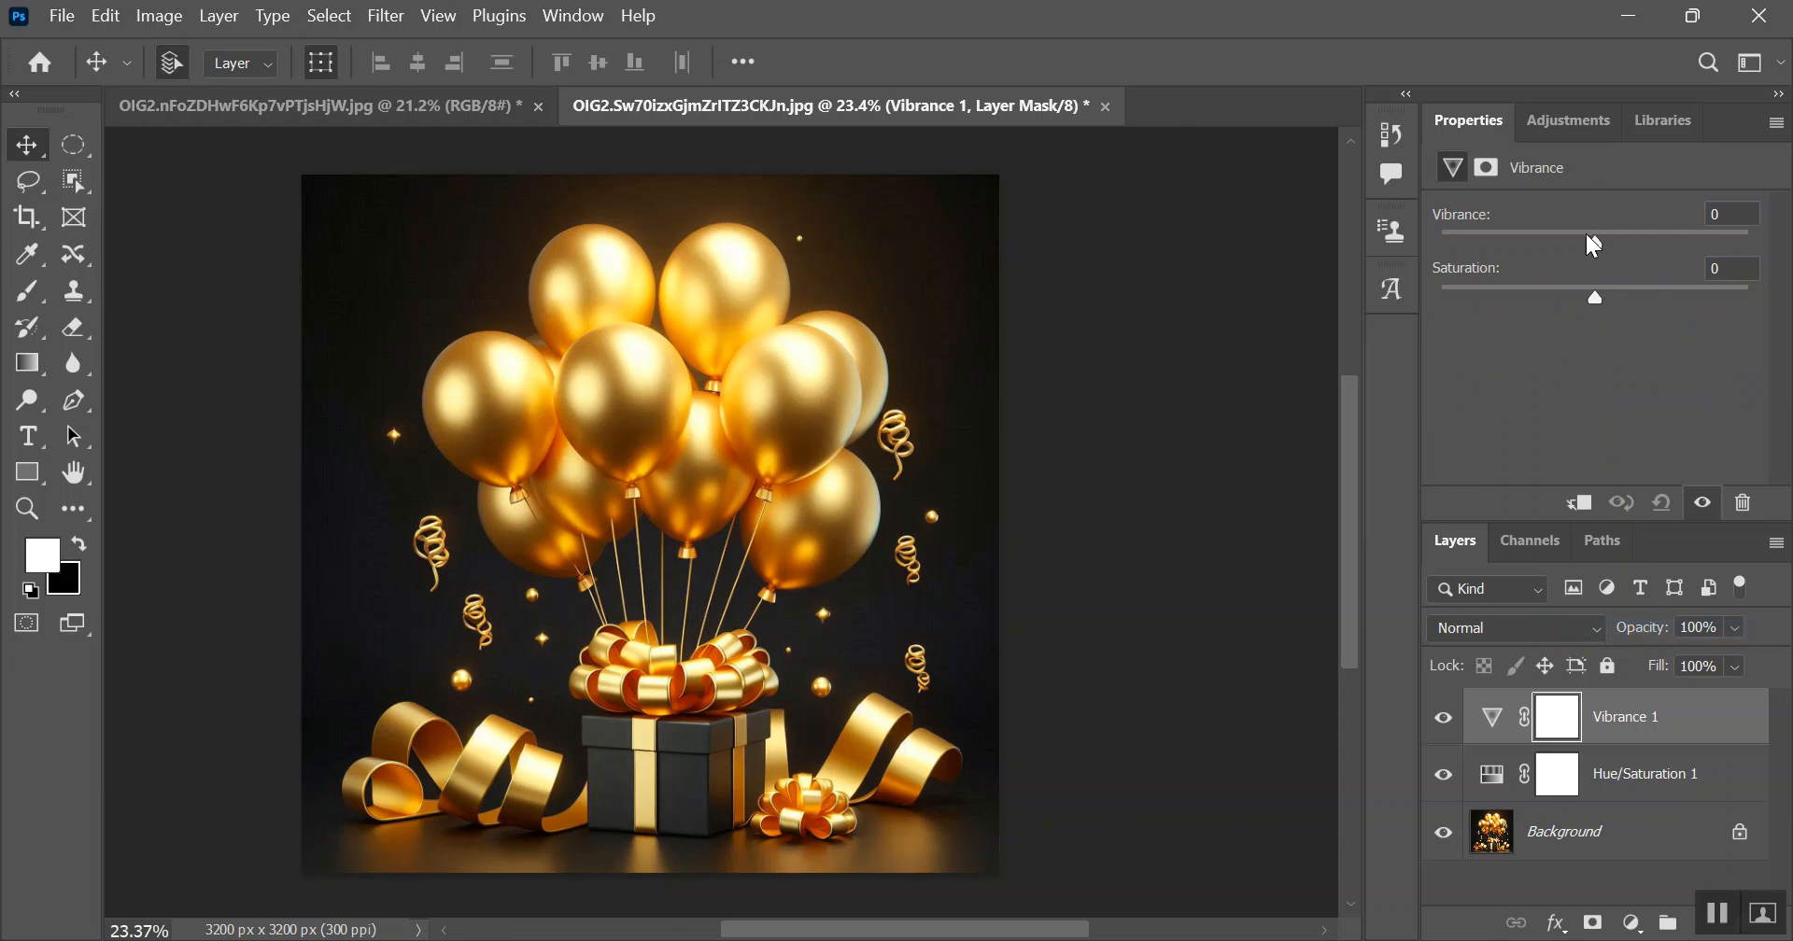
pyautogui.moveTo(1592, 242); pyautogui.dragTo(1607, 242)
pyautogui.moveTo(1595, 297); pyautogui.dragTo(1598, 295)
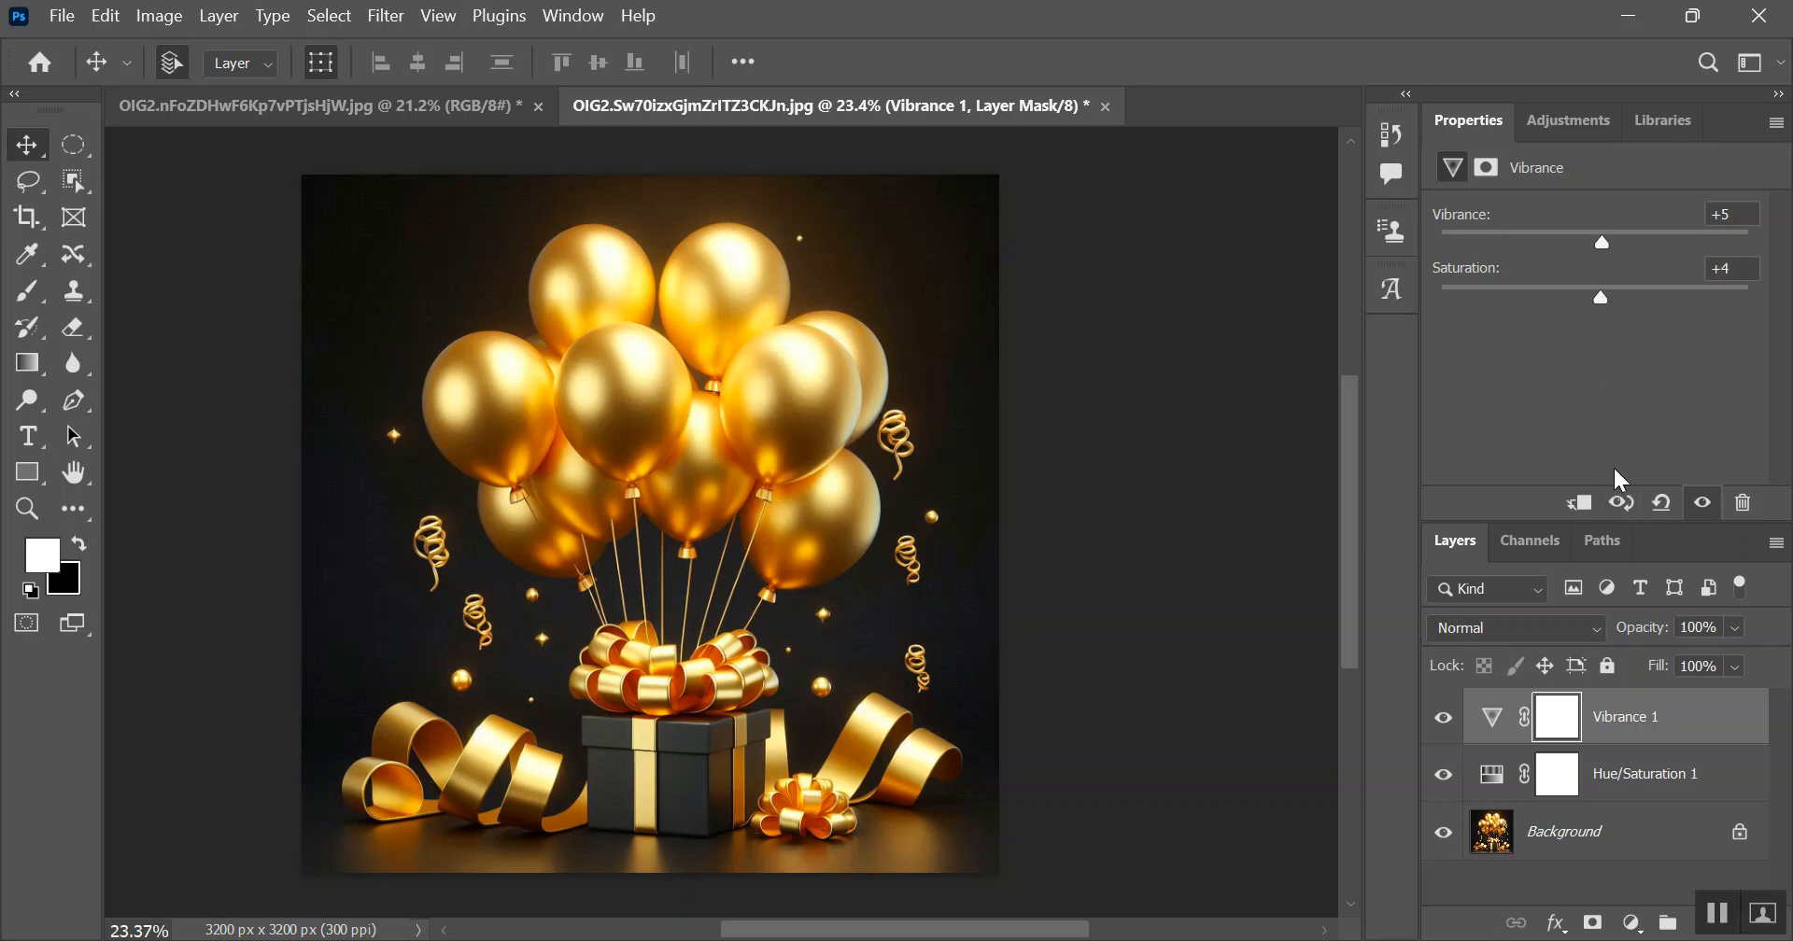
# Step: Add an Exposure adjustment layer with exposure +0.04 and gamma correction 1.04
pyautogui.click(1633, 924)
pyautogui.click(1636, 595)
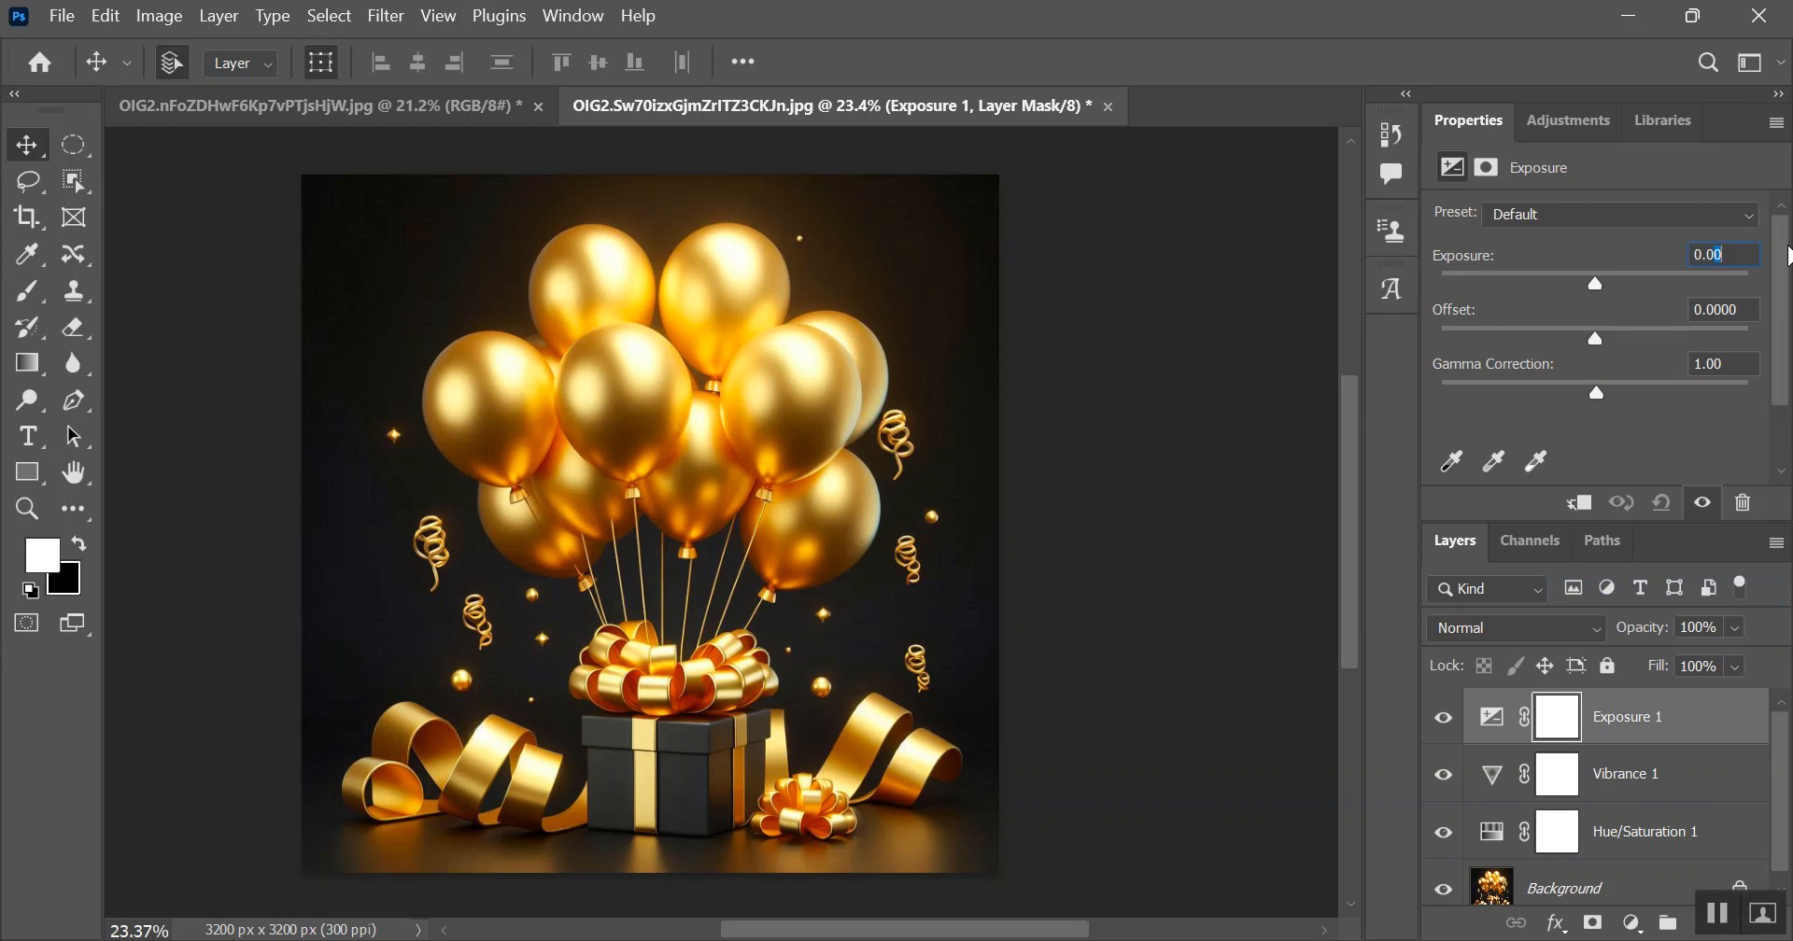
pyautogui.write('4')
pyautogui.press('Return')
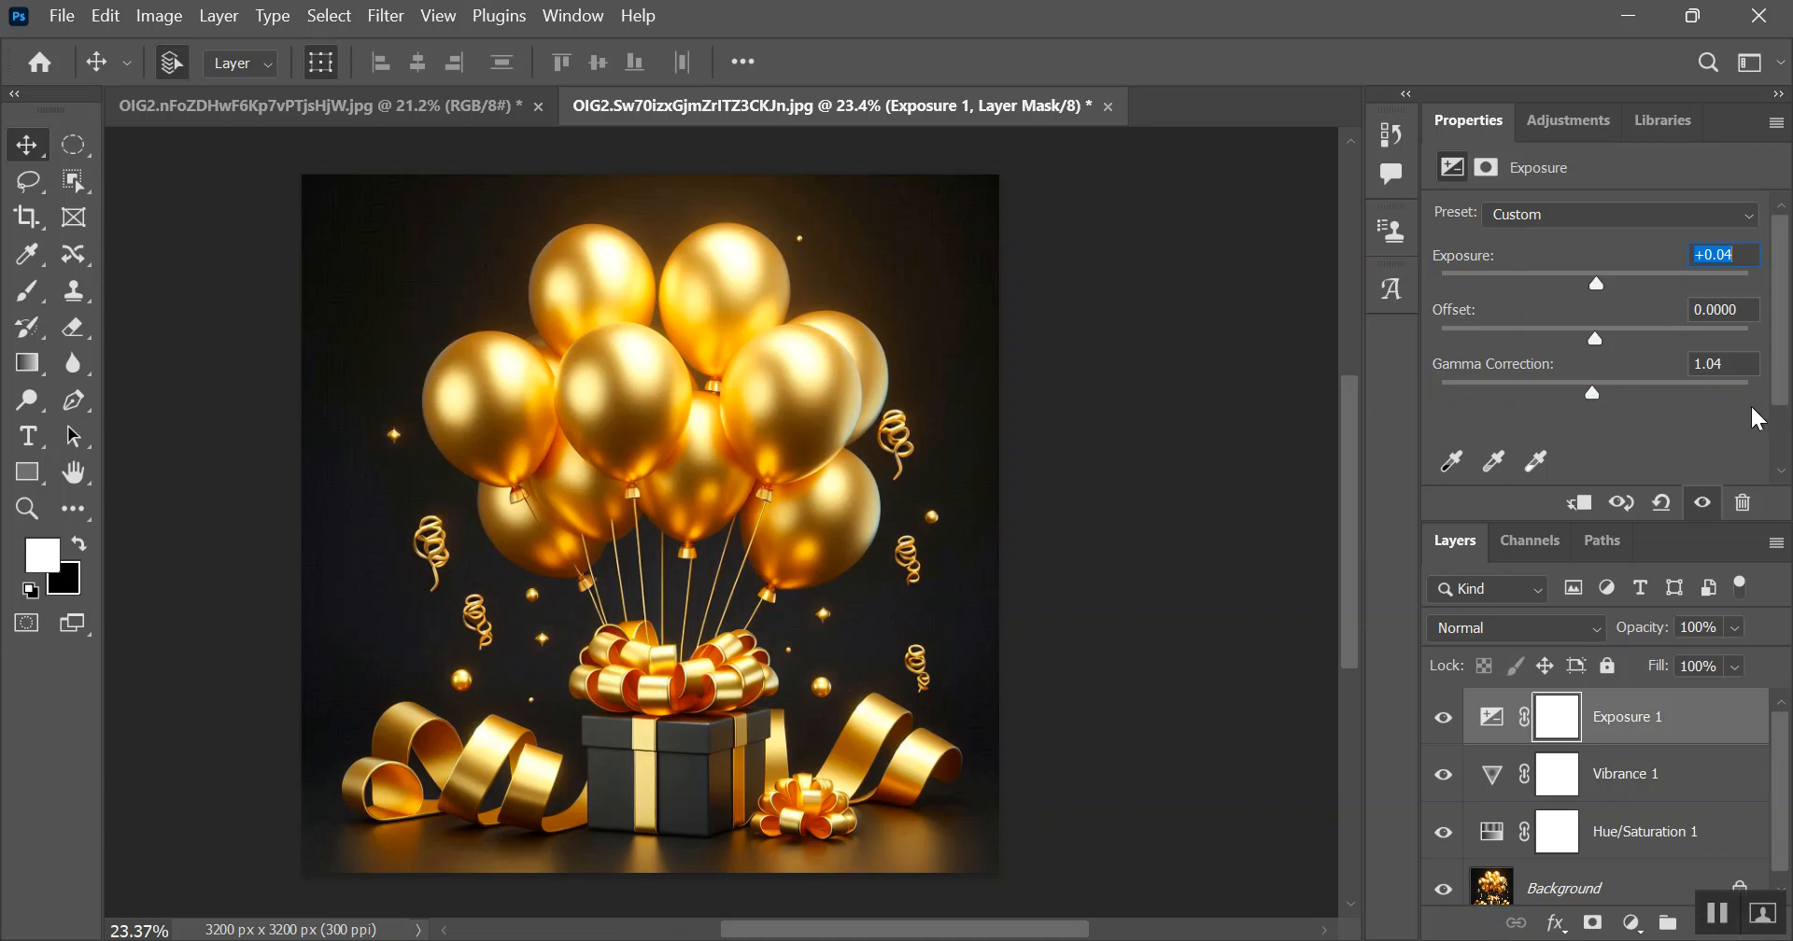
# Step: Add a Color Balance adjustment layer with midtones at Cyan/Red +4, Magenta/Green +3 and Yellow/Blue +4, and deselect the layers
pyautogui.click(1633, 923)
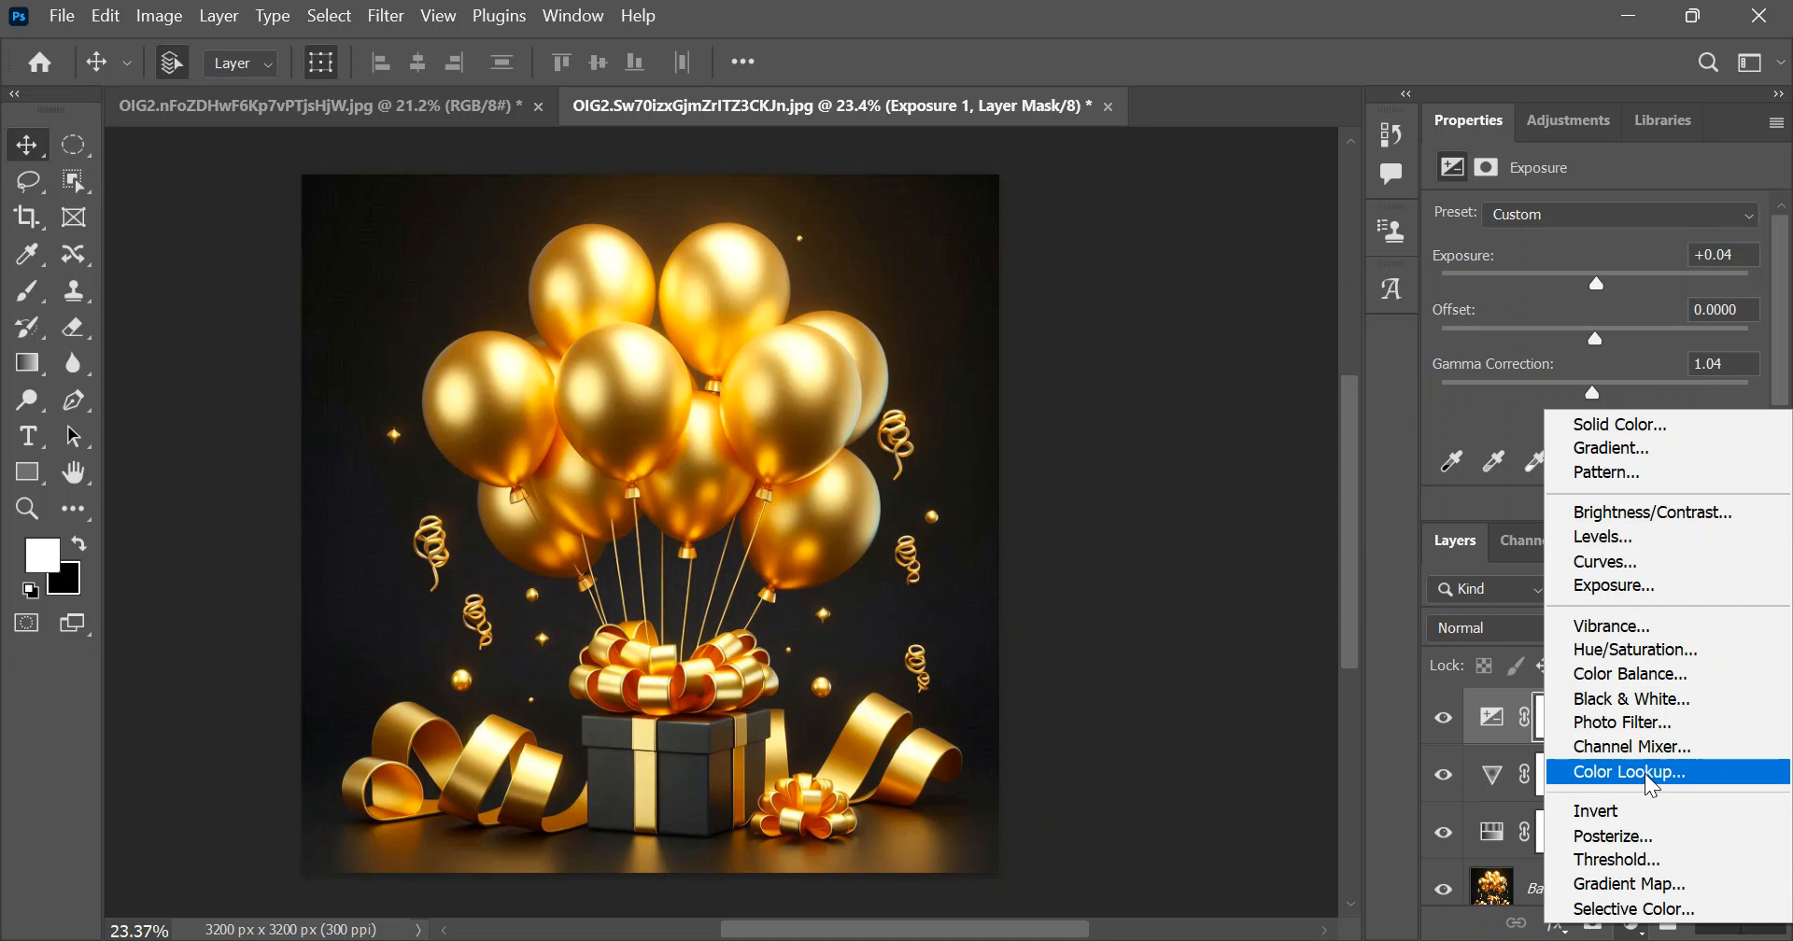
pyautogui.click(1649, 687)
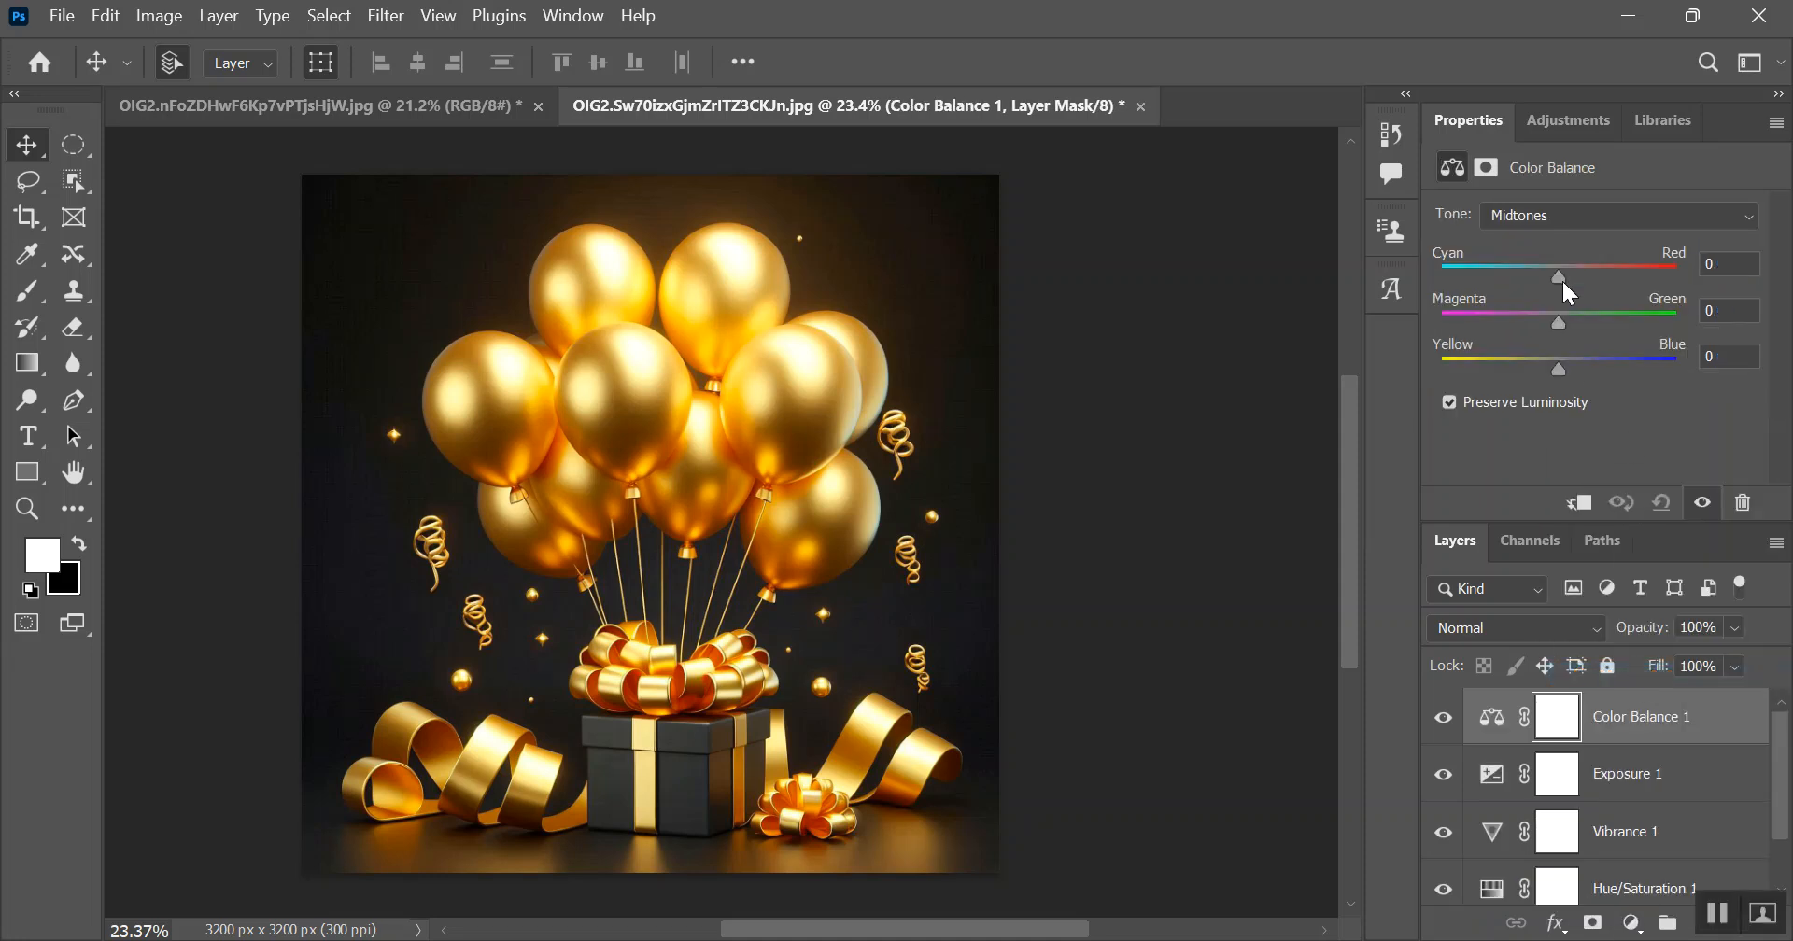
pyautogui.moveTo(1559, 273)
pyautogui.mouseDown()
pyautogui.moveTo(1543, 278)
pyautogui.moveTo(1568, 289)
pyautogui.mouseUp()
pyautogui.moveTo(1566, 275); pyautogui.dragTo(1565, 278)
pyautogui.moveTo(1727, 261); pyautogui.dragTo(1600, 262)
pyautogui.write('4')
pyautogui.moveTo(1559, 321)
pyautogui.mouseDown()
pyautogui.moveTo(1574, 319)
pyautogui.moveTo(1549, 319)
pyautogui.moveTo(1561, 333)
pyautogui.mouseUp()
pyautogui.moveTo(1558, 321); pyautogui.dragTo(1563, 321)
pyautogui.moveTo(1559, 368)
pyautogui.mouseDown()
pyautogui.moveTo(1536, 368)
pyautogui.moveTo(1627, 368)
pyautogui.moveTo(1564, 372)
pyautogui.mouseUp()
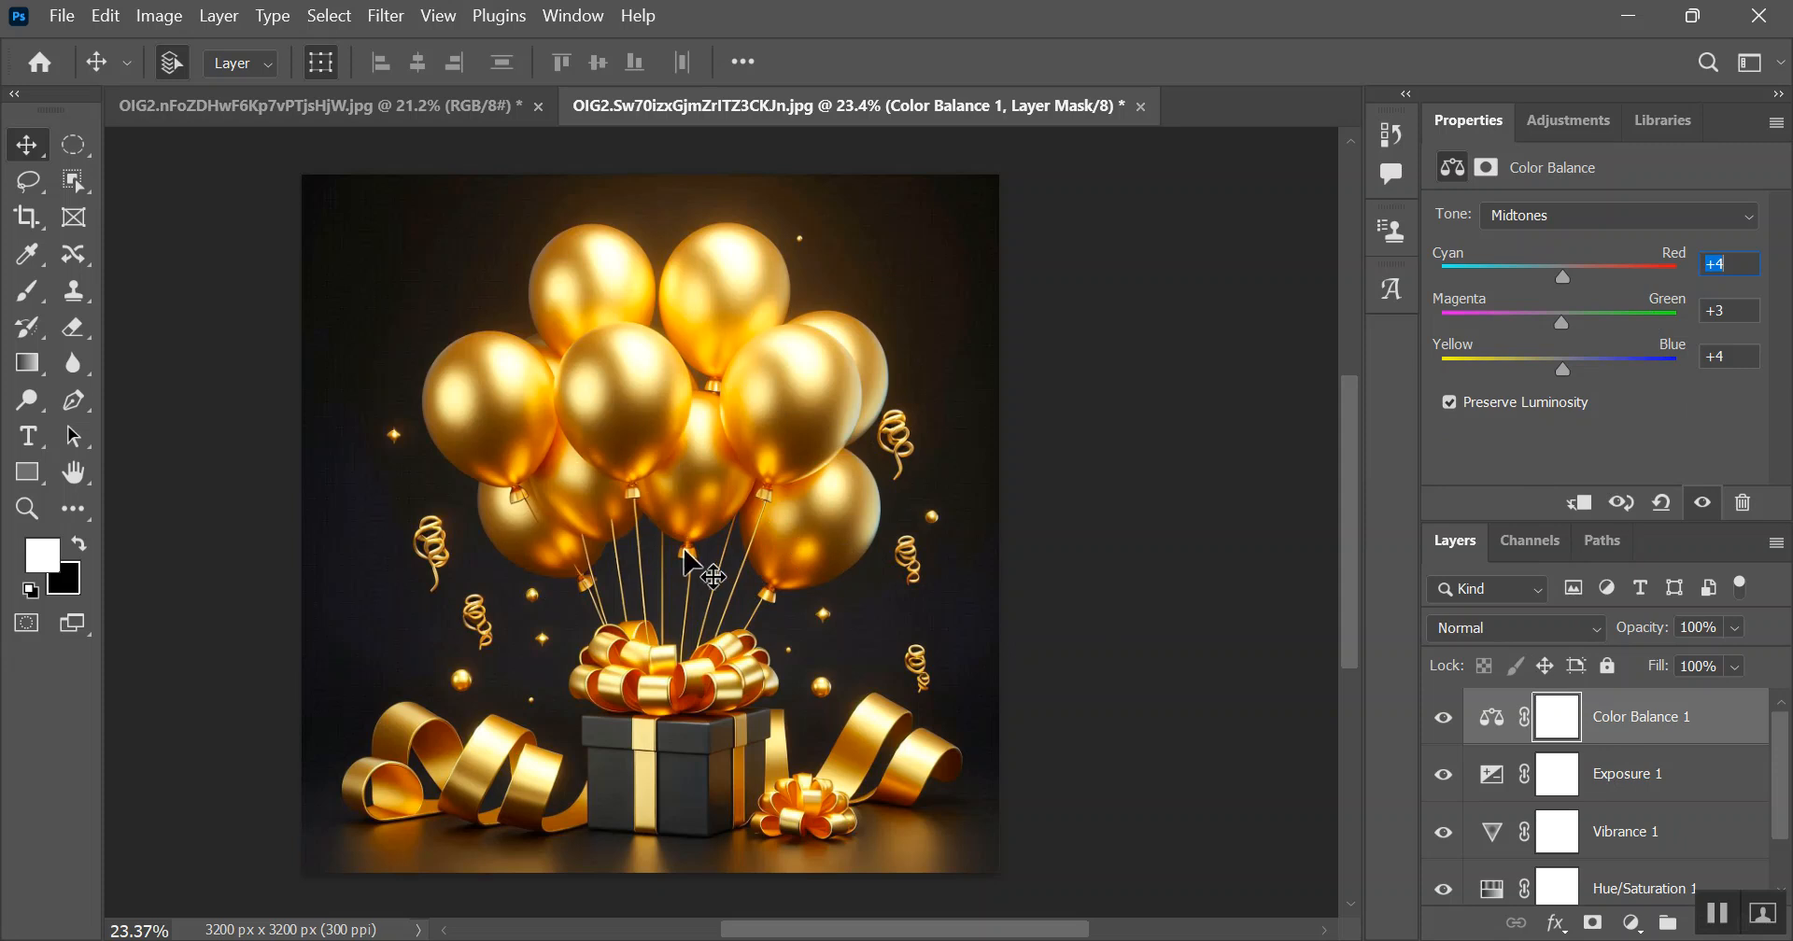
pyautogui.press('ctrl')
pyautogui.click(714, 376)
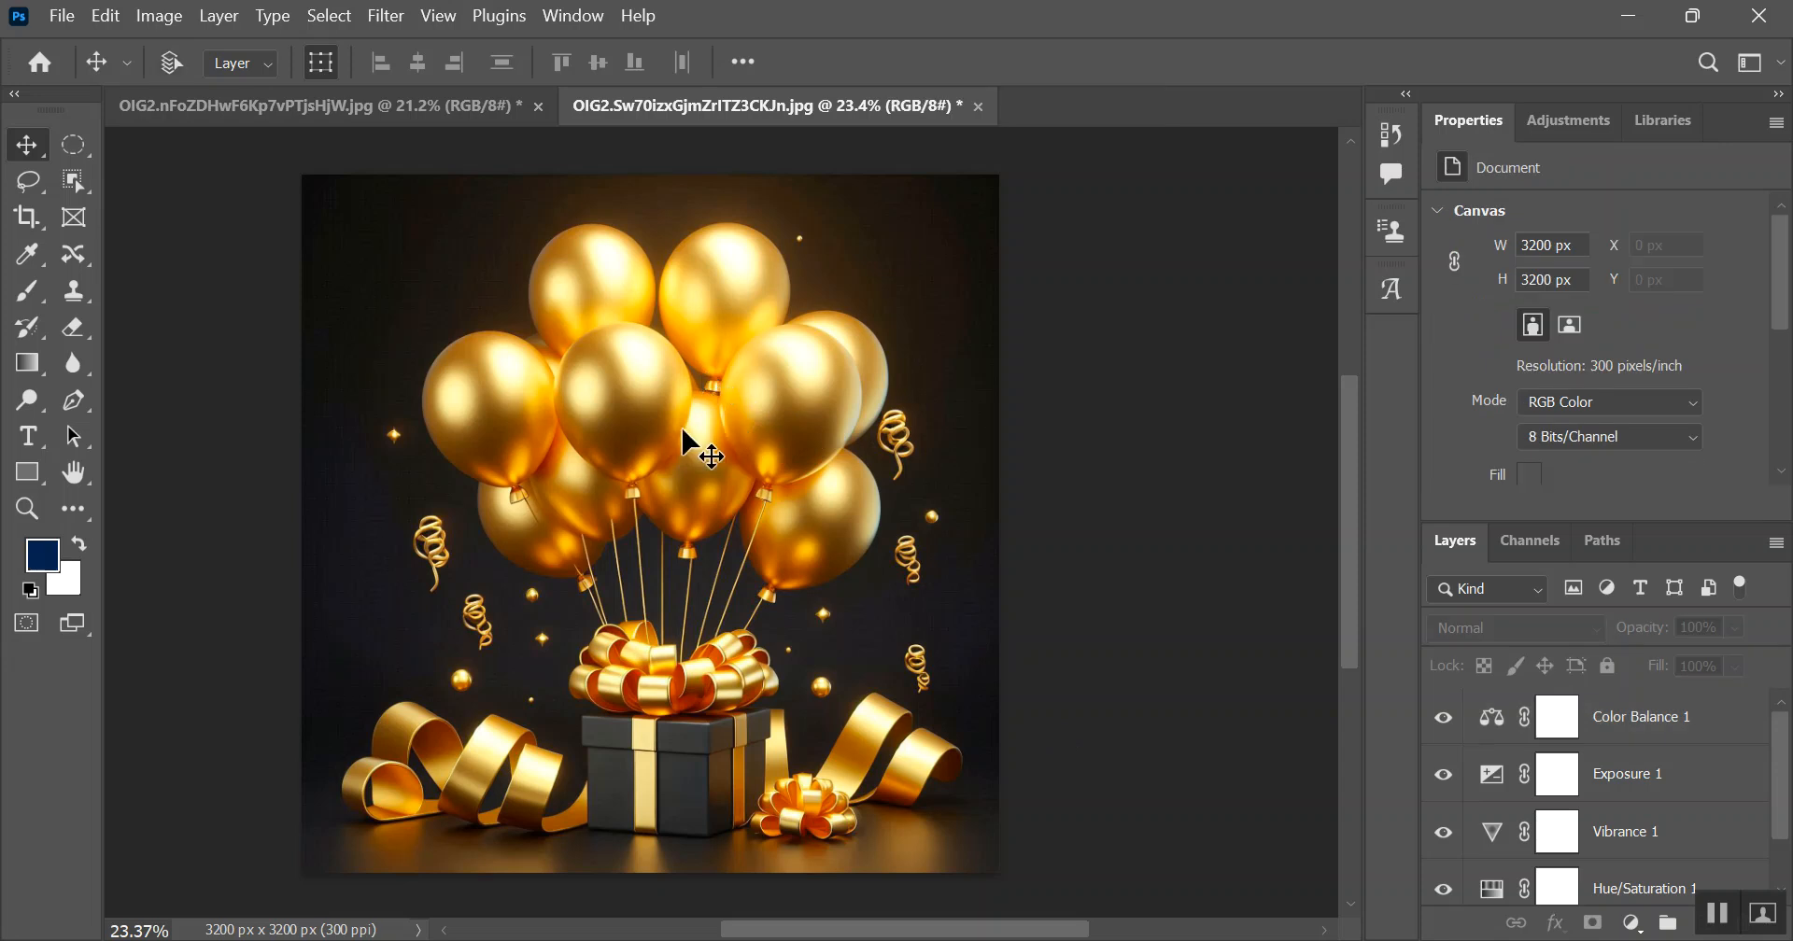
# Step: Export the image with Save for Web as a maximum-quality JPEG named BirthdayBalloon2 in the Brithday Balloon folder inside Ready to Upload
pyautogui.hotkey('ctrl', 'alt', 'shift', 's')
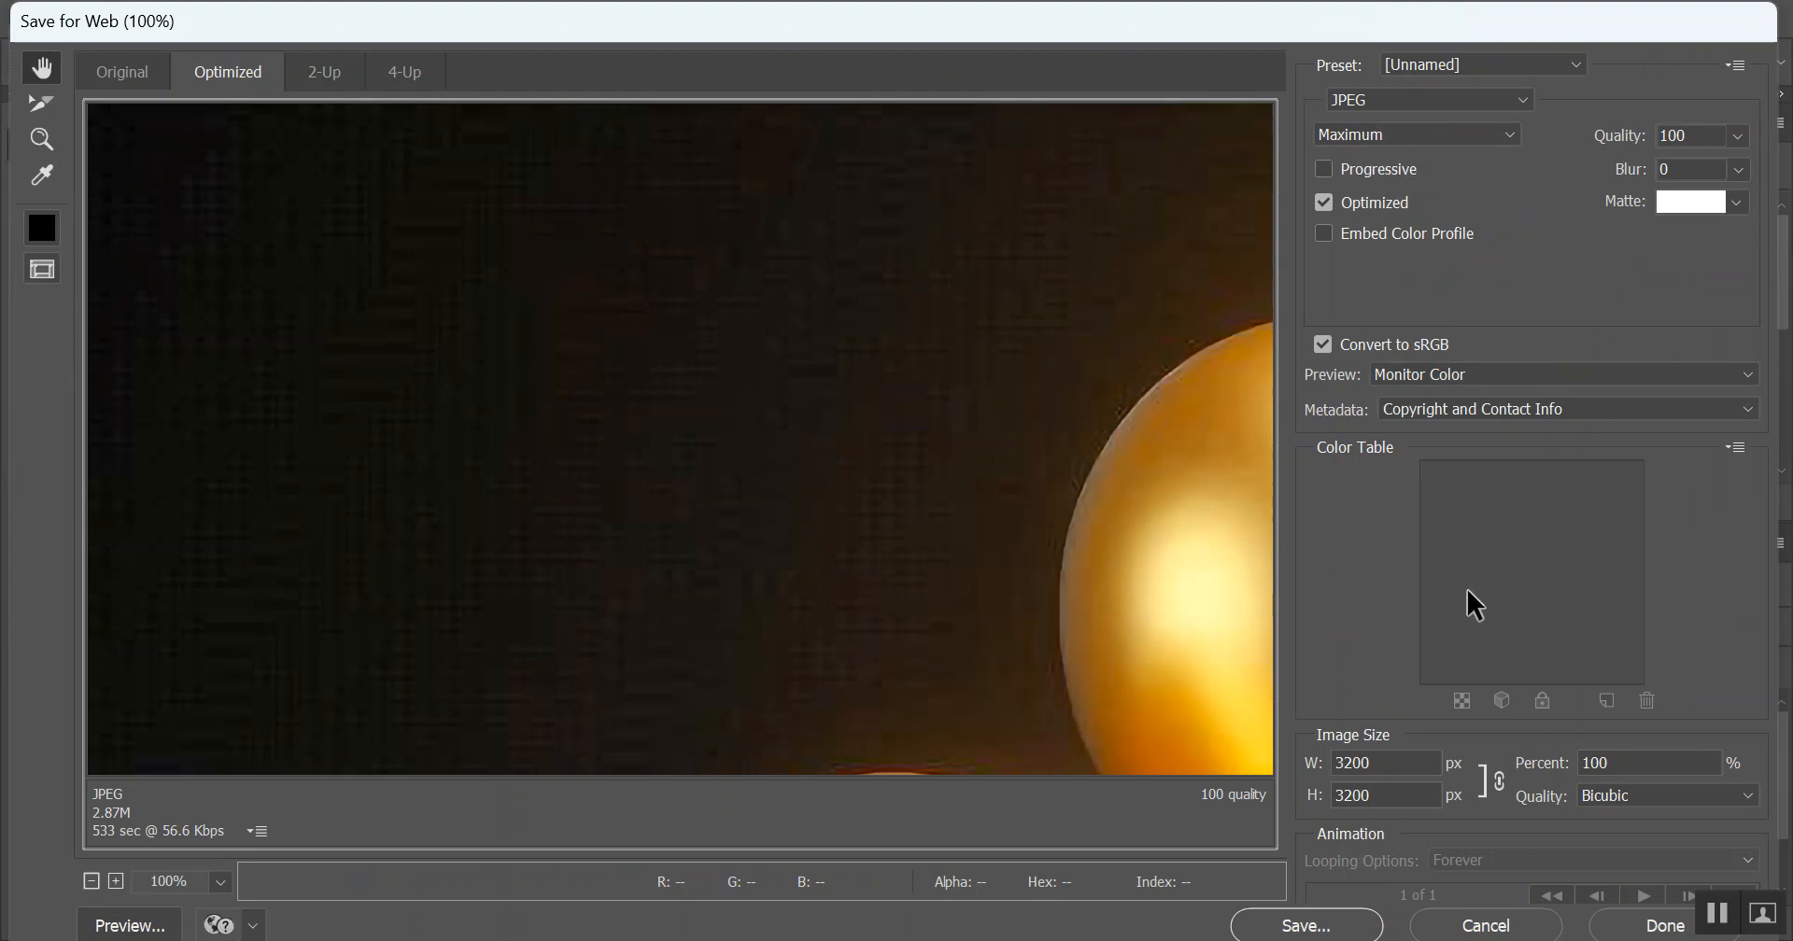
pyautogui.click(1310, 926)
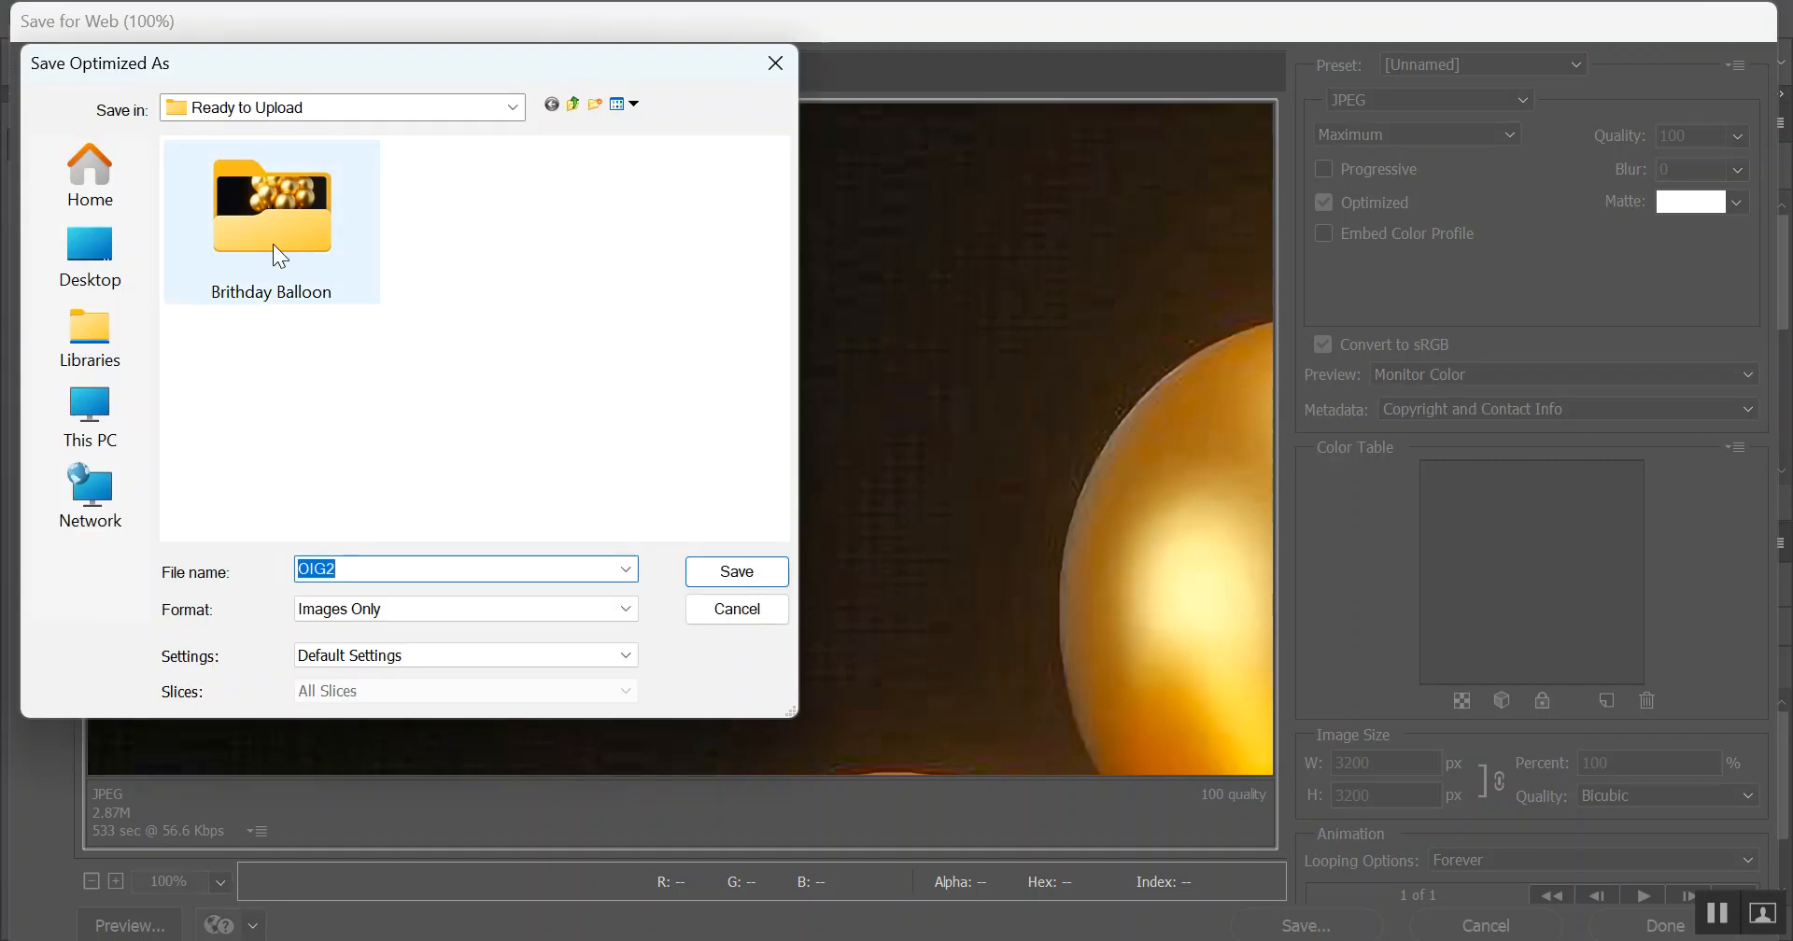
pyautogui.doubleClick(277, 193)
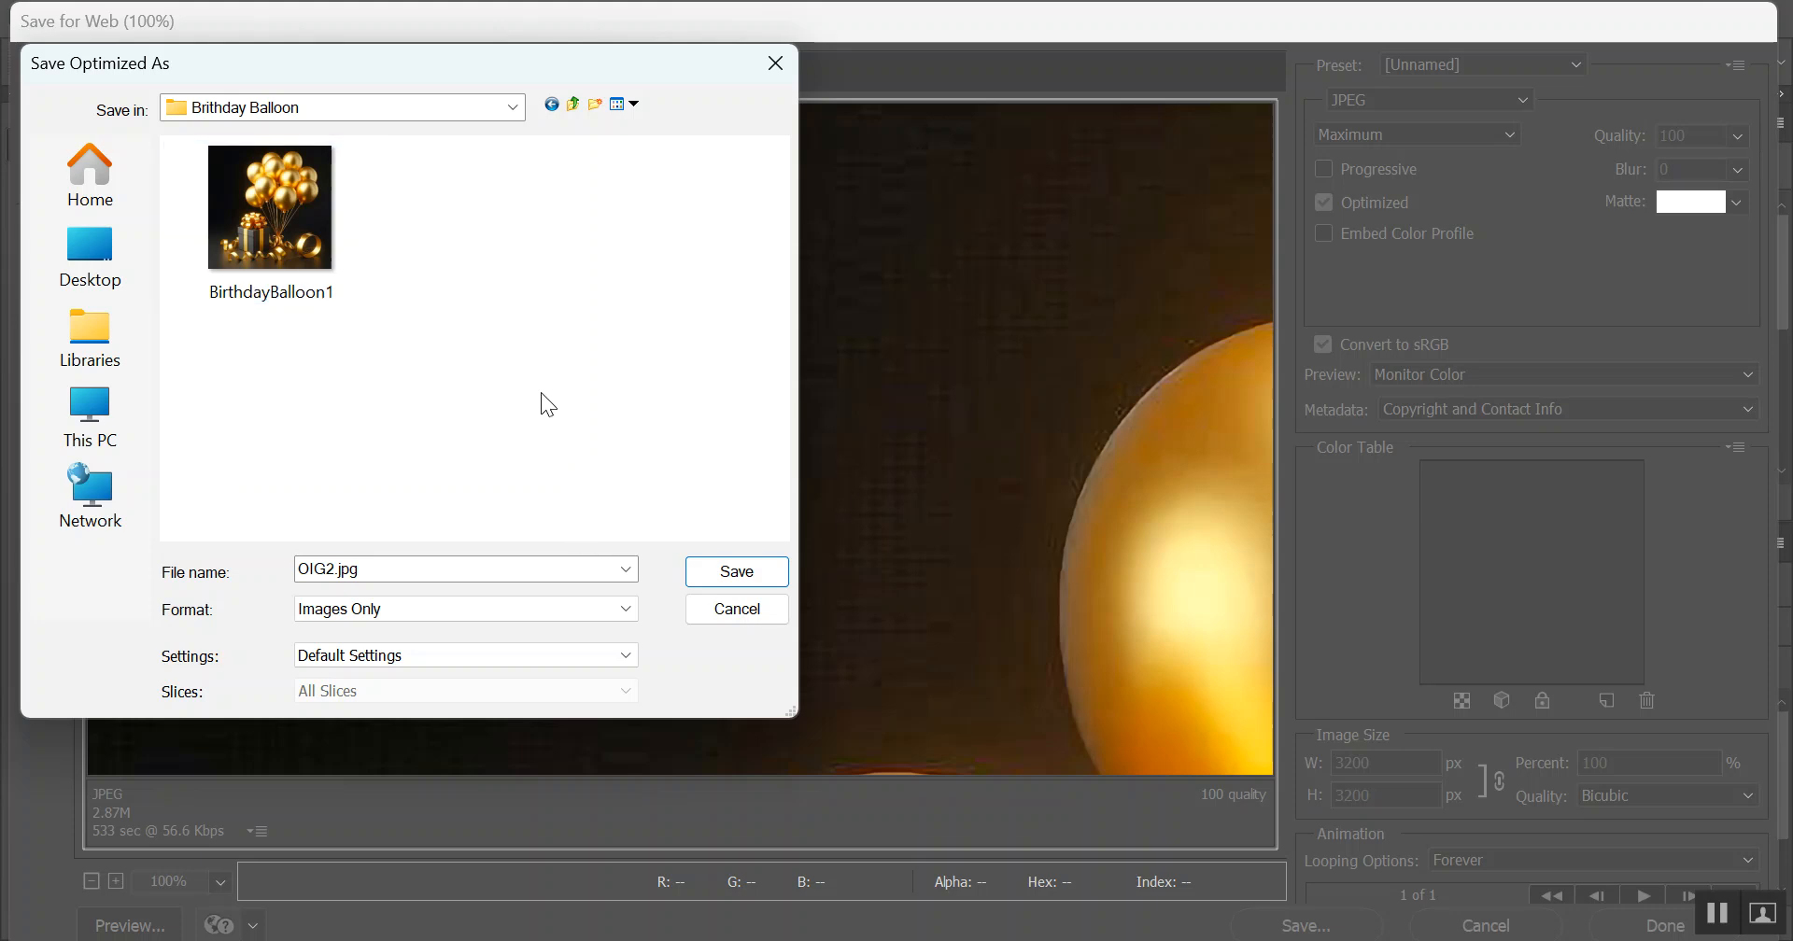
pyautogui.click(250, 215)
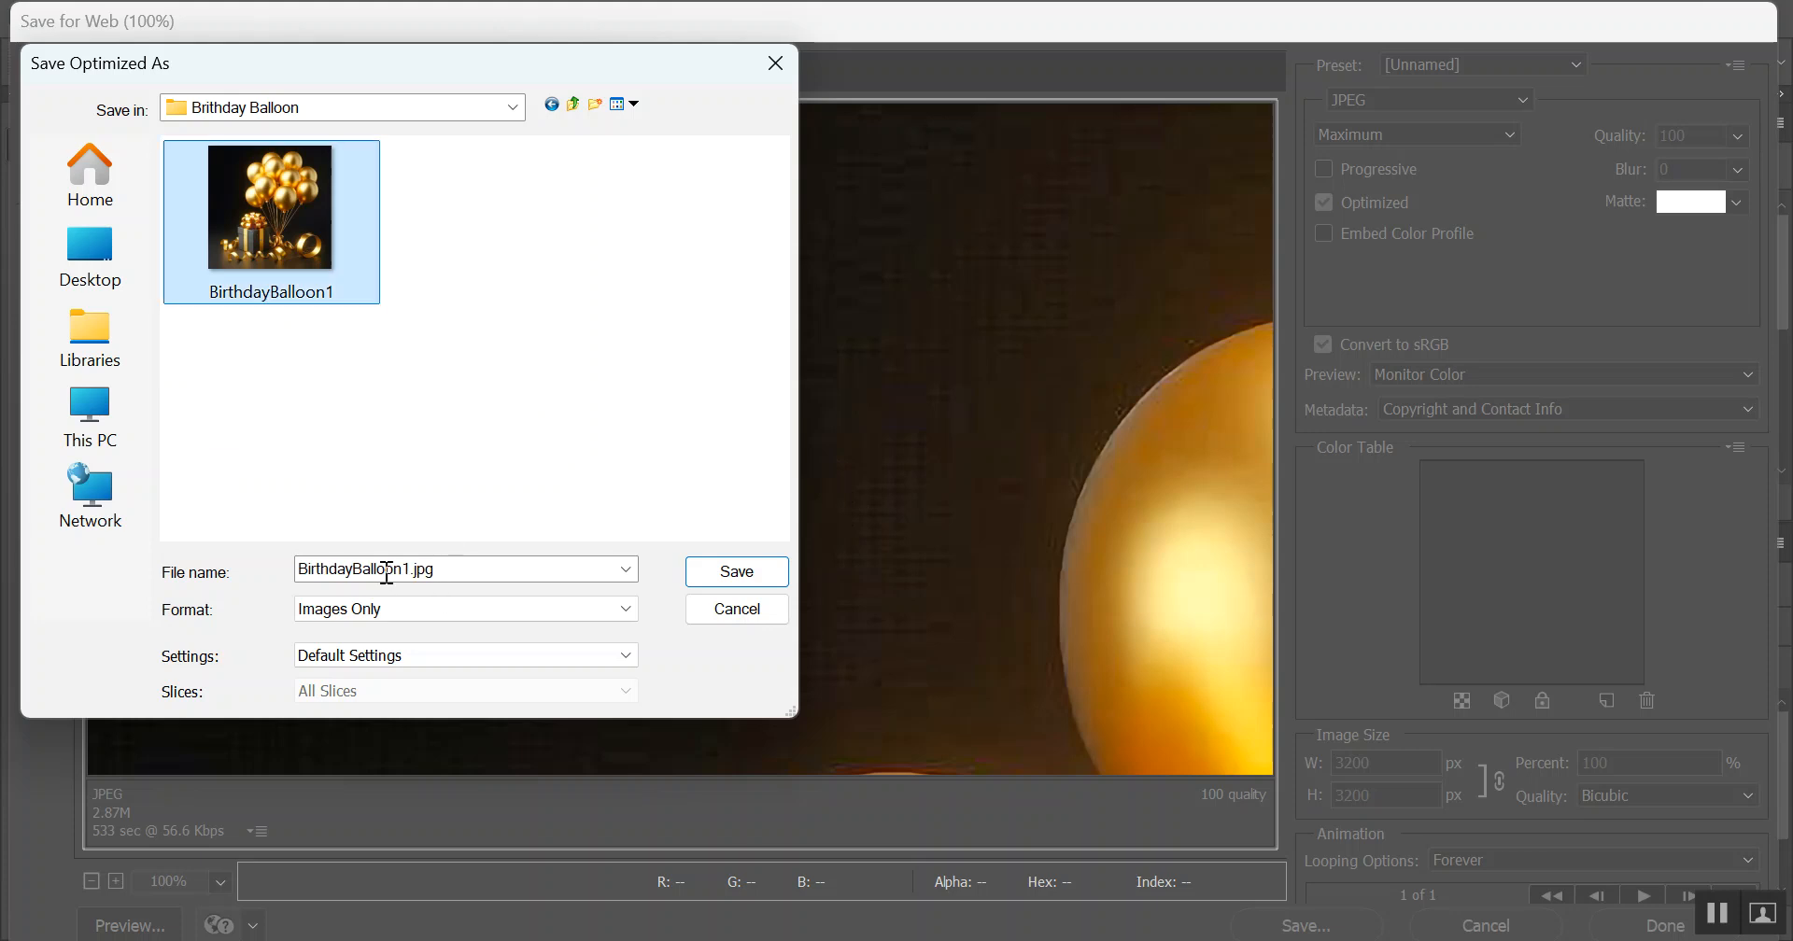
pyautogui.click(405, 568)
pyautogui.click(504, 569)
pyautogui.moveTo(406, 565); pyautogui.dragTo(509, 565)
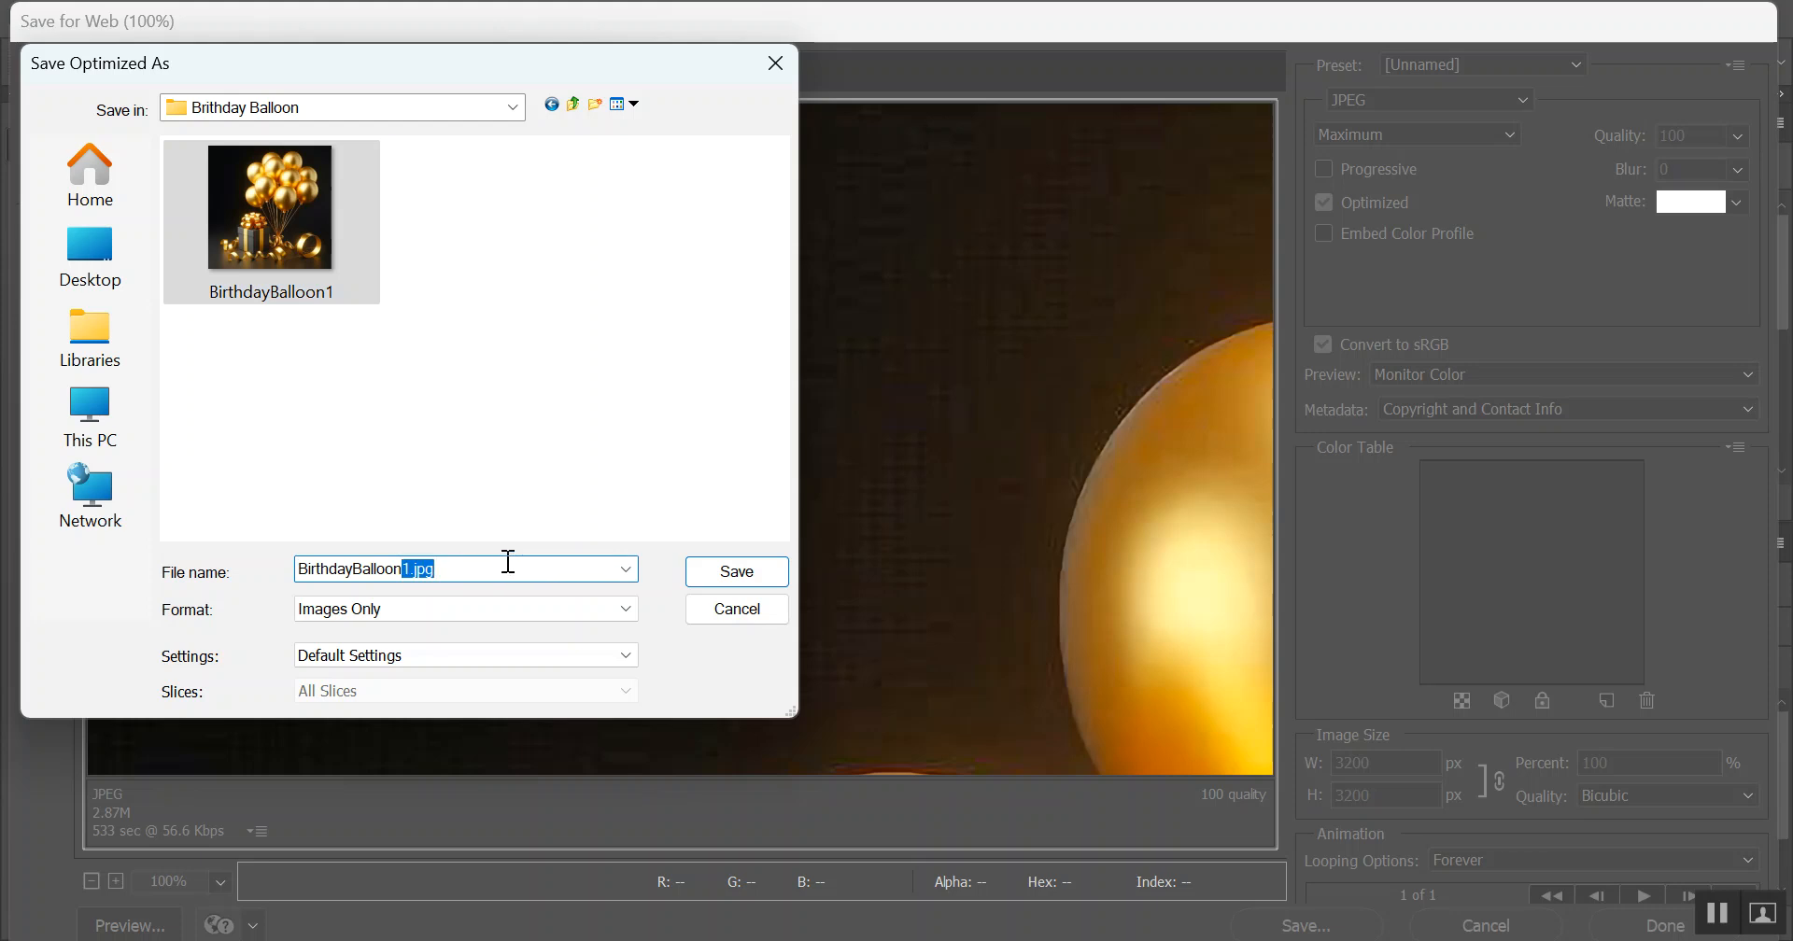
pyautogui.press('BackSpace')
pyautogui.write('2')
pyautogui.click(733, 571)
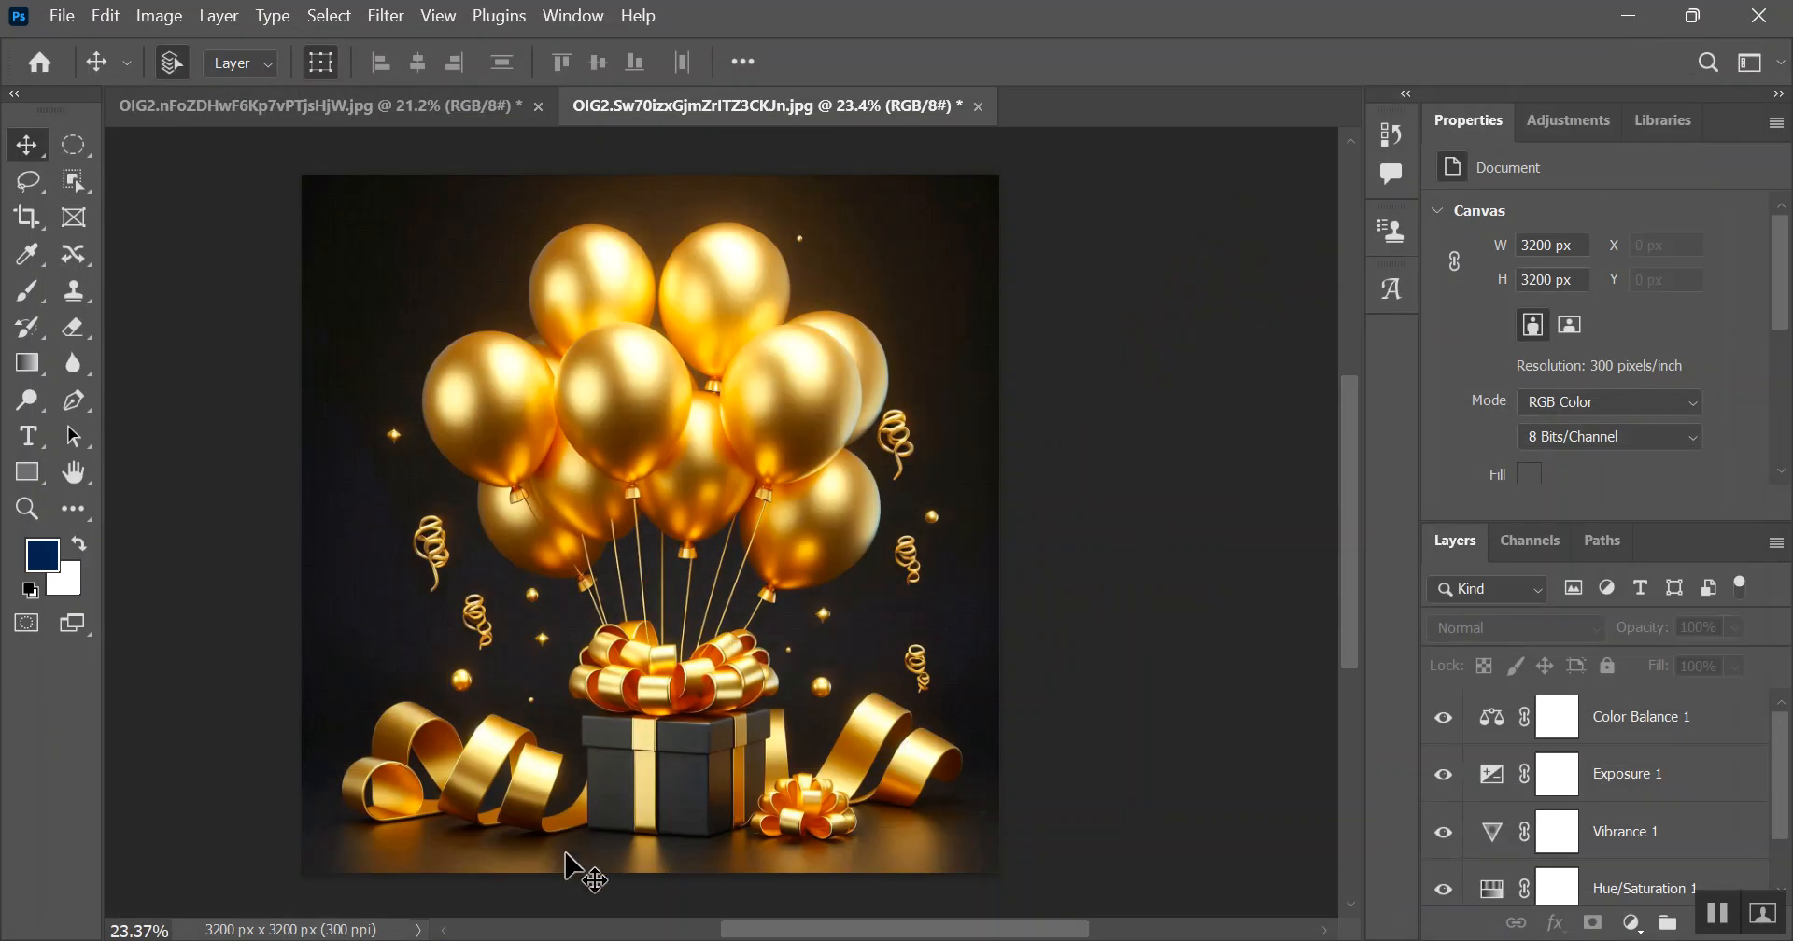
# Step: Switch to File Explorer, open the exported BirthdayBalloon2.jpg from Ready to Upload > Brithday Balloon, and resize its viewer window for comparison
pyautogui.click(569, 939)
pyautogui.doubleClick(595, 257)
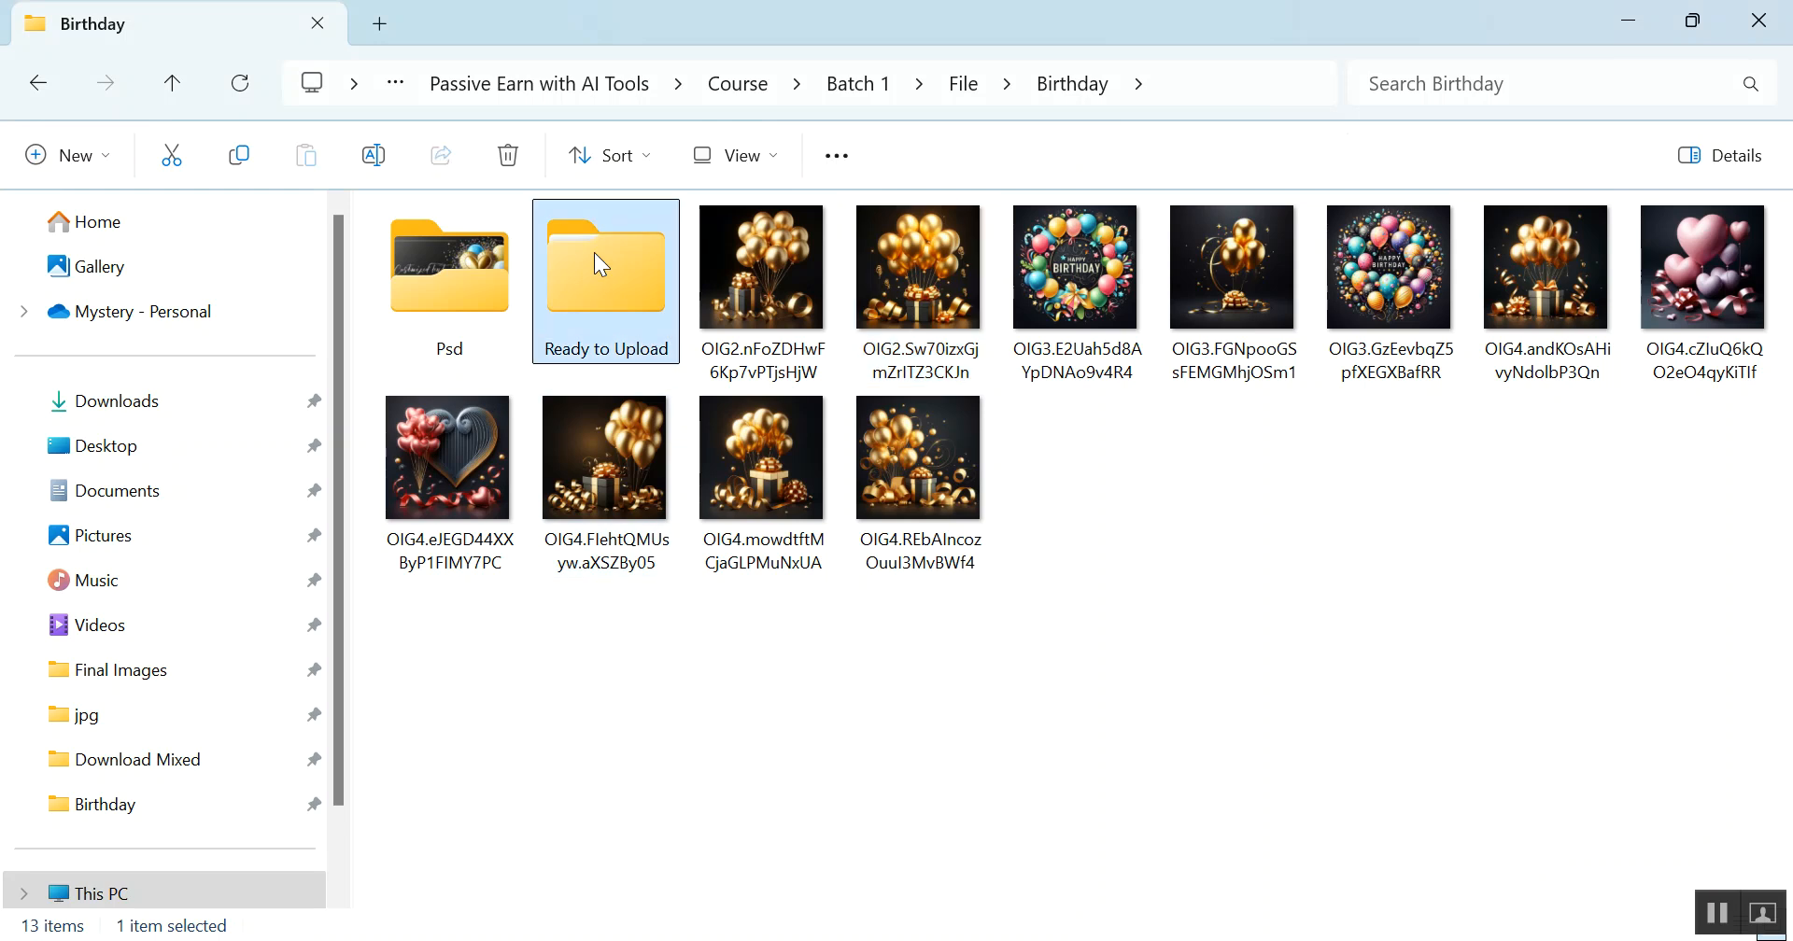
pyautogui.doubleClick(472, 280)
pyautogui.doubleClick(609, 244)
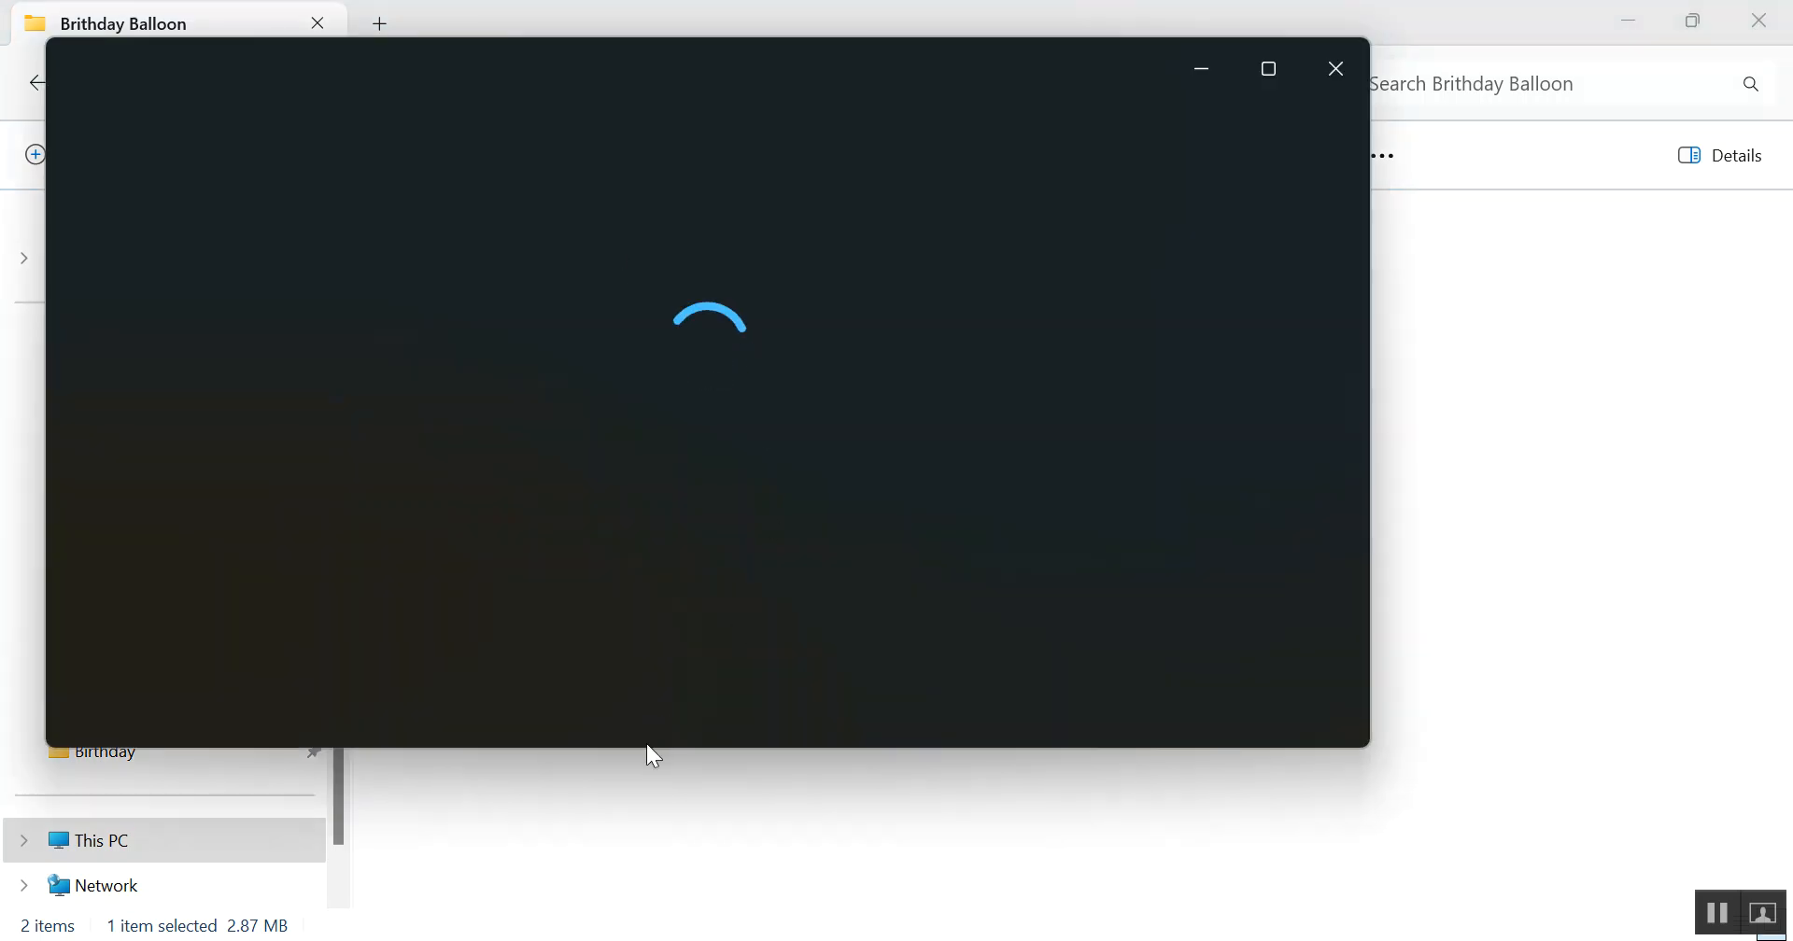
pyautogui.moveTo(637, 747); pyautogui.dragTo(638, 927)
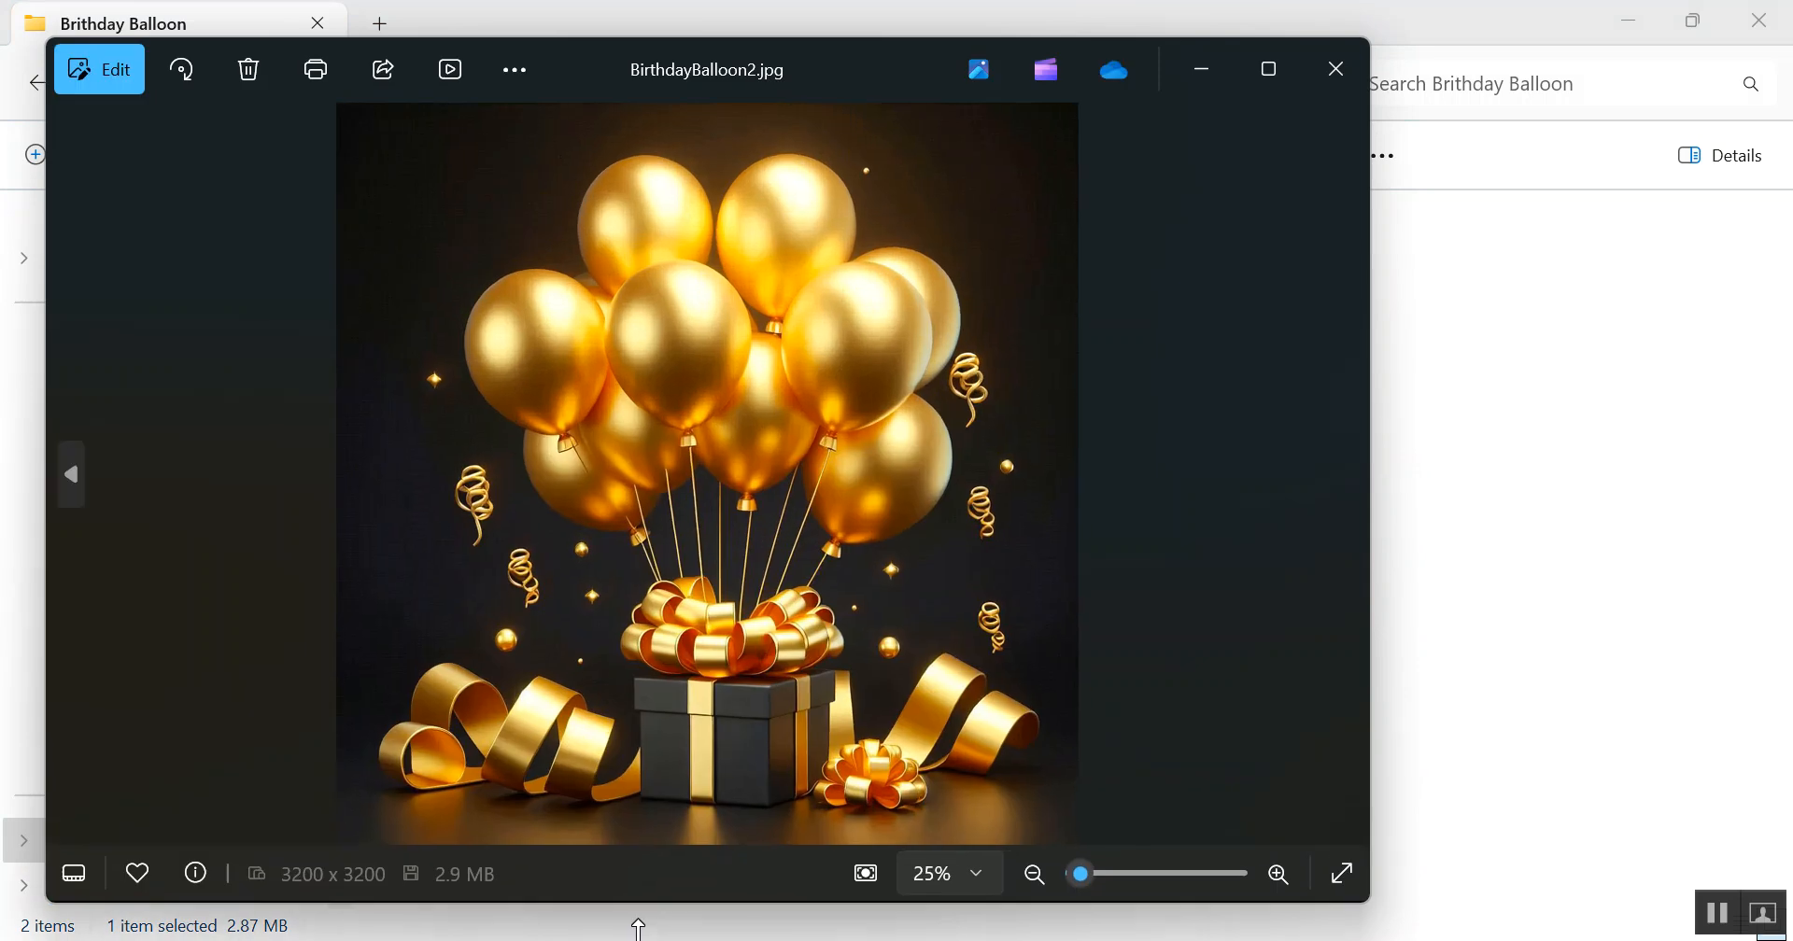
pyautogui.moveTo(1368, 492); pyautogui.dragTo(984, 489)
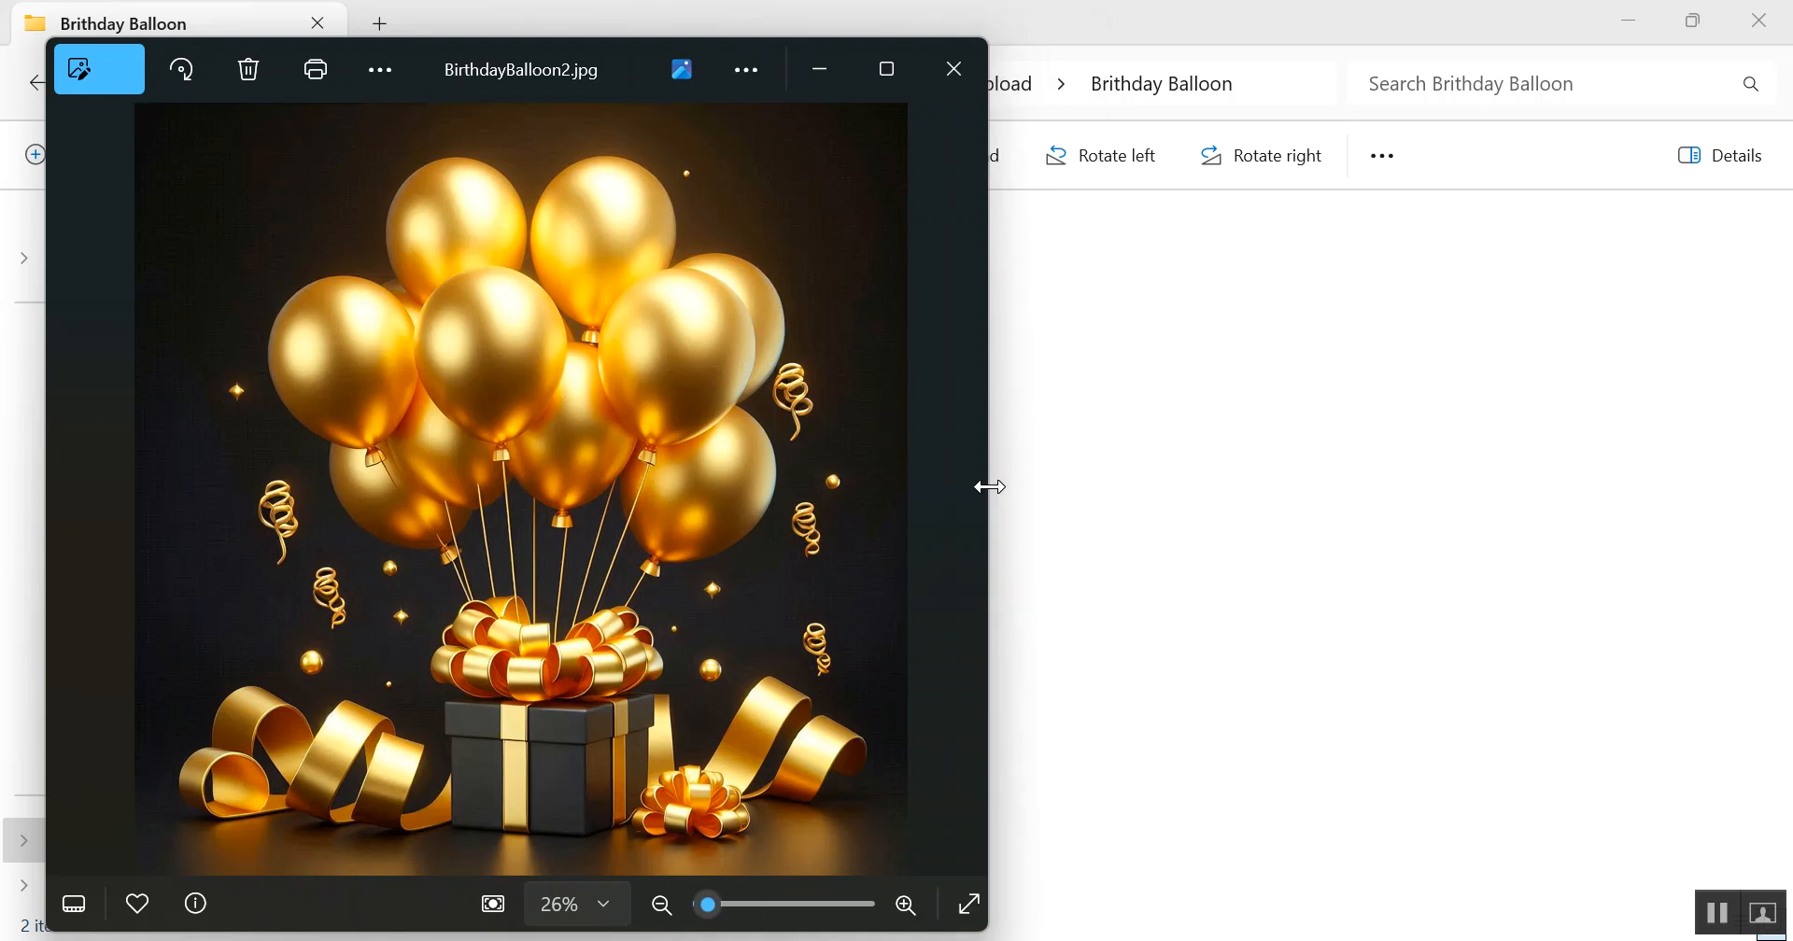
# Step: Open the original OIG2.Sw70izxGjmZrITZ3CKJn.jpg from the Birthday folder and compare it side by side with BirthdayBalloon2.jpg
pyautogui.click(1273, 429)
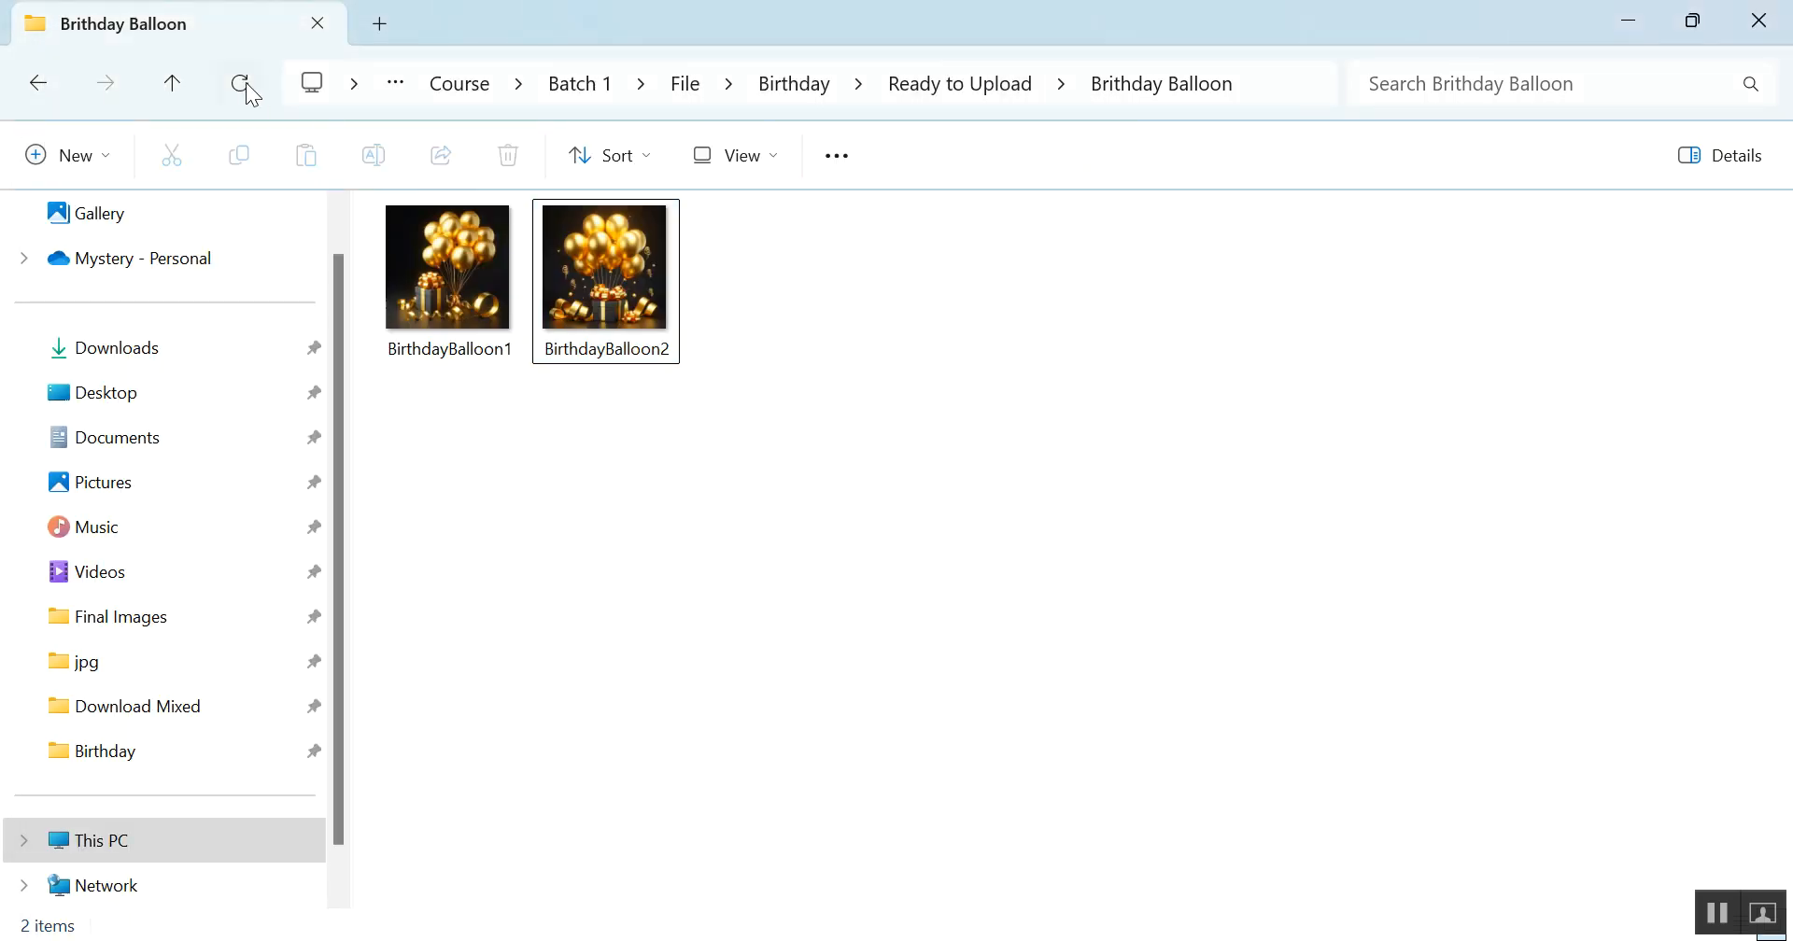
pyautogui.click(173, 89)
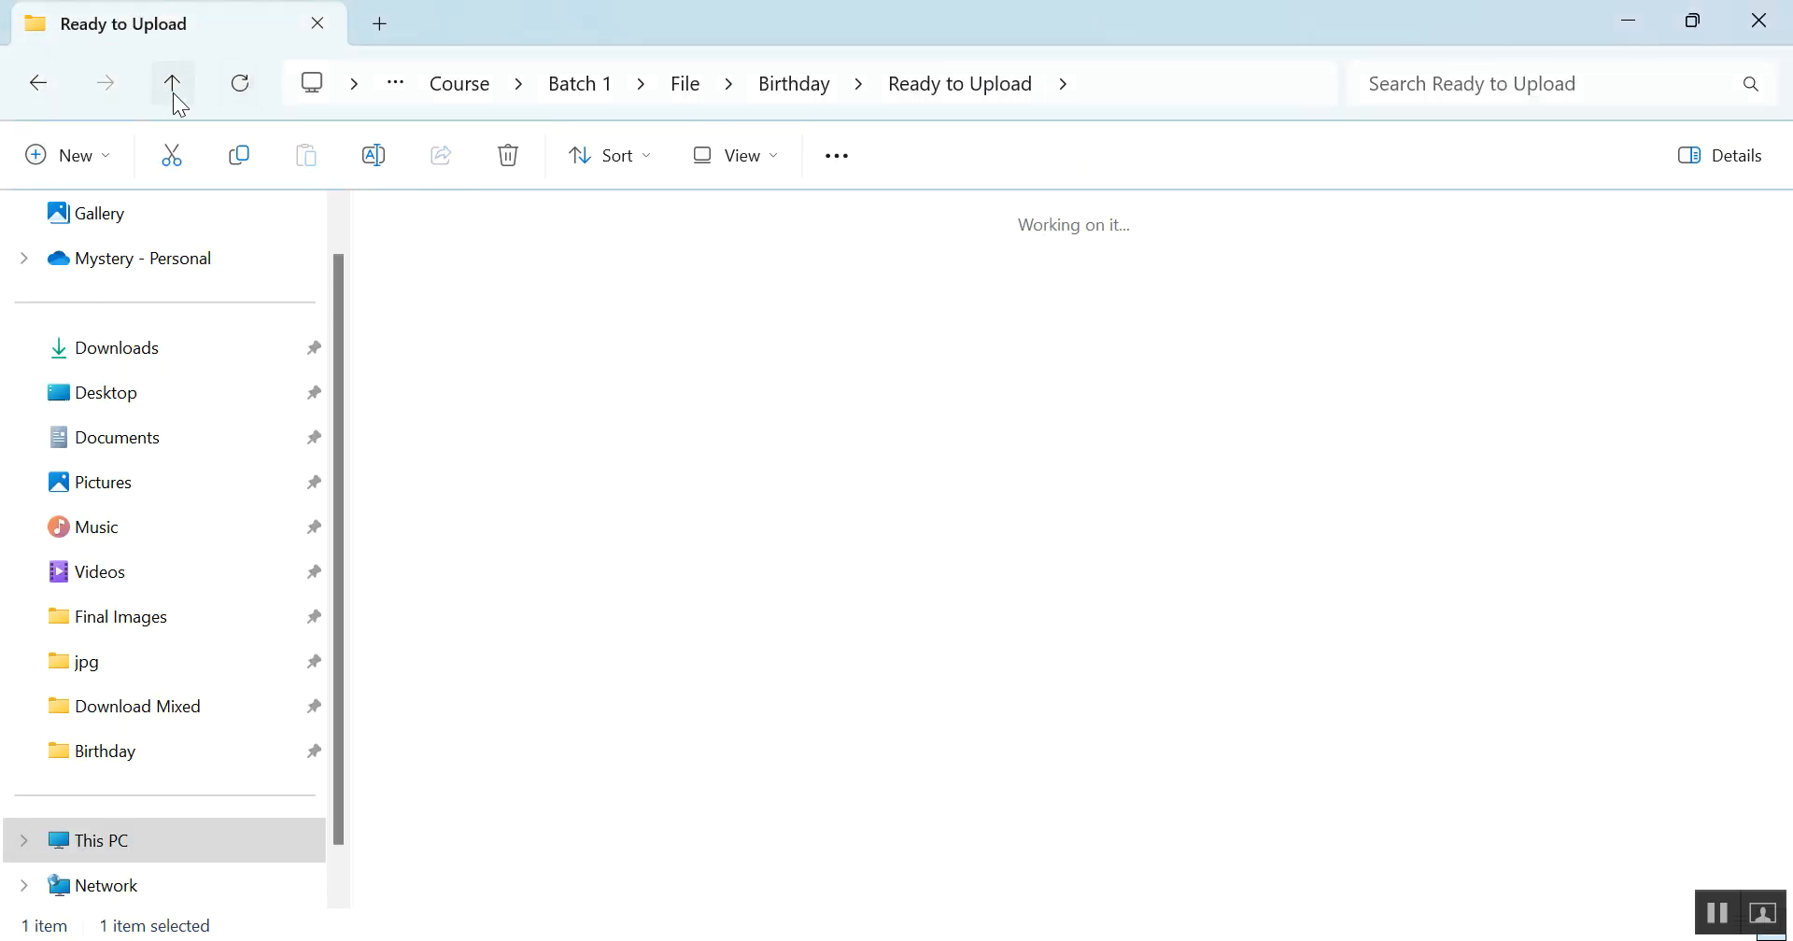
pyautogui.click(896, 267)
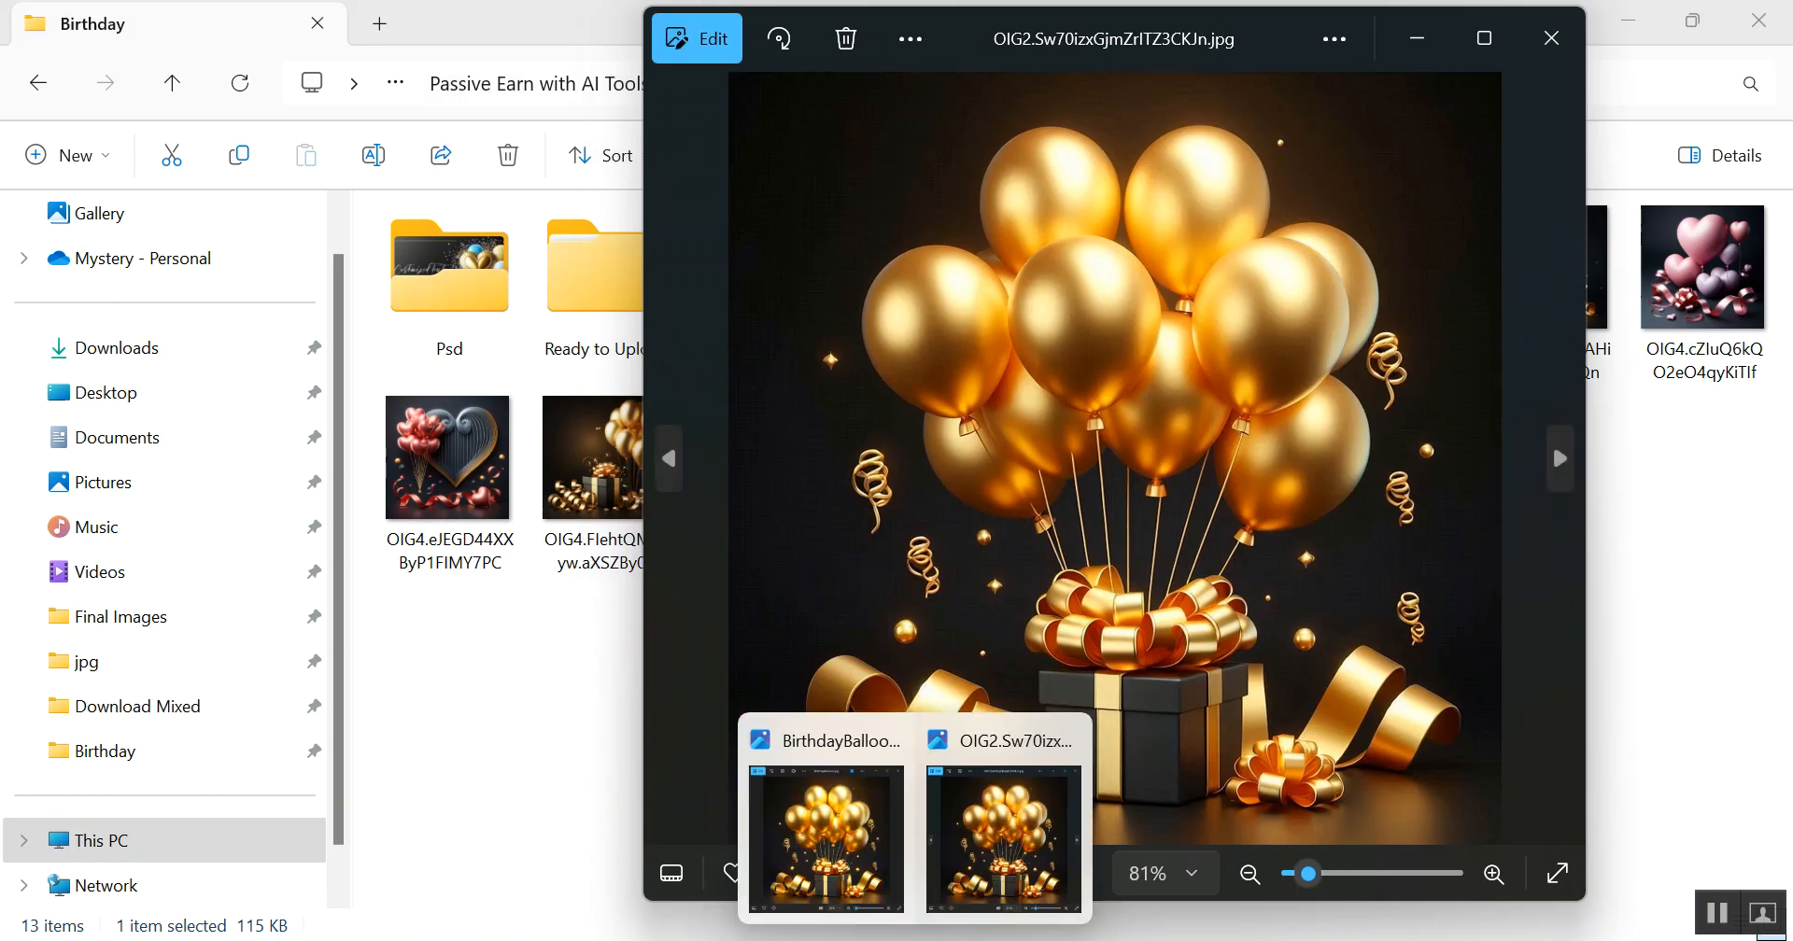
pyautogui.click(880, 842)
pyautogui.moveTo(1210, 34); pyautogui.dragTo(1478, 63)
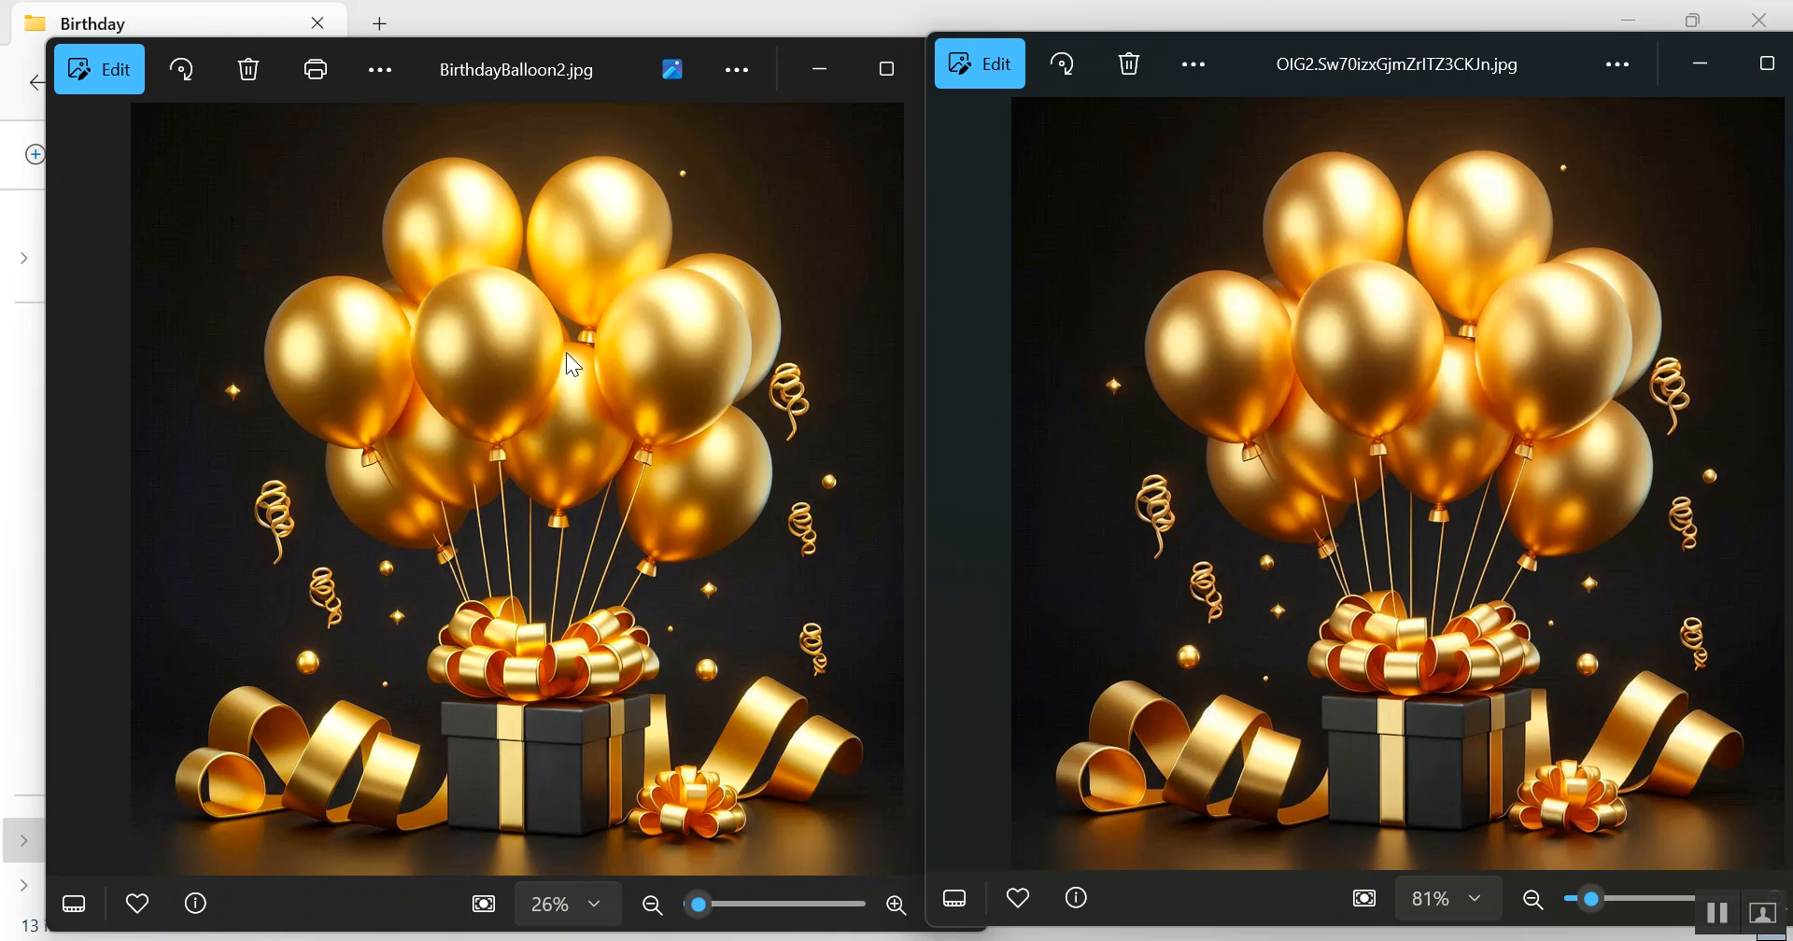
pyautogui.click(491, 66)
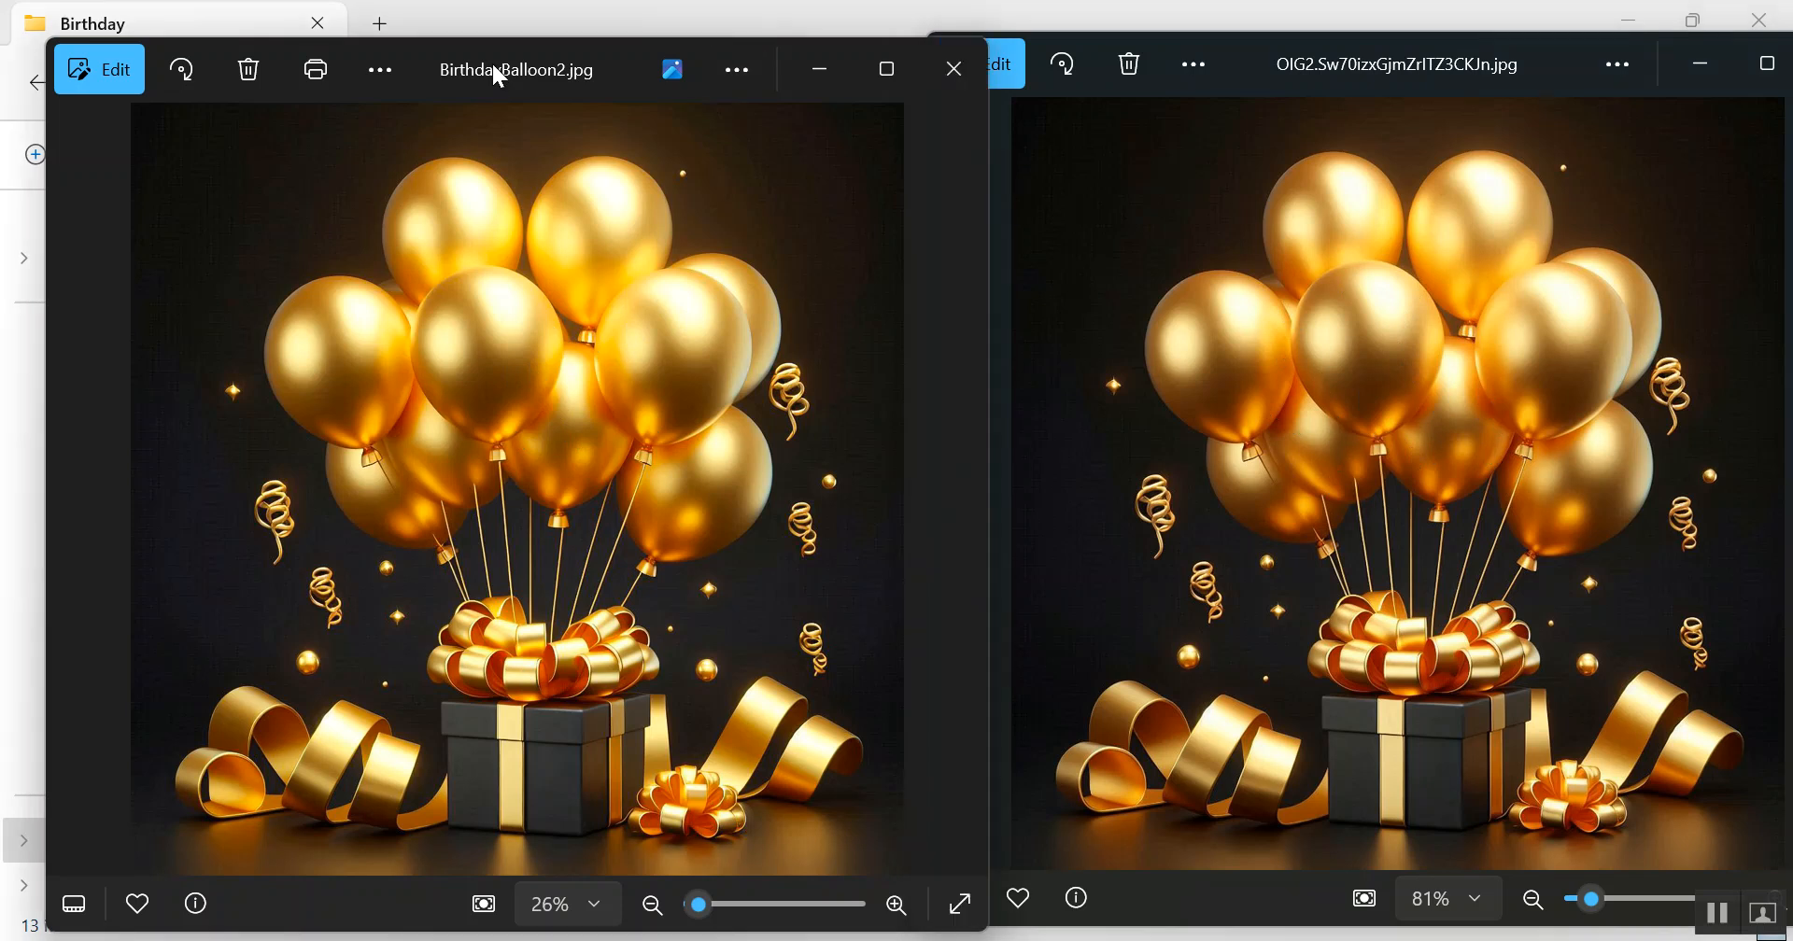
# Step: Close both image previews and return to Photoshop
pyautogui.click(953, 67)
pyautogui.moveTo(1549, 63); pyautogui.dragTo(1161, 76)
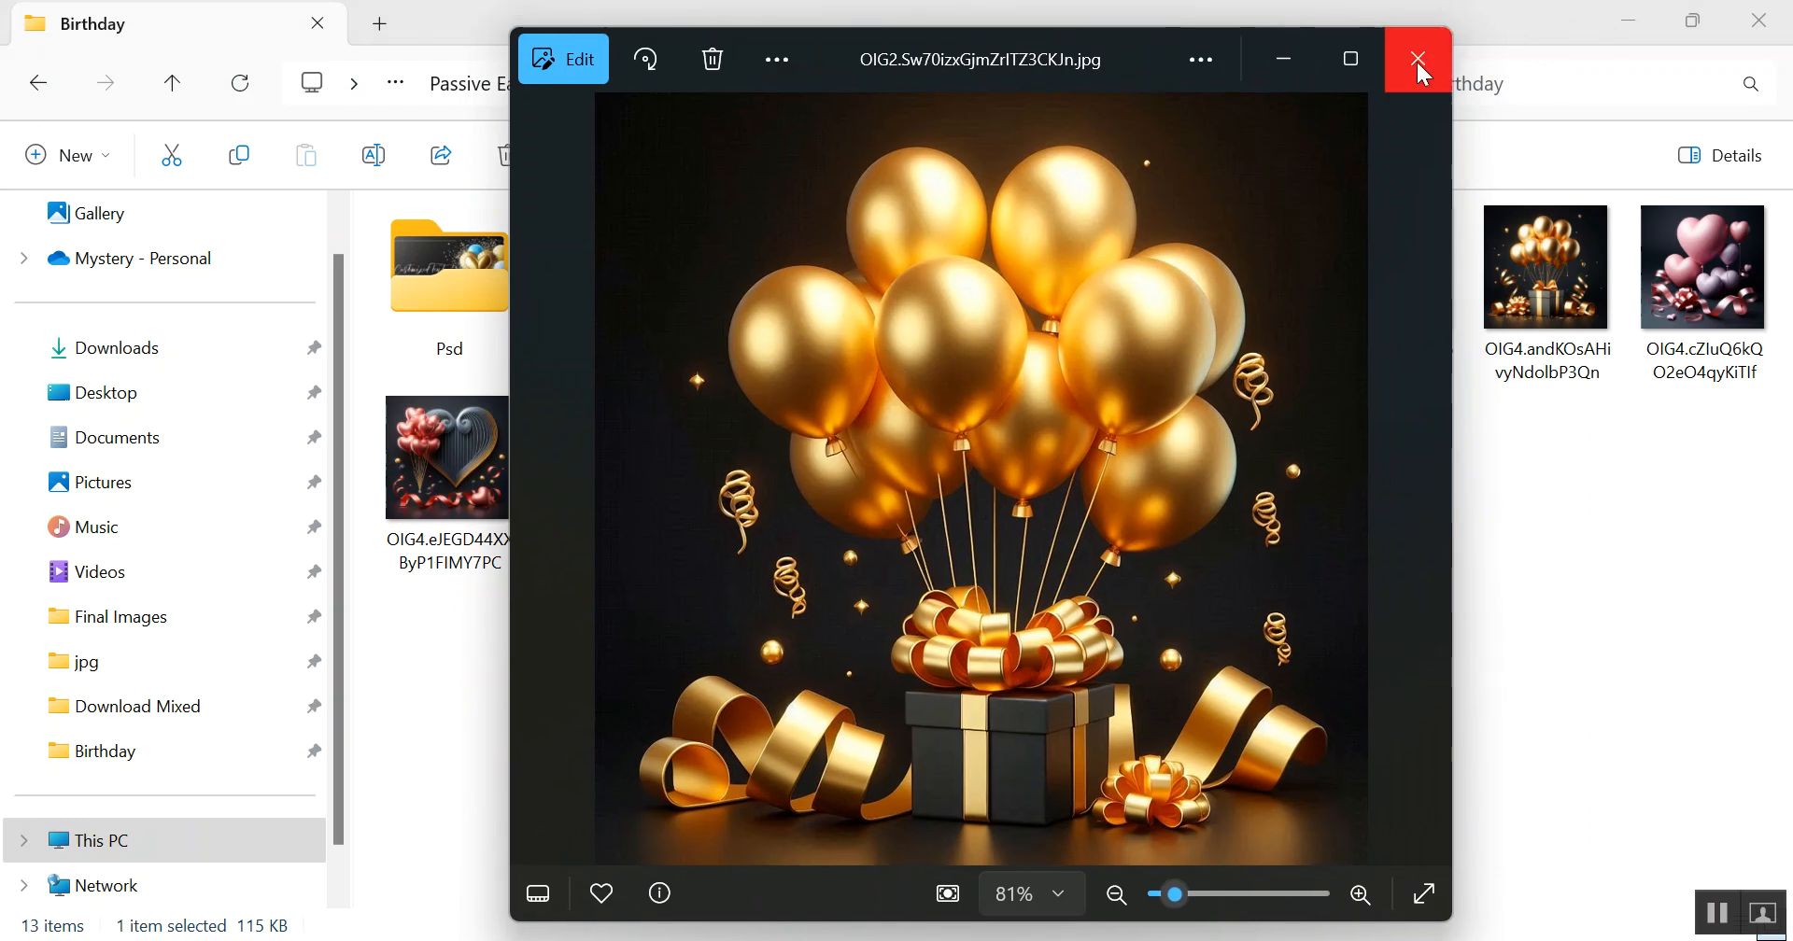
pyautogui.click(1415, 59)
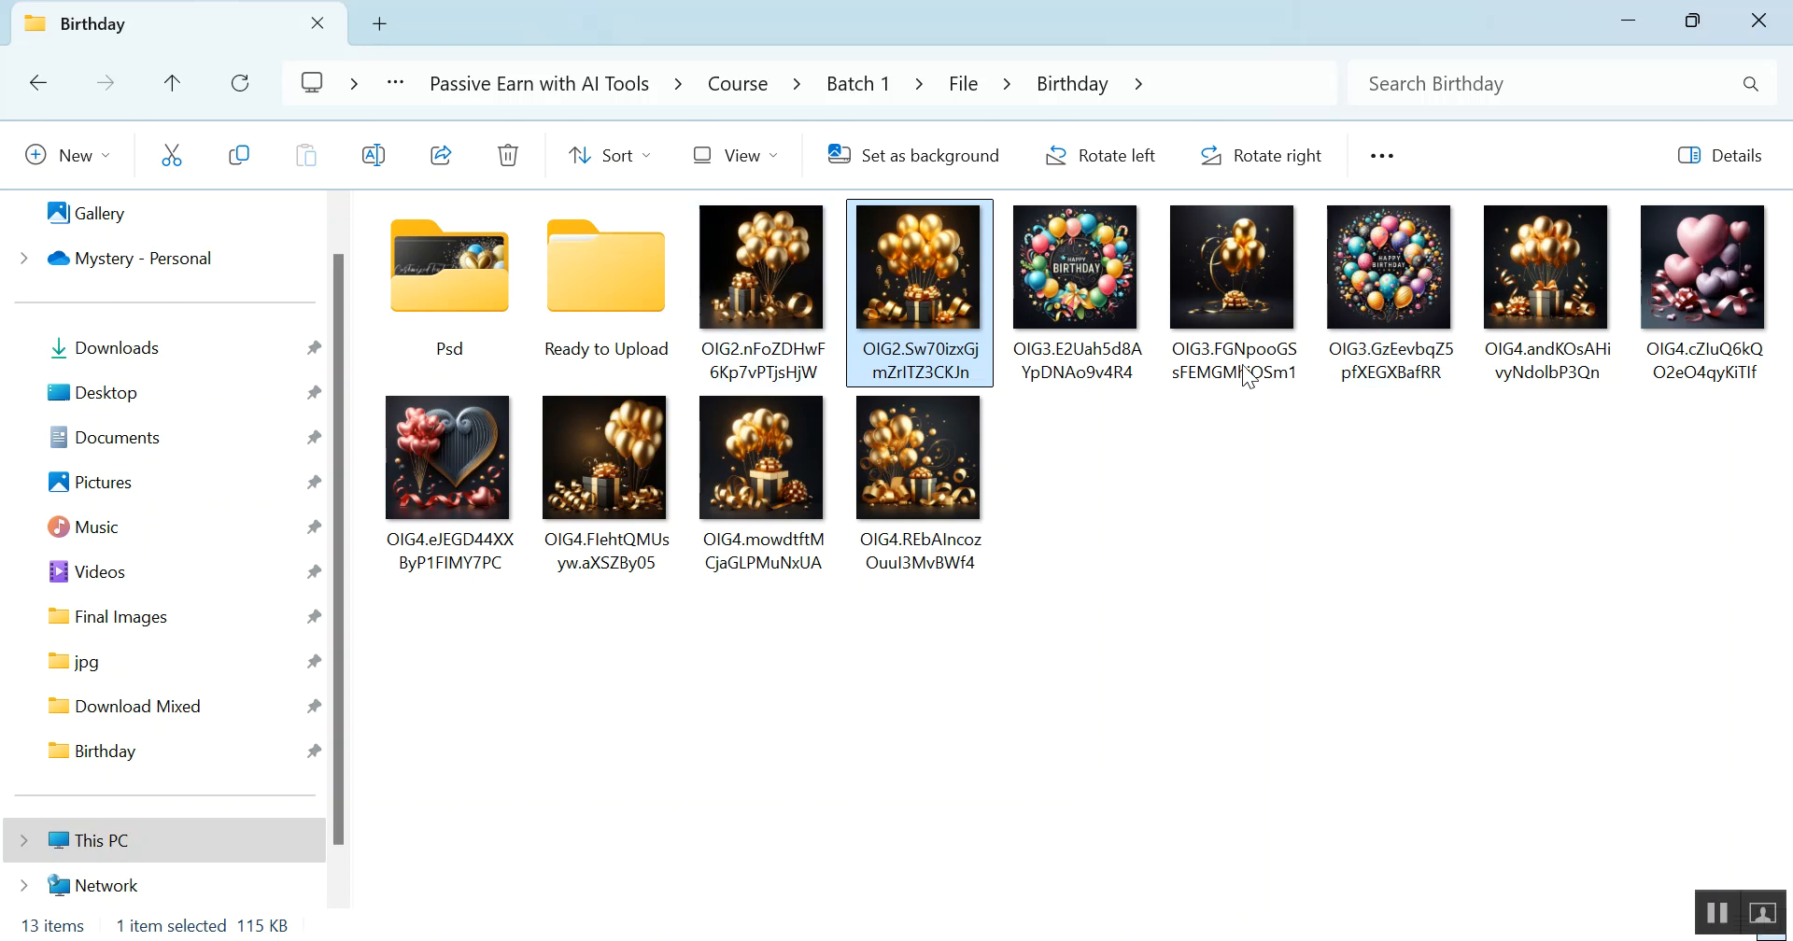
pyautogui.click(1230, 531)
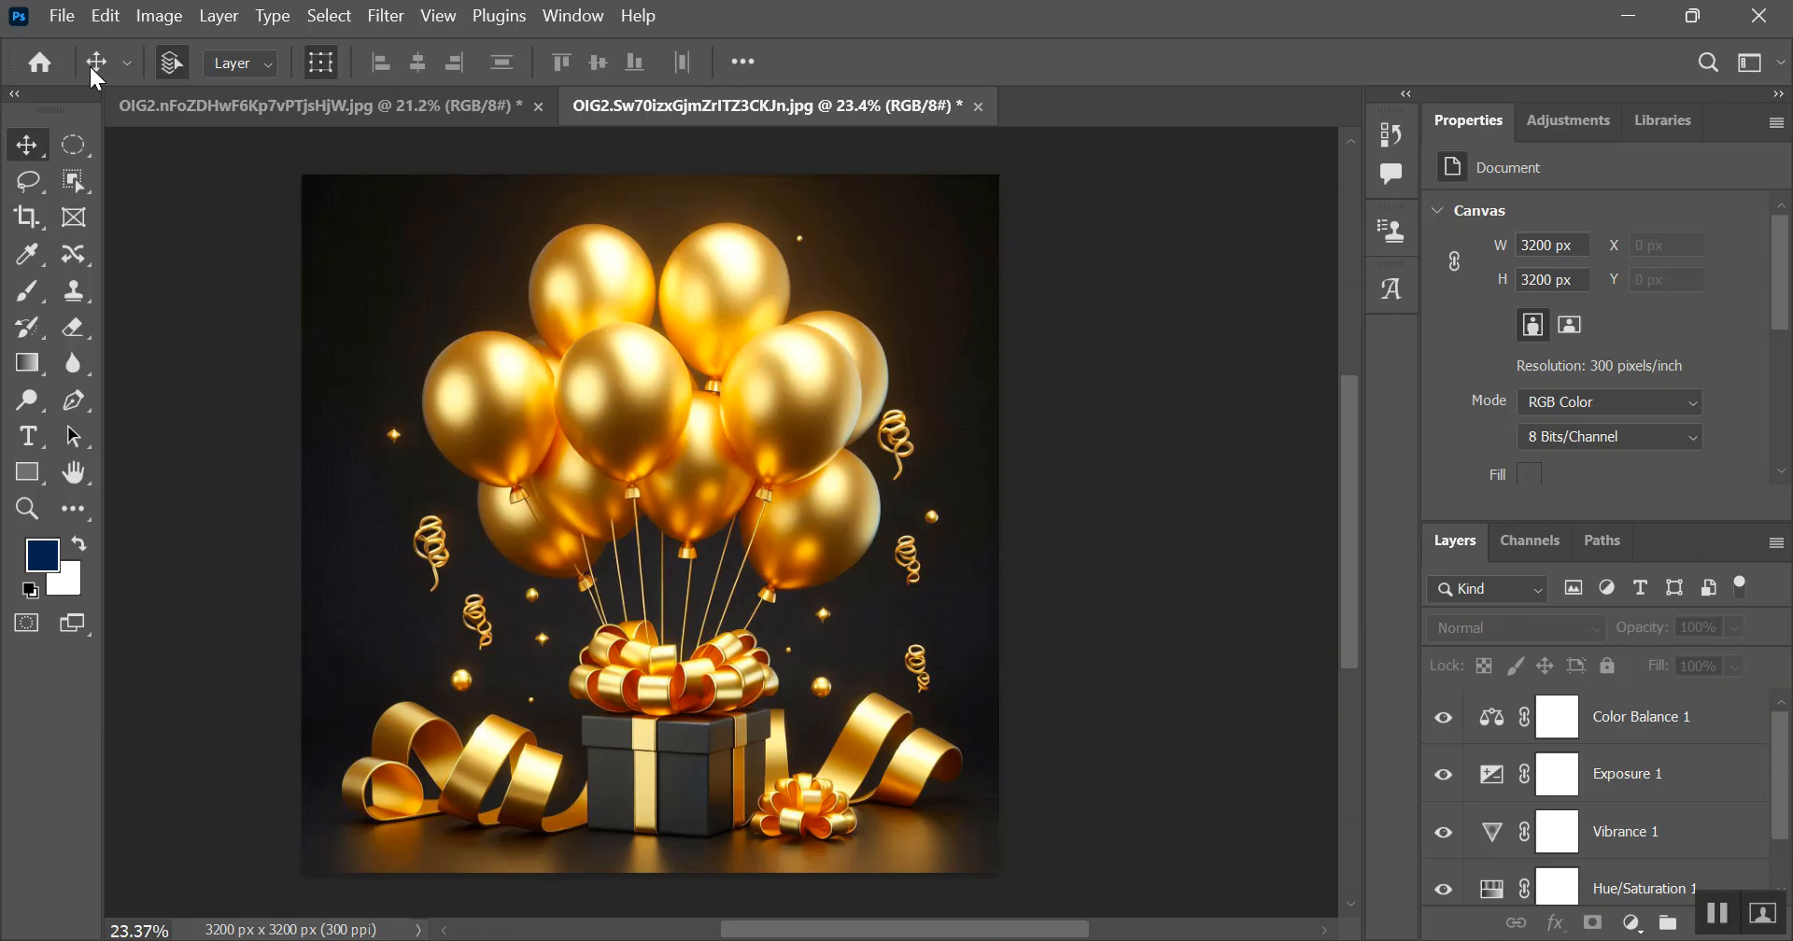
# Step: Open the pink heart balloon image, OIG4.cZIuQ6kQO2eO4qyKiTIf.jpg, from the Birthday folder as its own document
pyautogui.click(61, 16)
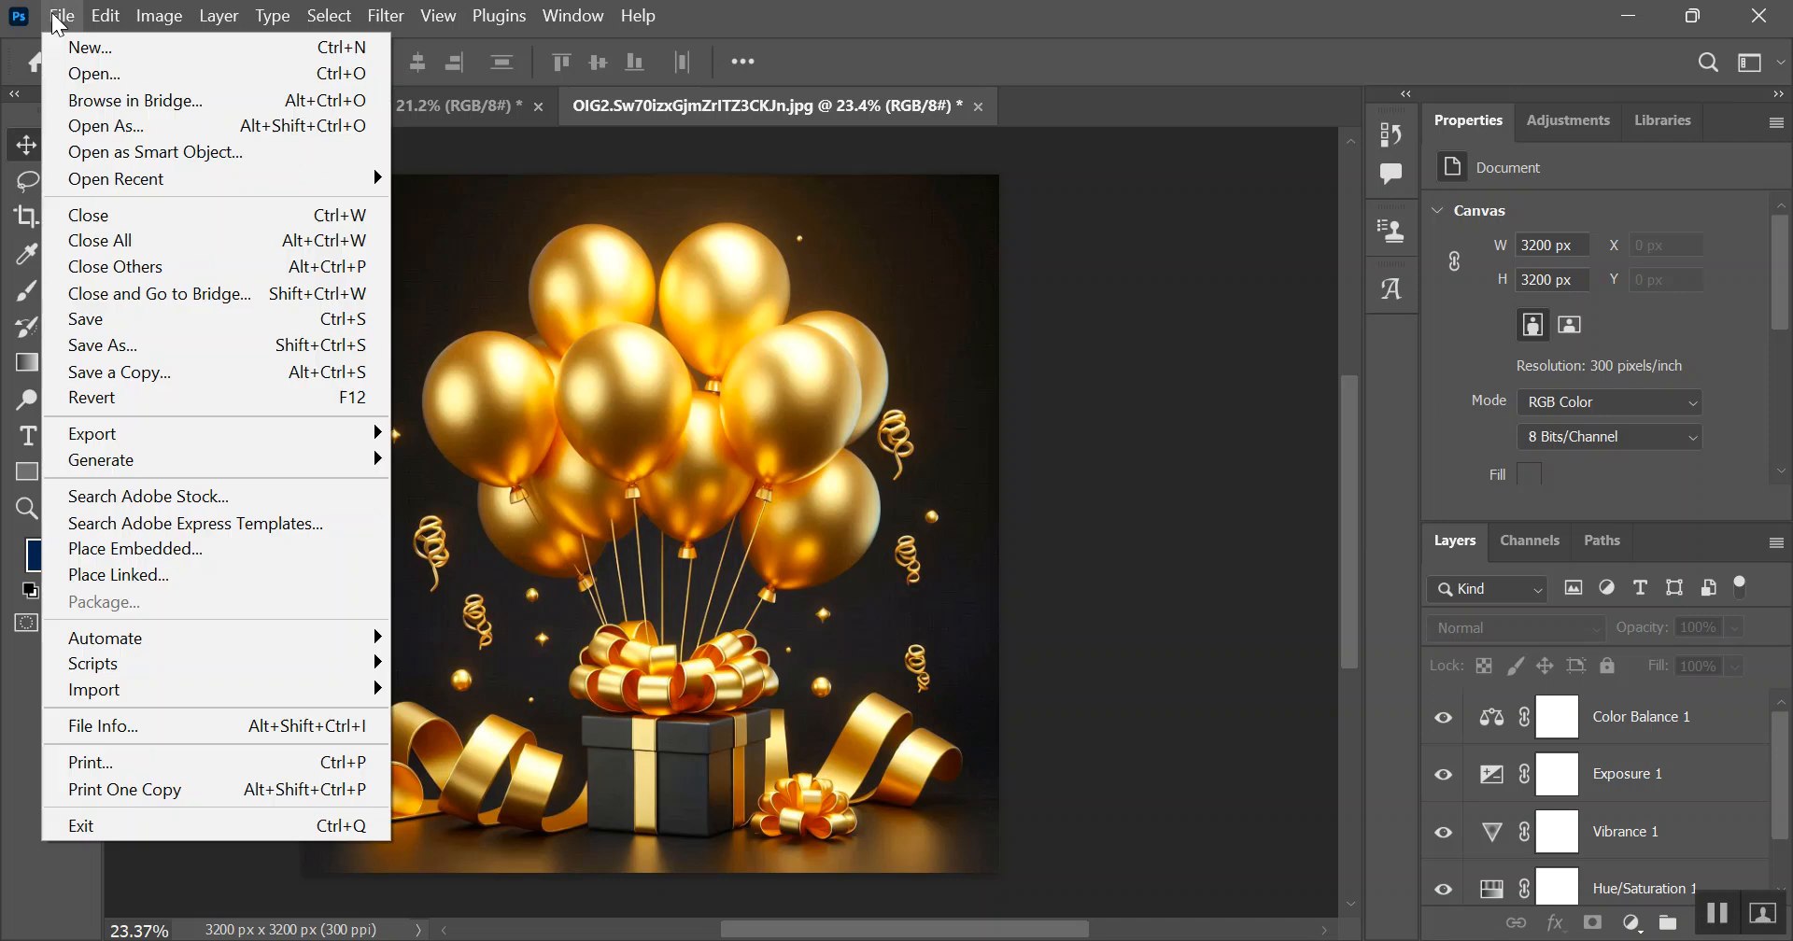
pyautogui.click(94, 75)
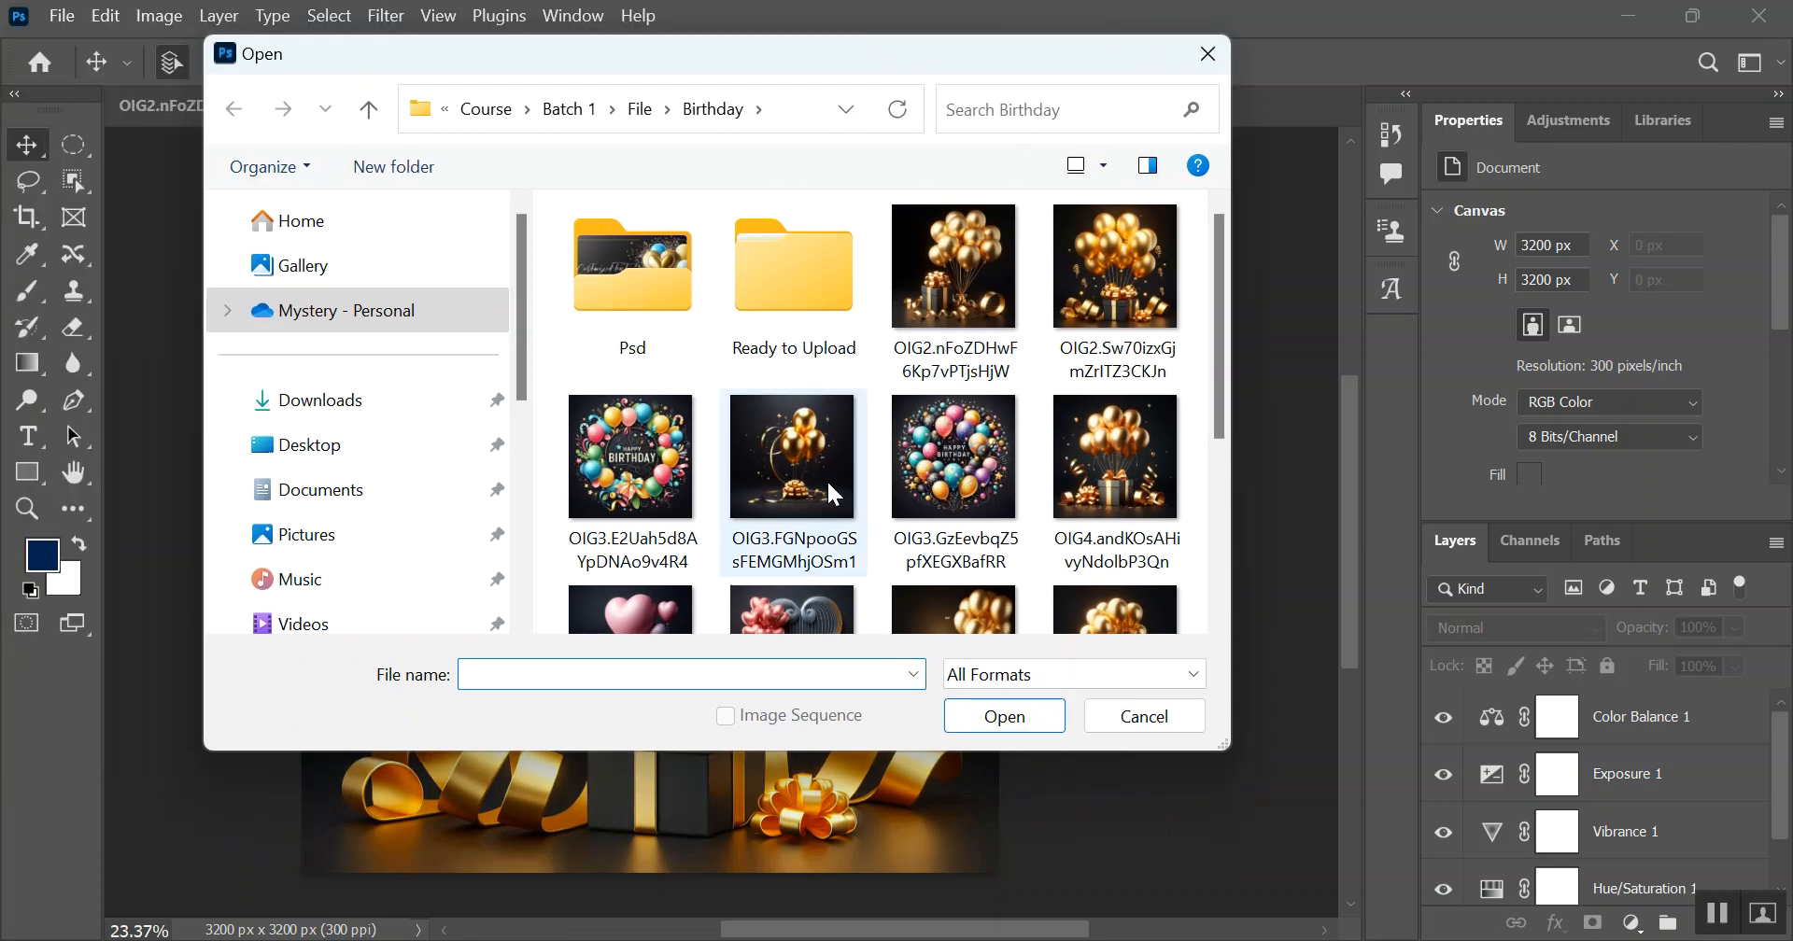
pyautogui.scroll(-1, 826, 479)
pyautogui.doubleClick(627, 488)
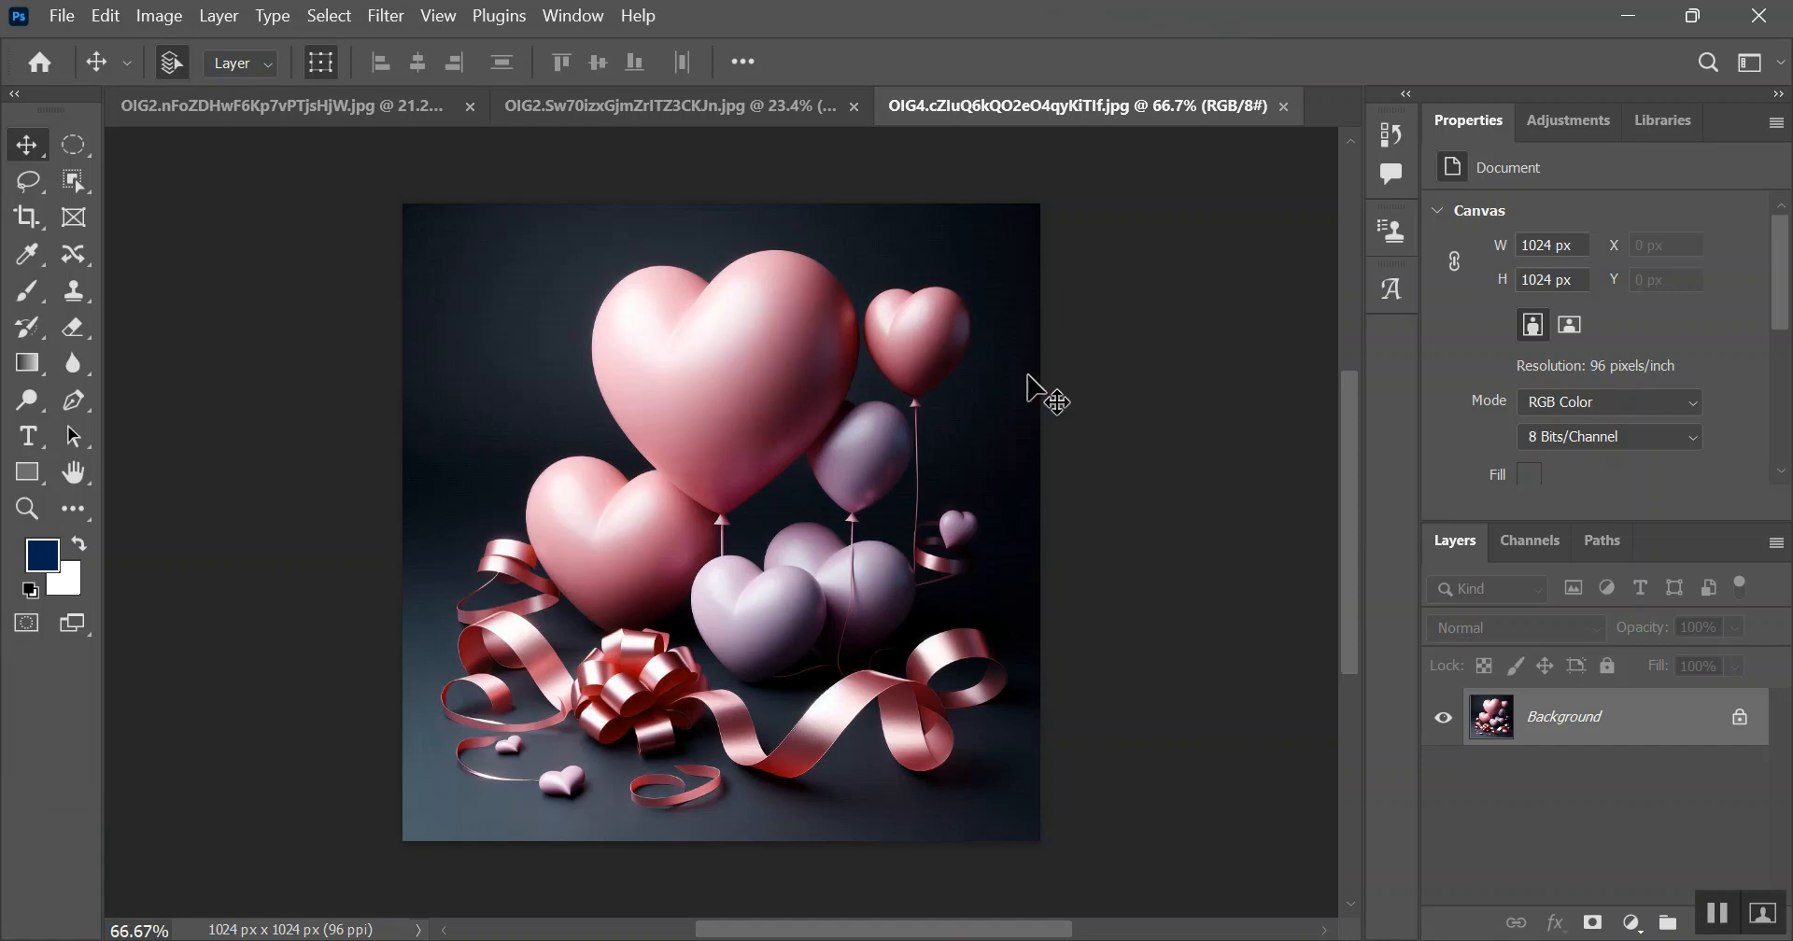
# Step: In the heart balloon image's size settings, switch resampling to Automatic and set the resolution to 300 pixels/inch
pyautogui.click(166, 13)
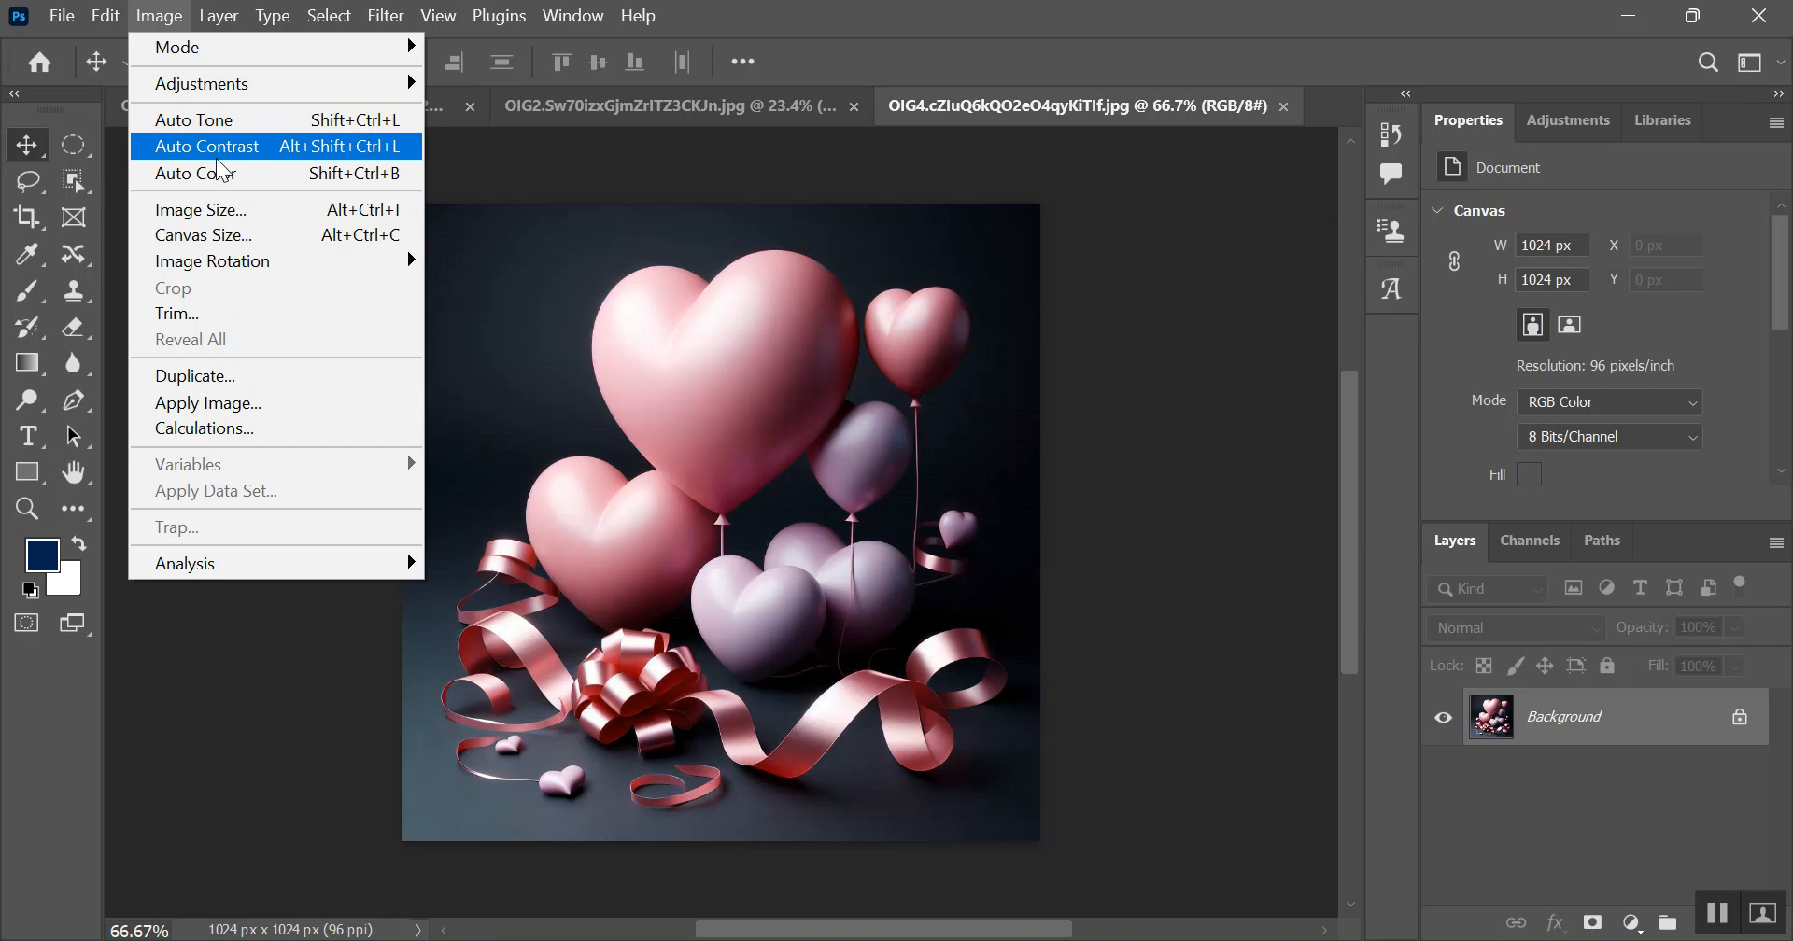
pyautogui.click(238, 210)
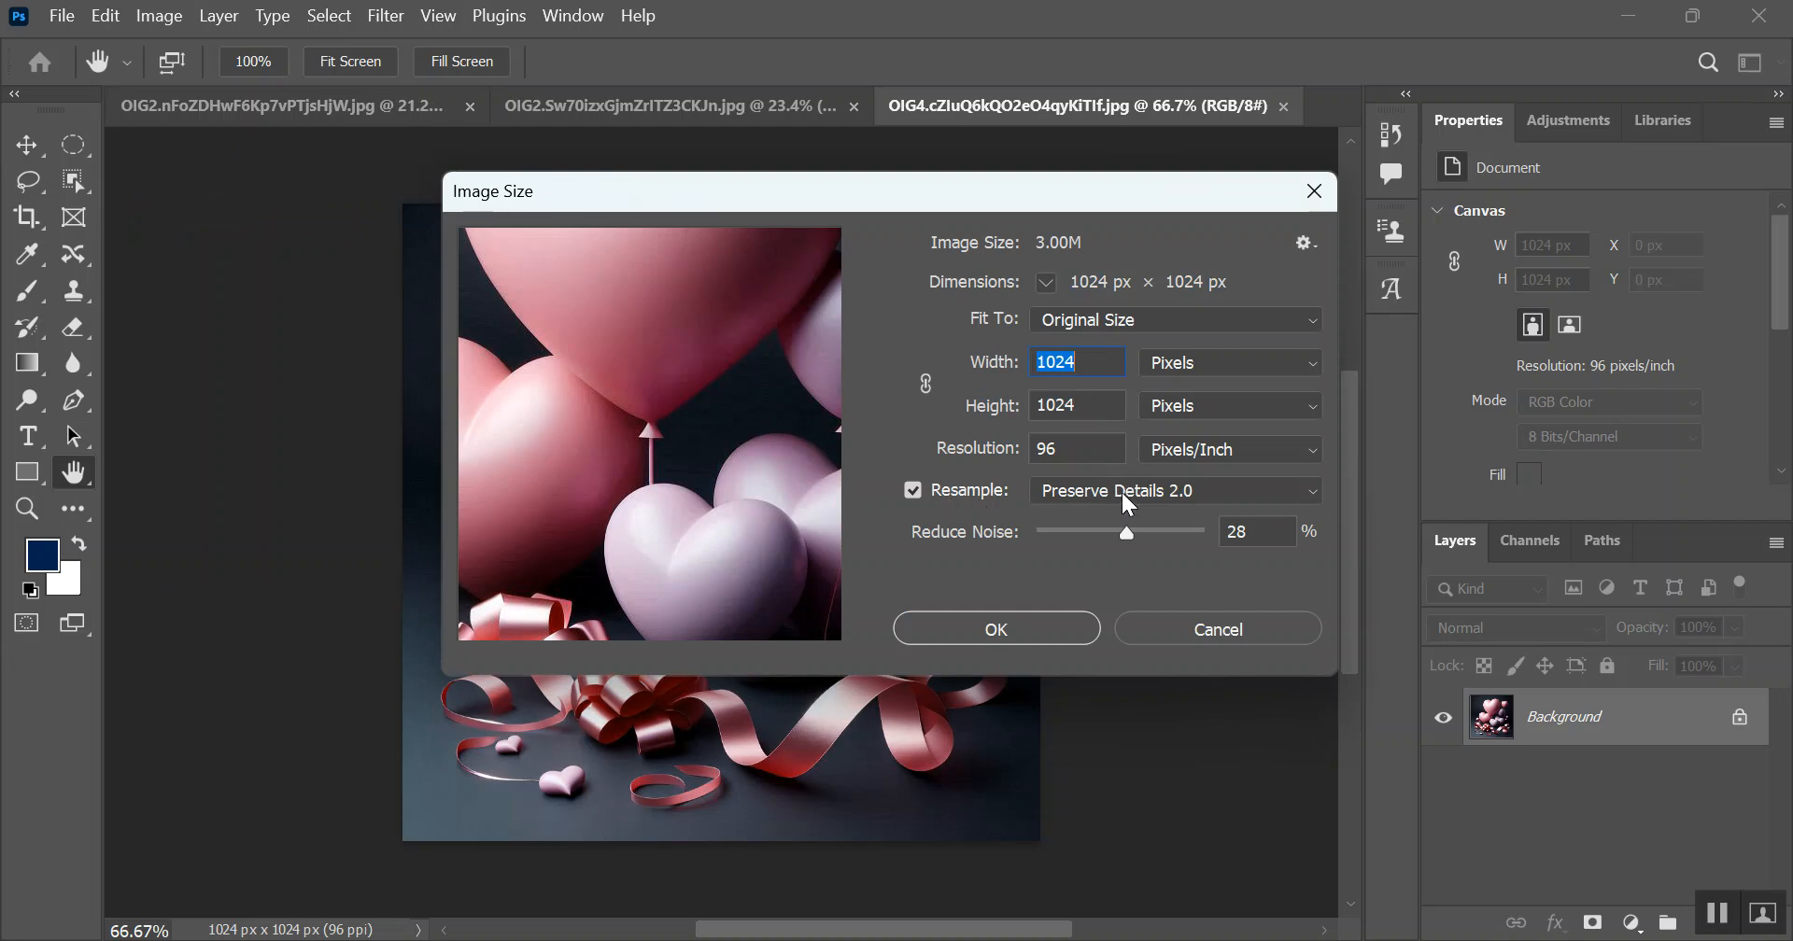
pyautogui.click(1120, 491)
pyautogui.click(1102, 518)
pyautogui.moveTo(1063, 449); pyautogui.dragTo(913, 450)
pyautogui.write('300')
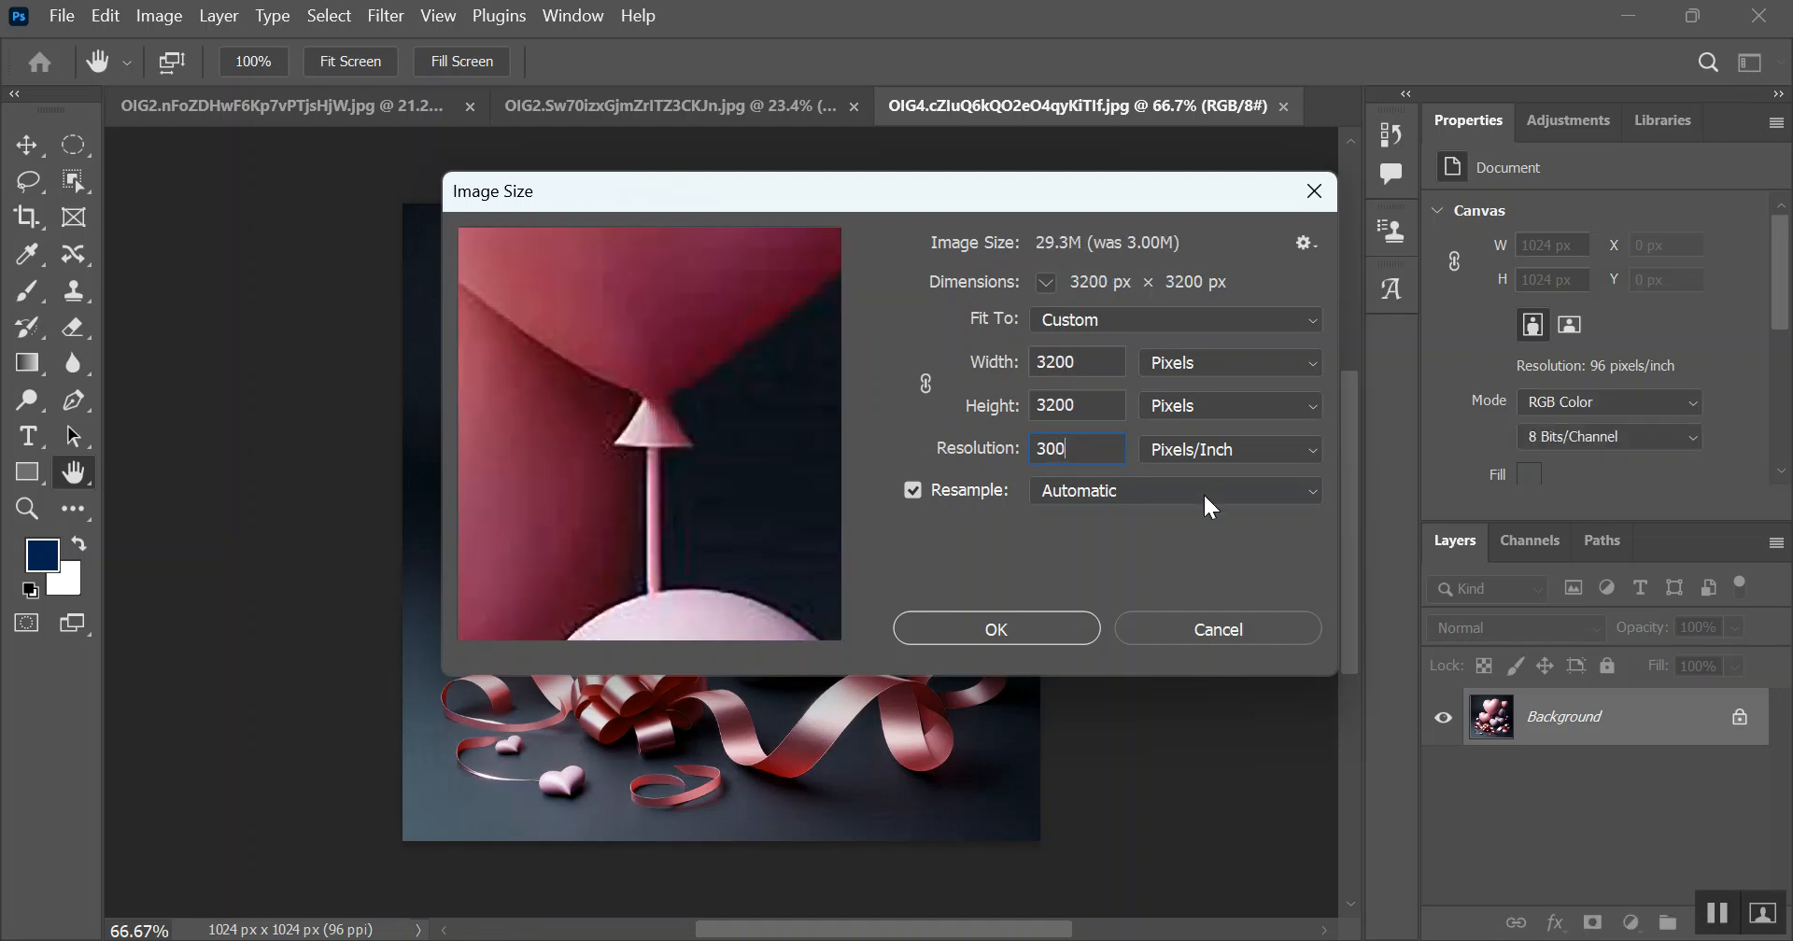
# Step: Set the heart balloon image's resampling to Preserve Details 2.0 and apply the resize to 3200 × 3200 px at 300 pixels/inch
pyautogui.click(1105, 494)
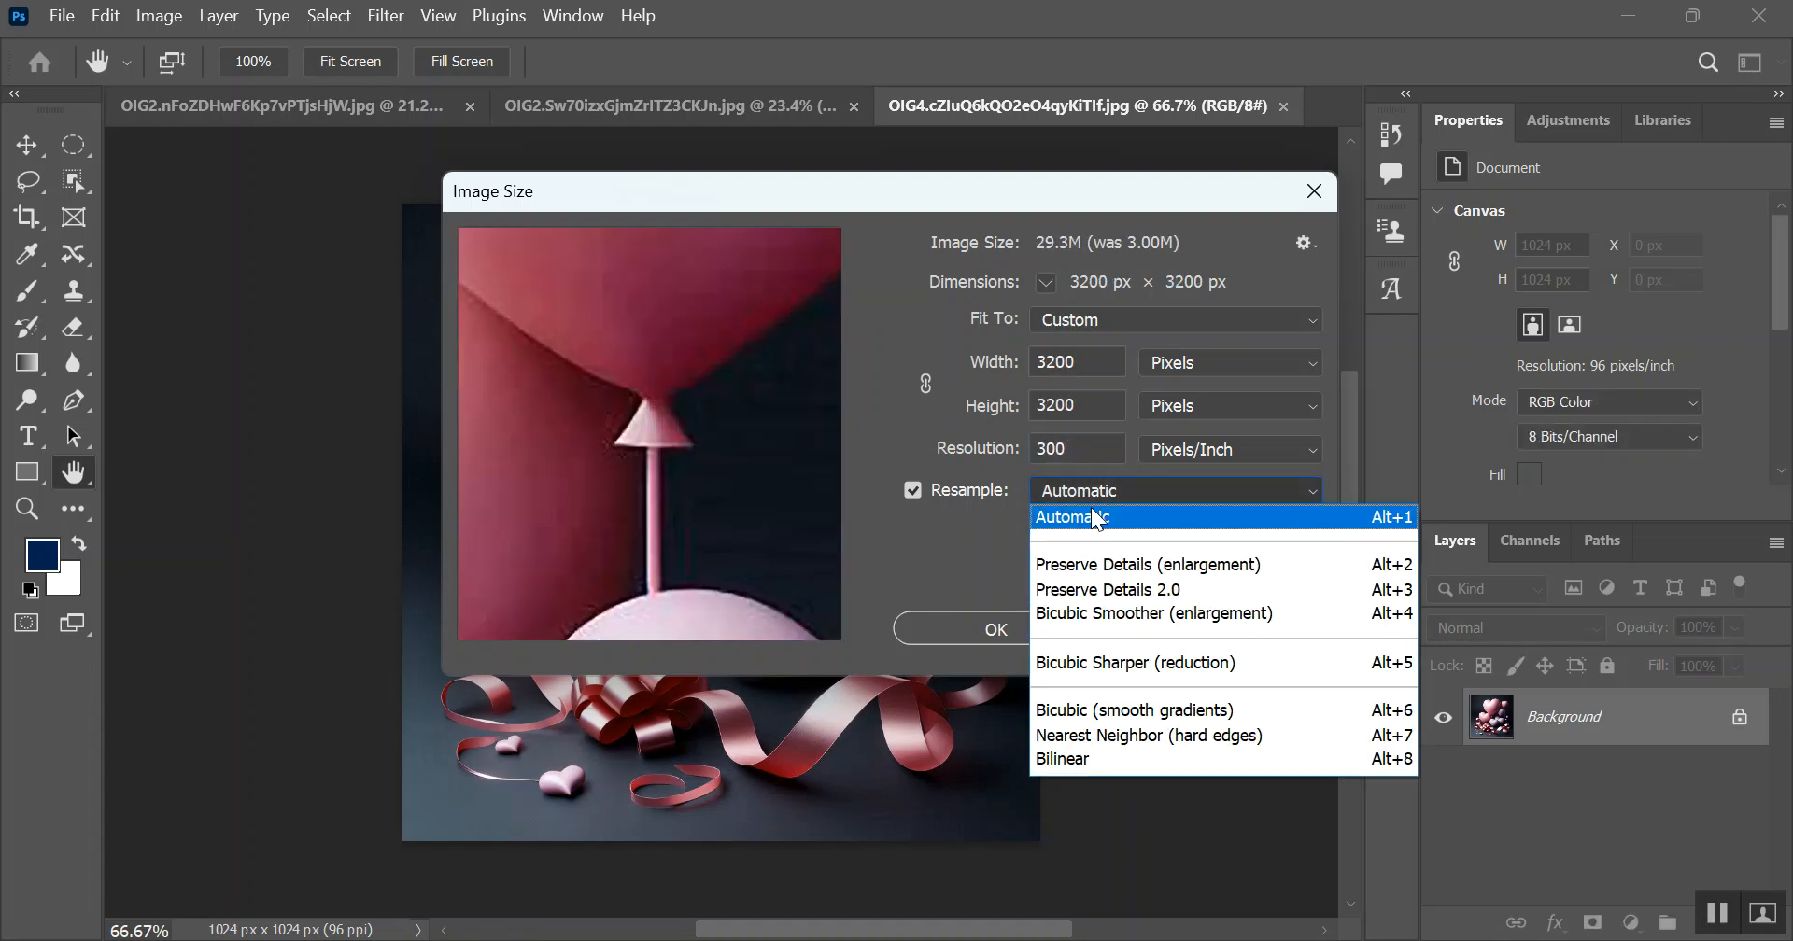
pyautogui.click(1206, 590)
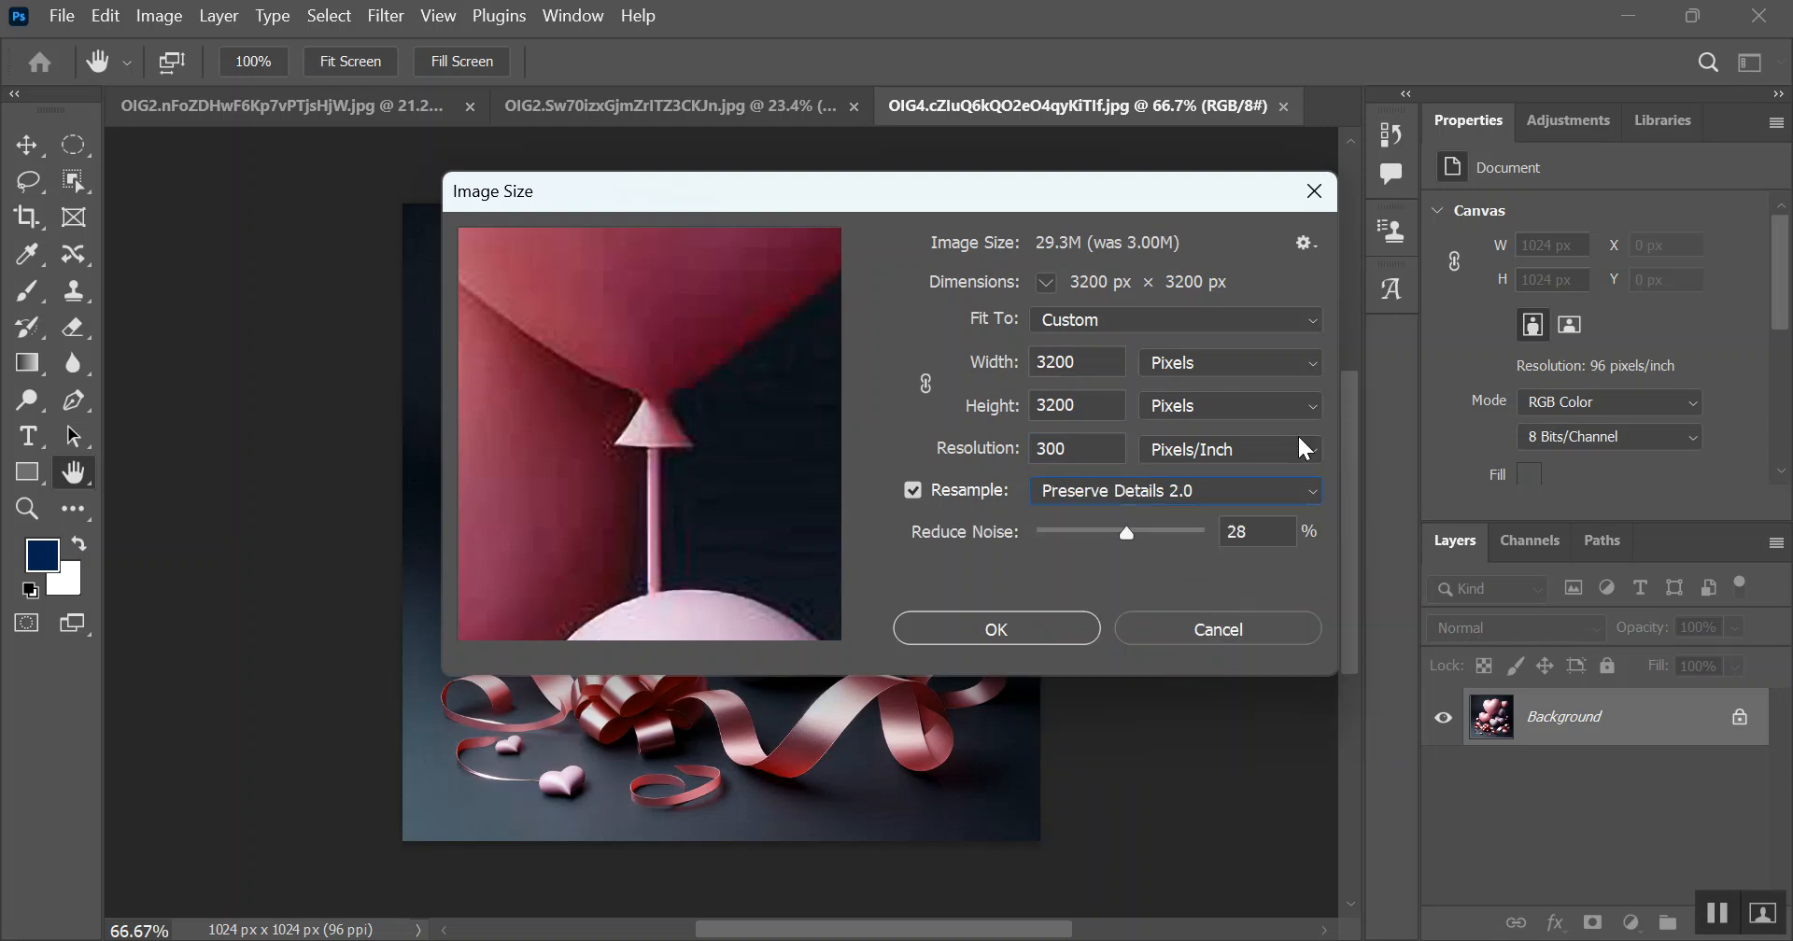
pyautogui.click(984, 629)
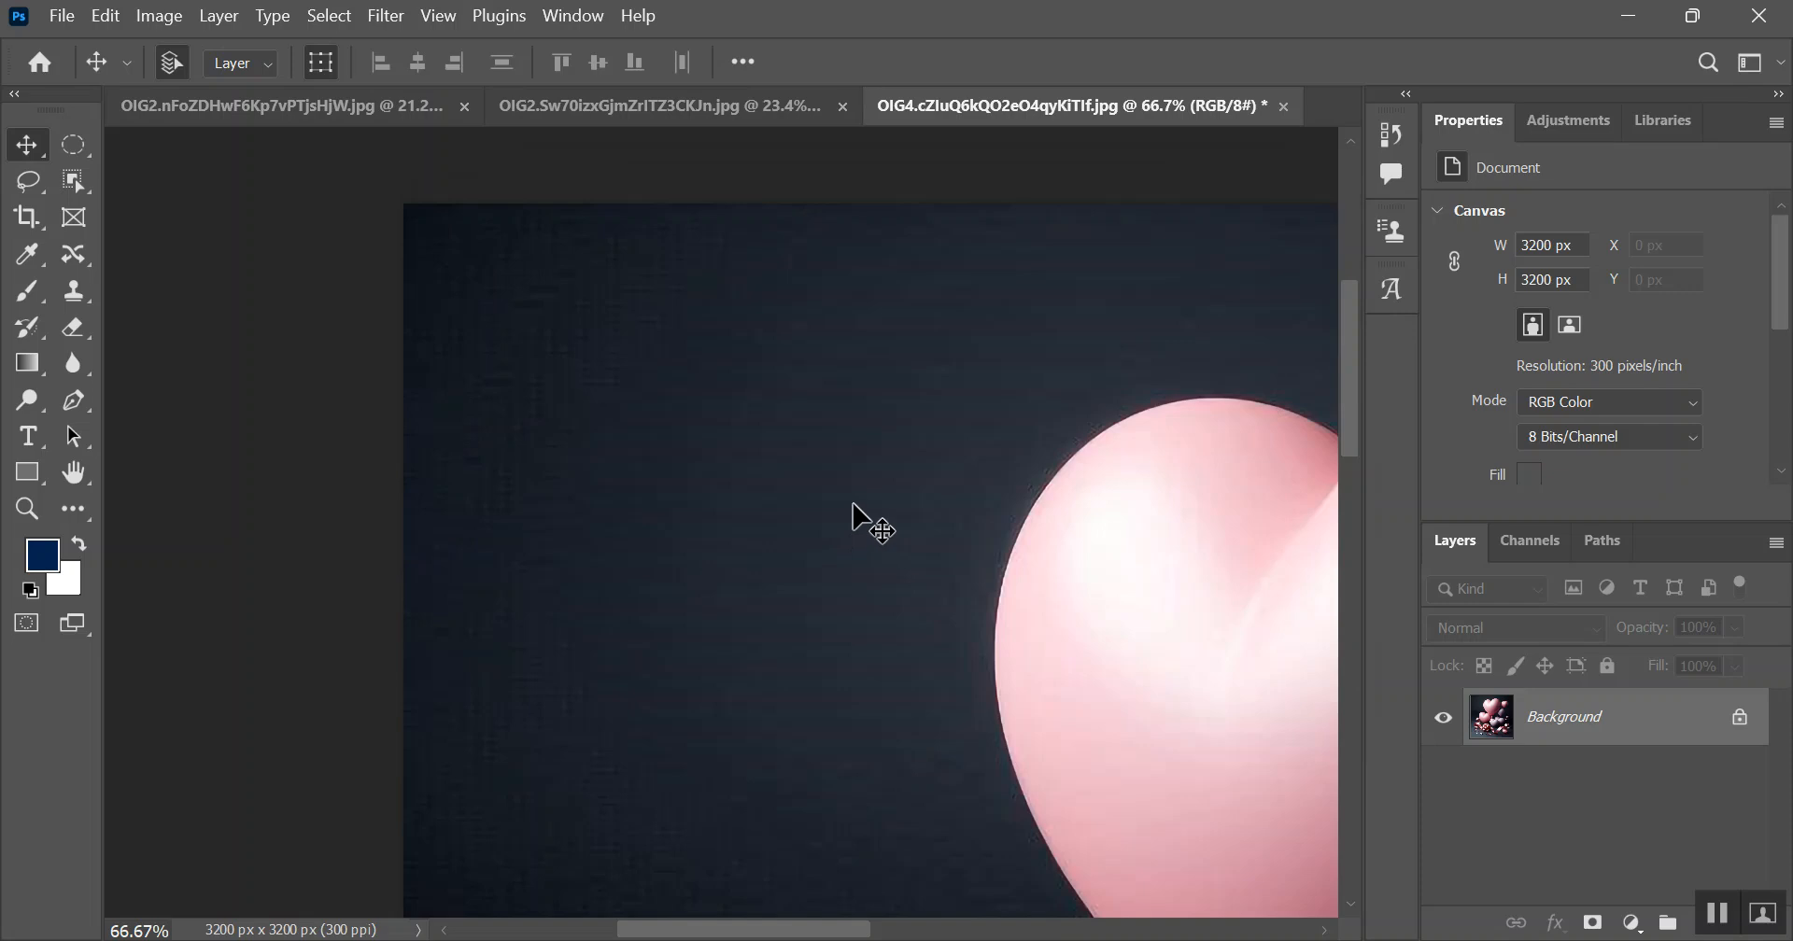
# Step: Add a Hue/Saturation adjustment layer to the heart balloon image with hue +6 and saturation +37
pyautogui.scroll(-5, 853, 506)
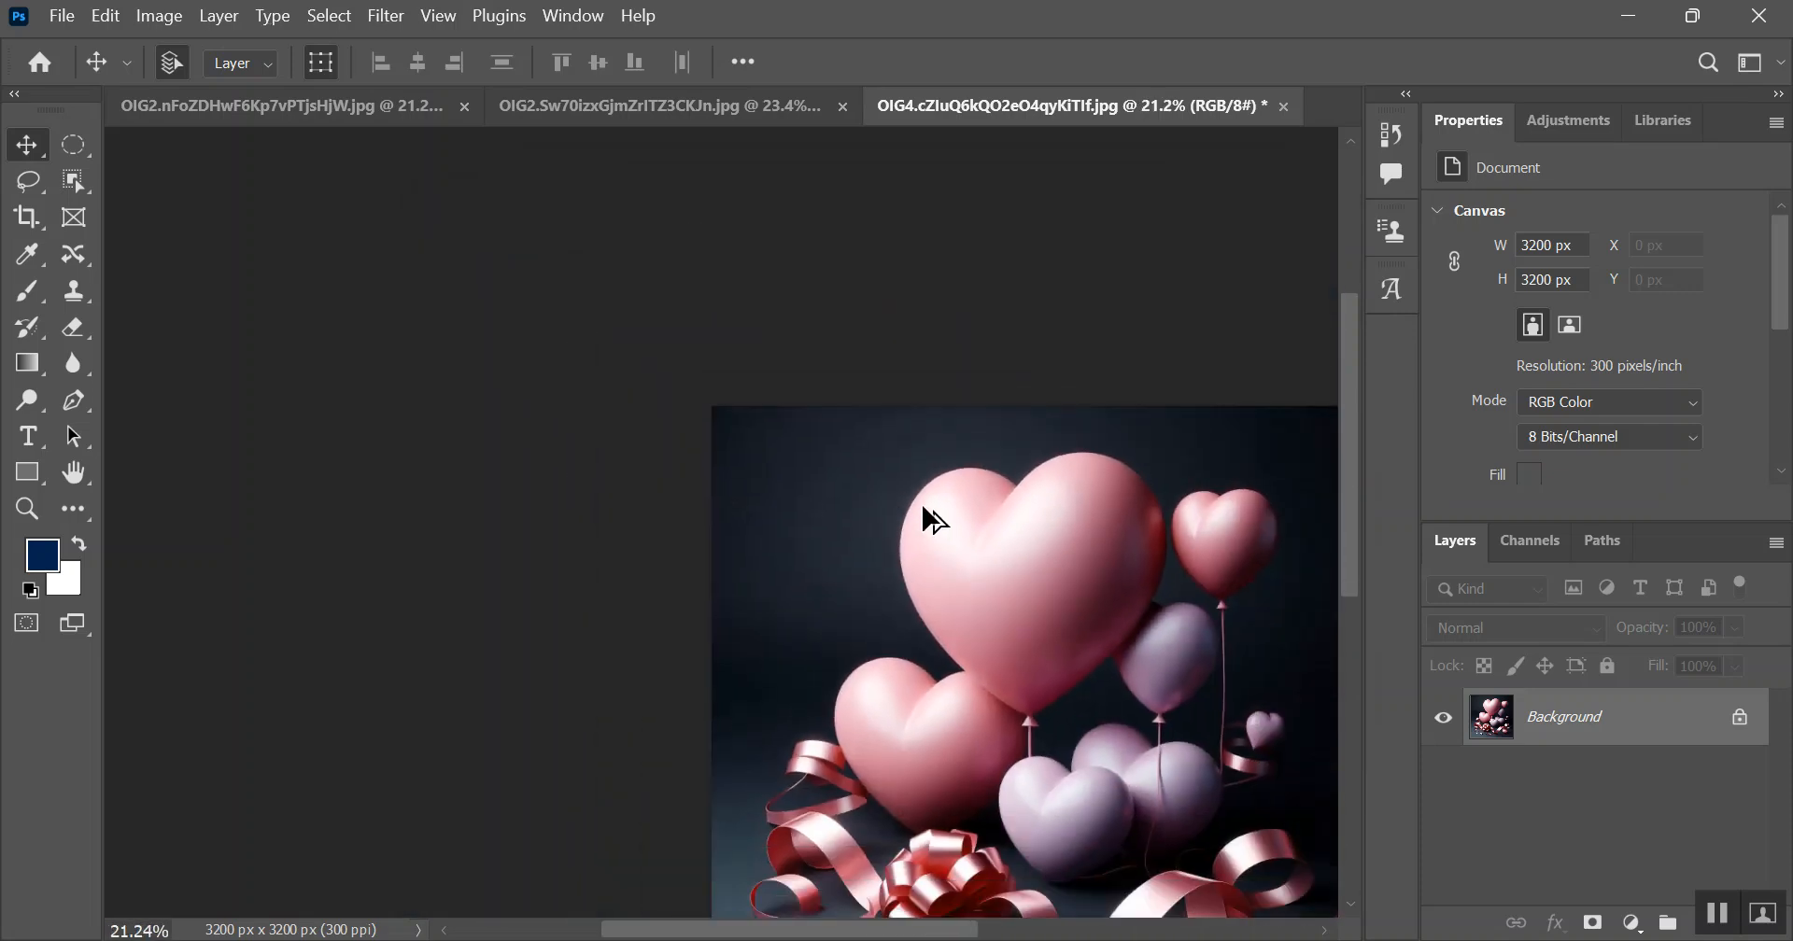
pyautogui.scroll(-2, 929, 519)
pyautogui.scroll(-1, 1175, 744)
pyautogui.moveTo(980, 932); pyautogui.dragTo(1058, 934)
pyautogui.scroll(1, 914, 796)
pyautogui.scroll(-1, 865, 747)
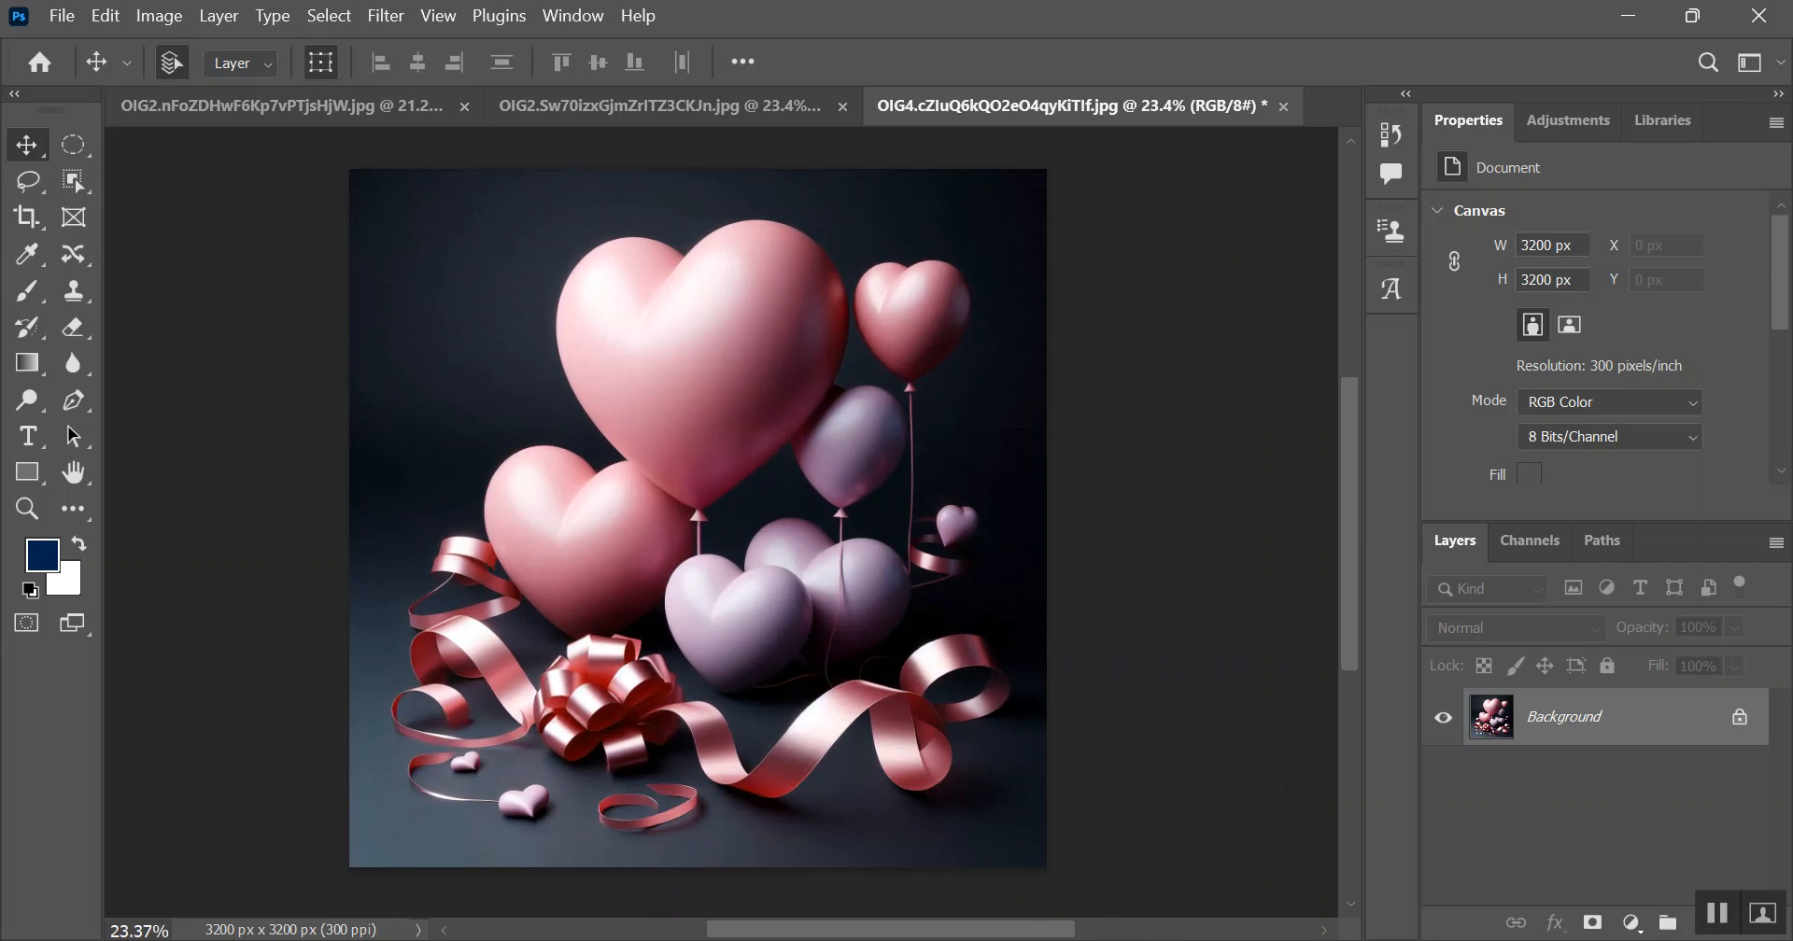
pyautogui.click(1632, 924)
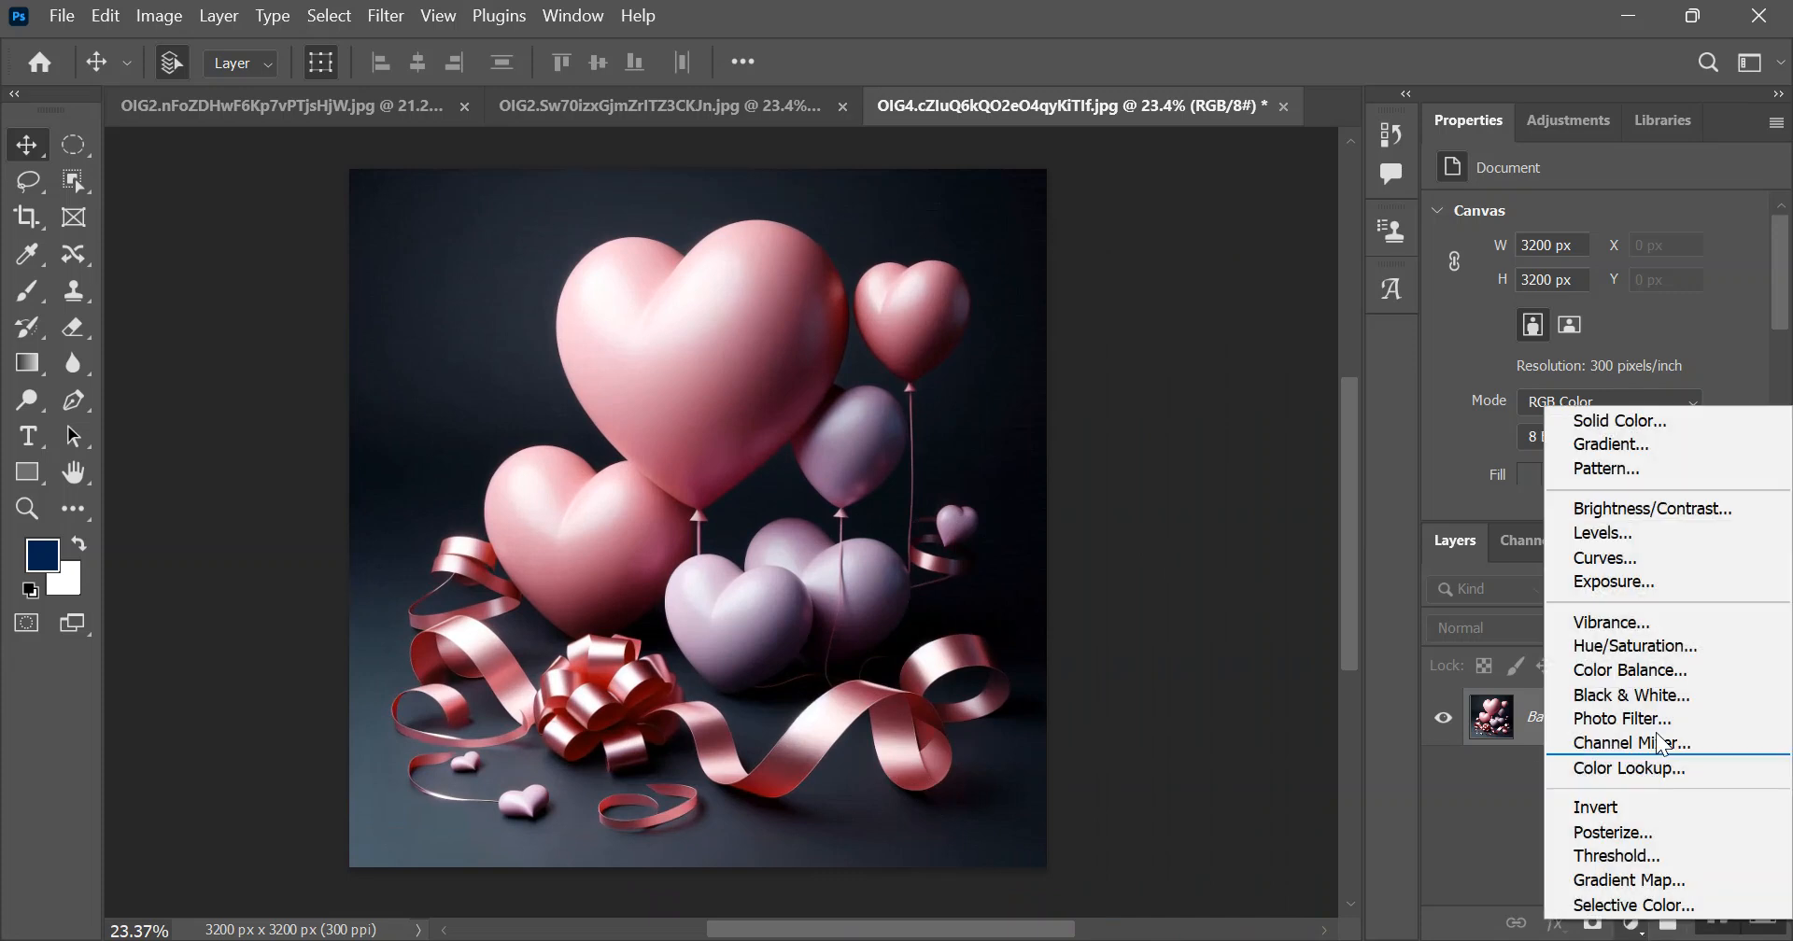
pyautogui.click(1648, 648)
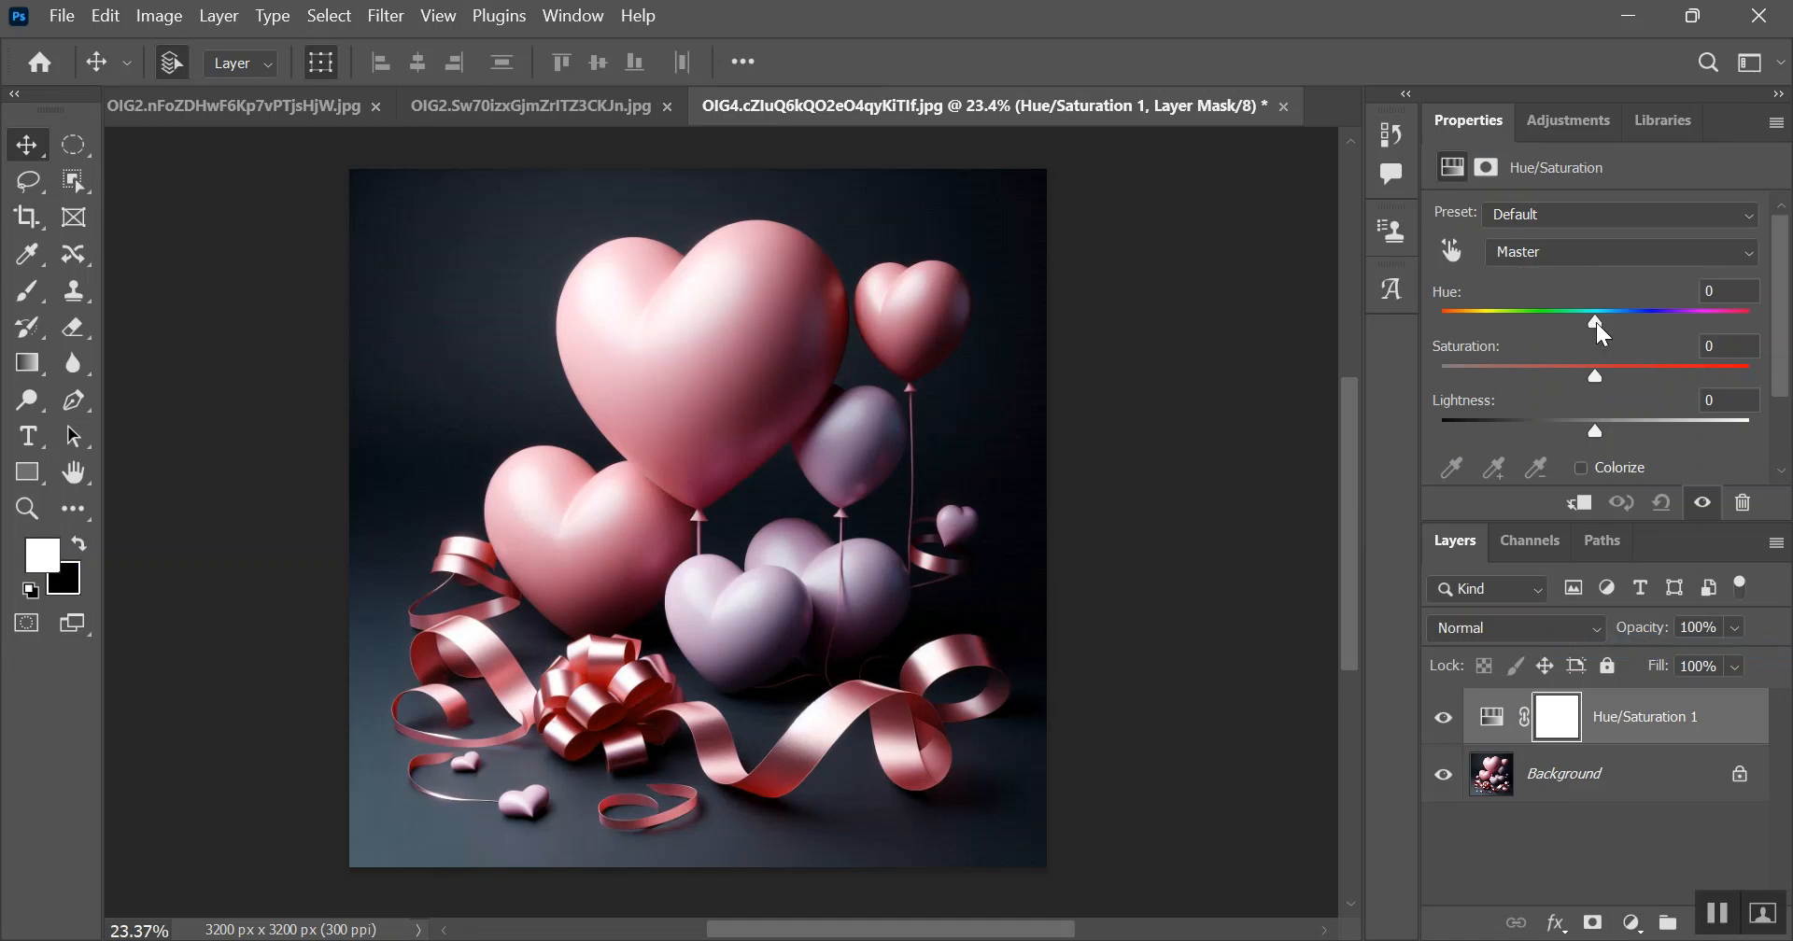
pyautogui.moveTo(1602, 333)
pyautogui.mouseDown()
pyautogui.moveTo(1667, 328)
pyautogui.moveTo(1557, 328)
pyautogui.moveTo(1613, 330)
pyautogui.mouseUp()
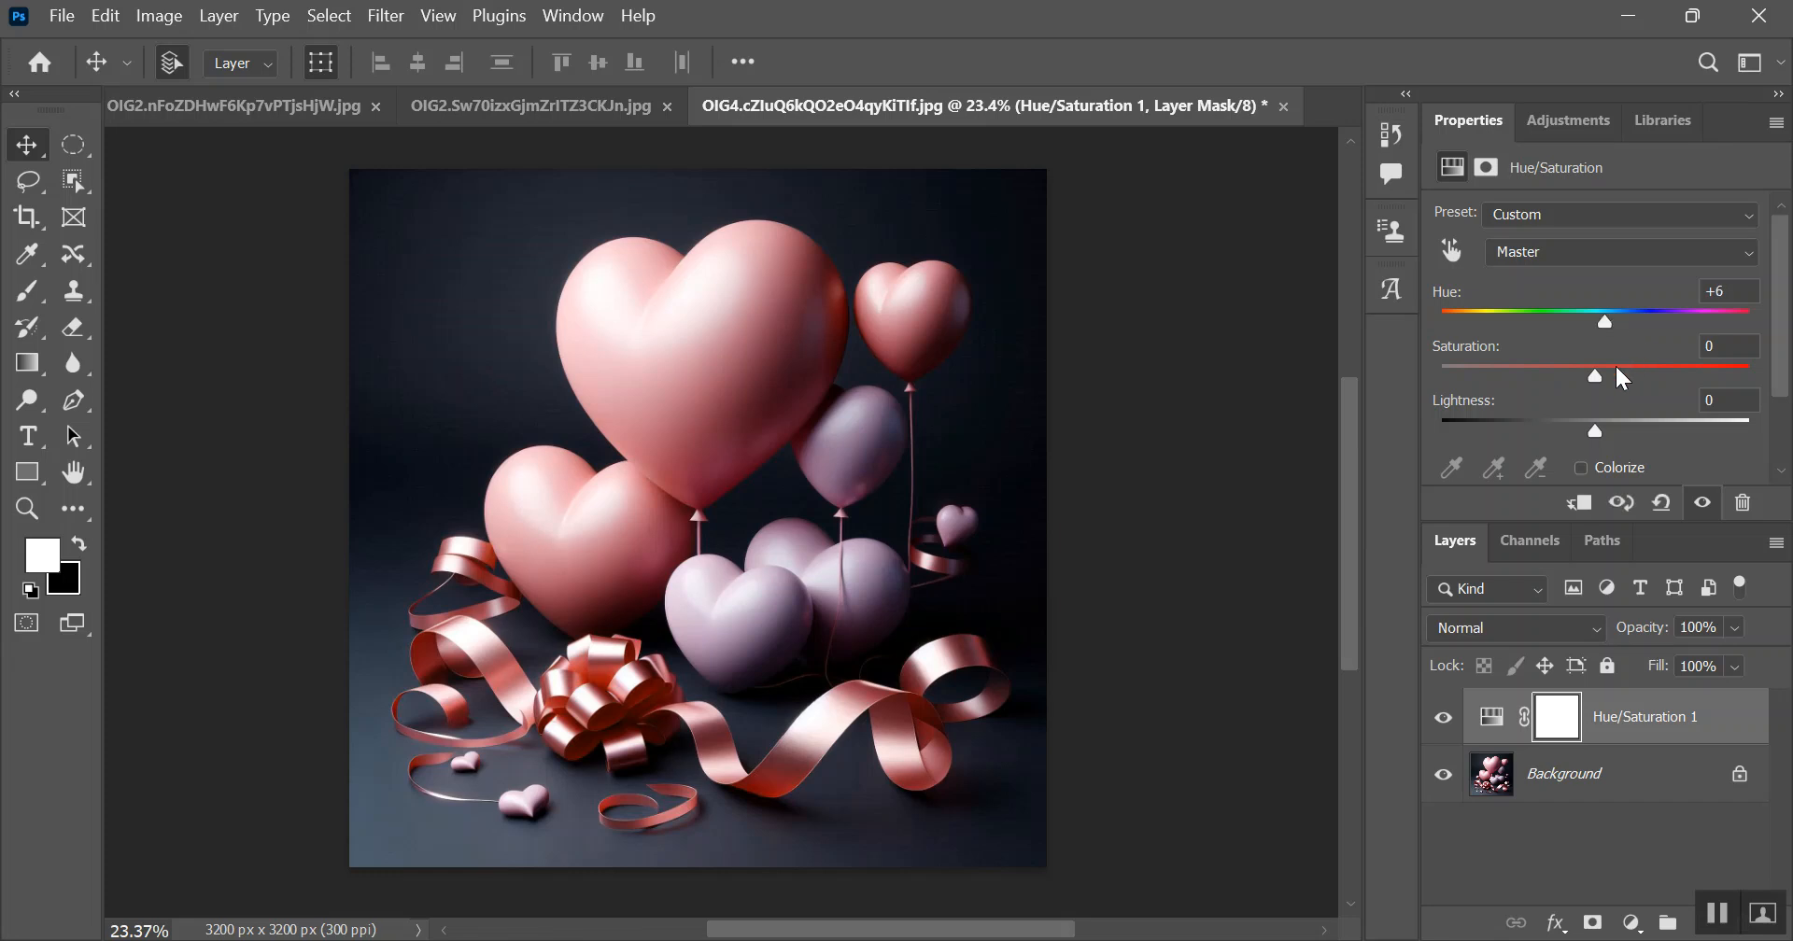
pyautogui.moveTo(1599, 378); pyautogui.dragTo(1653, 383)
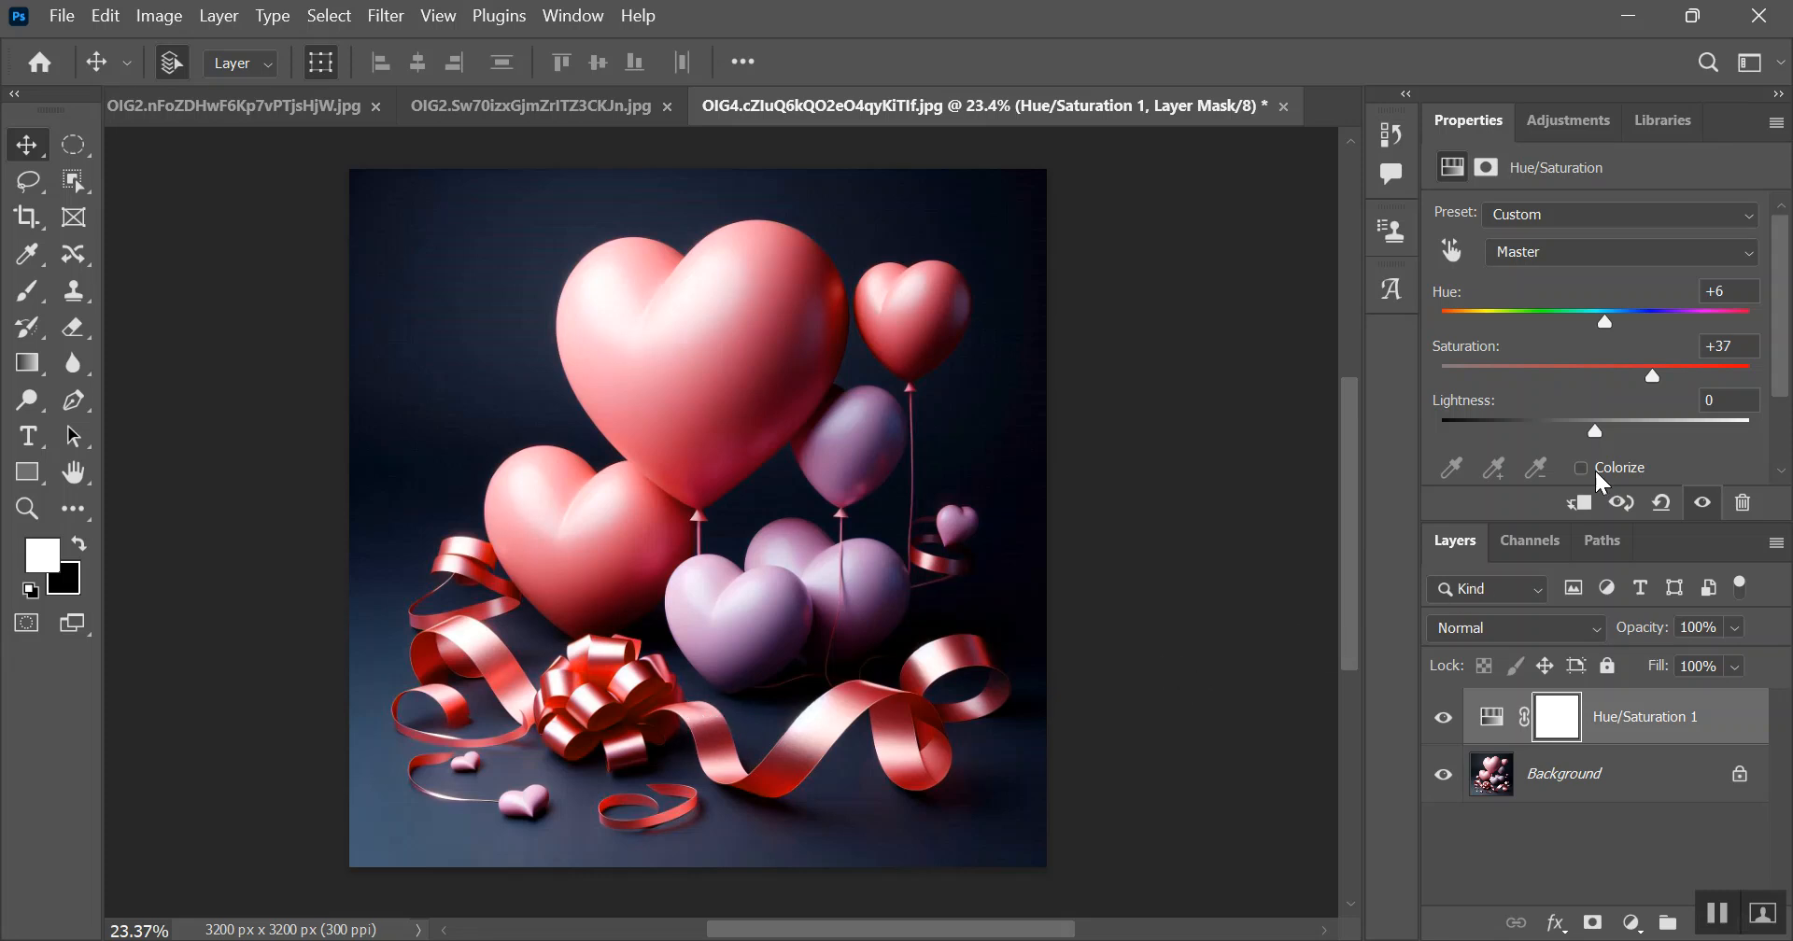
# Step: Lower the Hue/Saturation layer's saturation slightly and set its lightness to 2
pyautogui.moveTo(1652, 377); pyautogui.dragTo(1648, 385)
pyautogui.click(1725, 399)
pyautogui.write('2')
pyautogui.press('Return')
# Step: Add a Vibrance adjustment layer with vibrance +25 and saturation +22
pyautogui.click(1632, 923)
pyautogui.click(1613, 631)
pyautogui.moveTo(1596, 241); pyautogui.dragTo(1659, 245)
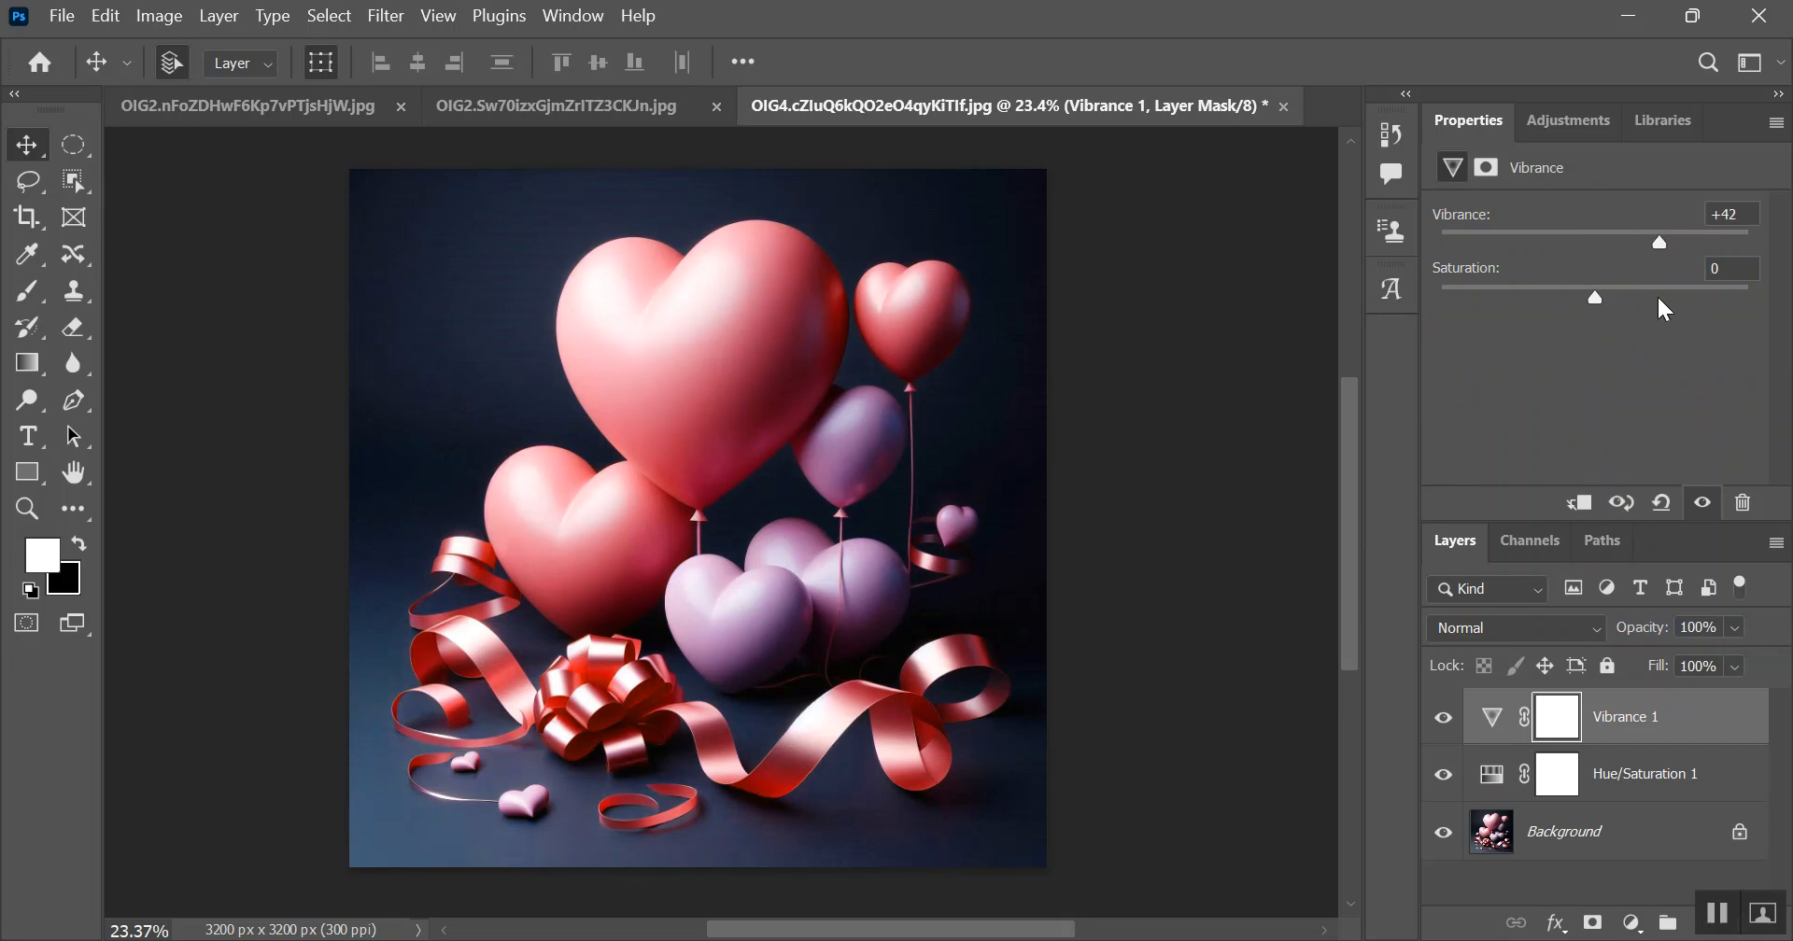
pyautogui.moveTo(1598, 298); pyautogui.dragTo(1643, 258)
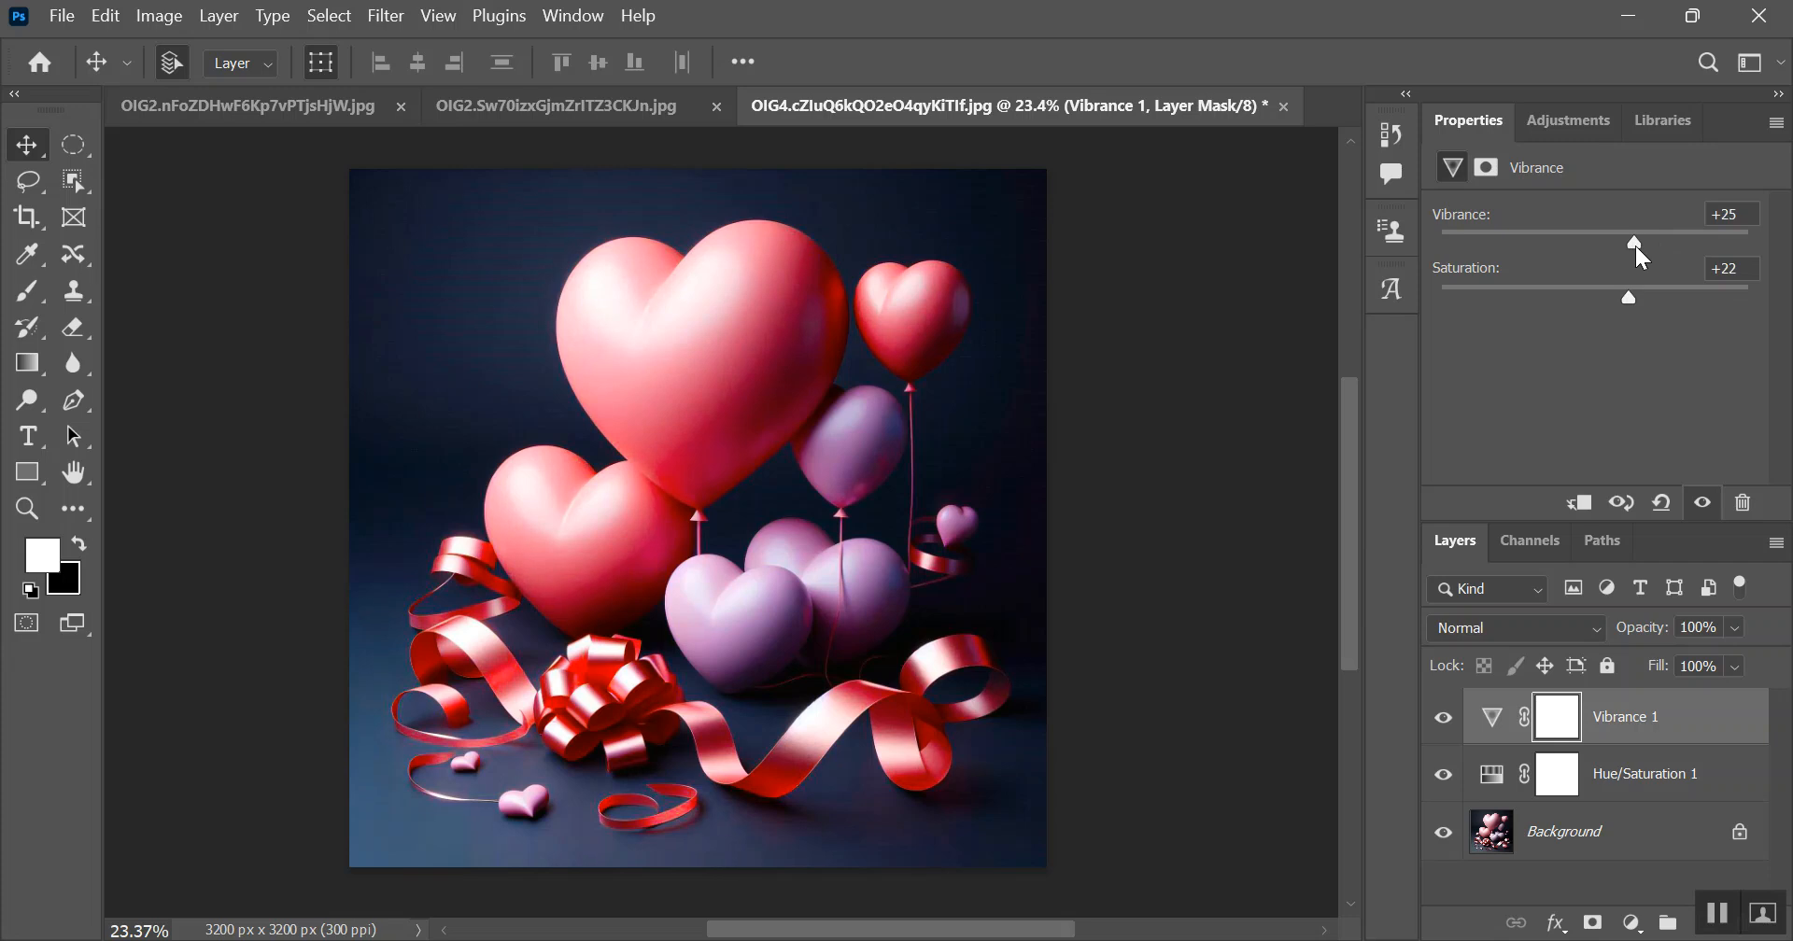
# Step: Add an Exposure adjustment layer with exposure +0.03 and gamma correction 1.09
pyautogui.click(1632, 923)
pyautogui.click(1641, 589)
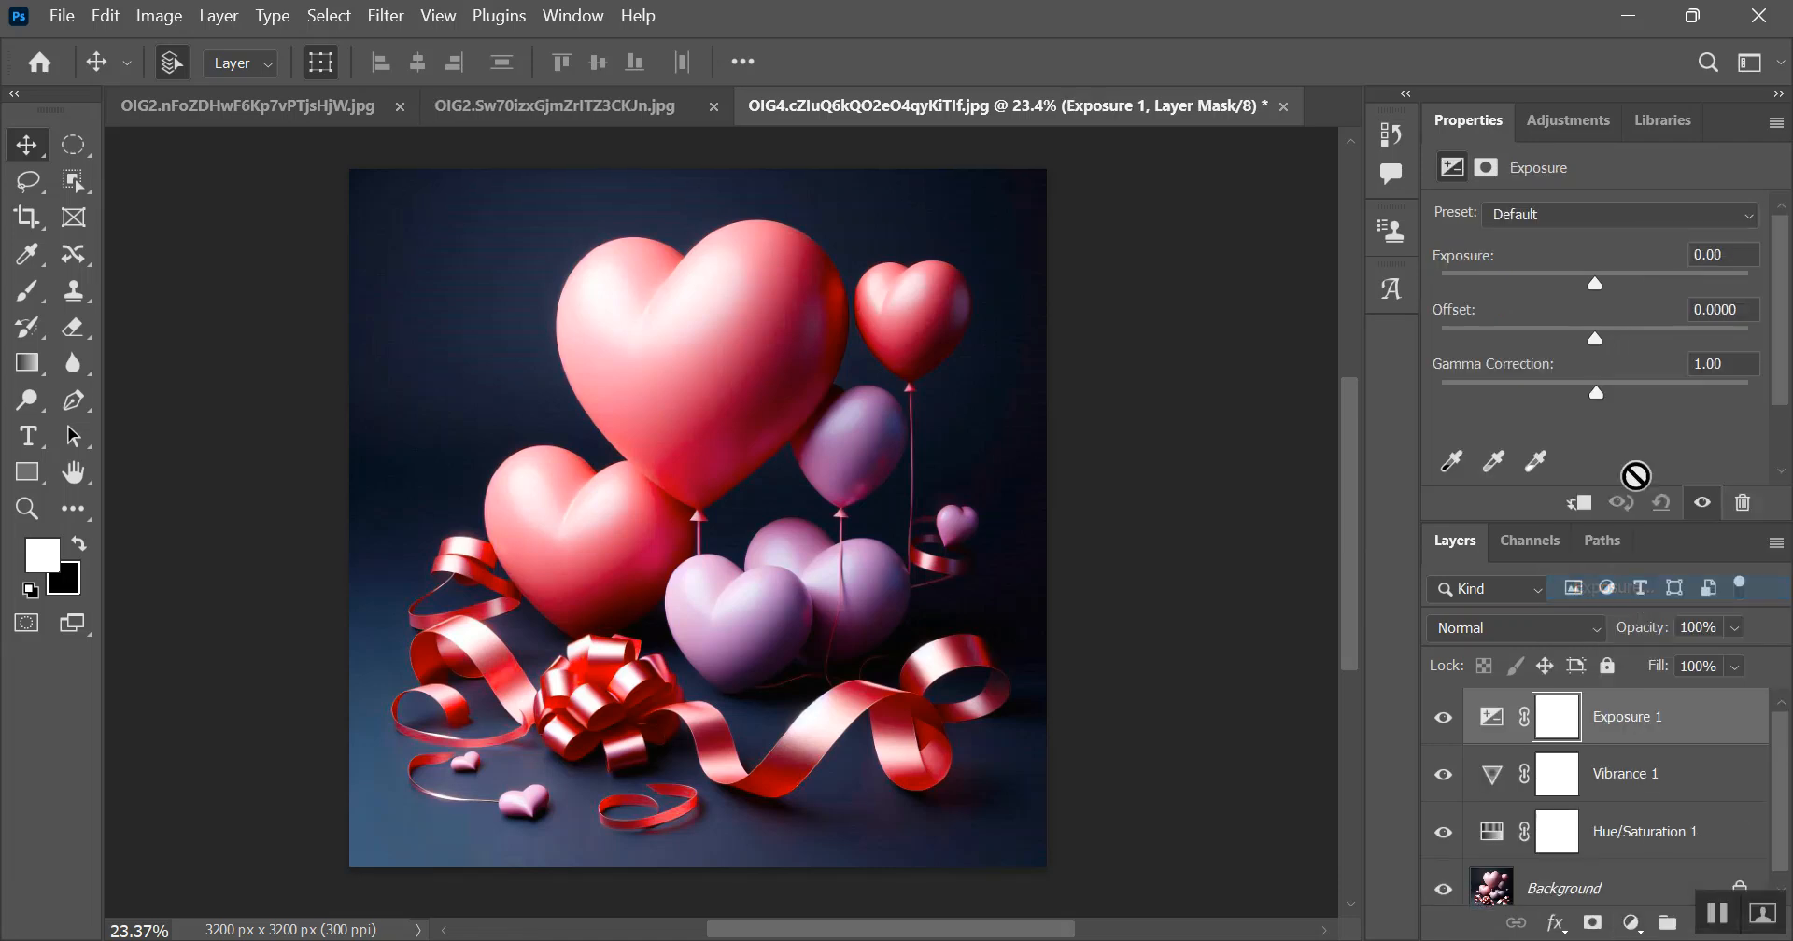
pyautogui.click(1716, 253)
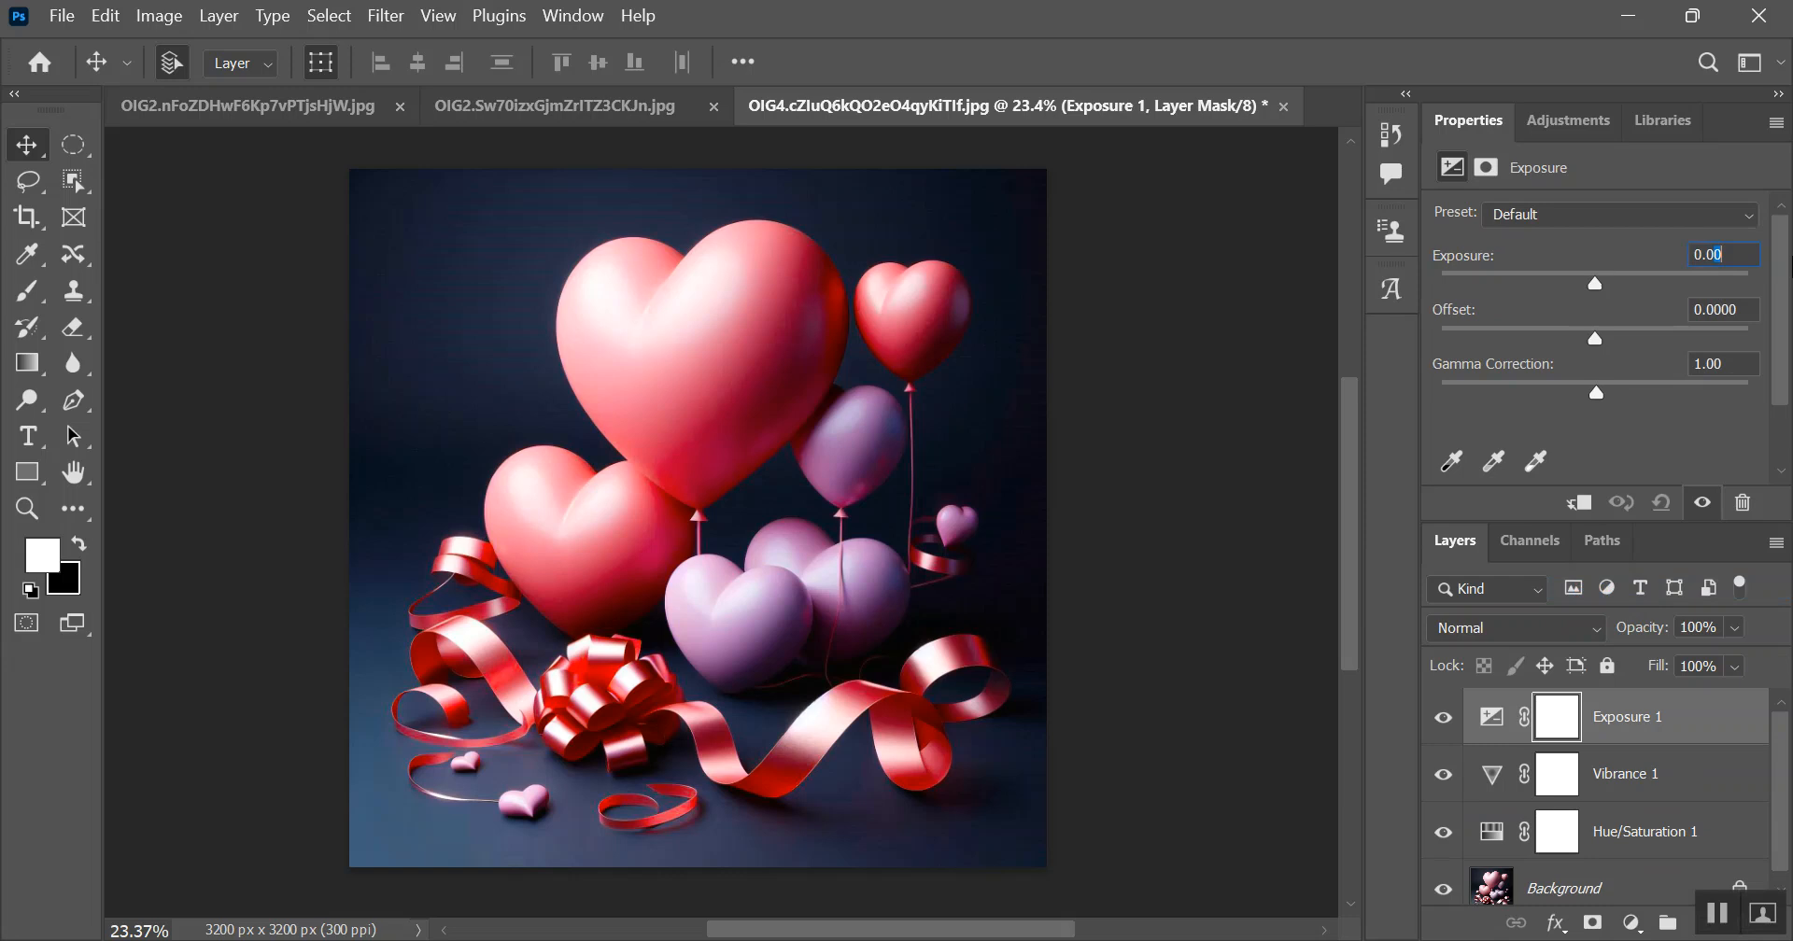
pyautogui.write('3')
pyautogui.moveTo(1596, 395); pyautogui.dragTo(1587, 397)
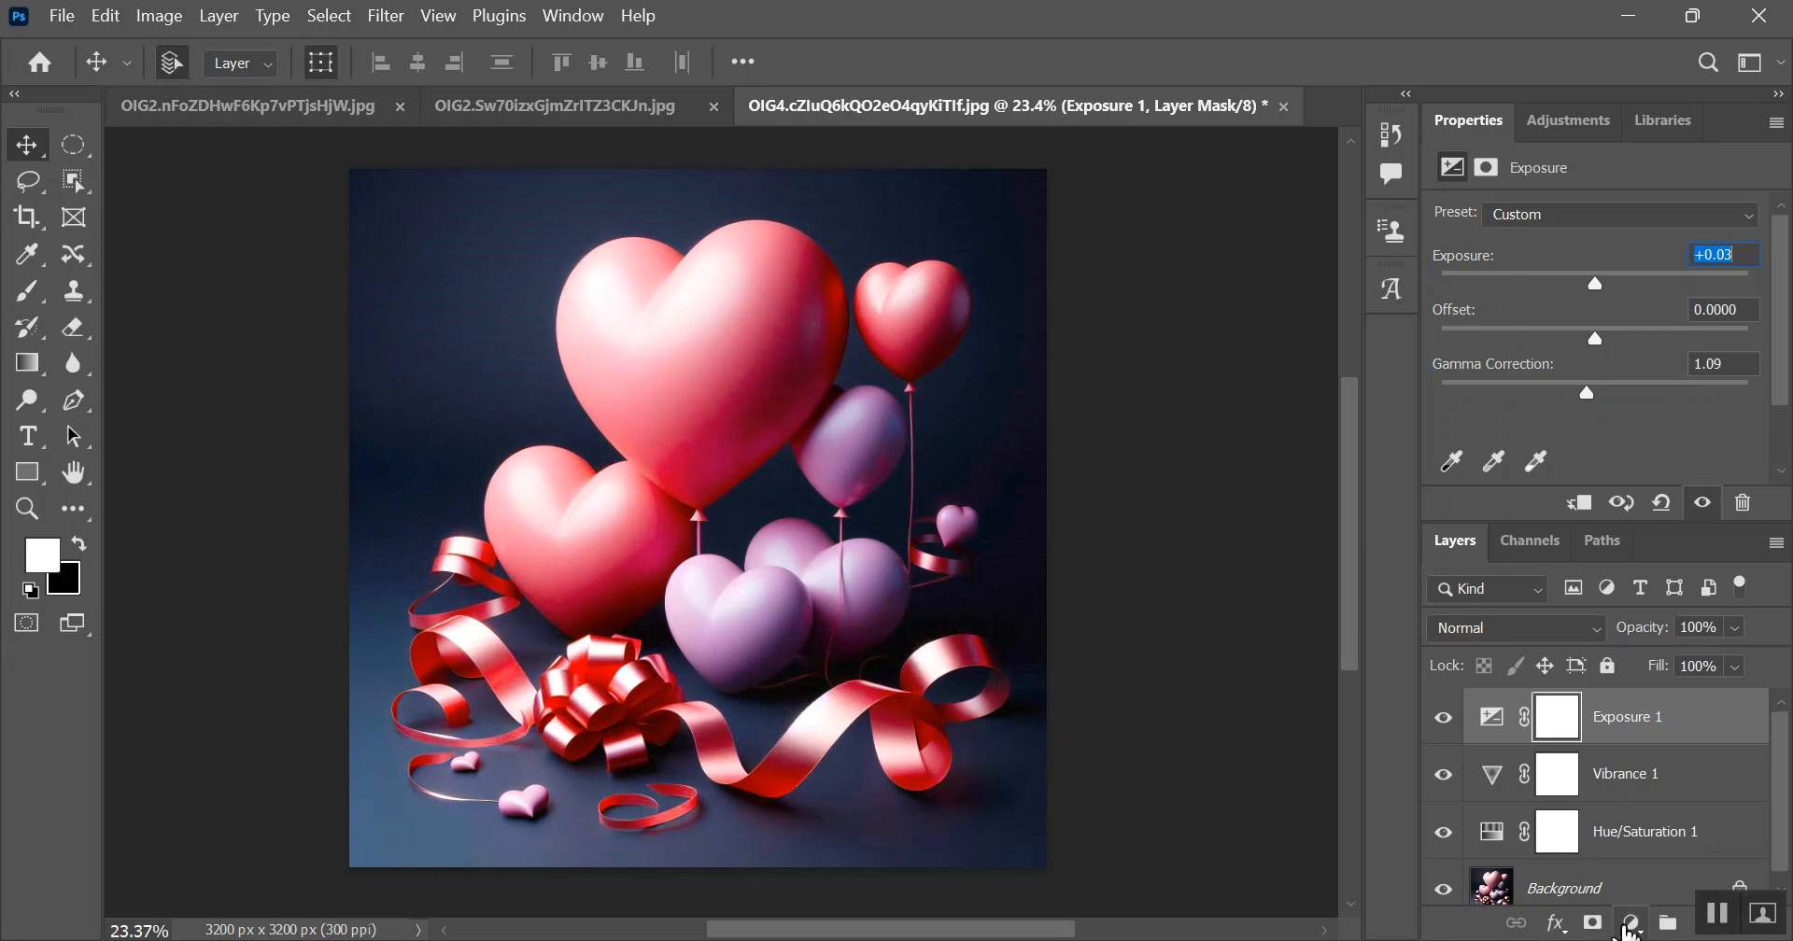
# Step: Add a Color Balance adjustment layer with midtones at Cyan/Red +8, Magenta/Green +8 and Yellow/Blue +5, then deselect it
pyautogui.click(1630, 926)
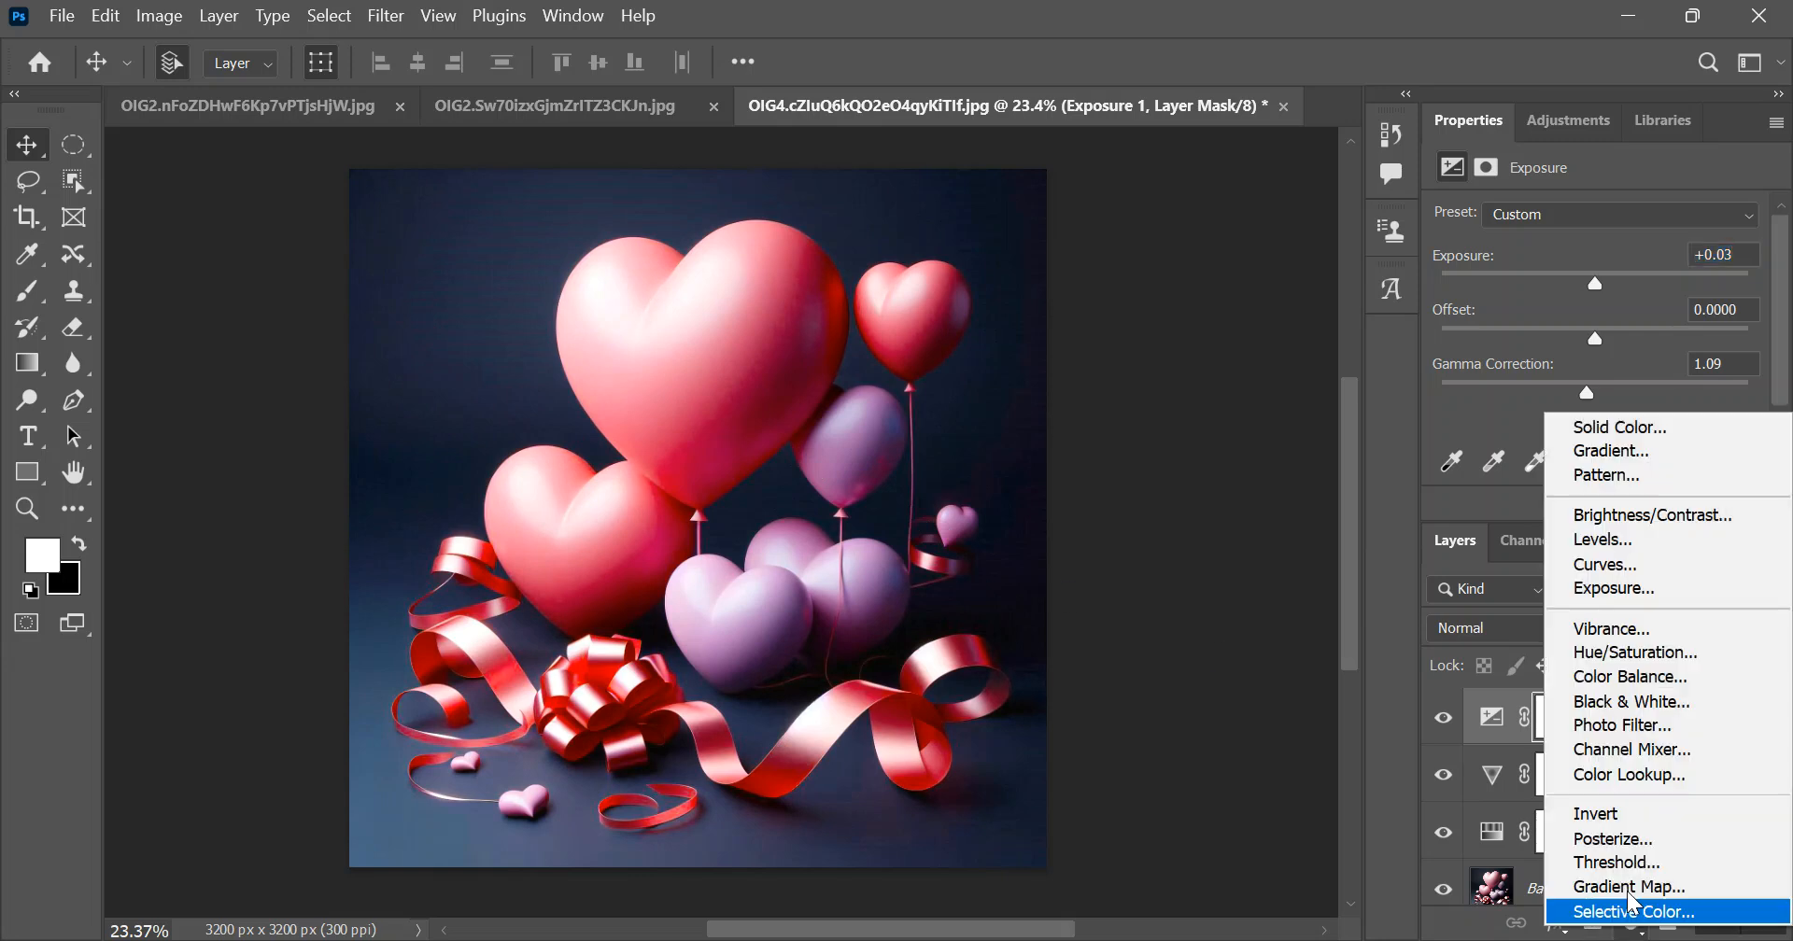
pyautogui.click(1612, 678)
pyautogui.moveTo(1560, 278); pyautogui.dragTo(1569, 278)
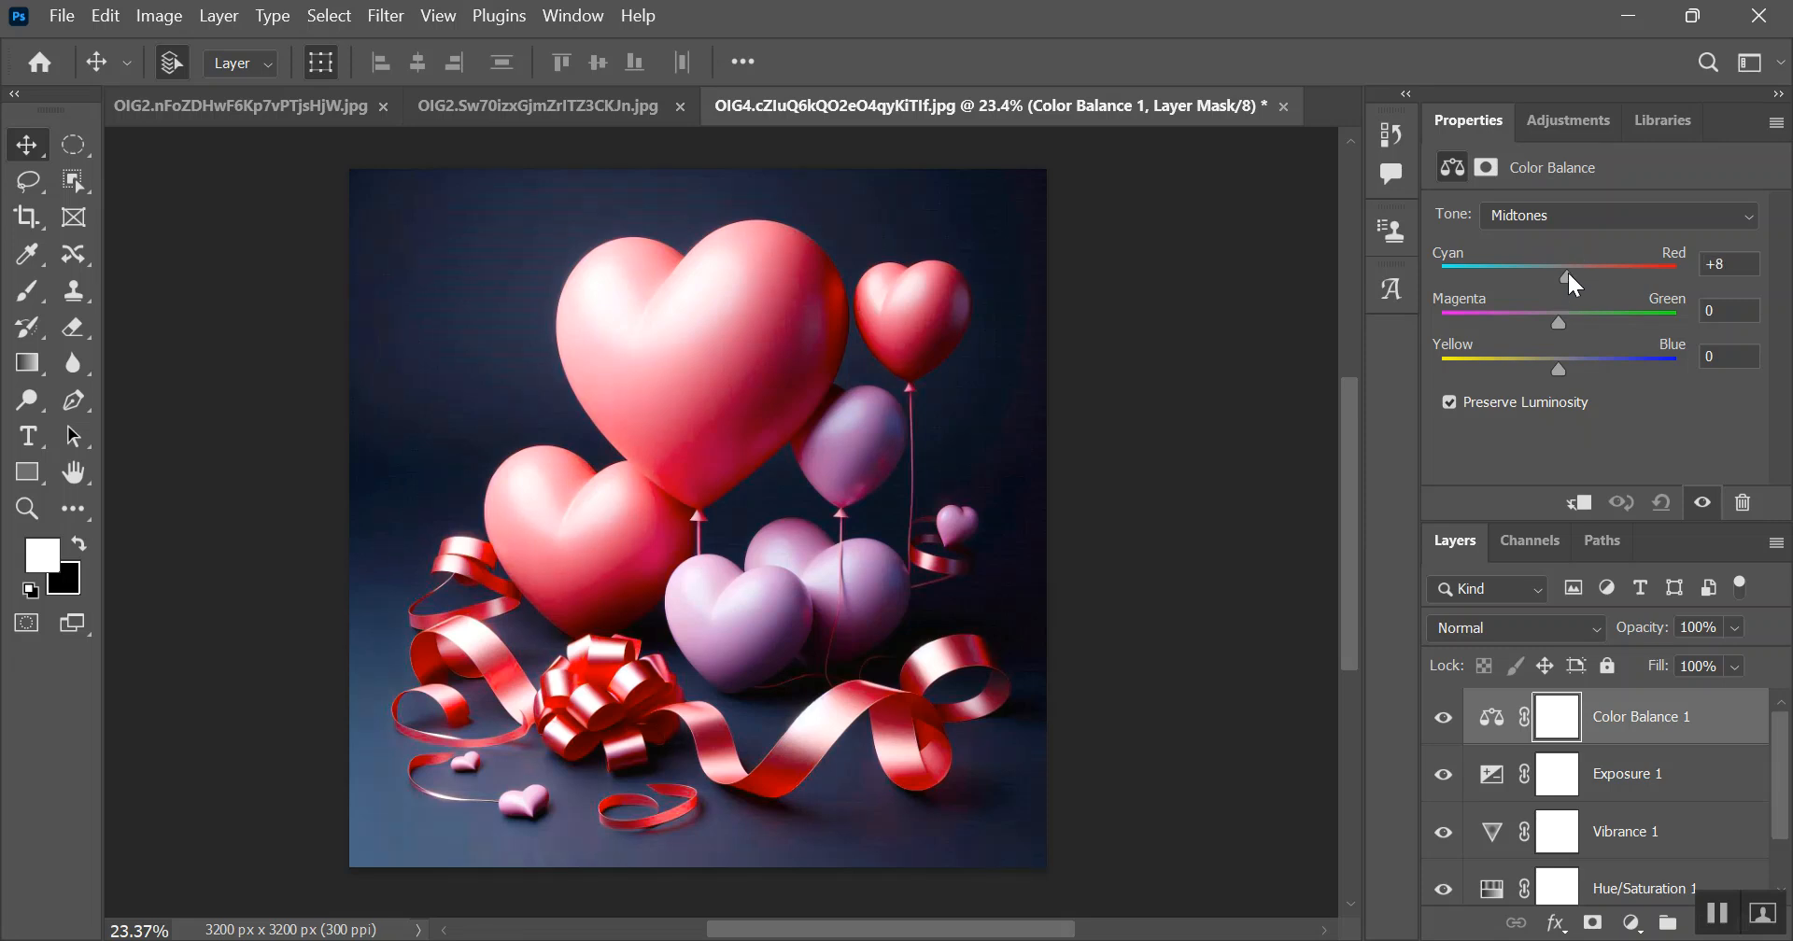
pyautogui.moveTo(1558, 323); pyautogui.dragTo(1575, 337)
pyautogui.moveTo(1570, 383); pyautogui.dragTo(1573, 384)
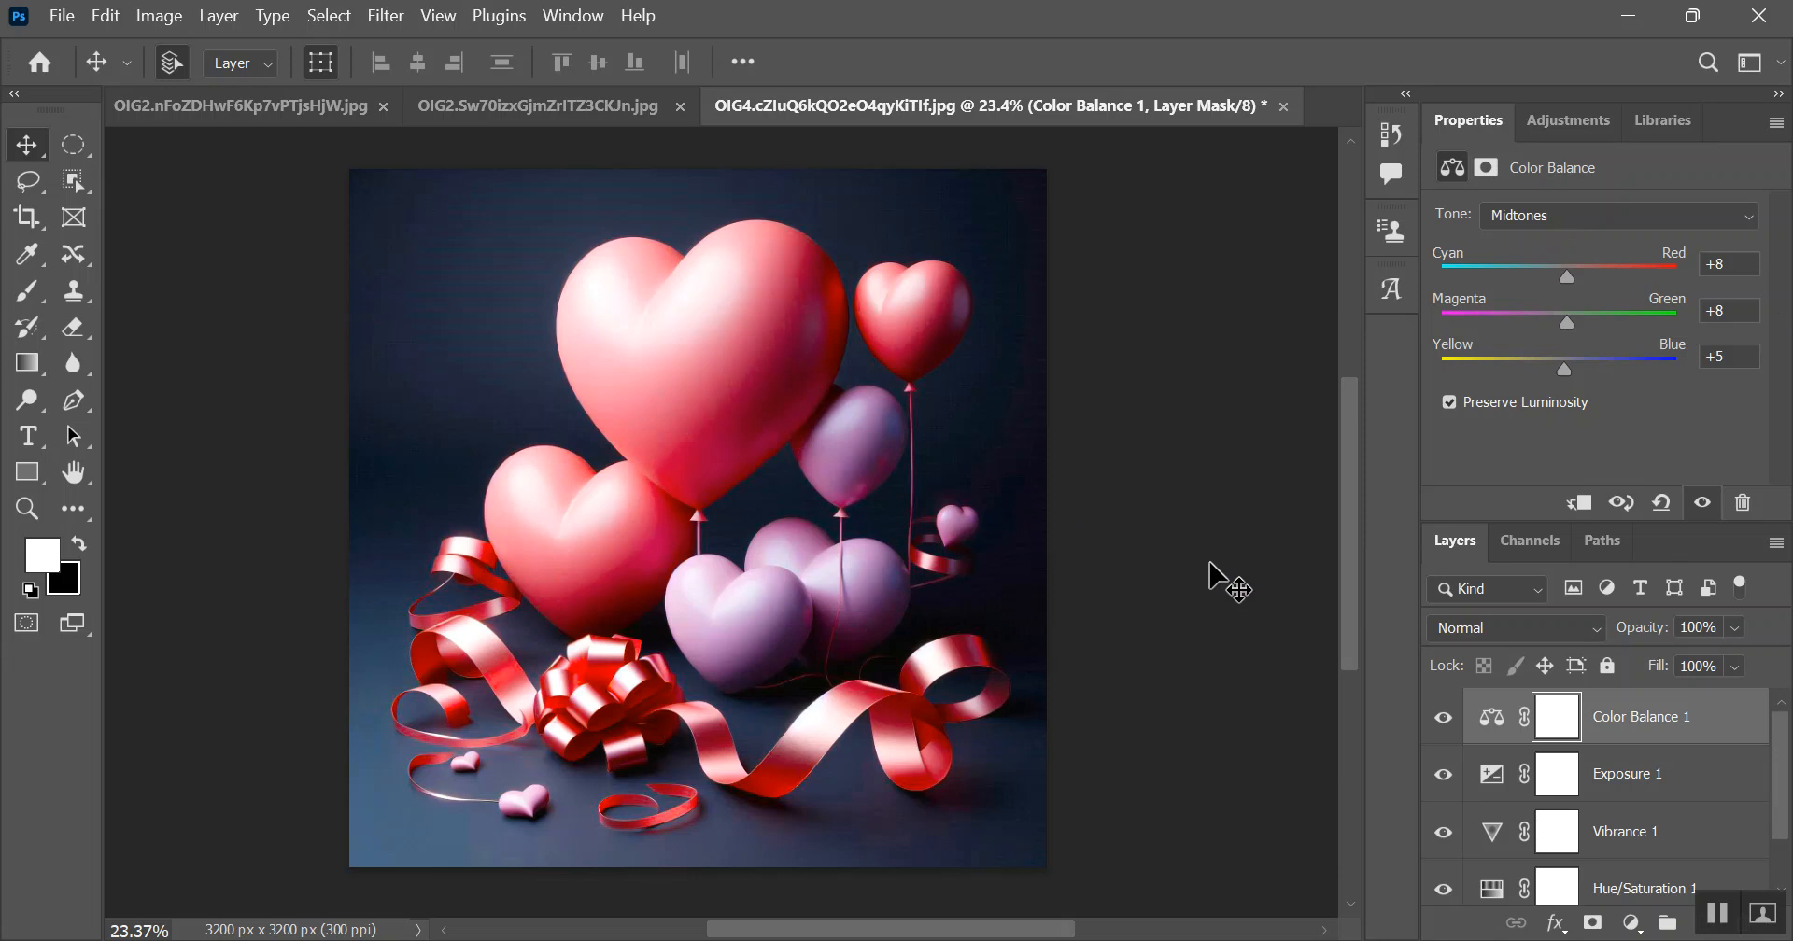
pyautogui.click(742, 397)
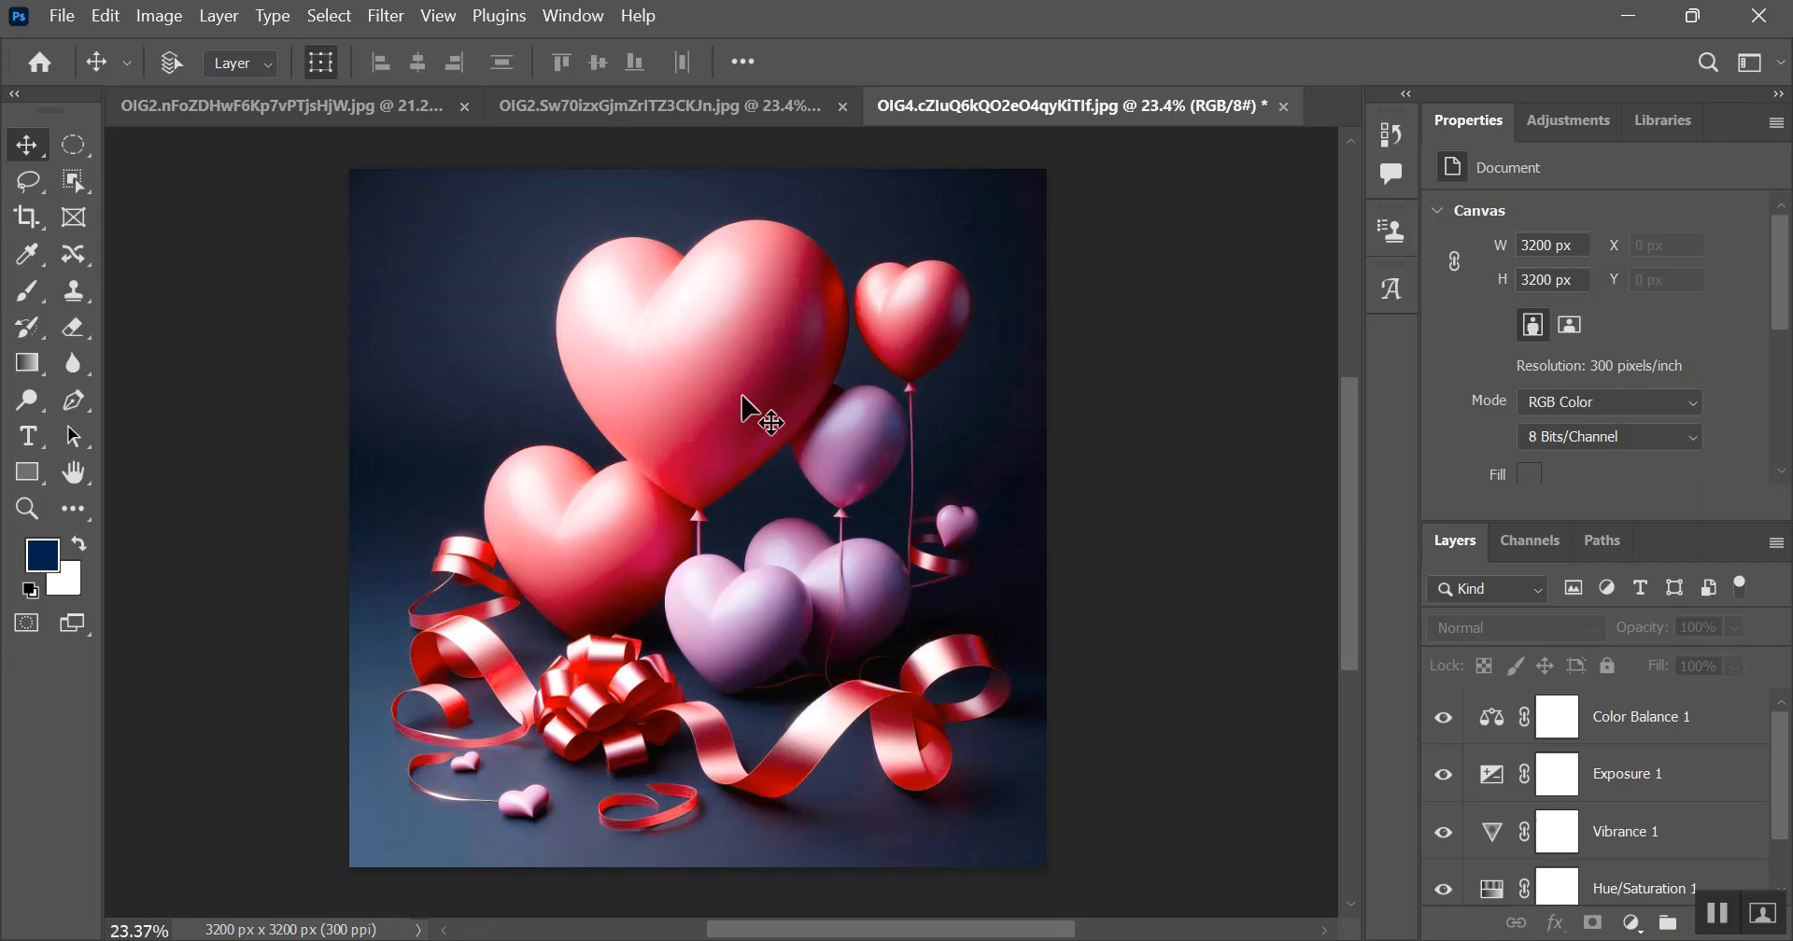
# Step: Export the heart balloon image for web as a maximum-quality JPEG named BirthdayBalloon3 in the Brithday Balloon folder
pyautogui.hotkey('ctrl', 'alt', 'shift', 's')
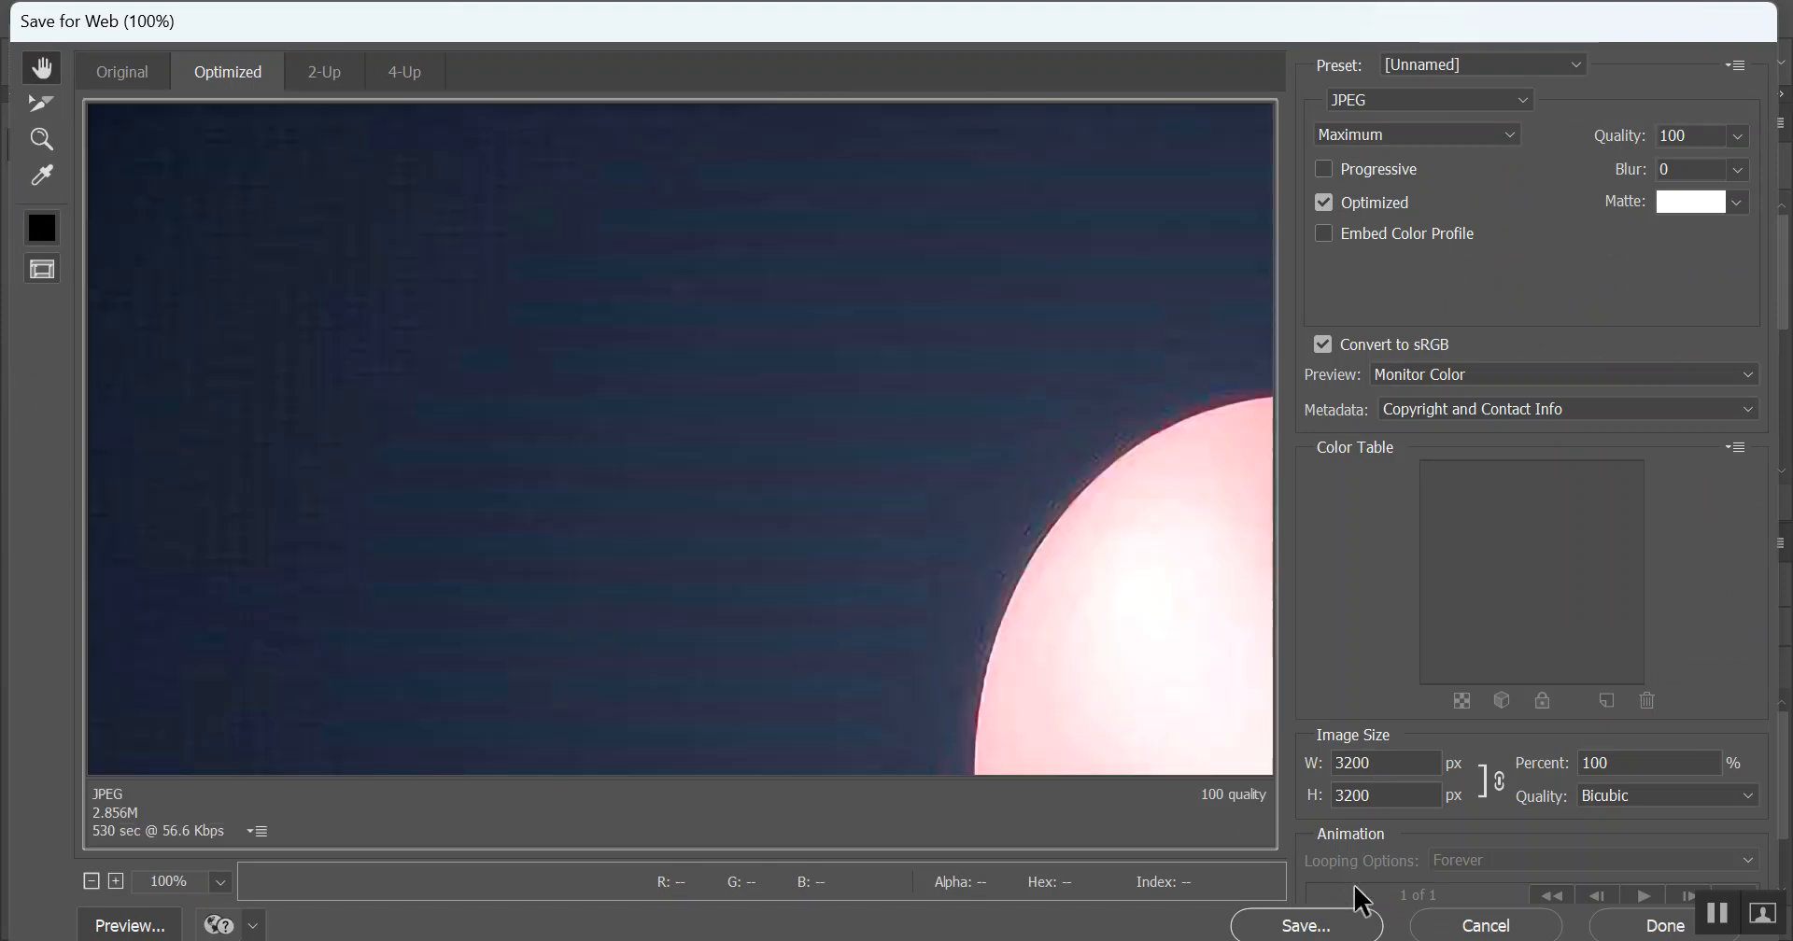
pyautogui.click(1353, 921)
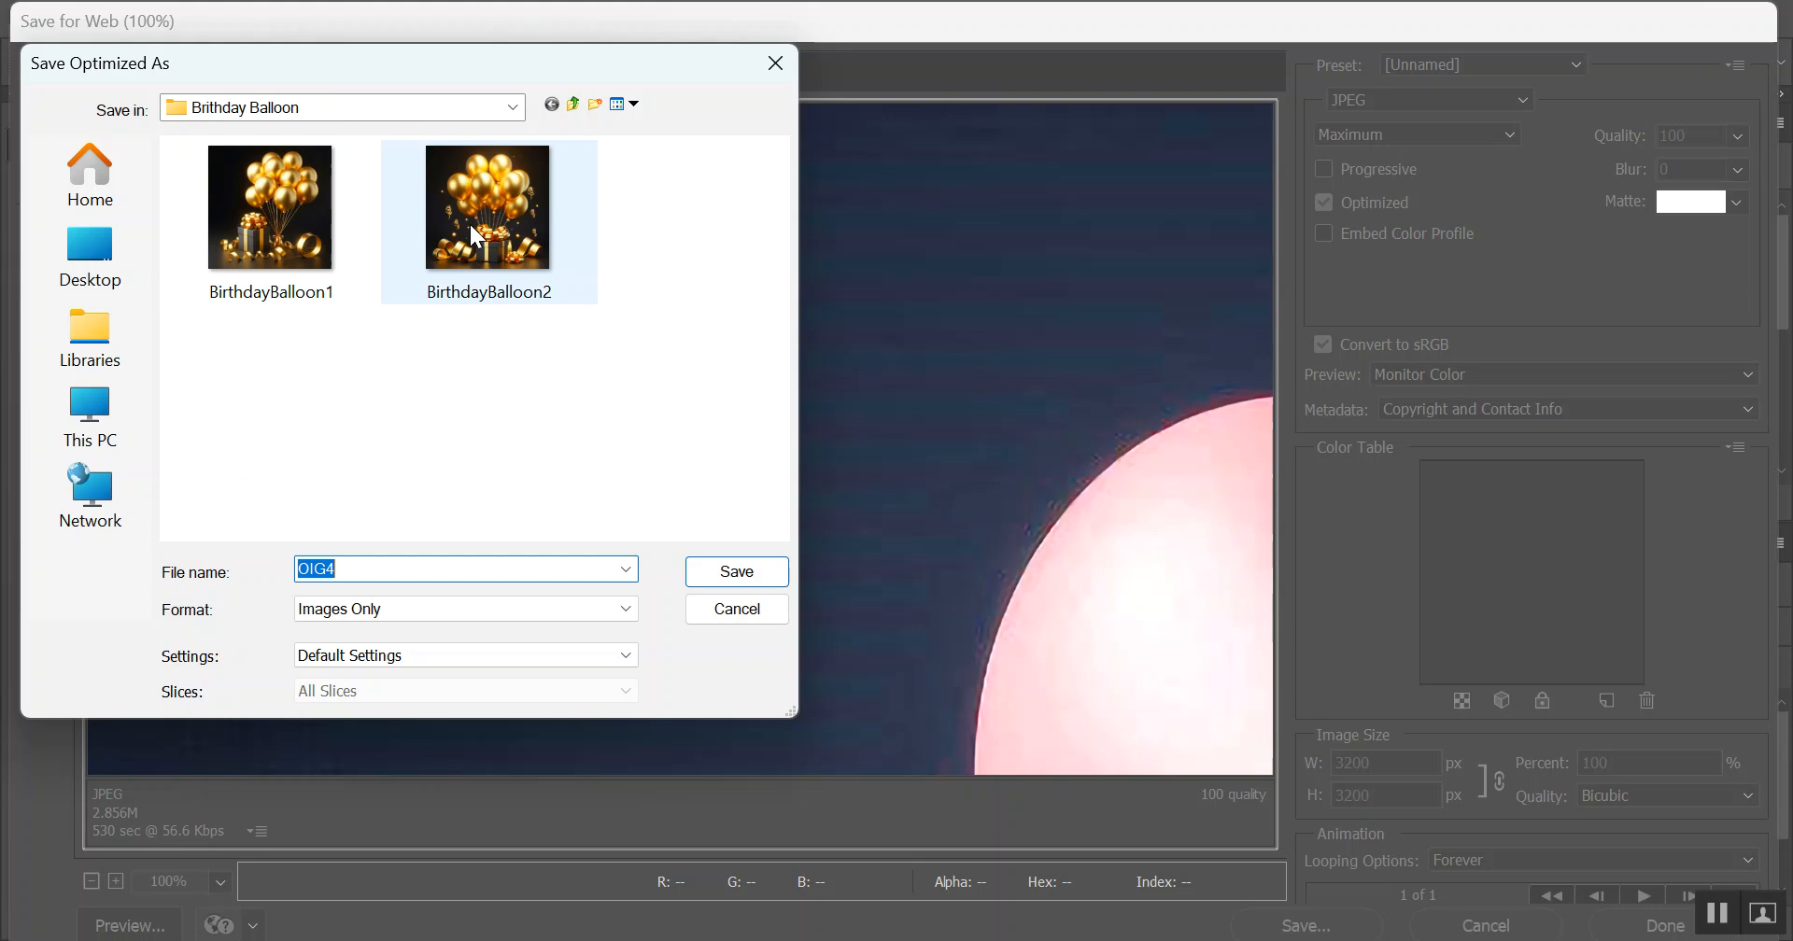
pyautogui.click(516, 243)
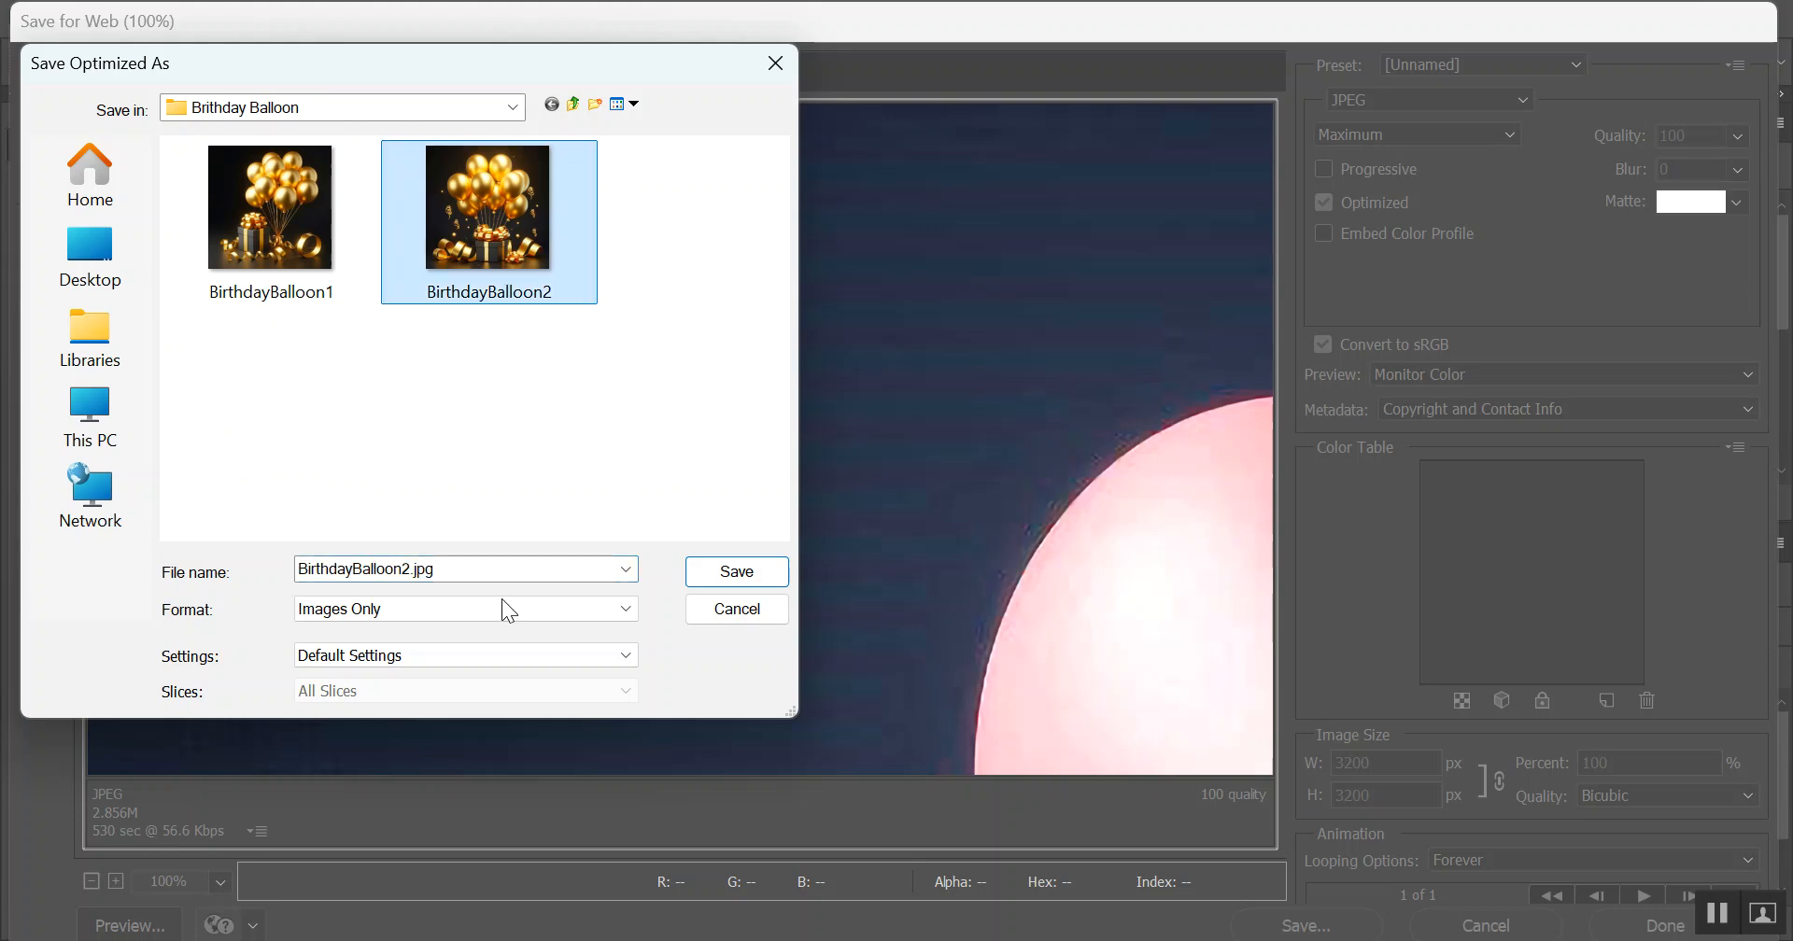
pyautogui.click(421, 577)
pyautogui.moveTo(403, 570); pyautogui.dragTo(521, 567)
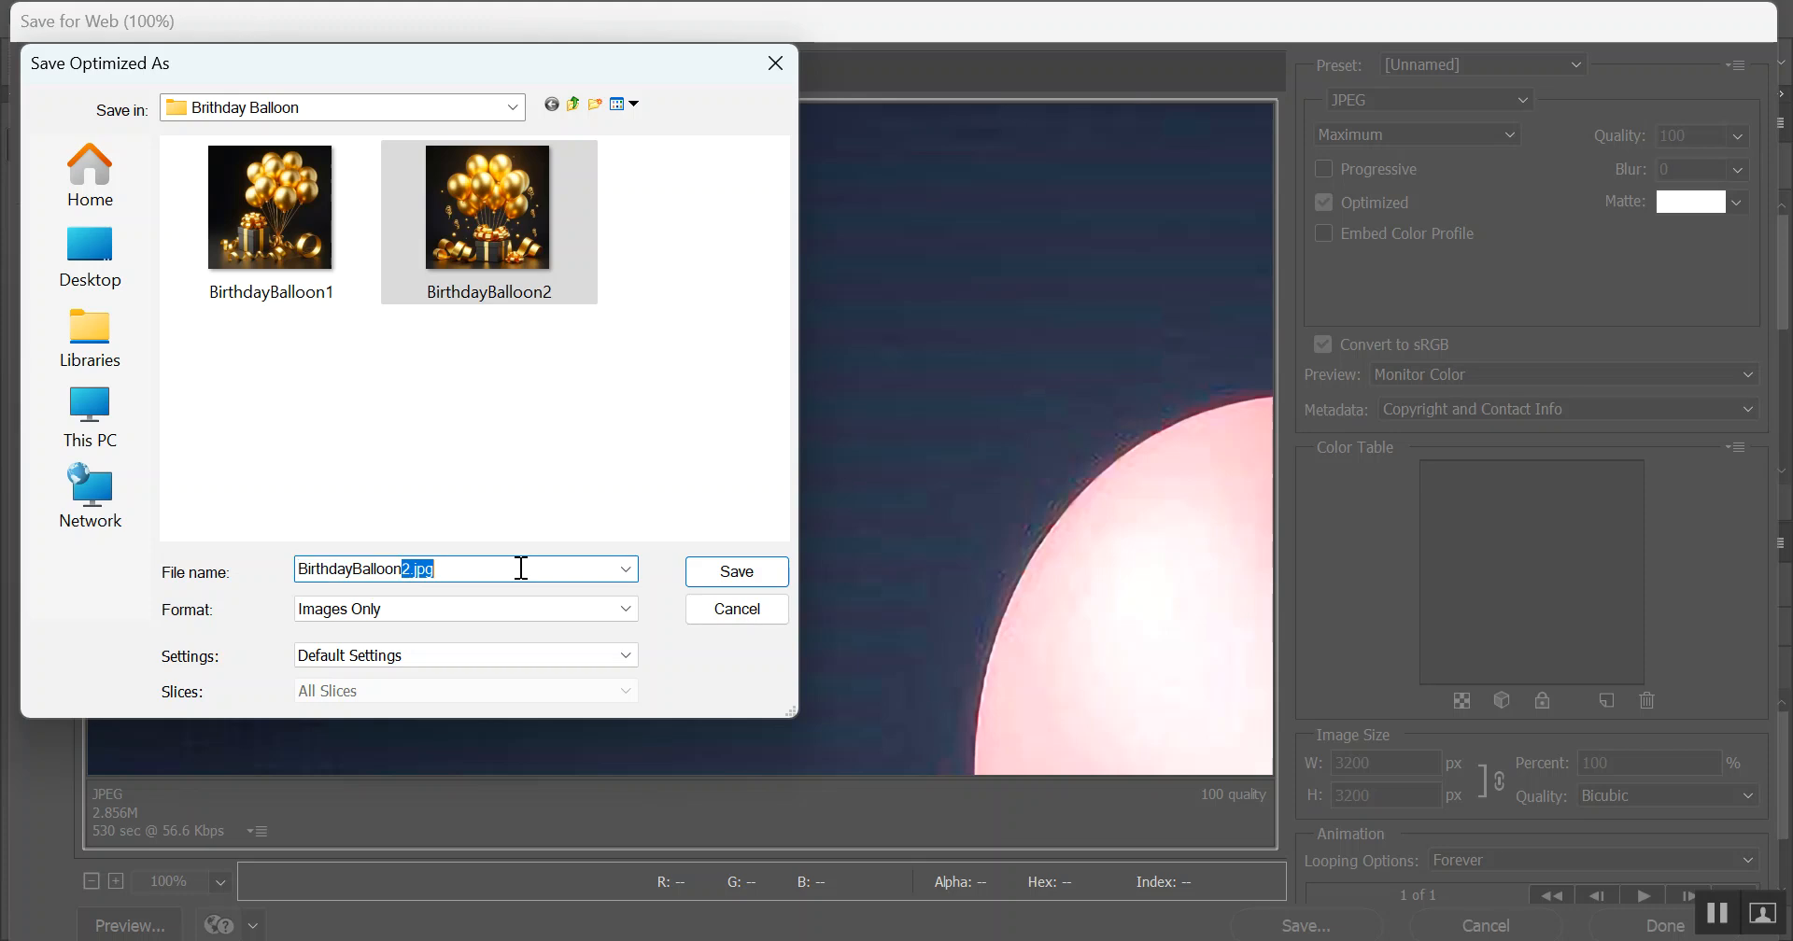
pyautogui.press('BackSpace')
pyautogui.write('3')
pyautogui.click(747, 571)
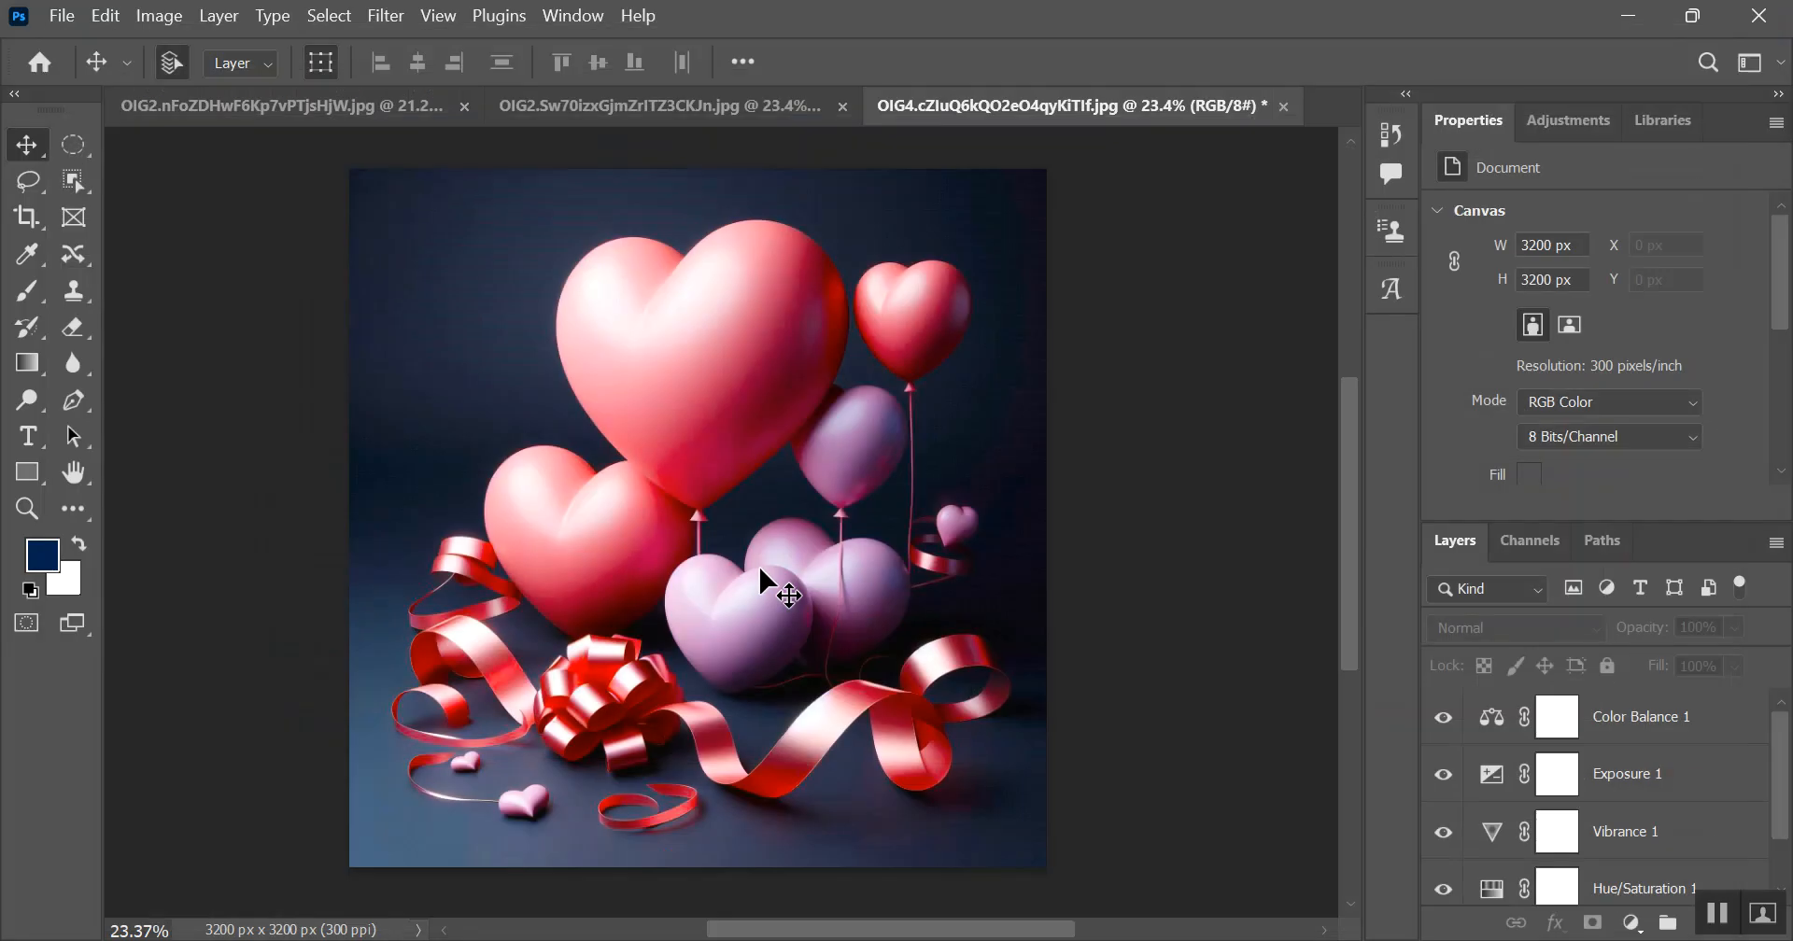
# Step: Switch to File Explorer, preview the original OIG4.cZIuQ6kQO2eO4qyKiTIf.jpg from the Birthday folder, and narrow the preview and move it aside
pyautogui.hotkey('alt', 'Tab')
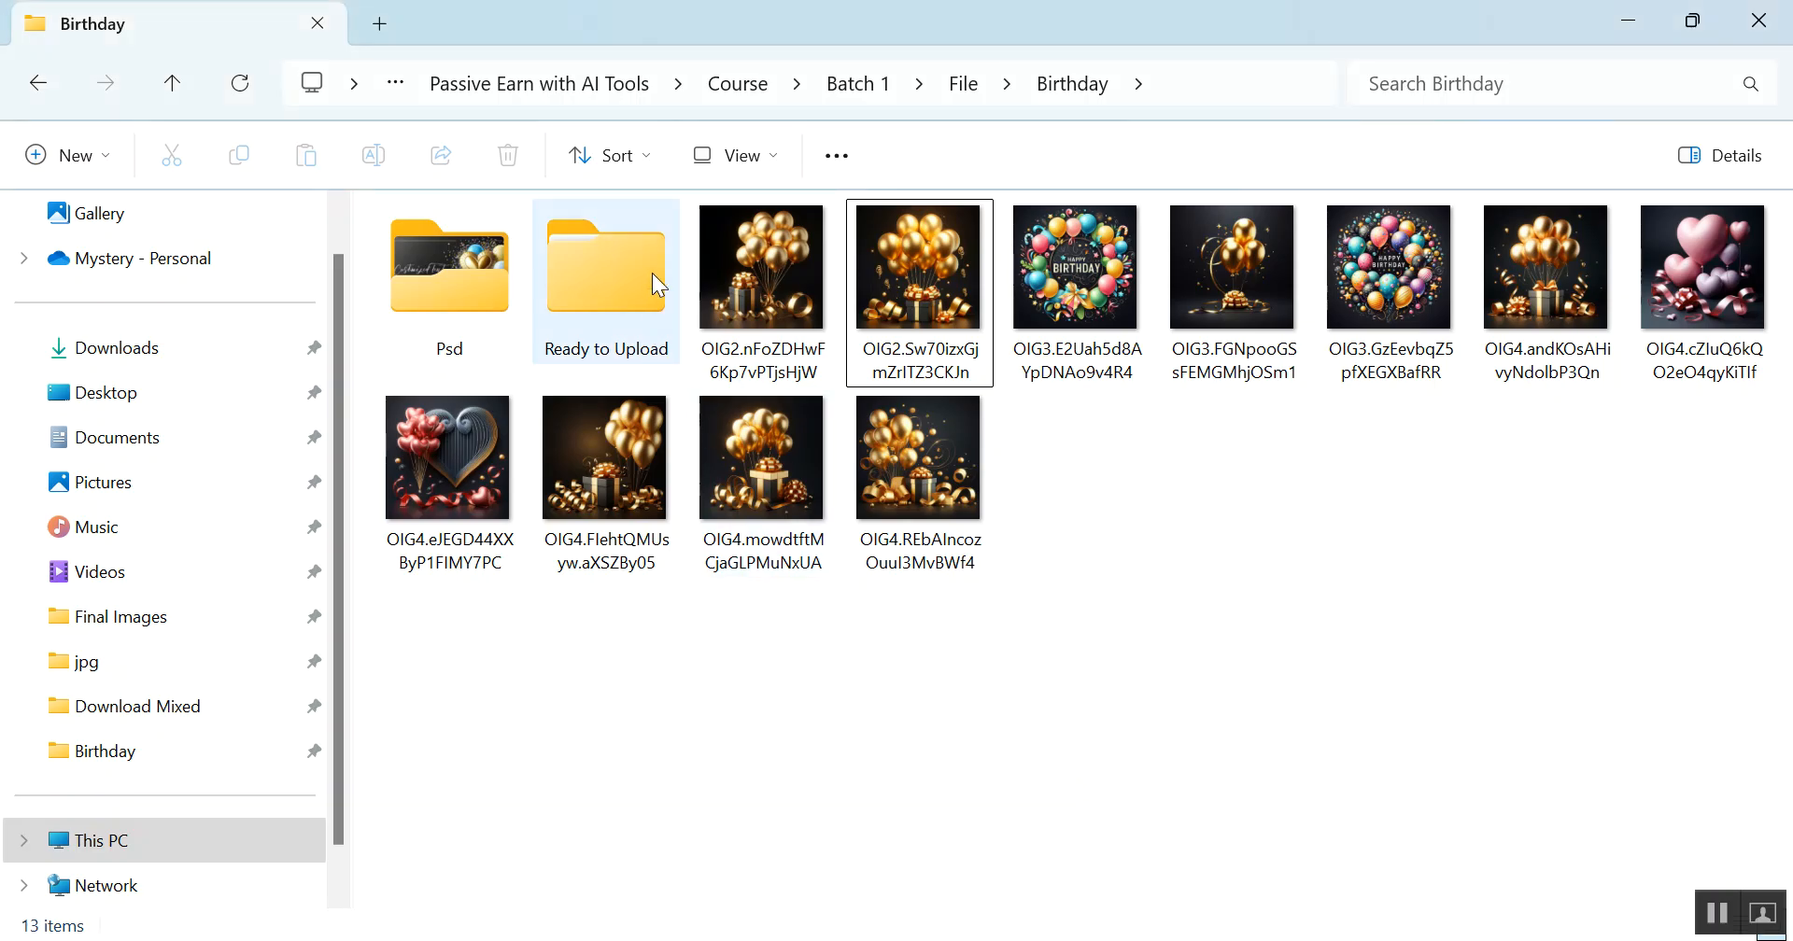
pyautogui.click(1737, 269)
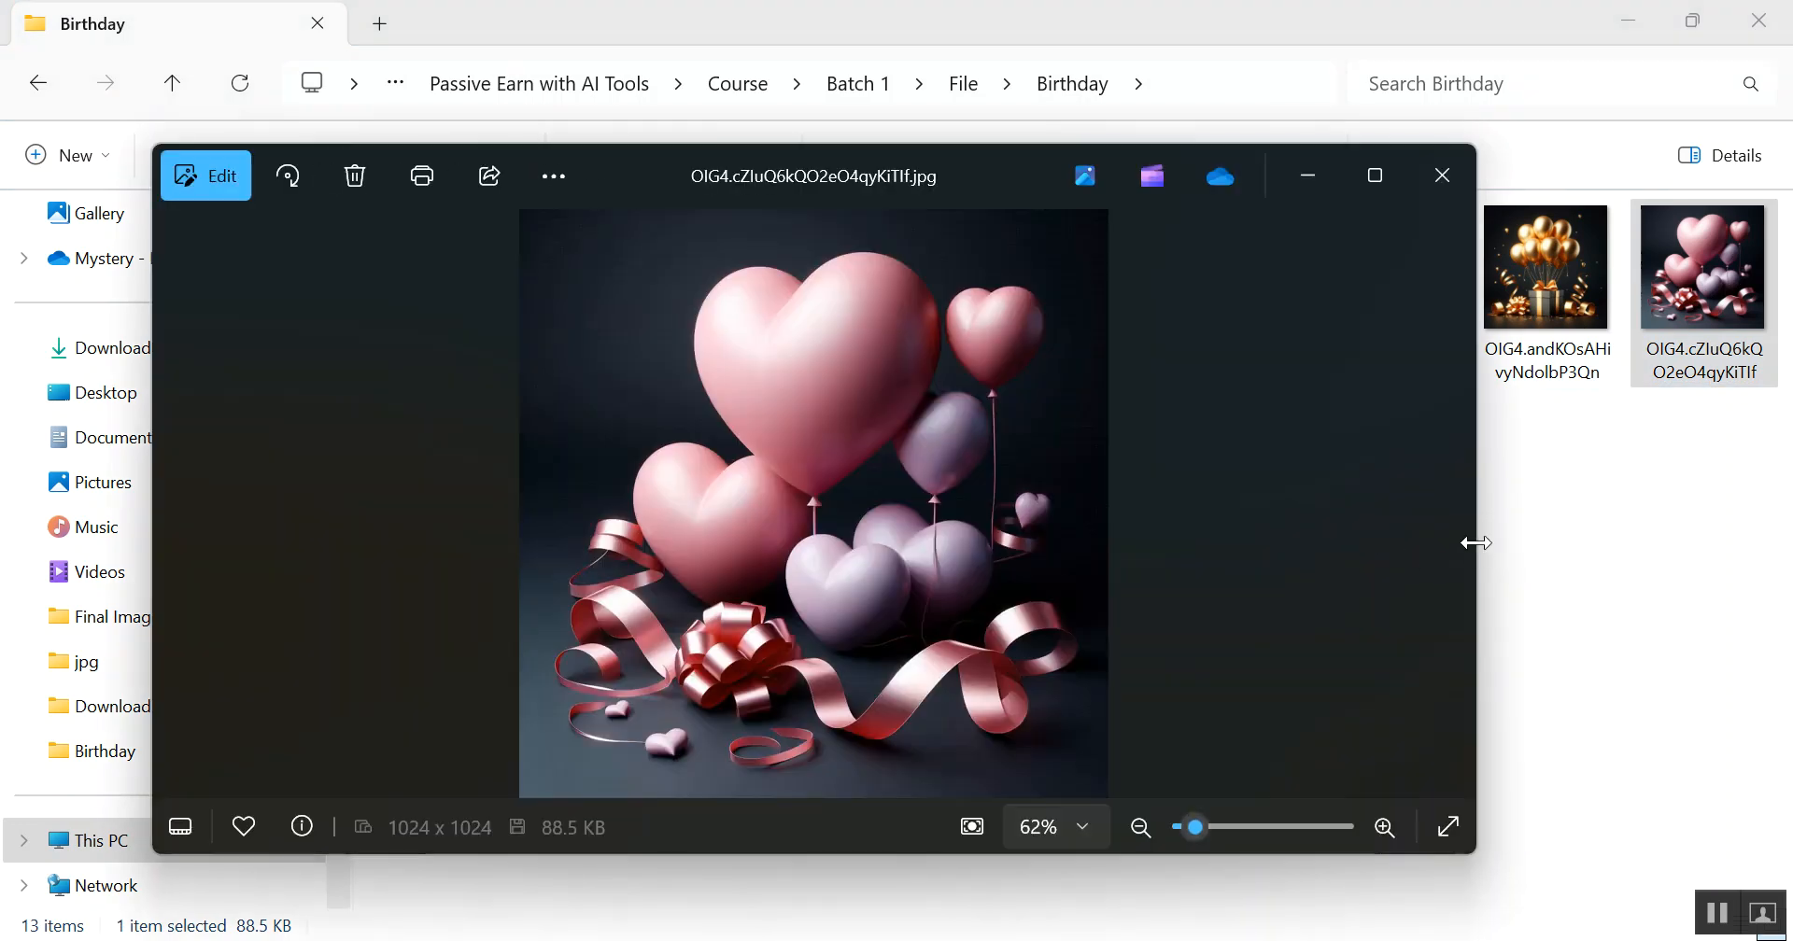
pyautogui.moveTo(1475, 542); pyautogui.dragTo(853, 541)
pyautogui.moveTo(485, 852); pyautogui.dragTo(483, 939)
pyautogui.moveTo(510, 30); pyautogui.dragTo(1147, 71)
# Step: Open BirthdayBalloon3 from the Brithday Balloon folder inside Ready to Upload and enlarge its preview to nearly full height
pyautogui.doubleClick(570, 271)
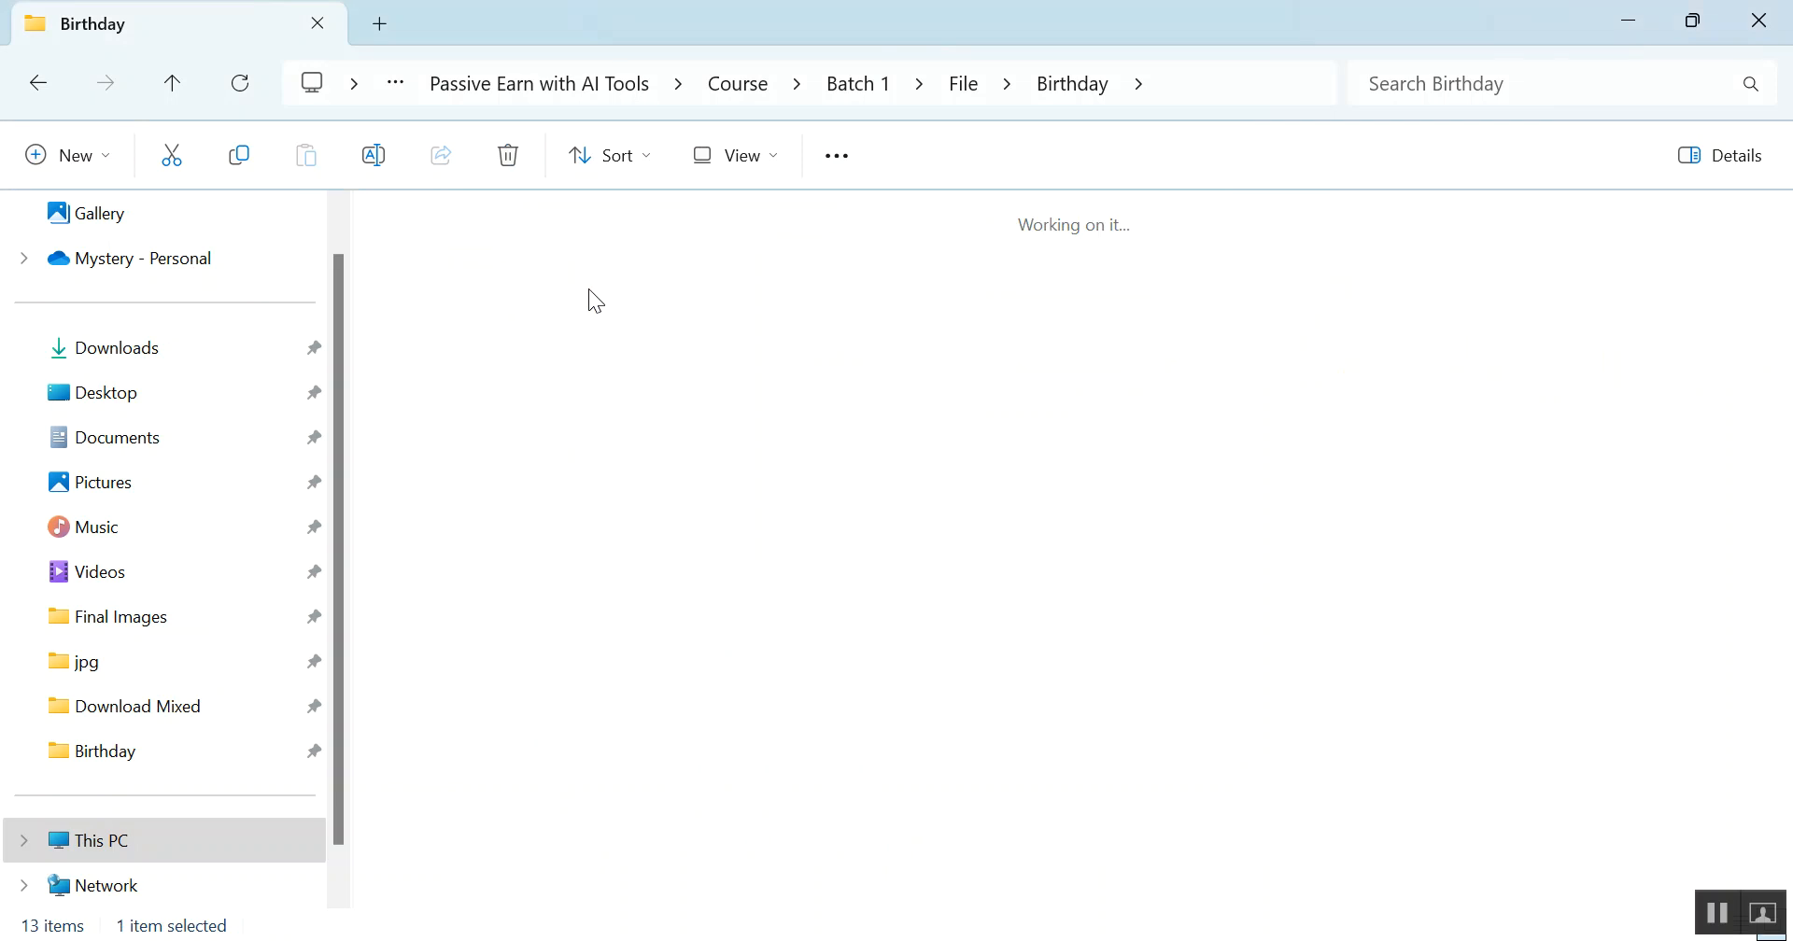
pyautogui.doubleClick(443, 281)
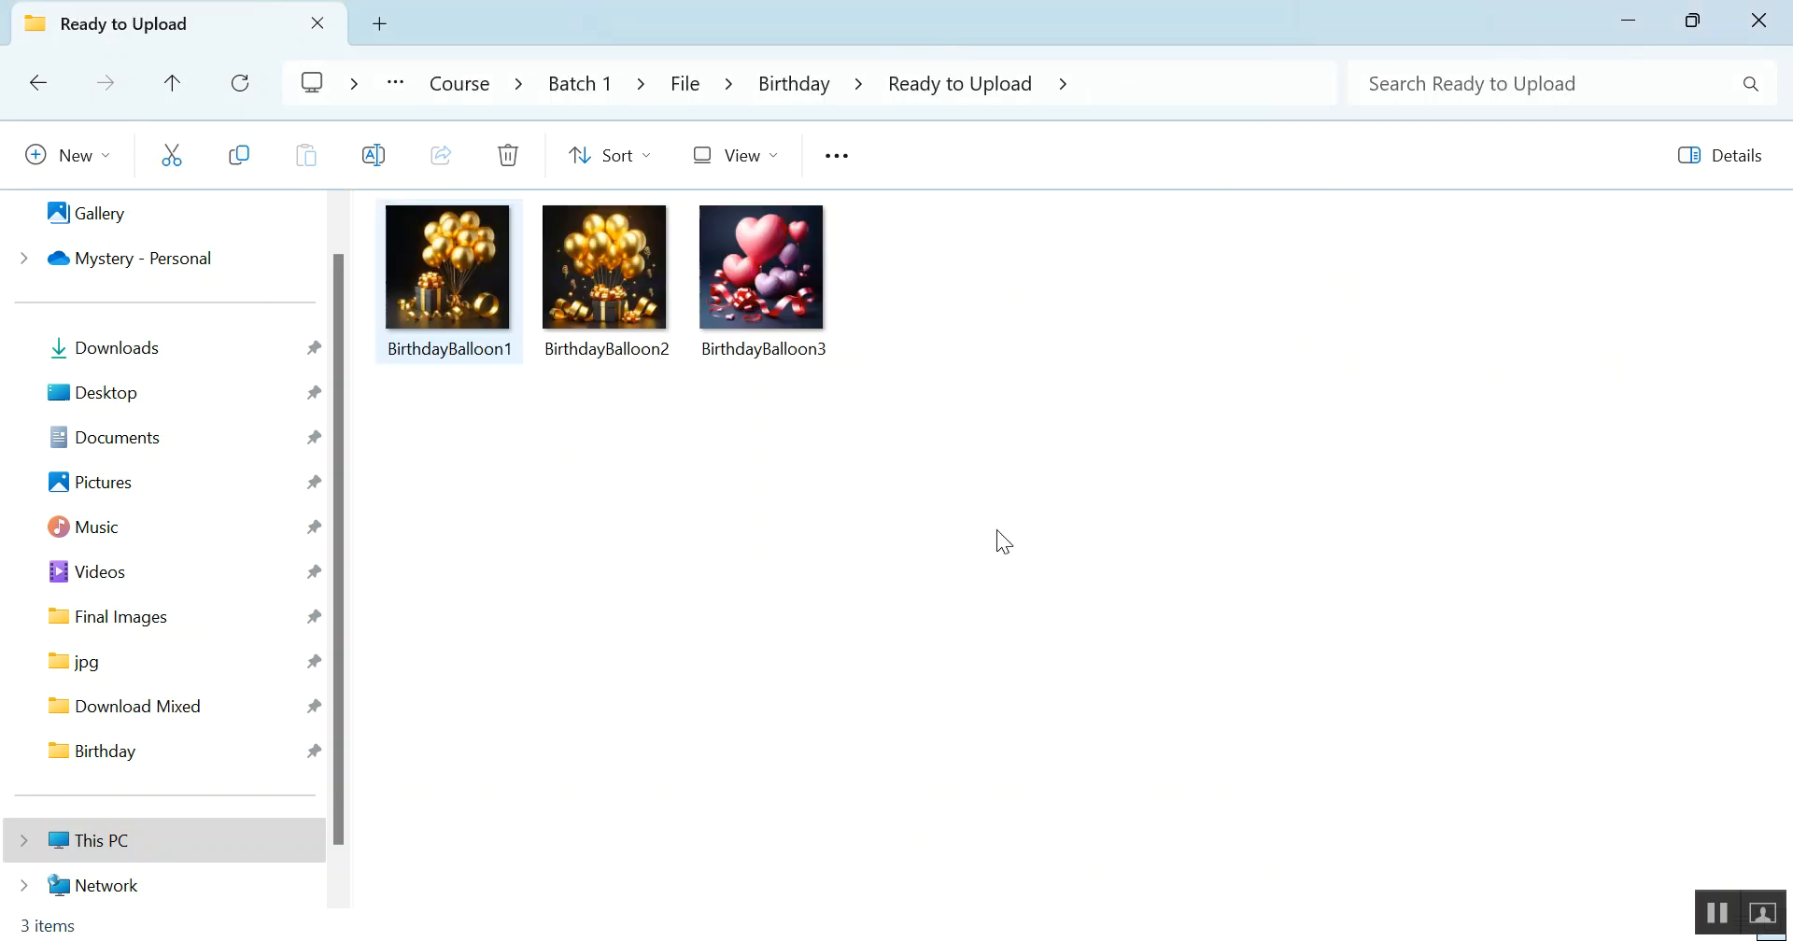
pyautogui.click(770, 288)
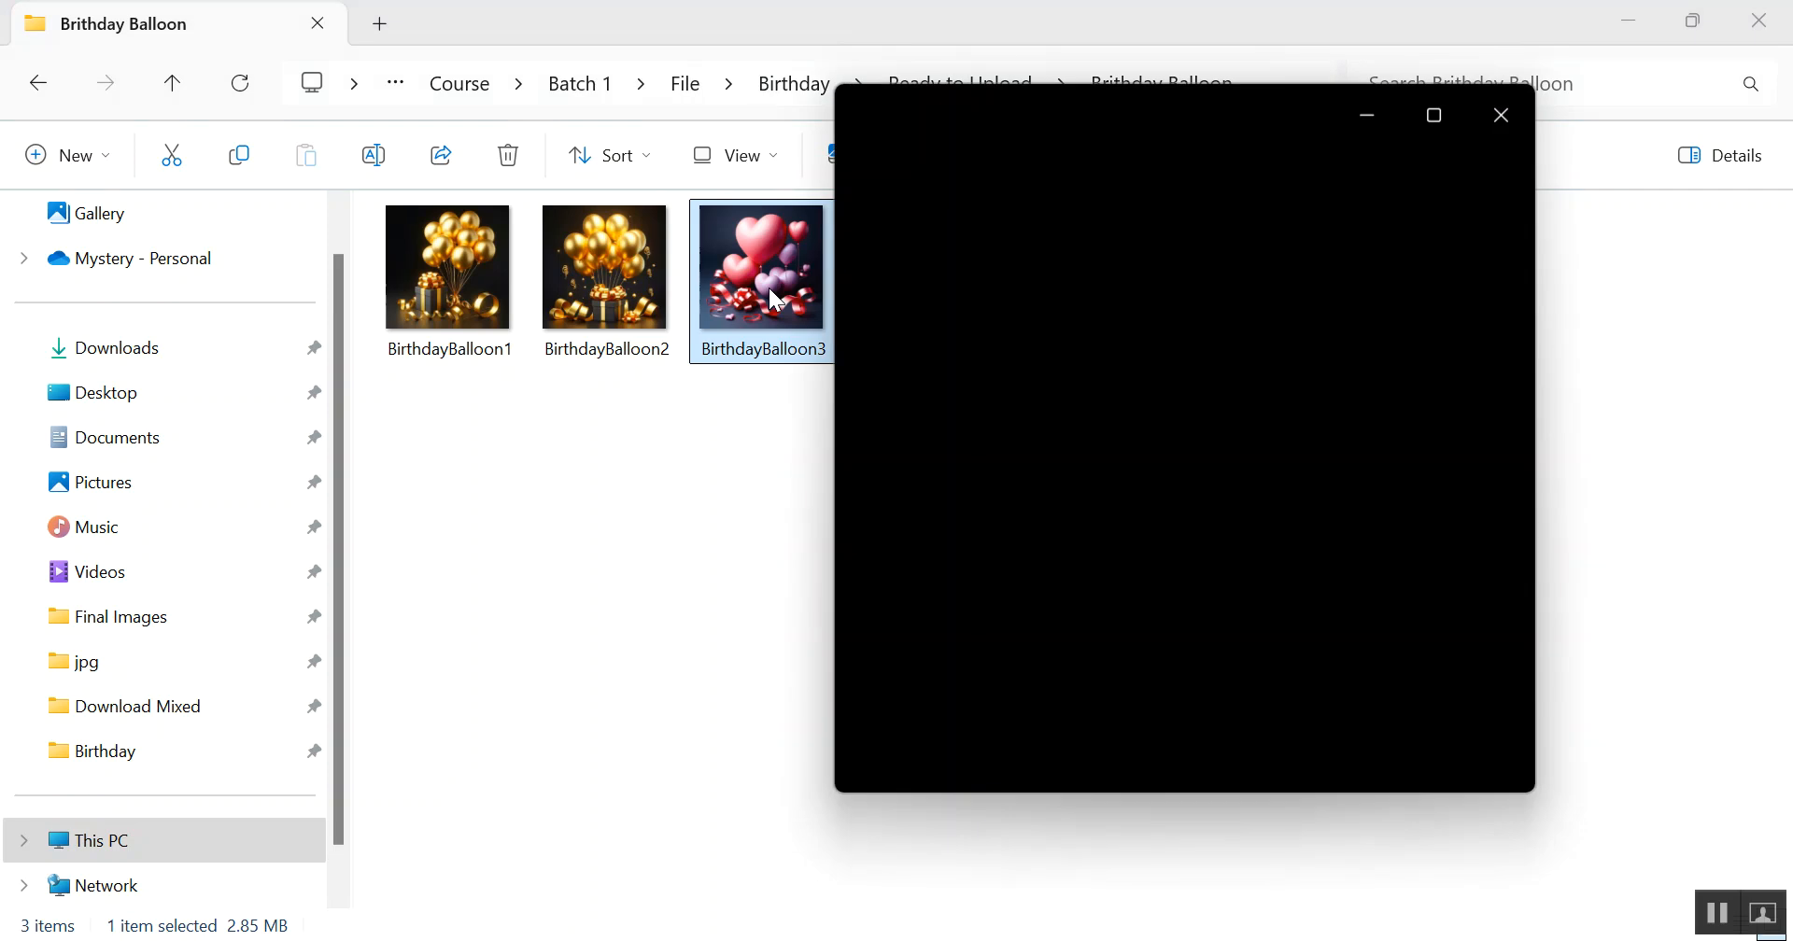
pyautogui.moveTo(1160, 105); pyautogui.dragTo(449, 59)
pyautogui.moveTo(478, 743); pyautogui.dragTo(480, 930)
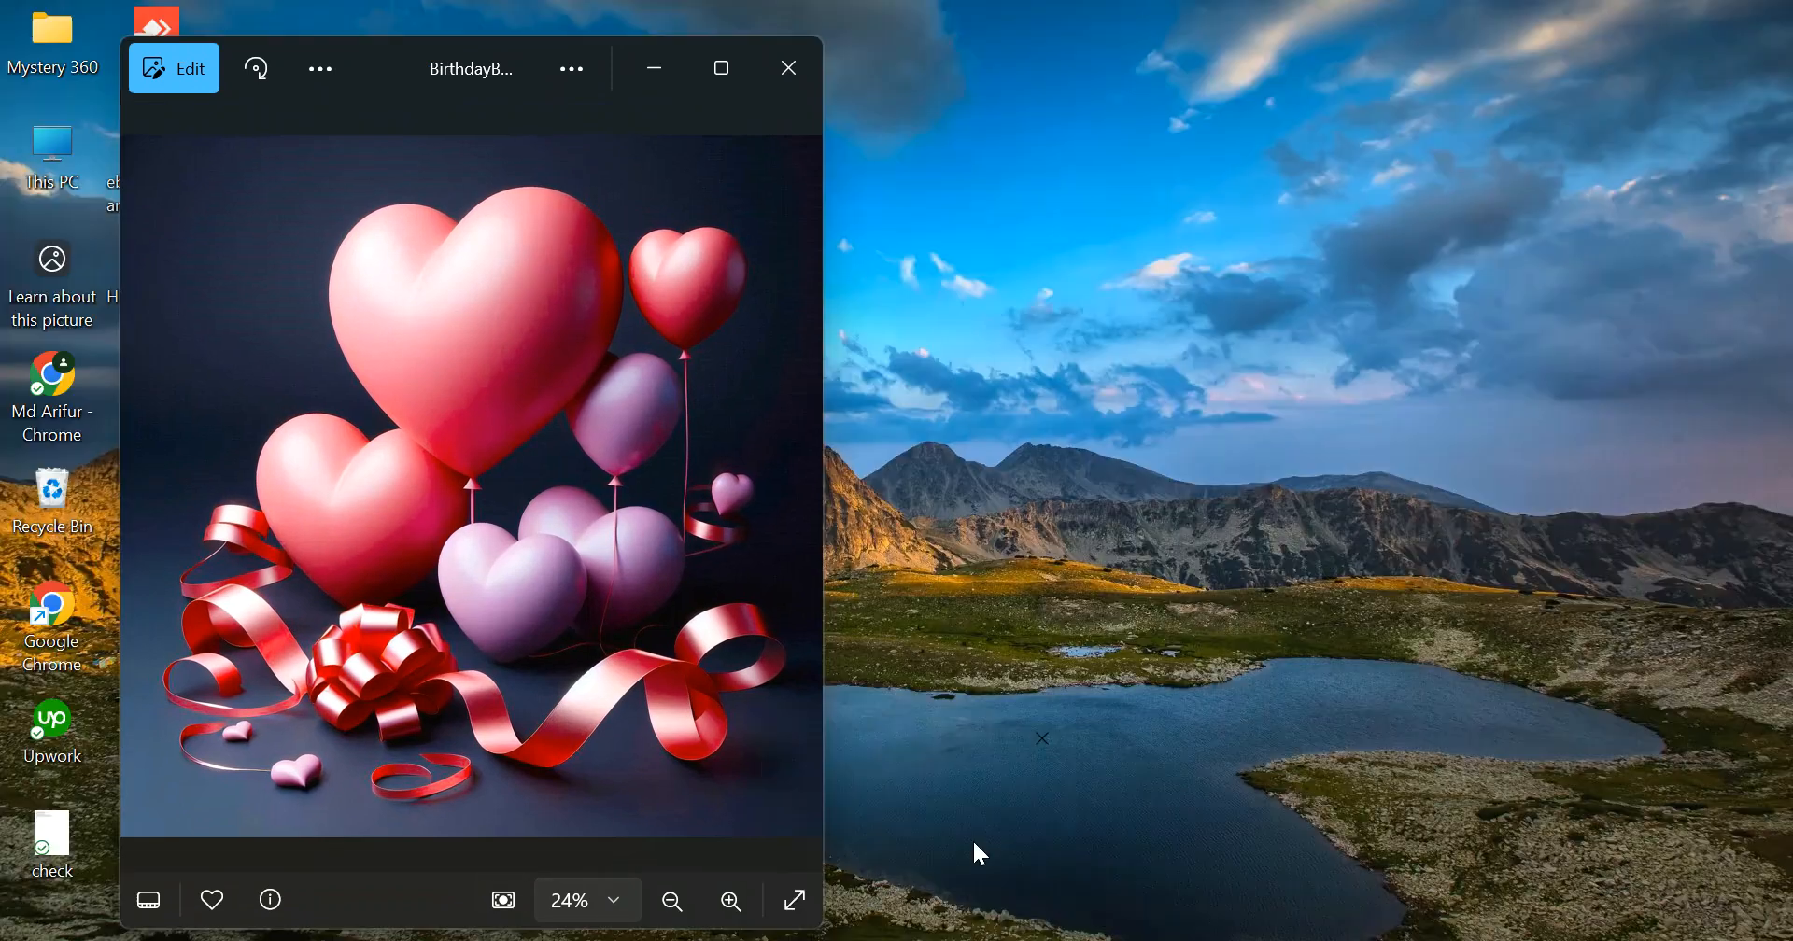
# Step: Bring back the original heart balloon preview, match its size, and compare its colors side by side with BirthdayBalloon3
pyautogui.click(973, 842)
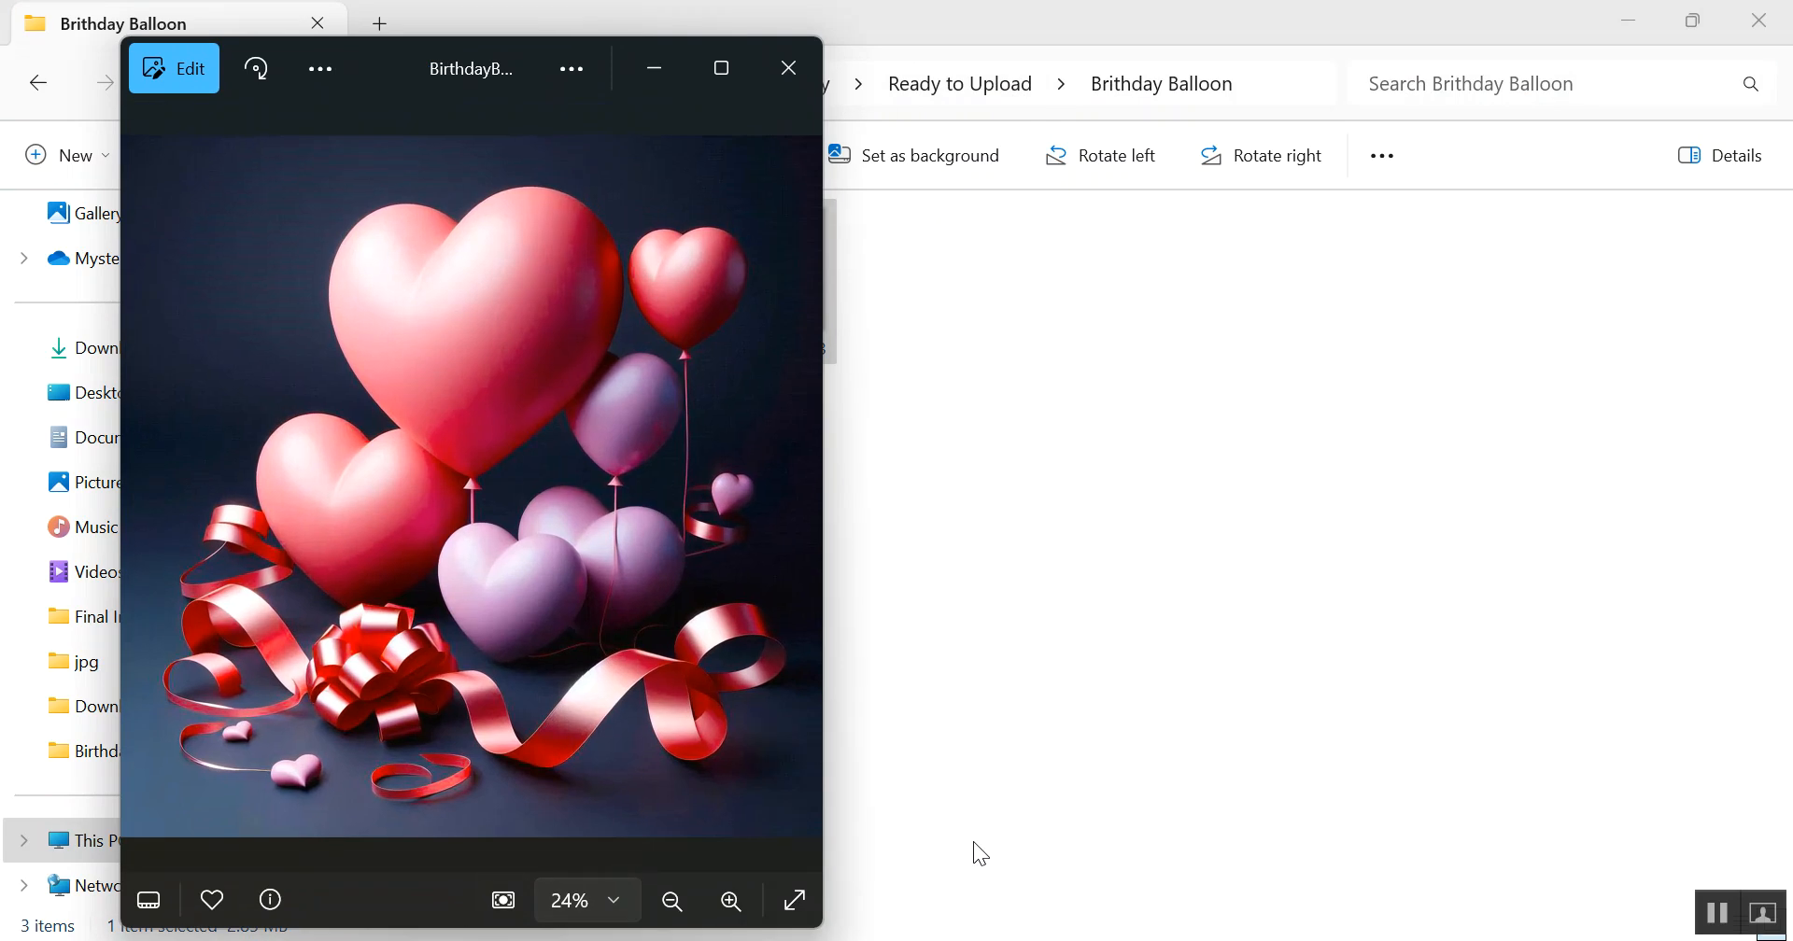
pyautogui.click(904, 765)
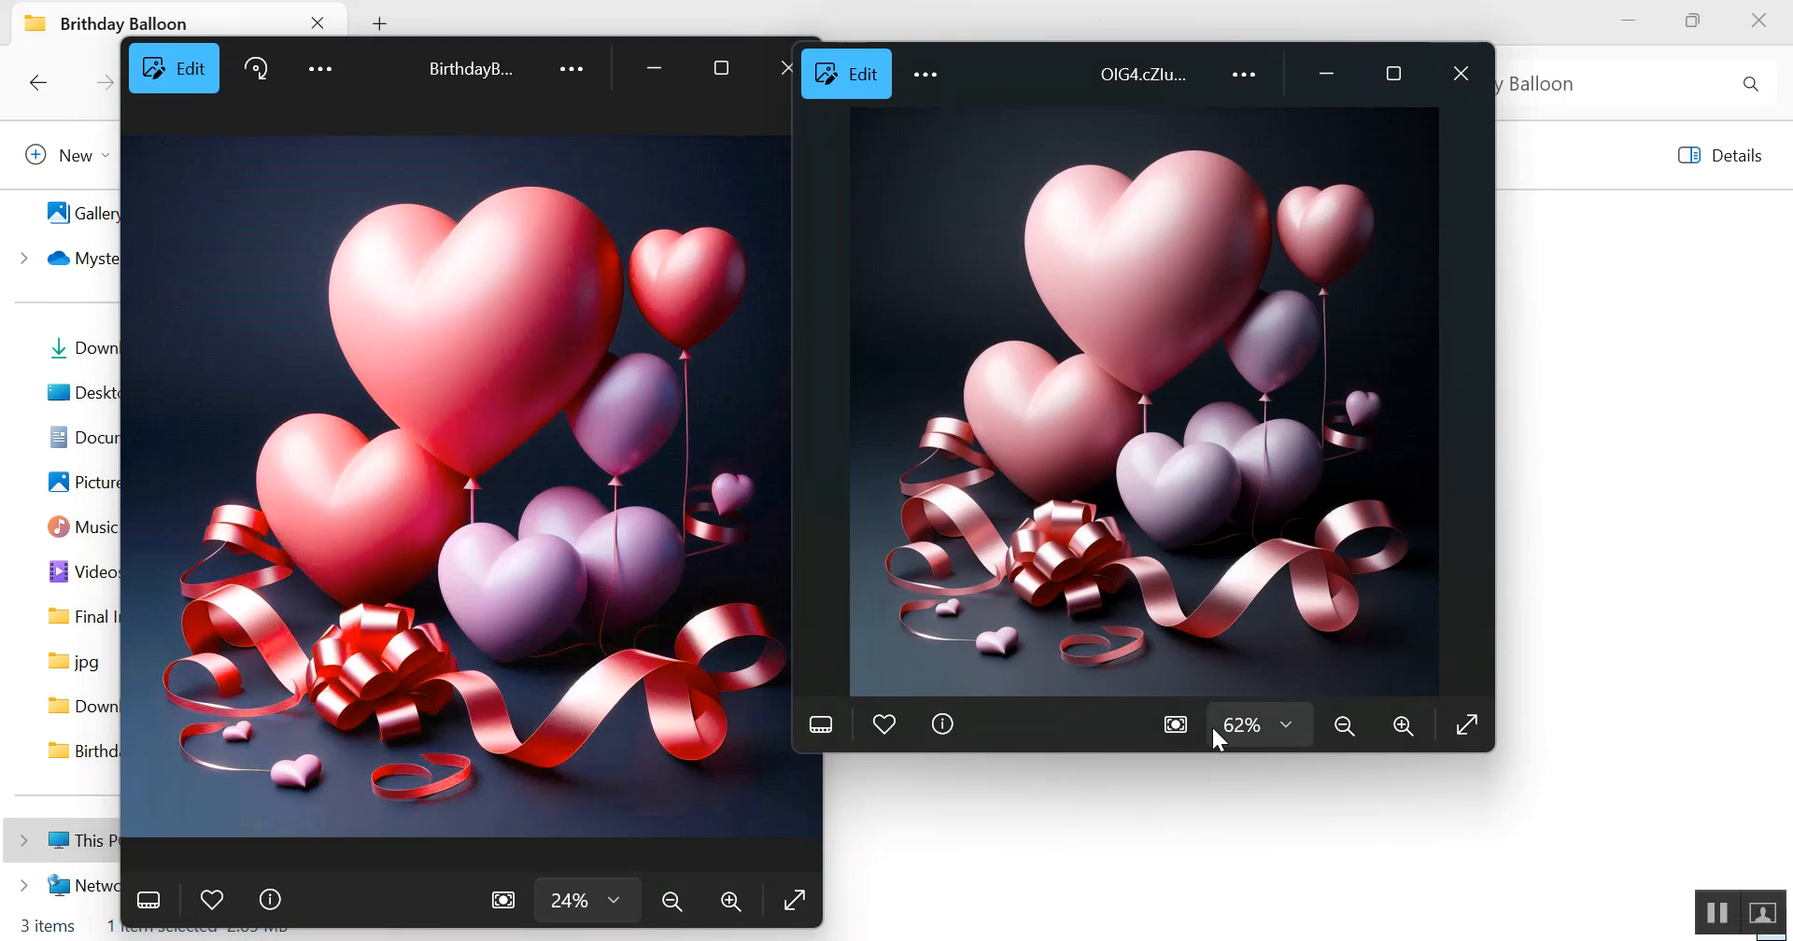
pyautogui.moveTo(1201, 753); pyautogui.dragTo(1208, 934)
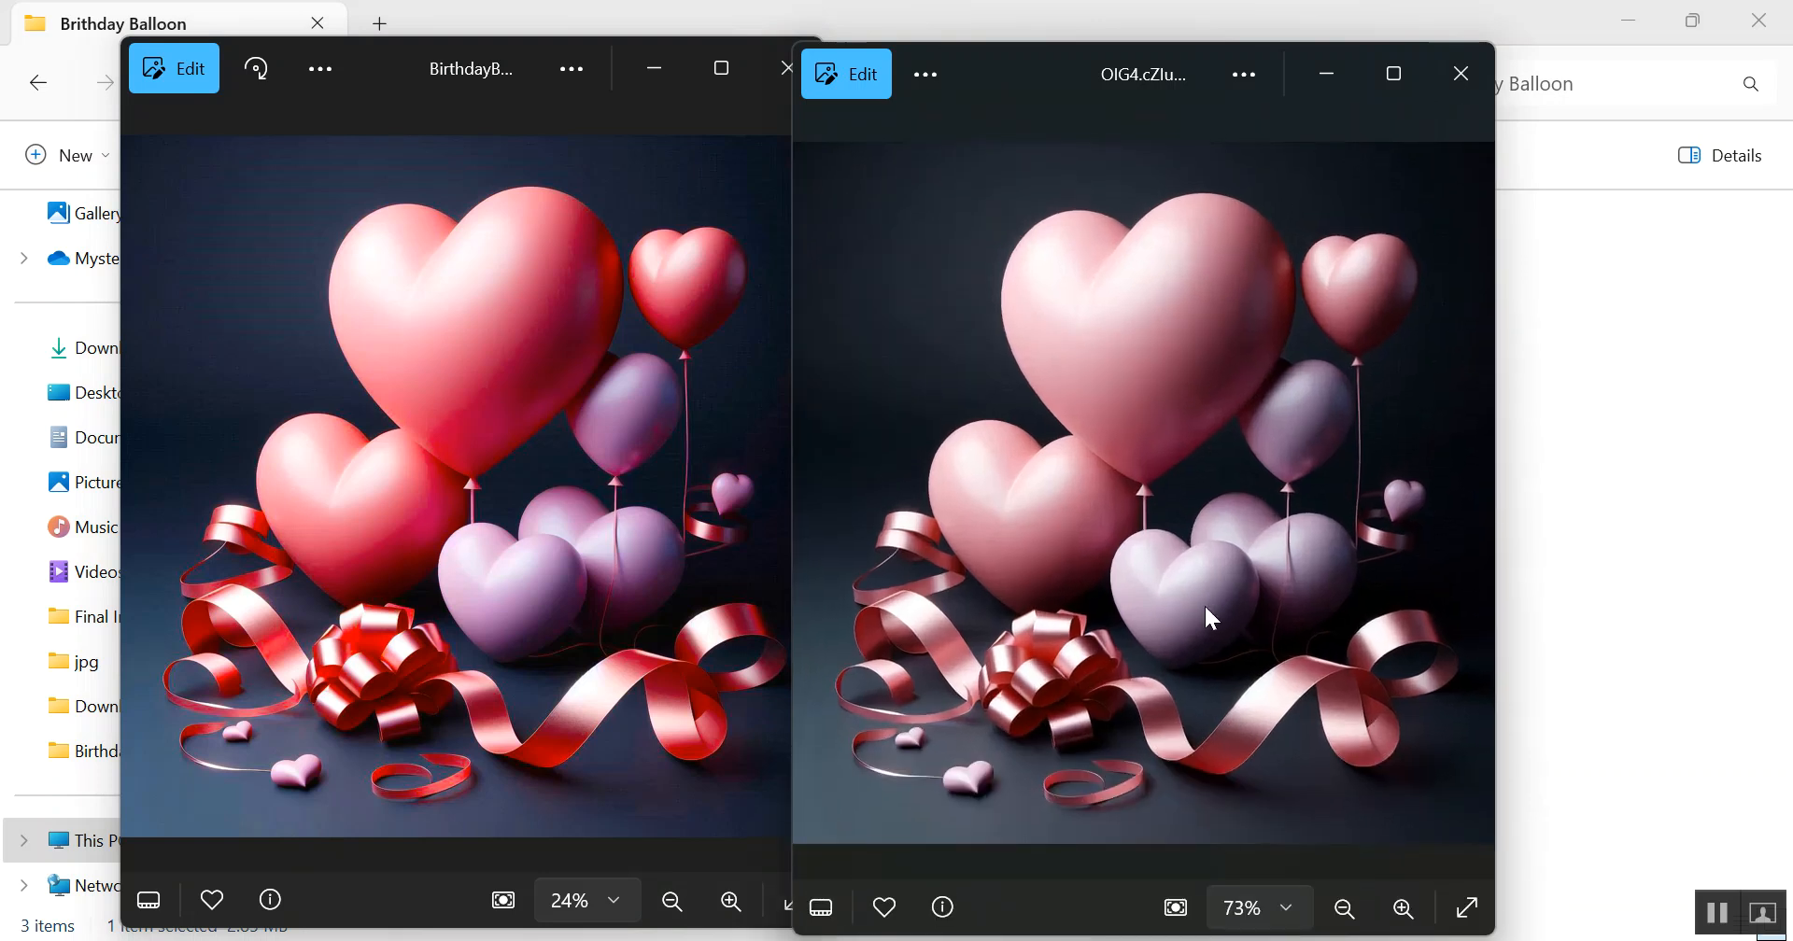
pyautogui.moveTo(1031, 43); pyautogui.dragTo(1142, 60)
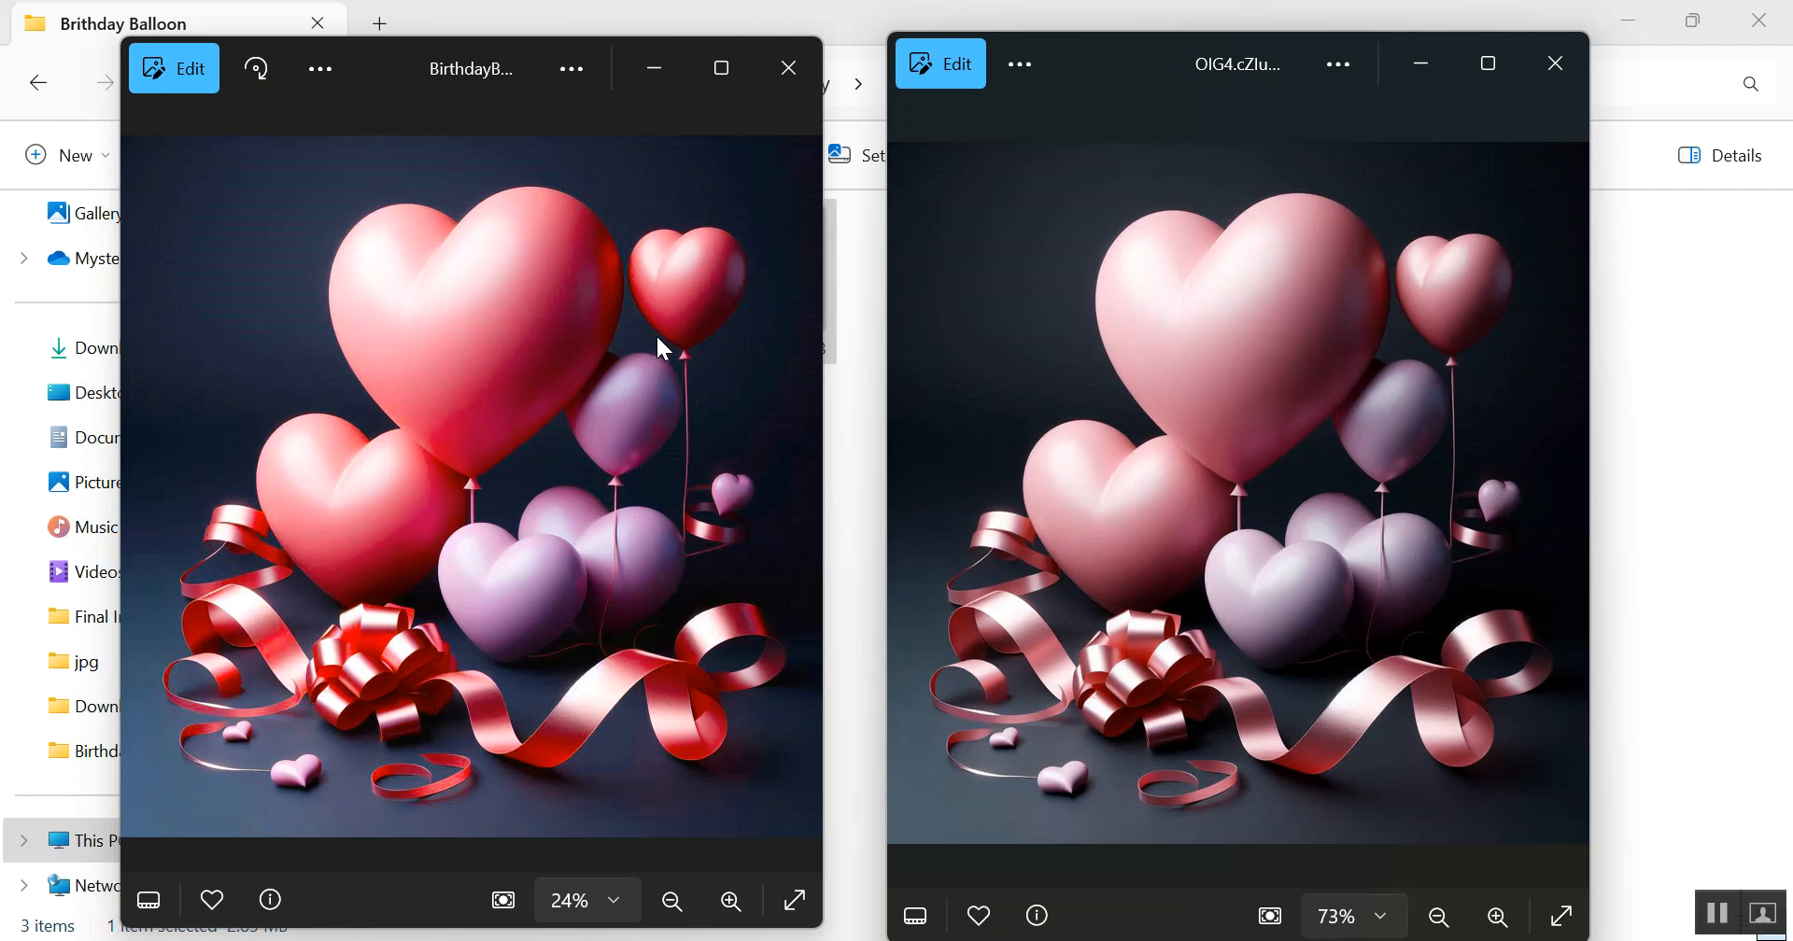
# Step: Close both heart balloon previews and go up to the Ready to Upload folder
pyautogui.click(805, 75)
pyautogui.click(1563, 61)
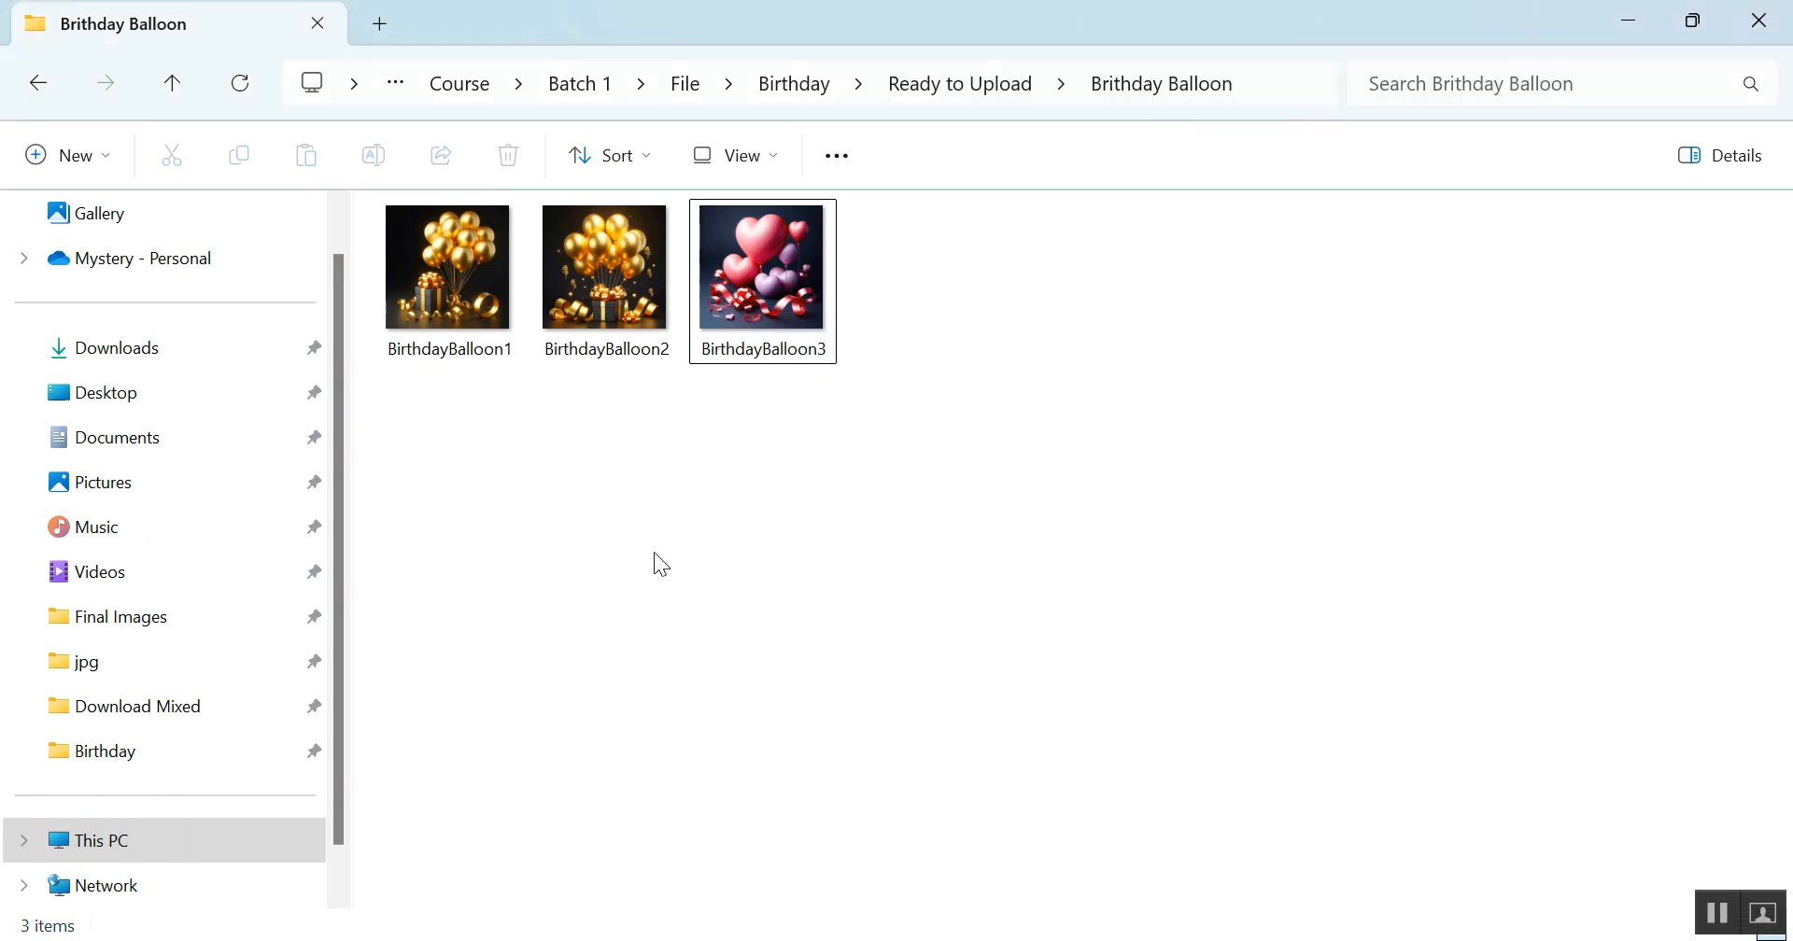
pyautogui.click(187, 92)
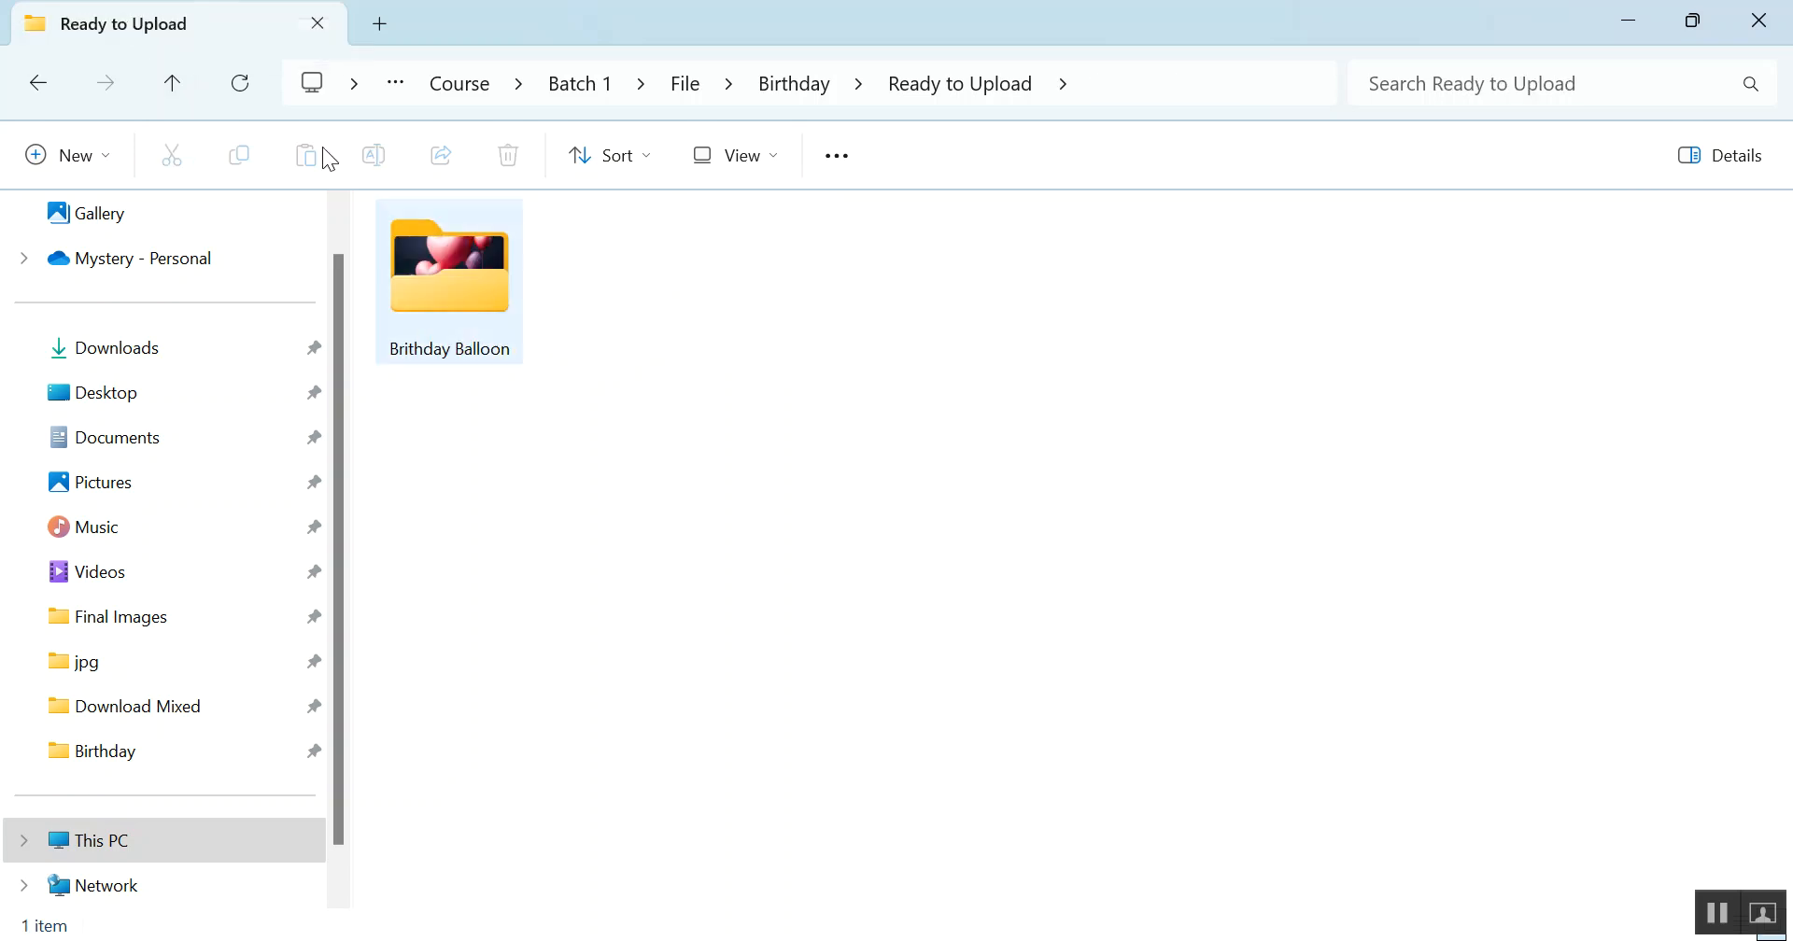
# Step: Revisit the Birthday, Ready to Upload and Brithday Balloon folders, and go up to the Batch 1 folder
pyautogui.click(172, 83)
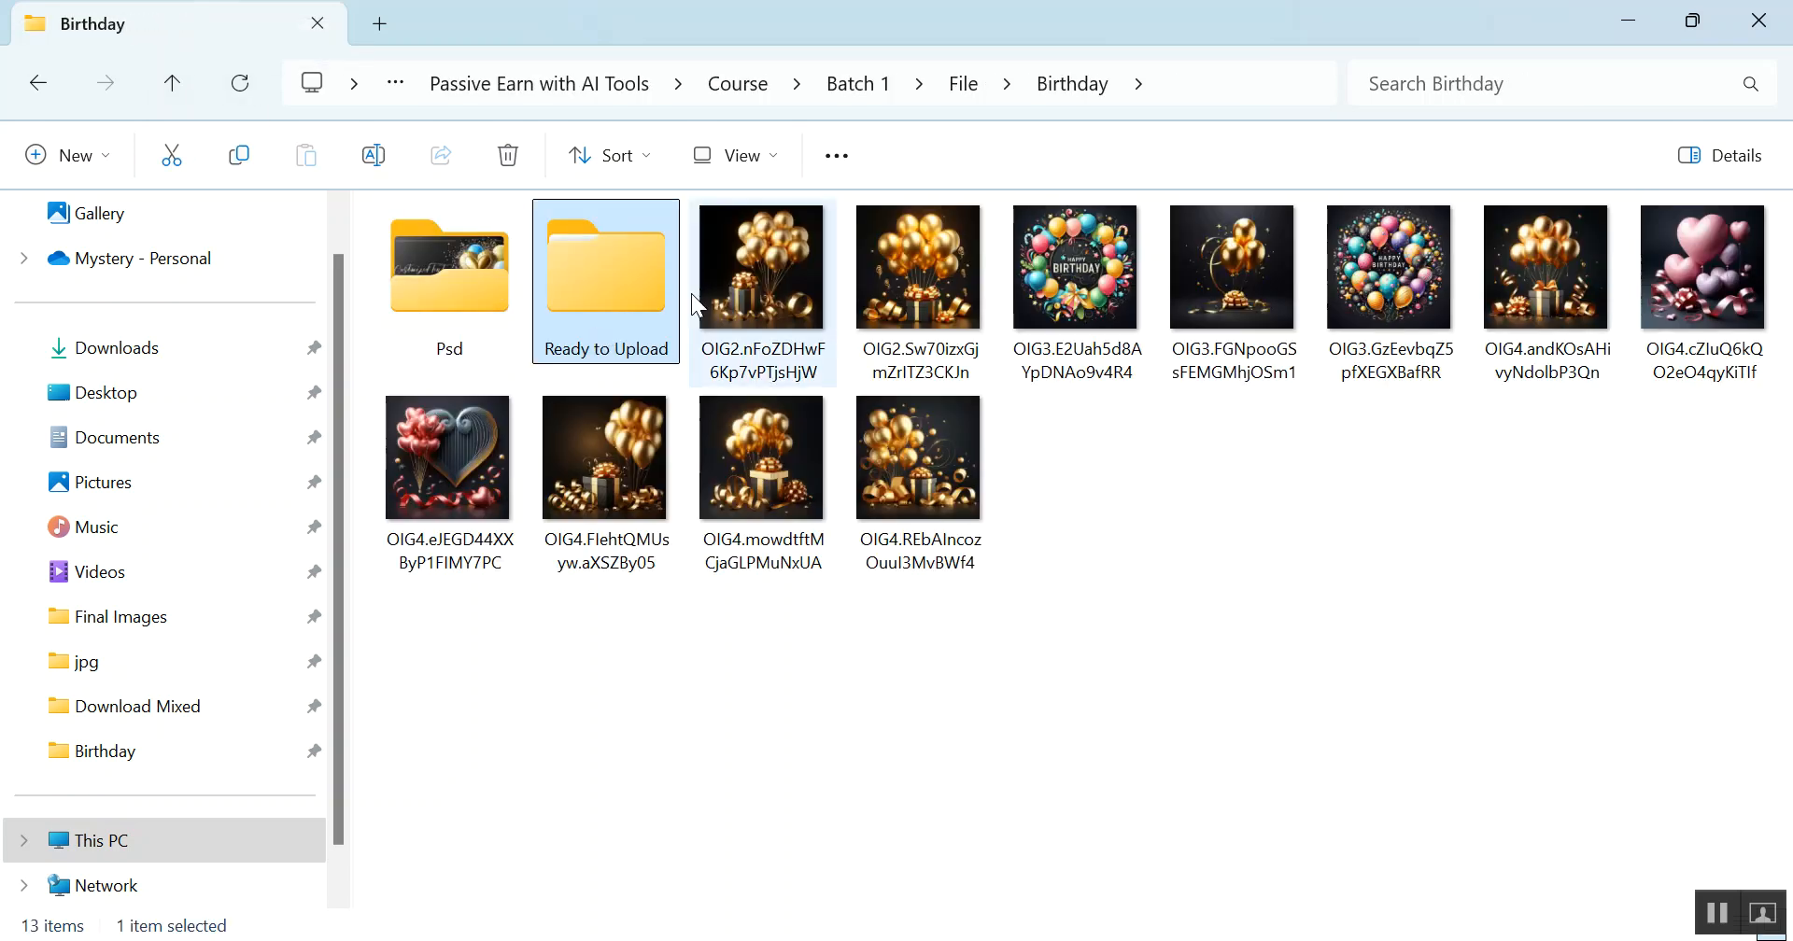
pyautogui.doubleClick(608, 265)
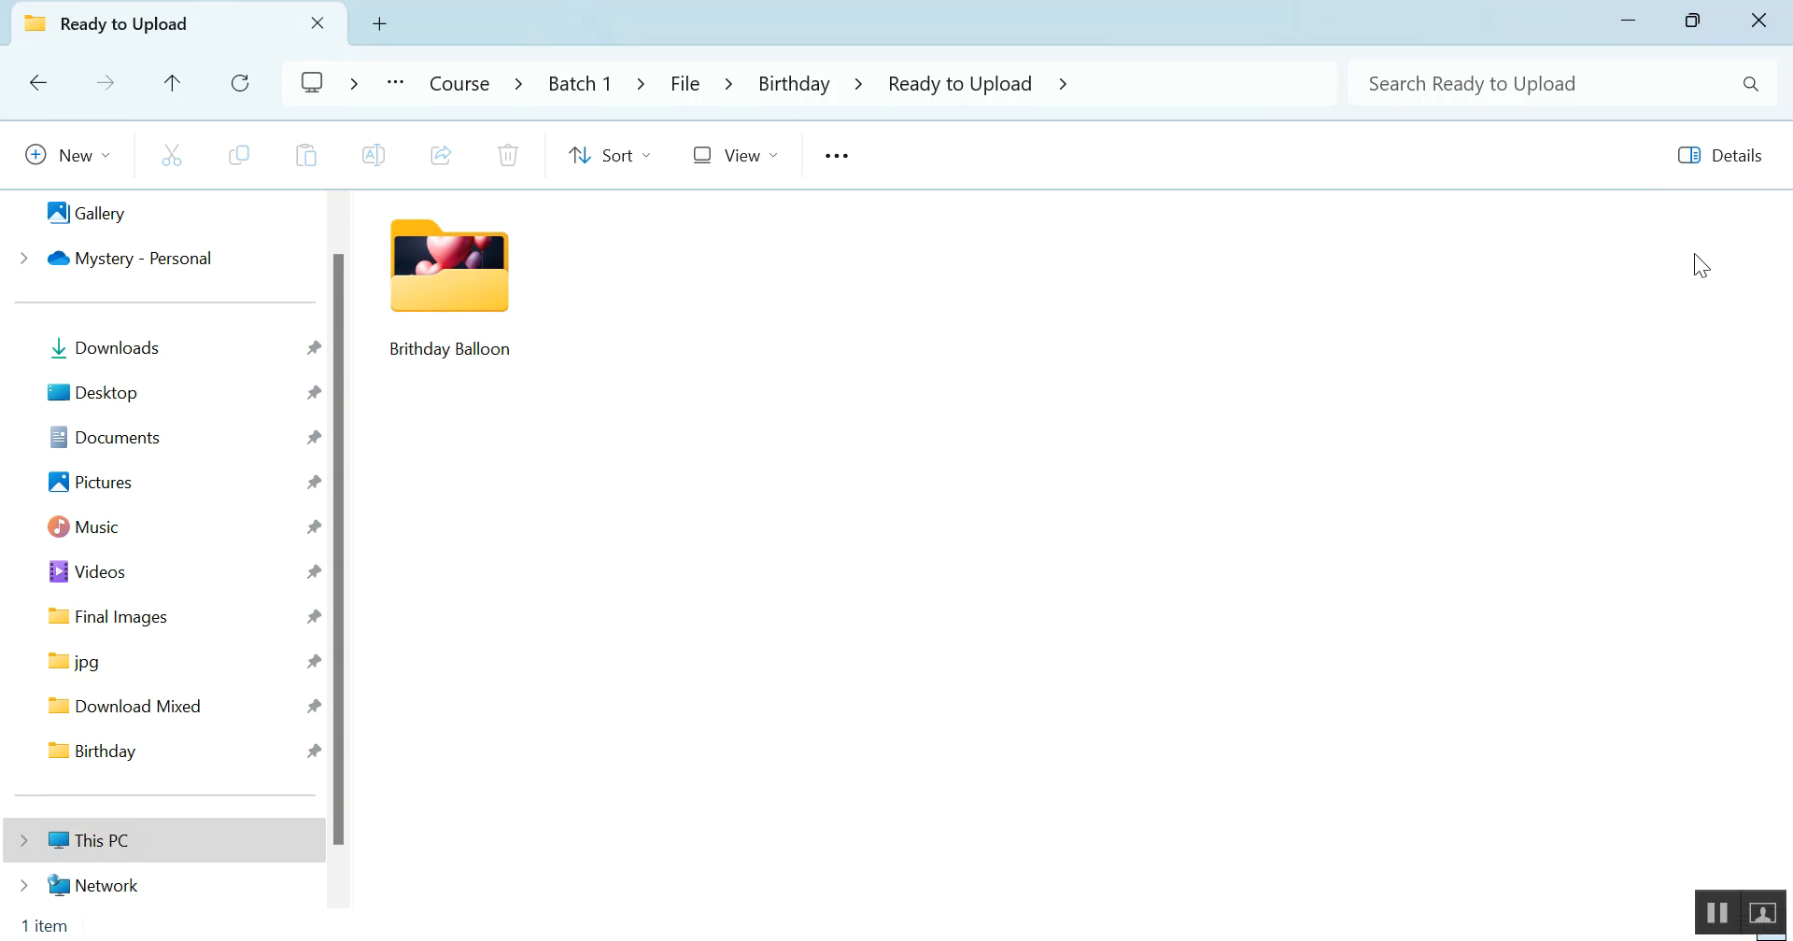
pyautogui.doubleClick(475, 293)
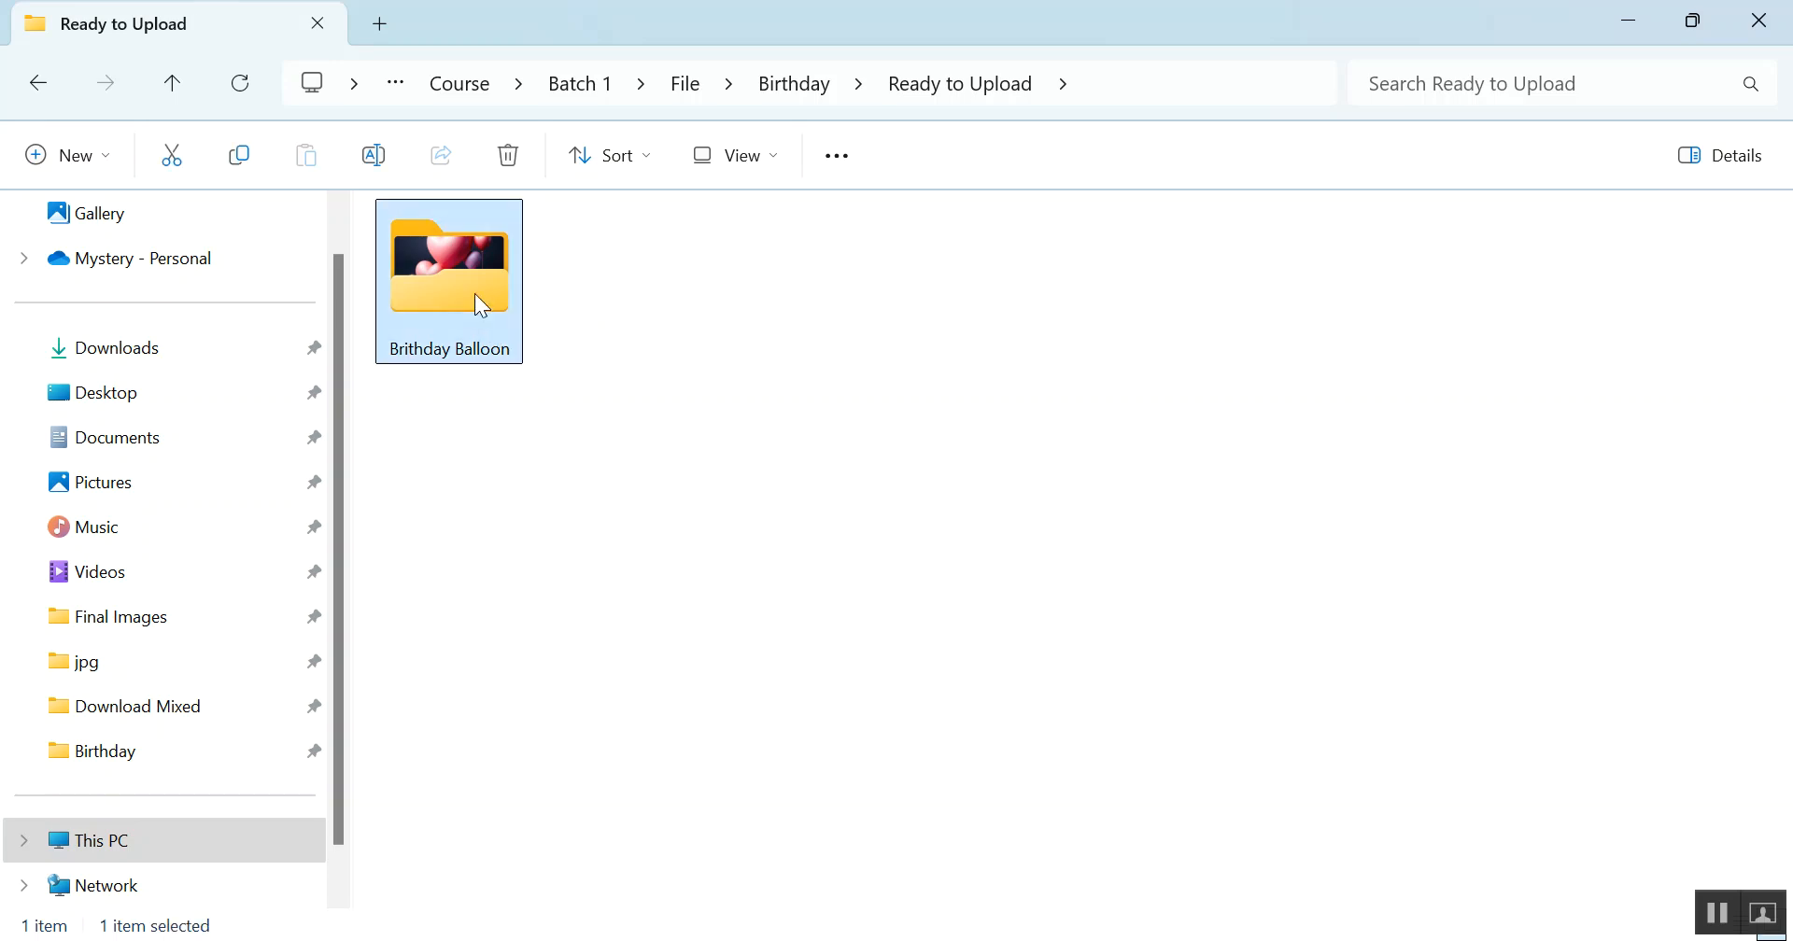
pyautogui.click(171, 87)
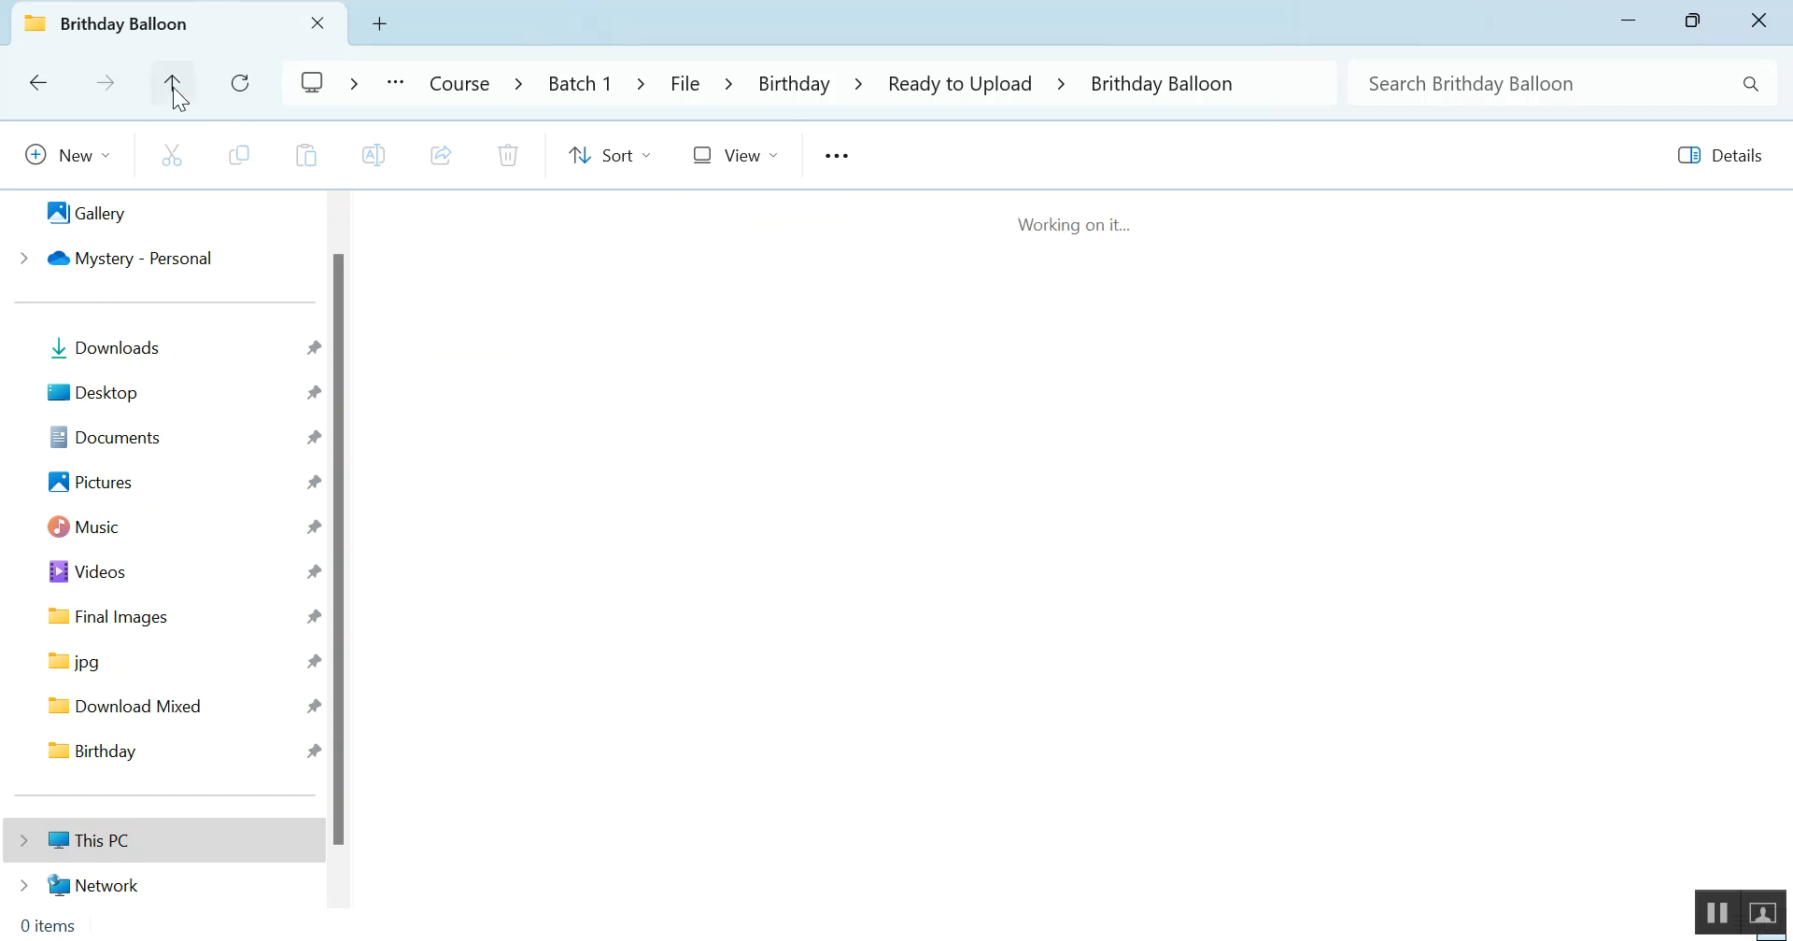
pyautogui.click(172, 87)
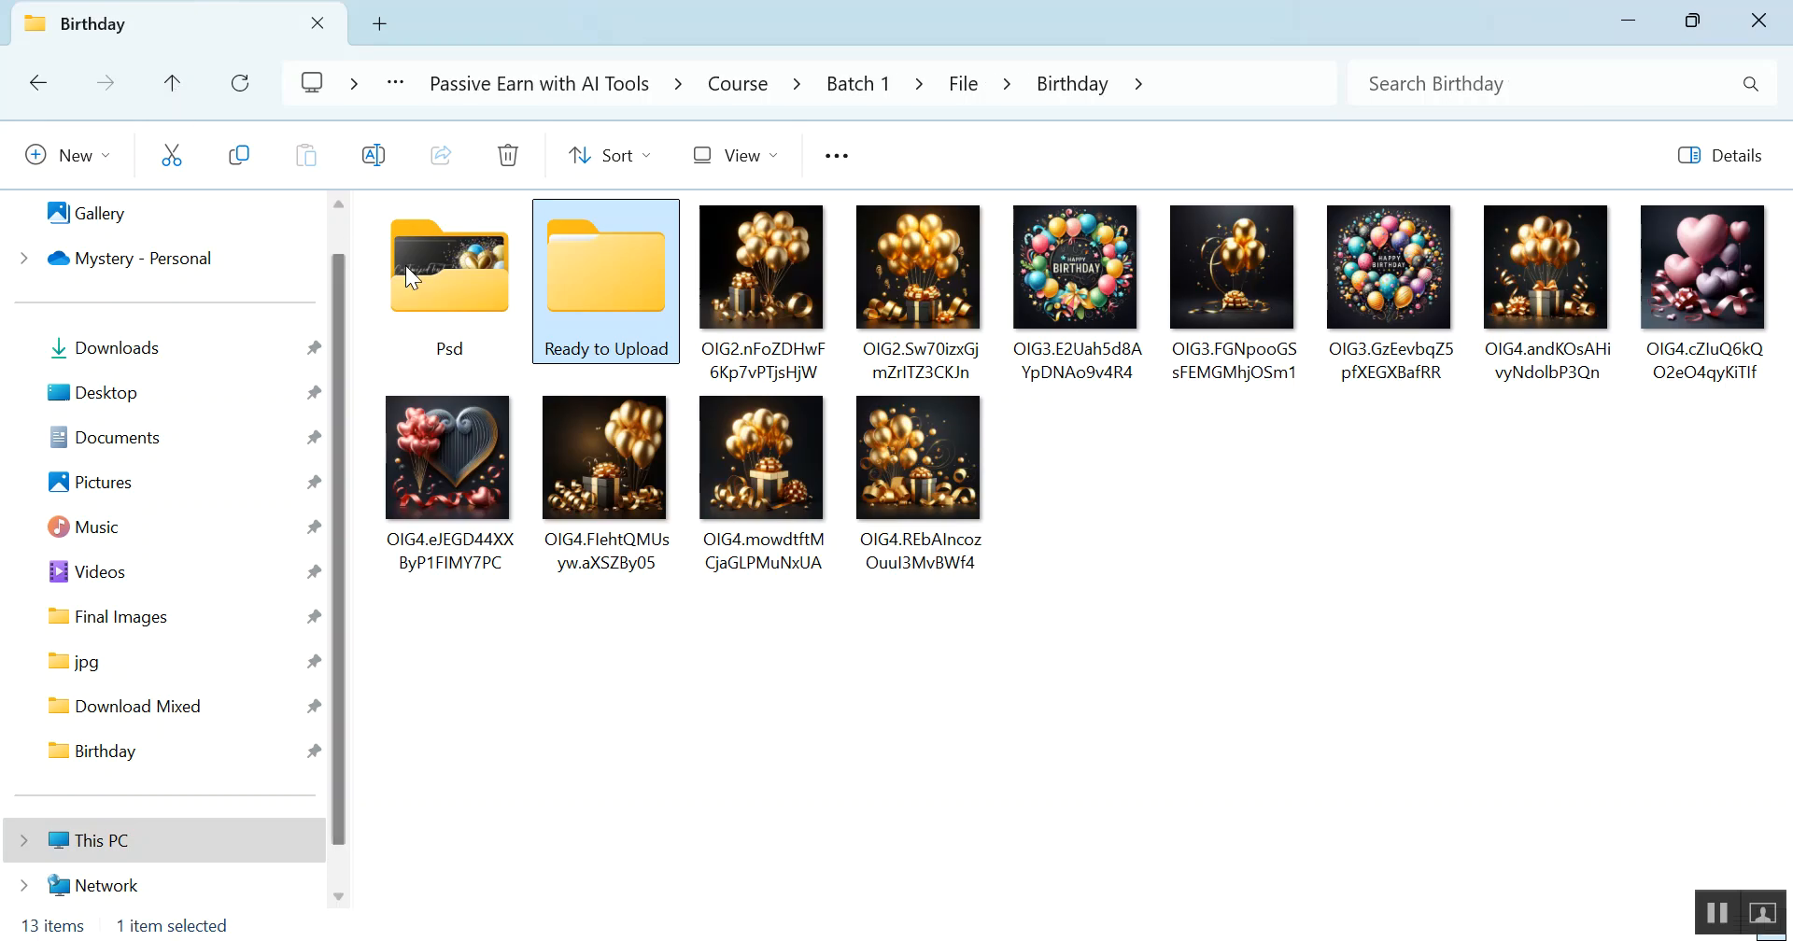
pyautogui.click(187, 86)
pyautogui.click(188, 86)
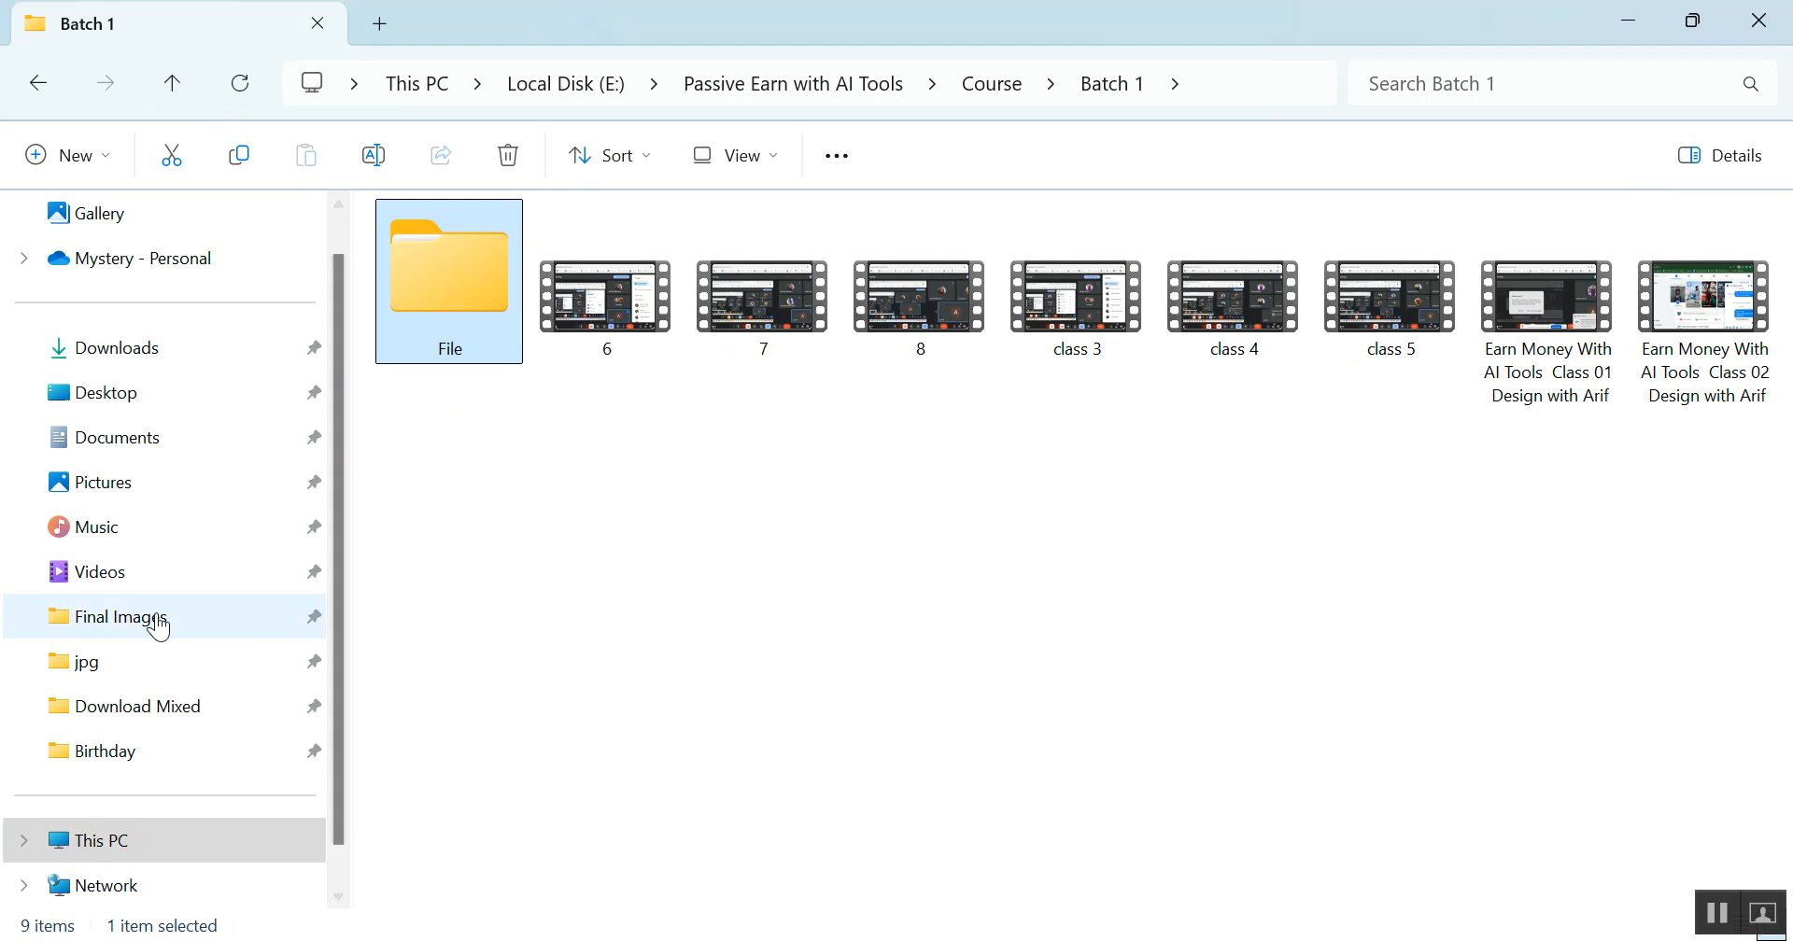
# Step: Go to the Indogram folder inside the Download folder of Passive Earn with AI Tools
pyautogui.click(128, 708)
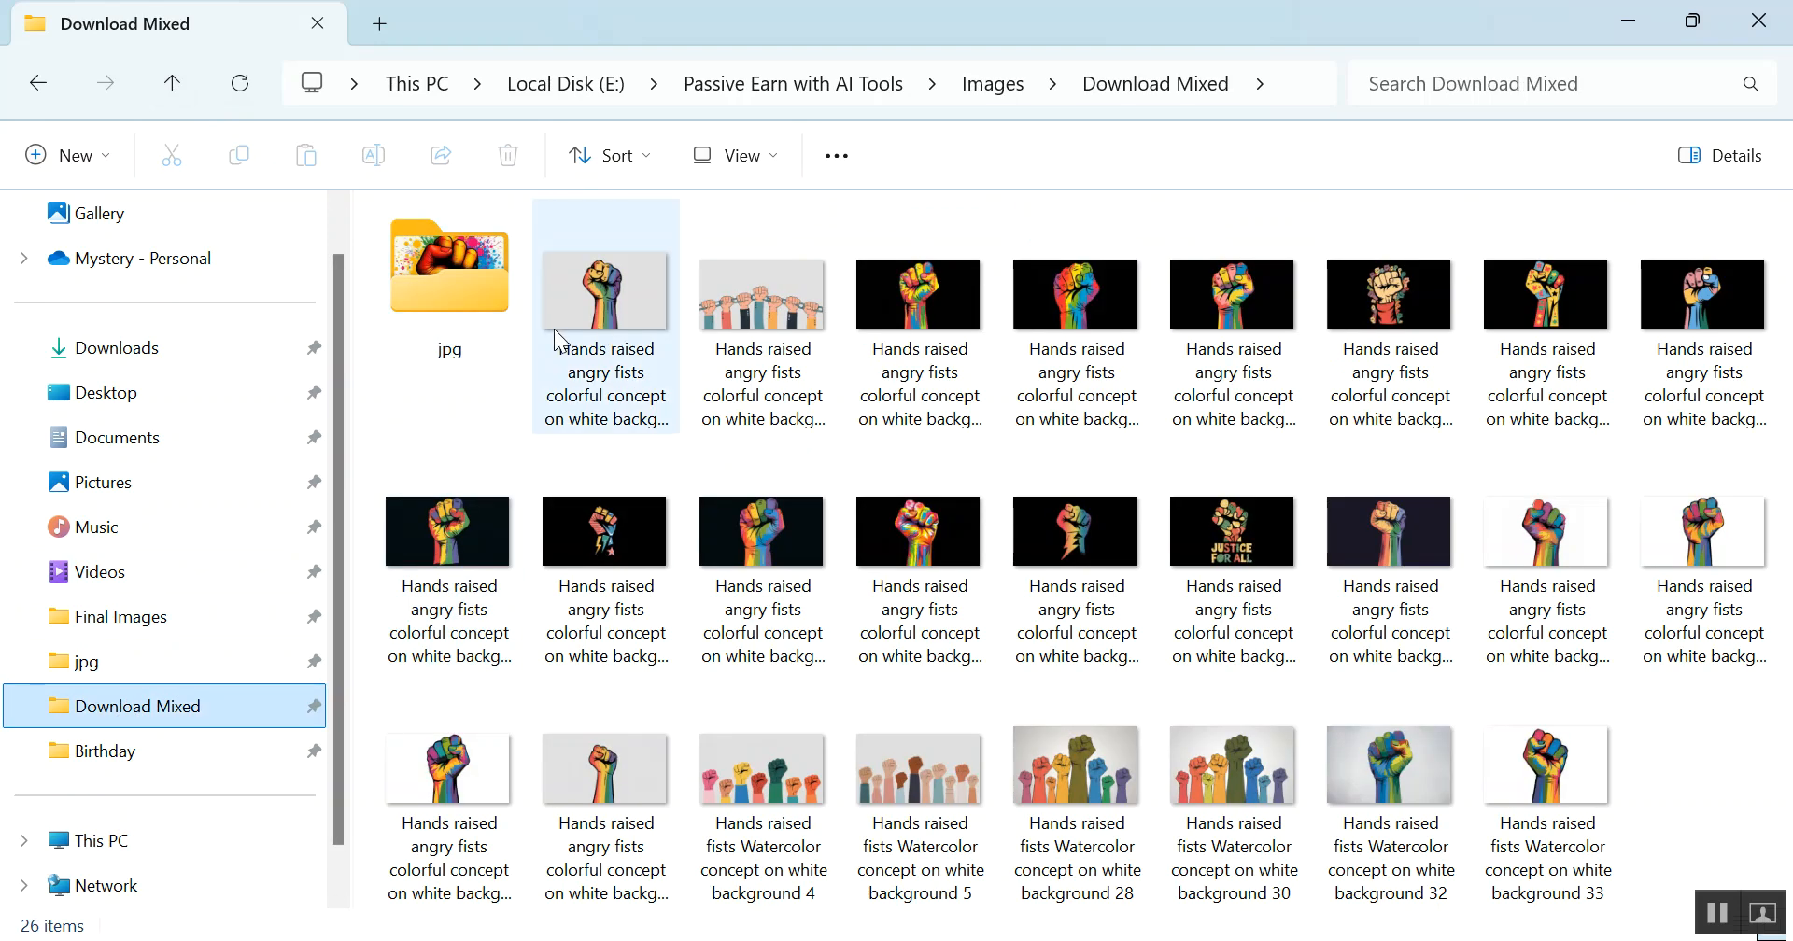
pyautogui.click(171, 84)
pyautogui.click(172, 84)
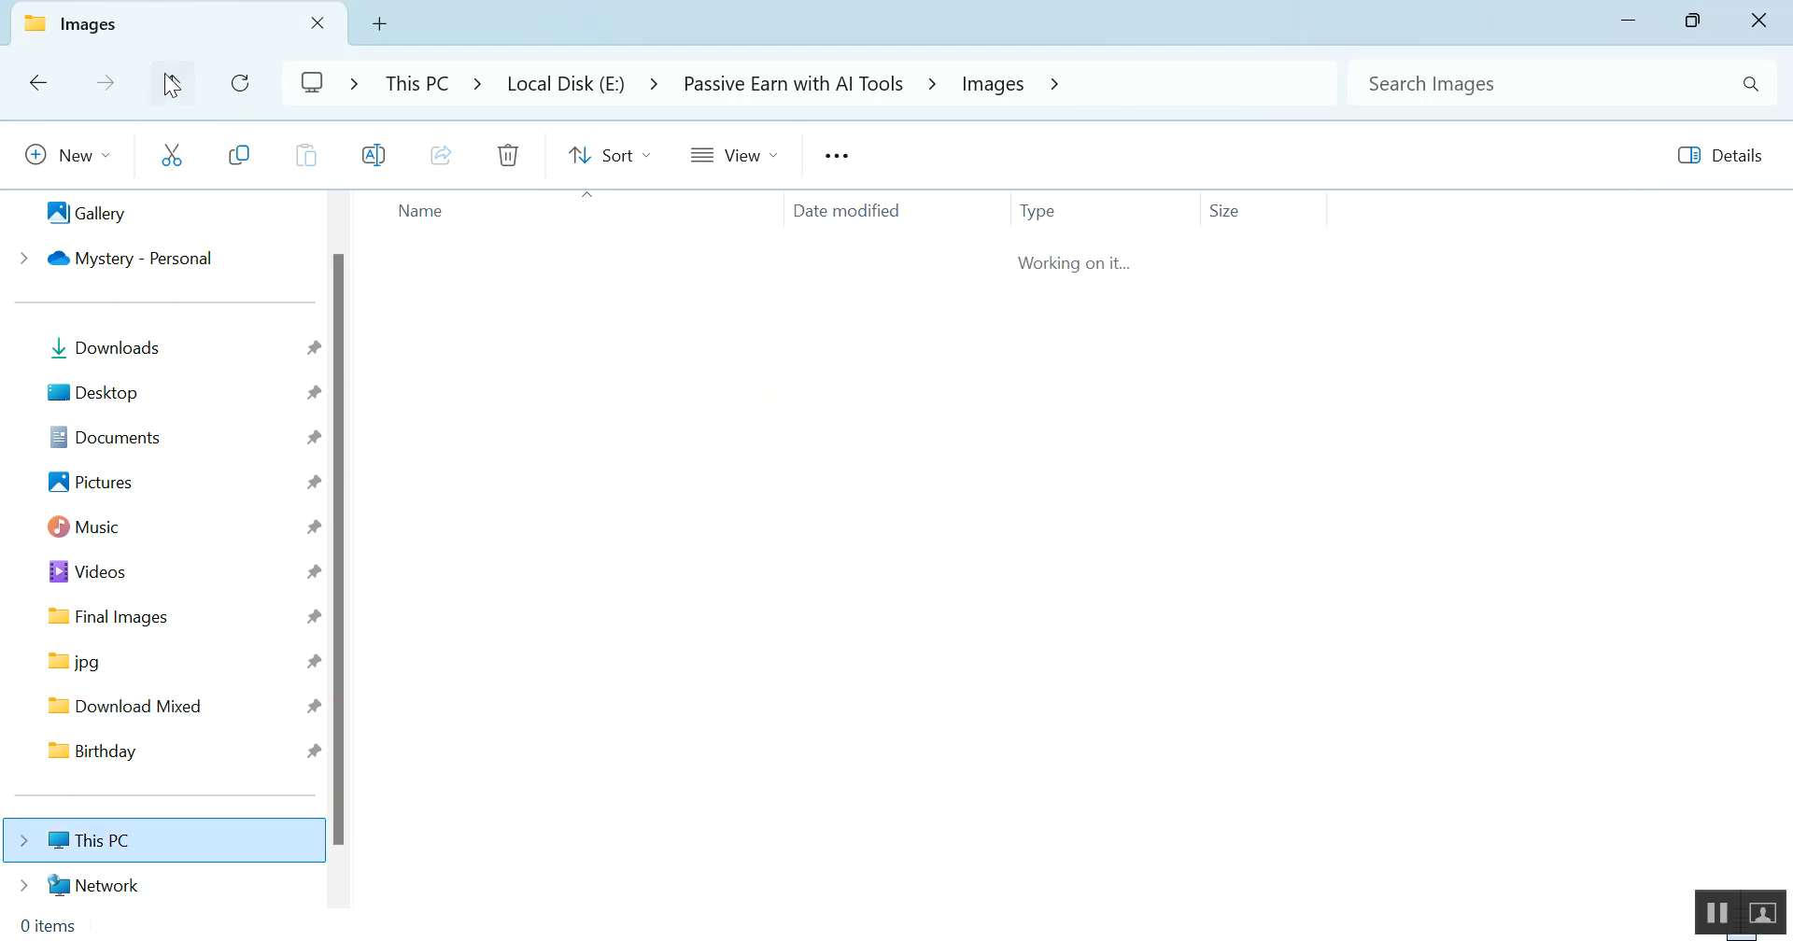
pyautogui.click(473, 422)
pyautogui.doubleClick(474, 429)
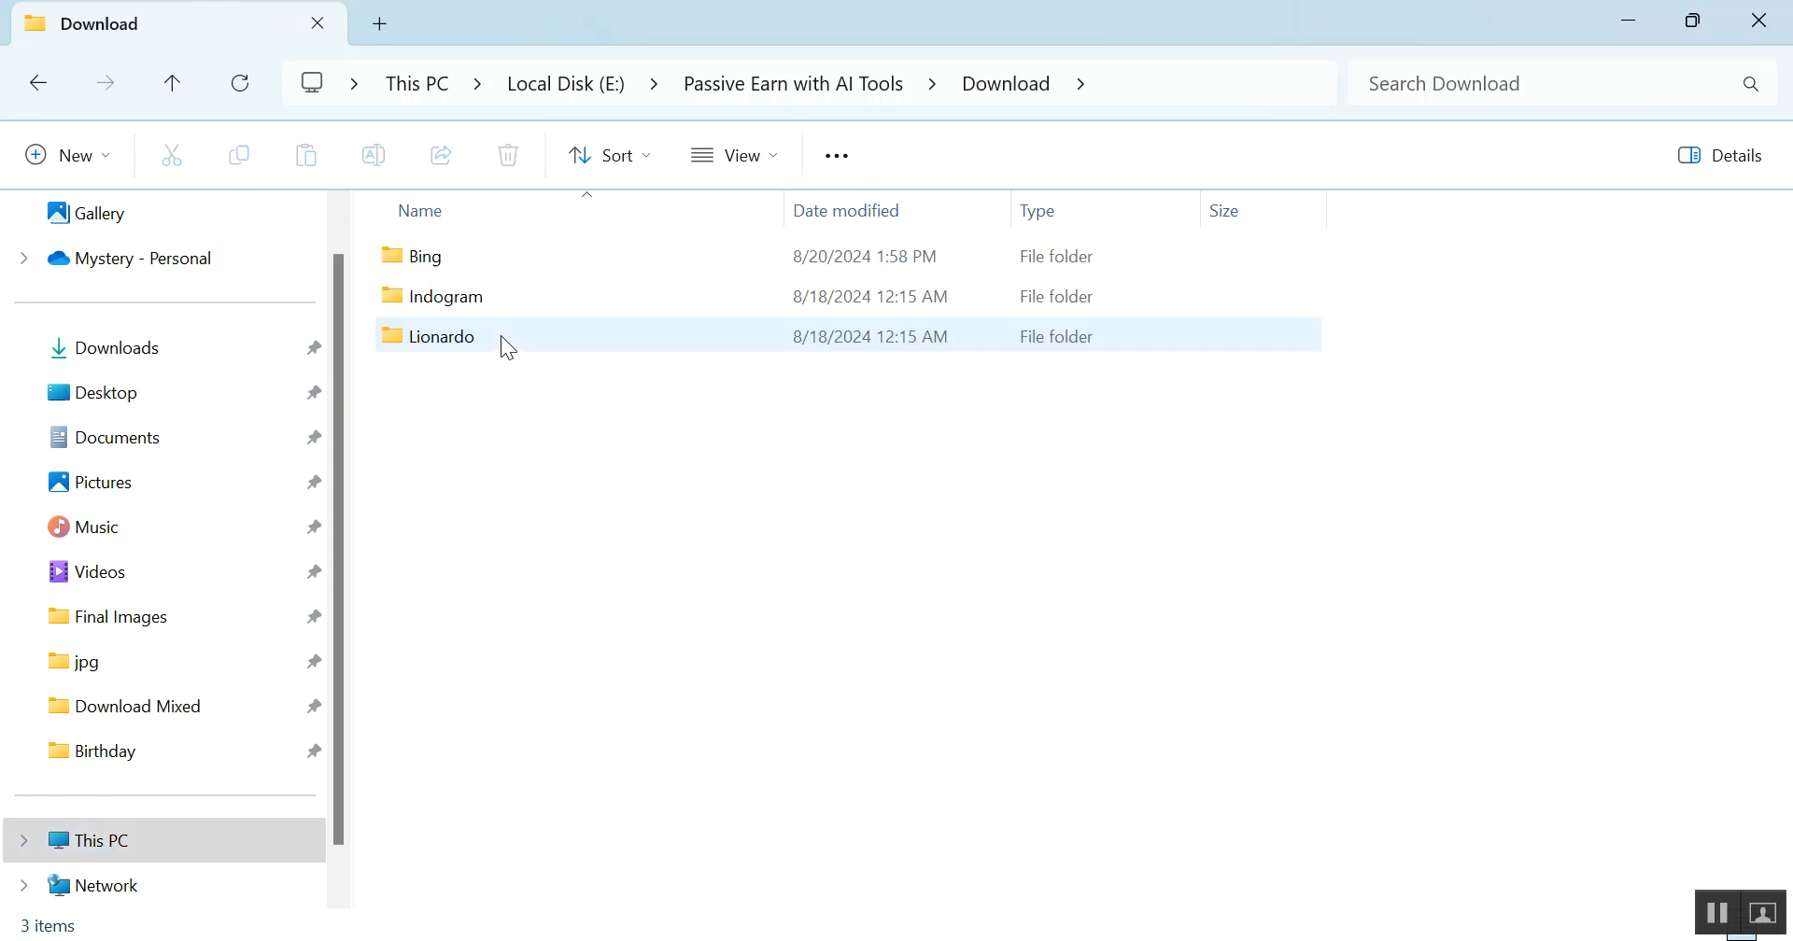
pyautogui.click(434, 273)
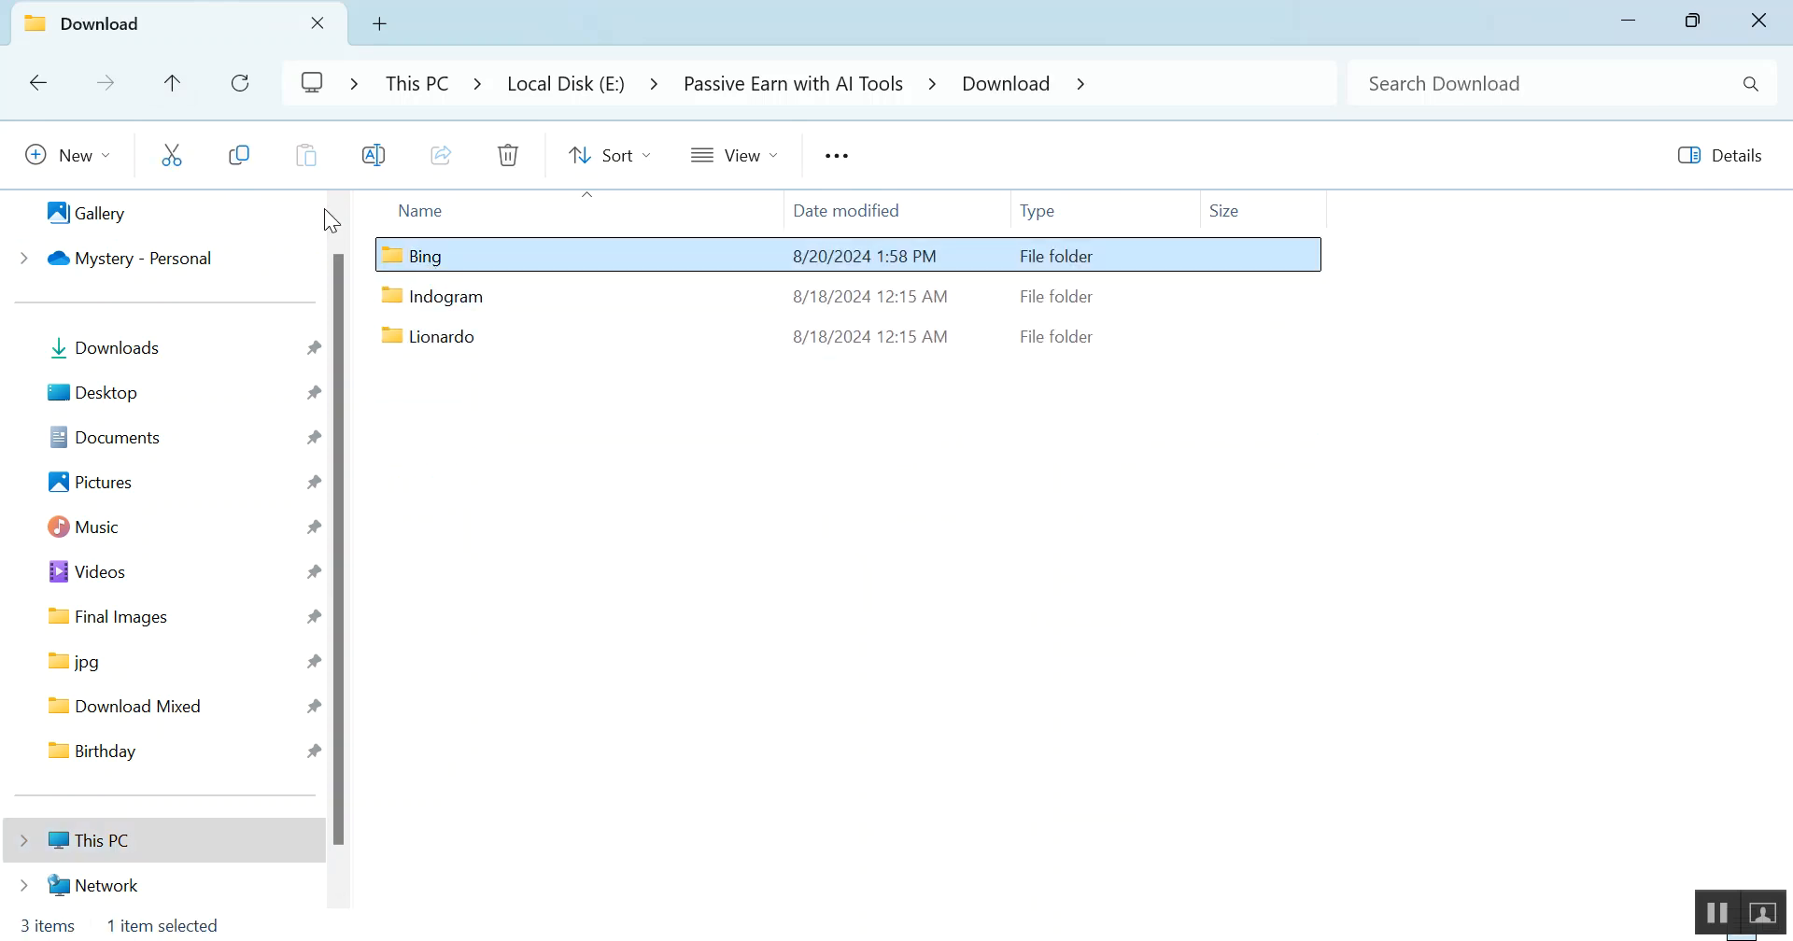
pyautogui.doubleClick(446, 303)
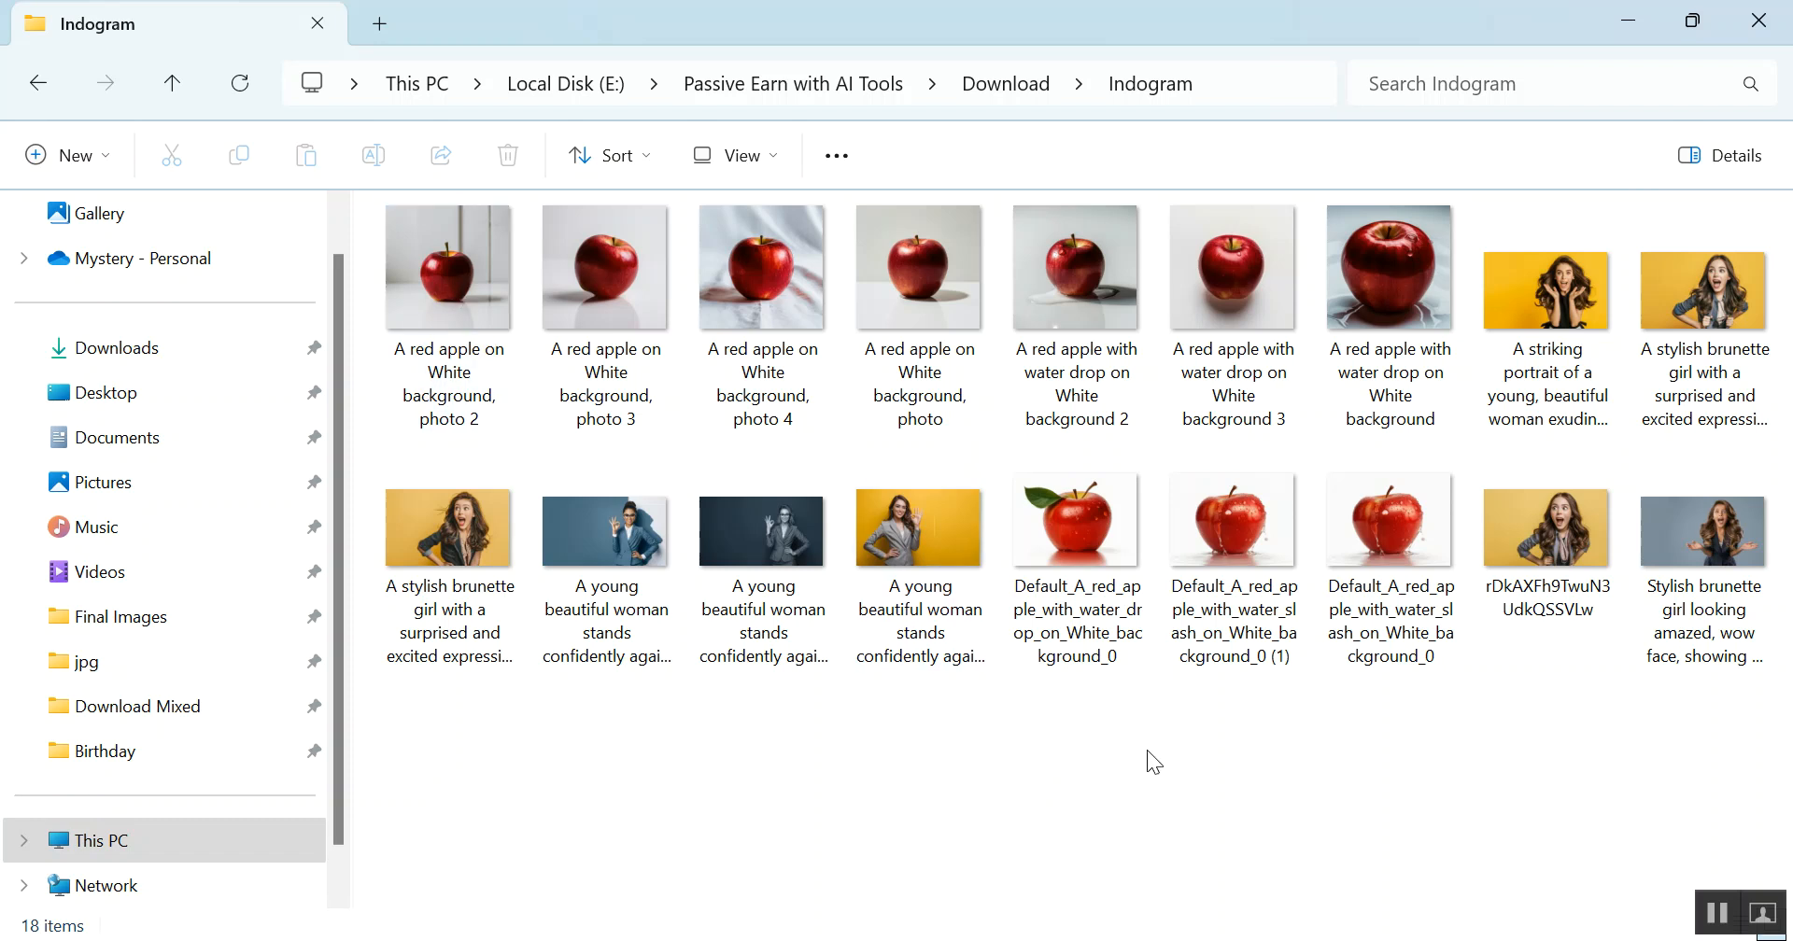
# Step: Preview the three Default_A_red_apple images one after another, close each preview and clear the selection
pyautogui.doubleClick(1235, 551)
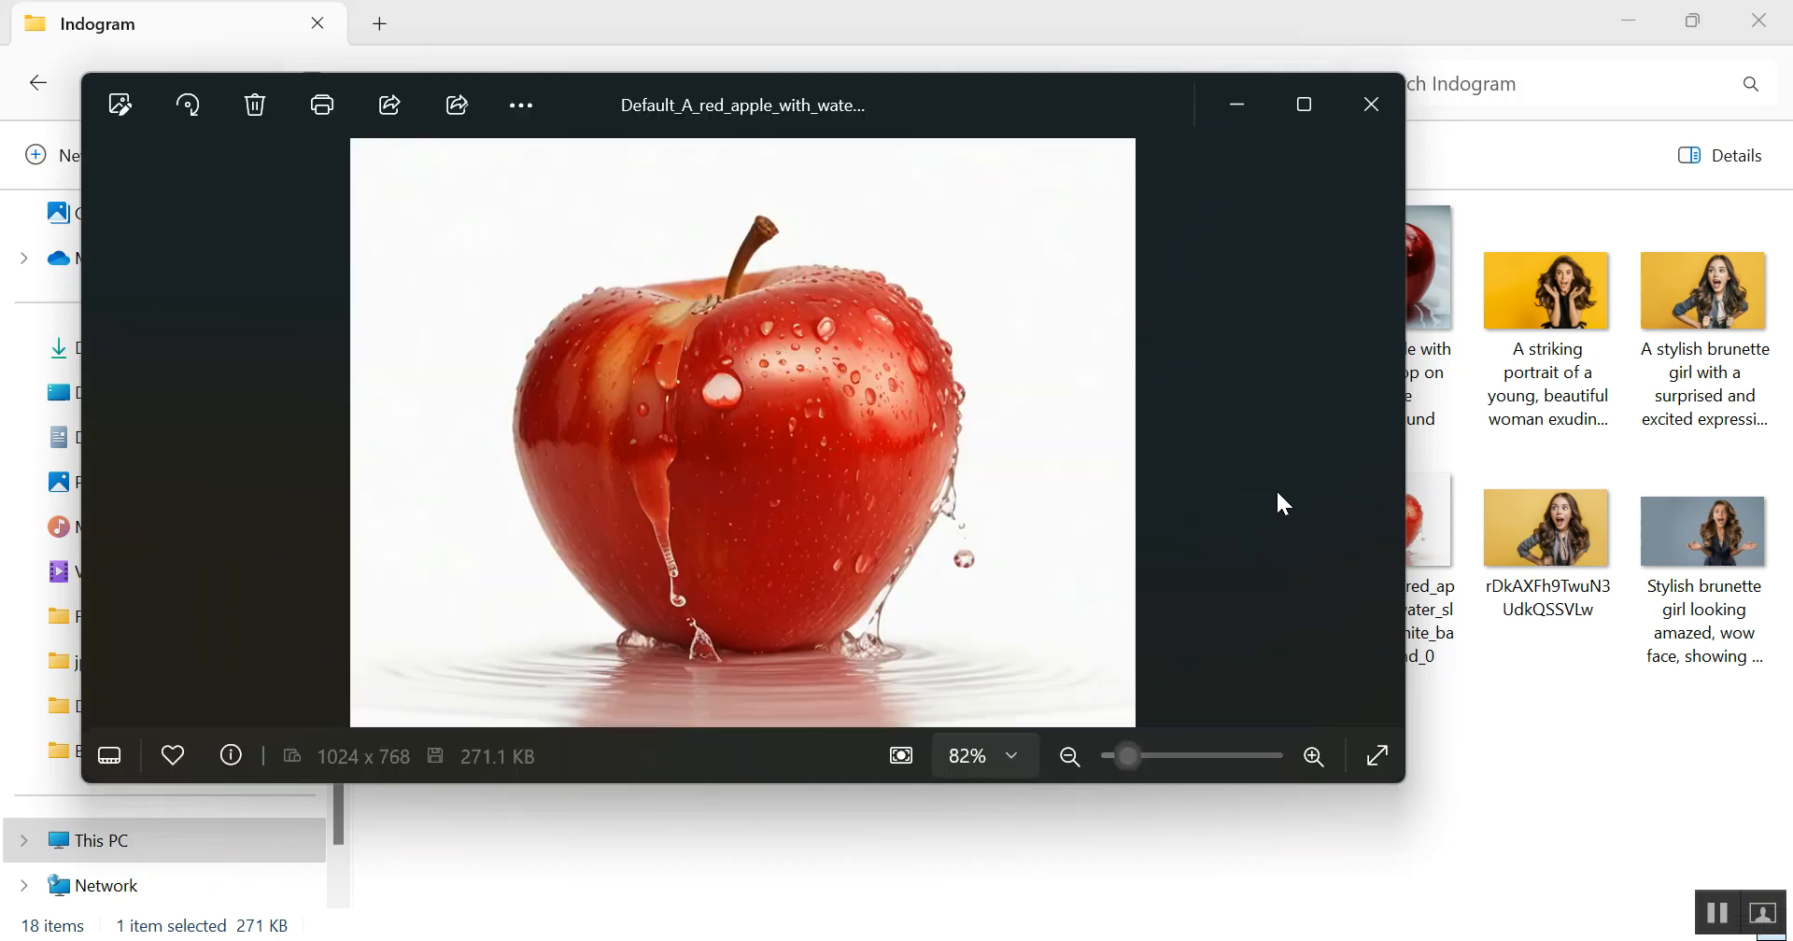
pyautogui.click(1369, 109)
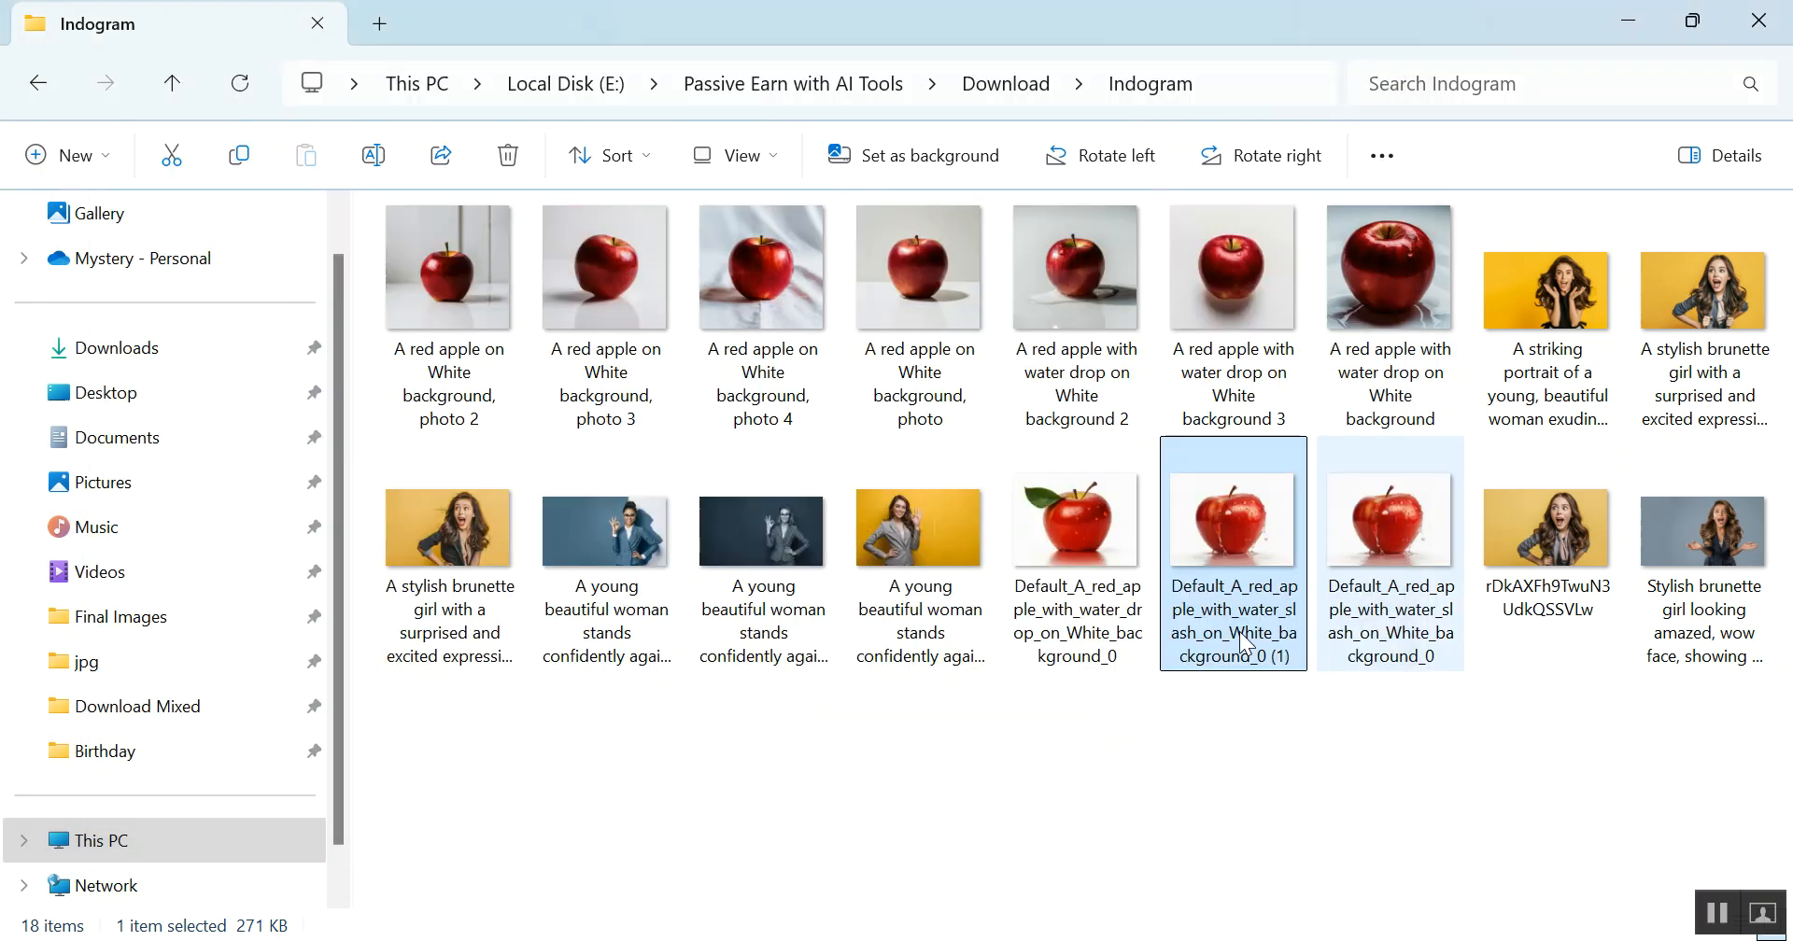
pyautogui.doubleClick(1089, 532)
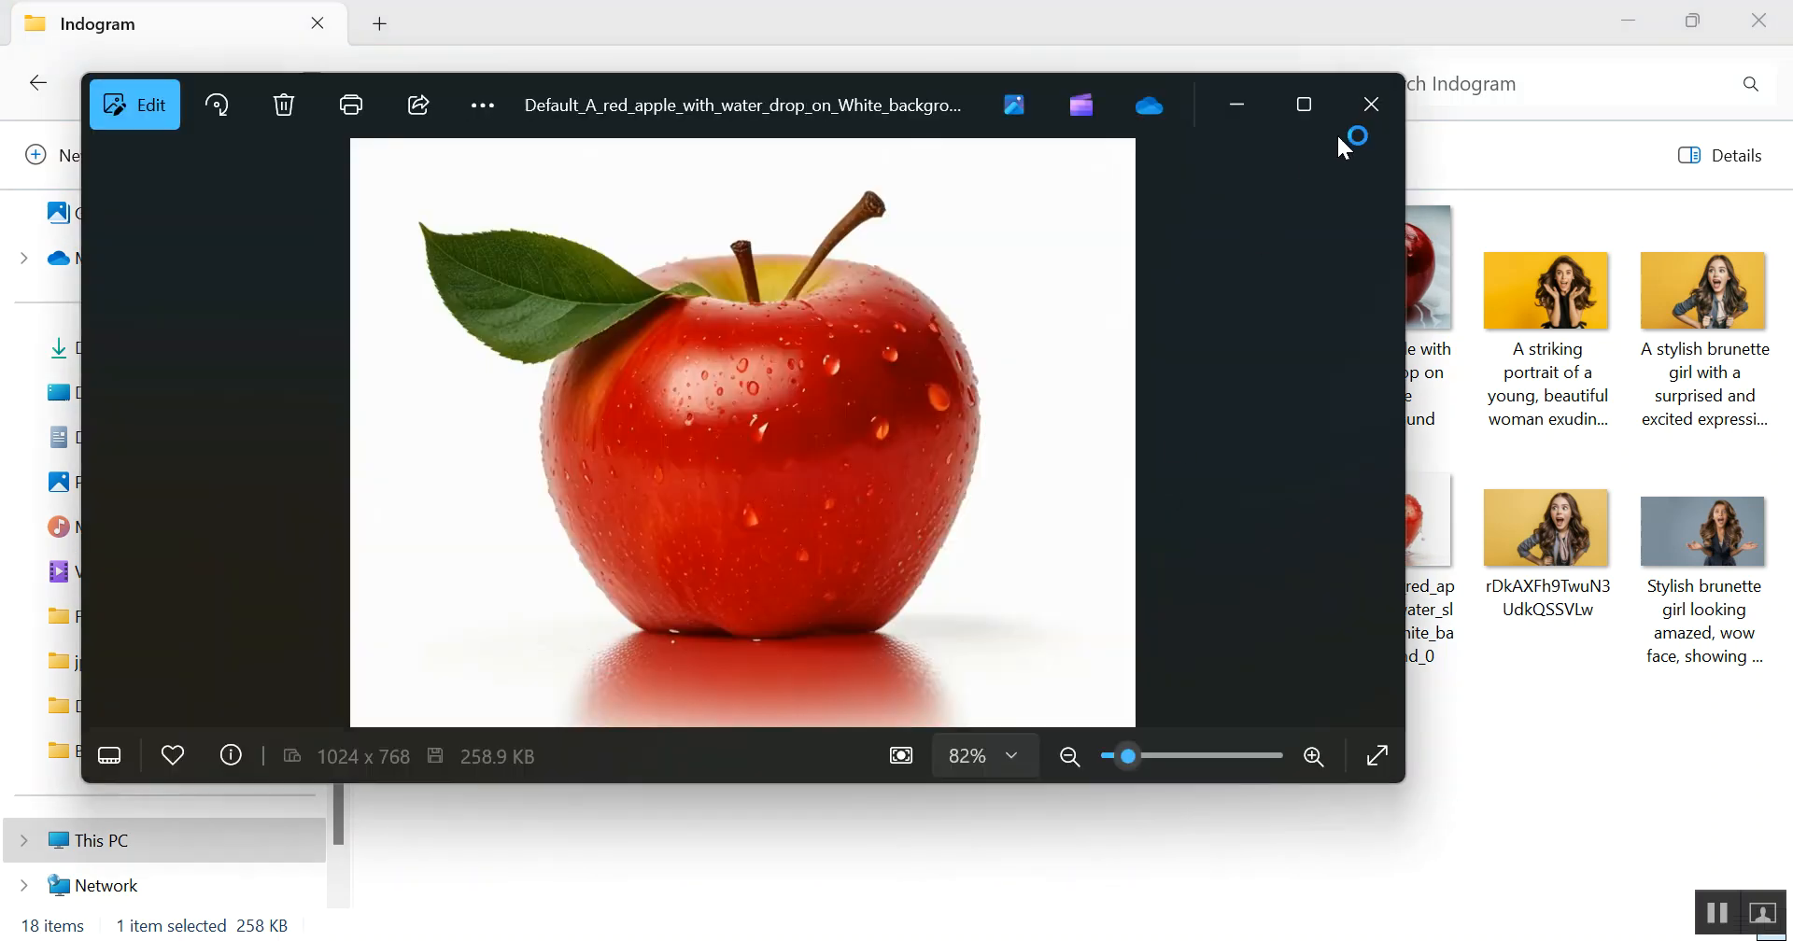
pyautogui.click(1359, 114)
pyautogui.doubleClick(1401, 521)
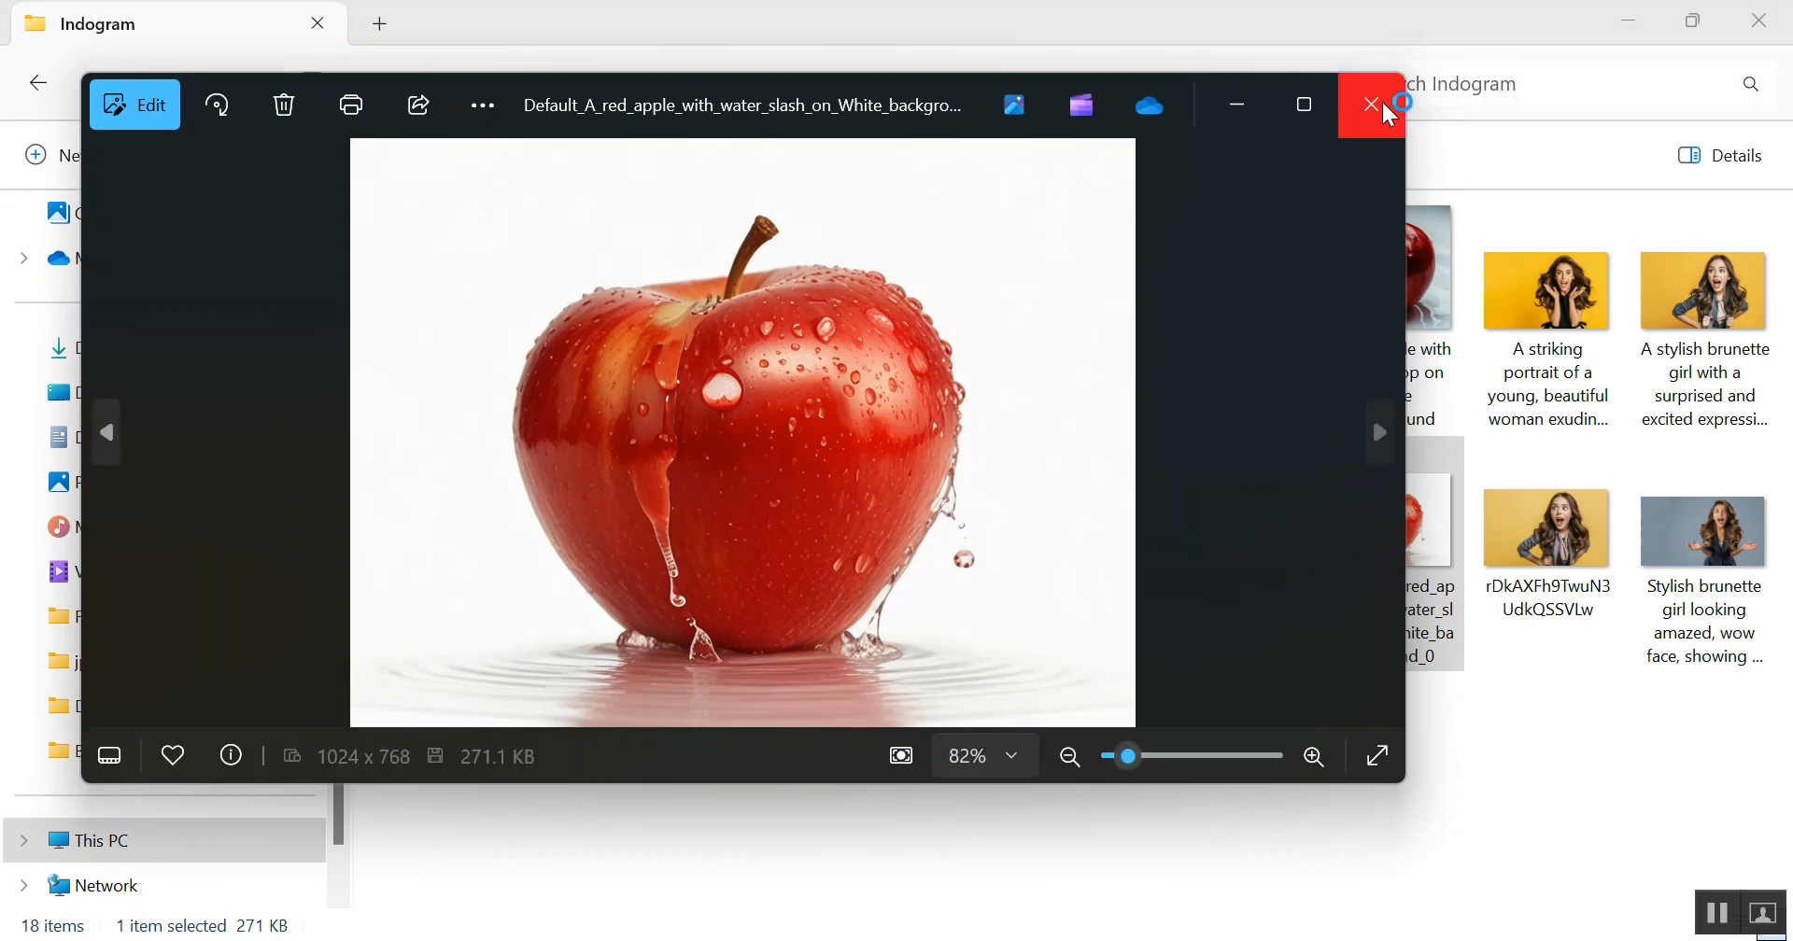
pyautogui.click(1382, 103)
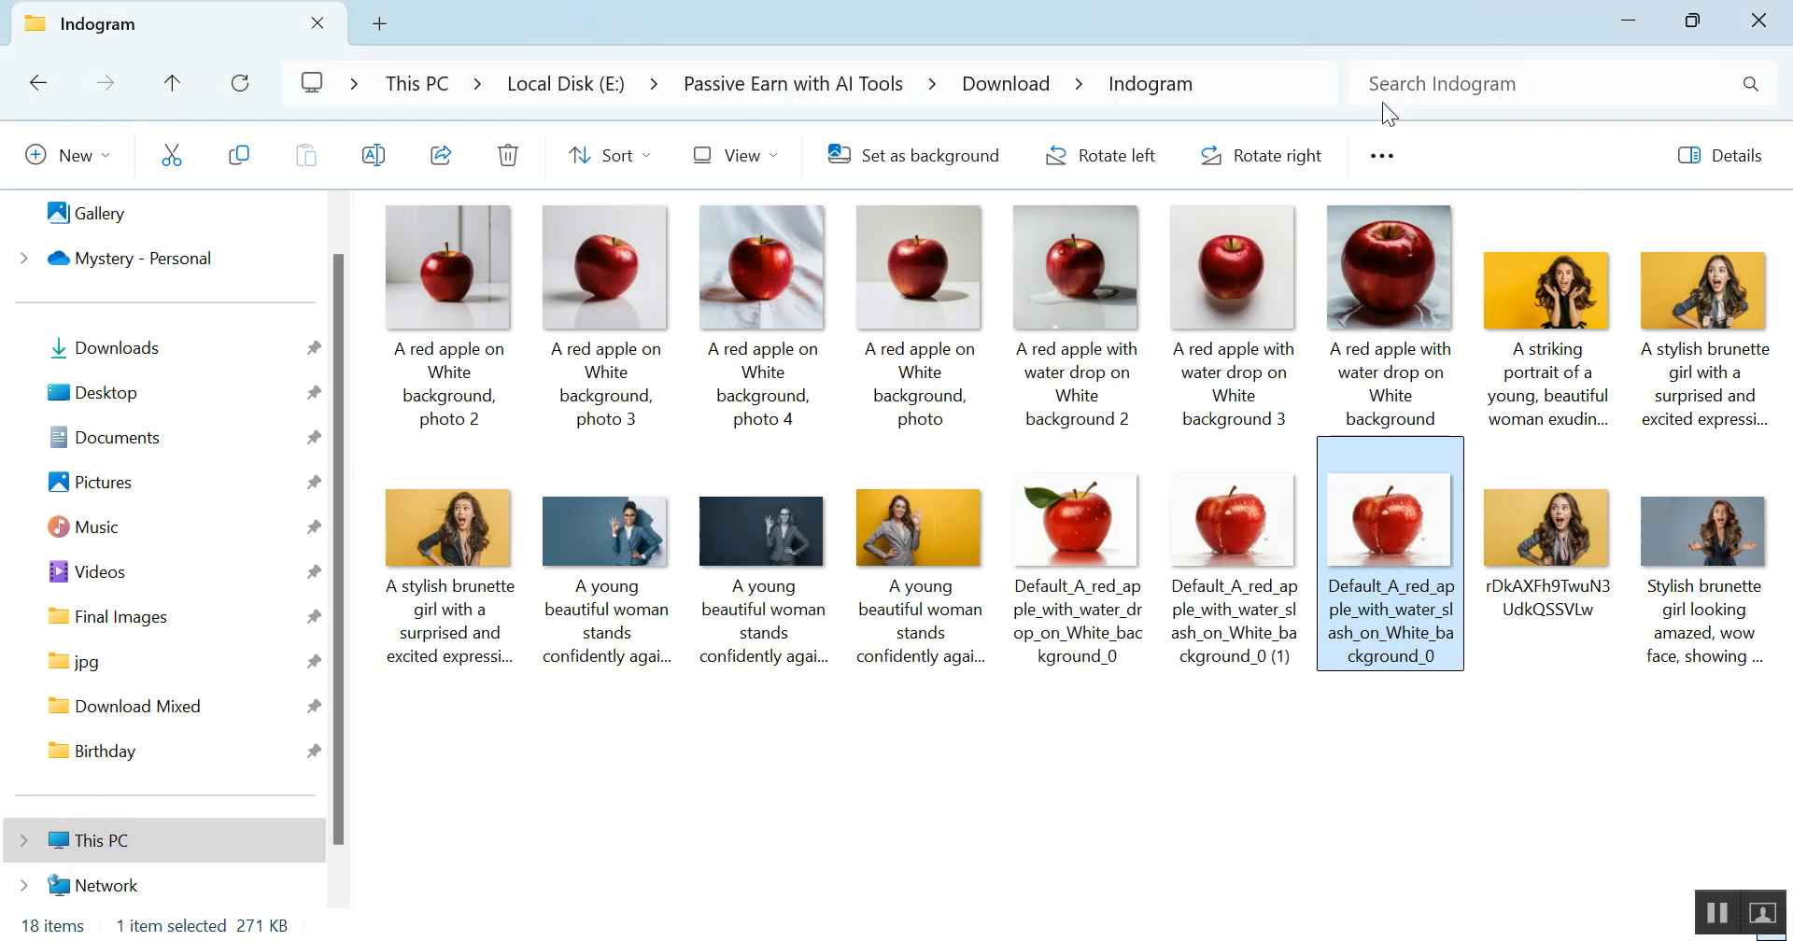
pyautogui.click(1147, 821)
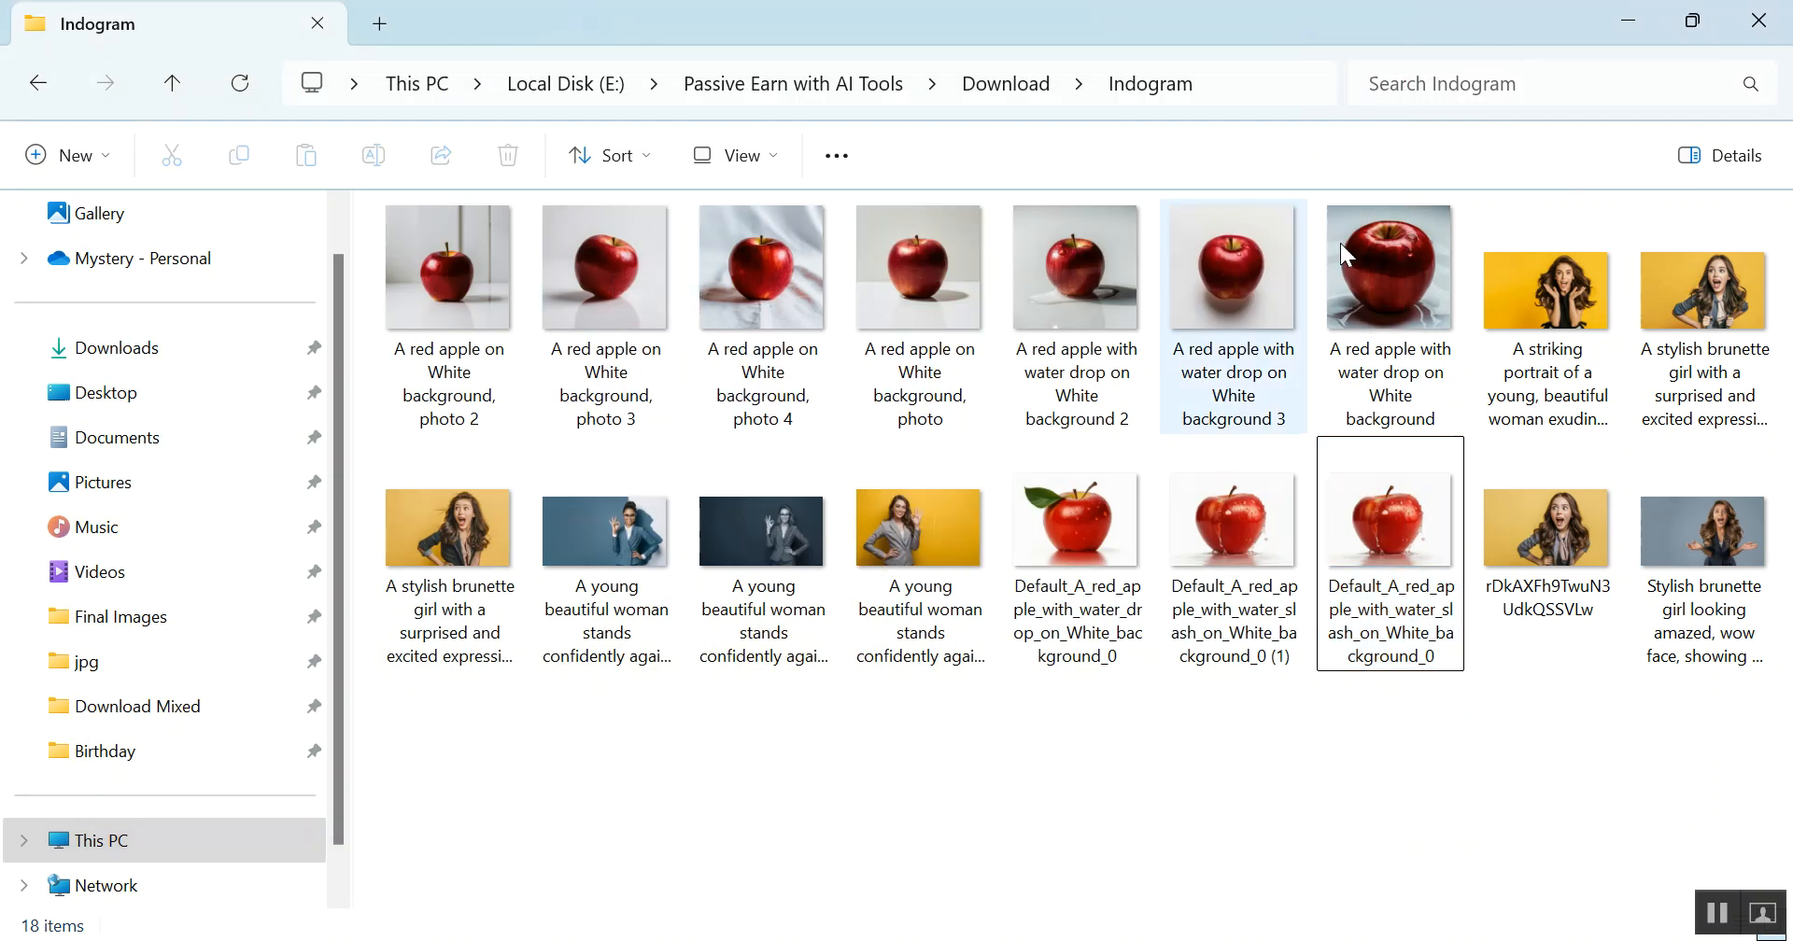
# Step: Preview the image "A red apple on White background, photo 2", close it and clear the selection
pyautogui.click(433, 266)
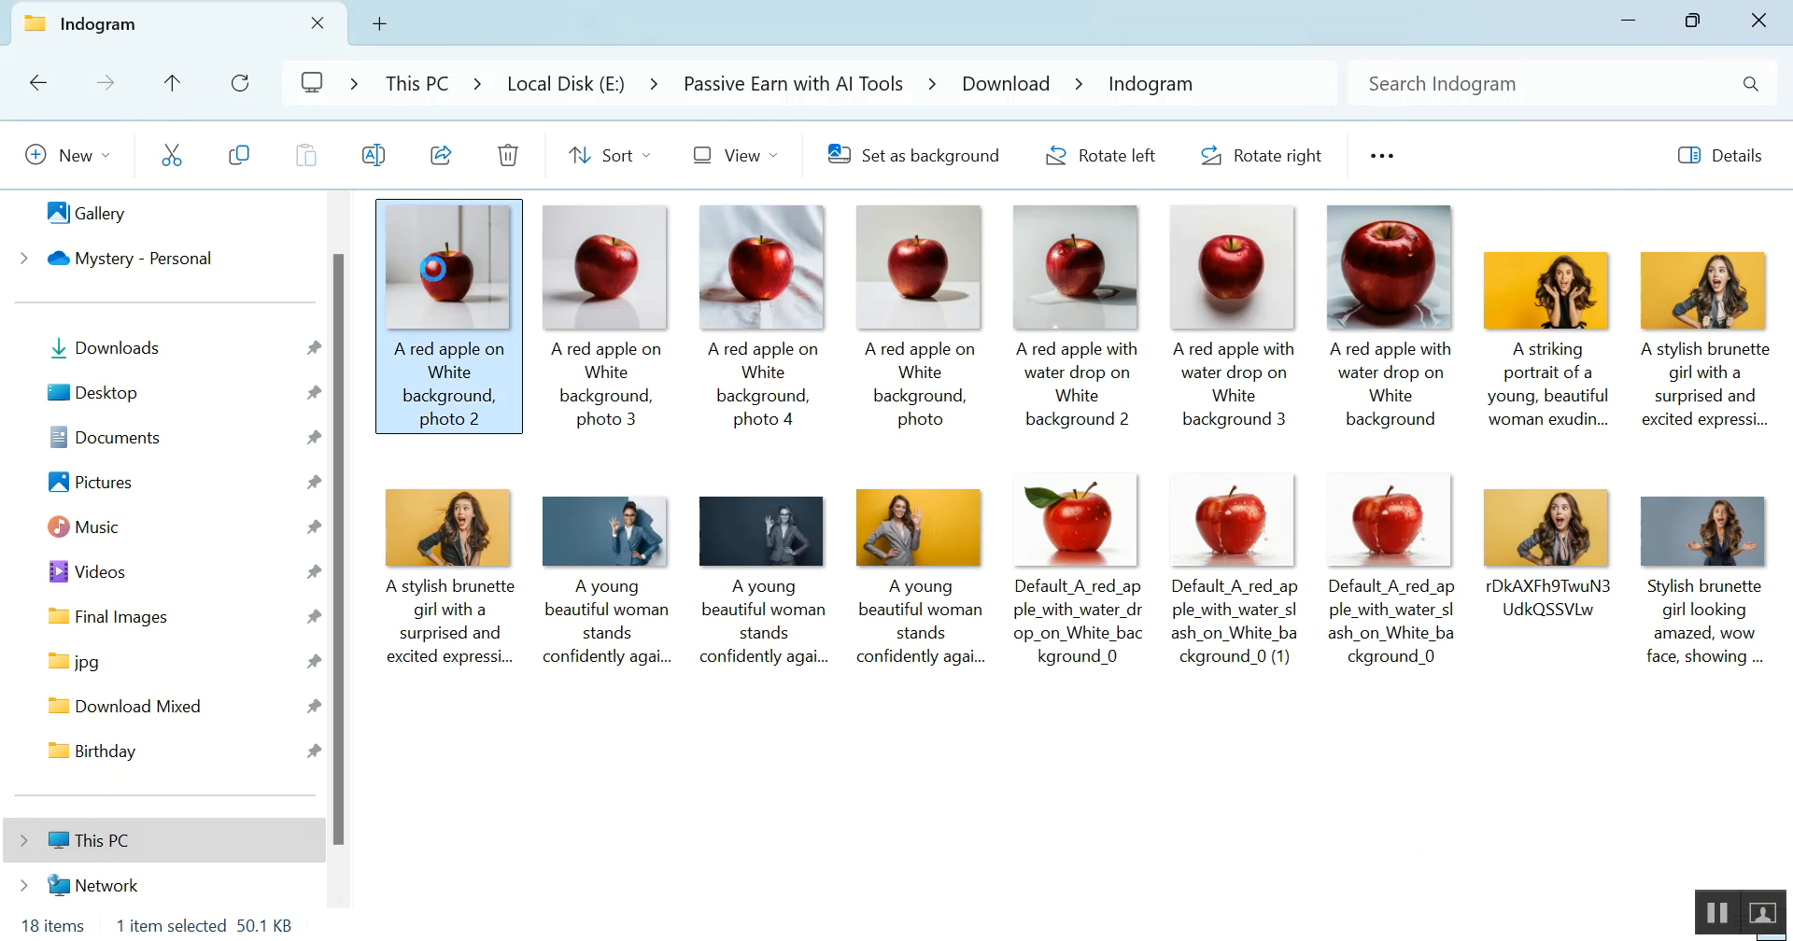
pyautogui.doubleClick(433, 266)
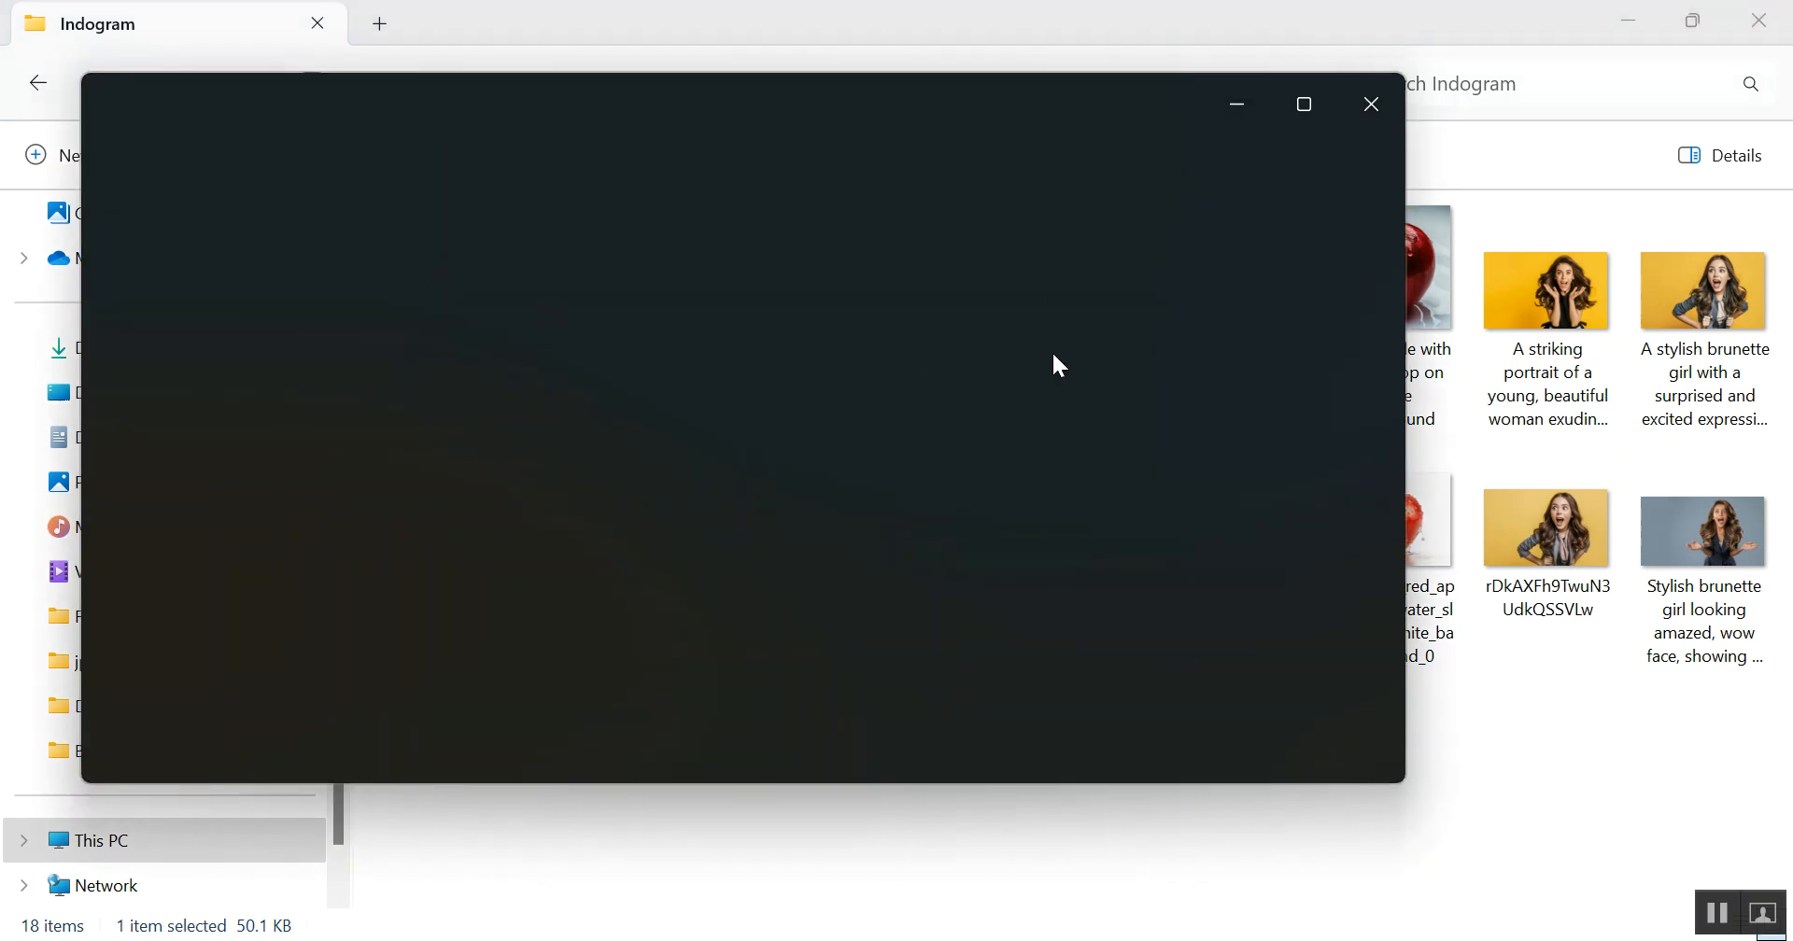
pyautogui.click(1376, 110)
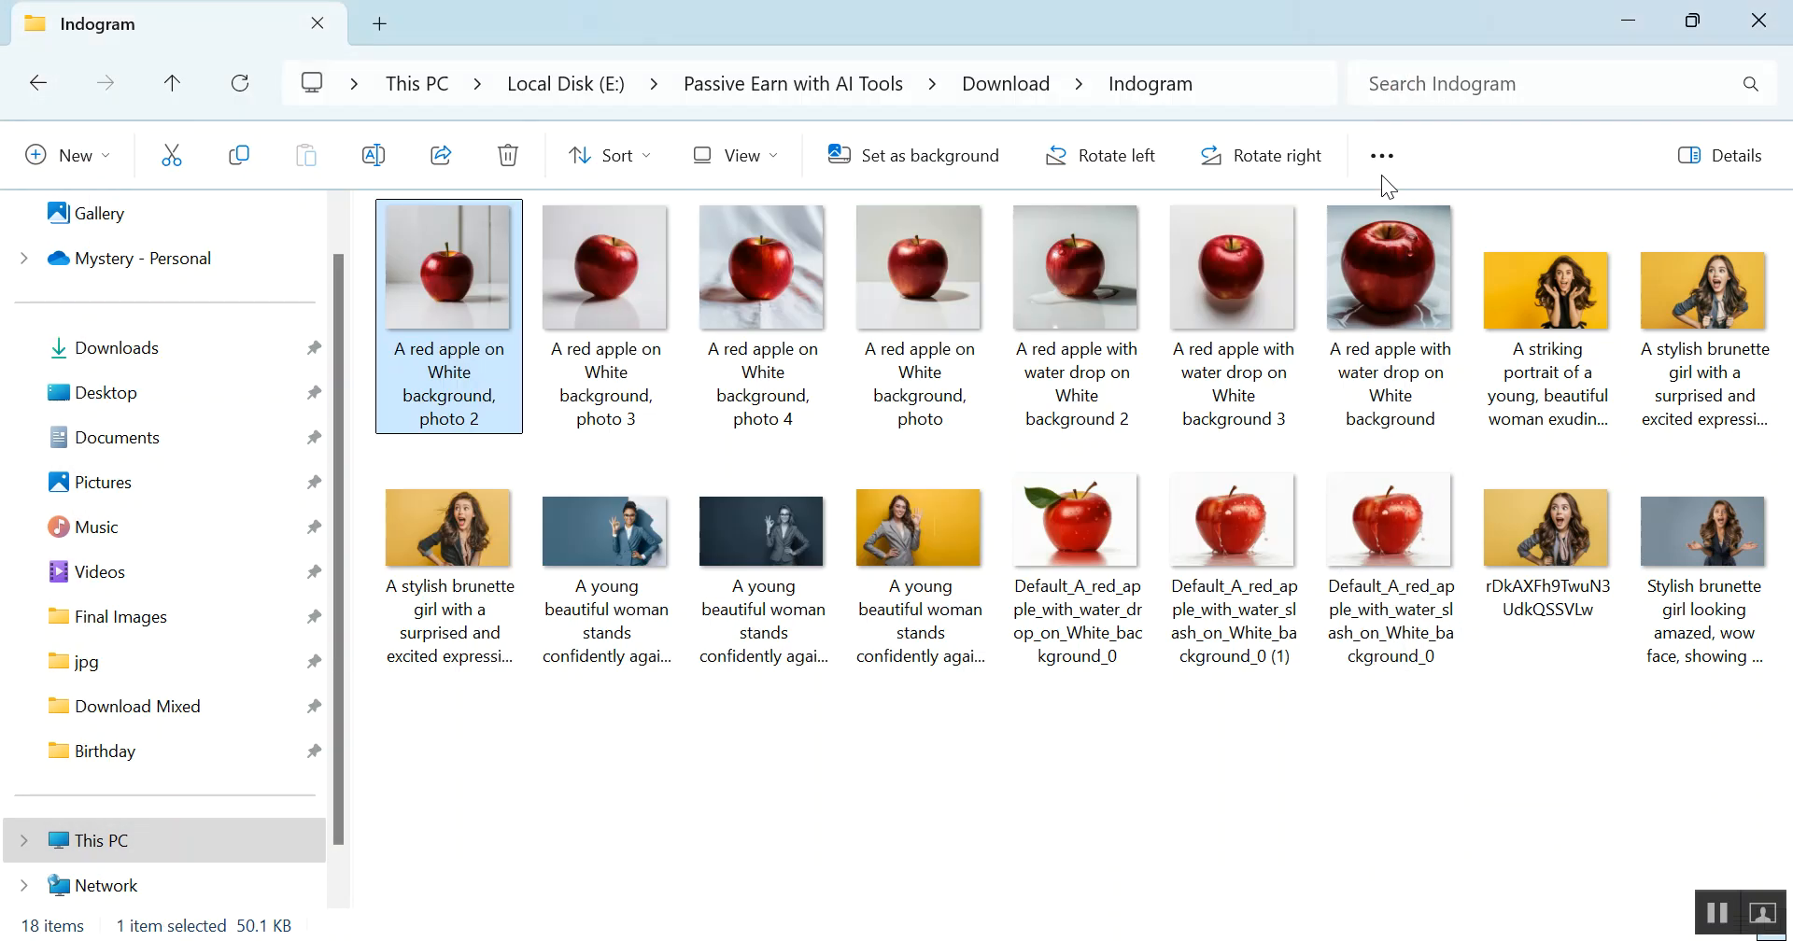
pyautogui.click(1169, 827)
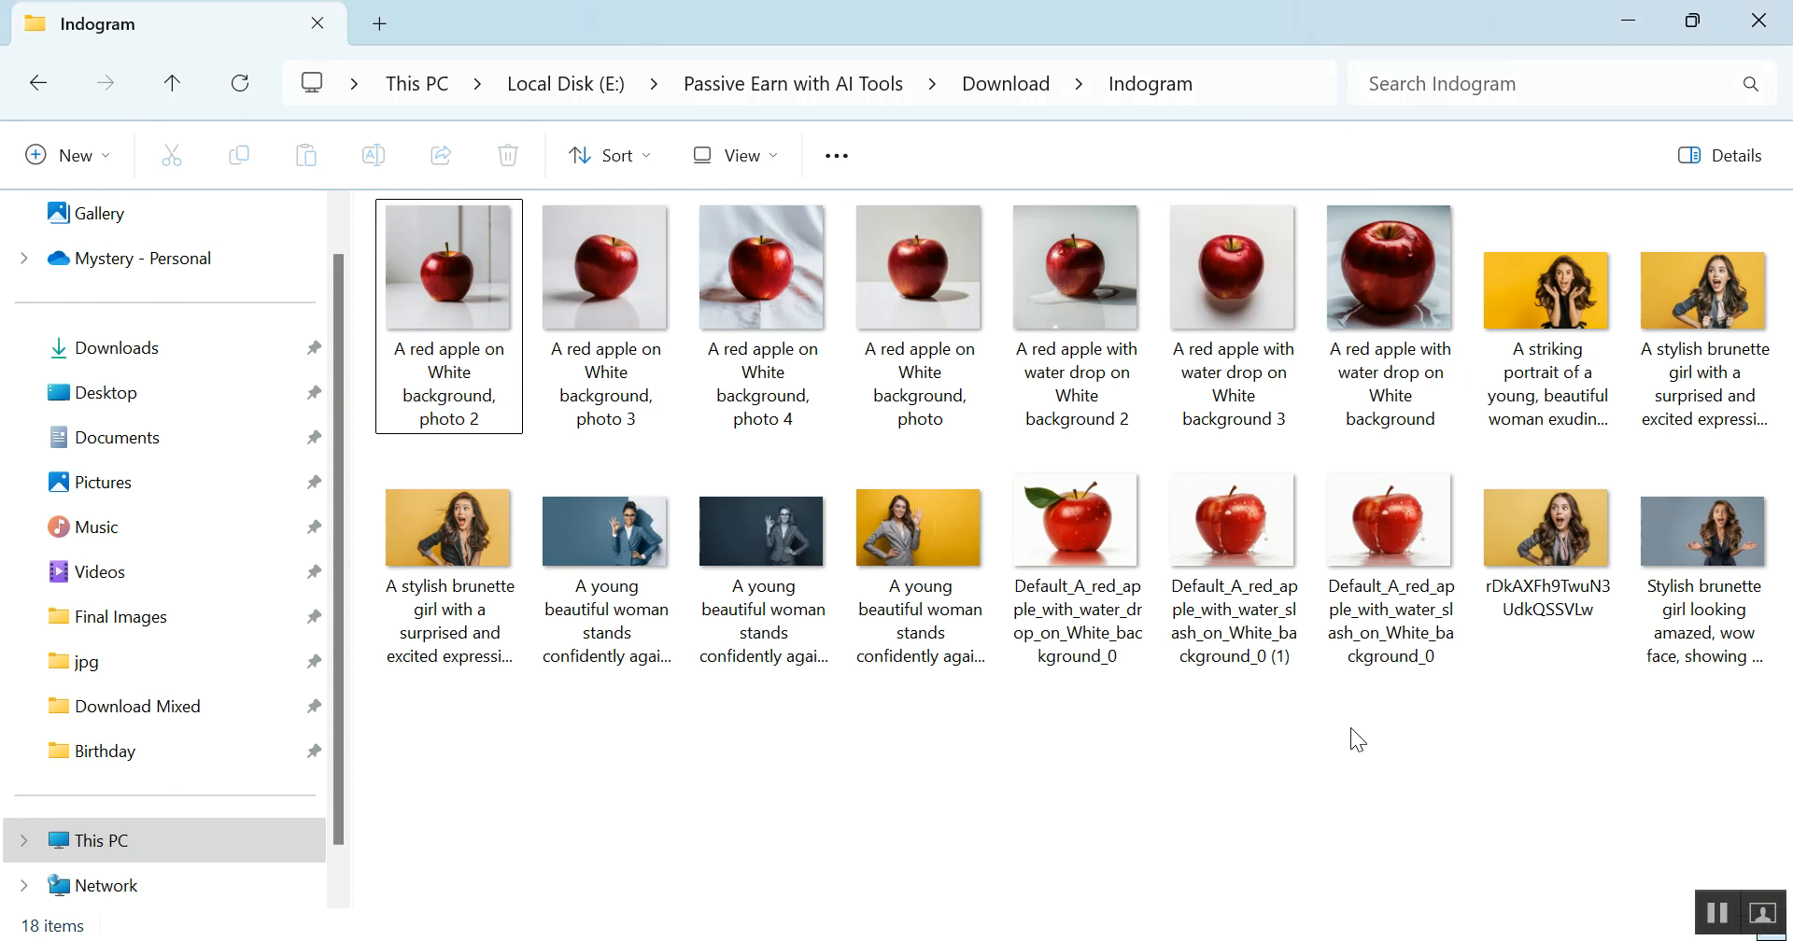
# Step: Switch to Photoshop, start opening a file and browse to the Indogram folder inside Passive Earn with AI Tools > Download
pyautogui.click(1354, 515)
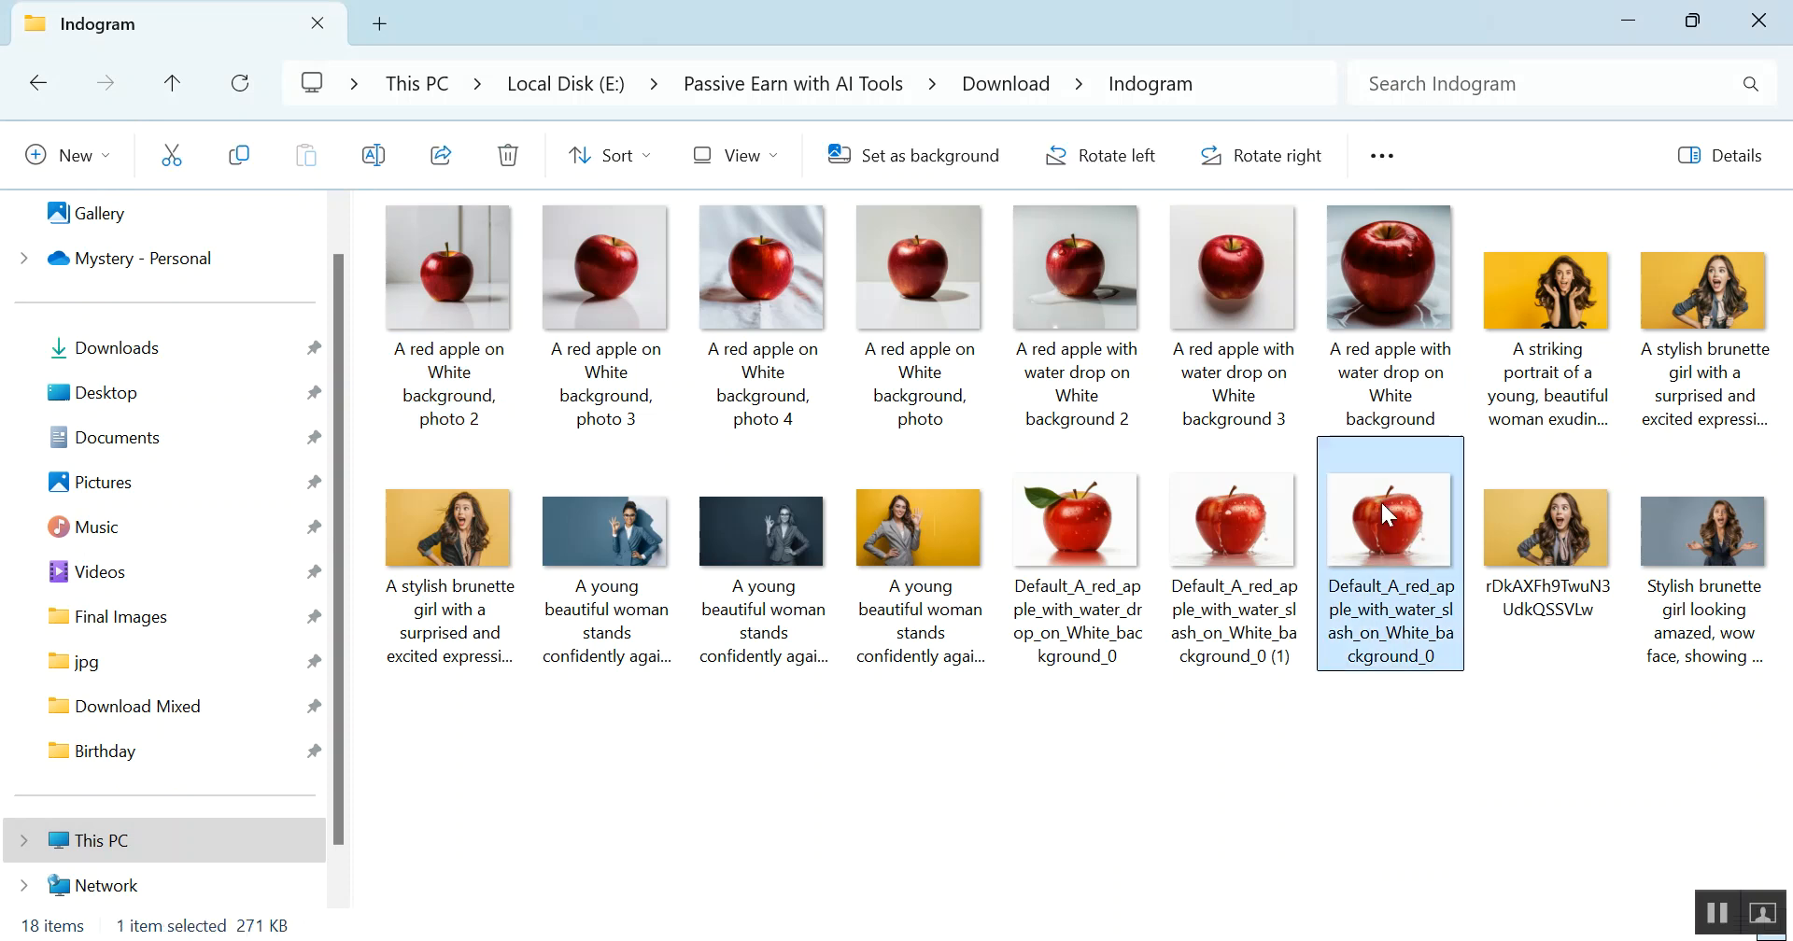
pyautogui.click(841, 784)
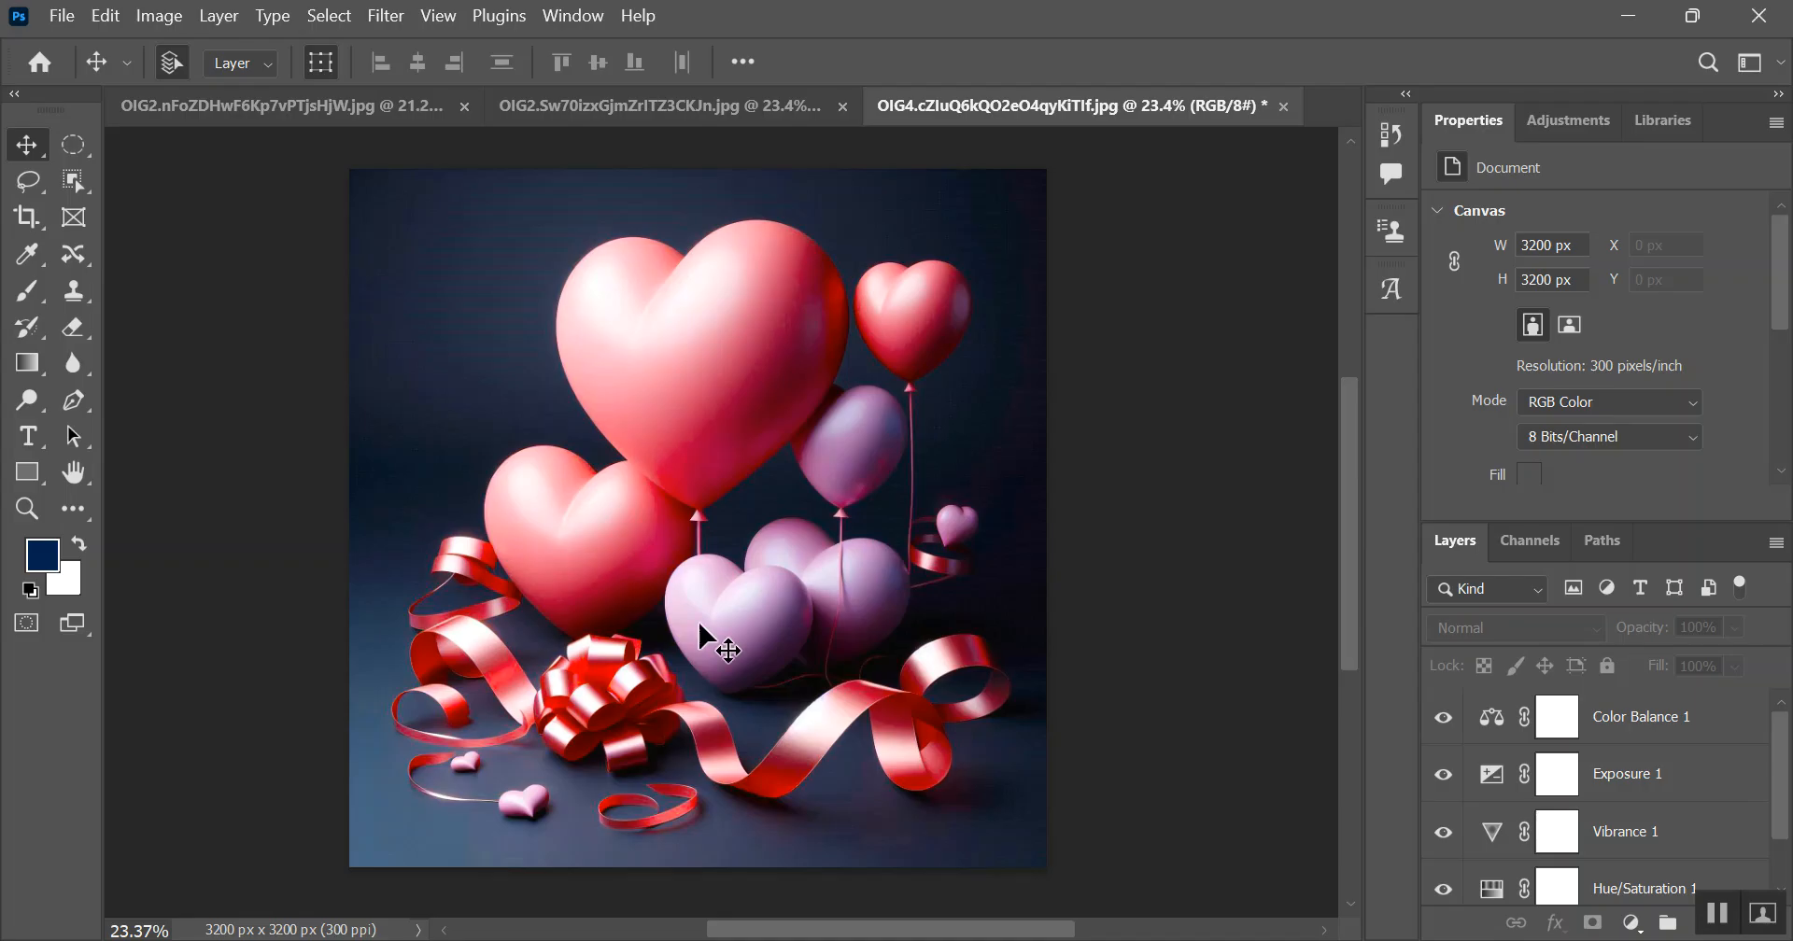
pyautogui.click(70, 16)
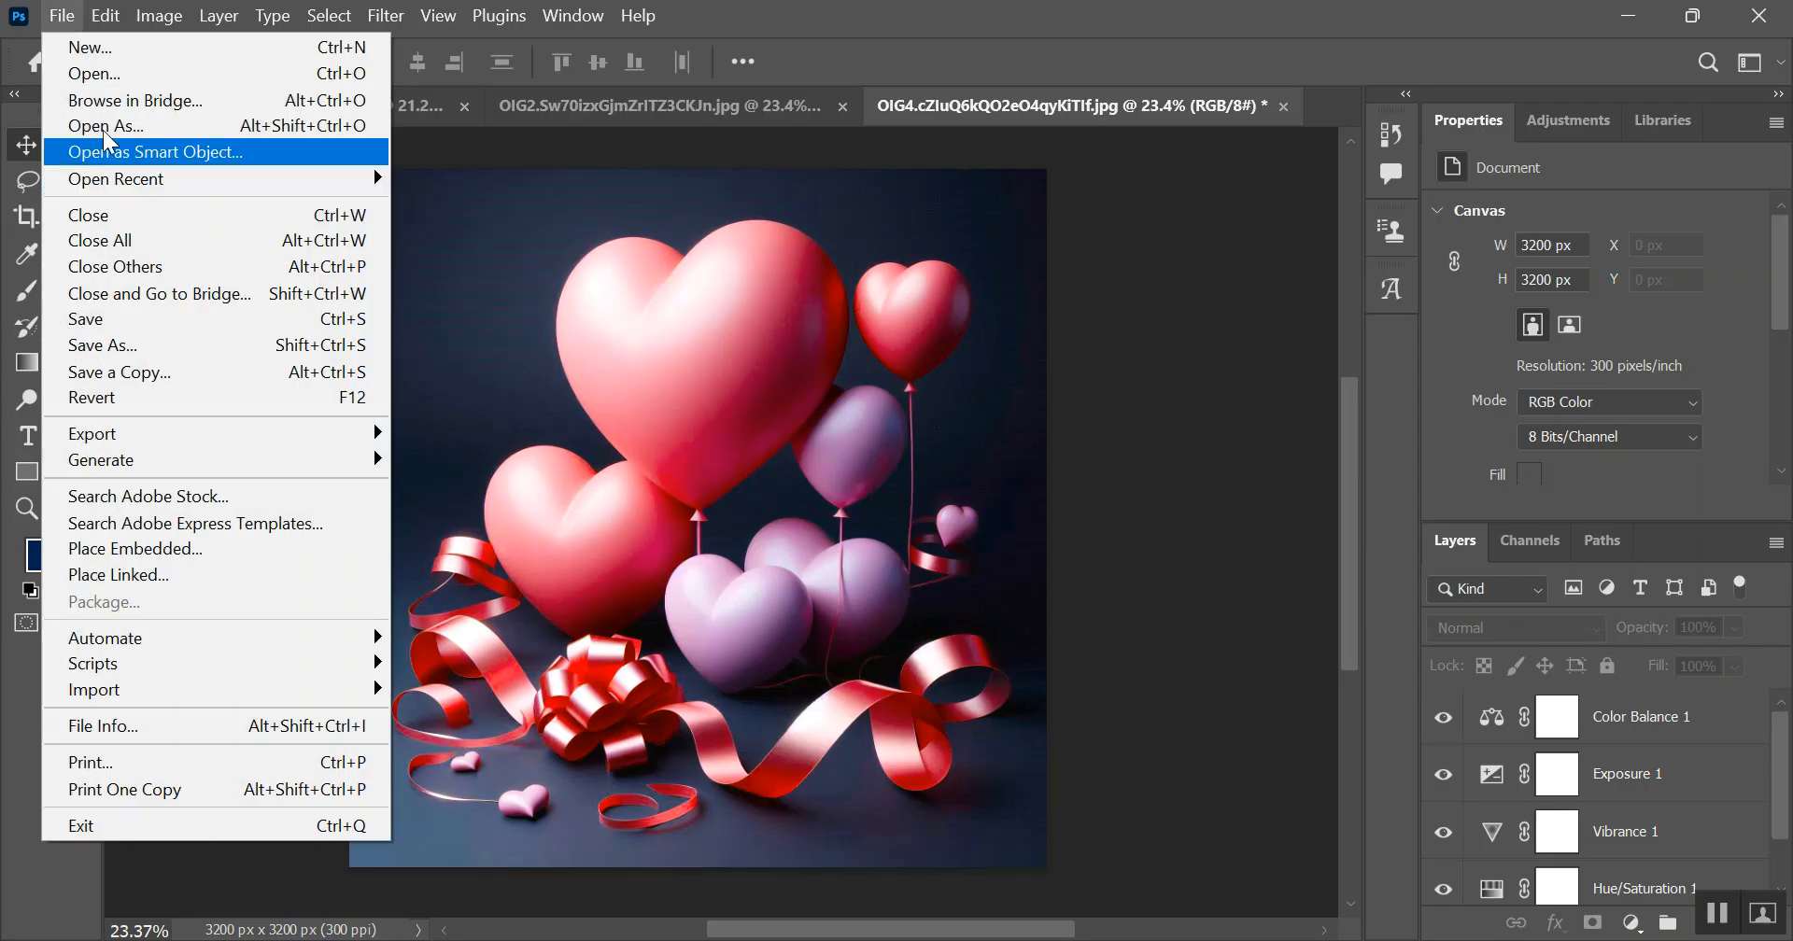
pyautogui.click(187, 71)
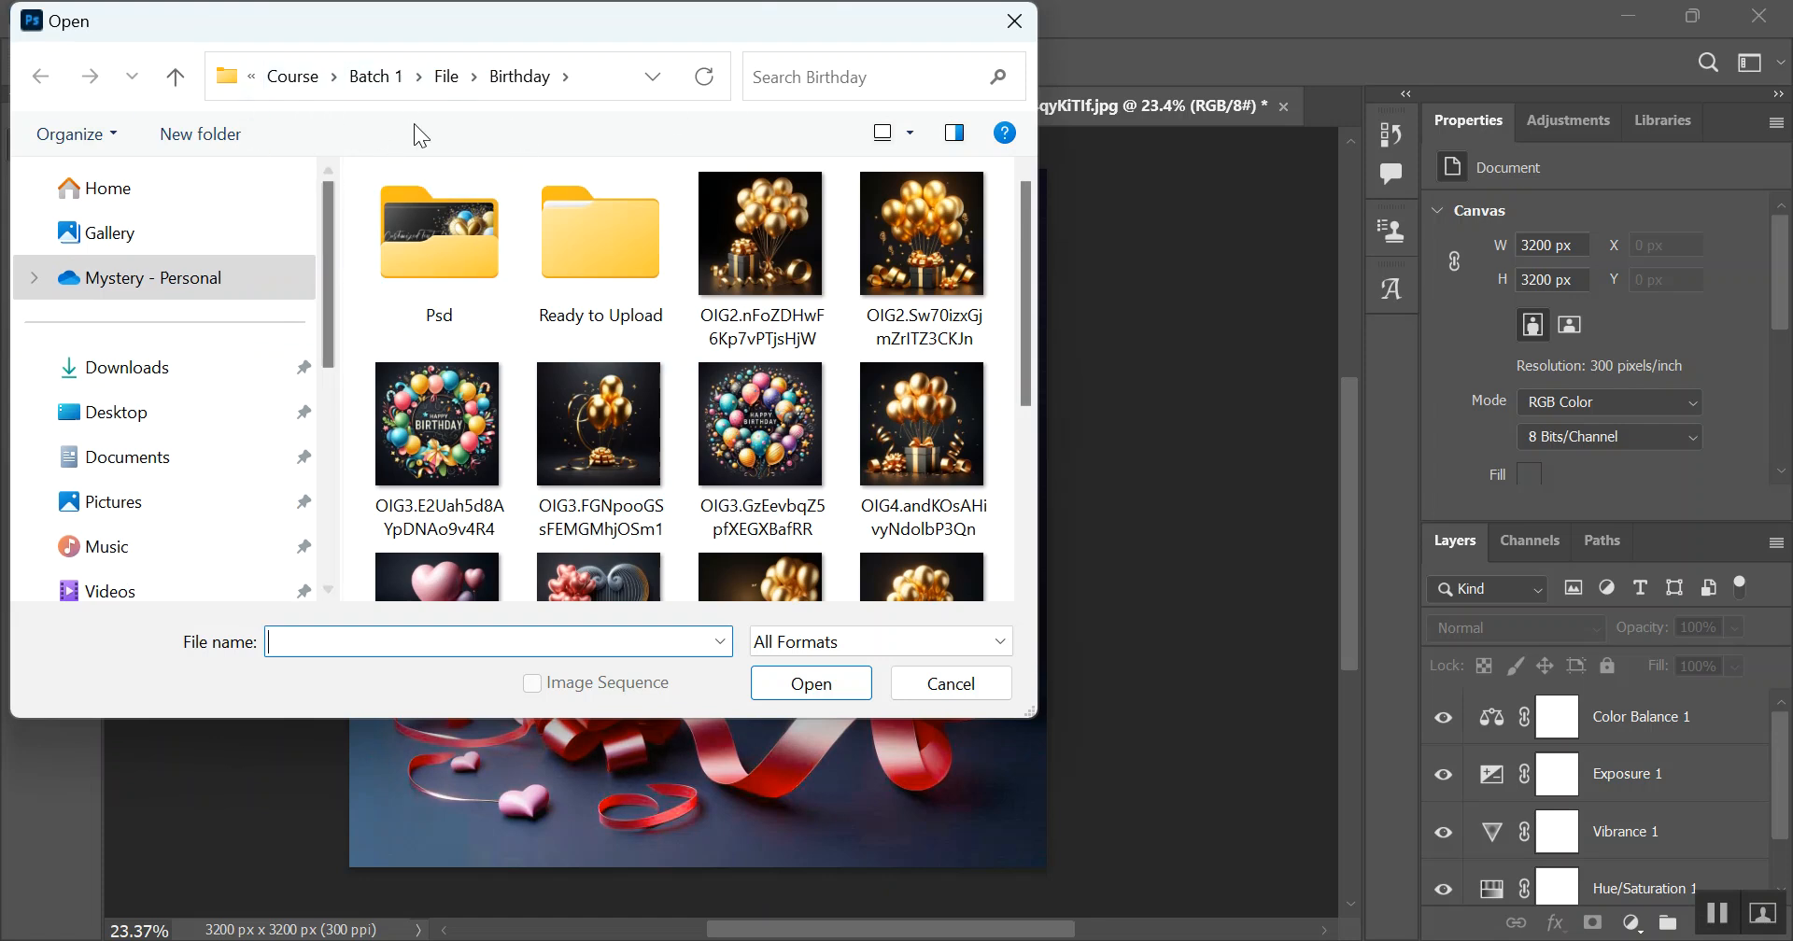
pyautogui.click(291, 79)
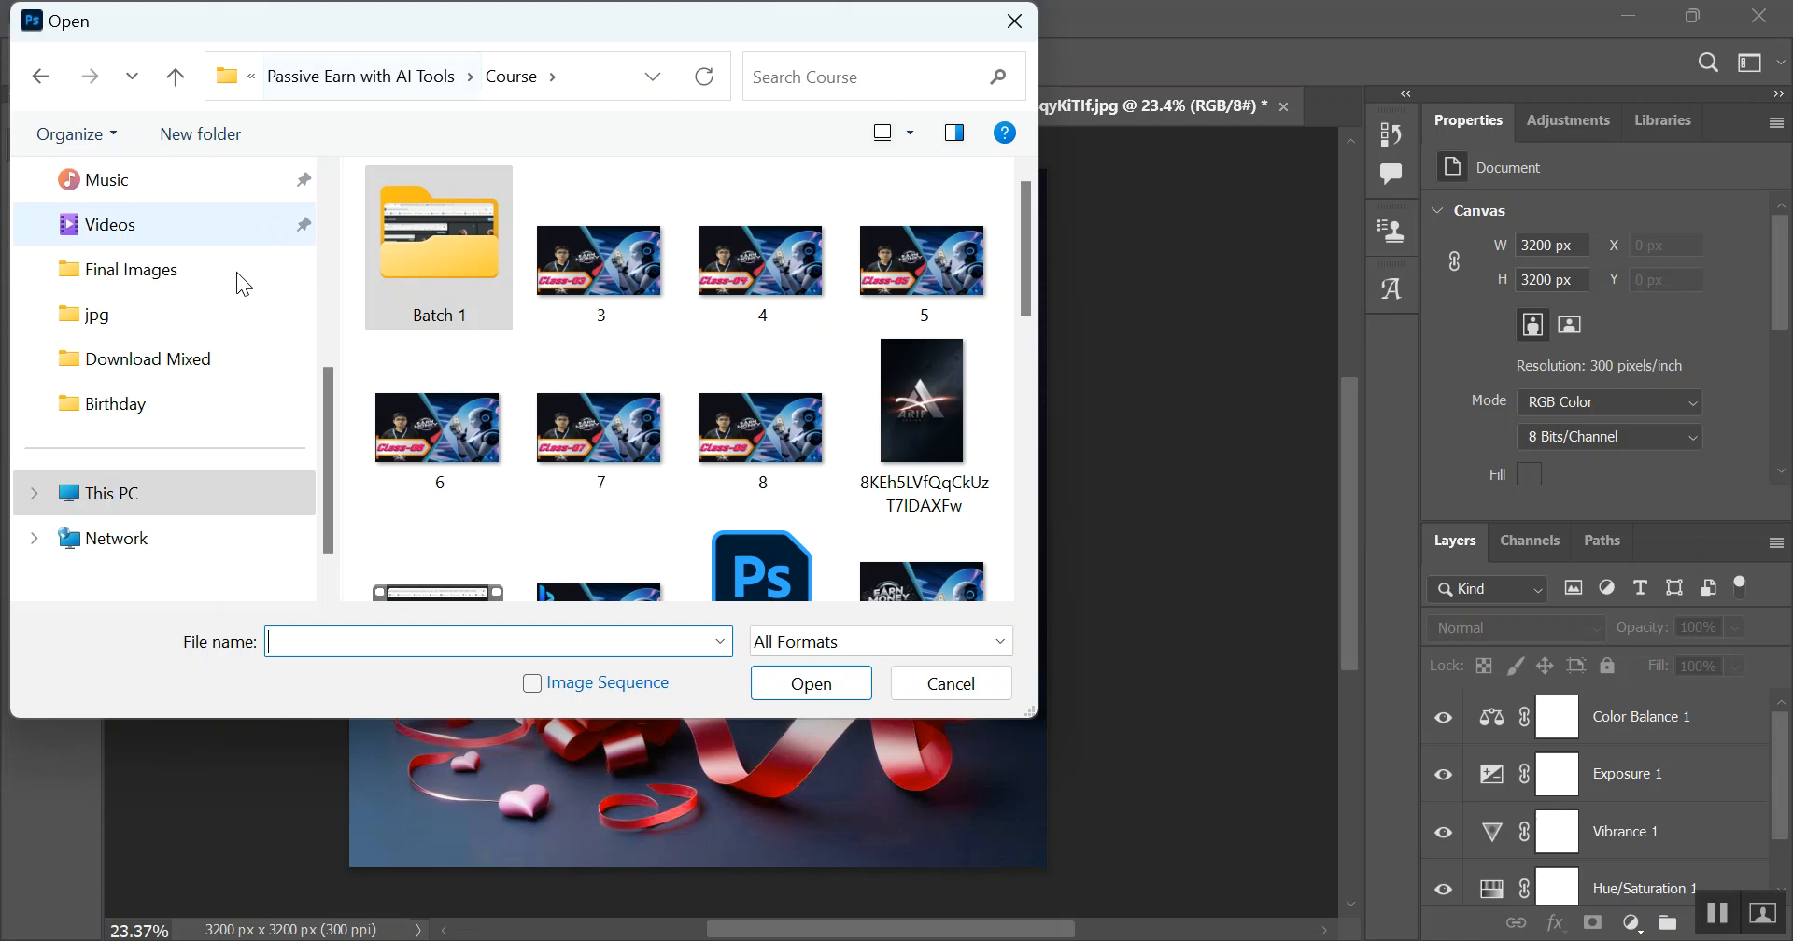
pyautogui.click(154, 372)
pyautogui.click(176, 77)
pyautogui.click(175, 76)
pyautogui.doubleClick(428, 431)
pyautogui.click(176, 78)
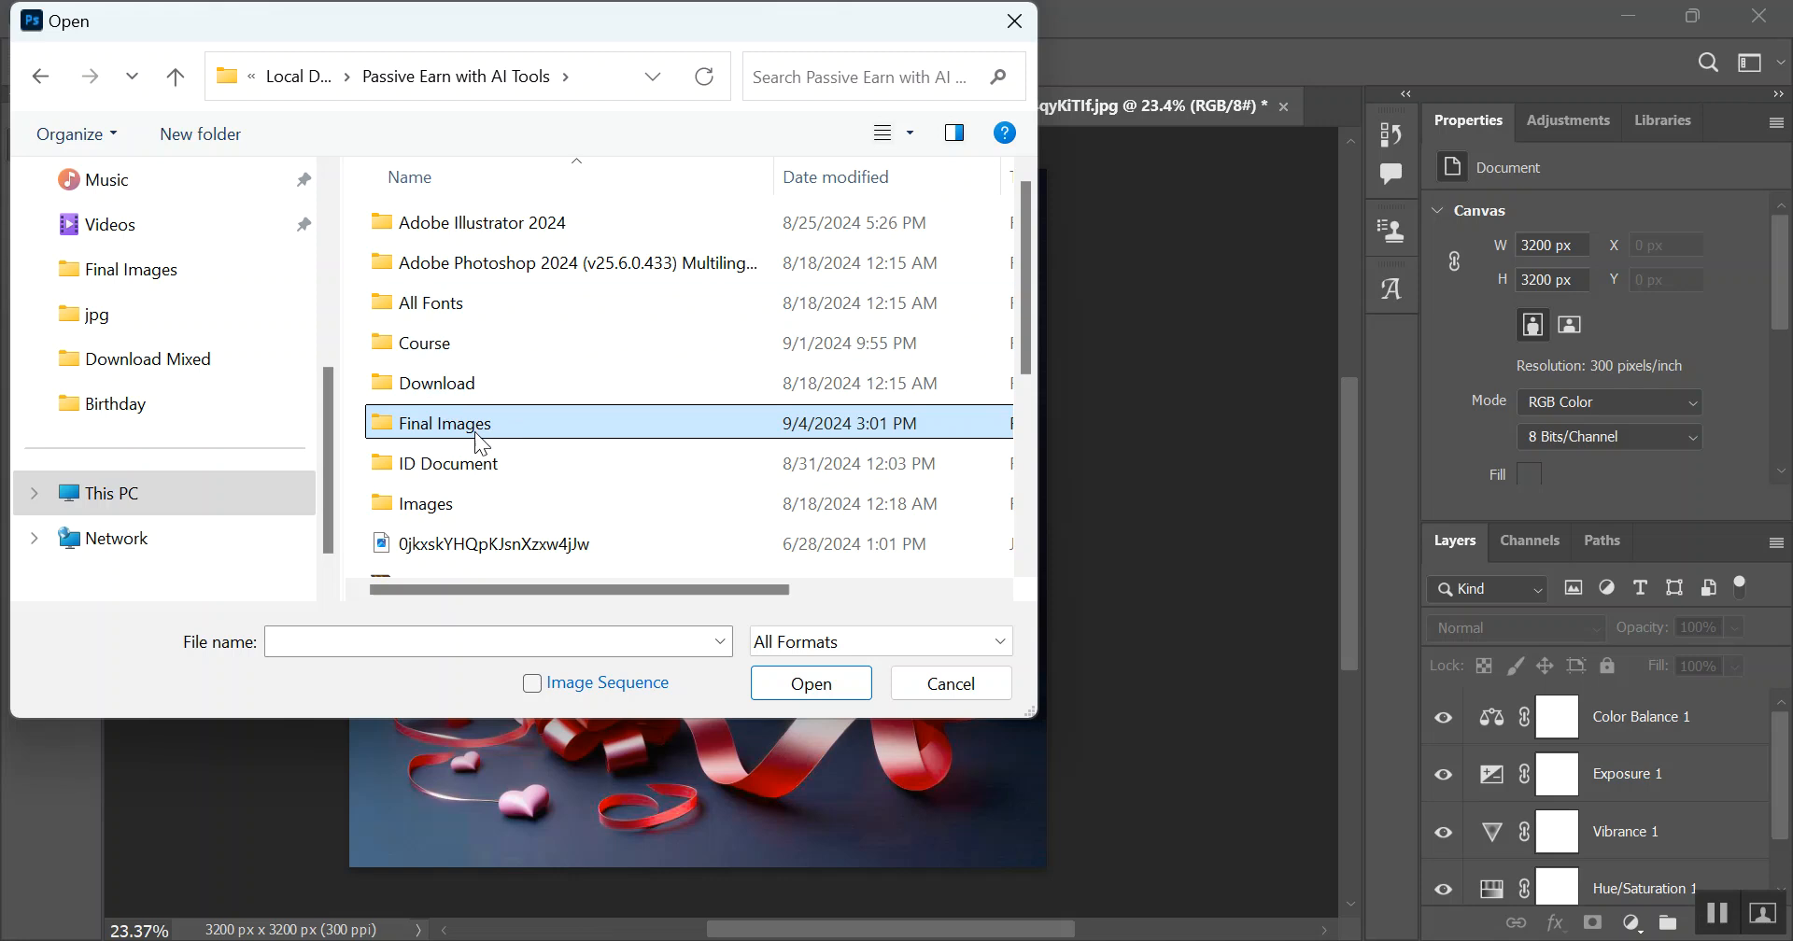
pyautogui.doubleClick(458, 381)
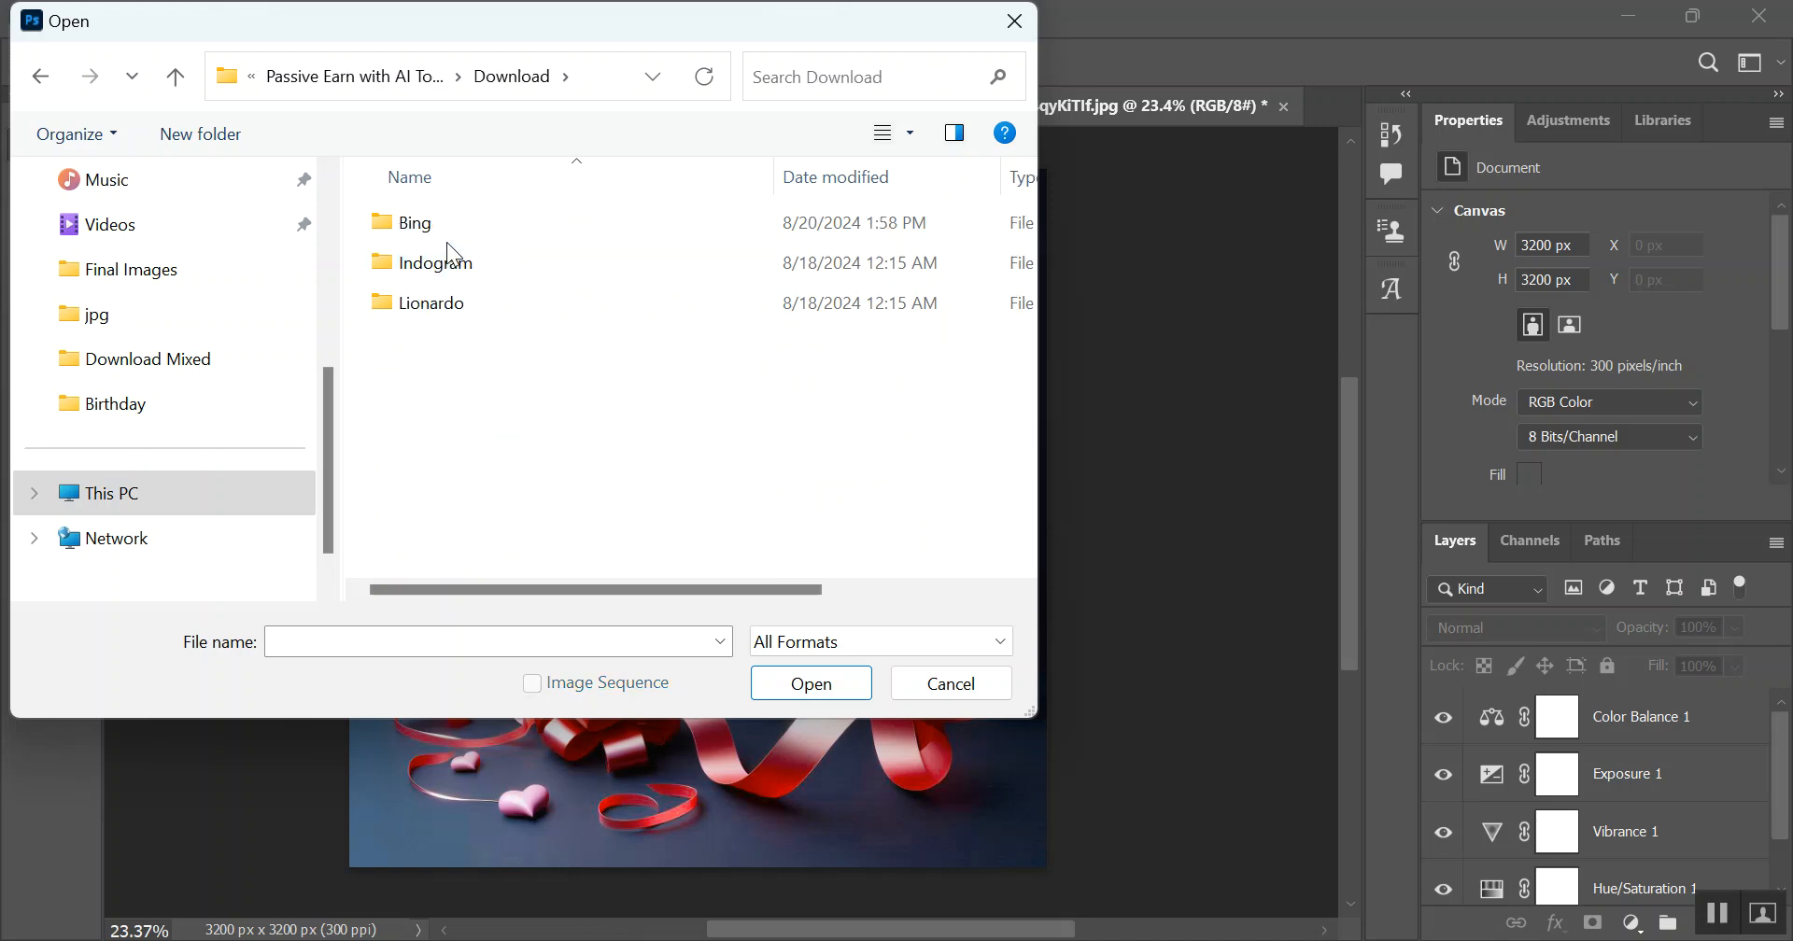
pyautogui.doubleClick(450, 261)
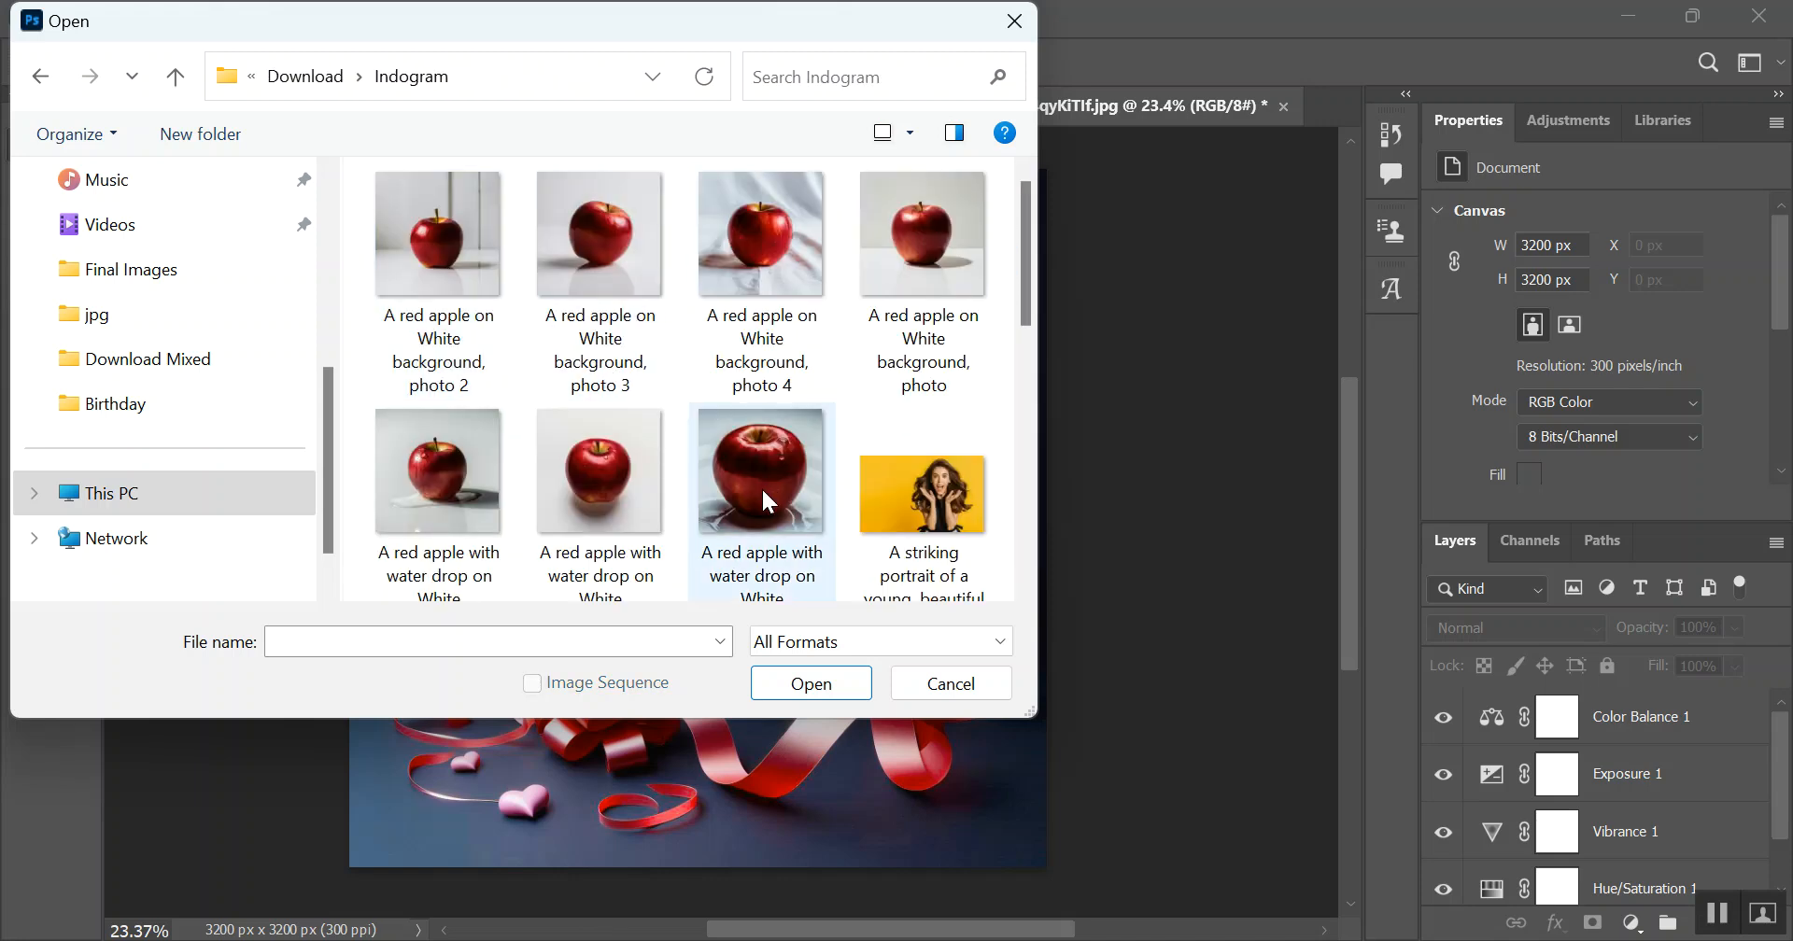
# Step: Open Default_A_red_apple_with_water_slash_on_White_background_0.jpg from the Indogram folder
pyautogui.scroll(-3, 761, 449)
pyautogui.scroll(3, 766, 436)
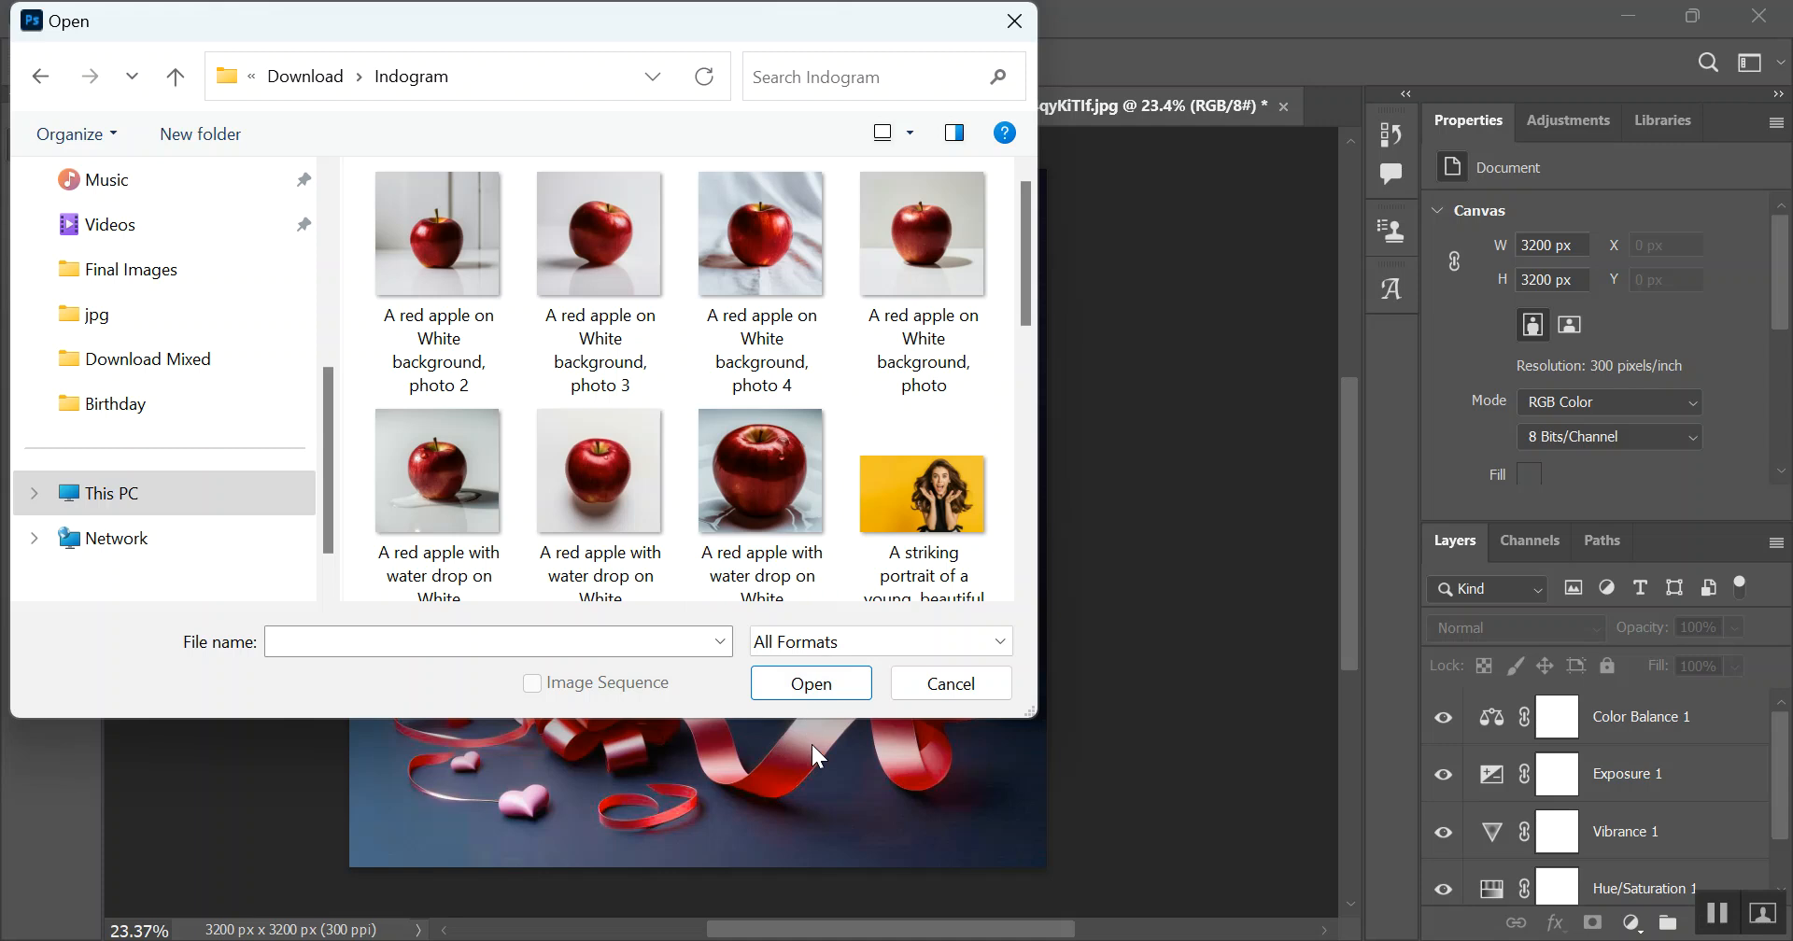
pyautogui.moveTo(733, 938)
pyautogui.click(646, 852)
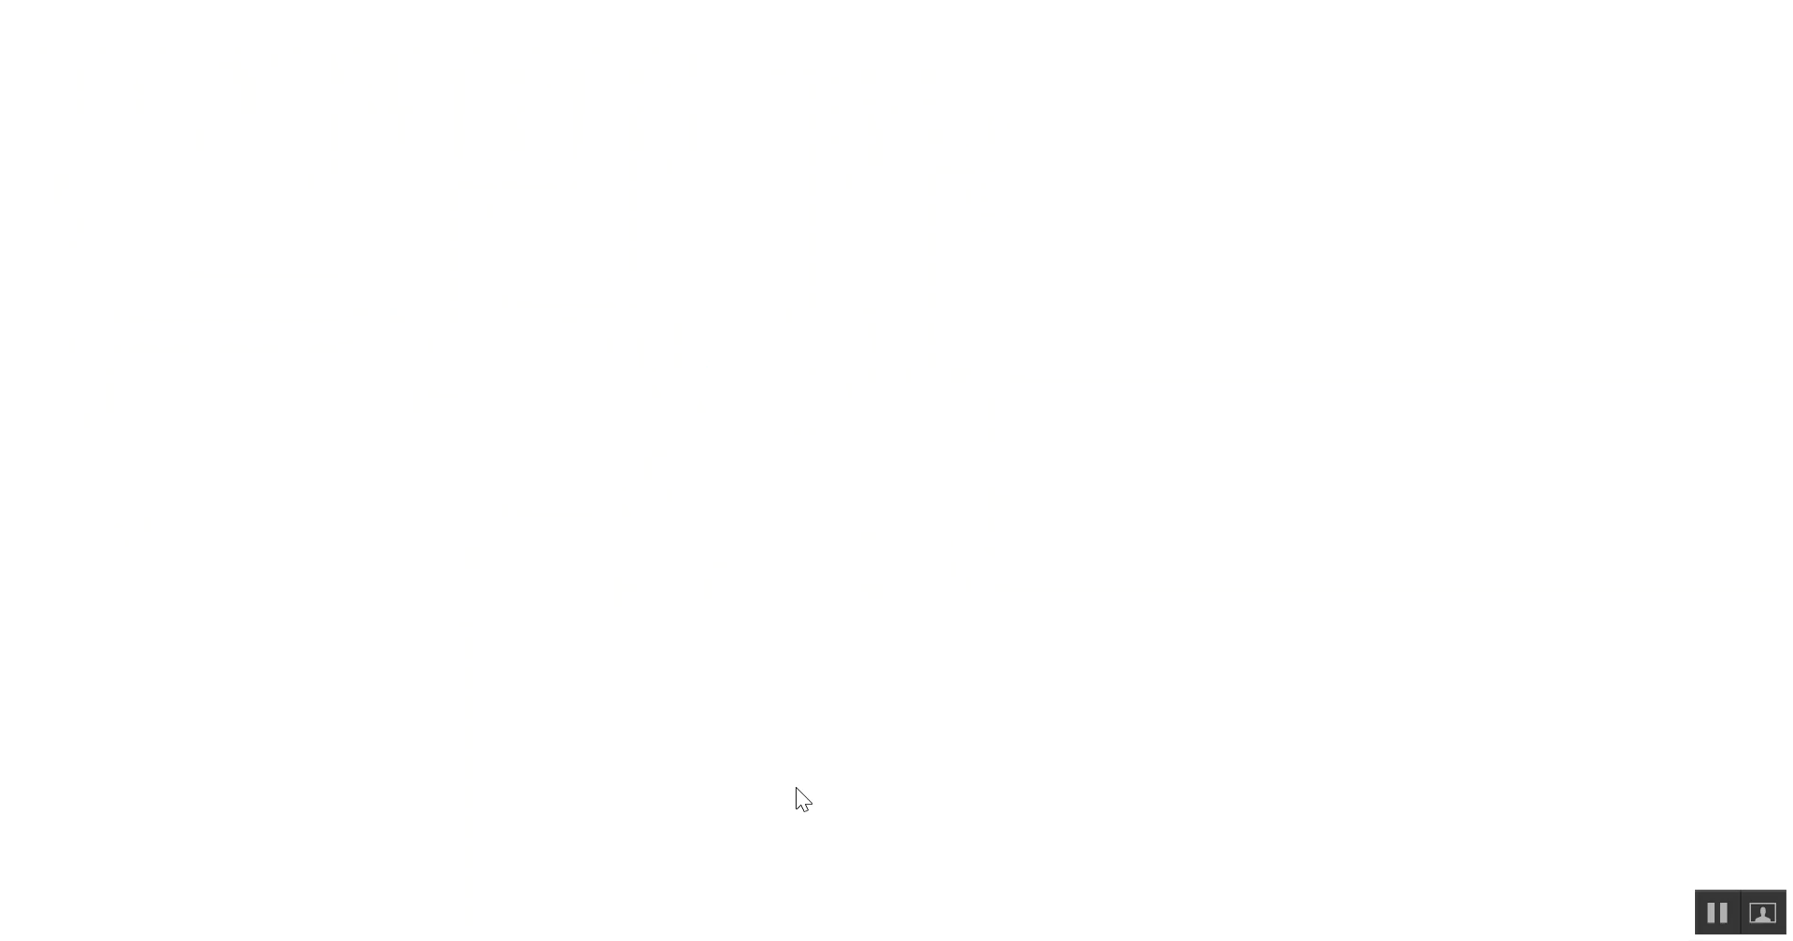
pyautogui.click(710, 12)
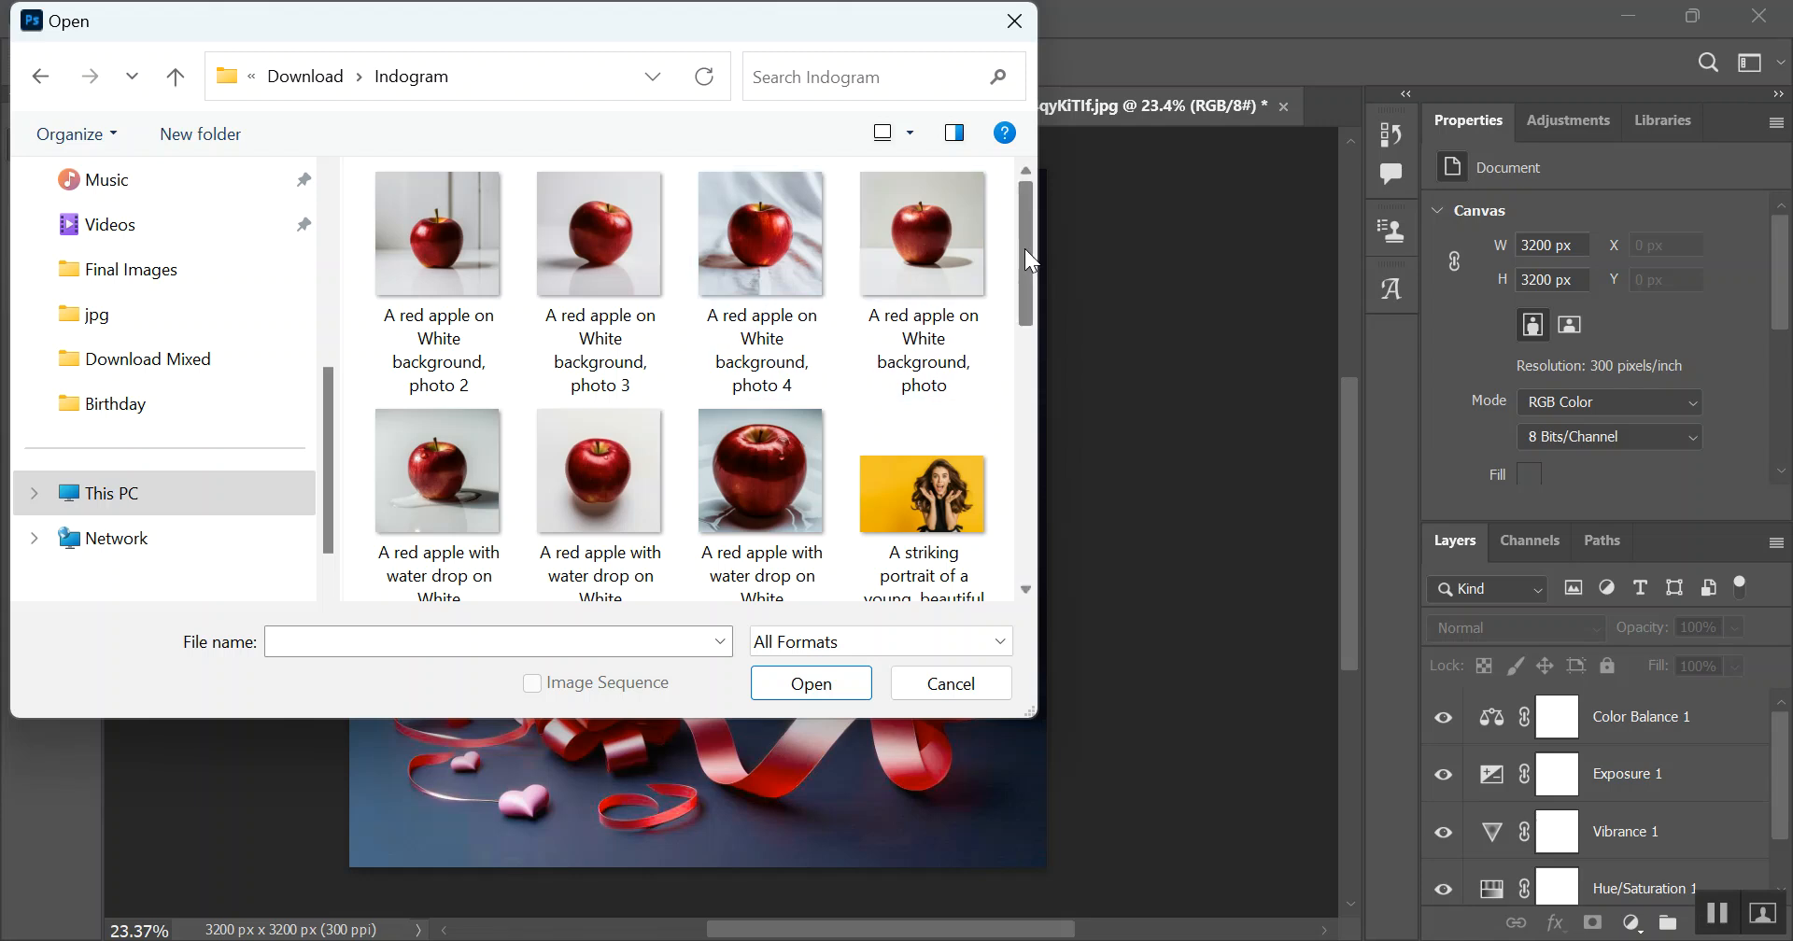
pyautogui.scroll(-1, 1030, 293)
pyautogui.moveTo(1030, 293); pyautogui.dragTo(1026, 447)
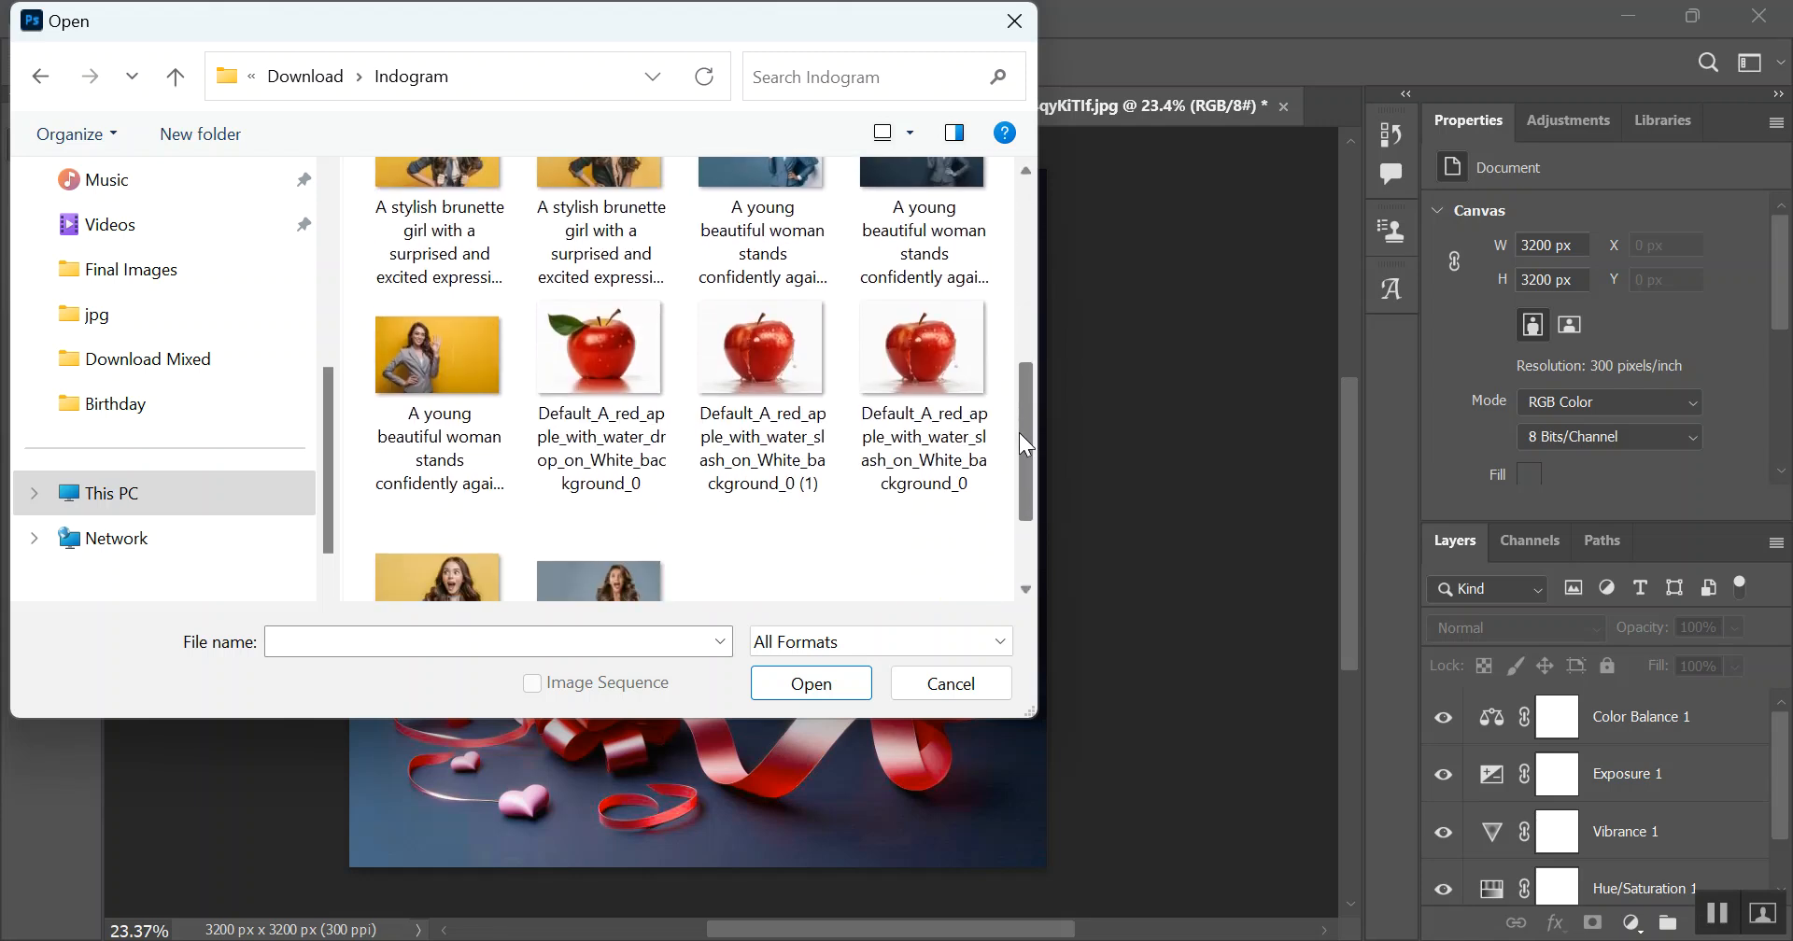
pyautogui.doubleClick(919, 366)
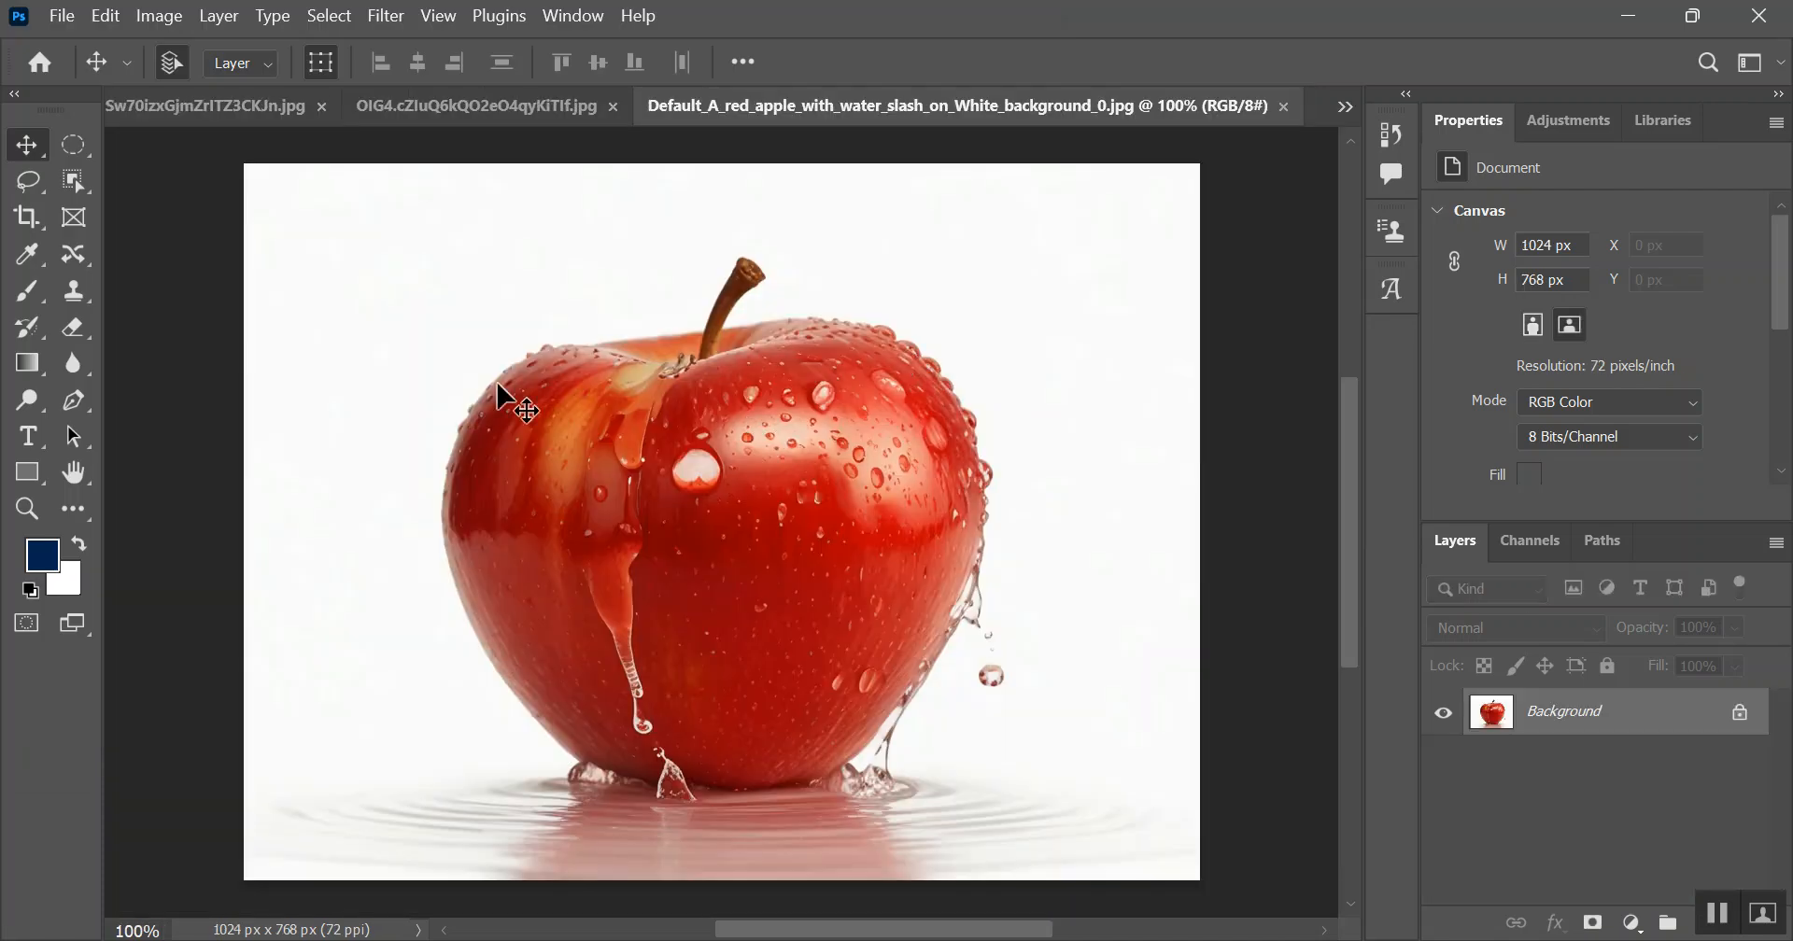
# Step: Set the apple image's resolution to 300 pixels/inch with resampling on Preserve Details 2.0, giving 4267 × 3200 px
pyautogui.click(157, 16)
pyautogui.click(227, 215)
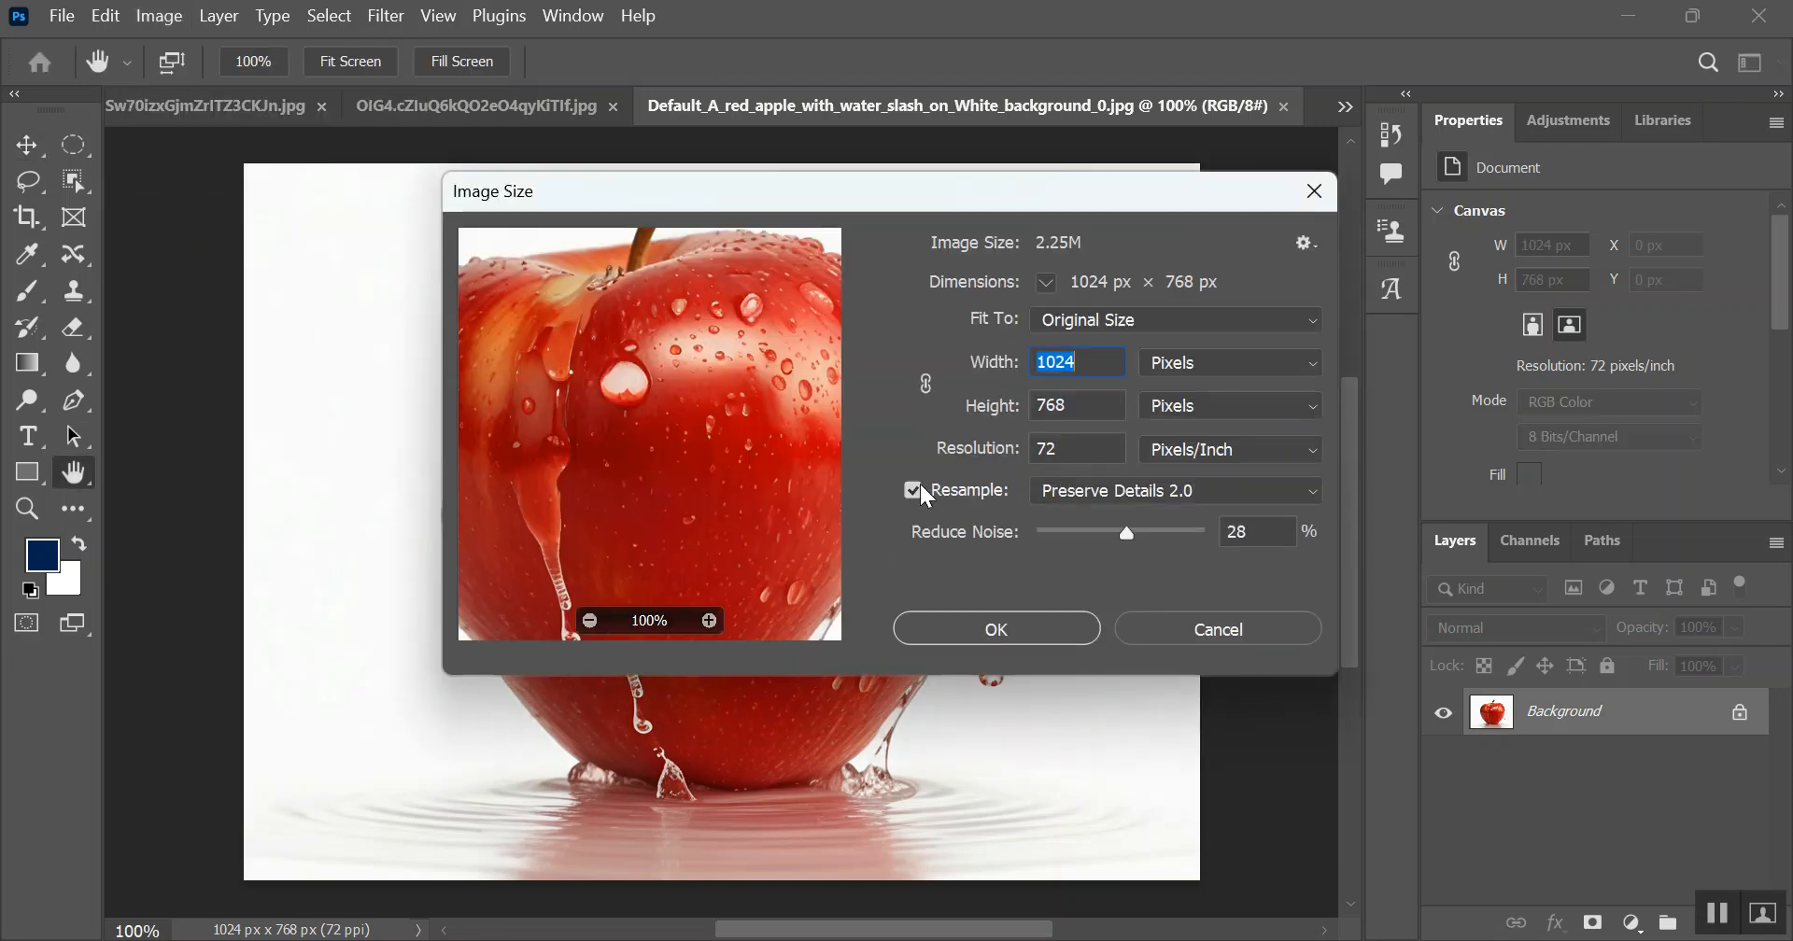
pyautogui.click(1074, 492)
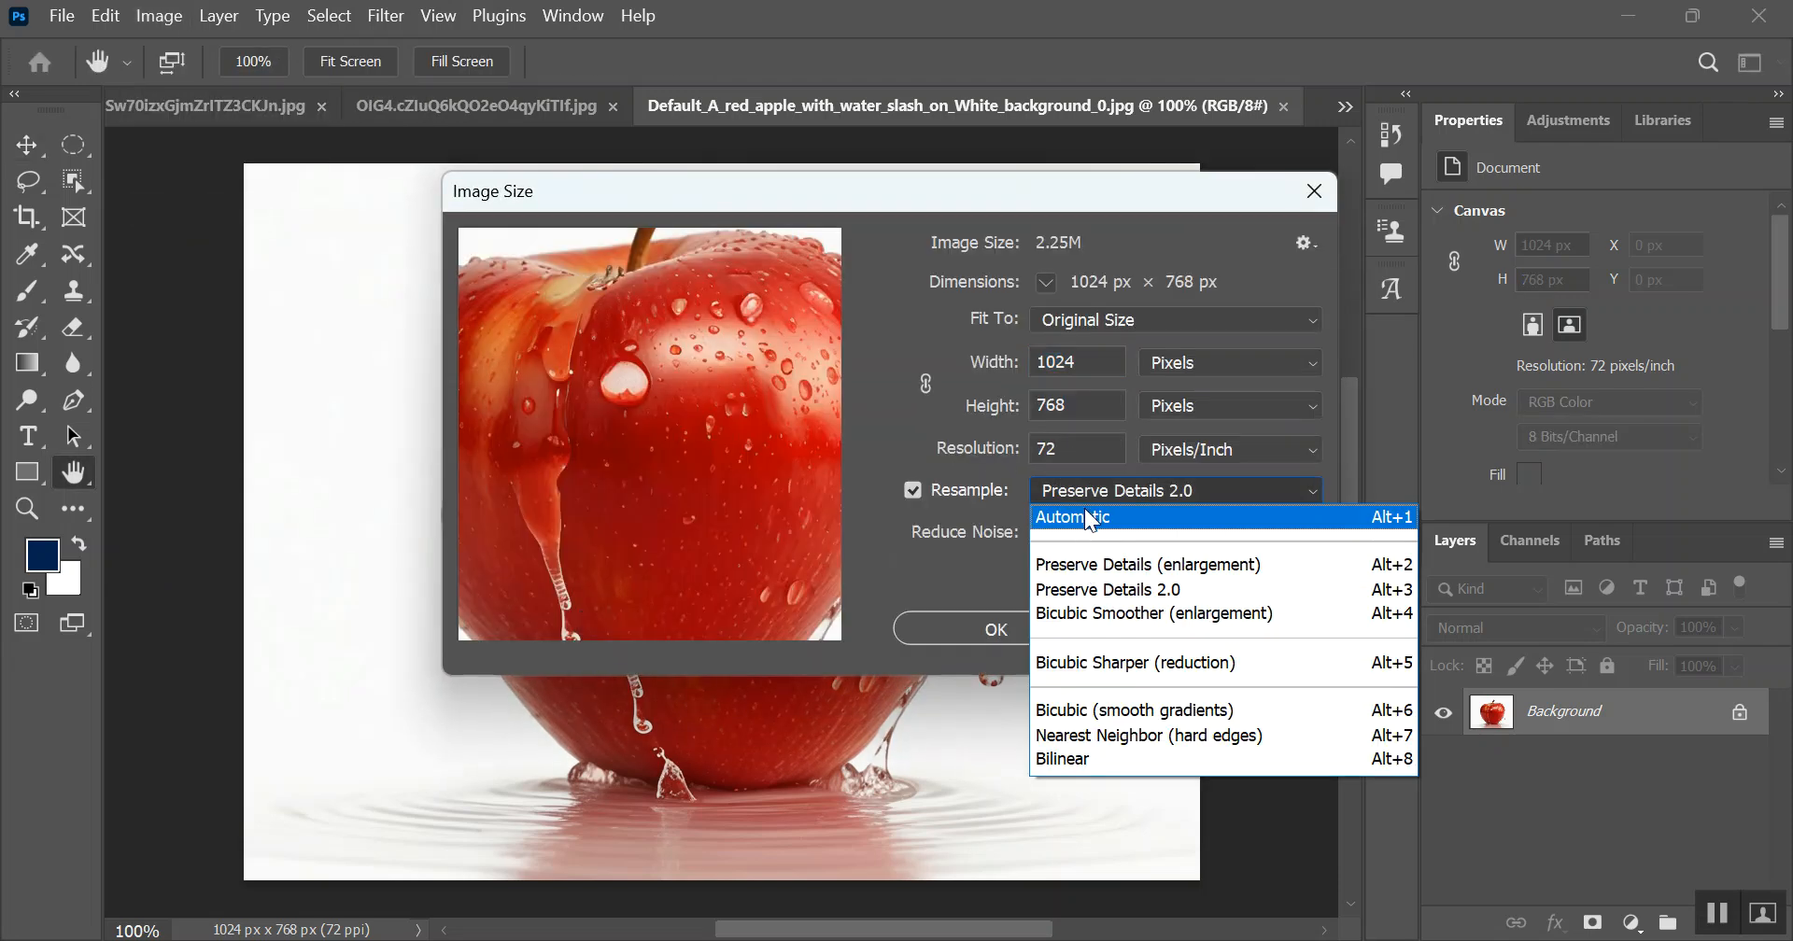
pyautogui.click(1089, 518)
pyautogui.doubleClick(1053, 449)
pyautogui.write('300')
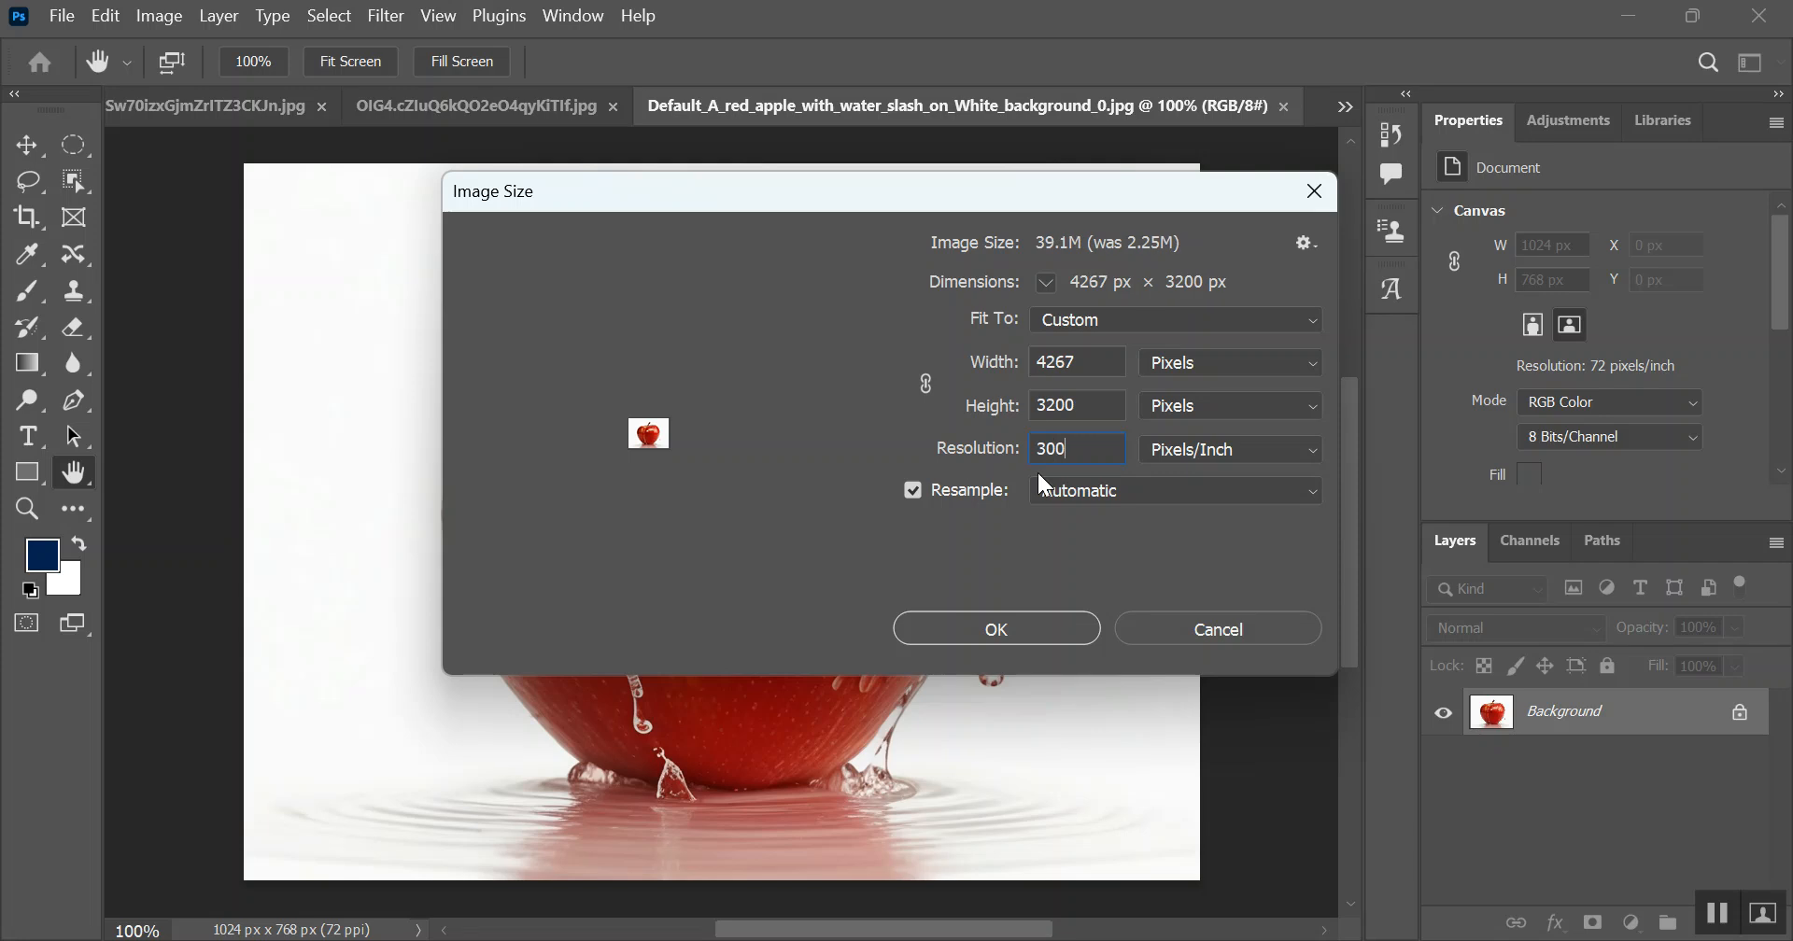
pyautogui.click(1055, 490)
pyautogui.click(1151, 591)
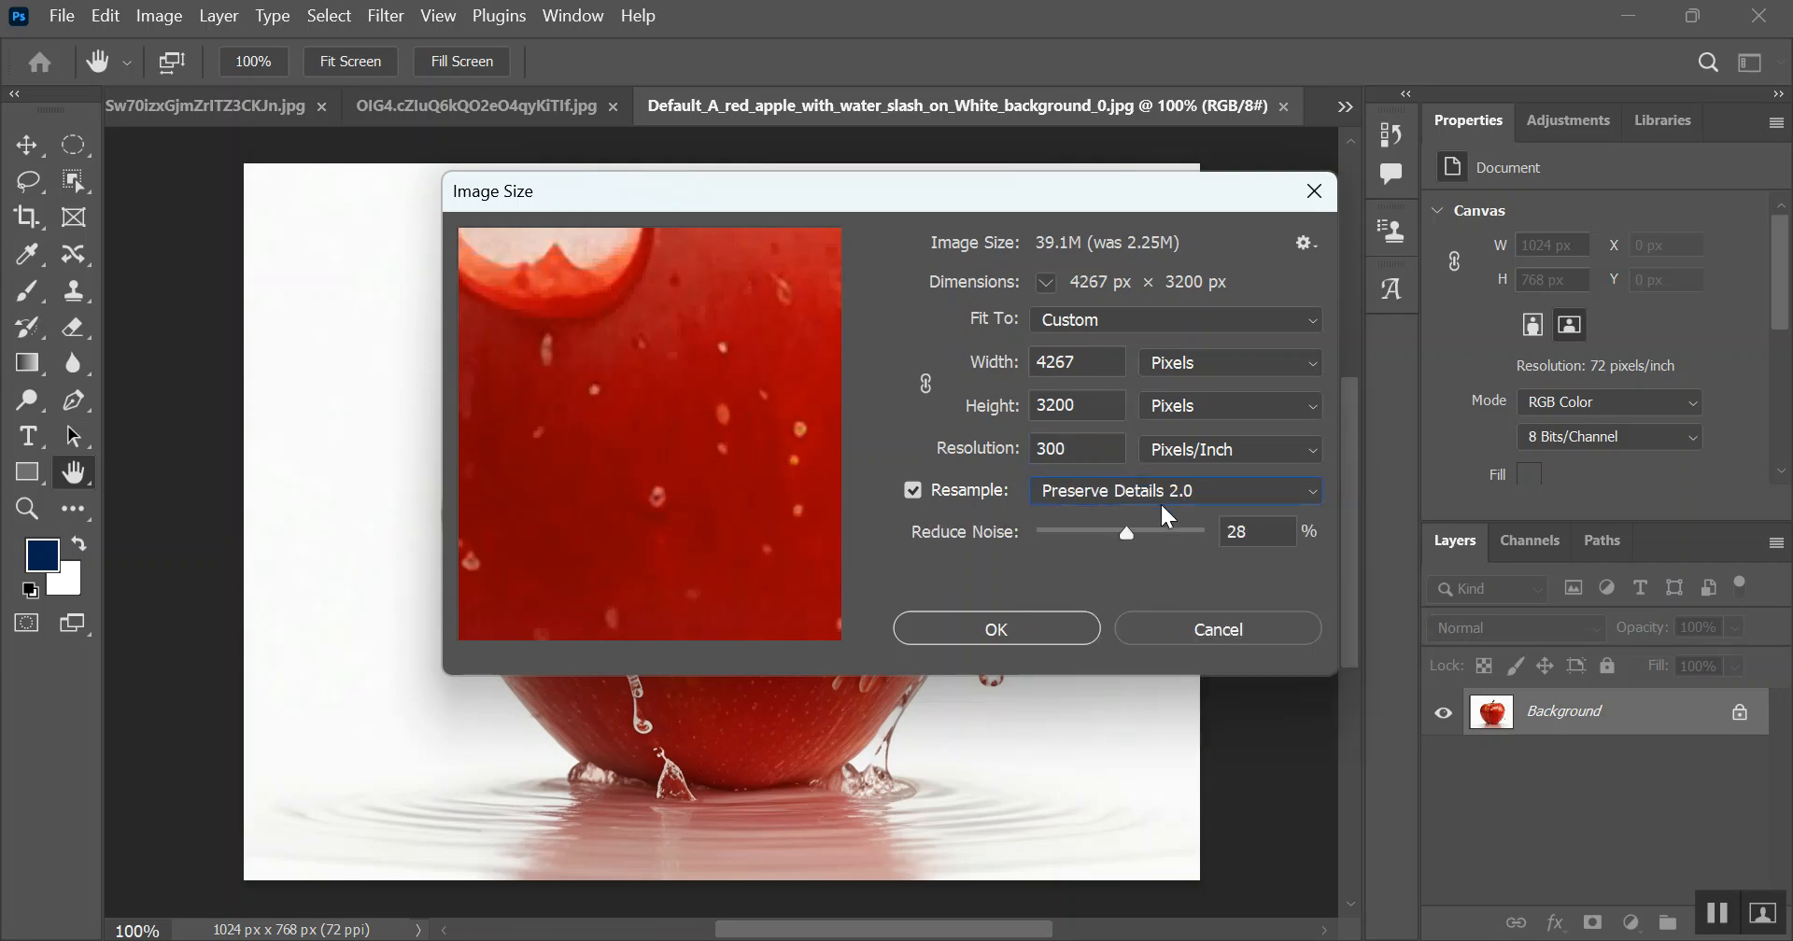
# Step: Examine the apple's edges and surface in the resize preview at several zoom levels to judge the enlargement quality
pyautogui.moveTo(507, 489); pyautogui.dragTo(616, 294)
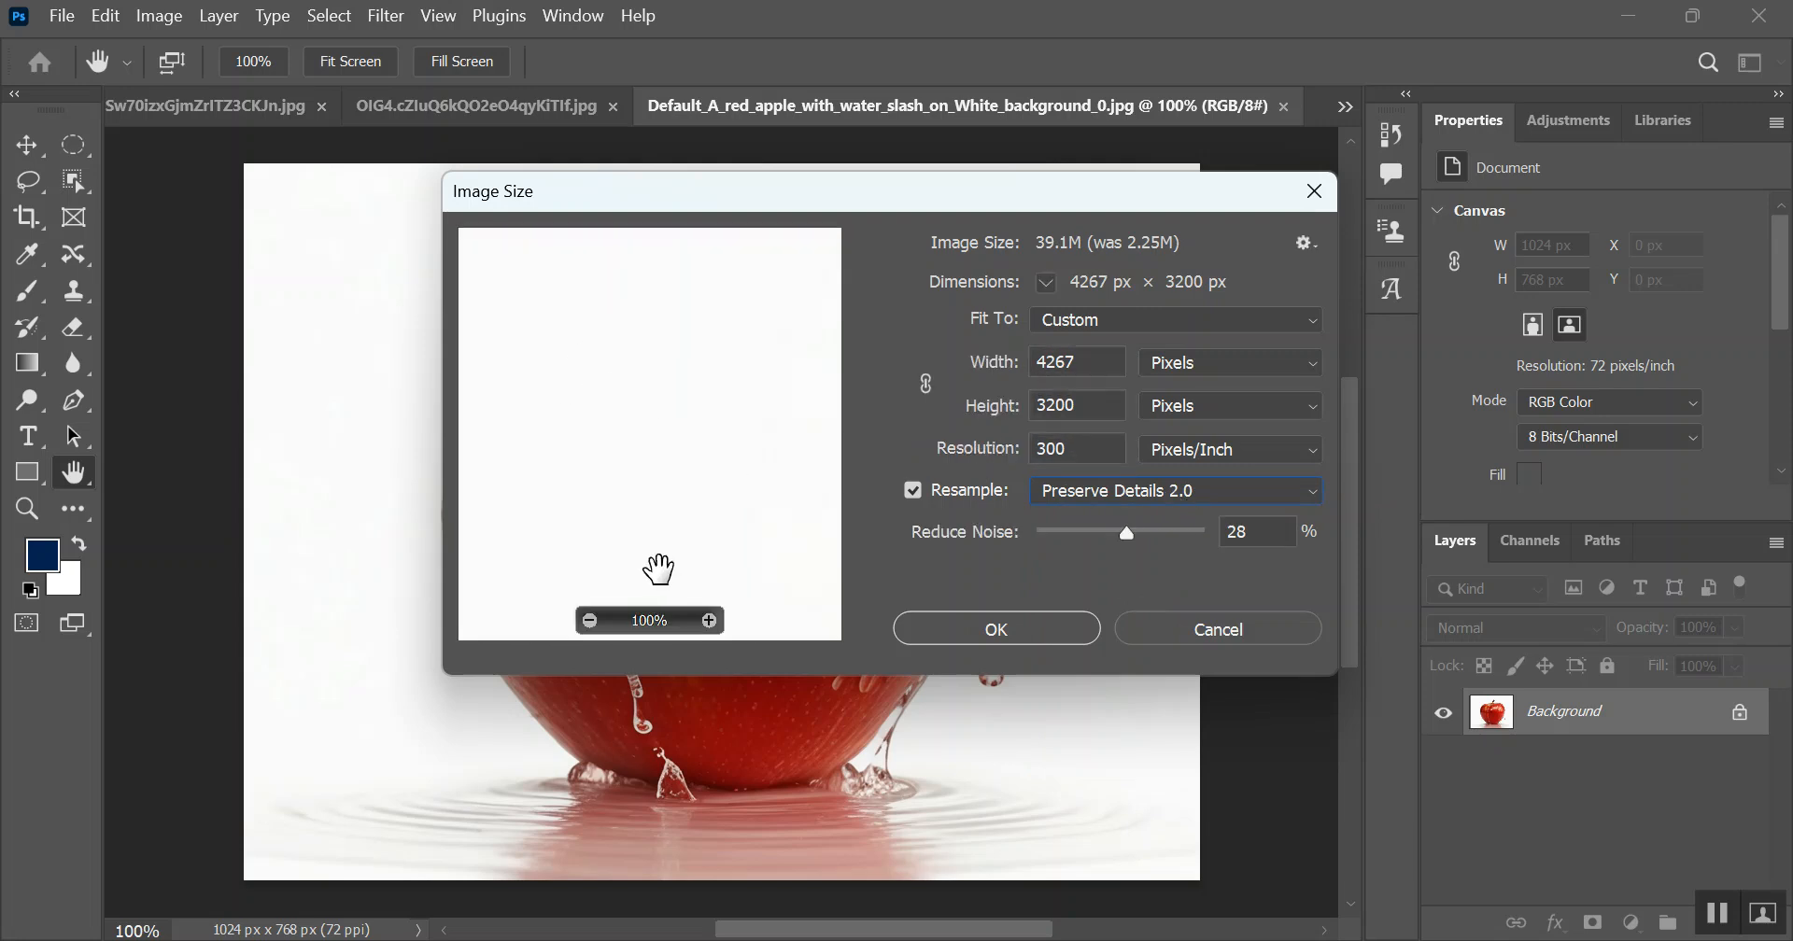
pyautogui.click(591, 621)
pyautogui.click(591, 621)
pyautogui.click(591, 621)
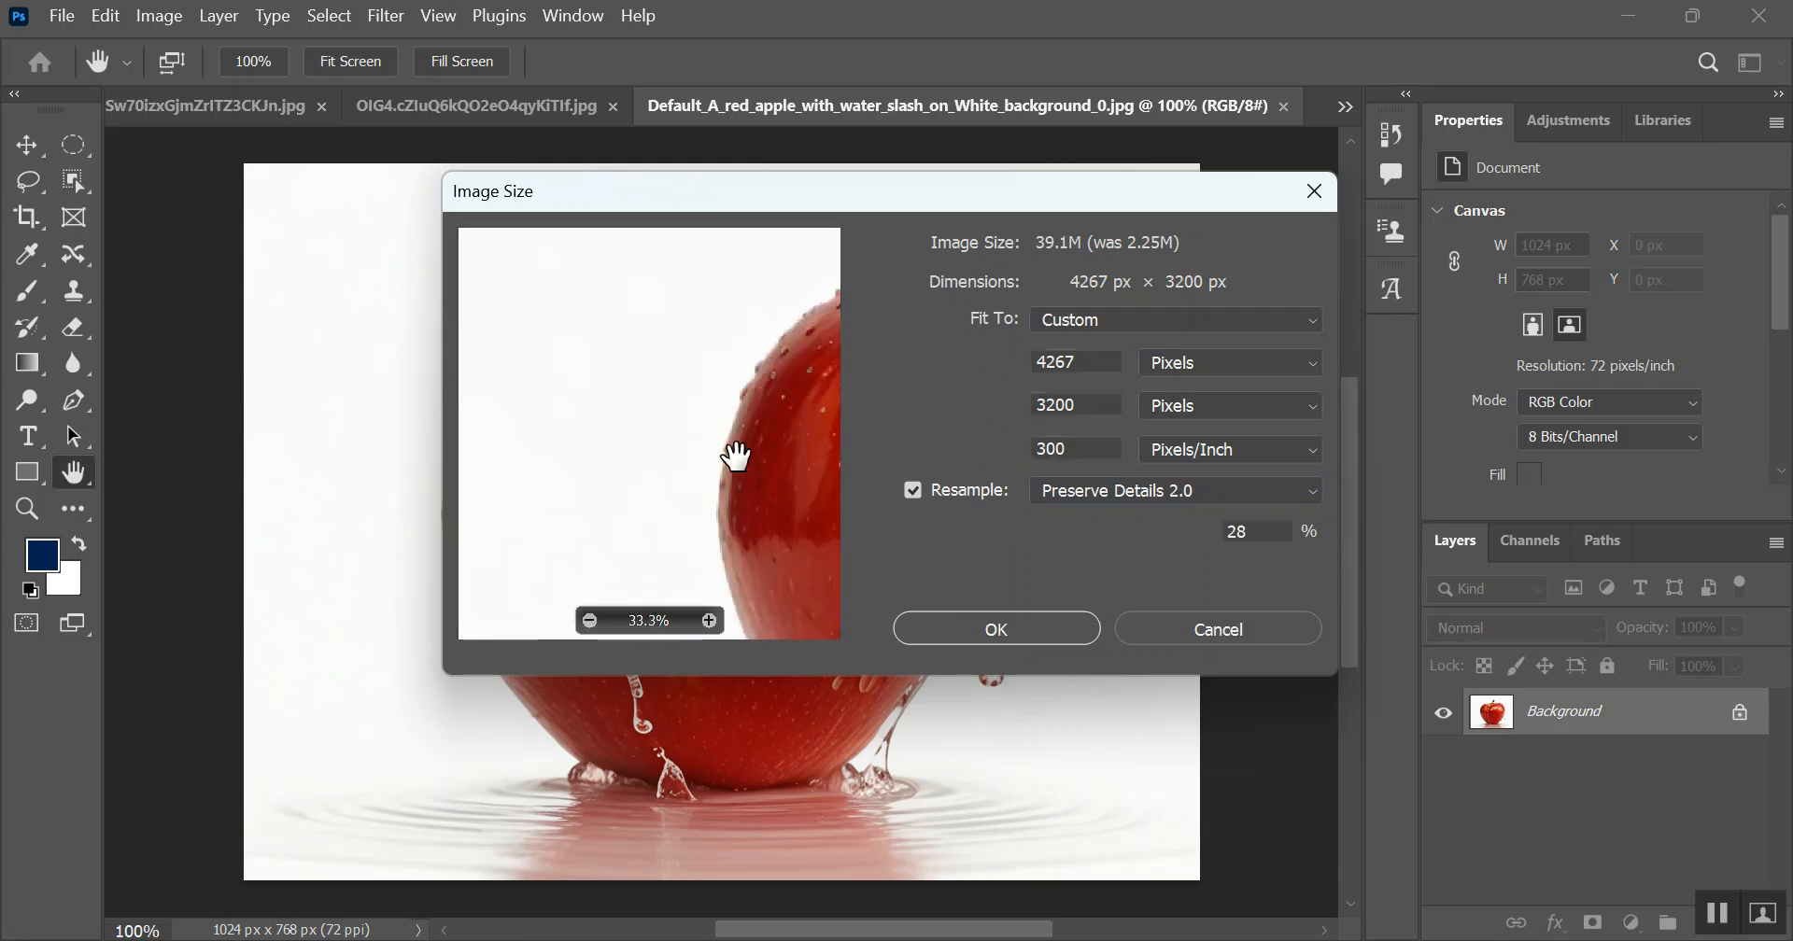
pyautogui.click(710, 621)
pyautogui.click(709, 621)
pyautogui.moveTo(774, 478); pyautogui.dragTo(501, 408)
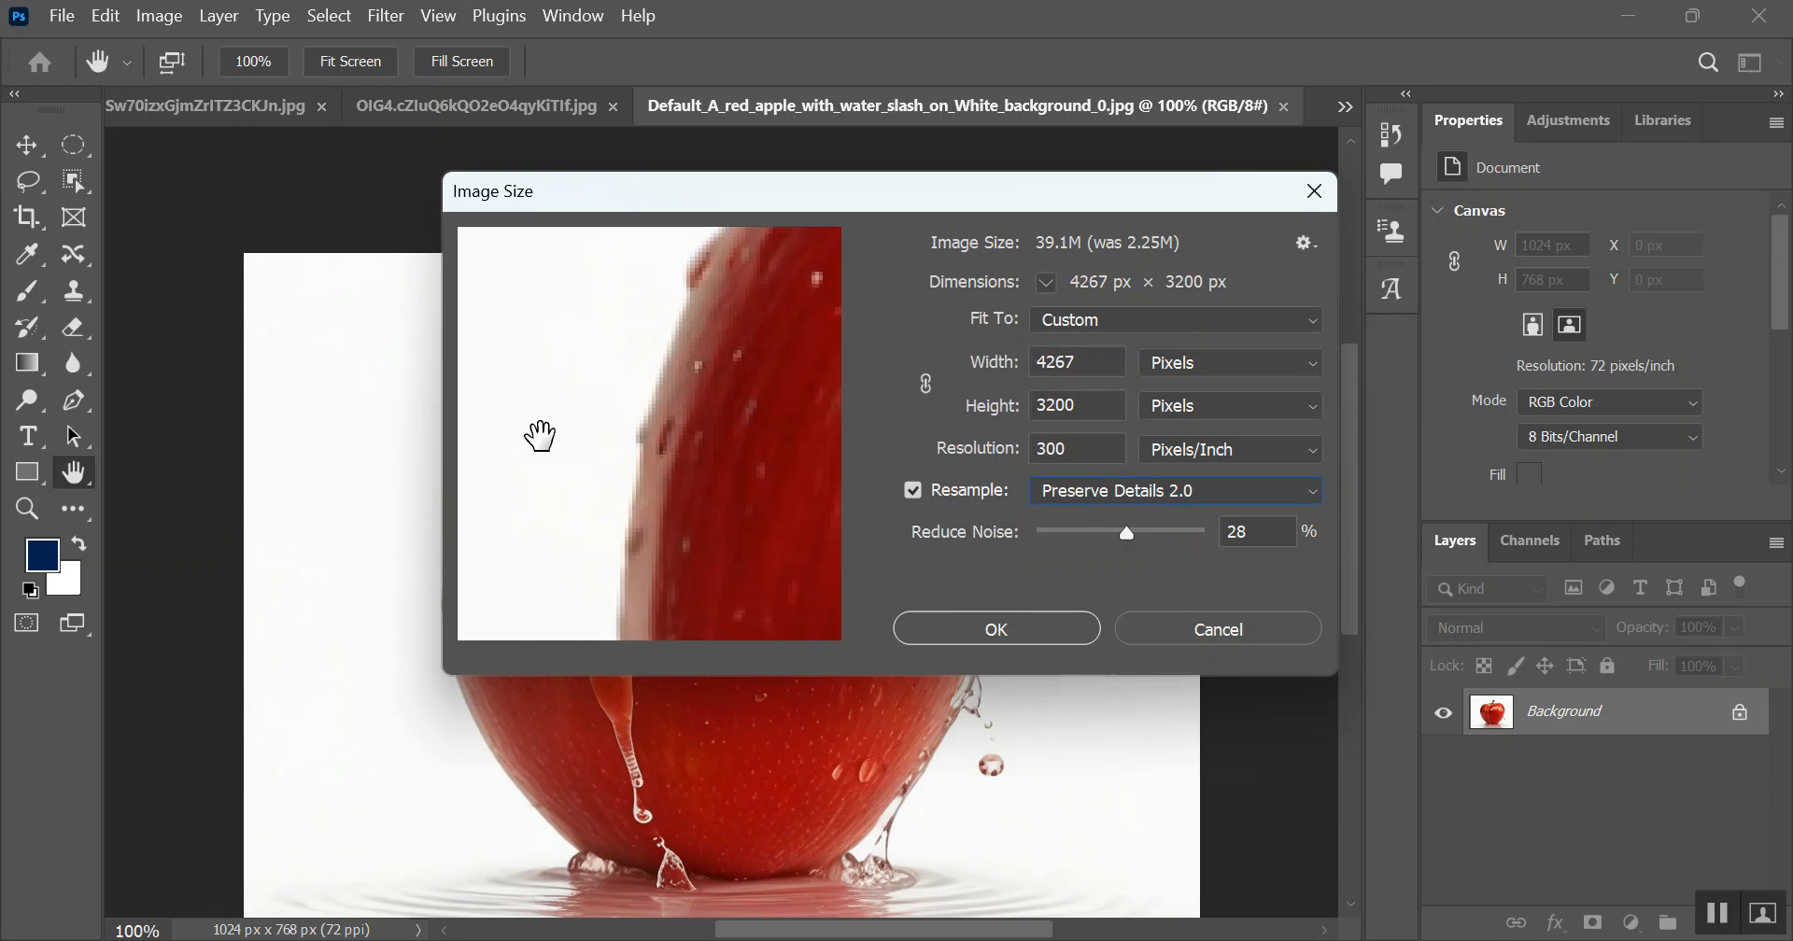
pyautogui.click(590, 622)
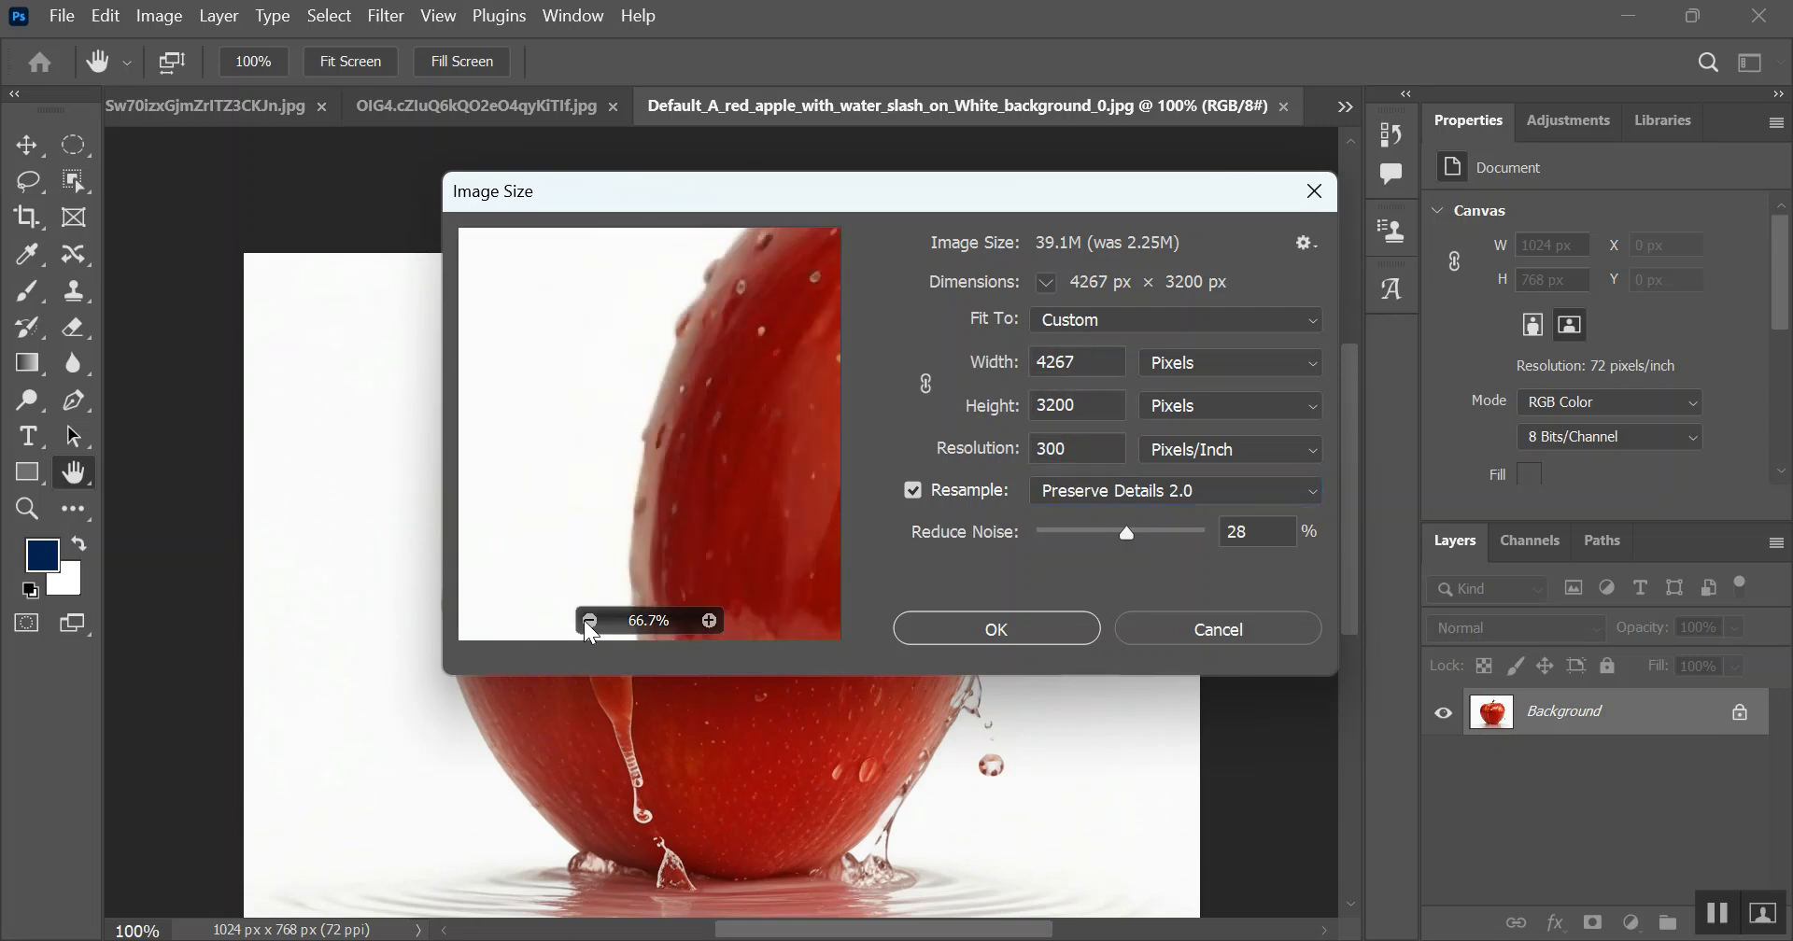
pyautogui.click(590, 622)
pyautogui.click(590, 622)
pyautogui.moveTo(761, 346); pyautogui.dragTo(732, 425)
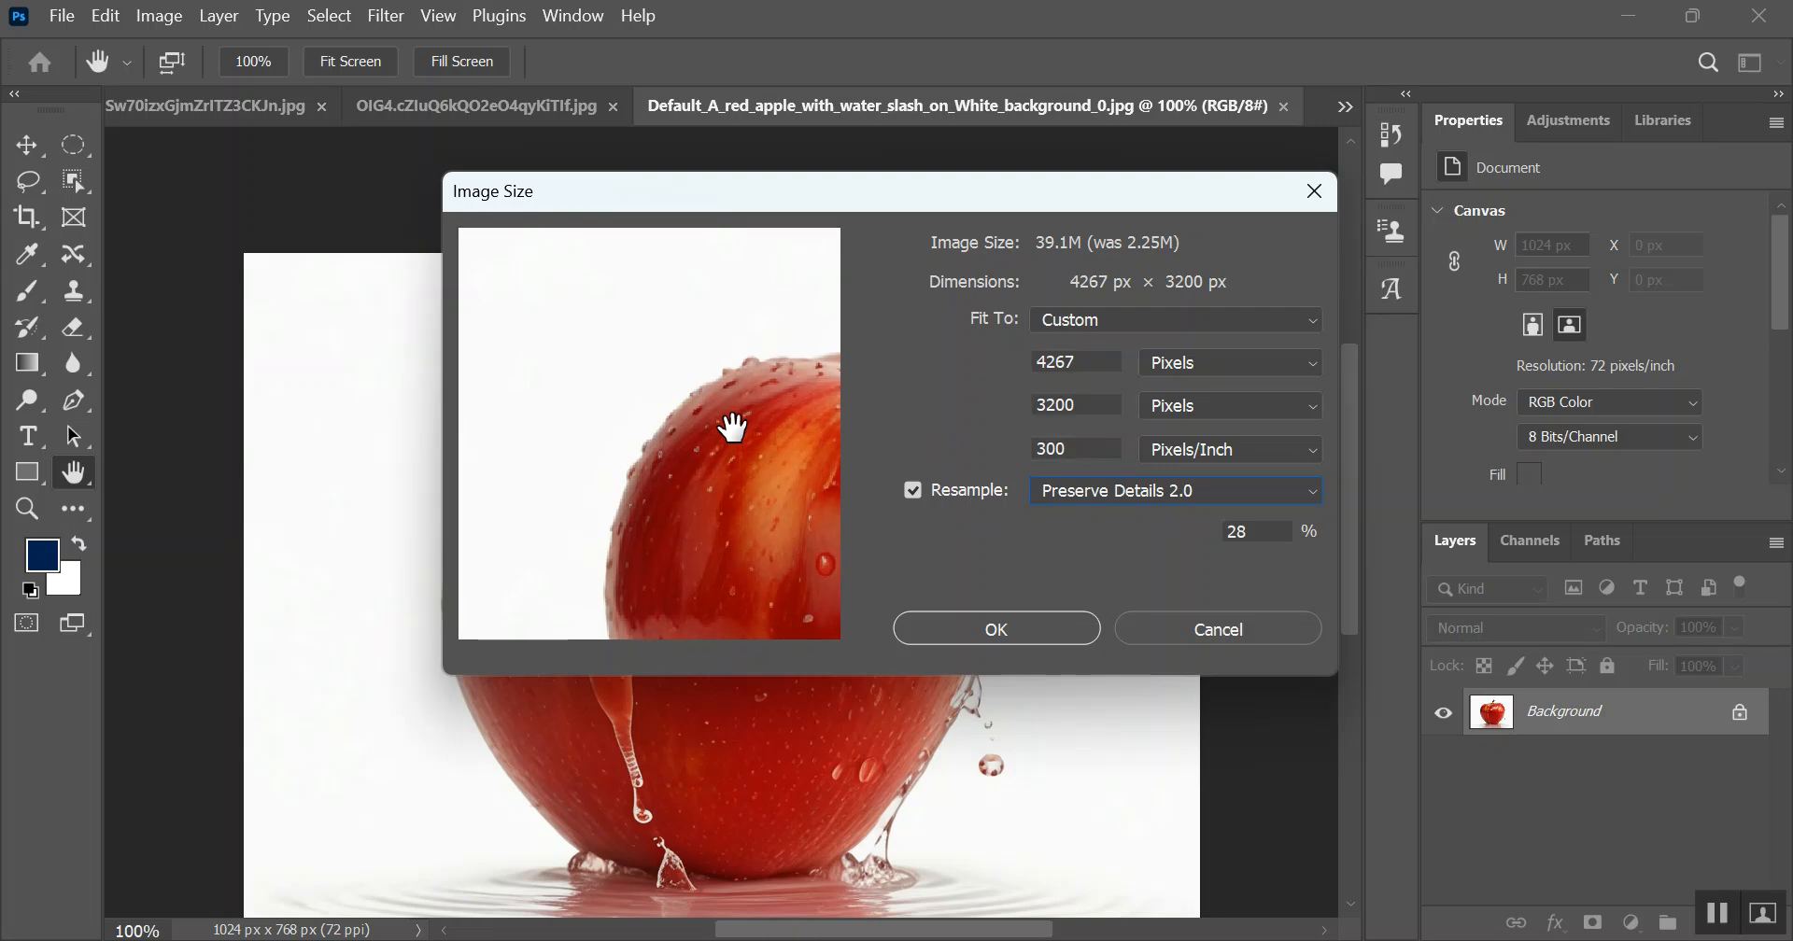
# Step: Fine-tune the Reduce Noise amount for the enlargement and apply the new image size
pyautogui.moveTo(1127, 534); pyautogui.dragTo(1081, 550)
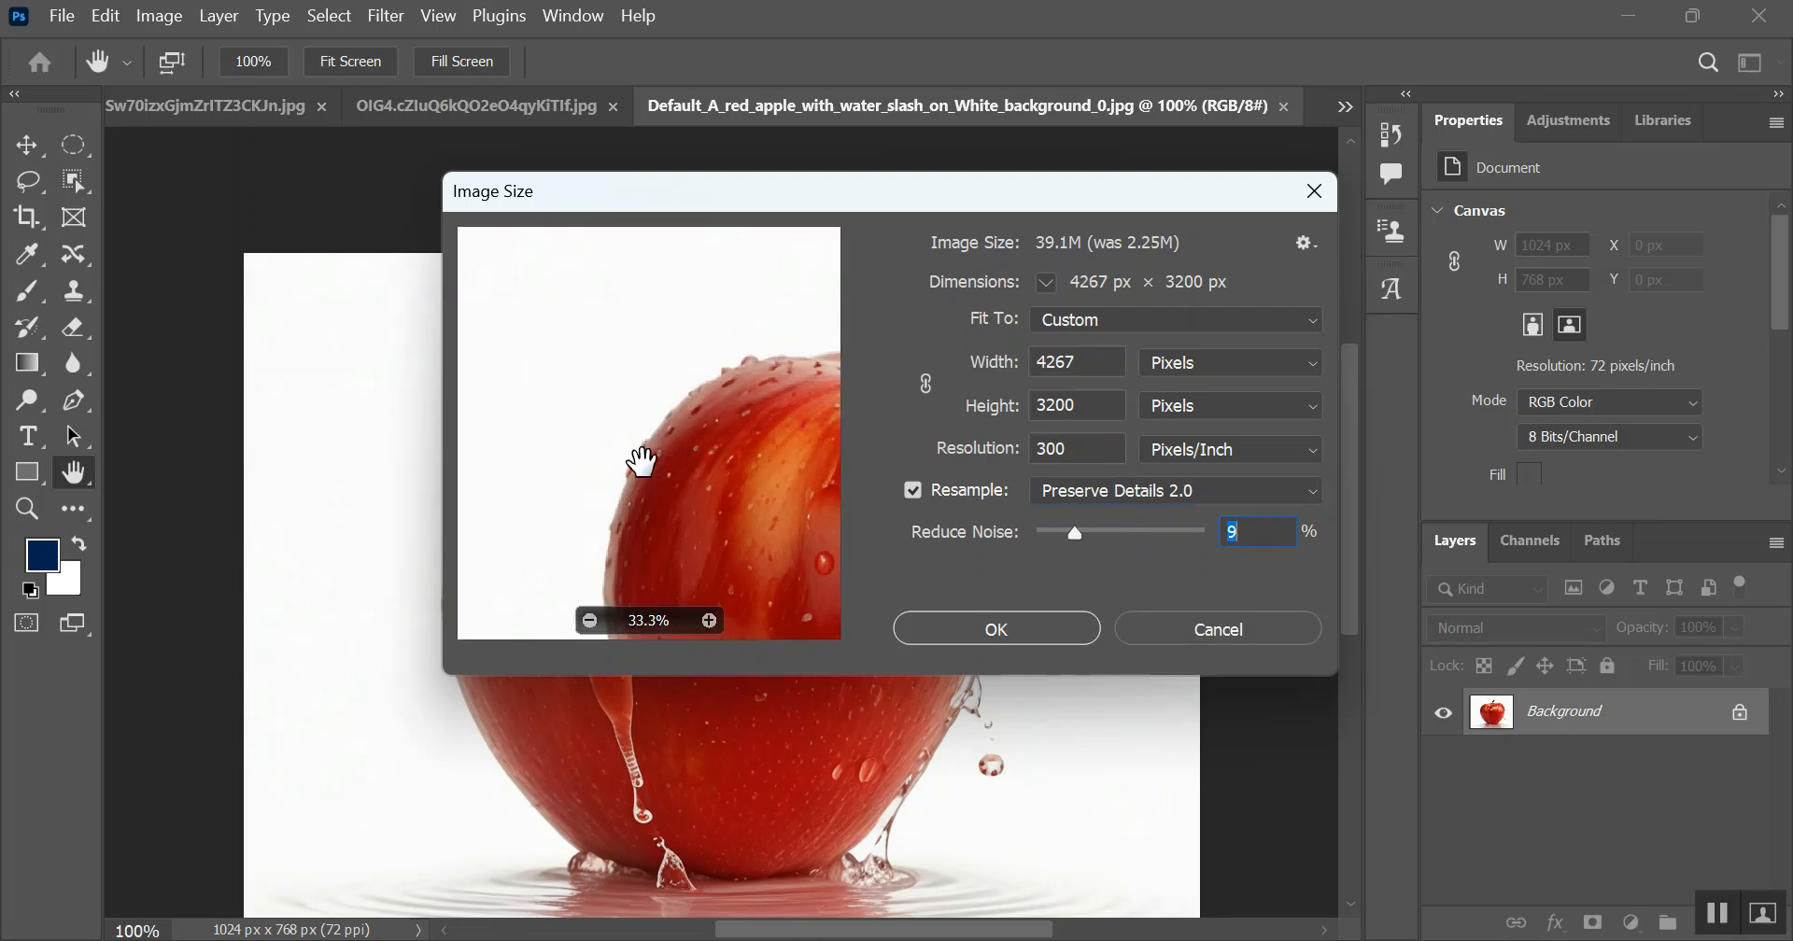
pyautogui.moveTo(1079, 537); pyautogui.dragTo(1113, 538)
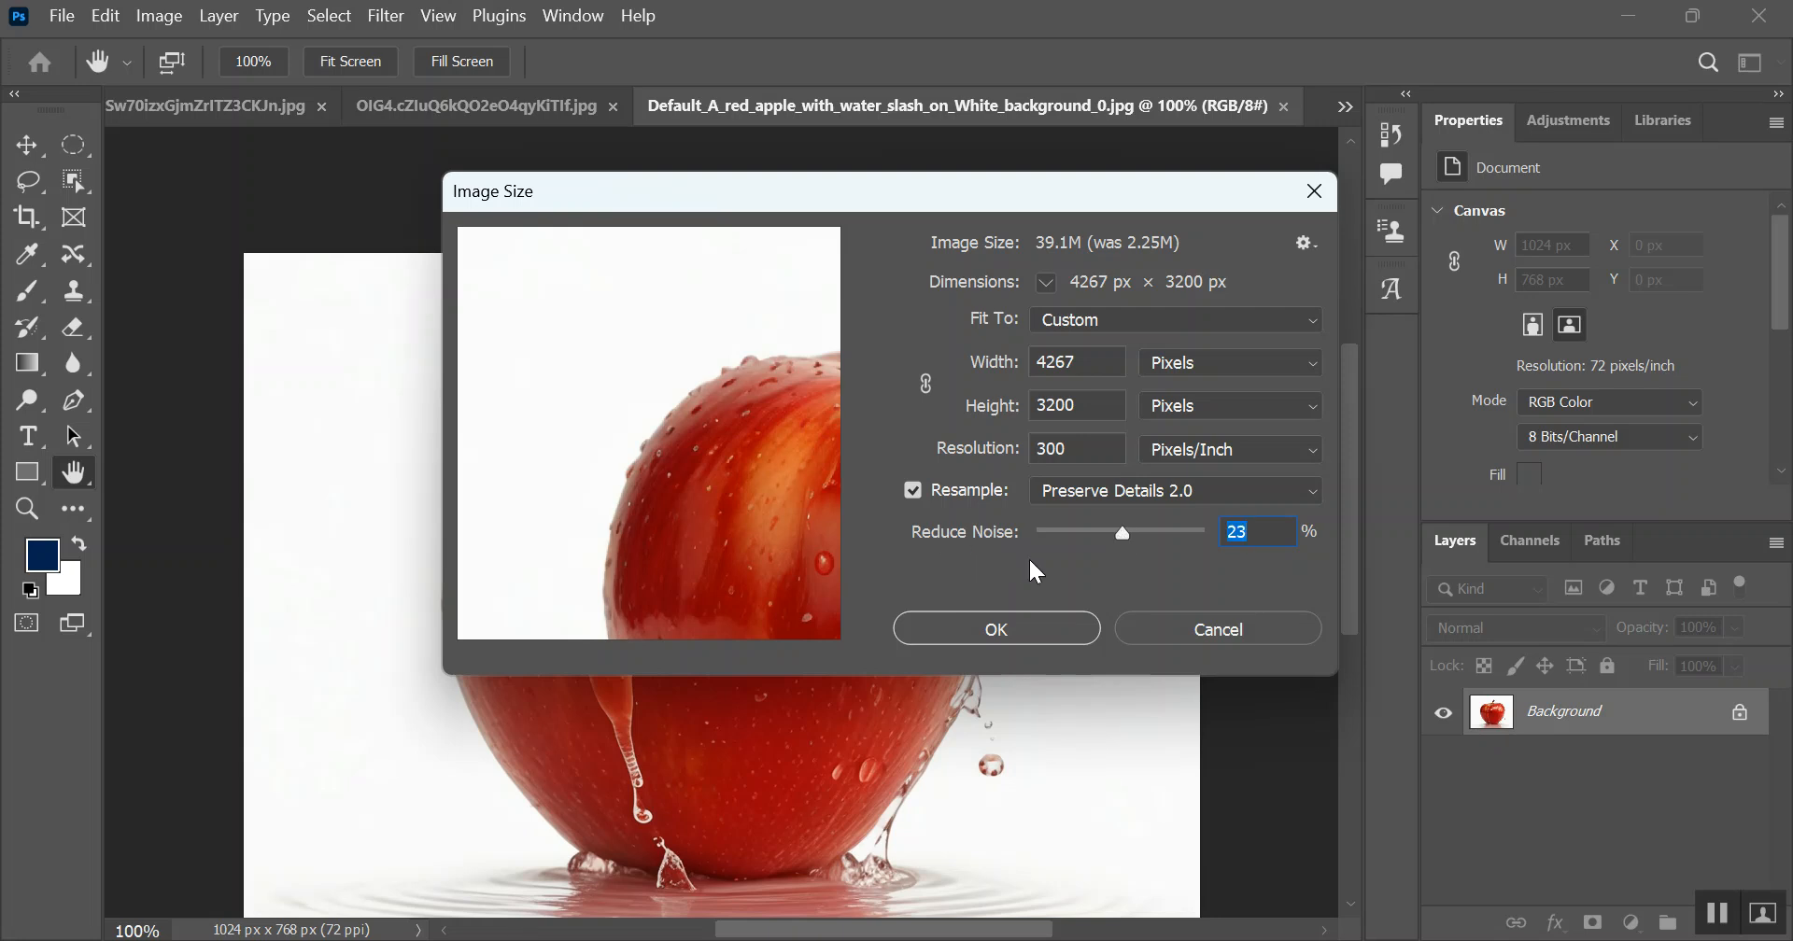
pyautogui.moveTo(1132, 549); pyautogui.dragTo(1135, 550)
pyautogui.click(997, 628)
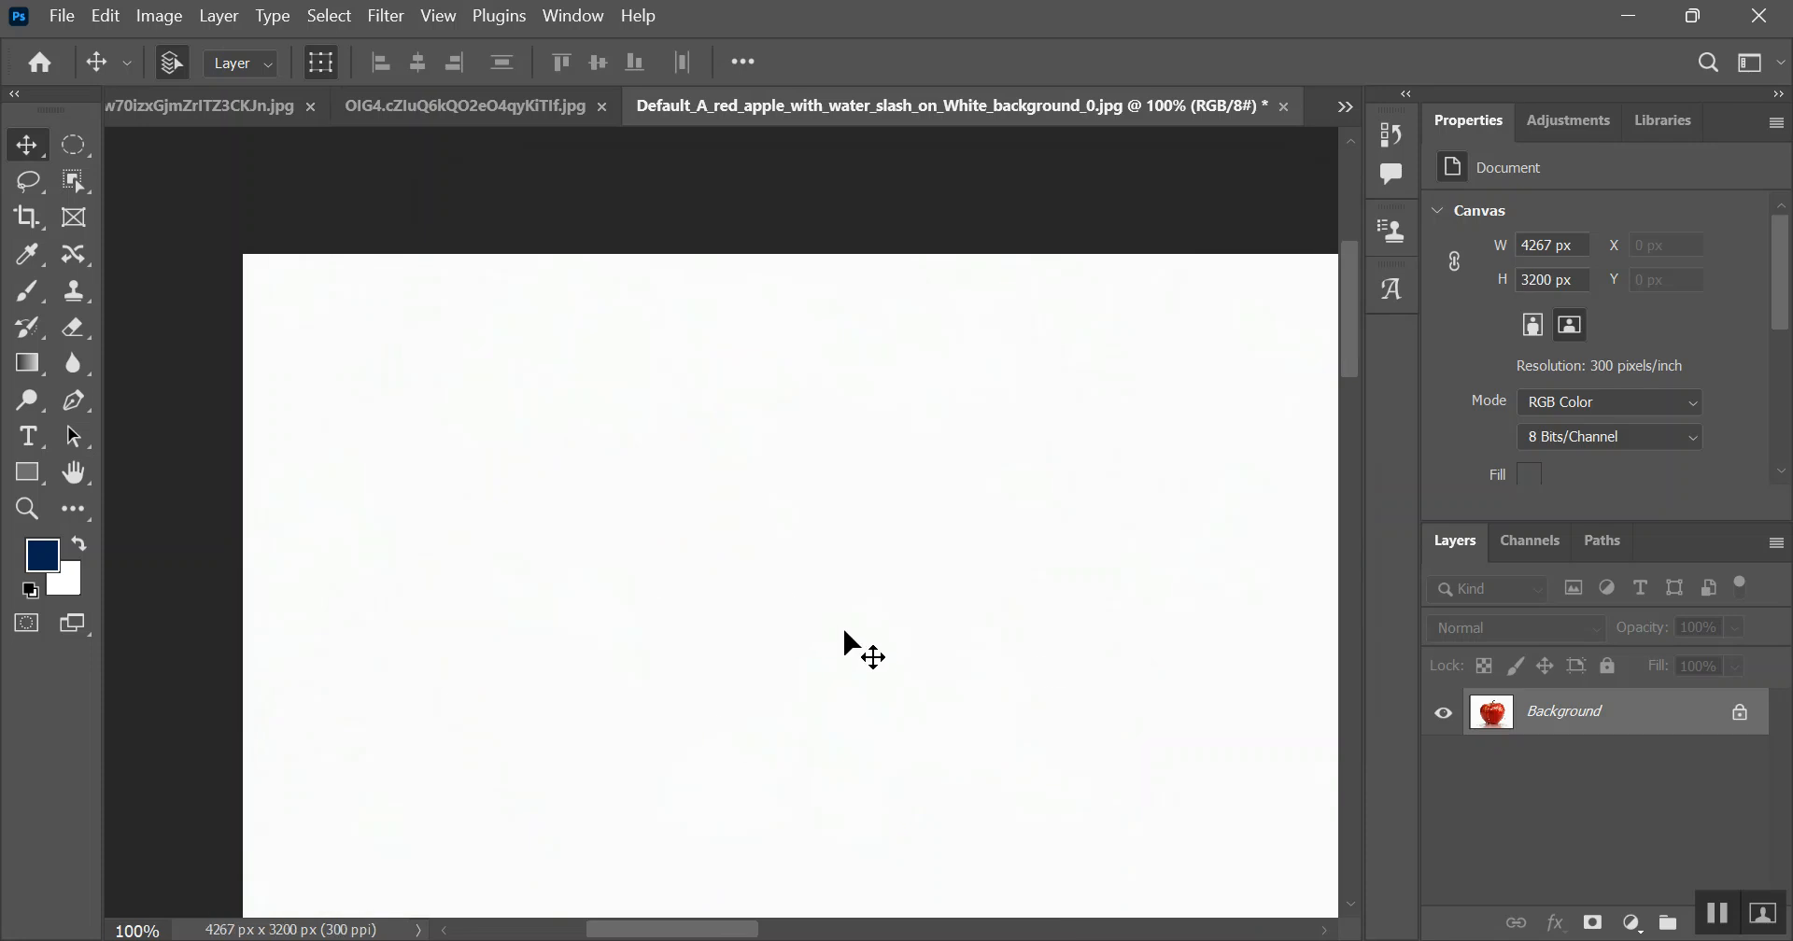
# Step: Add a Hue/Saturation adjustment layer with hue +5, saturation +31 and lightness +1
pyautogui.scroll(-3, 853, 644)
pyautogui.moveTo(860, 929); pyautogui.dragTo(1000, 929)
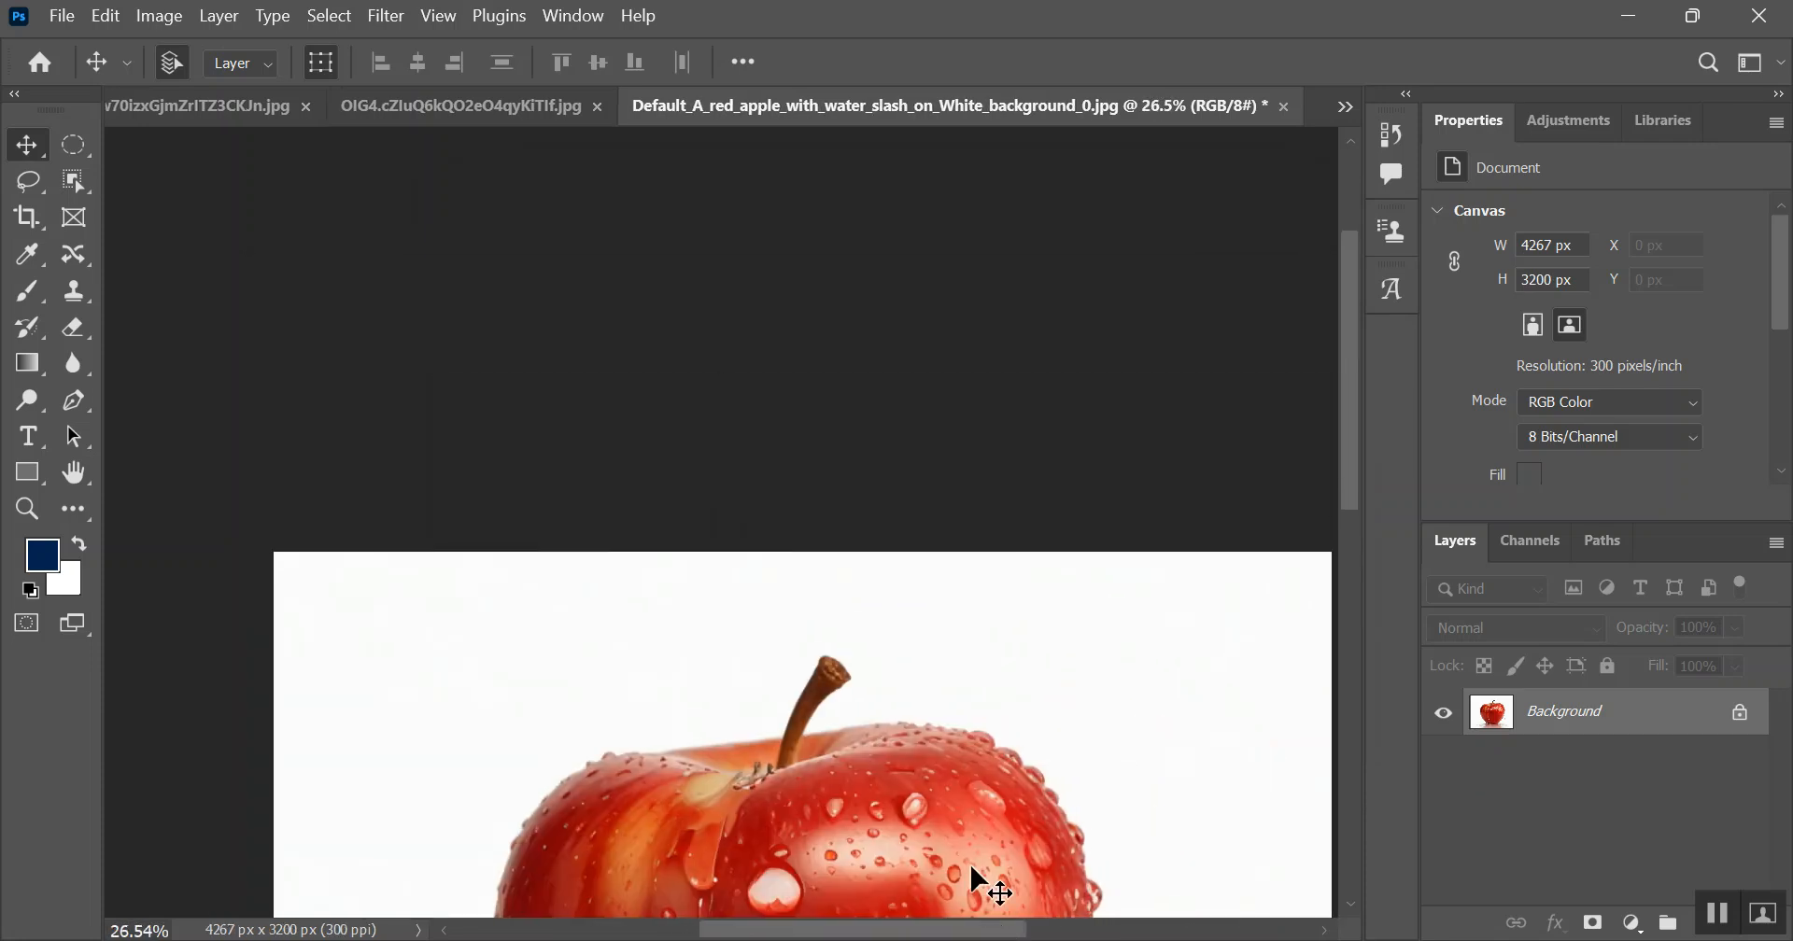
pyautogui.scroll(-3, 882, 631)
pyautogui.scroll(-2, 882, 631)
pyautogui.scroll(-2, 943, 672)
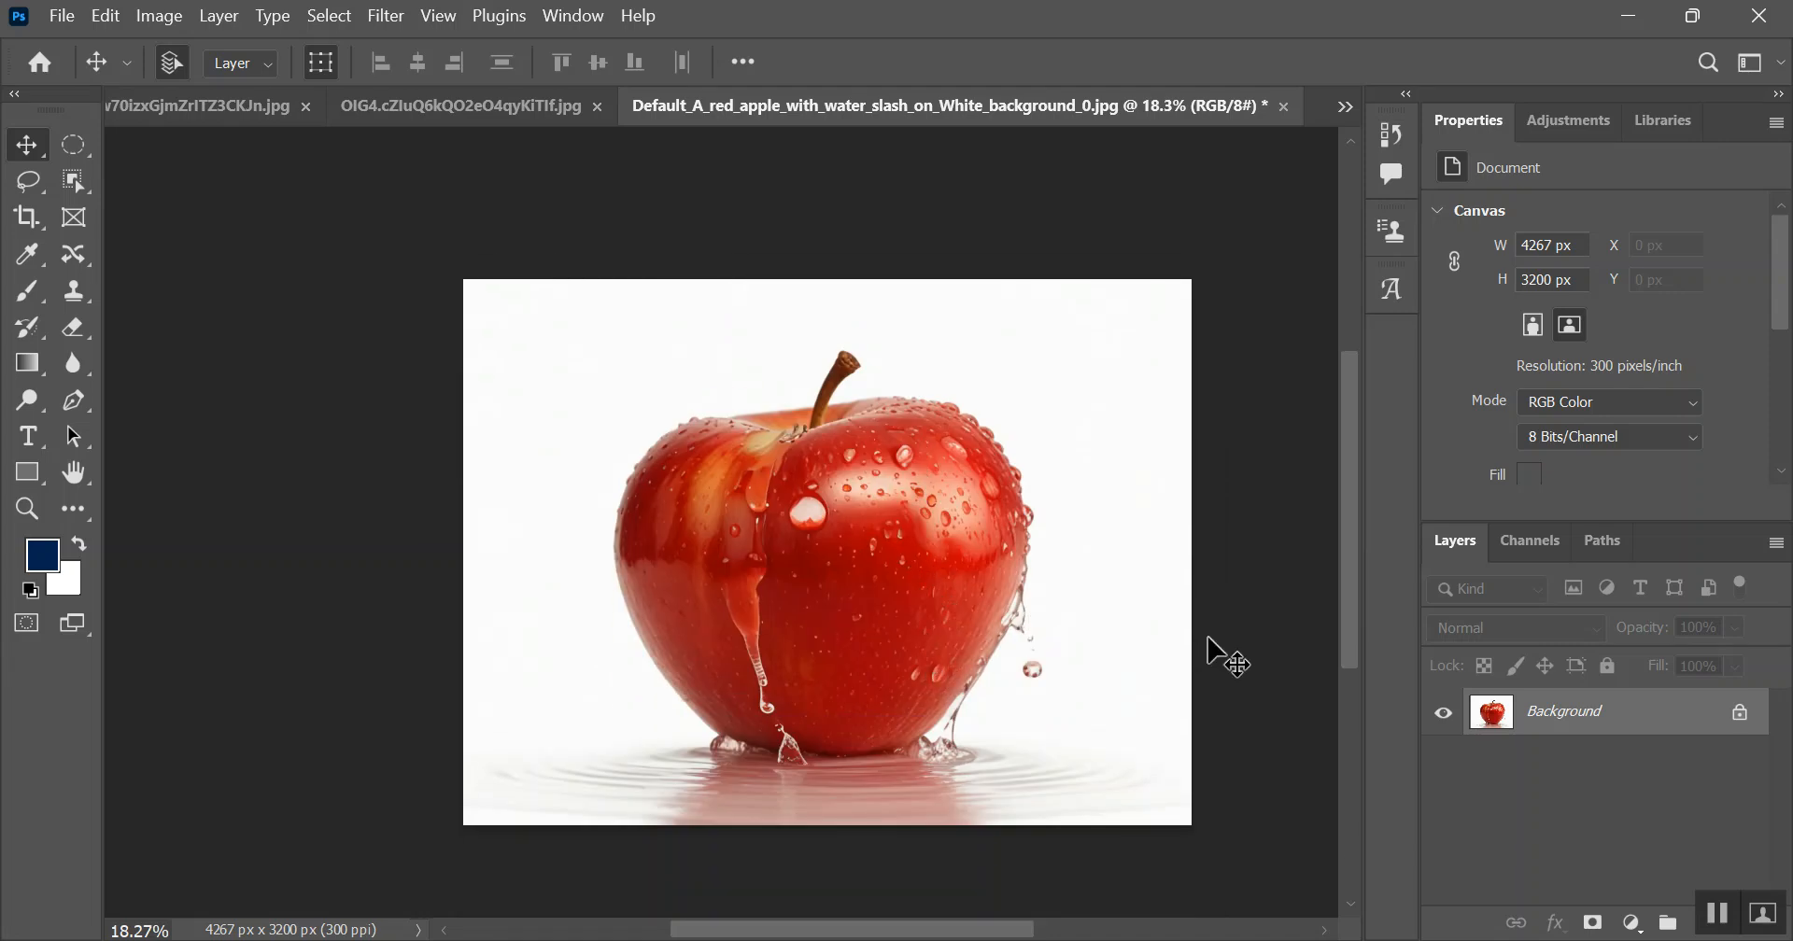
pyautogui.click(1636, 924)
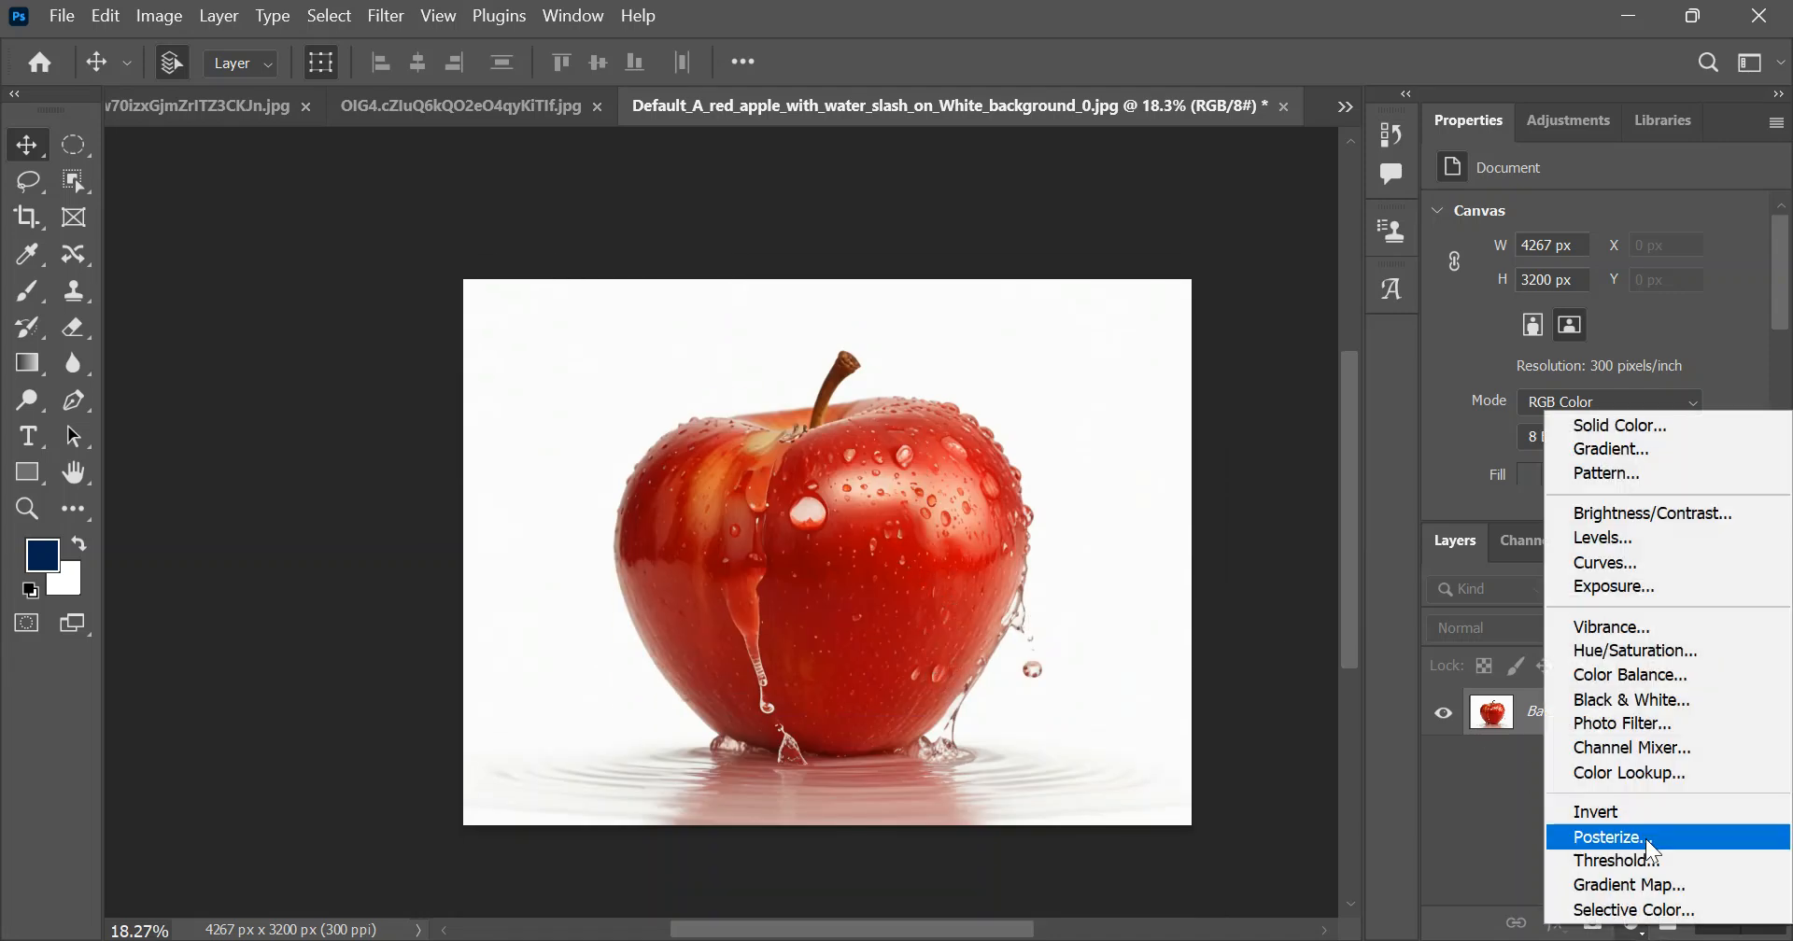
pyautogui.click(1624, 652)
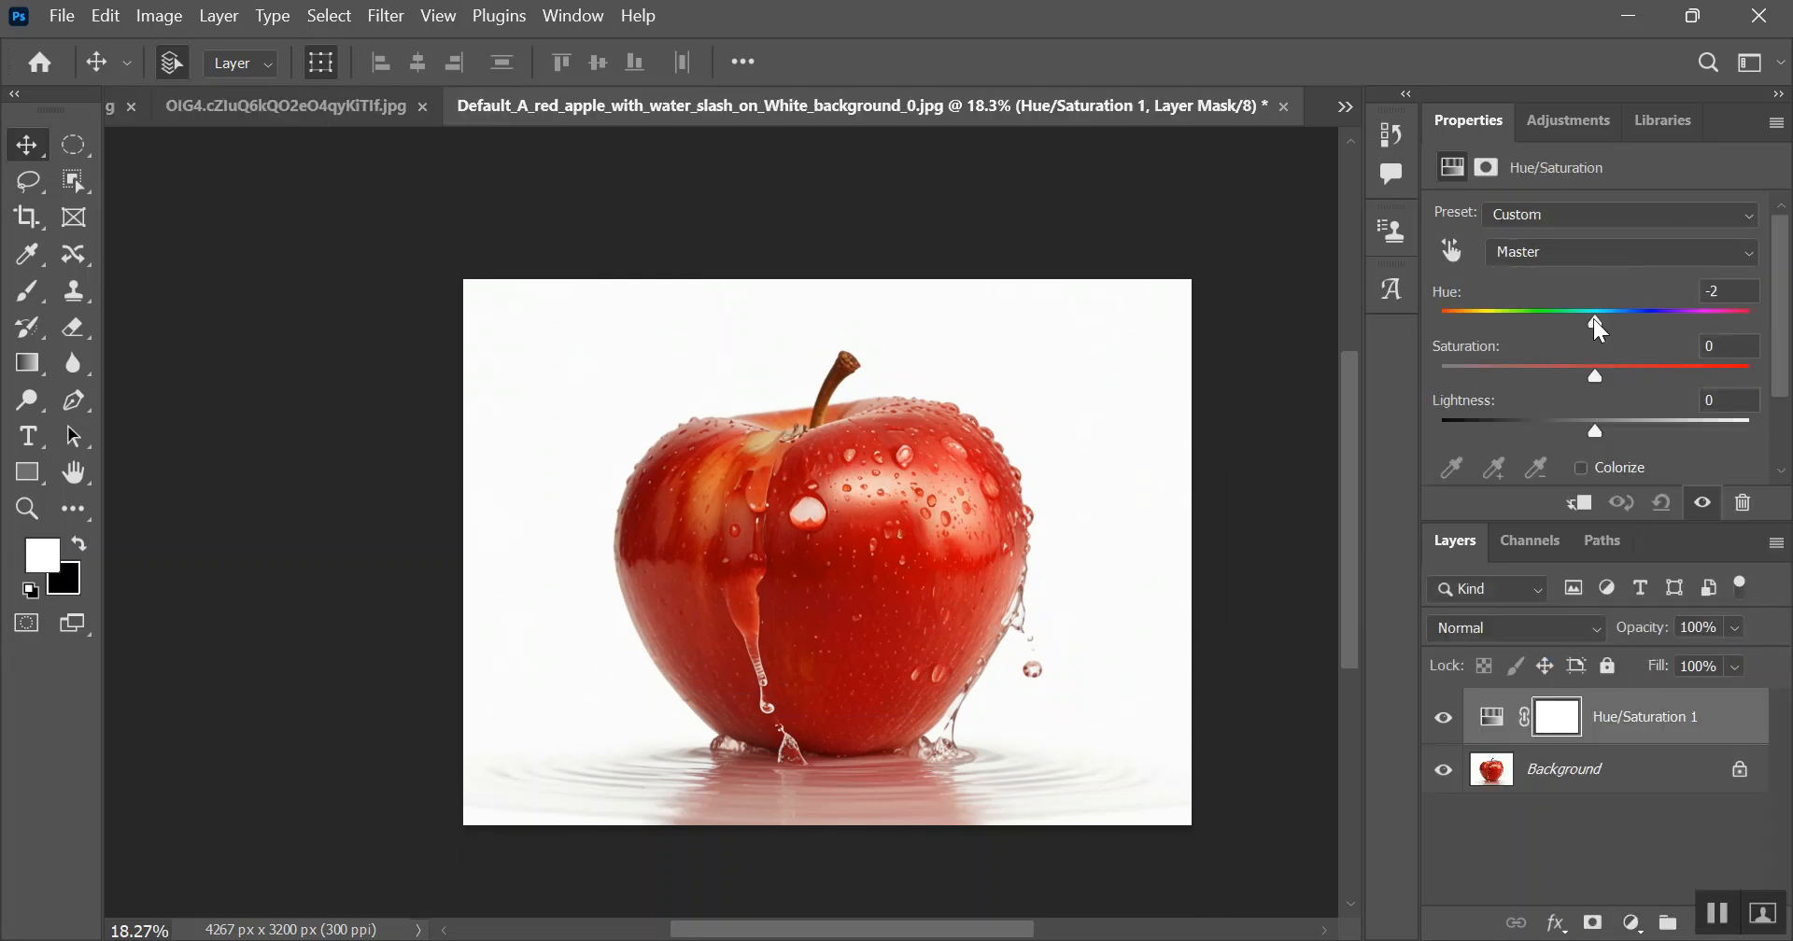
pyautogui.moveTo(1578, 318); pyautogui.dragTo(1603, 319)
pyautogui.moveTo(1599, 376); pyautogui.dragTo(1642, 375)
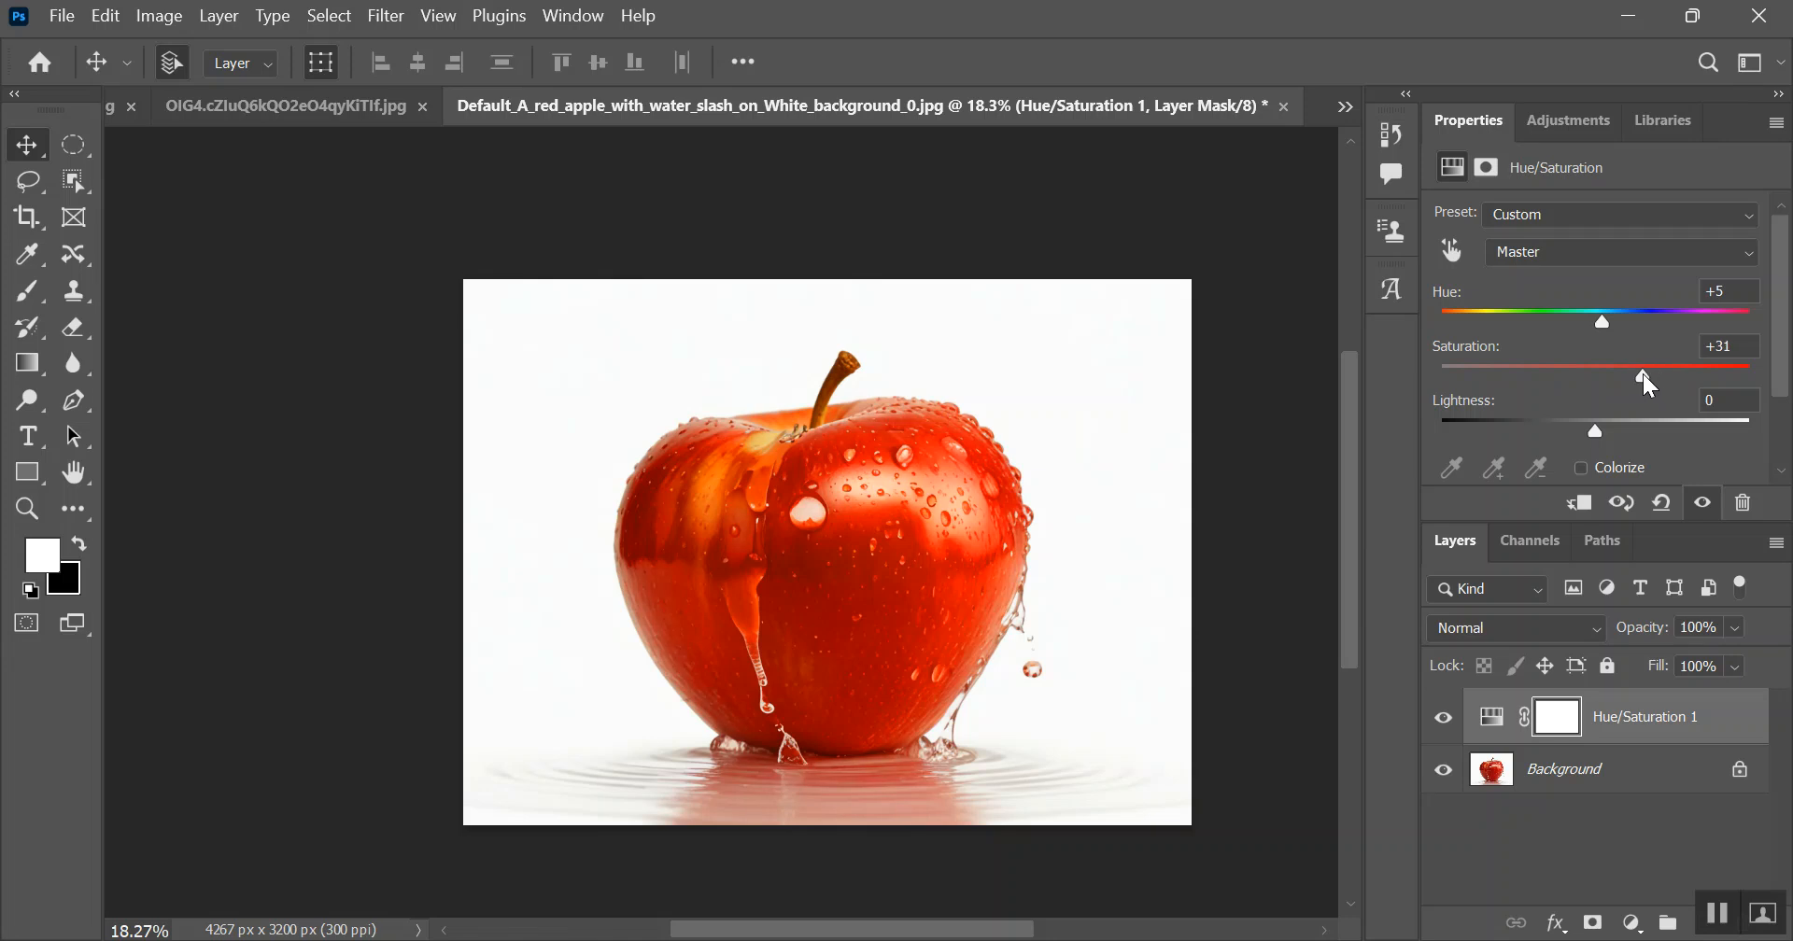
pyautogui.press('Up')
pyautogui.press('Up')
pyautogui.press('Down')
# Step: Add a Vibrance adjustment layer with vibrance +18 and saturation +18, and set the Hue/Saturation layer's saturation to +24
pyautogui.click(1633, 924)
pyautogui.click(1624, 639)
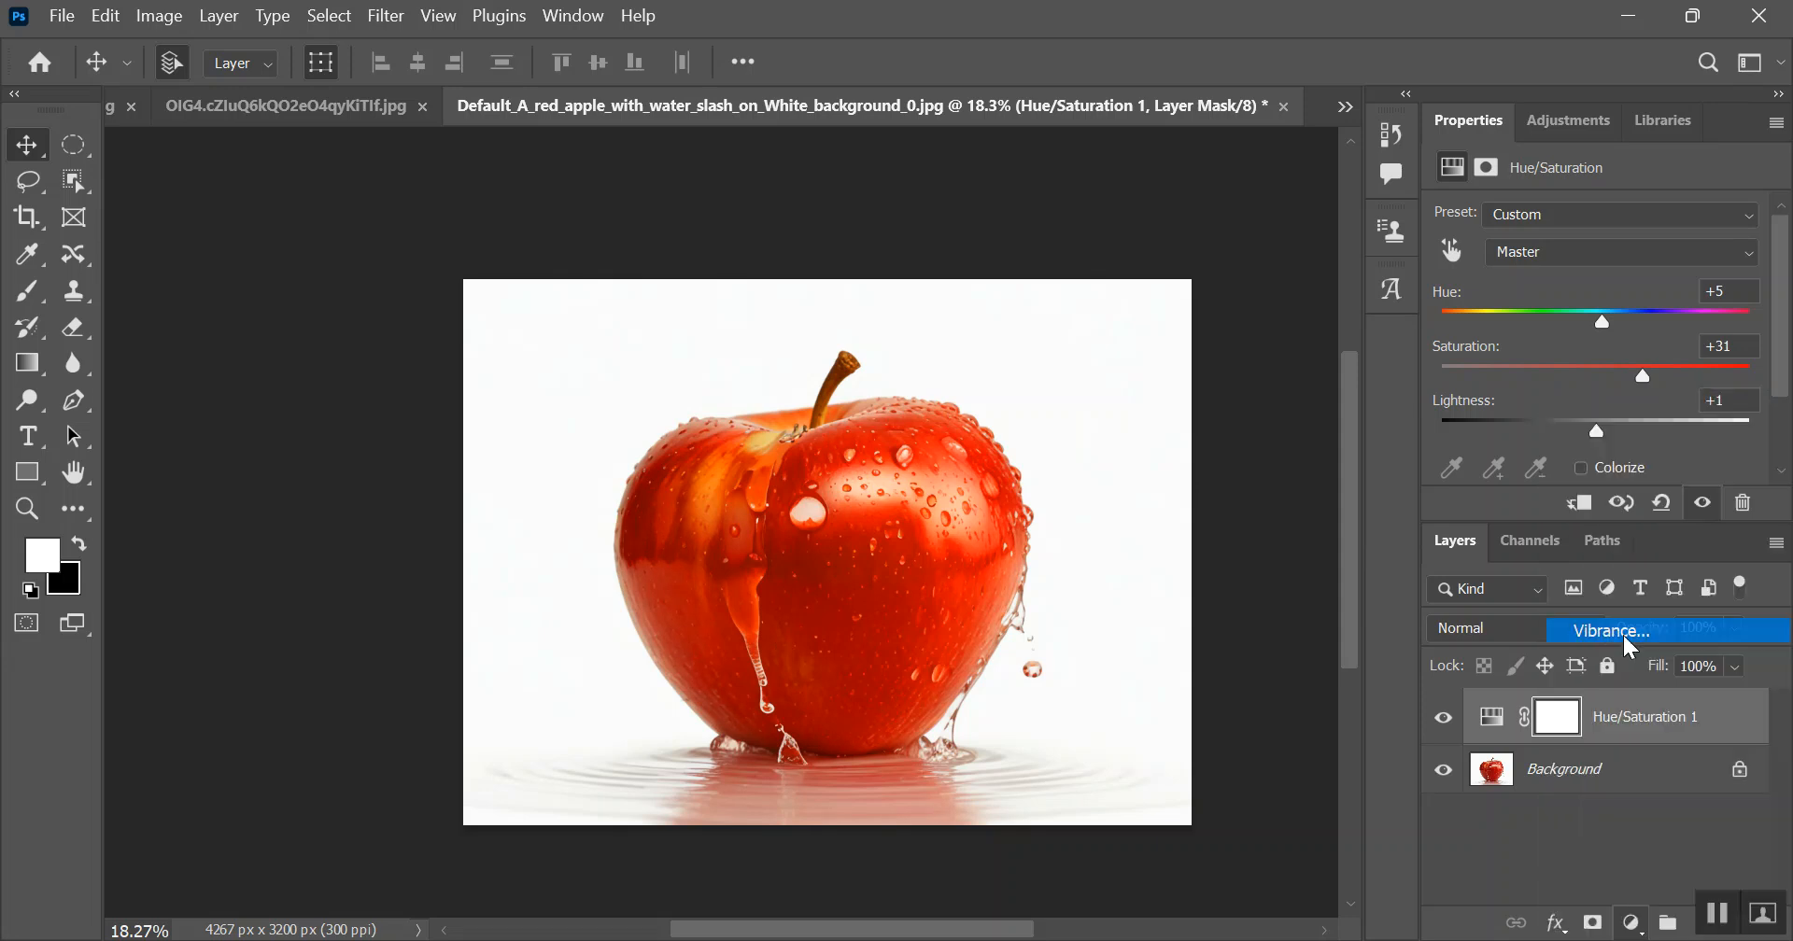
pyautogui.moveTo(1598, 295); pyautogui.dragTo(1657, 296)
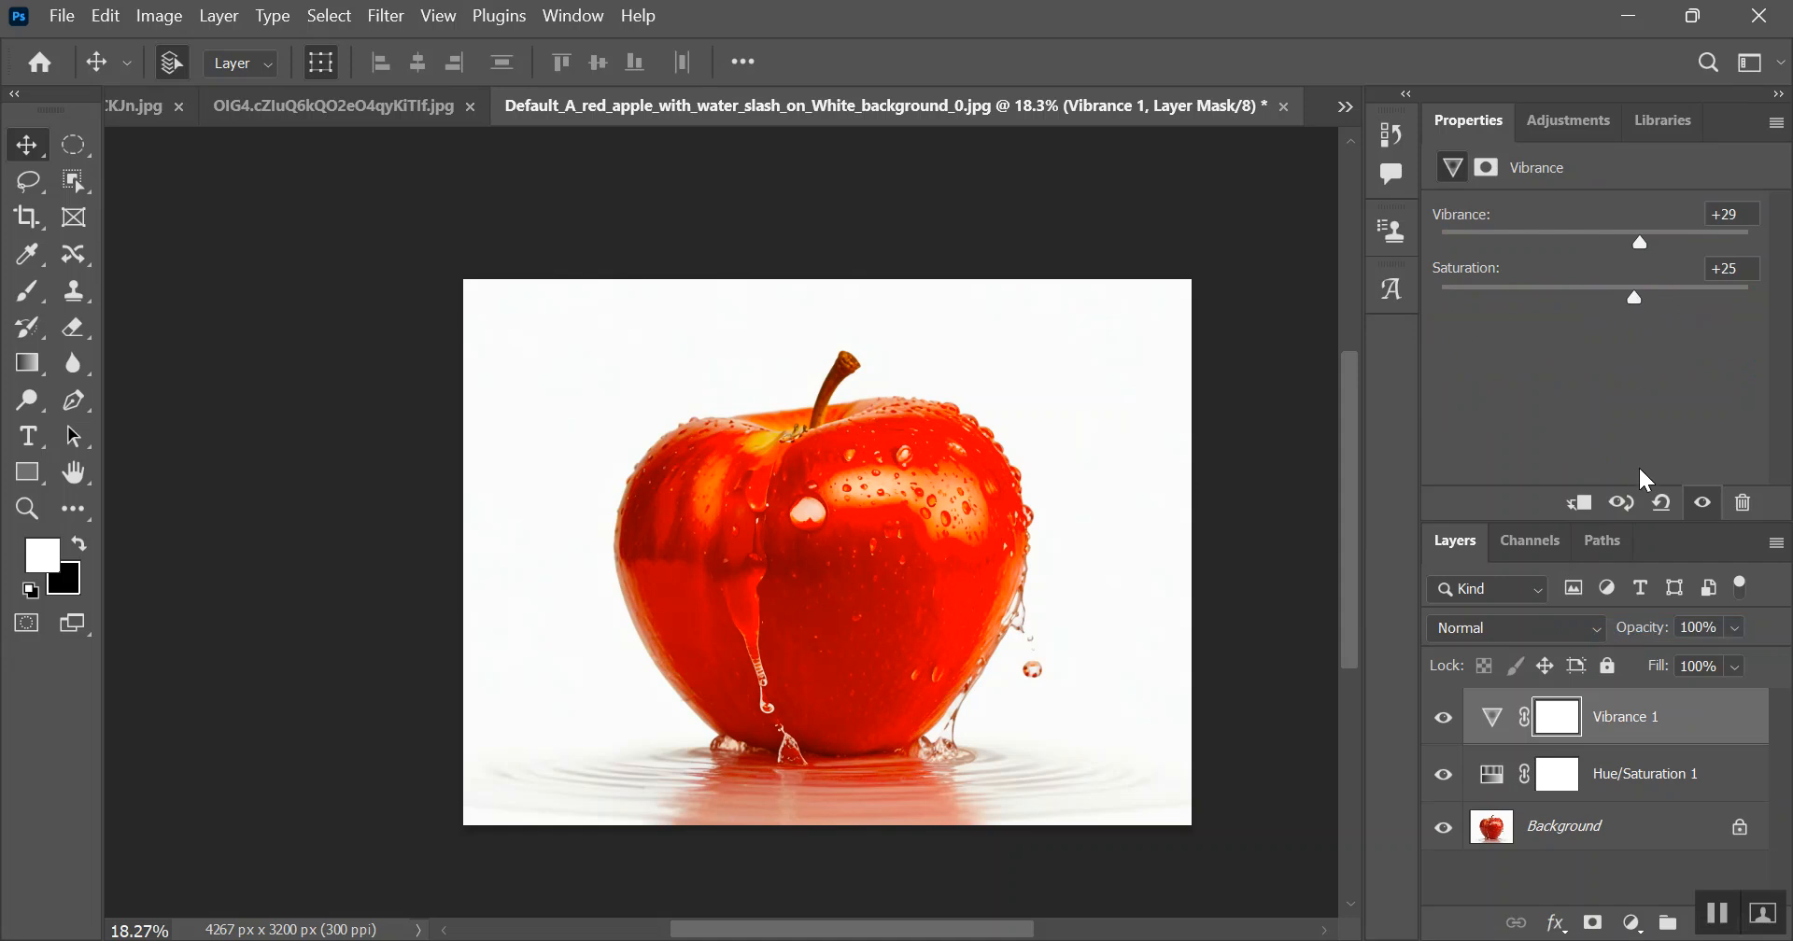
pyautogui.moveTo(1636, 301); pyautogui.dragTo(1629, 303)
pyautogui.moveTo(1632, 241); pyautogui.dragTo(1625, 241)
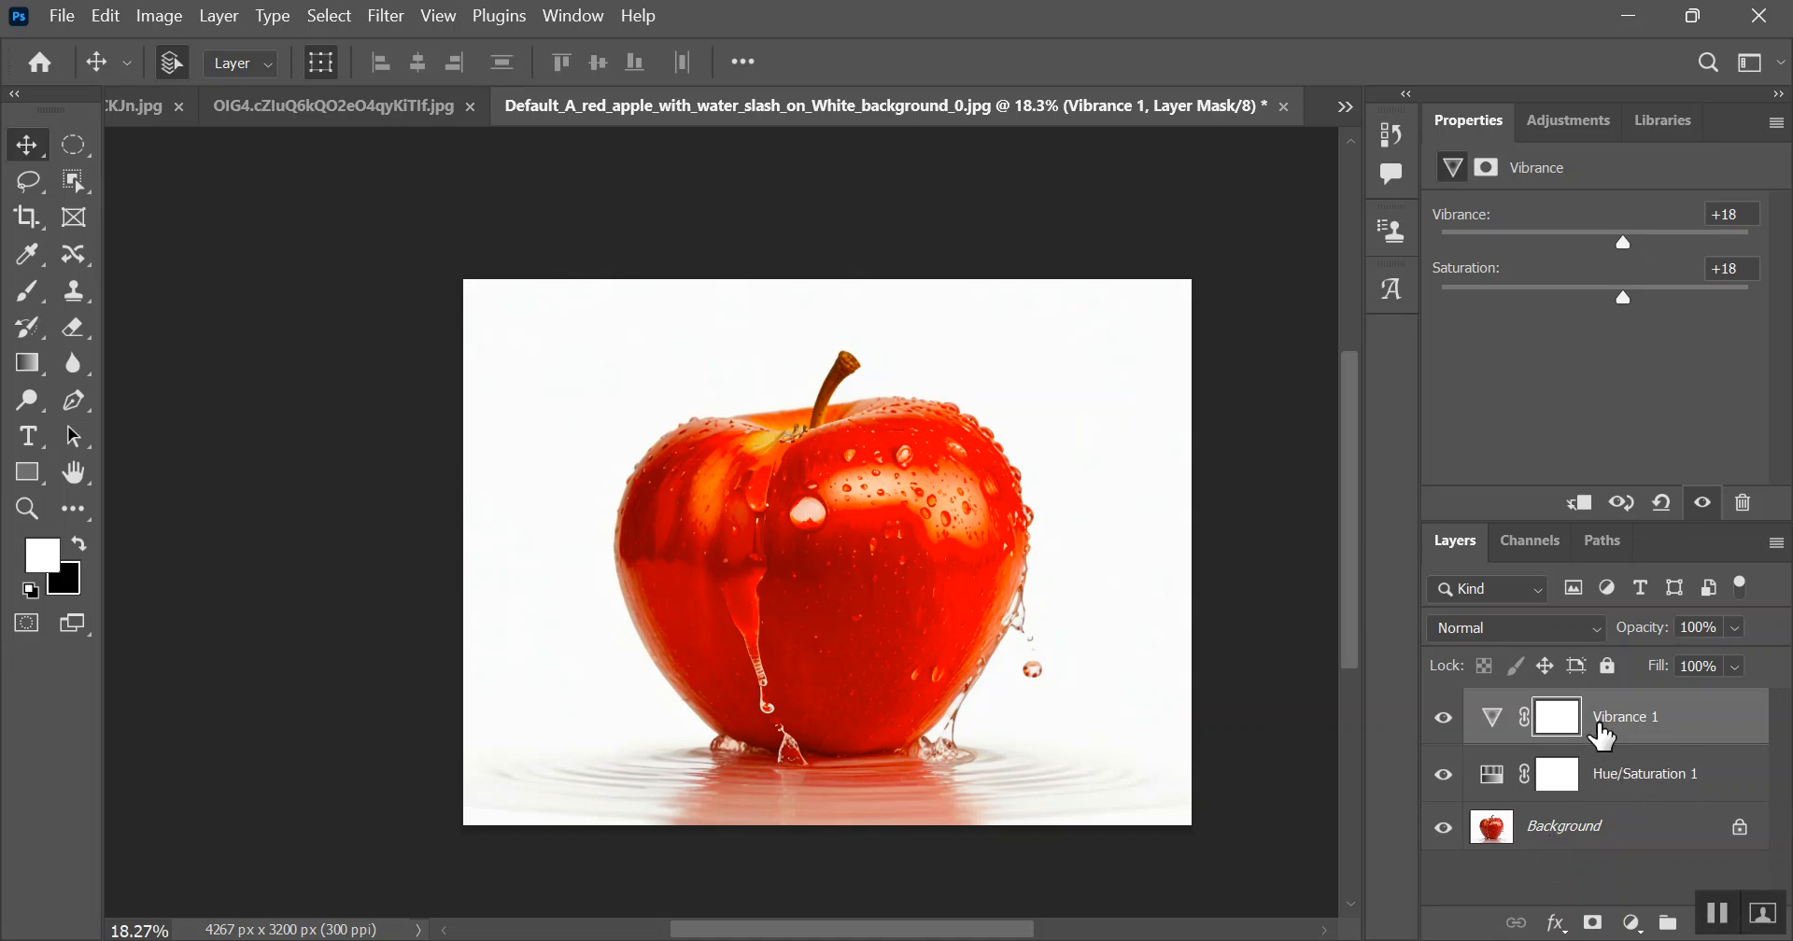
pyautogui.click(1634, 792)
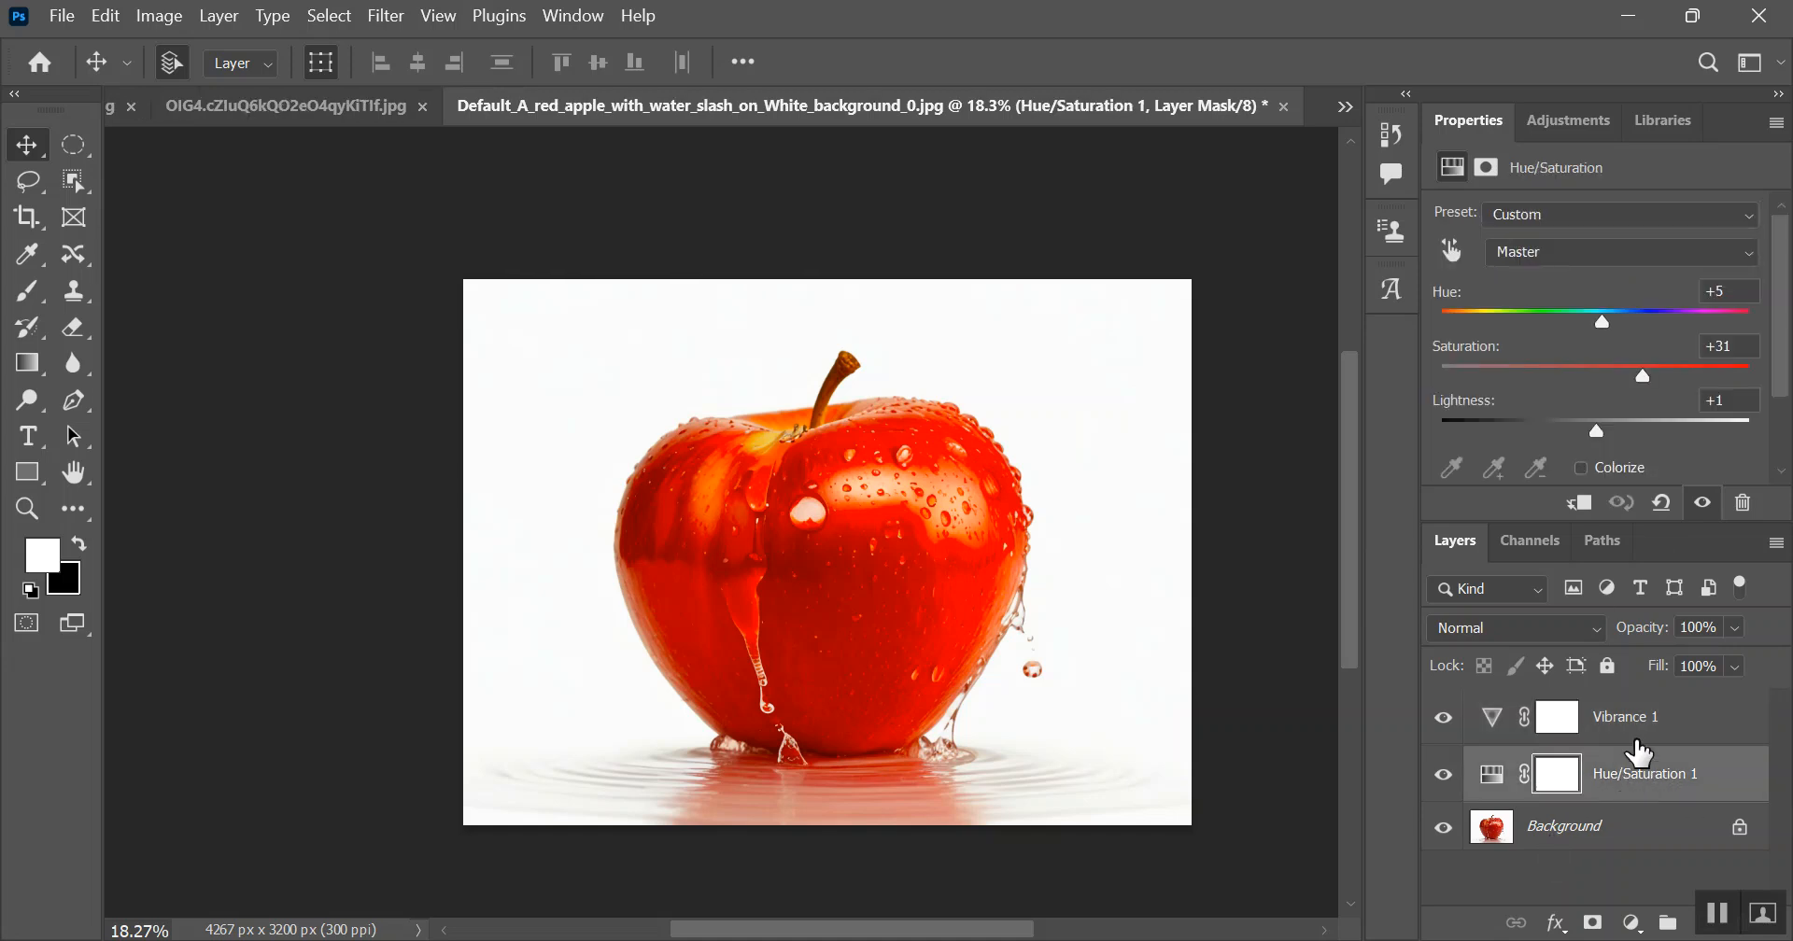
pyautogui.moveTo(1639, 377); pyautogui.dragTo(1633, 374)
# Step: Add an Exposure adjustment layer with exposure +0.03 and gamma correction 1.07
pyautogui.click(1632, 922)
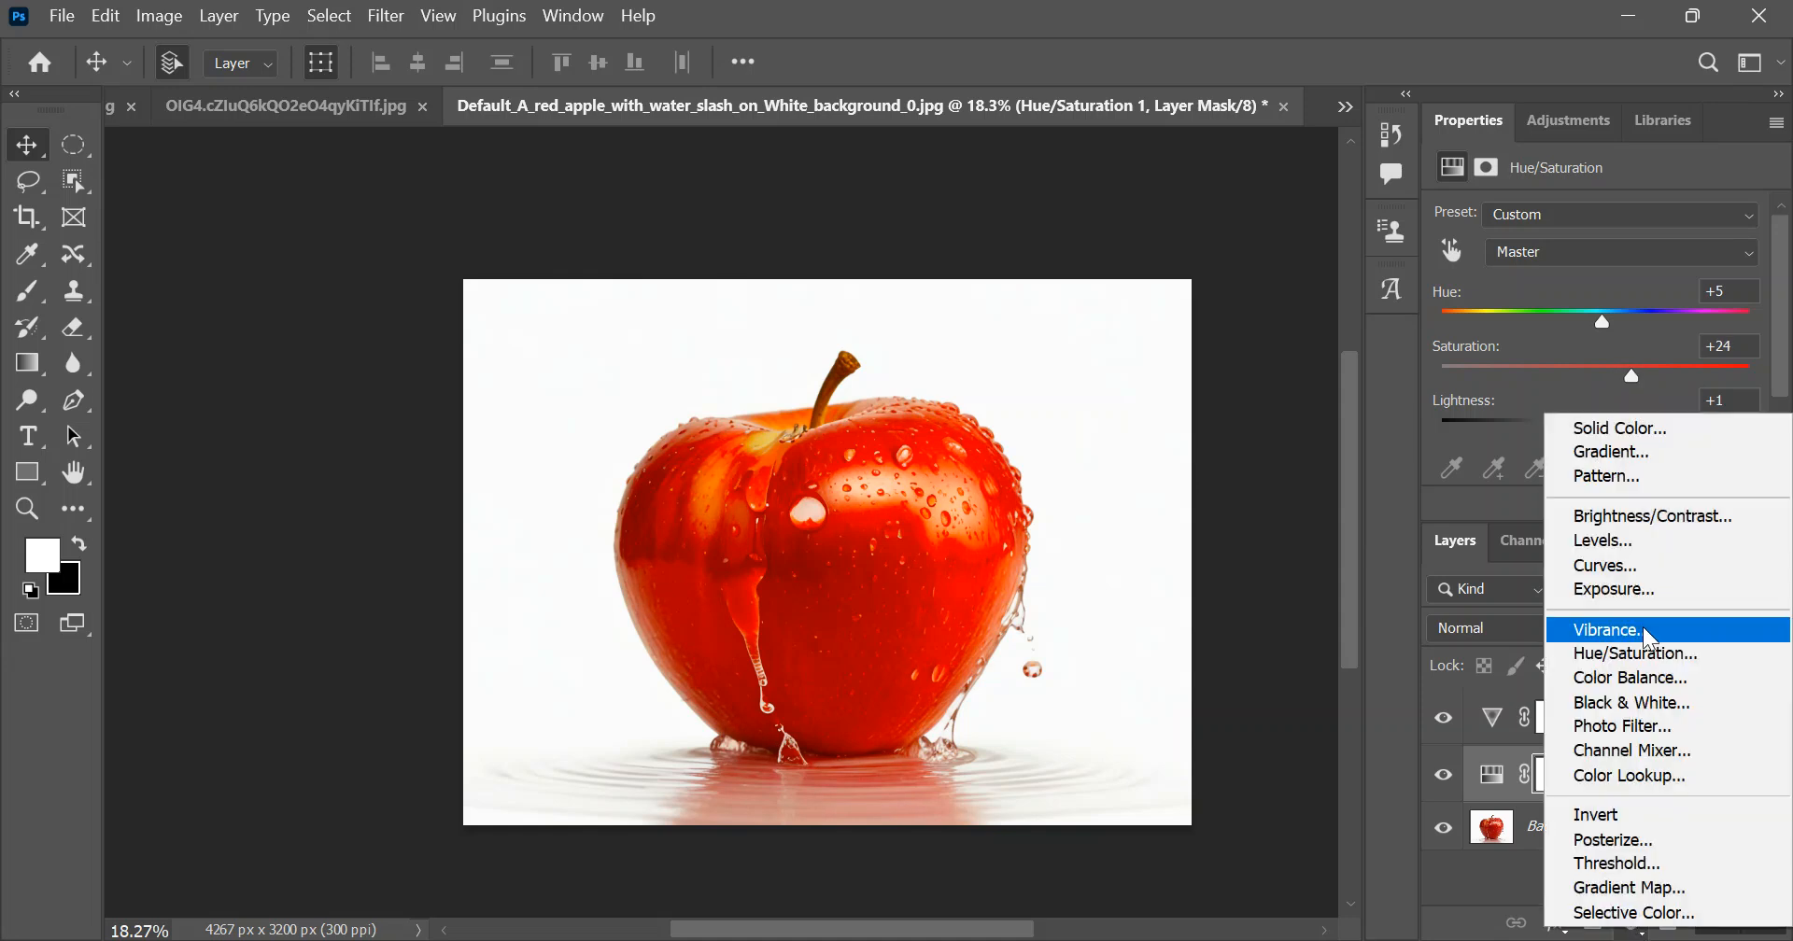
pyautogui.click(1621, 590)
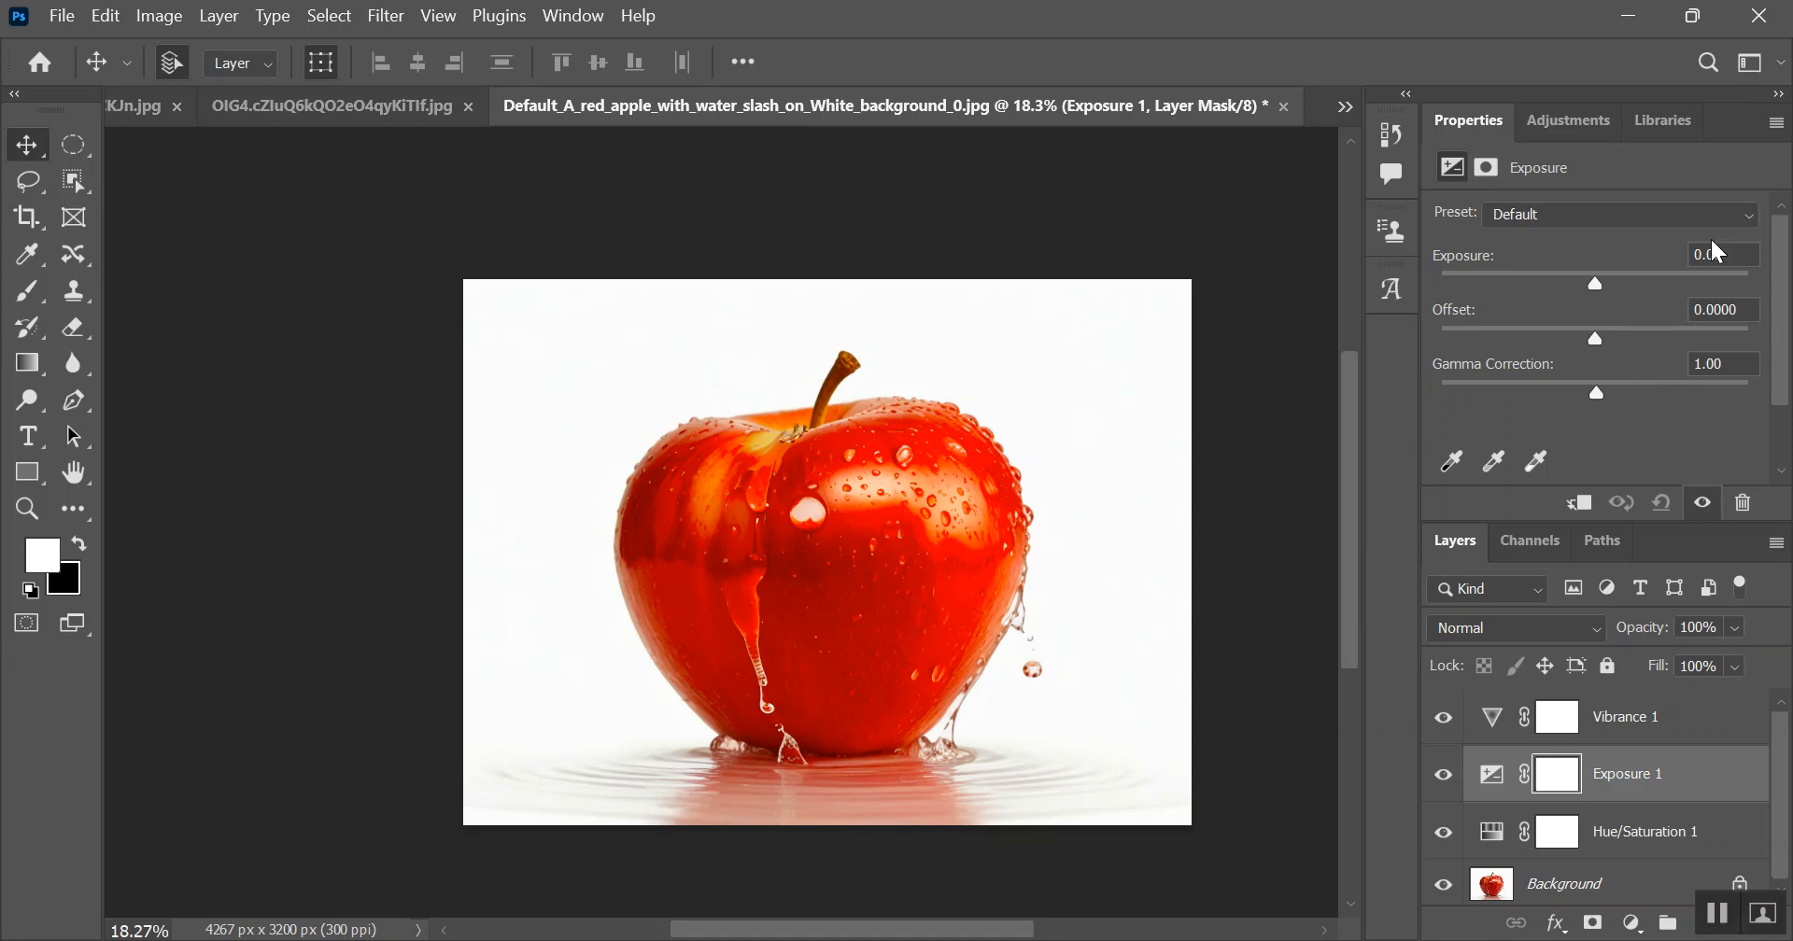
pyautogui.moveTo(1717, 252); pyautogui.dragTo(1750, 254)
pyautogui.write('3')
pyautogui.press('Return')
# Step: Add a Color Balance adjustment layer with midtones at Cyan/Red +5, Magenta/Green +3 and Yellow/Blue +3
pyautogui.click(1633, 922)
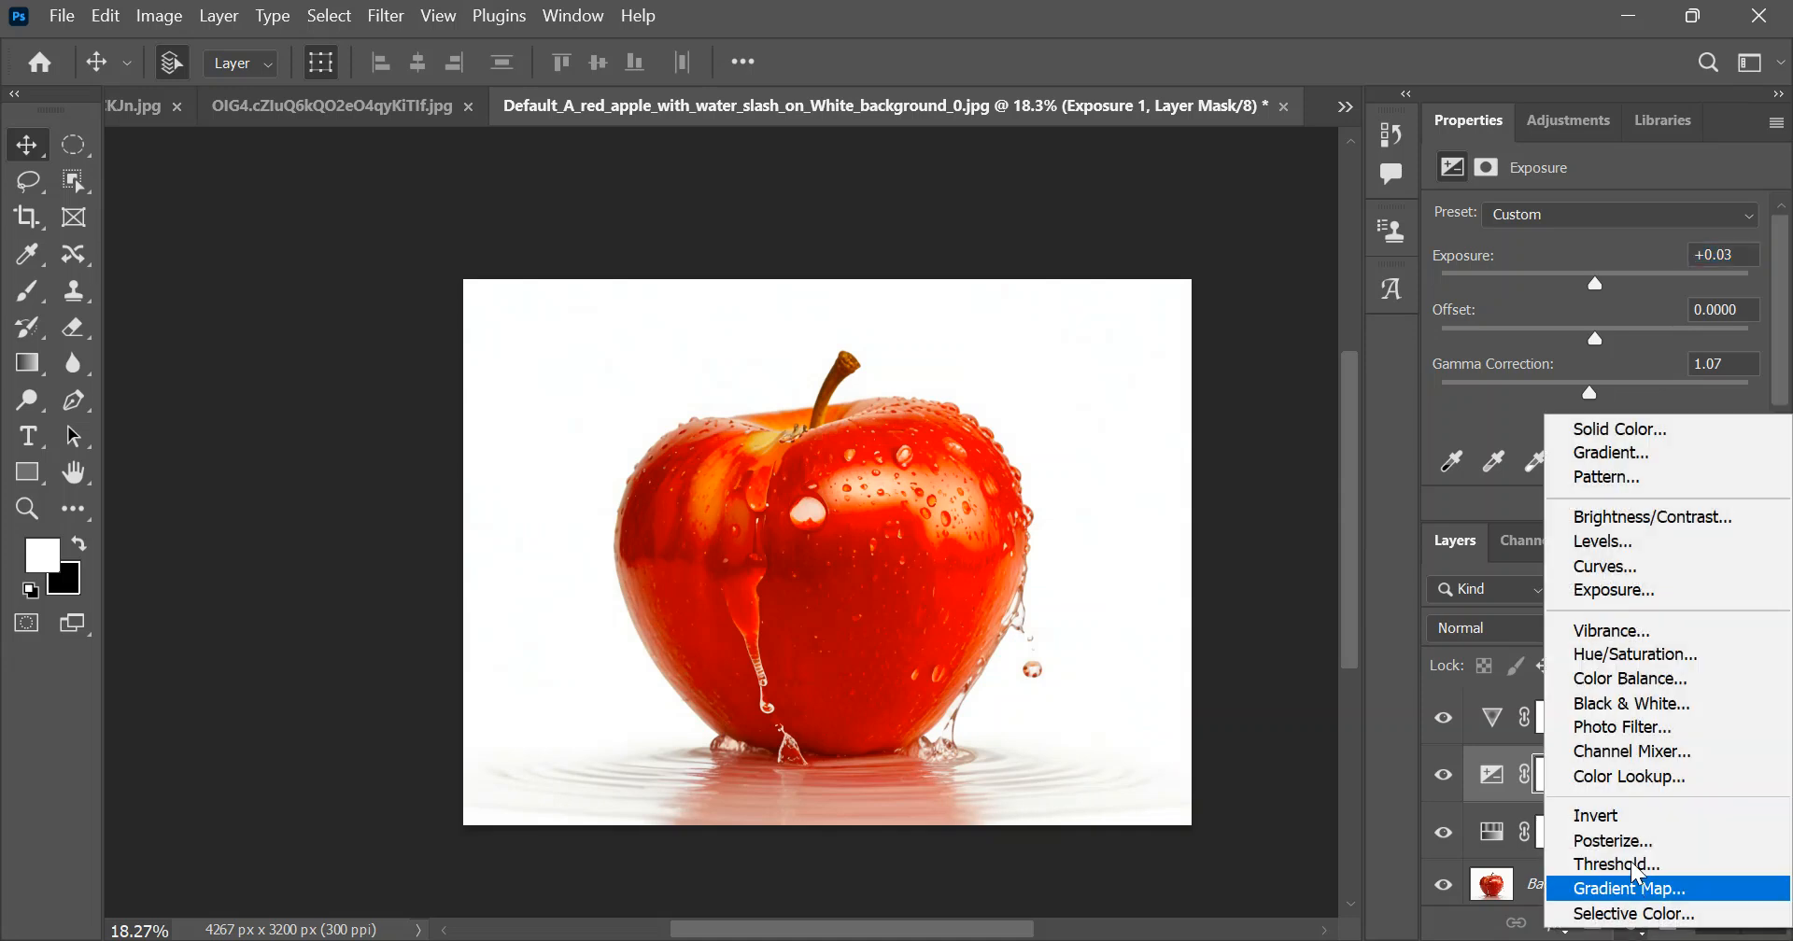
pyautogui.click(1605, 681)
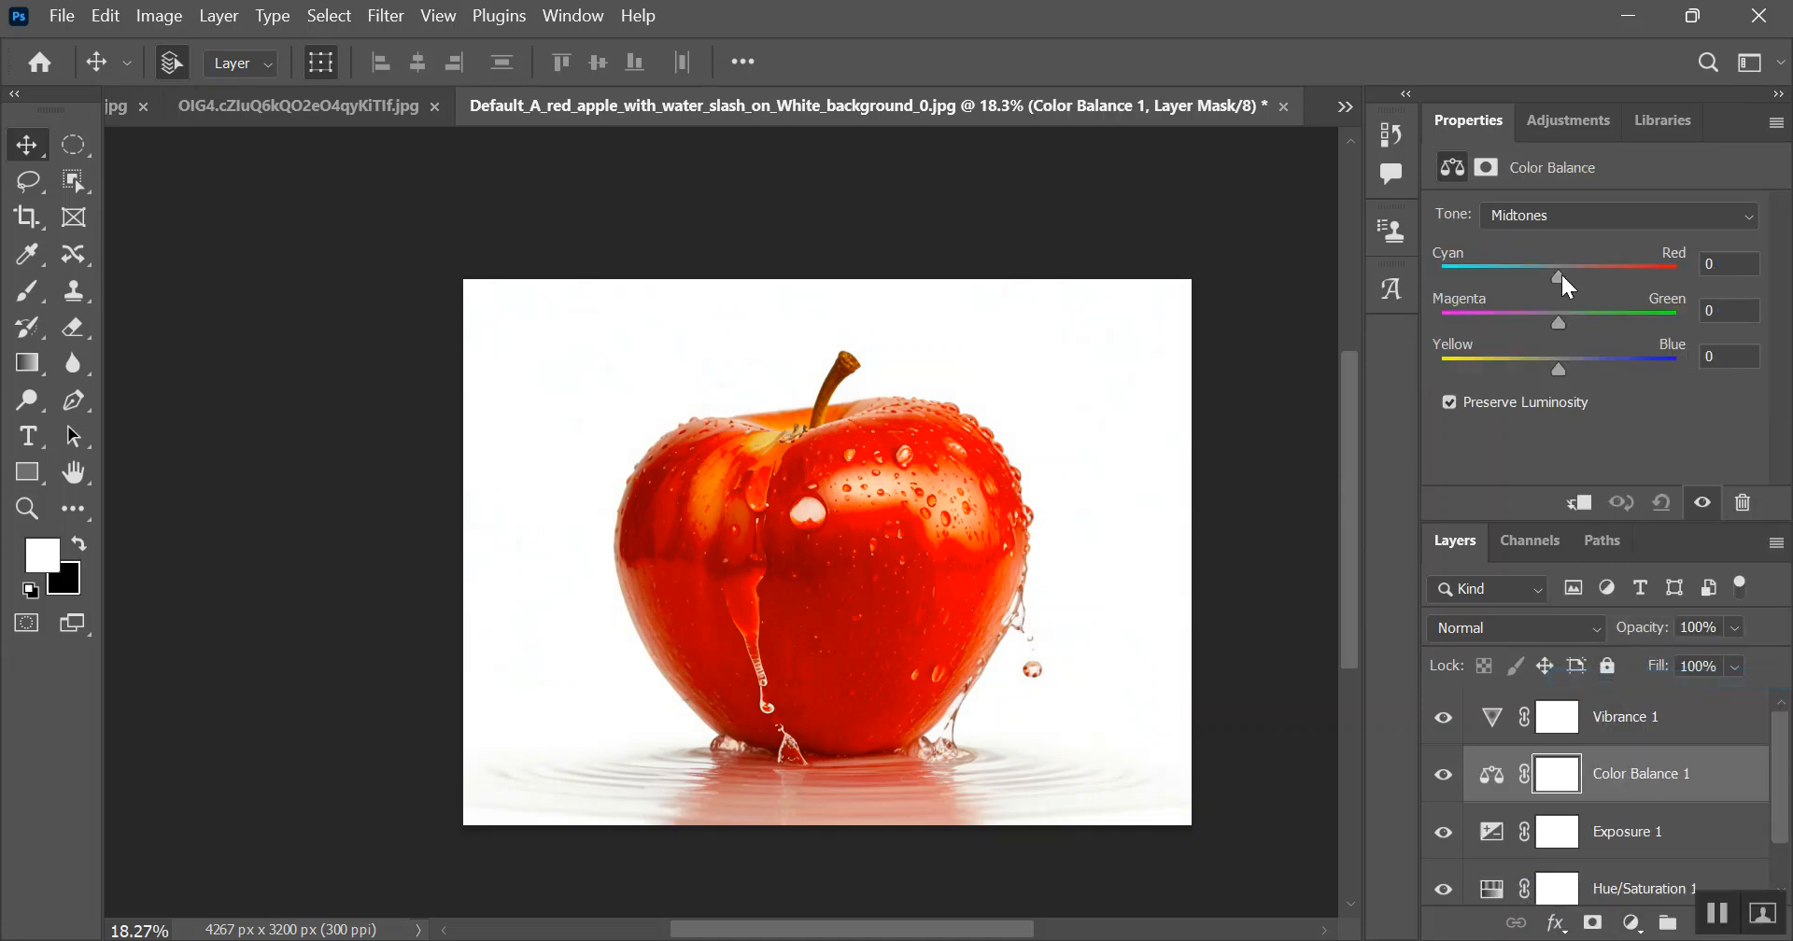
pyautogui.moveTo(1559, 272); pyautogui.dragTo(1564, 272)
pyautogui.moveTo(1559, 321); pyautogui.dragTo(1566, 321)
pyautogui.moveTo(1559, 369); pyautogui.dragTo(1566, 370)
pyautogui.scroll(-1, 1512, 793)
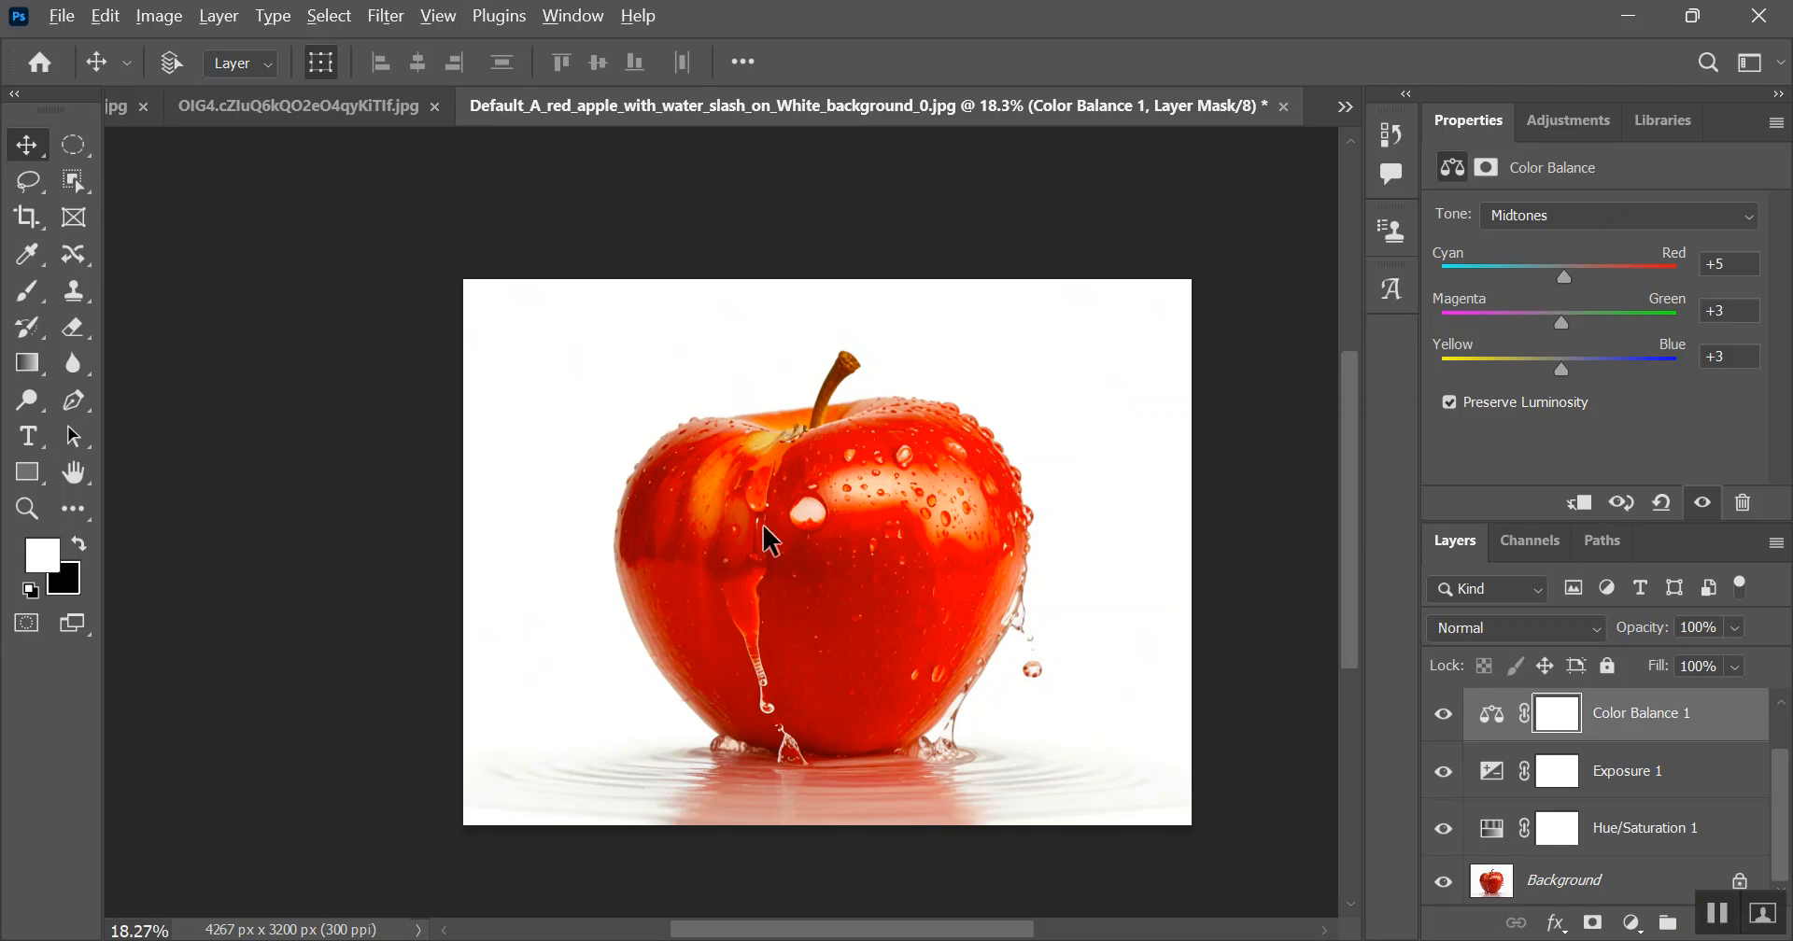
# Step: Start a Save for Web export as a maximum-quality JPEG and browse to the Ready to Upload folder
pyautogui.hotkey('ctrl', 'alt', 'shift', 's')
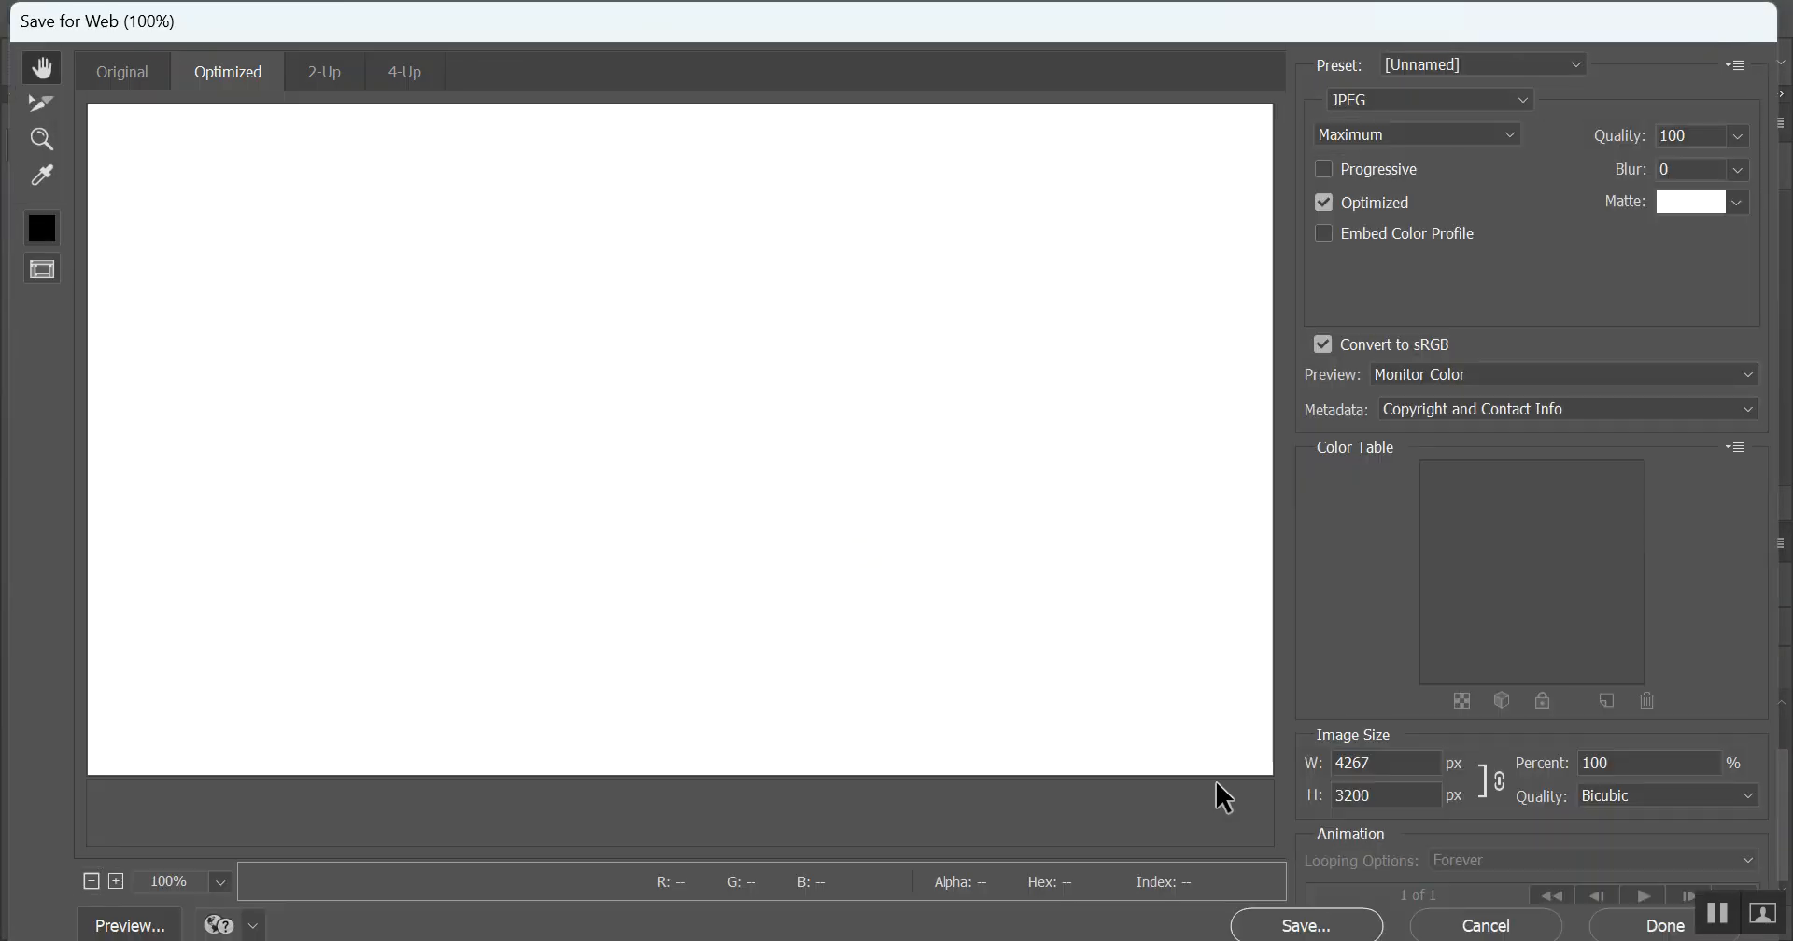
pyautogui.click(1321, 924)
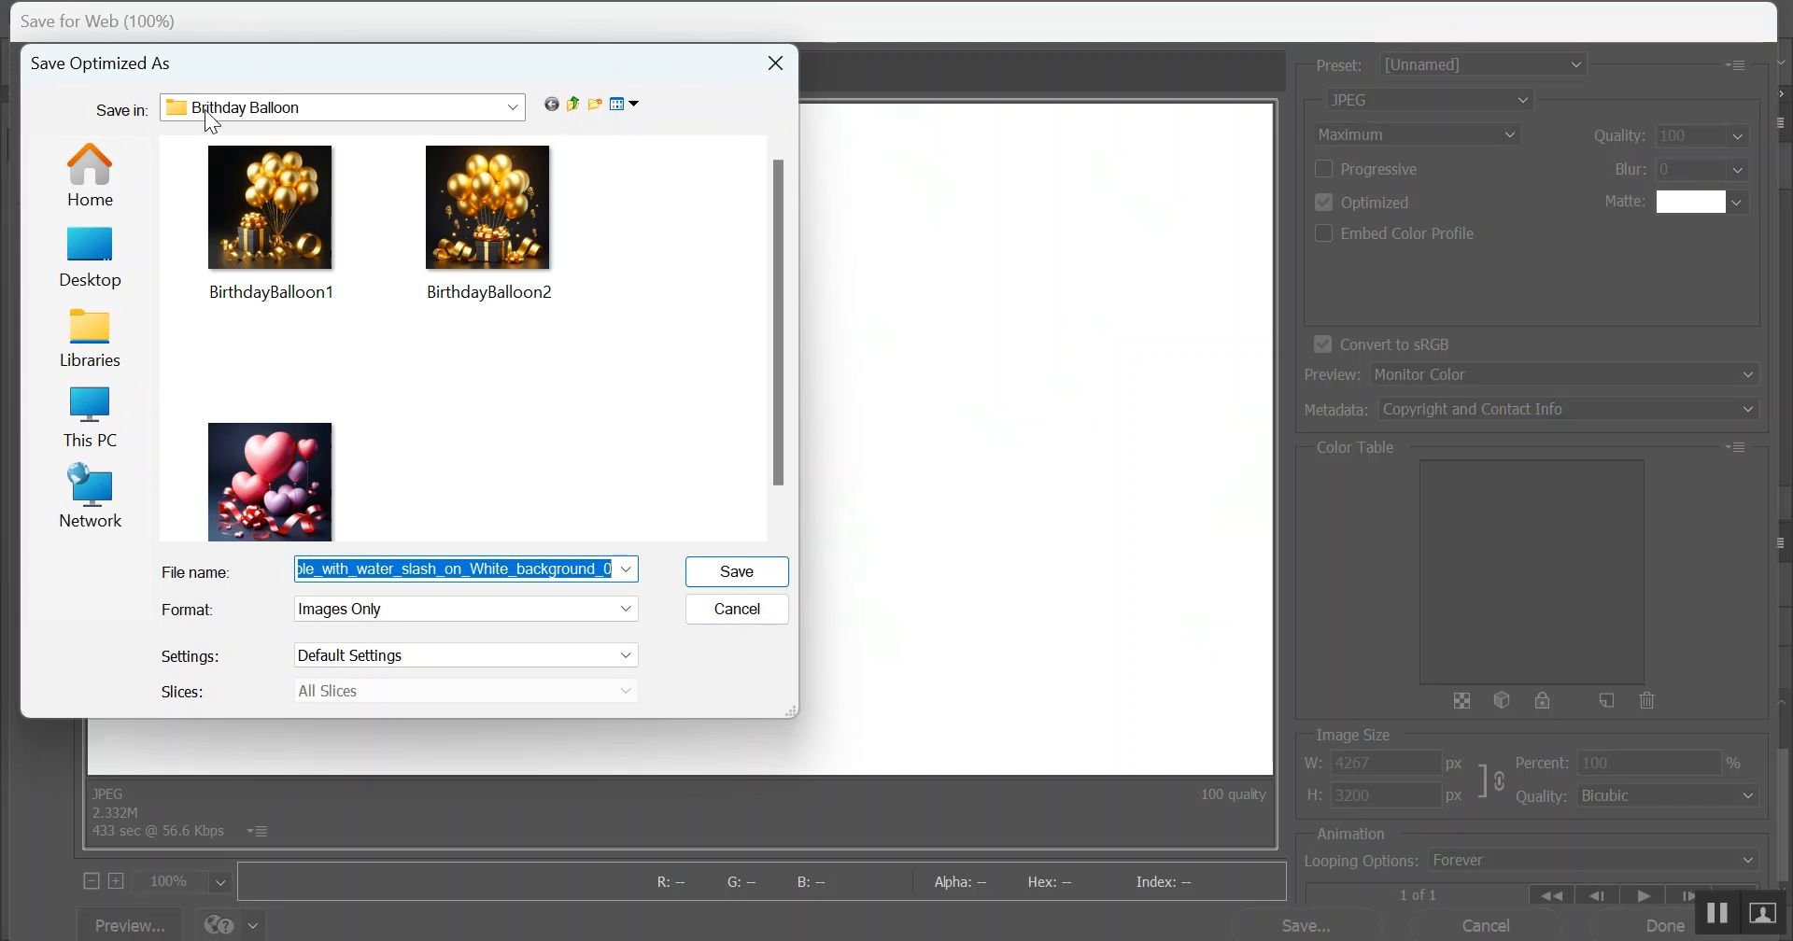
pyautogui.click(573, 103)
pyautogui.click(494, 198)
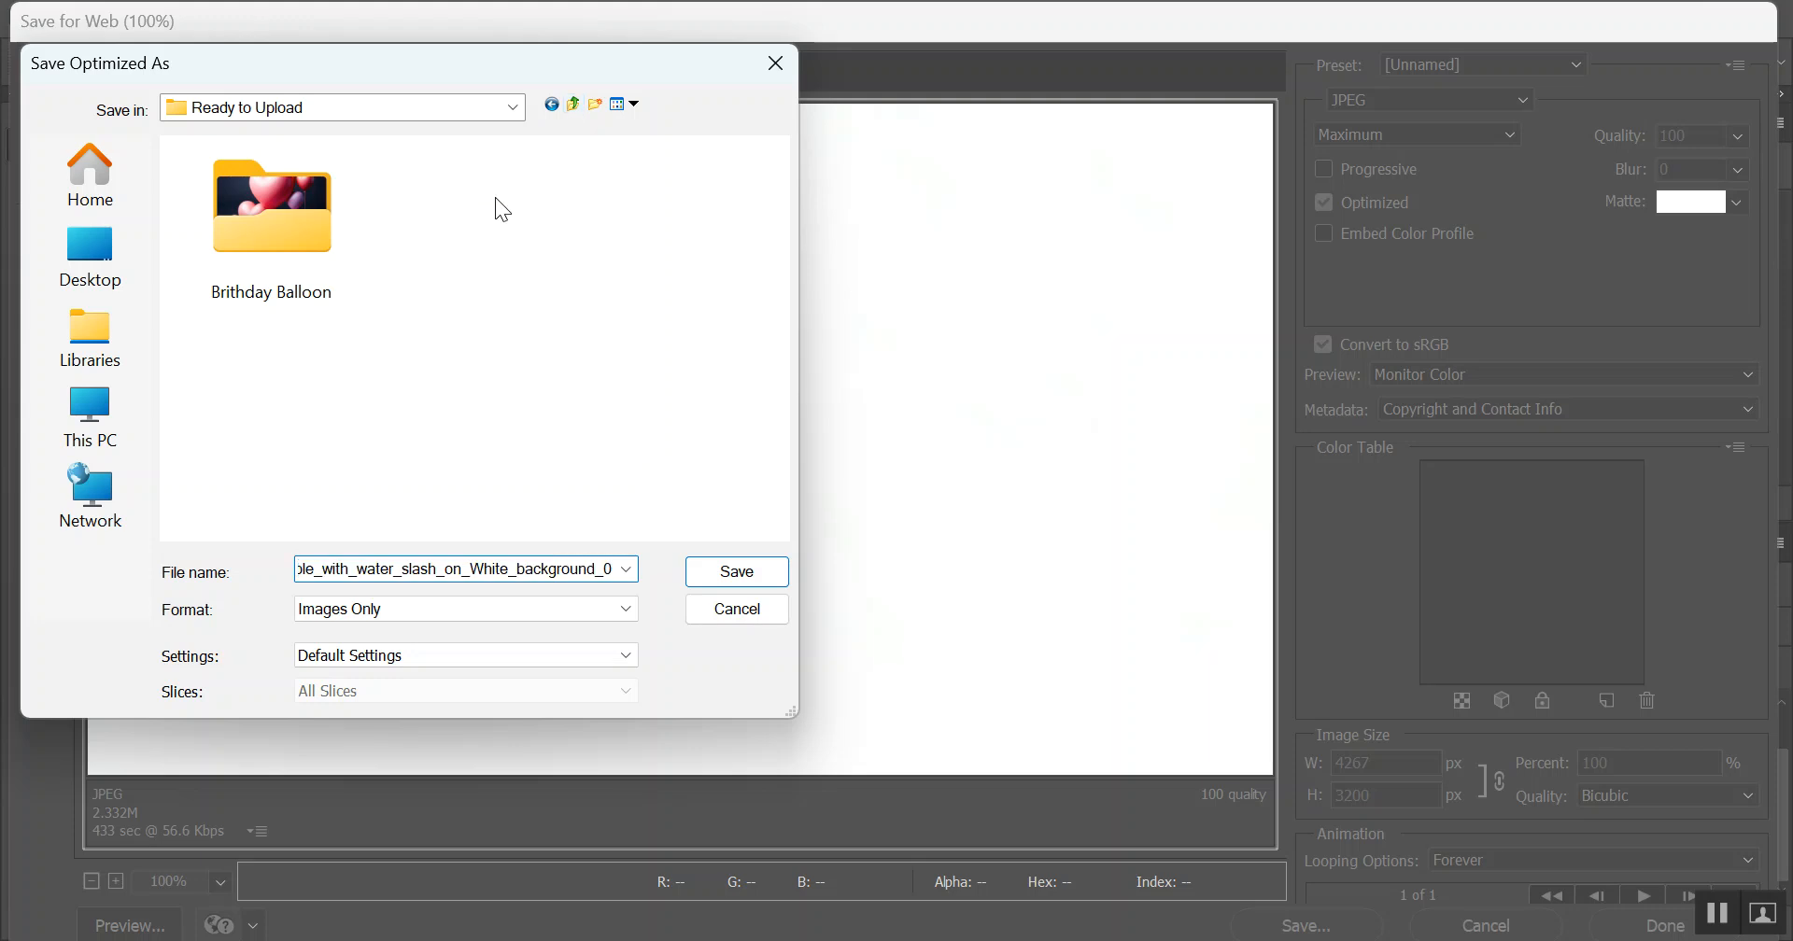
# Step: Create a new folder named Apple inside Ready to Upload and open it as the save location
pyautogui.rightClick(495, 198)
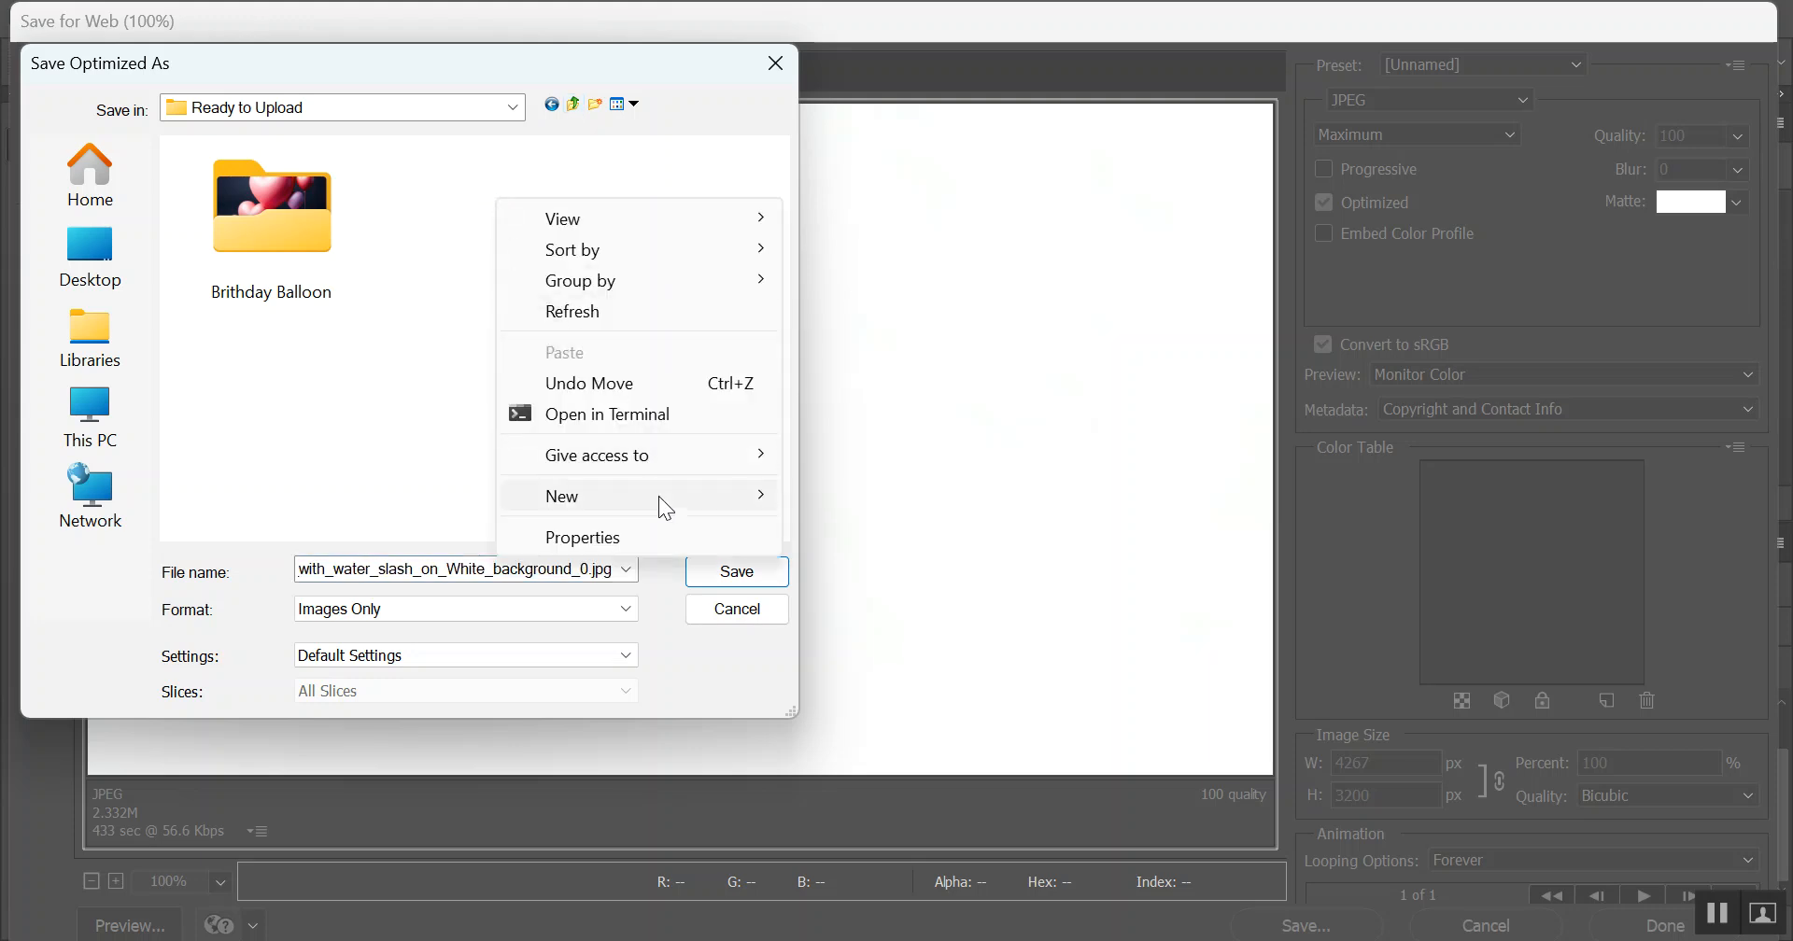
pyautogui.moveTo(687, 496)
pyautogui.click(861, 502)
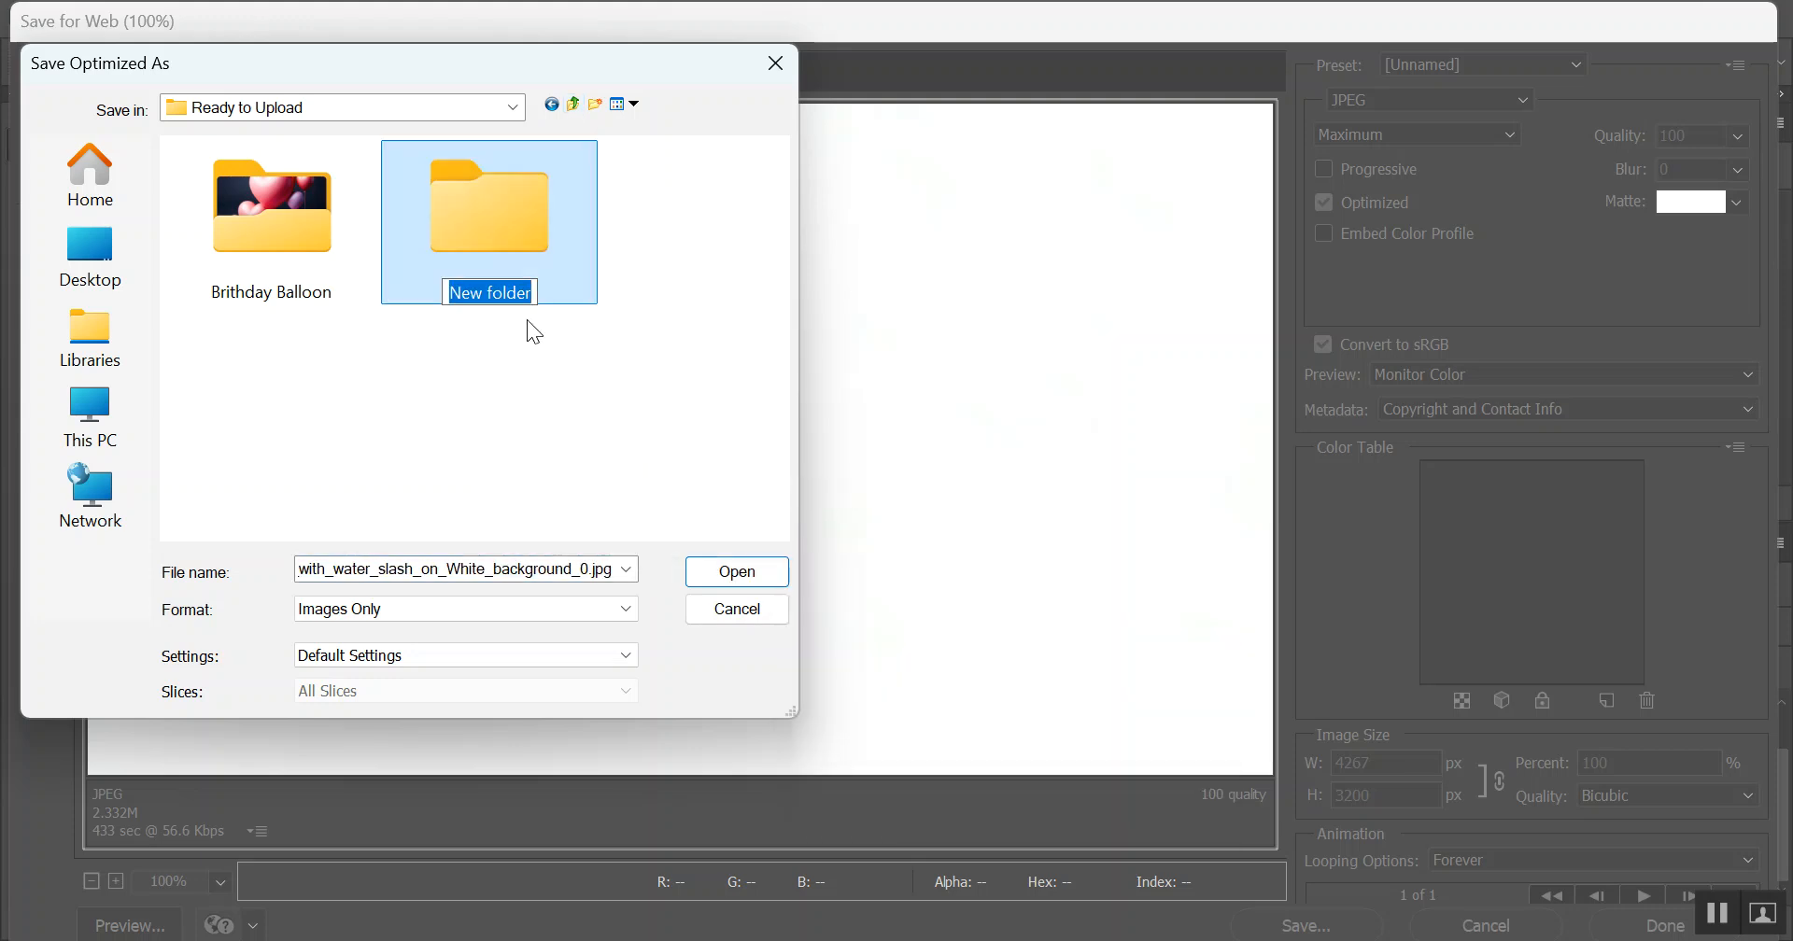
pyautogui.write('A')
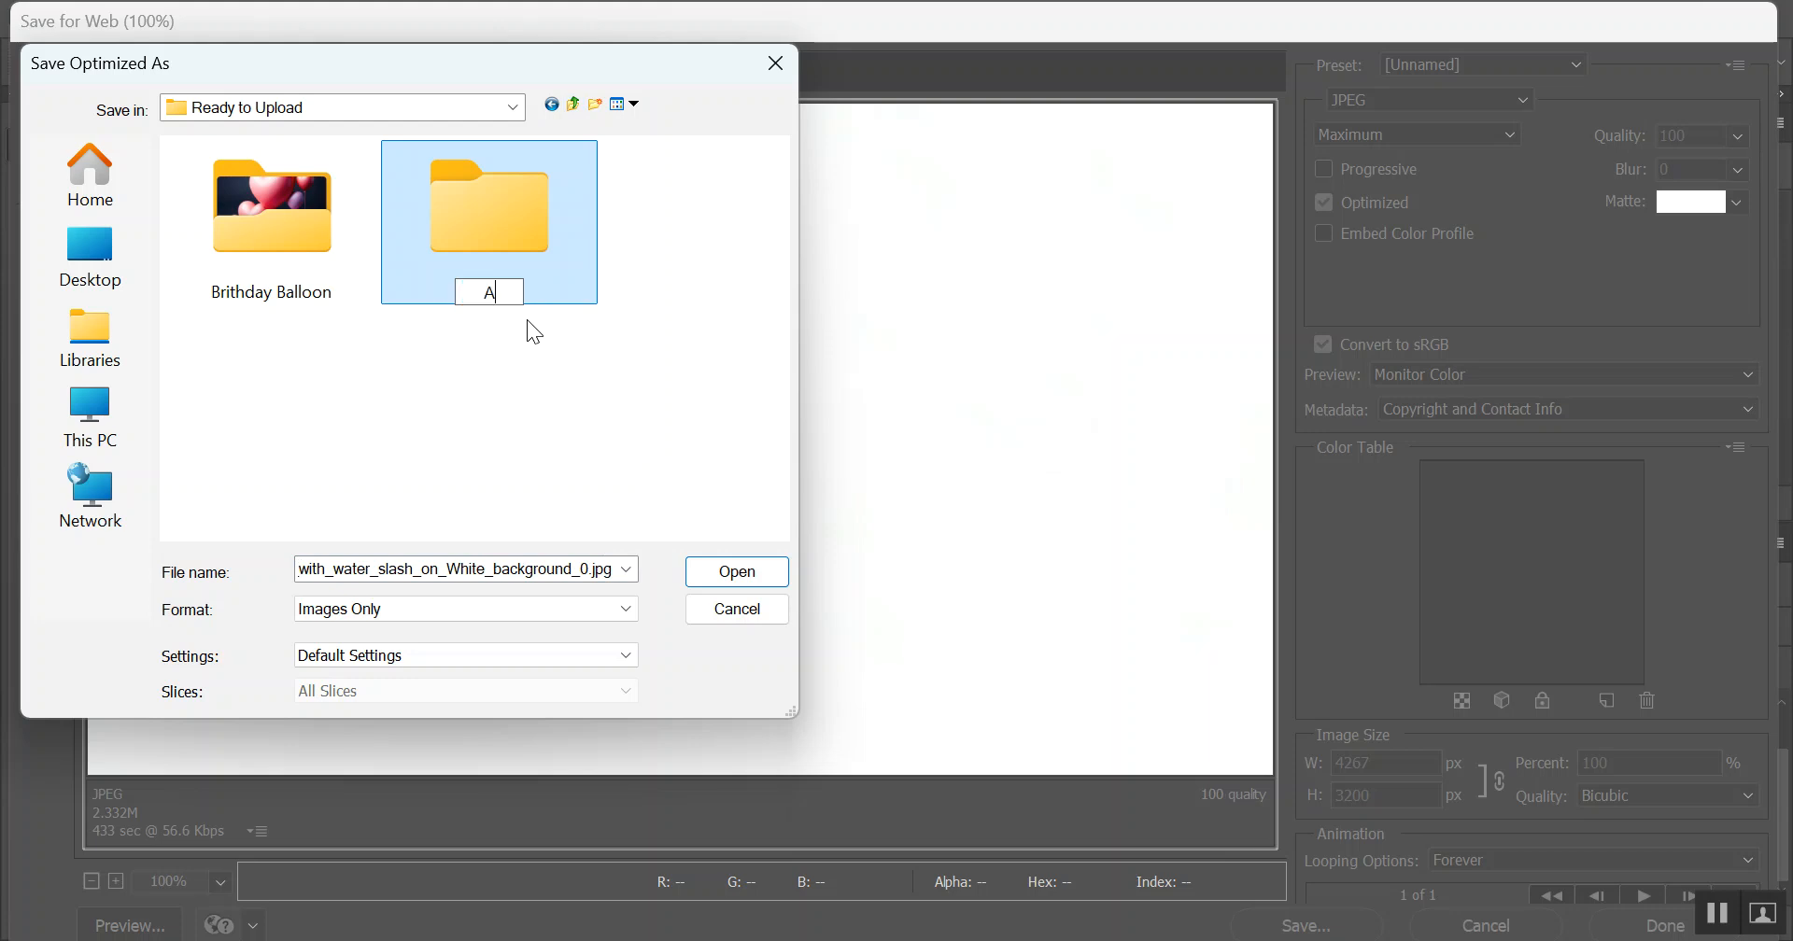
pyautogui.write('pple')
pyautogui.click(496, 216)
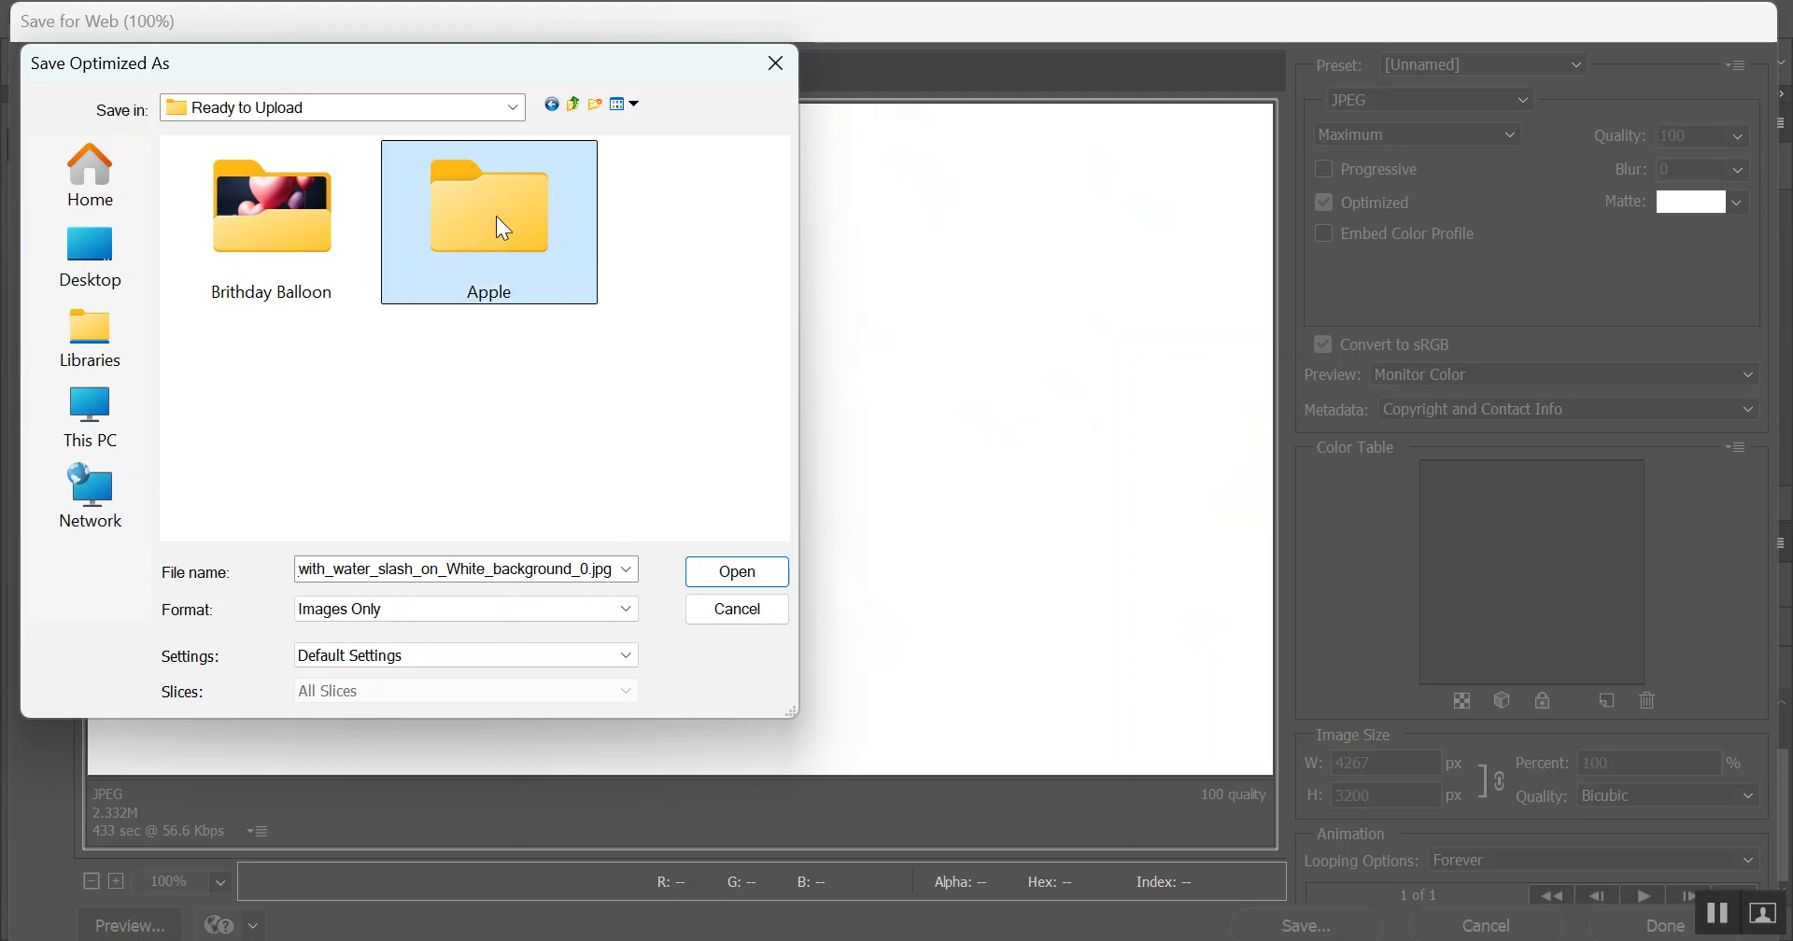
pyautogui.doubleClick(495, 215)
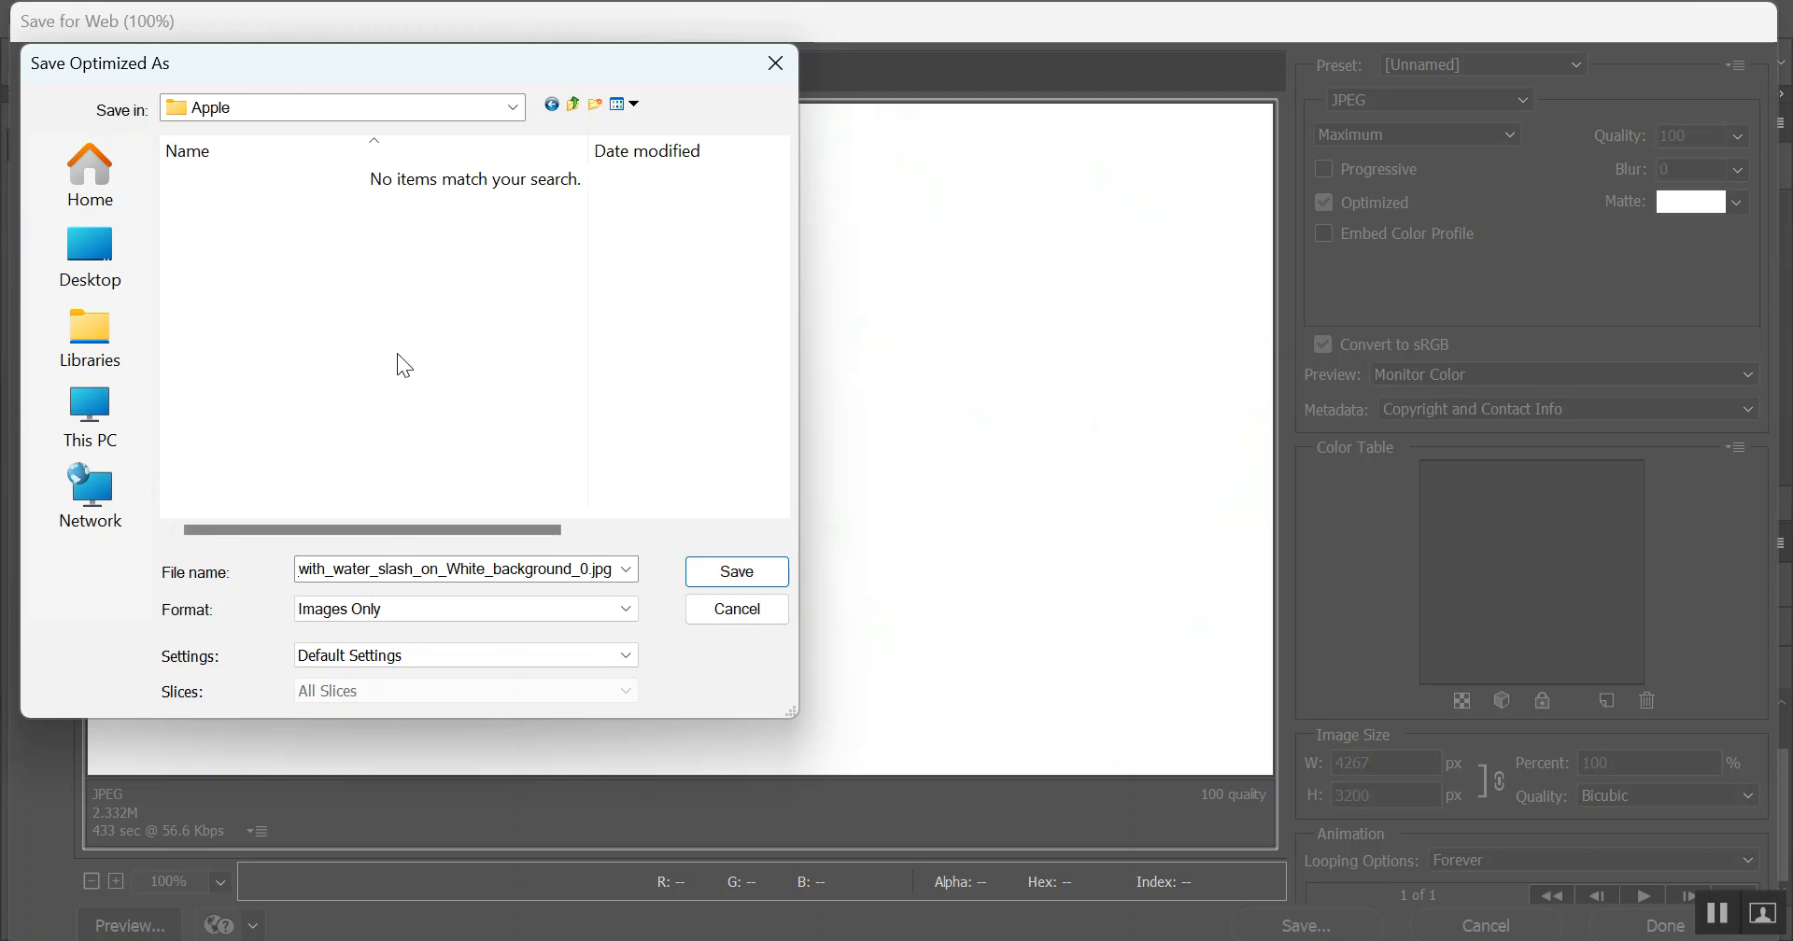
# Step: Name the exported JPEG Apple1 and save it in the Apple folder
pyautogui.doubleClick(429, 563)
pyautogui.press('BackSpace')
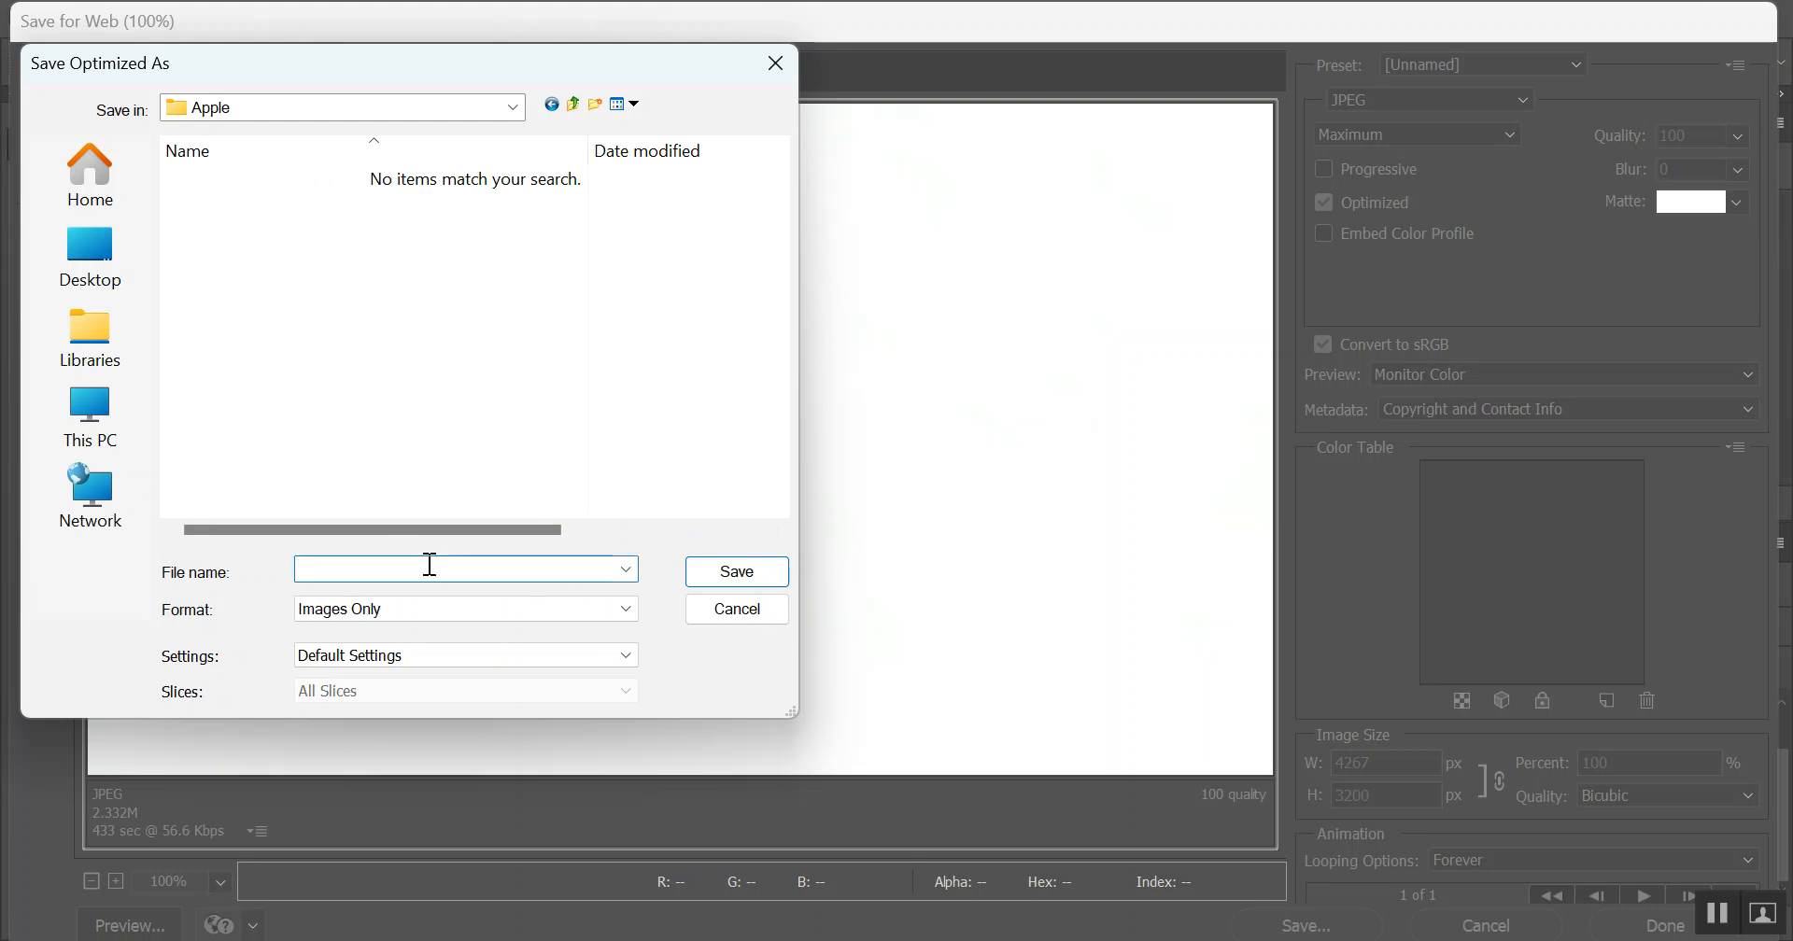
pyautogui.write('Apple1')
pyautogui.click(756, 575)
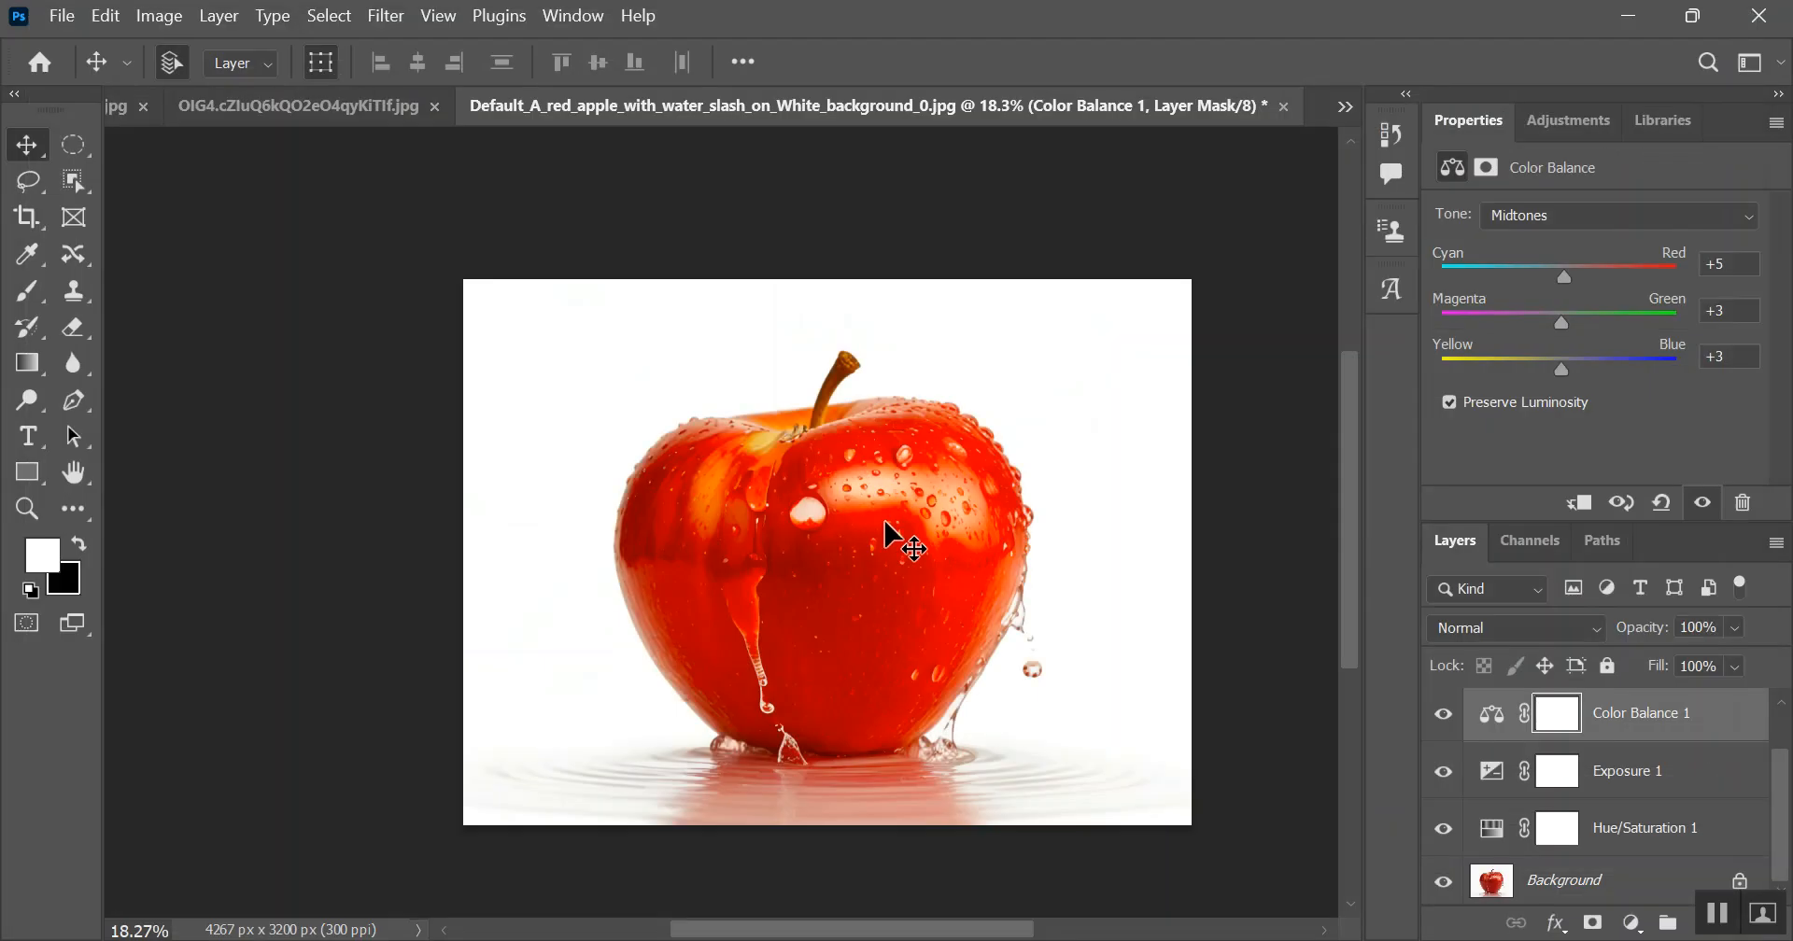
# Step: Switch to Photos with the original red apple image, then resize its window and move it aside to free space for a comparison
pyautogui.click(574, 938)
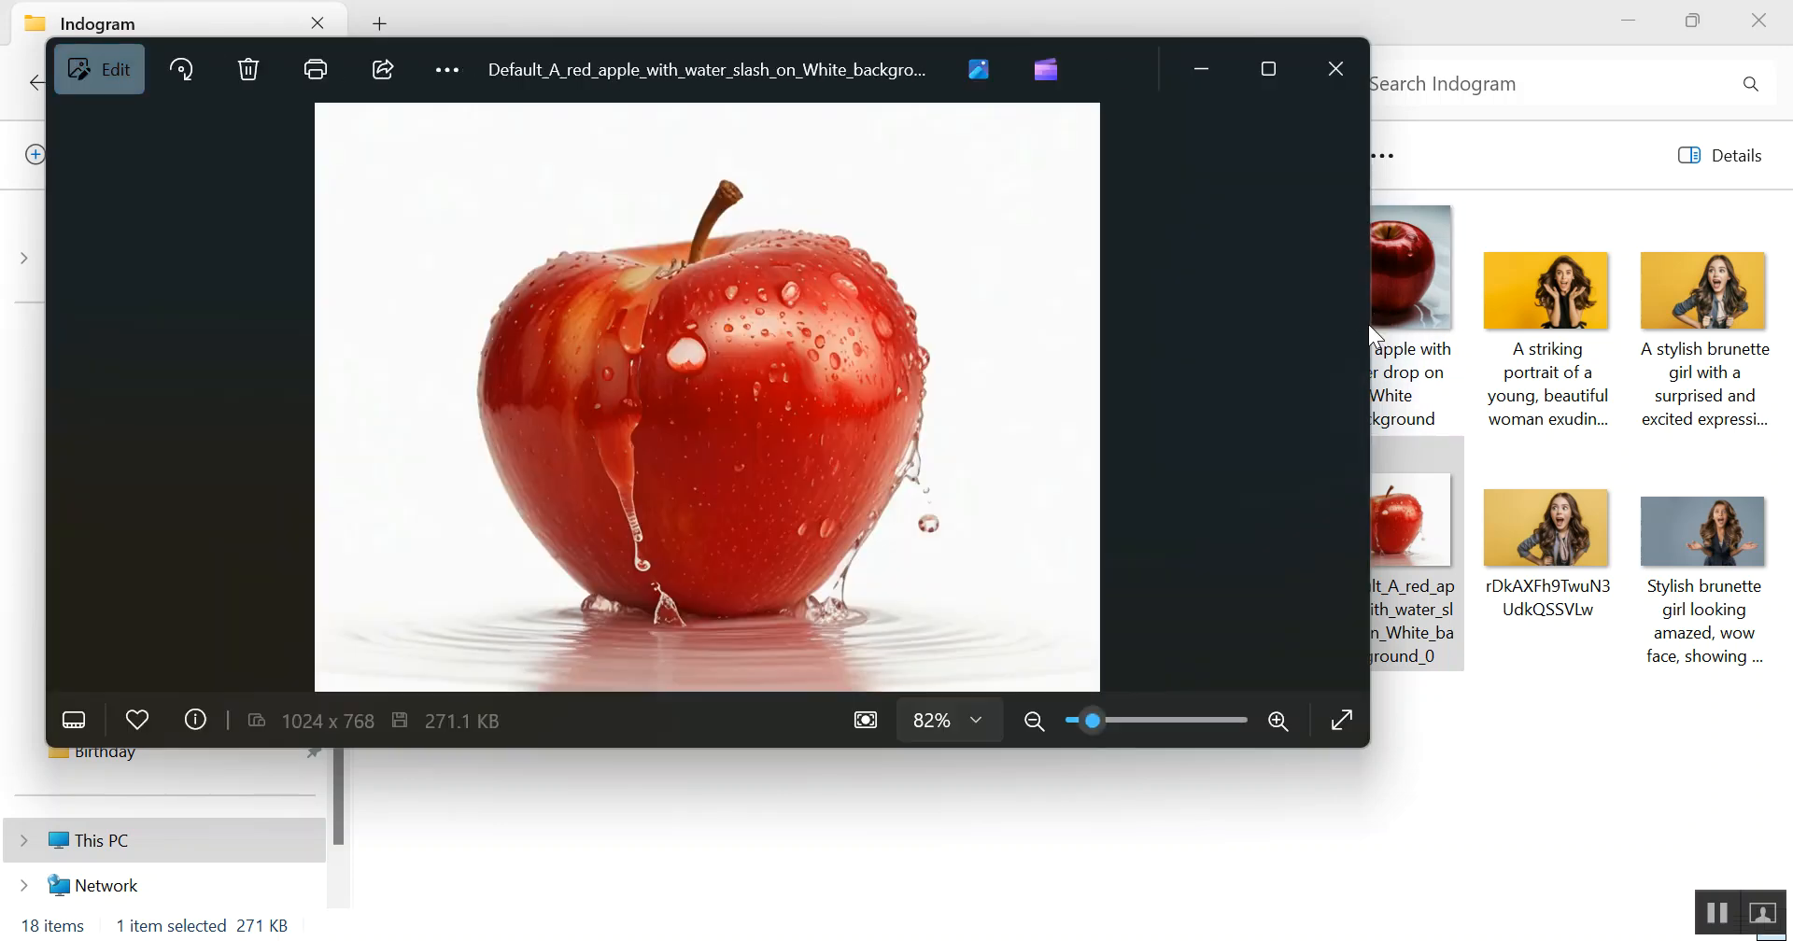
pyautogui.moveTo(1375, 324); pyautogui.dragTo(972, 327)
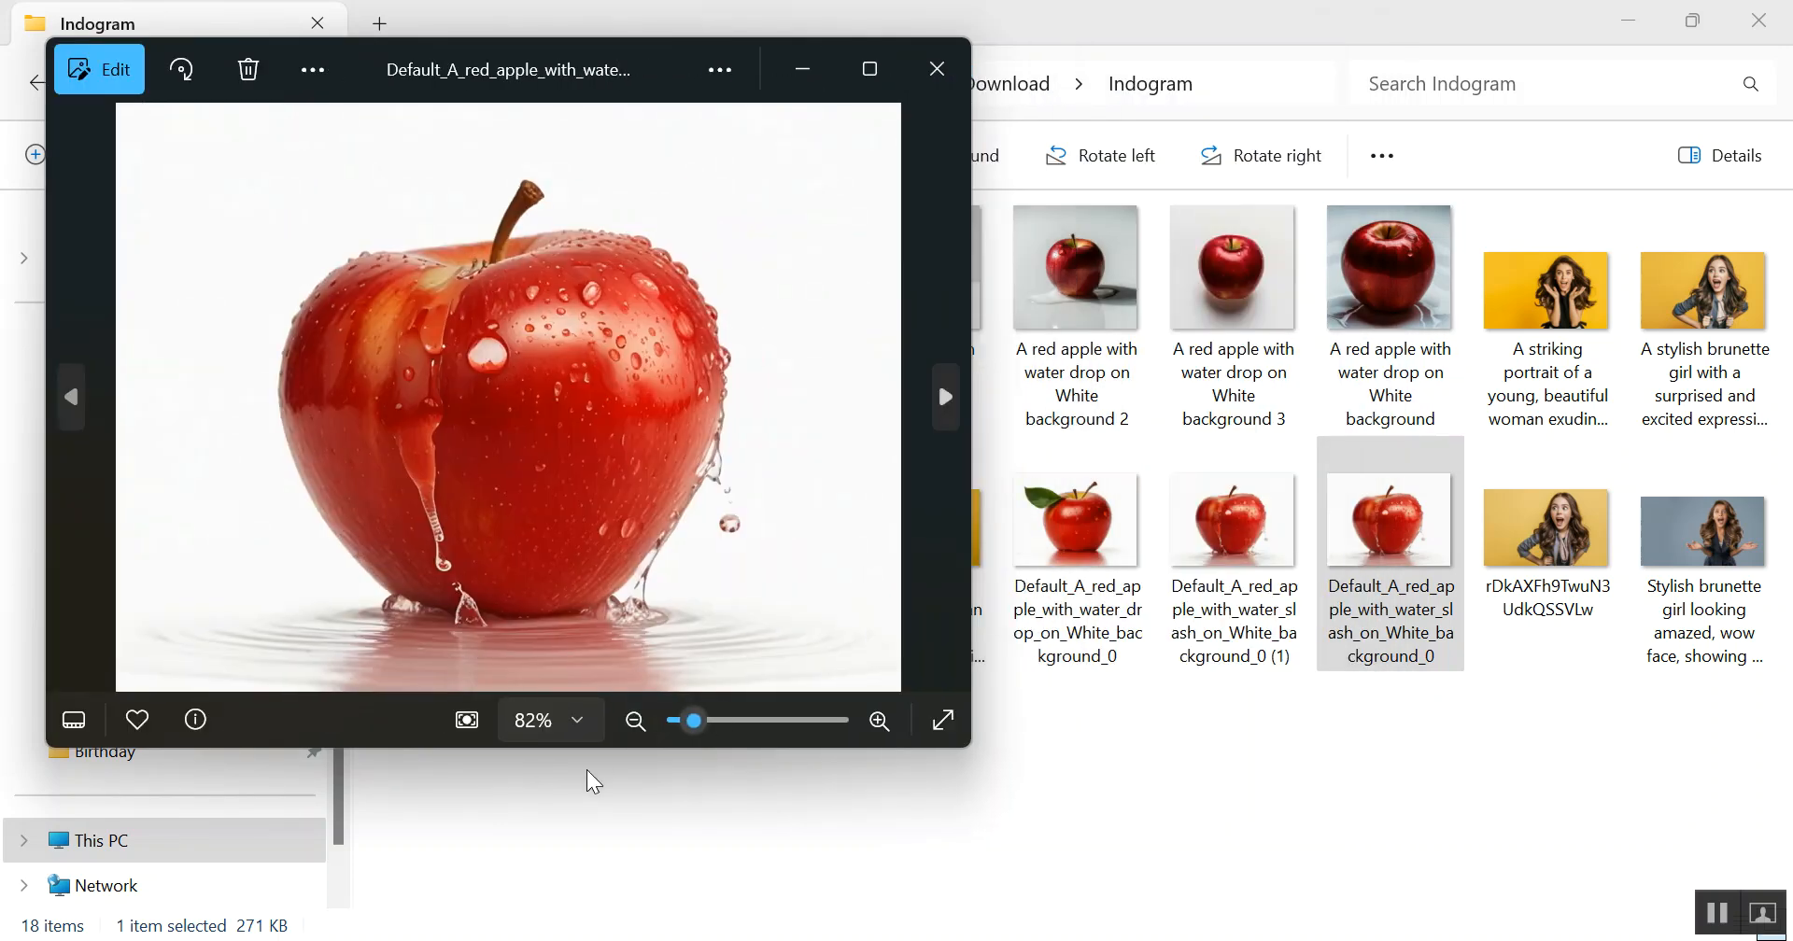
pyautogui.moveTo(564, 748); pyautogui.dragTo(542, 885)
pyautogui.moveTo(489, 109); pyautogui.dragTo(1288, 143)
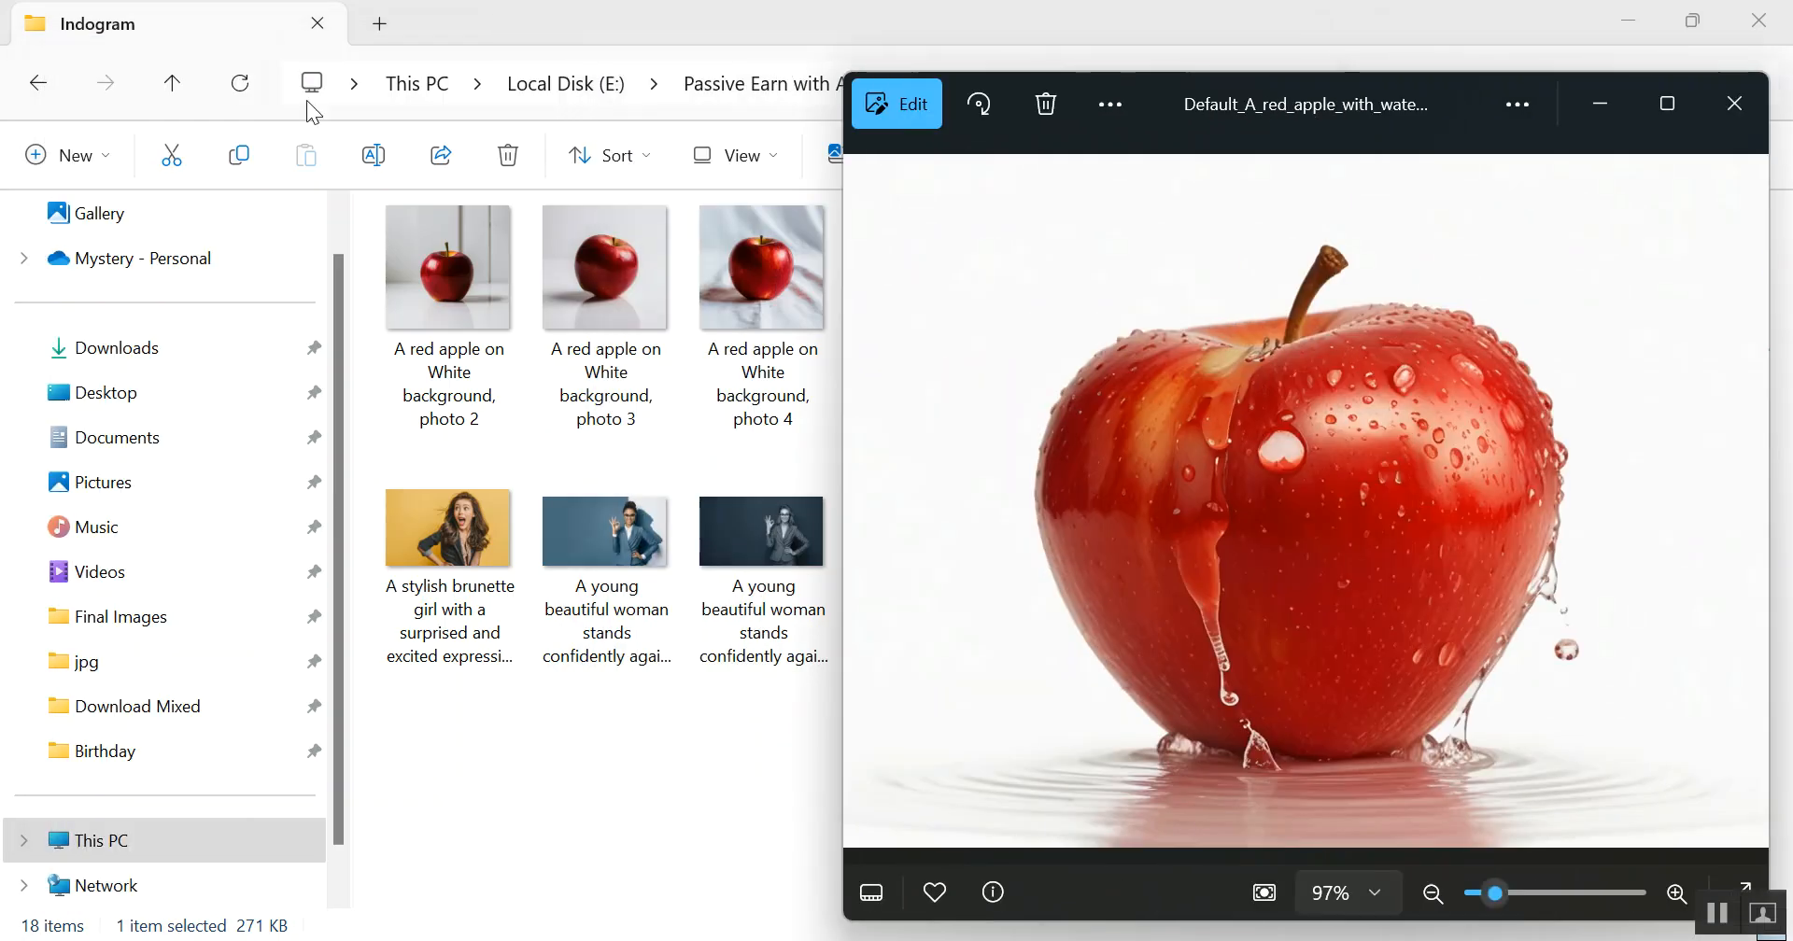
# Step: In File Explorer, browse through Batch 1, File, Birthday and Ready to Upload to the Apple folder and open the exported Apple1 image
pyautogui.click(176, 81)
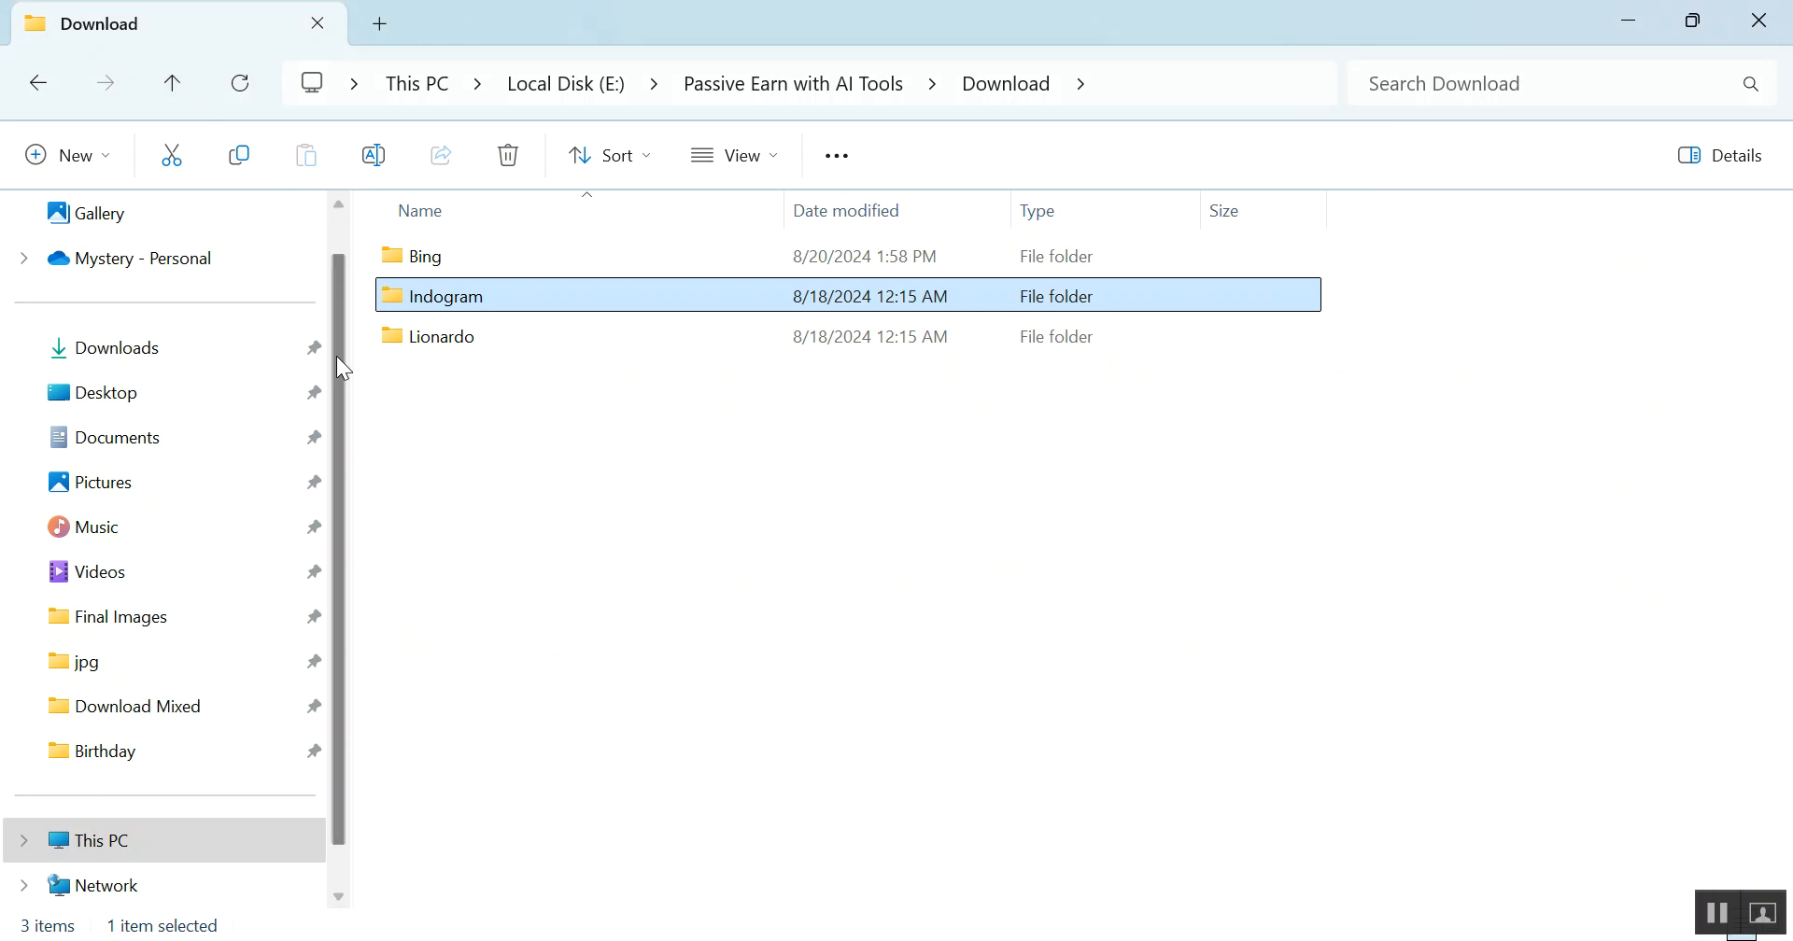
pyautogui.click(104, 751)
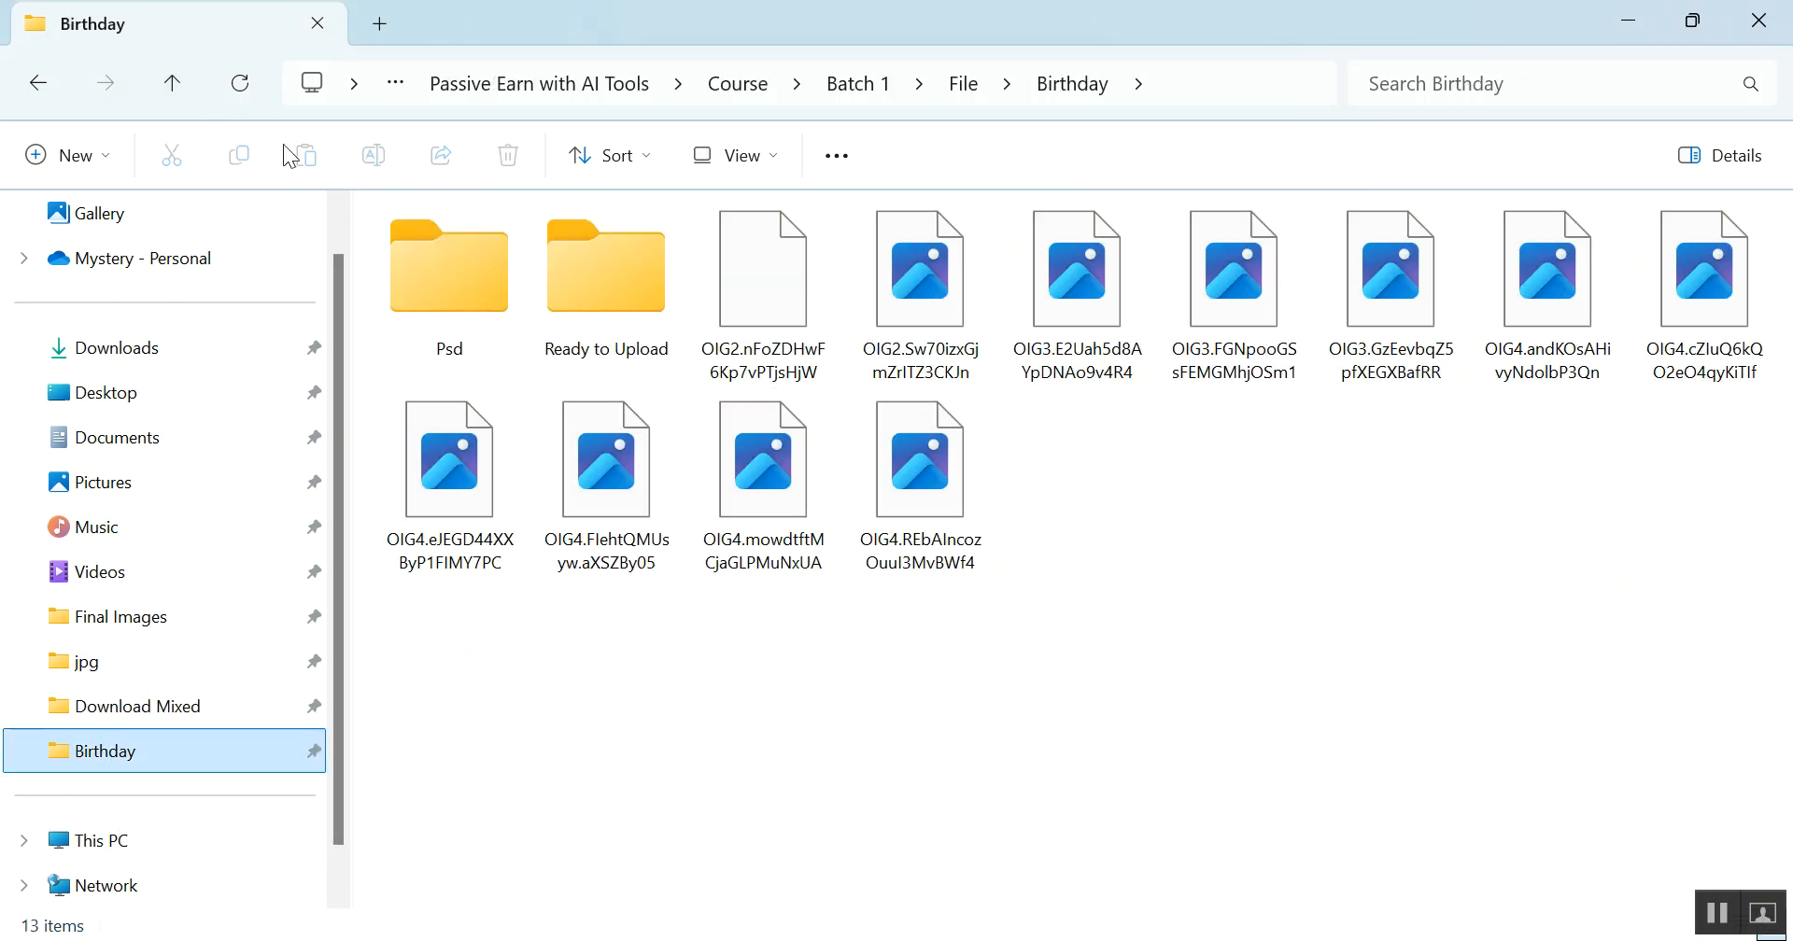
pyautogui.click(173, 82)
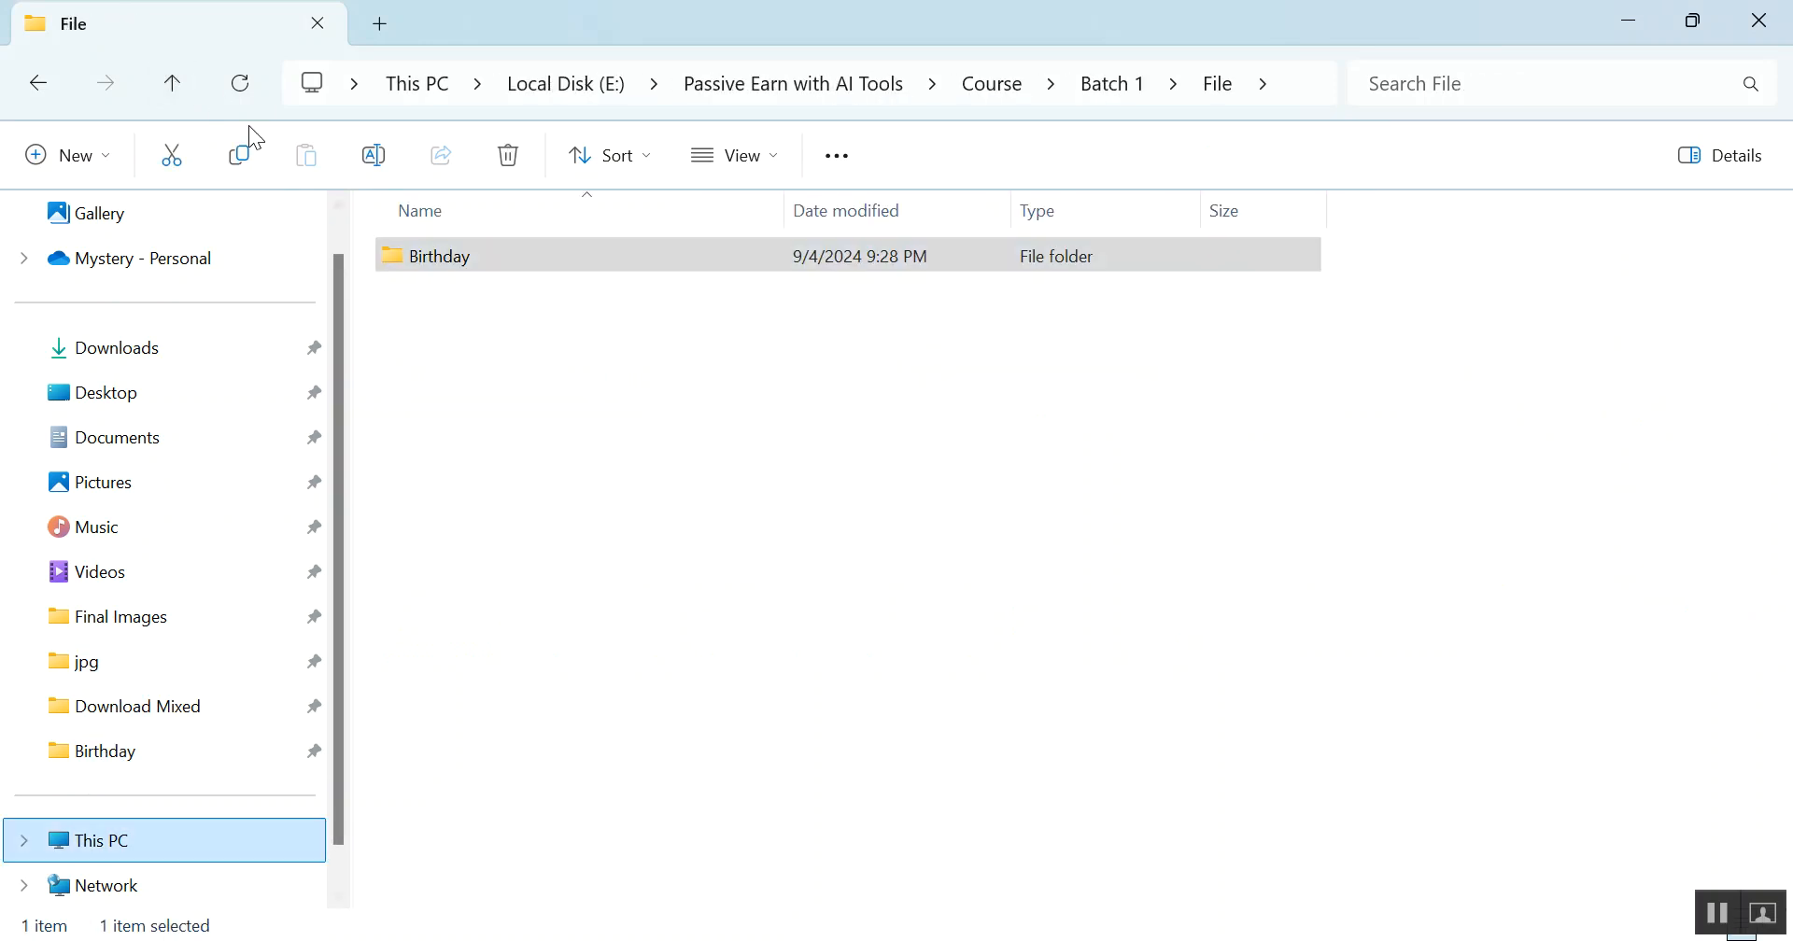
pyautogui.click(192, 86)
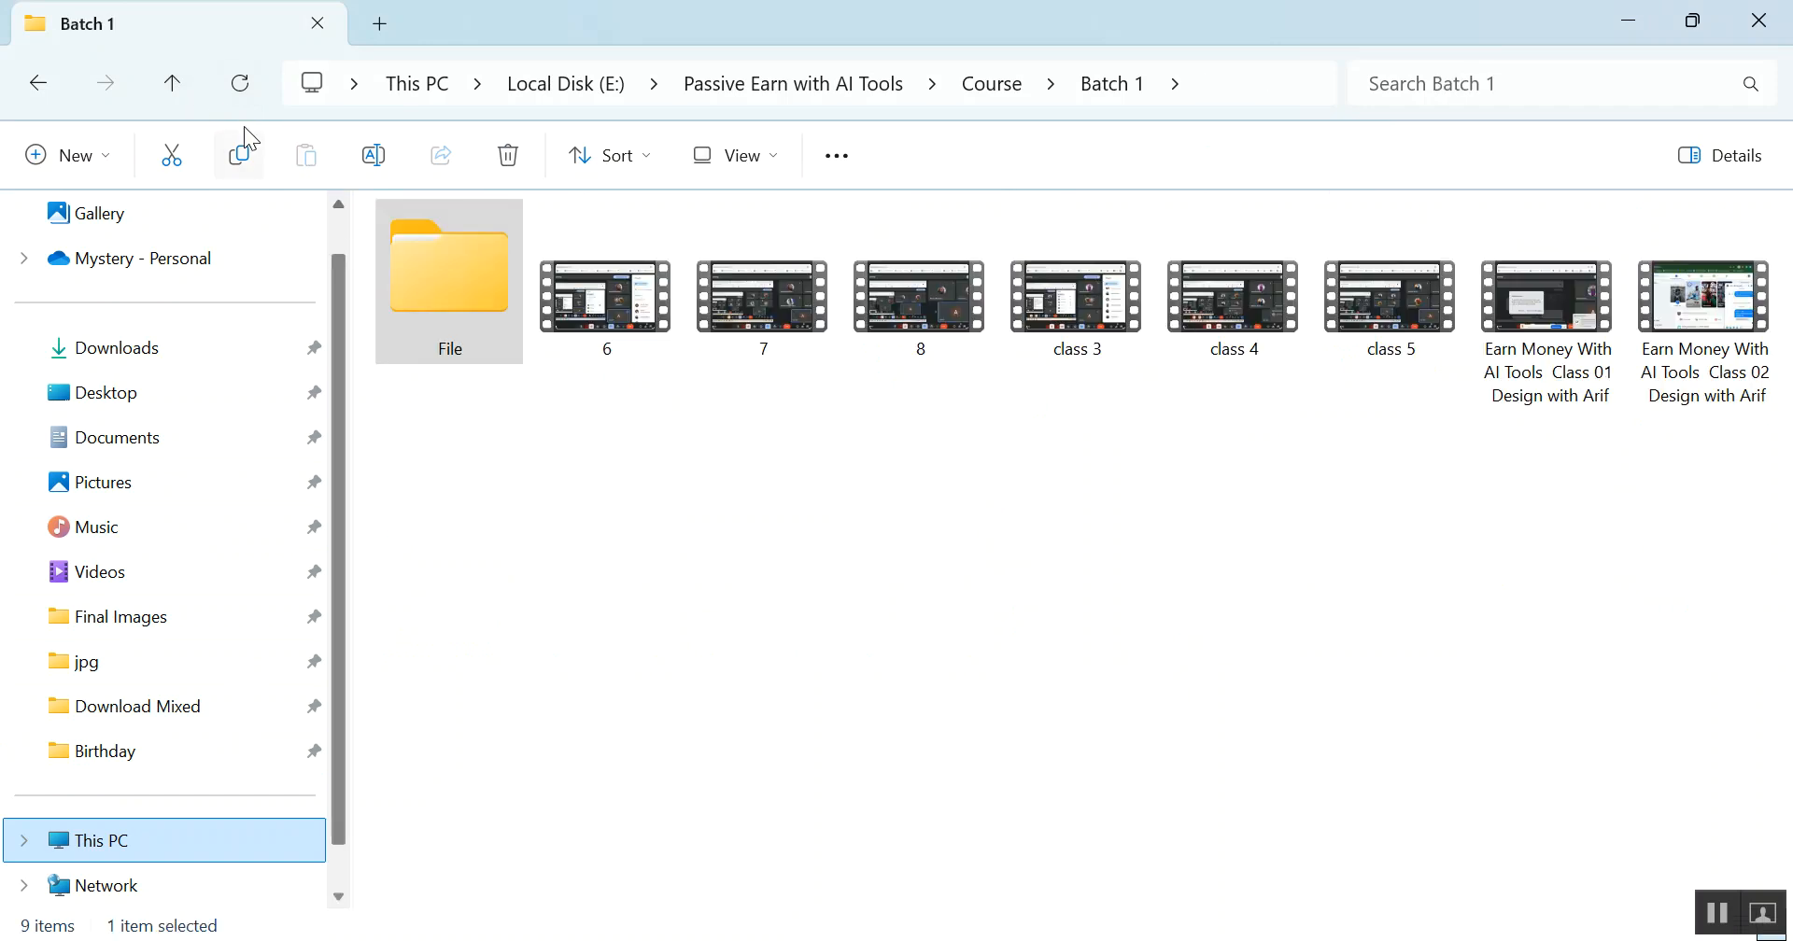
pyautogui.doubleClick(463, 276)
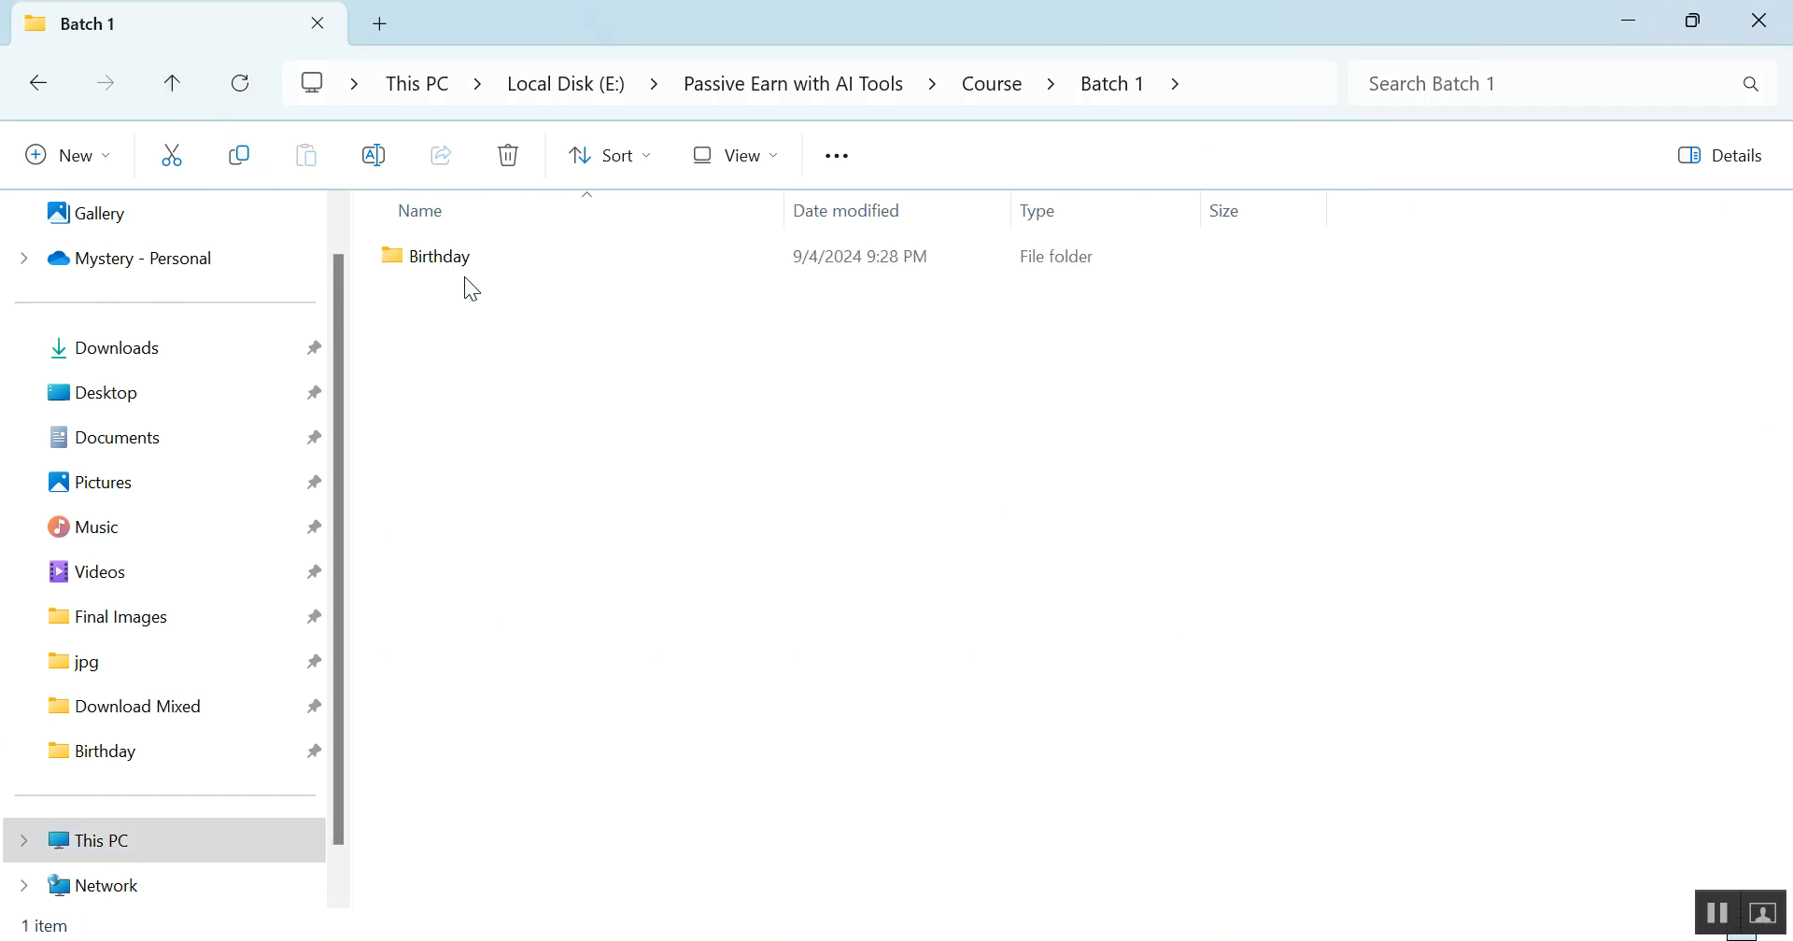
pyautogui.doubleClick(451, 250)
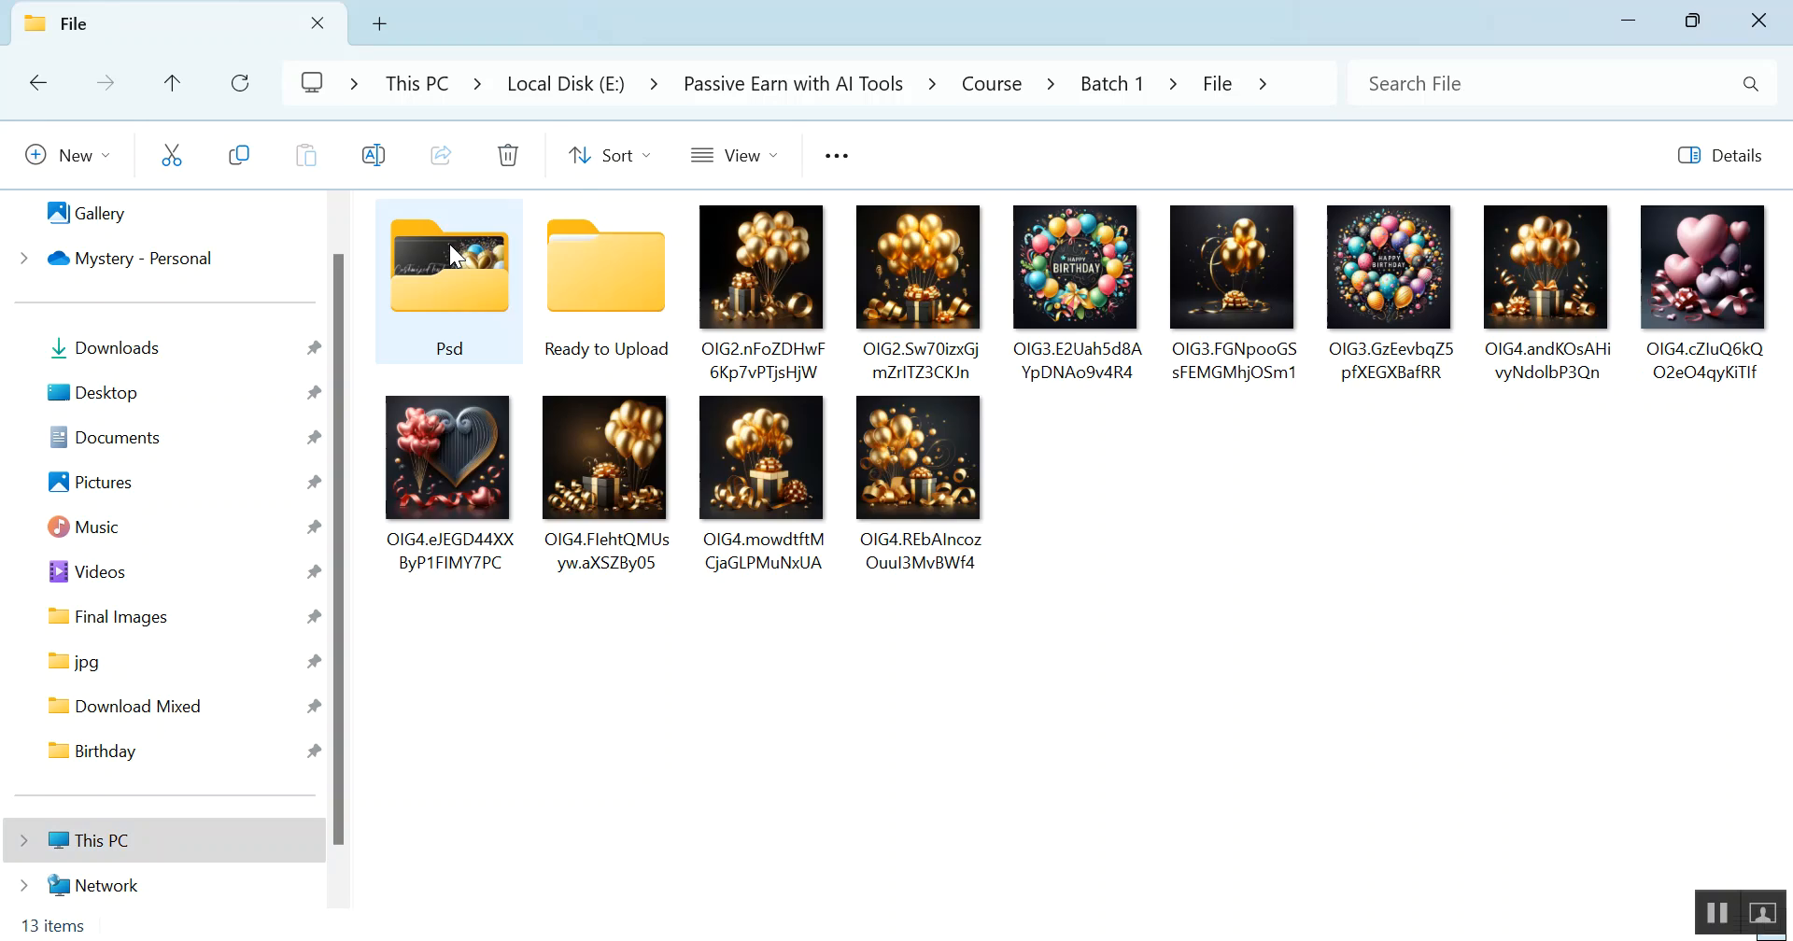
pyautogui.click(602, 276)
pyautogui.doubleClick(602, 276)
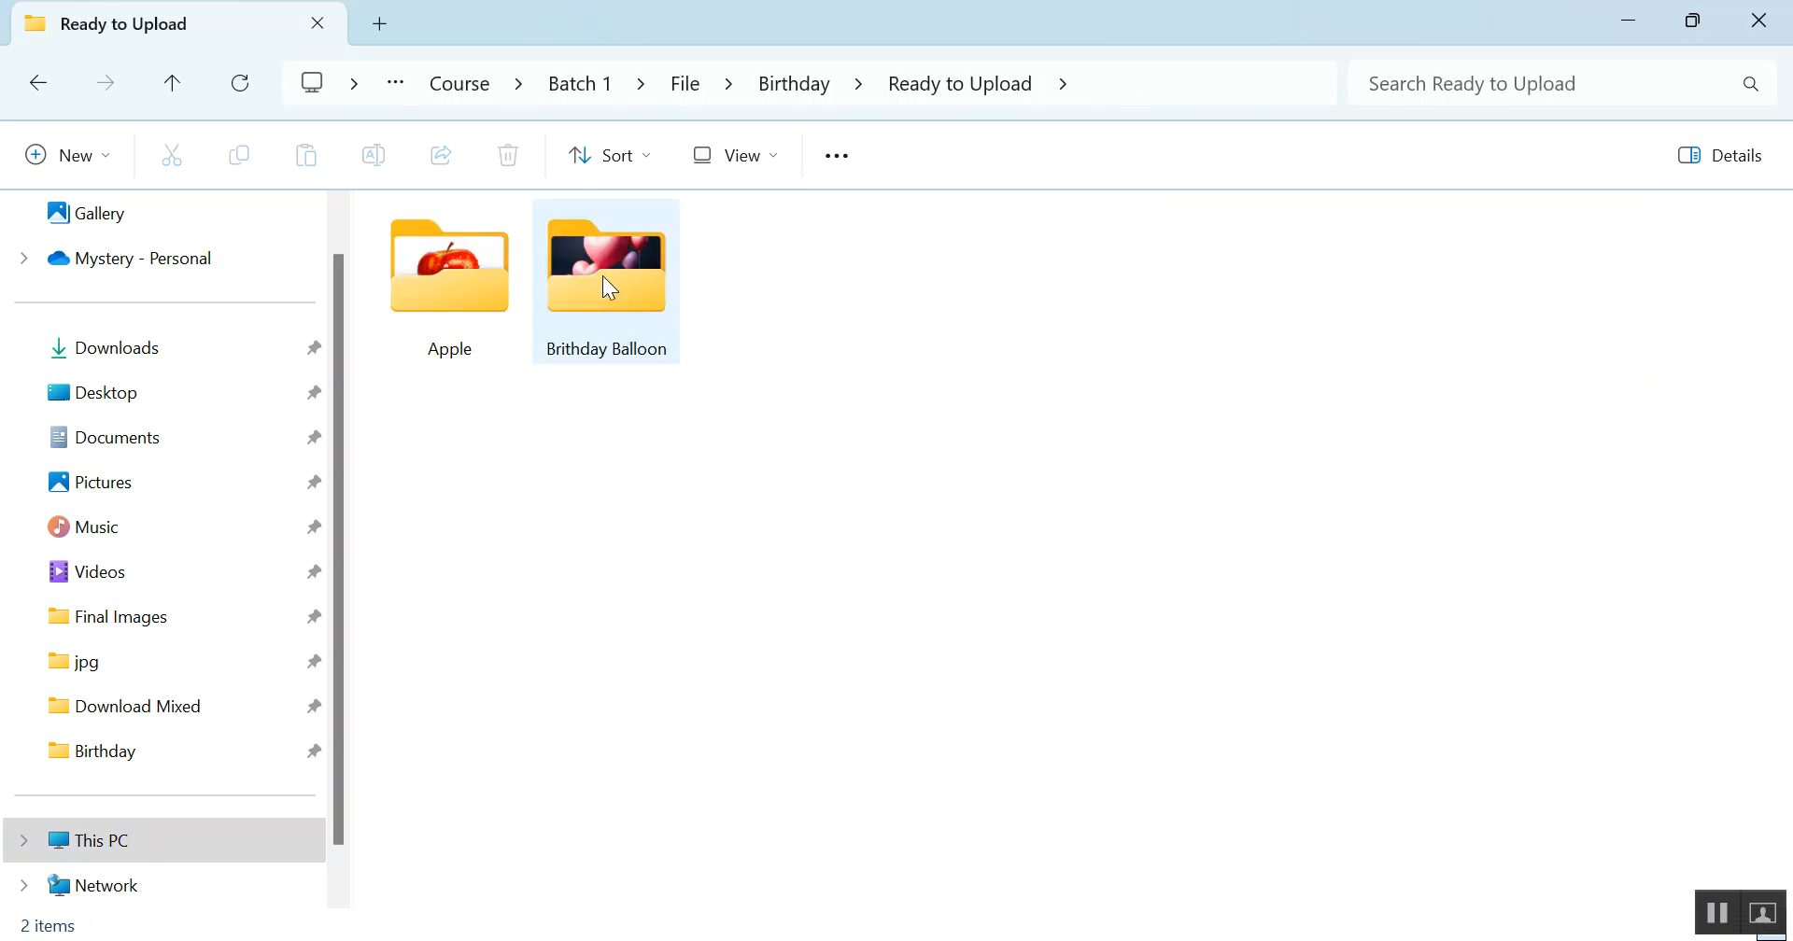
pyautogui.doubleClick(463, 278)
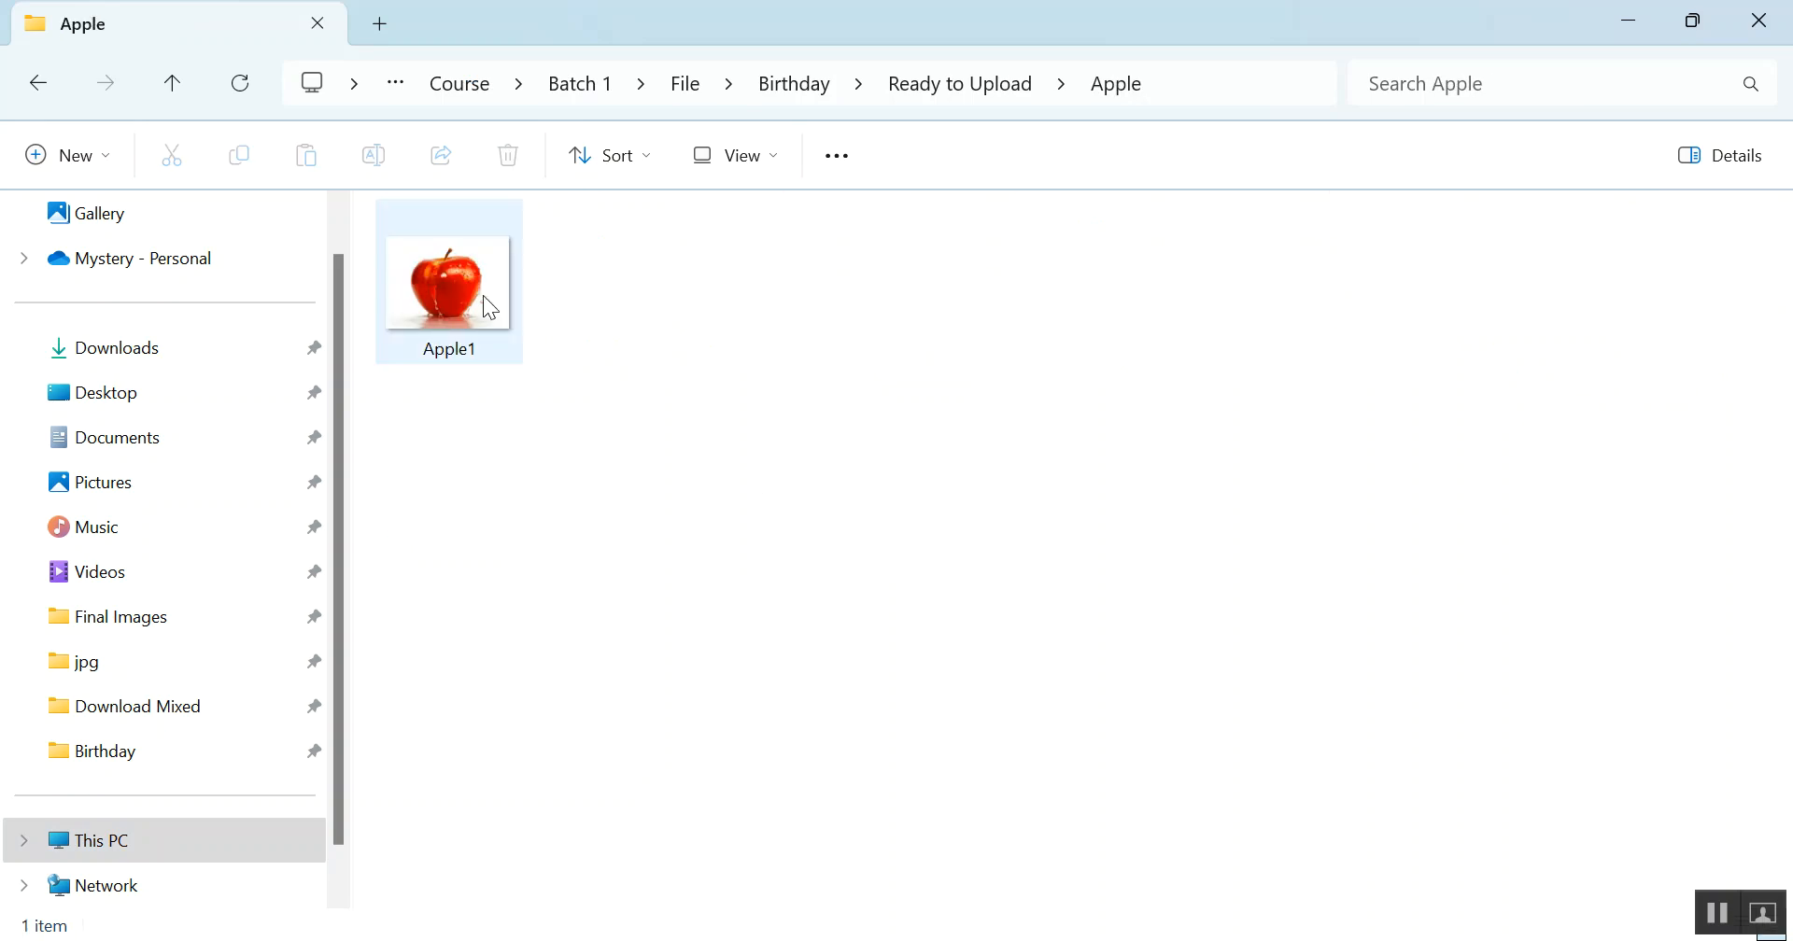
pyautogui.doubleClick(467, 282)
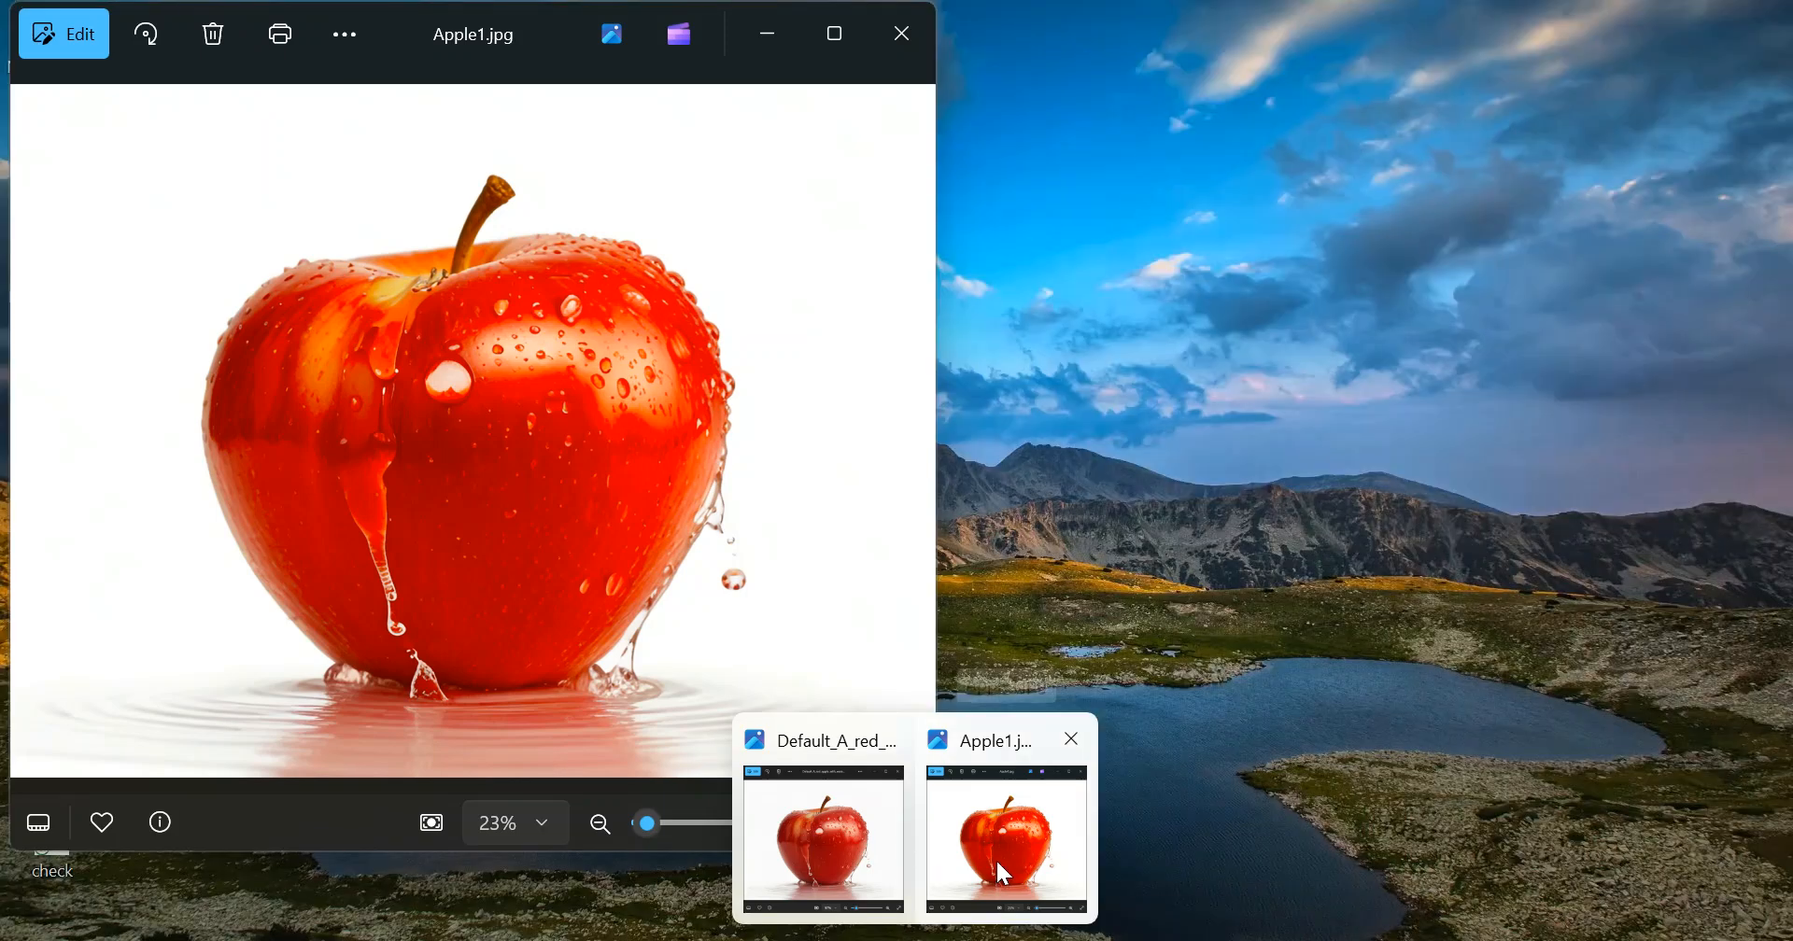
# Step: Bring up the original apple image and align its window side by side with the Apple1 image
pyautogui.click(995, 861)
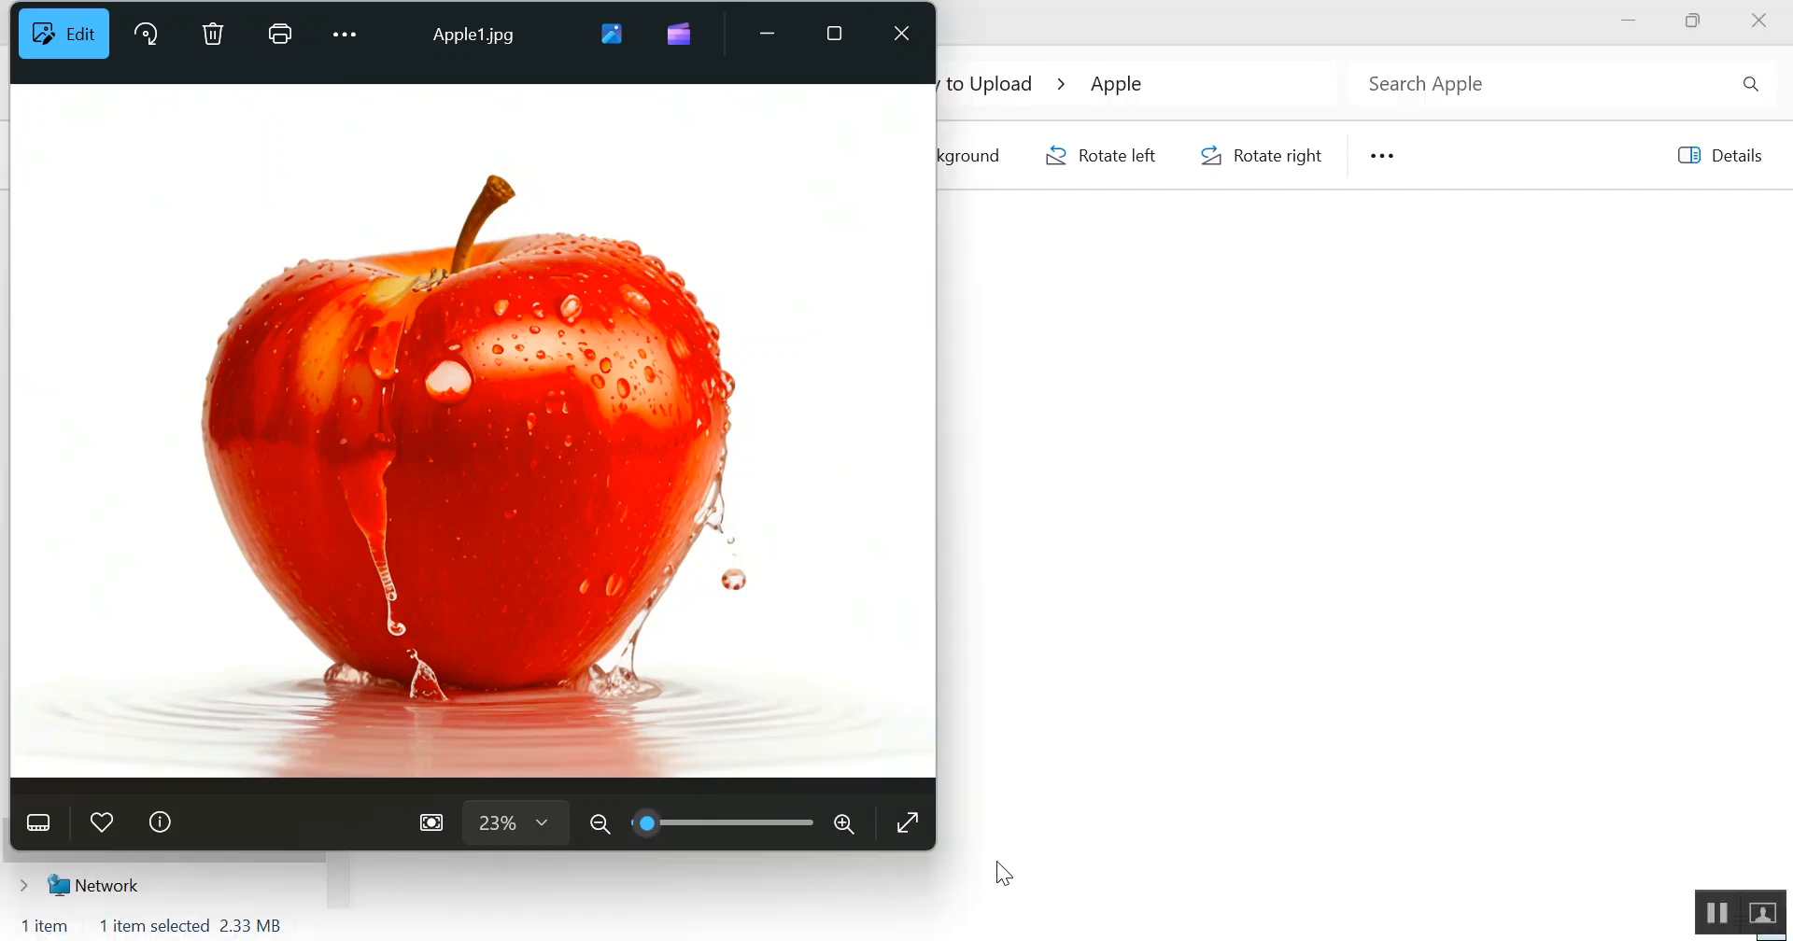
pyautogui.moveTo(915, 938)
pyautogui.click(889, 896)
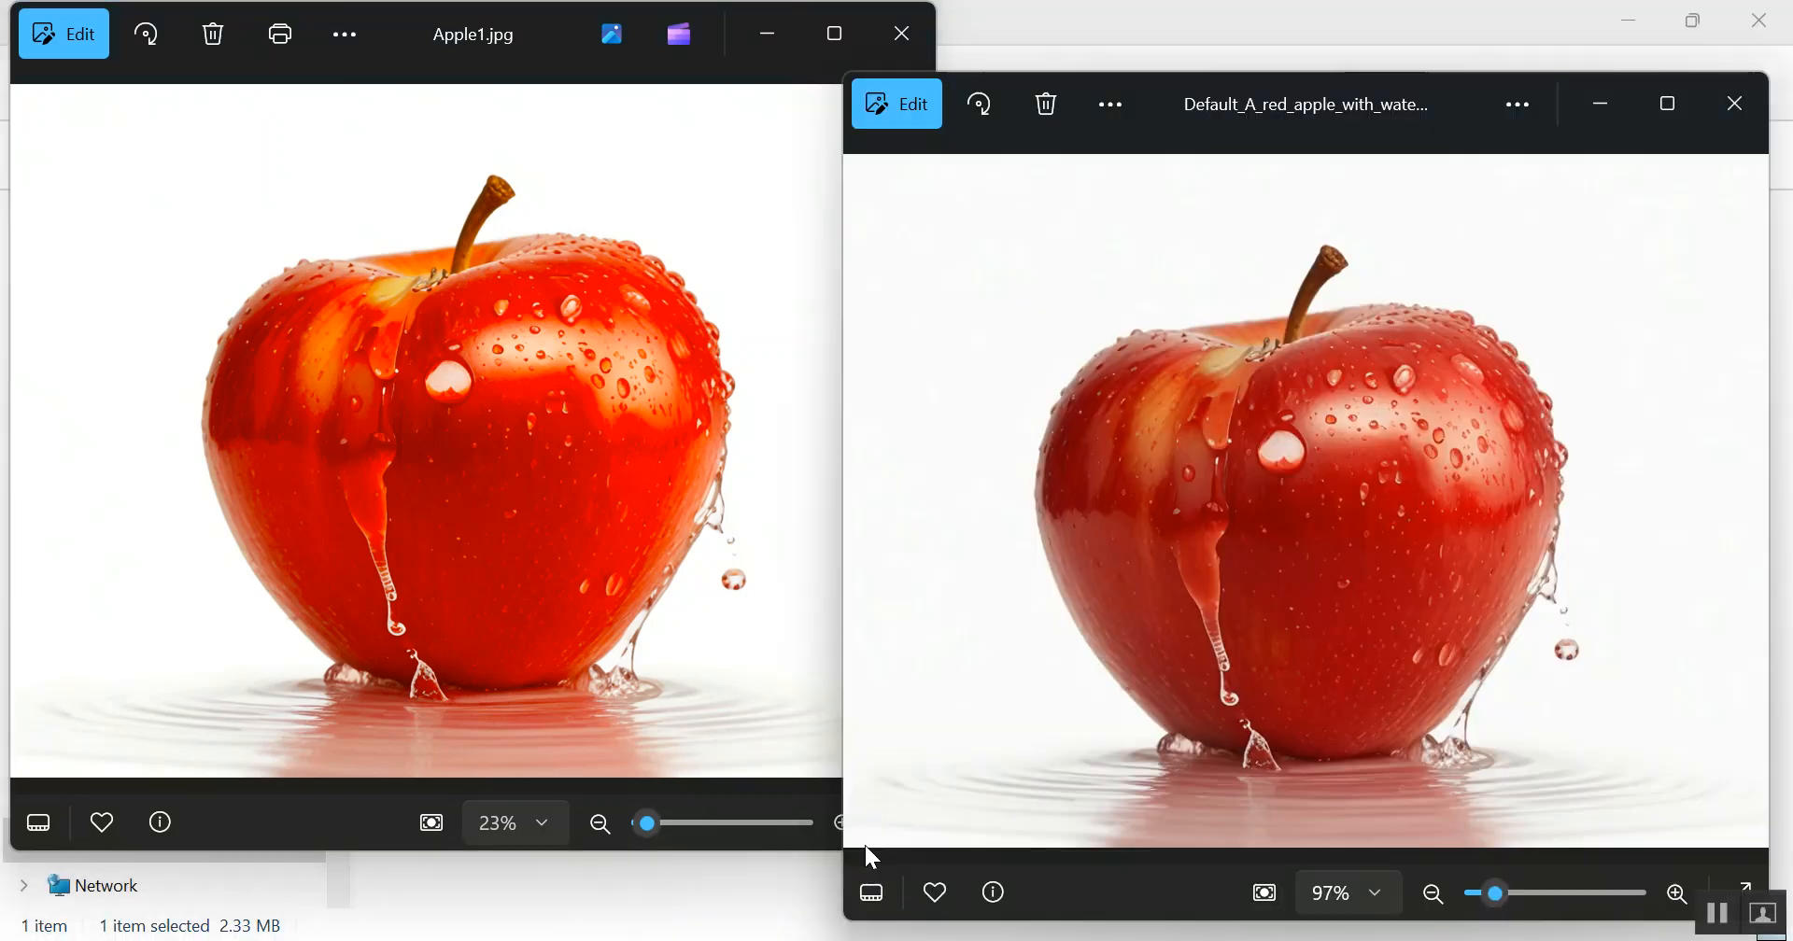
pyautogui.moveTo(1272, 108); pyautogui.dragTo(1287, 1)
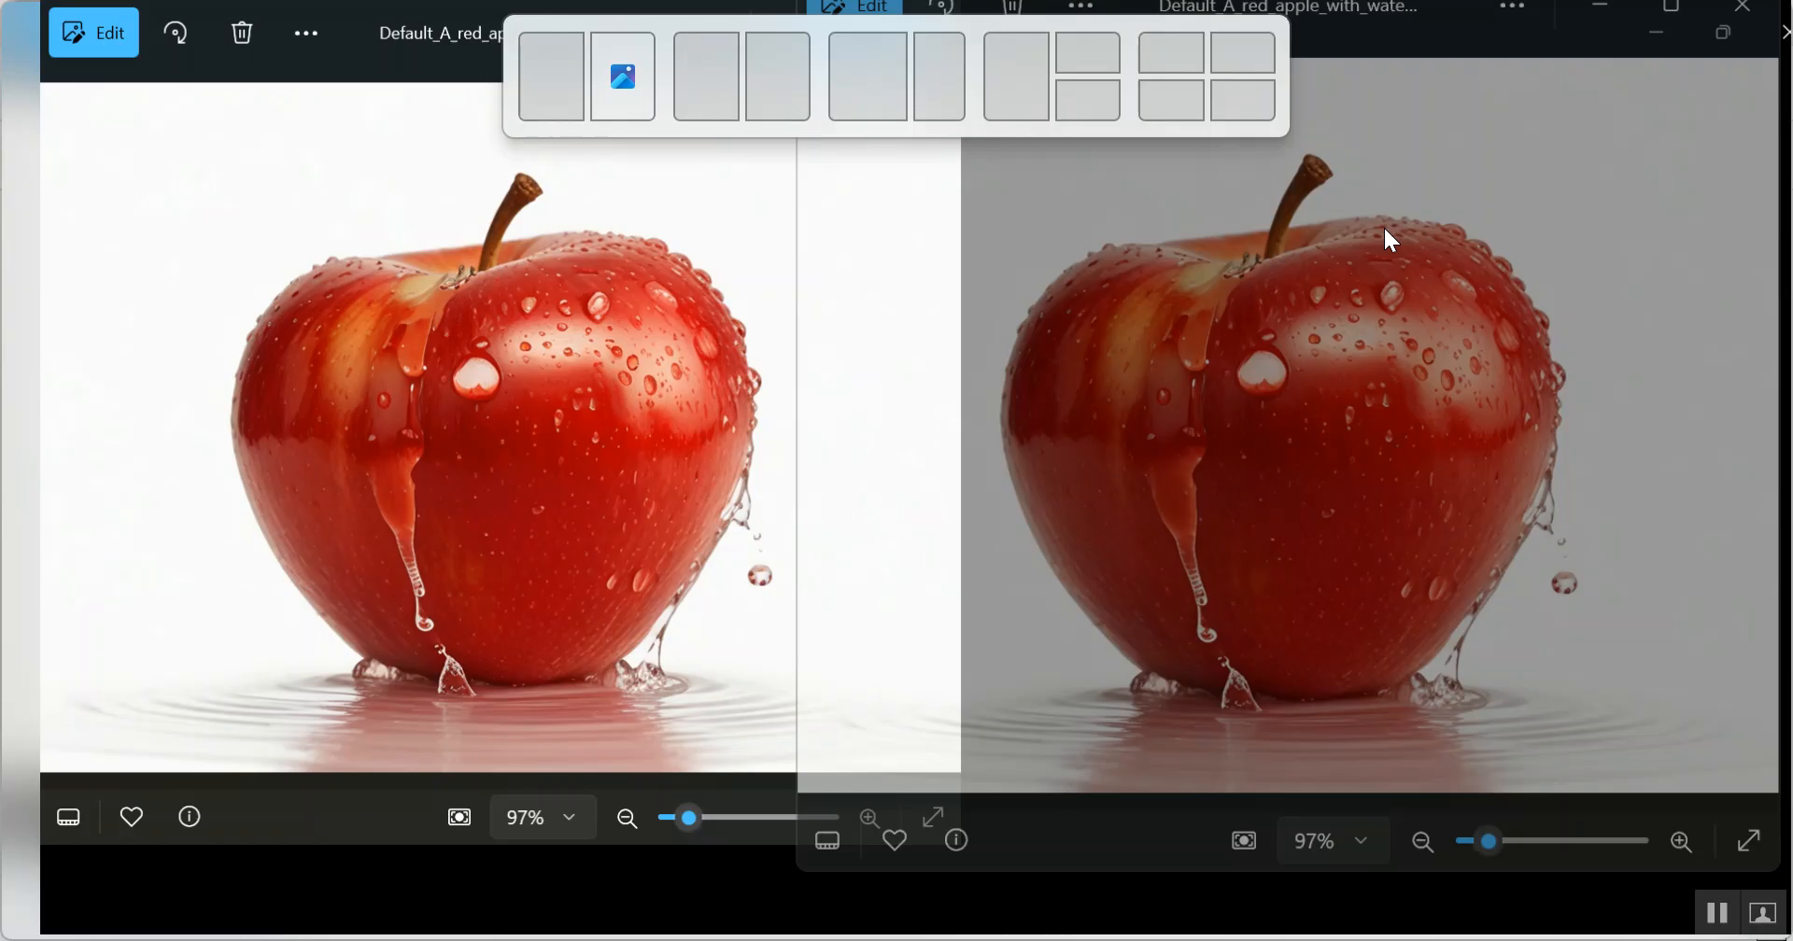
pyautogui.click(1680, 37)
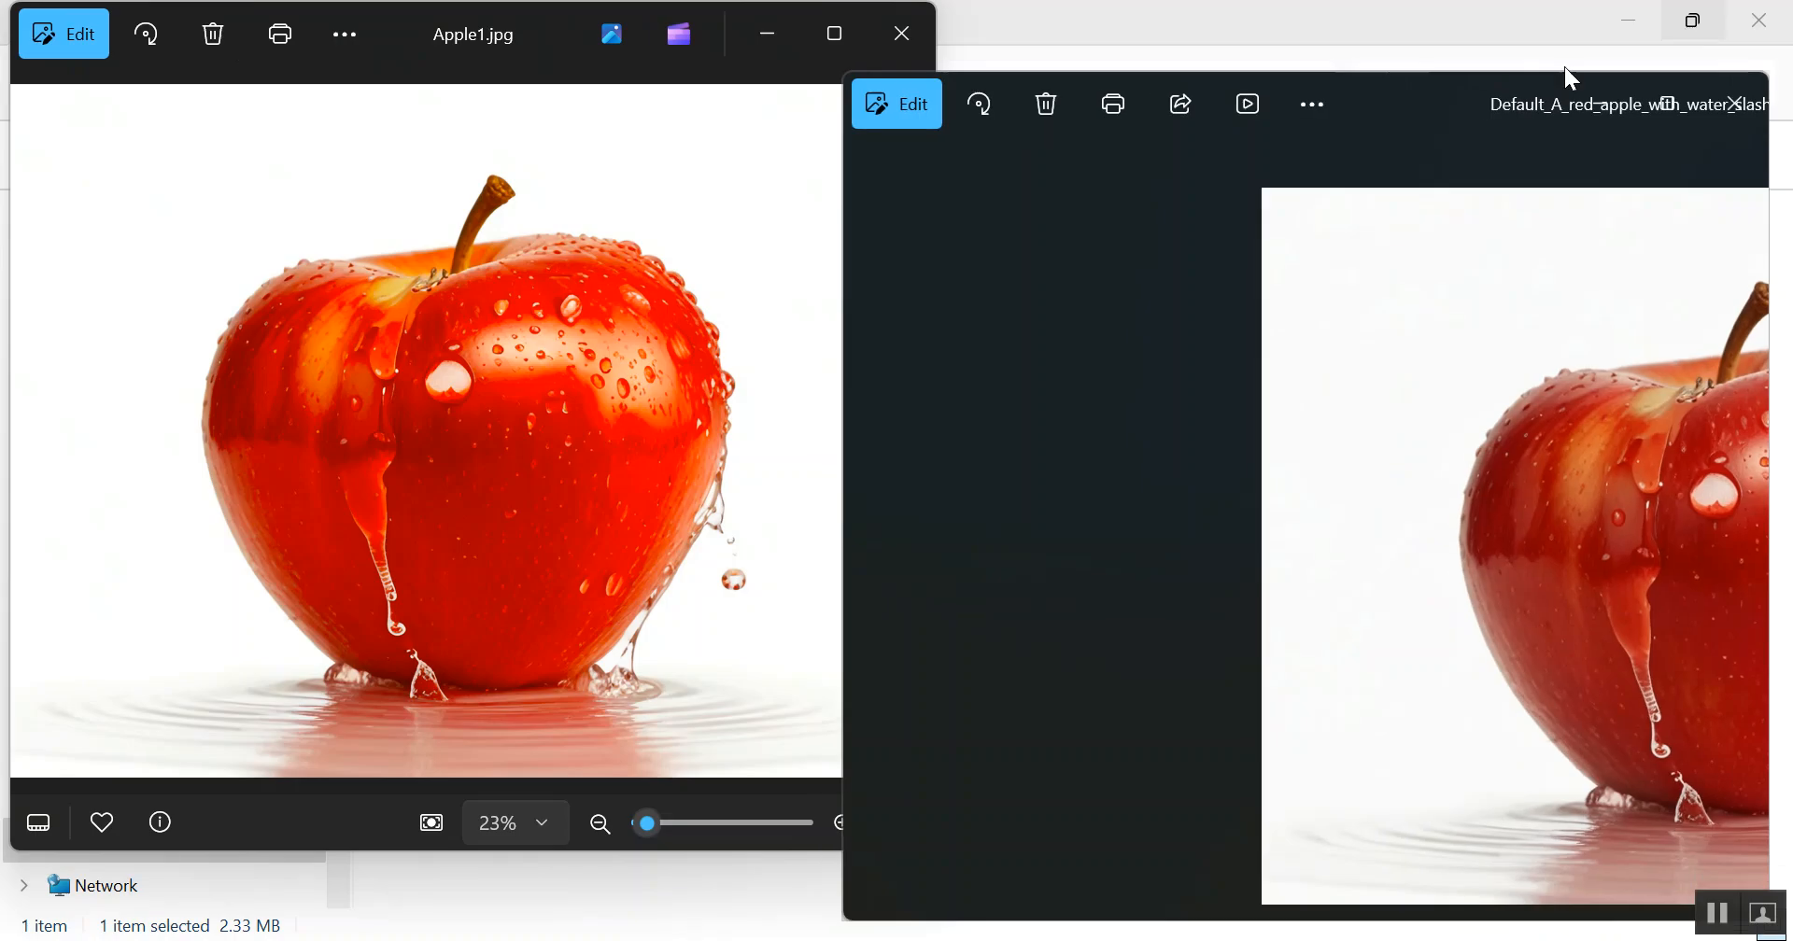
pyautogui.moveTo(1328, 93); pyautogui.dragTo(1334, 24)
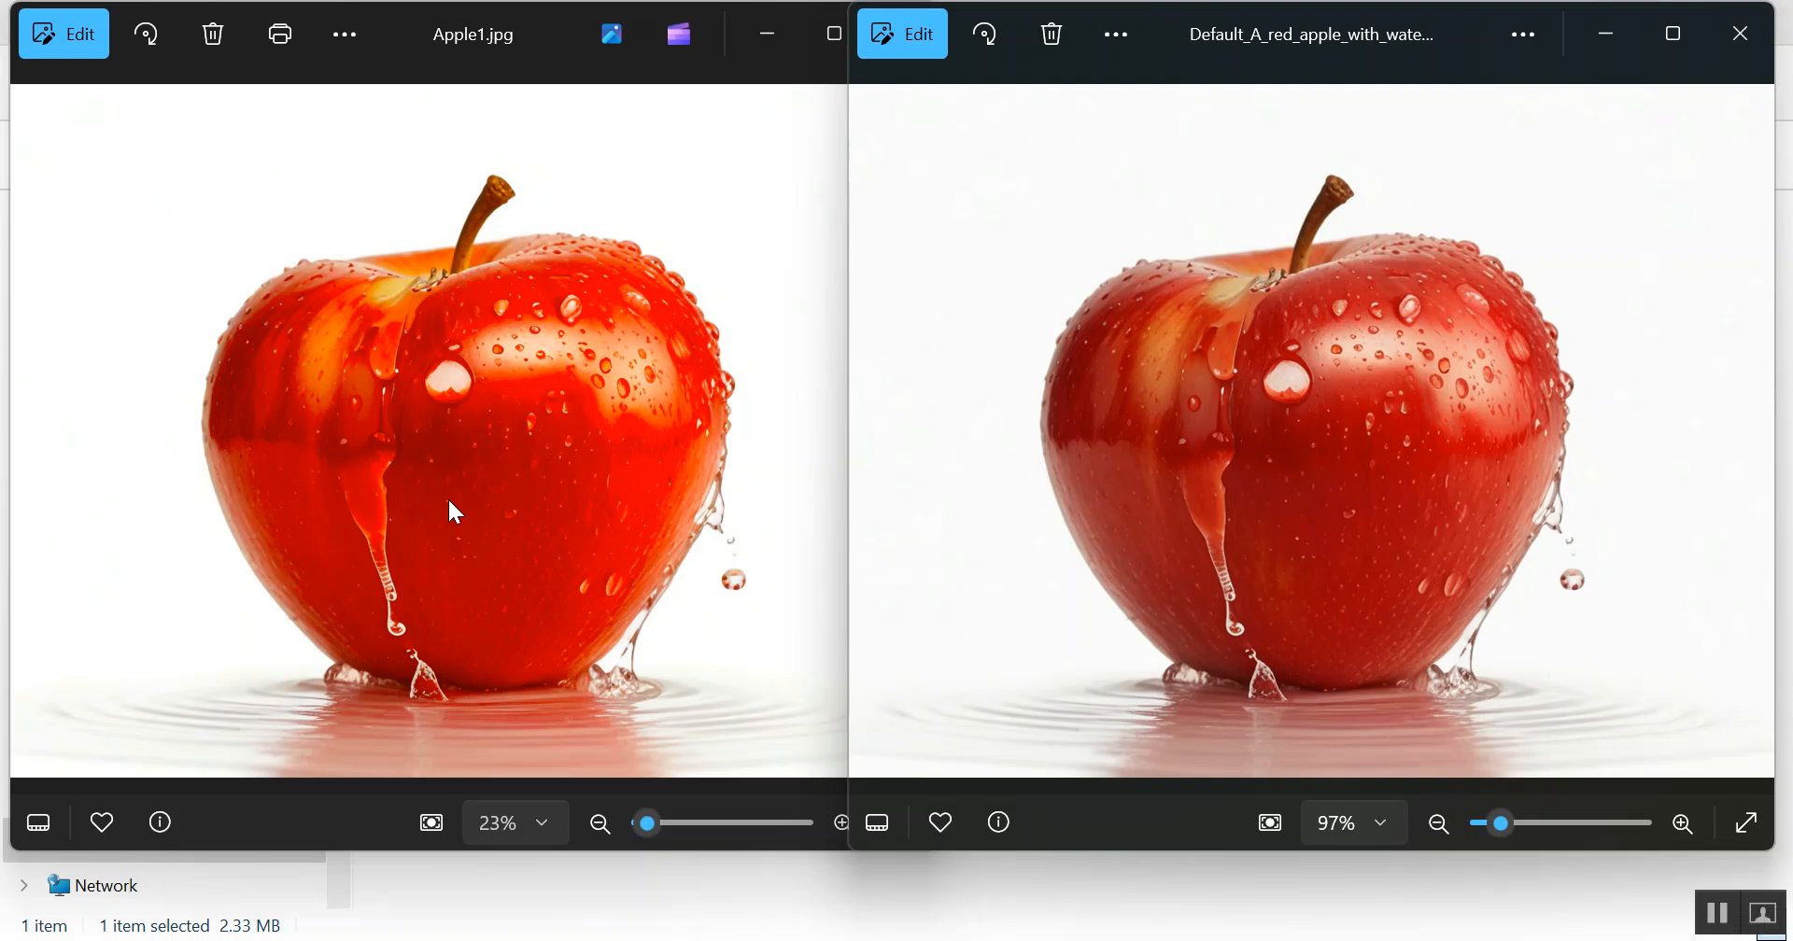
# Step: Inspect the water drops and colors of Apple1 up close and compare them with the original image
pyautogui.scroll(3, 468, 386)
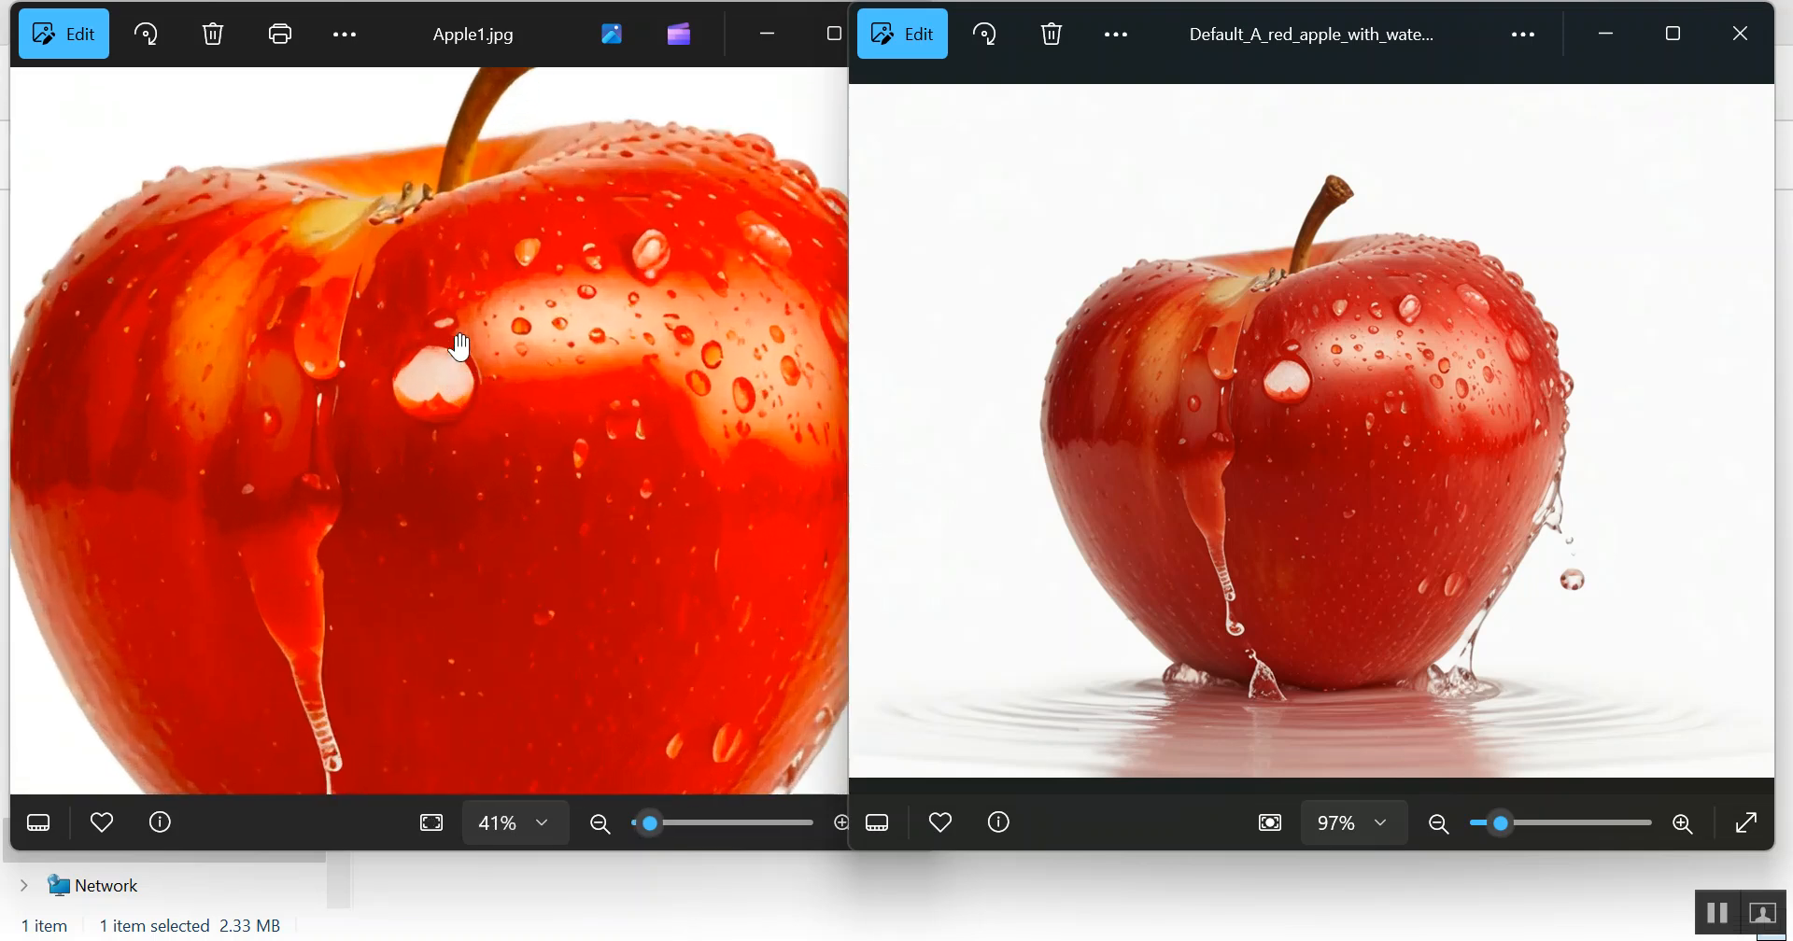
pyautogui.scroll(-3, 461, 346)
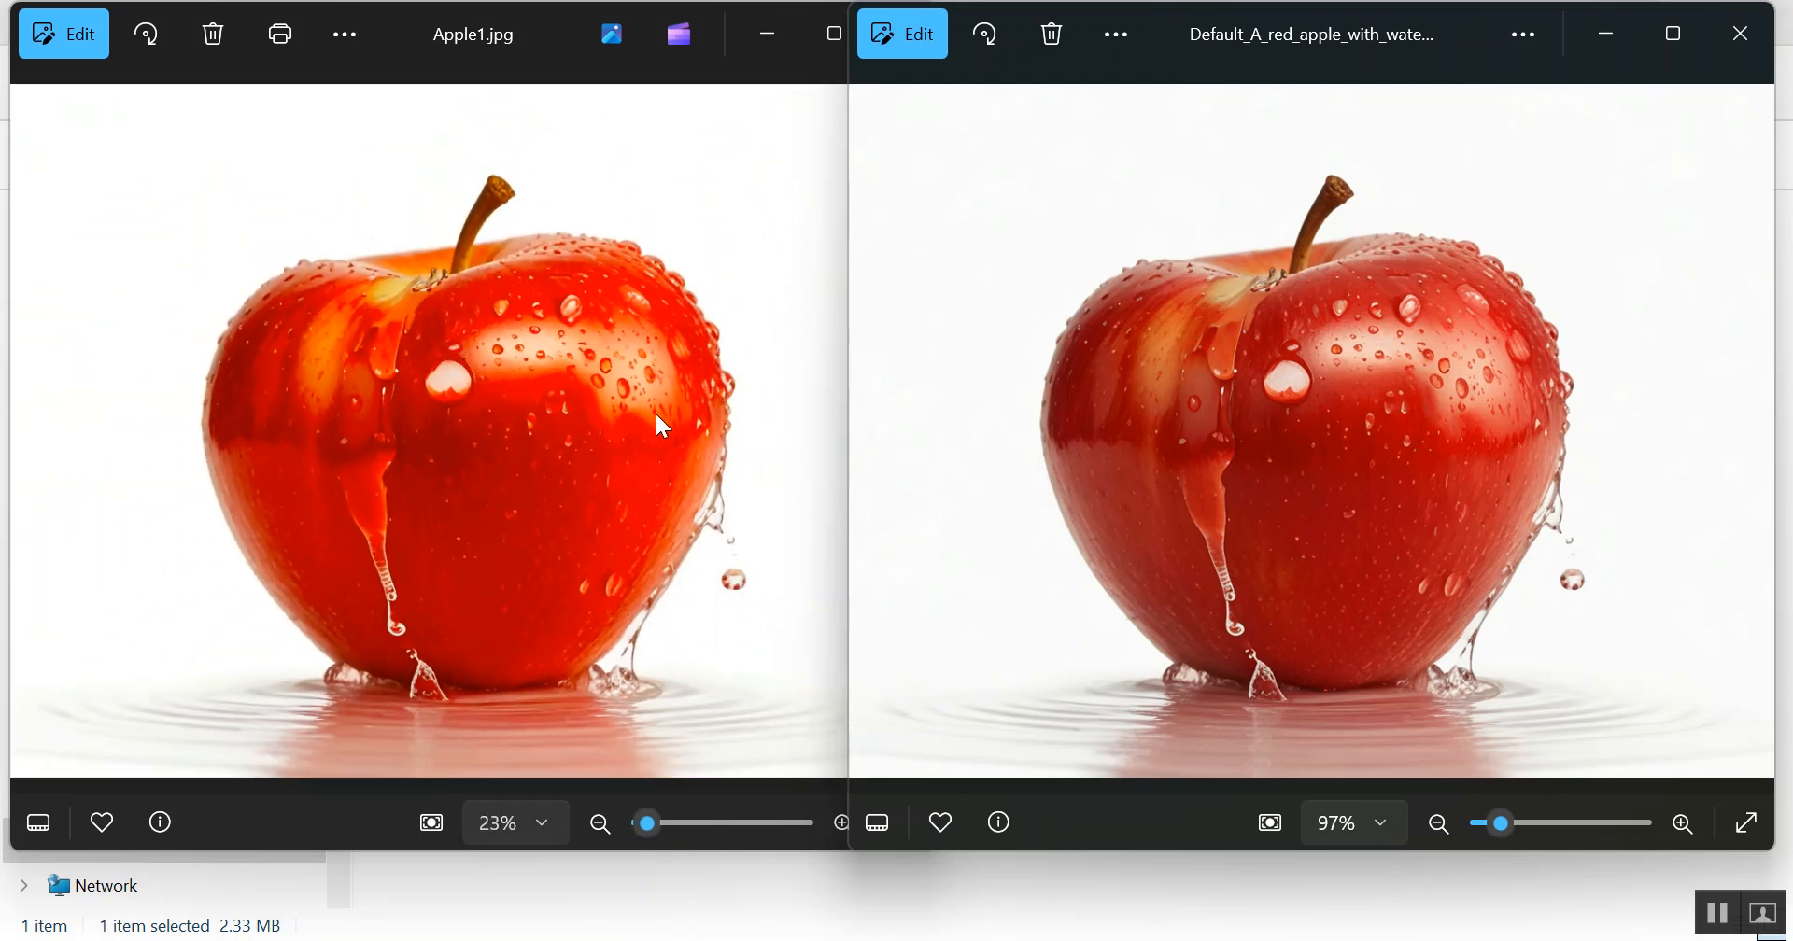
pyautogui.click(598, 218)
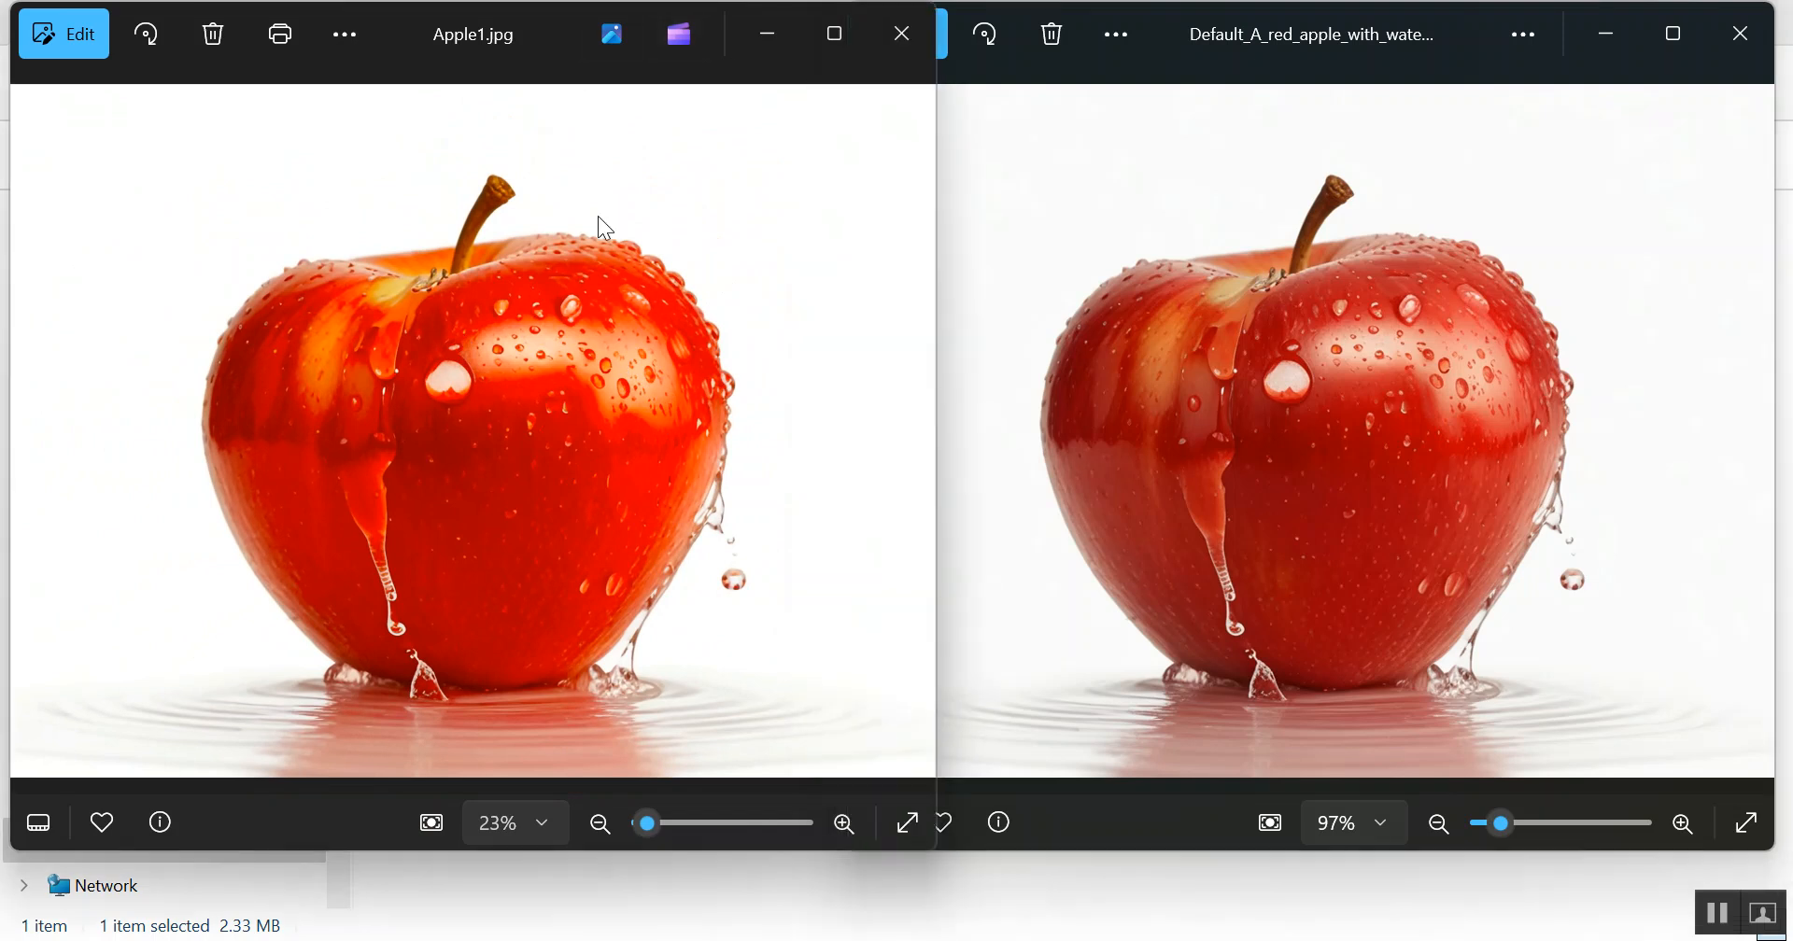
# Step: Close both apple images, go back to the Ready to Upload folder and return to Photoshop
pyautogui.click(930, 42)
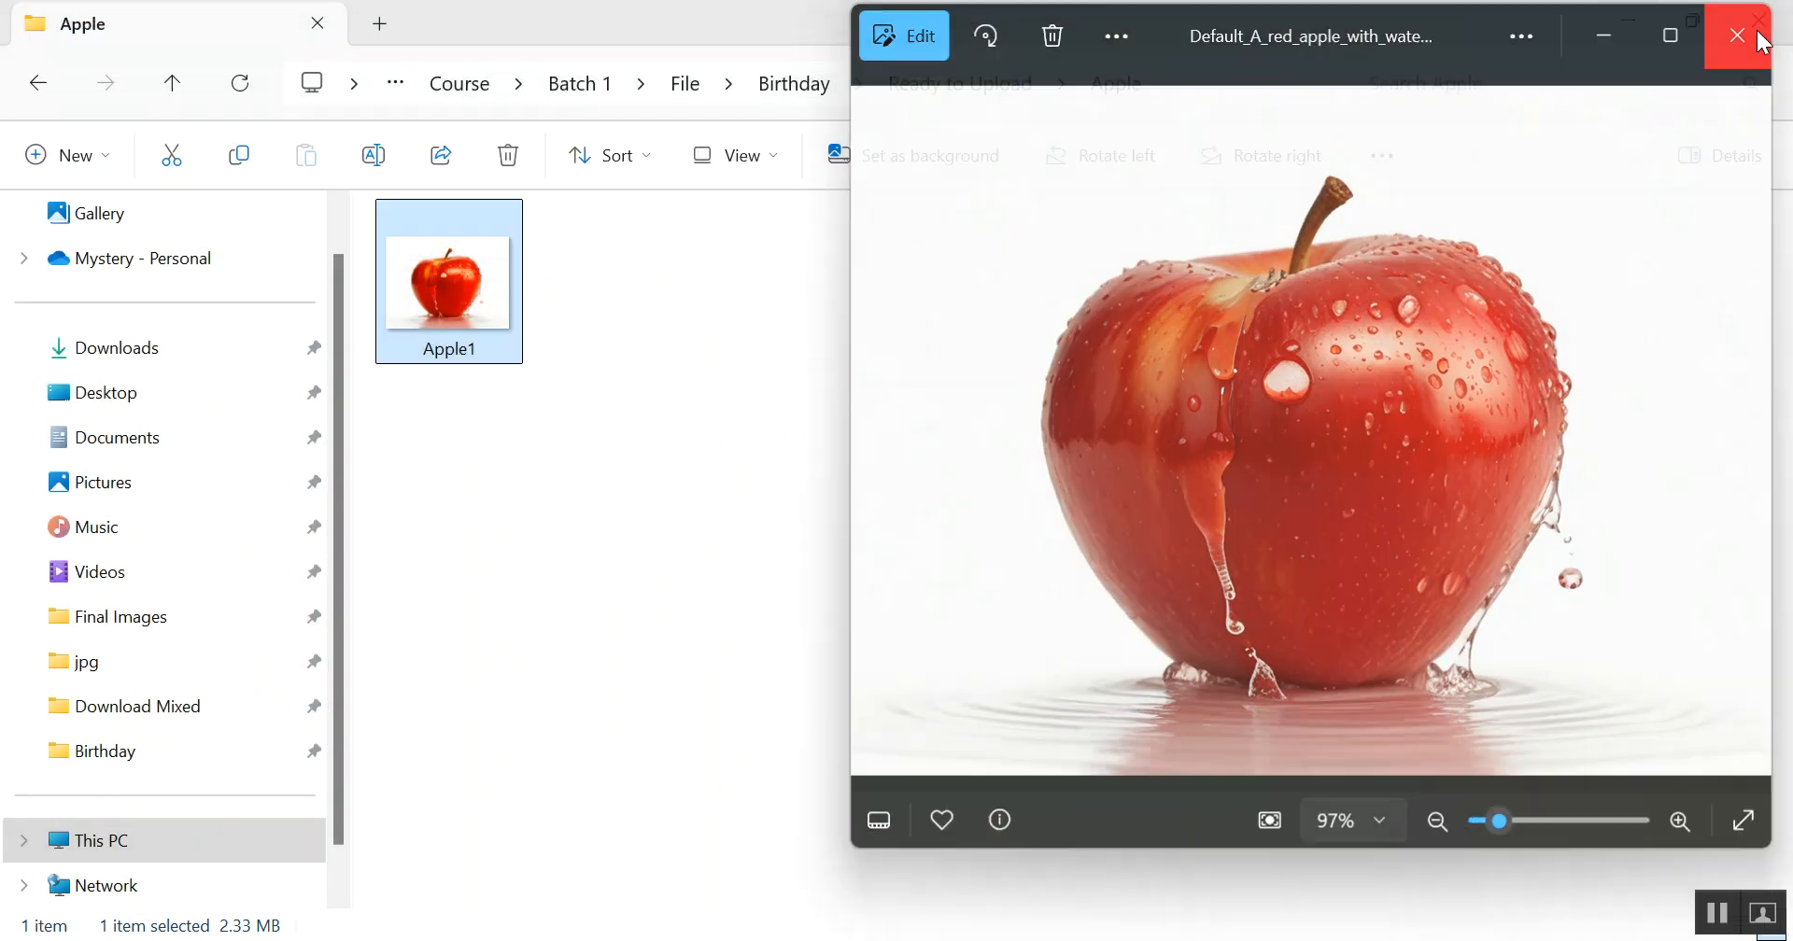
pyautogui.click(1760, 33)
pyautogui.click(171, 82)
pyautogui.click(1051, 546)
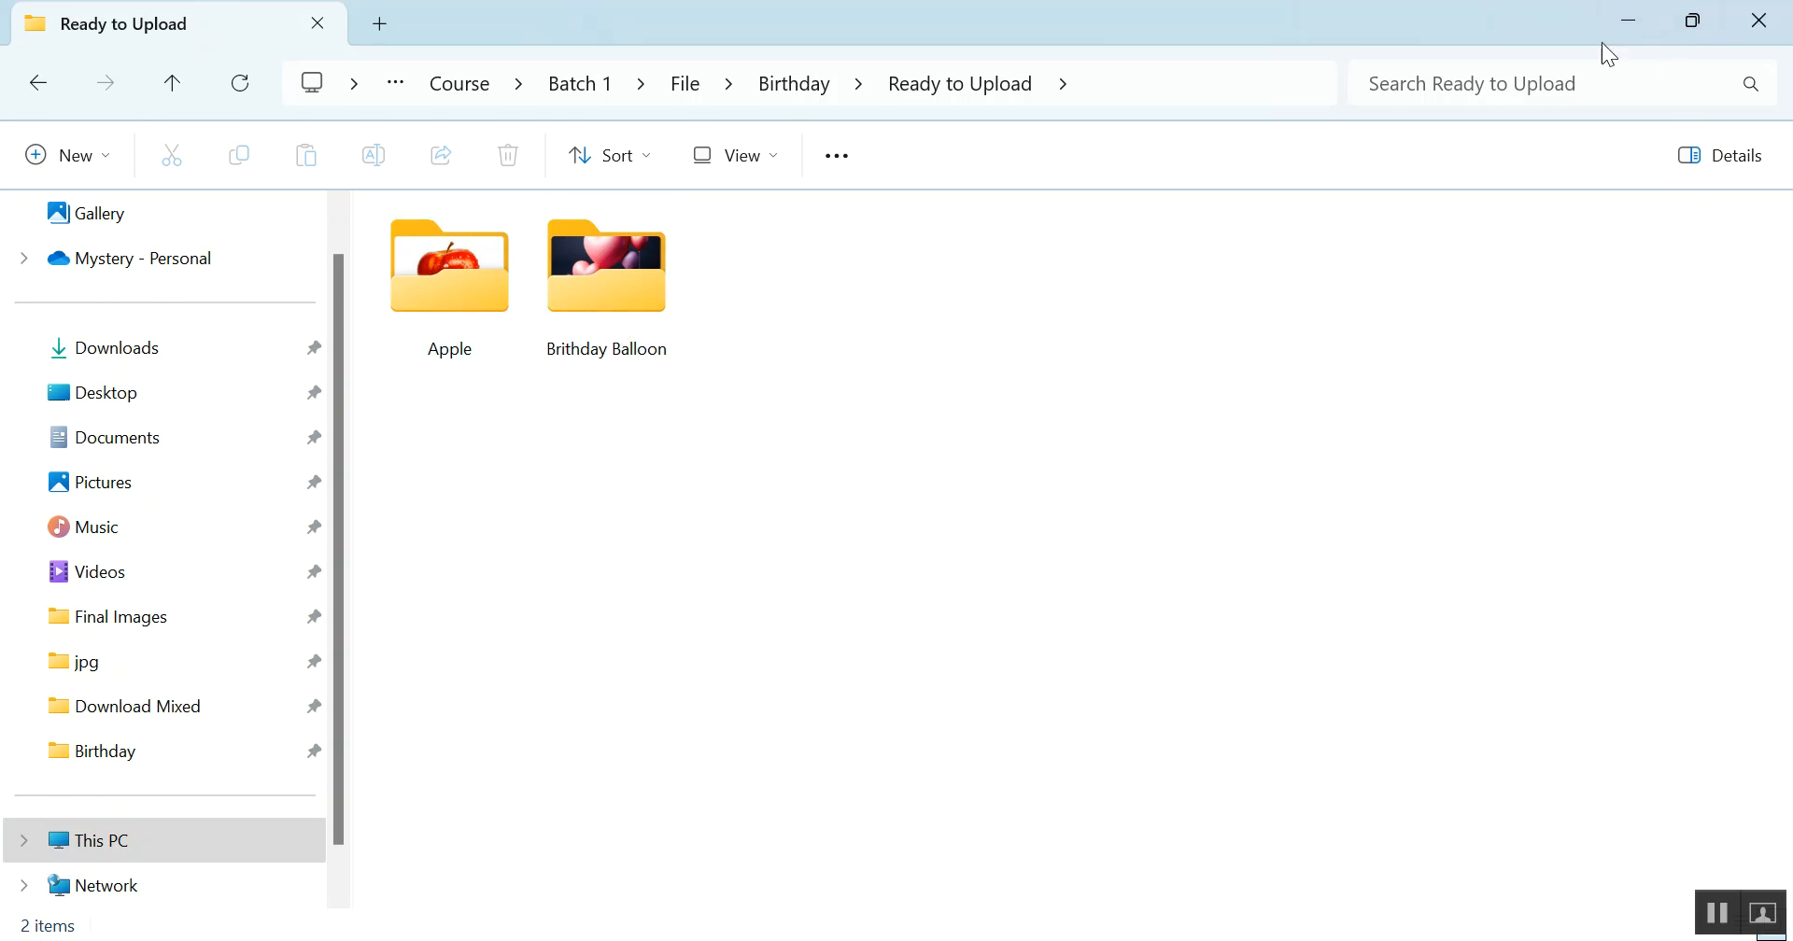
pyautogui.click(1617, 14)
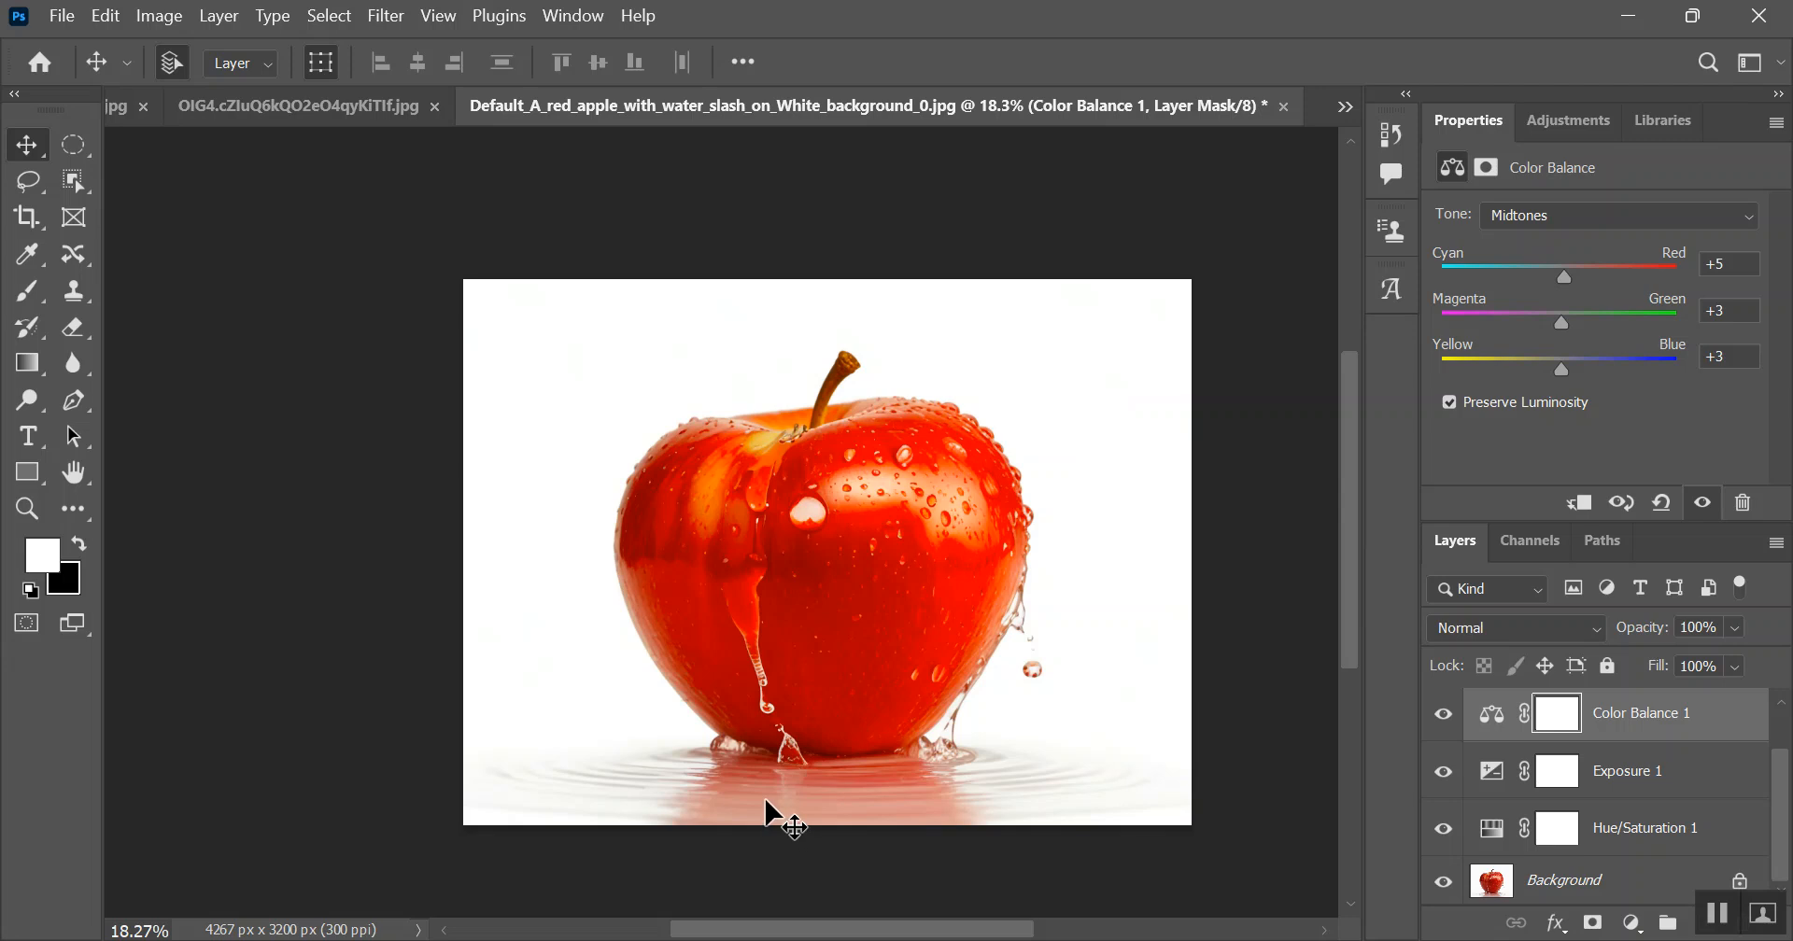
# Step: Switch to the Google Meet call, dismiss the call time limit notice and look through the participant list
pyautogui.moveTo(731, 937)
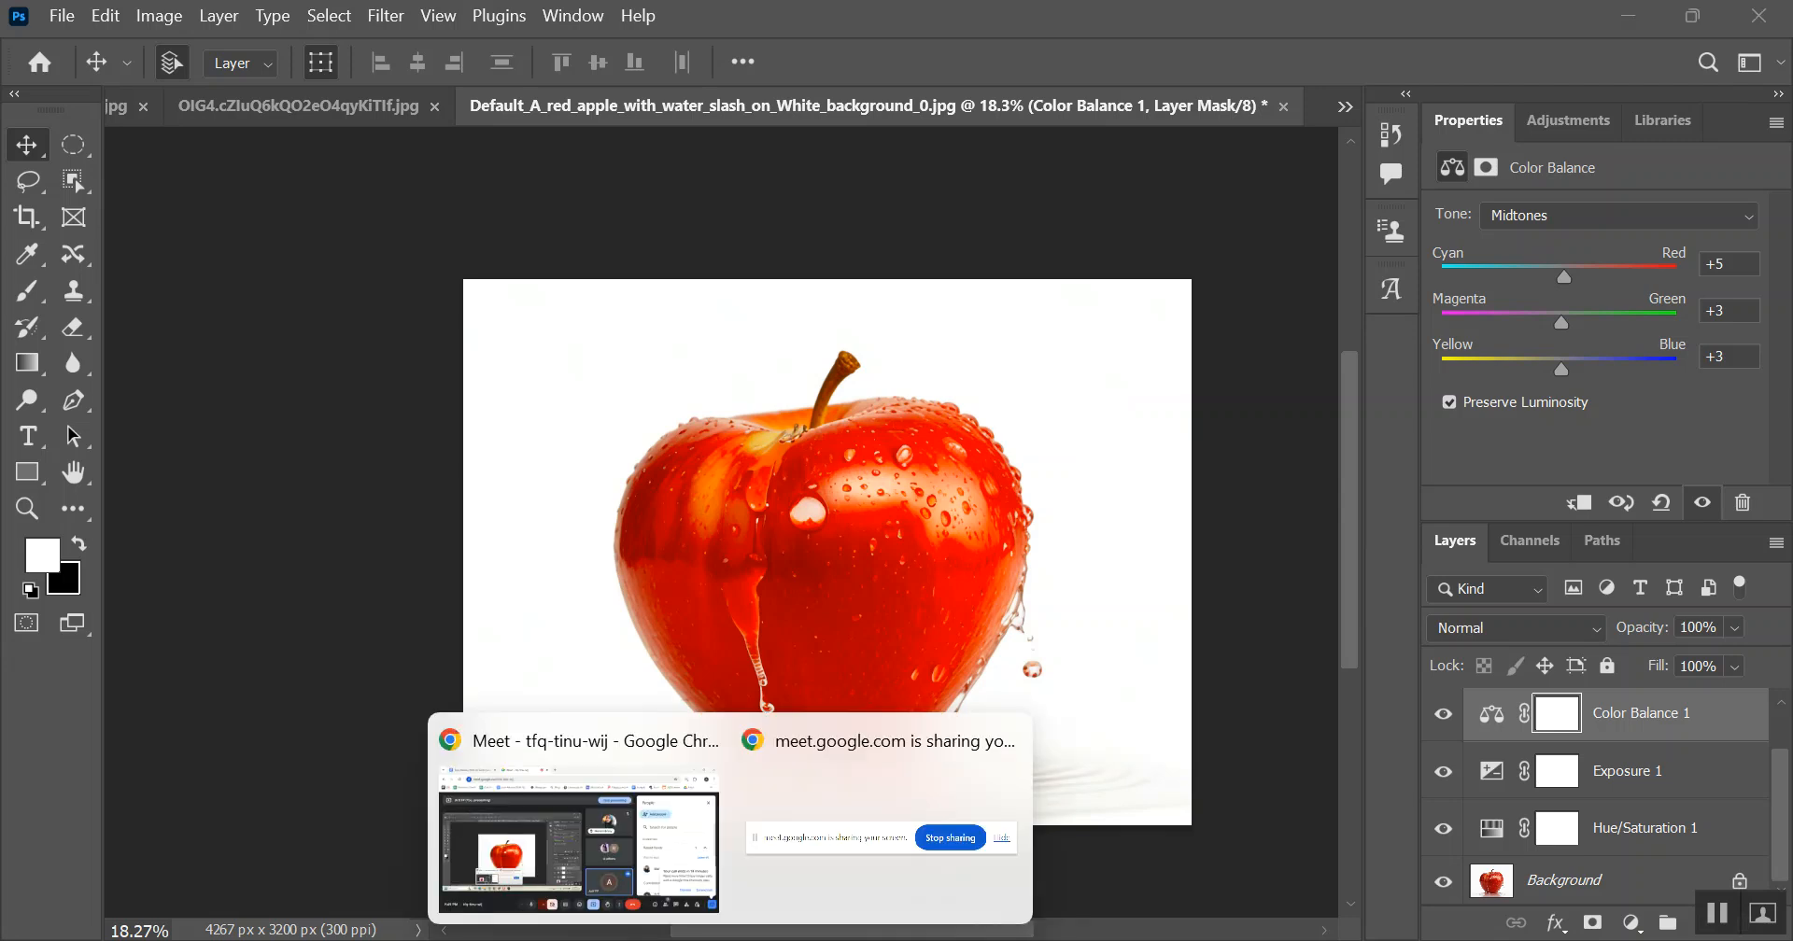
pyautogui.click(624, 860)
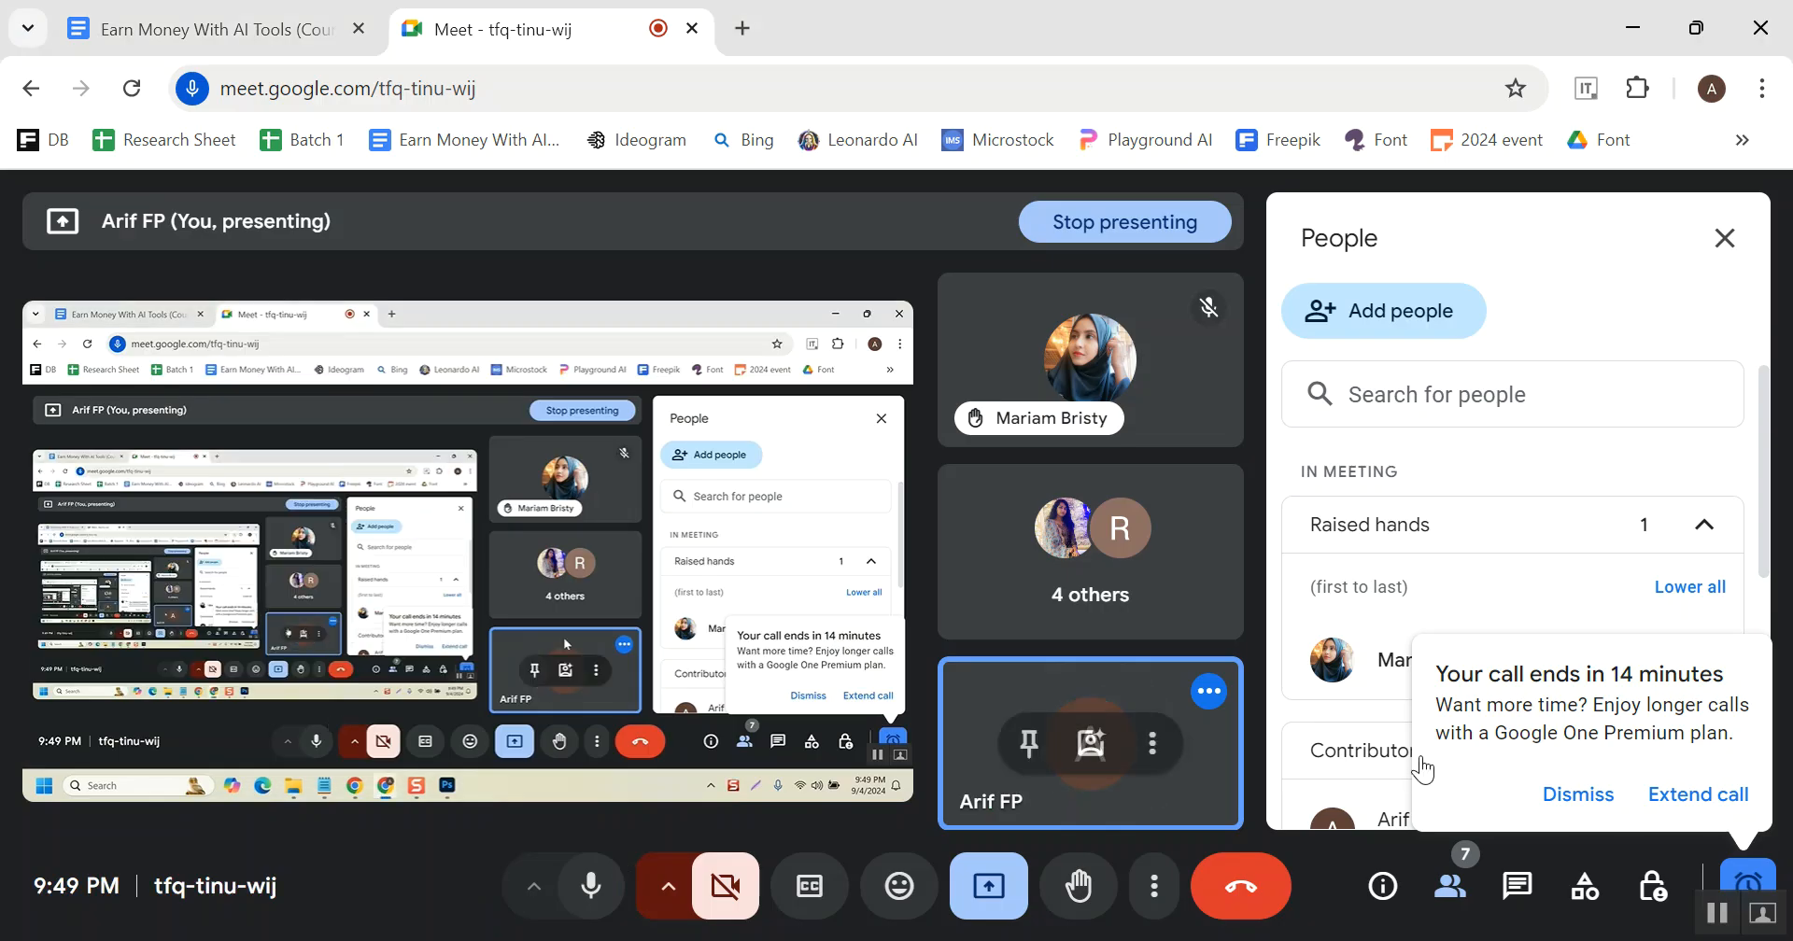
pyautogui.click(1577, 793)
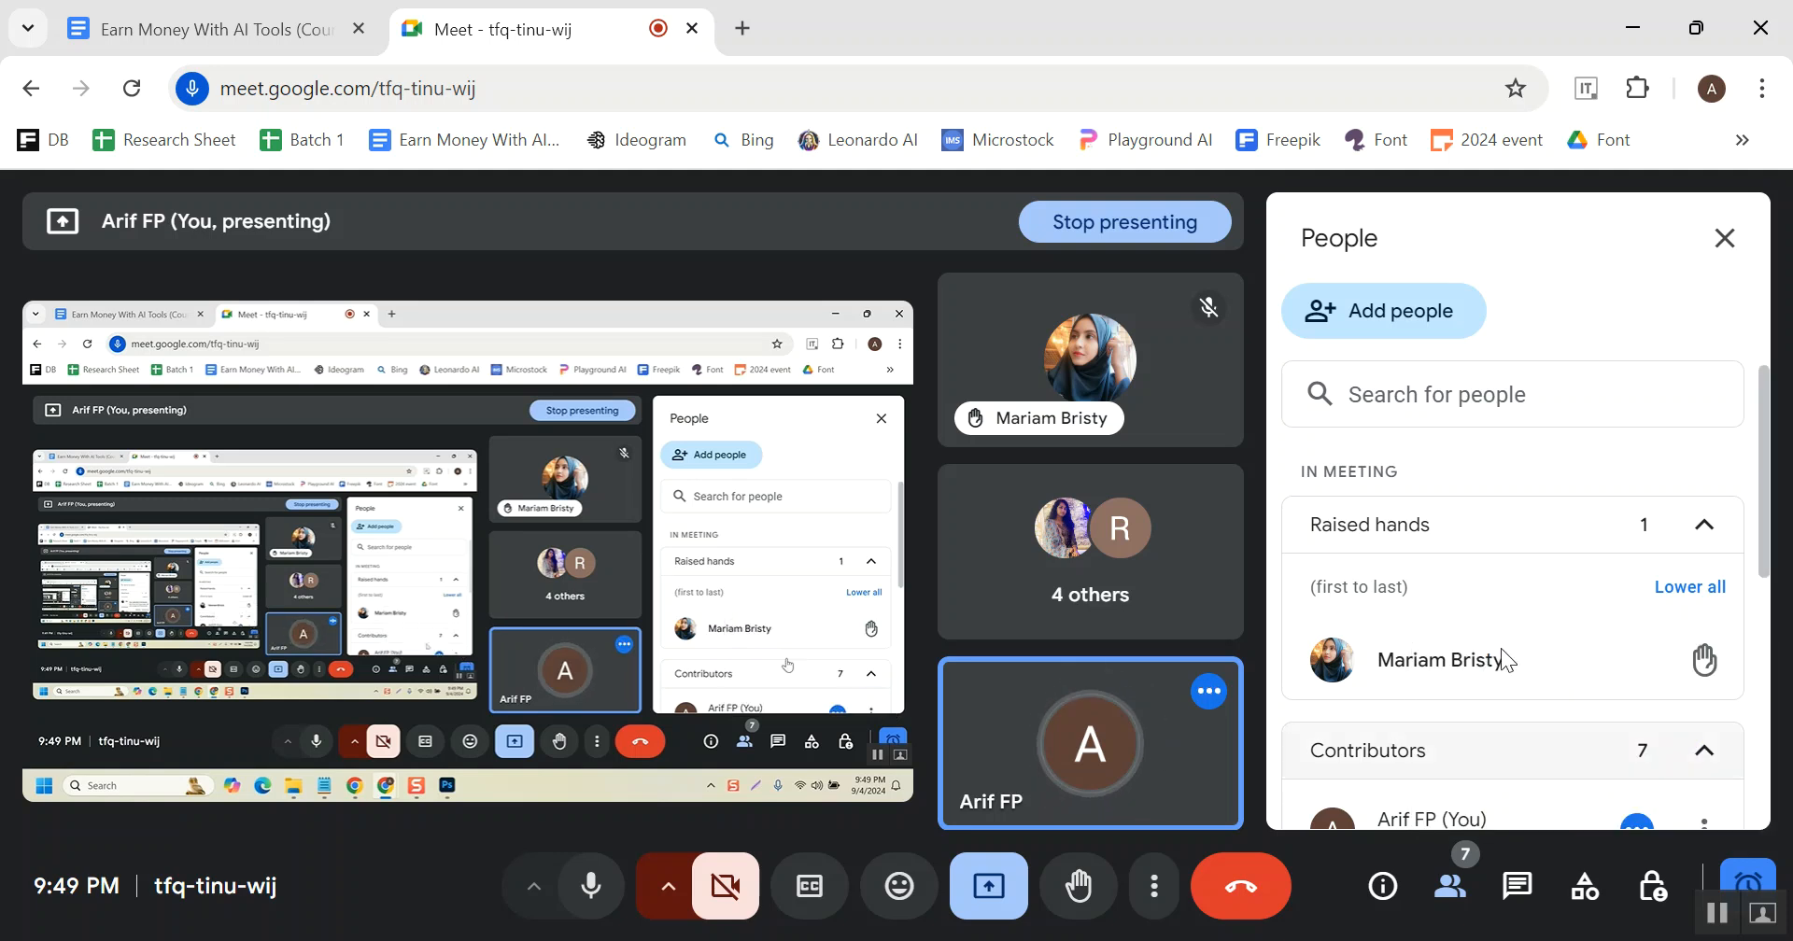
pyautogui.scroll(-3, 1532, 732)
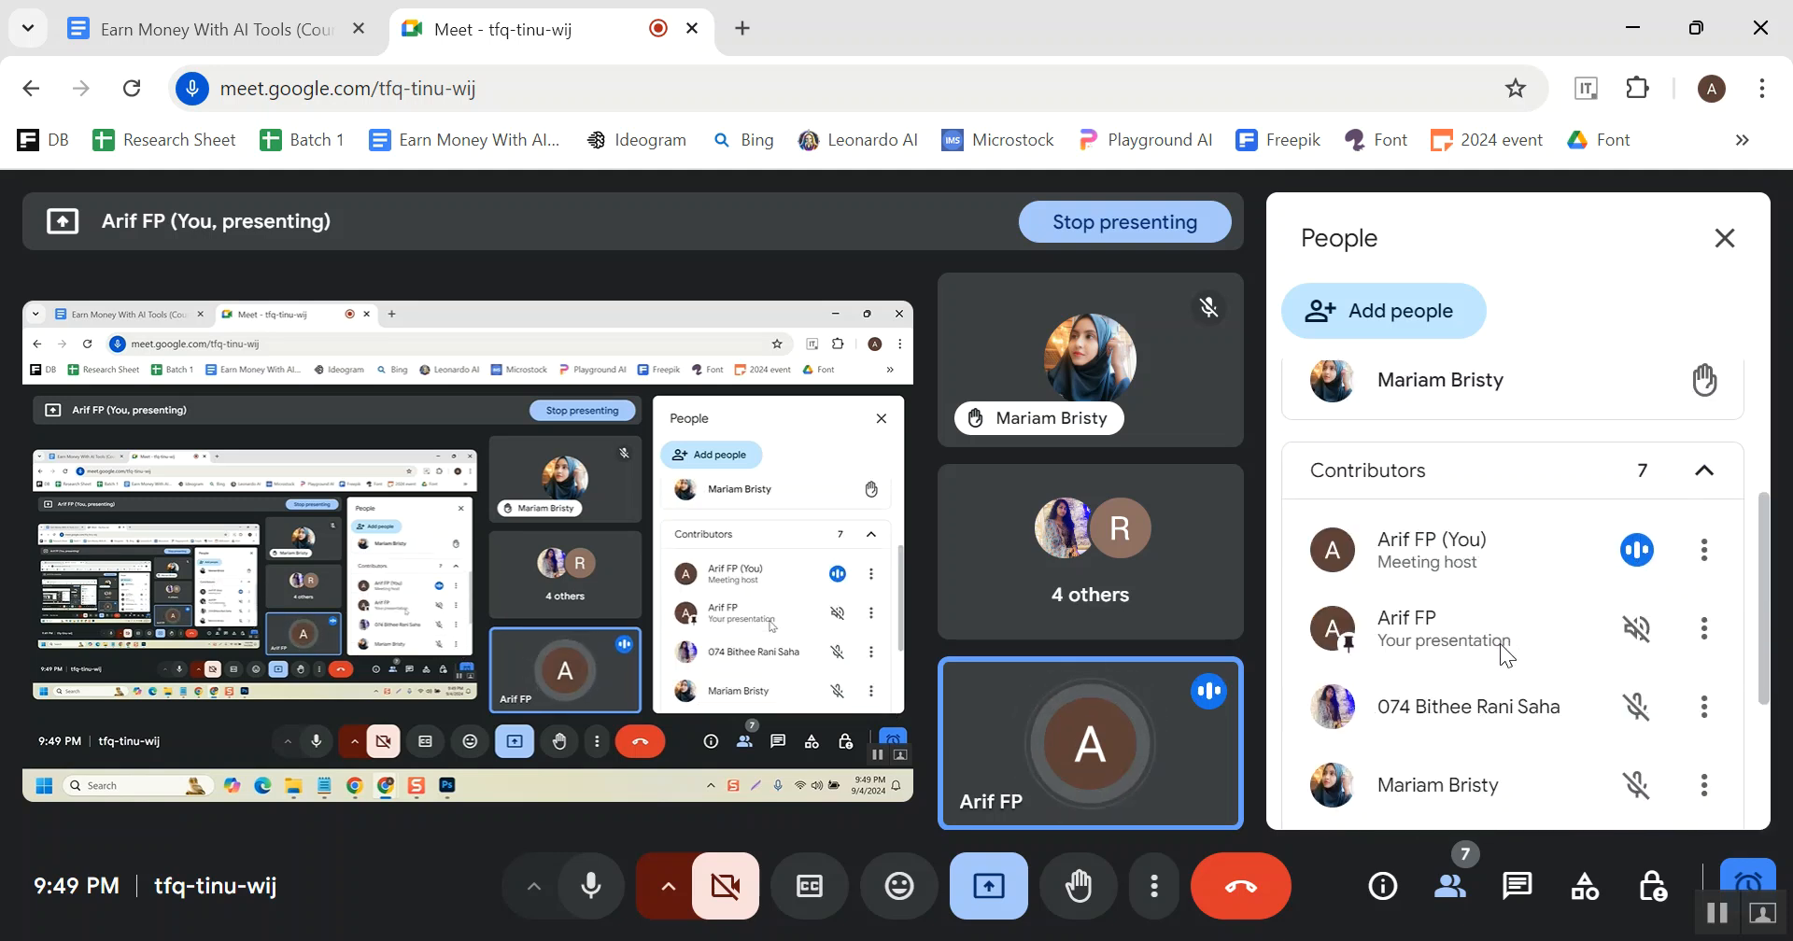
pyautogui.scroll(-3, 1503, 654)
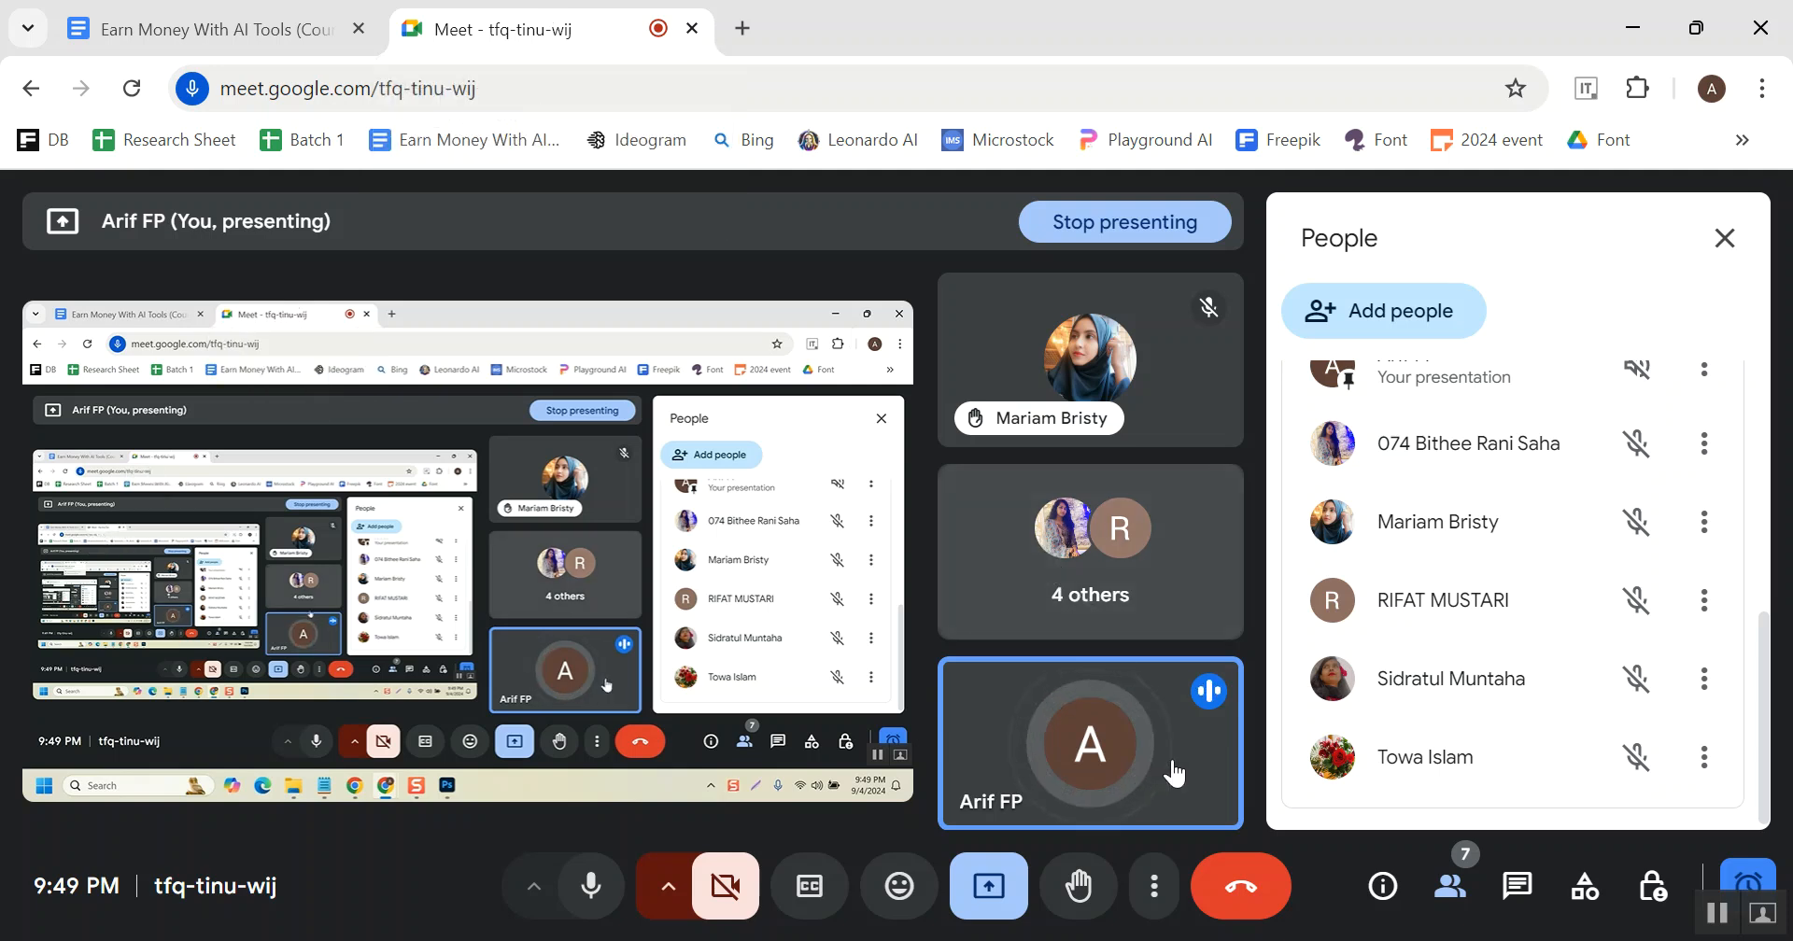
pyautogui.moveTo(1174, 766)
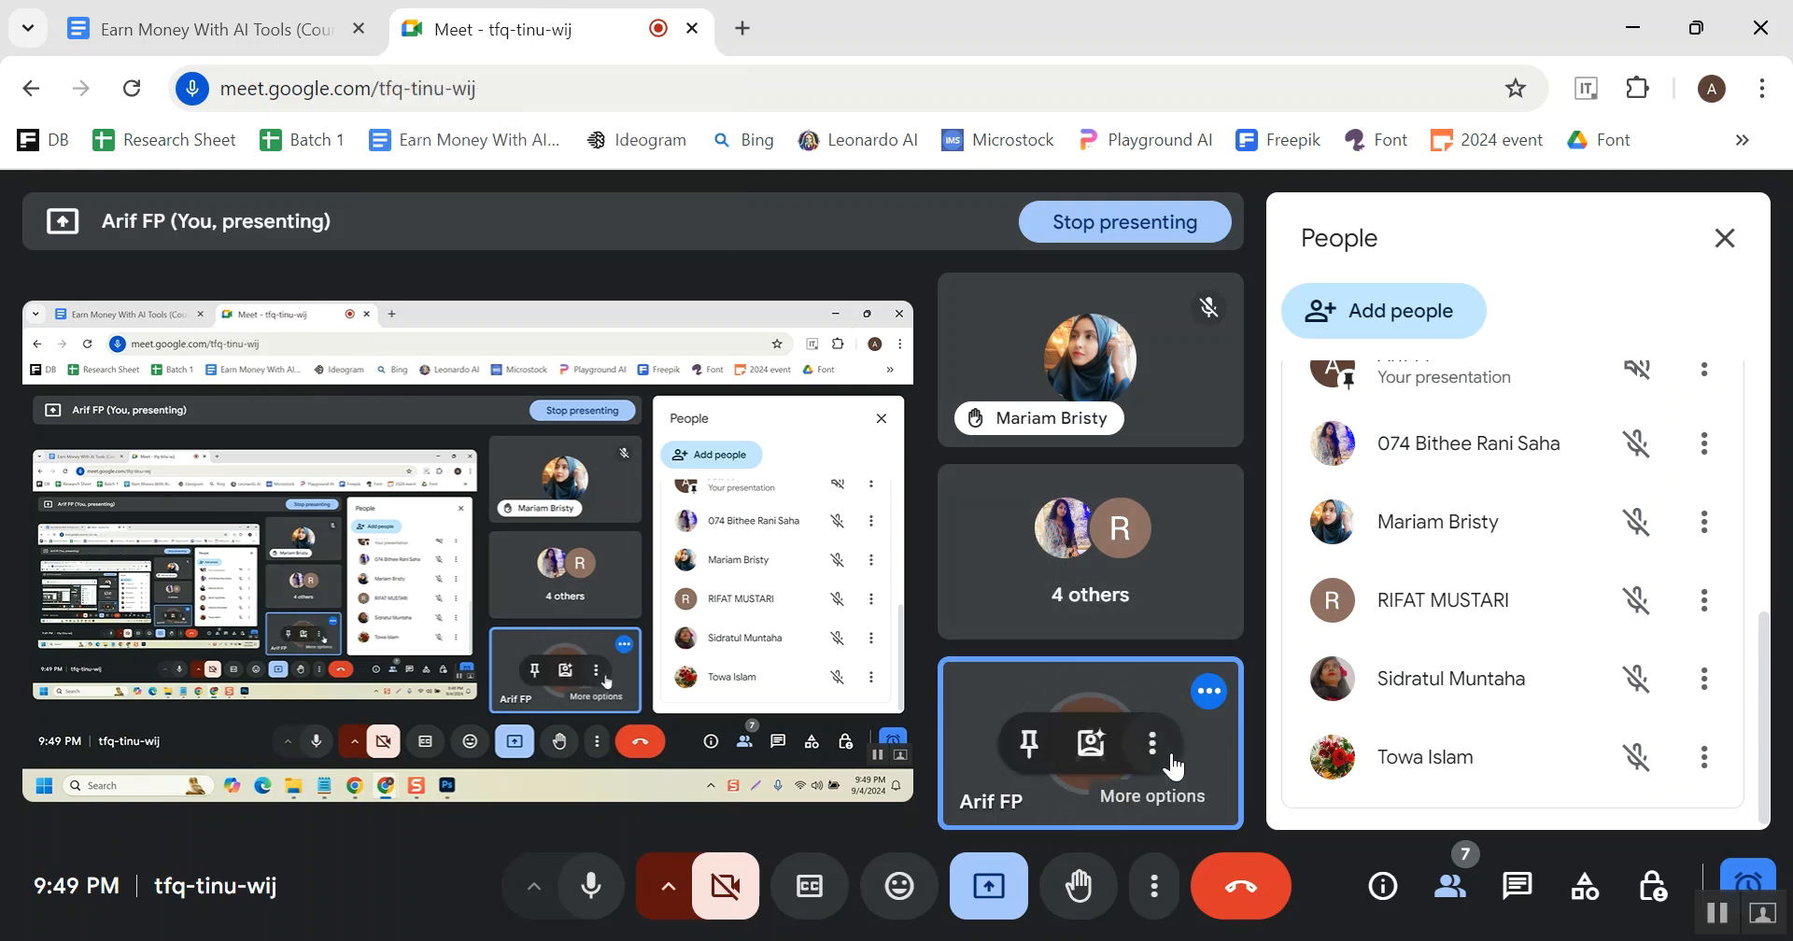